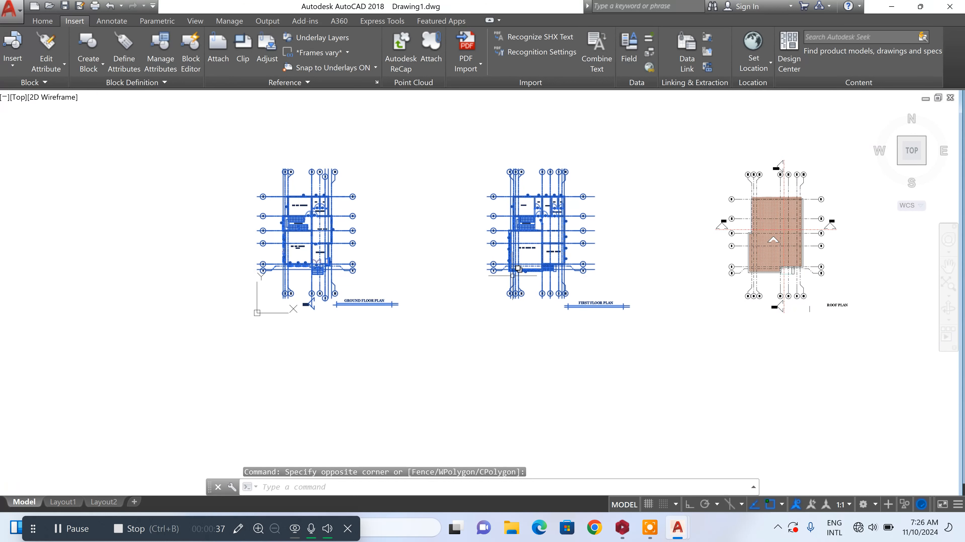
# Start a Write Block export of the selected ground and first floor plans, with insert units set to Millimeters
pyautogui.click(518, 266)
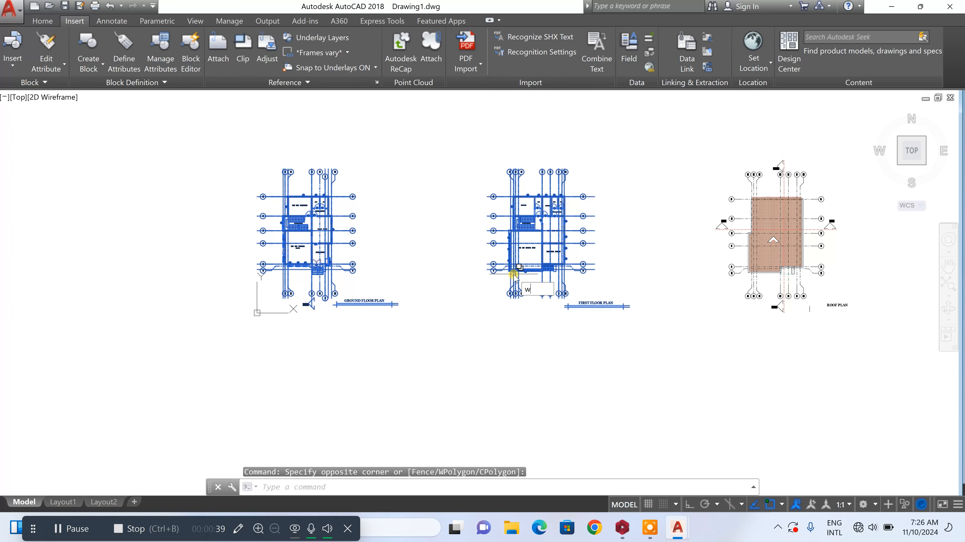
pyautogui.write('w')
pyautogui.press('Return')
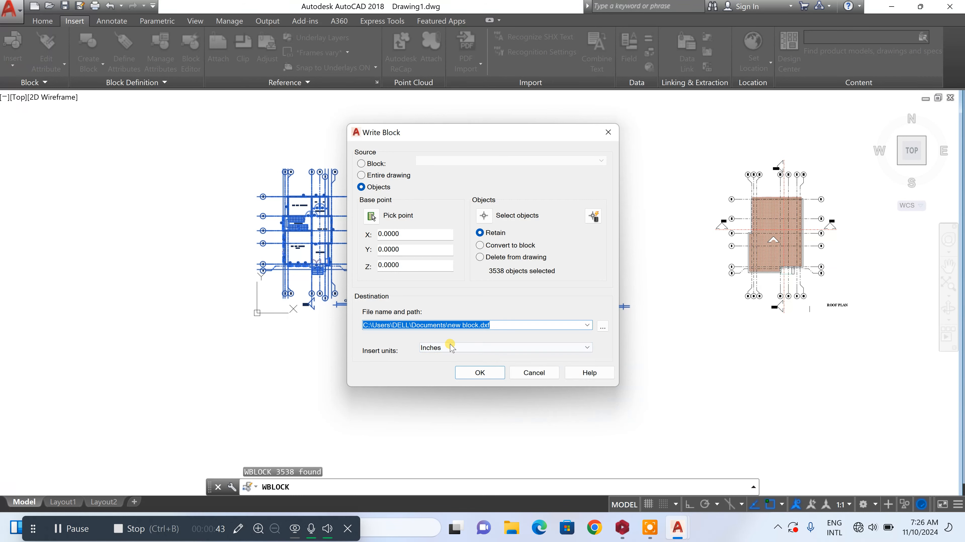
pyautogui.click(472, 348)
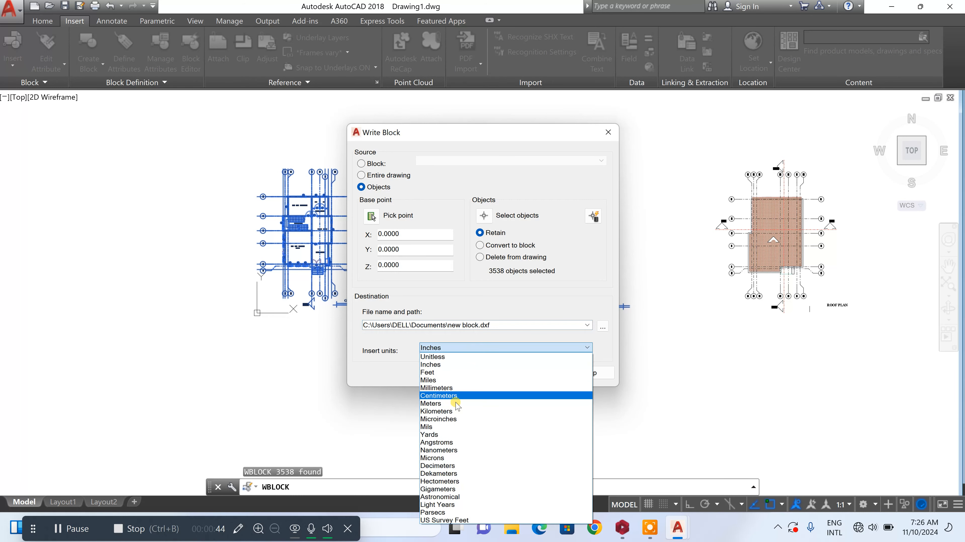
pyautogui.click(456, 388)
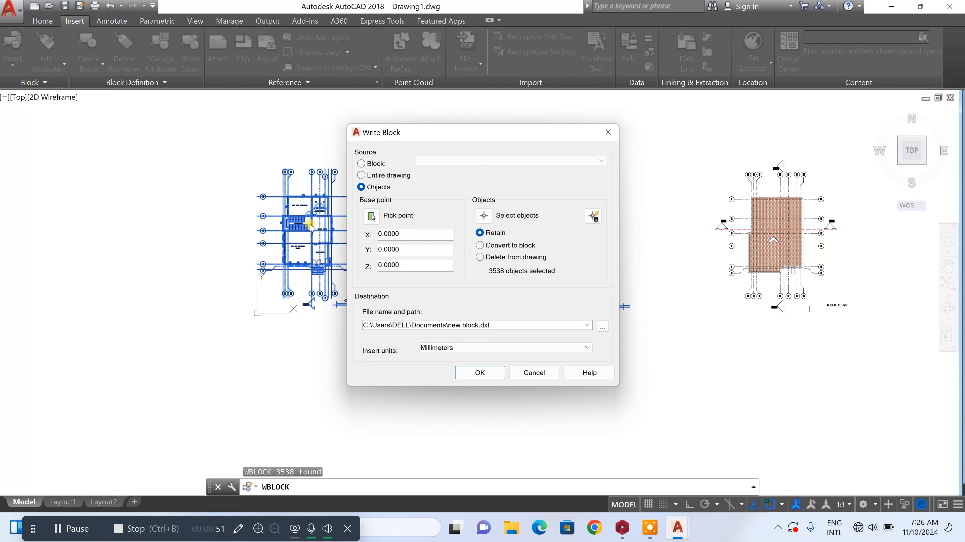
# Set the export destination to a DXF file named "club house class" on the Desktop and write the block out
pyautogui.click(603, 327)
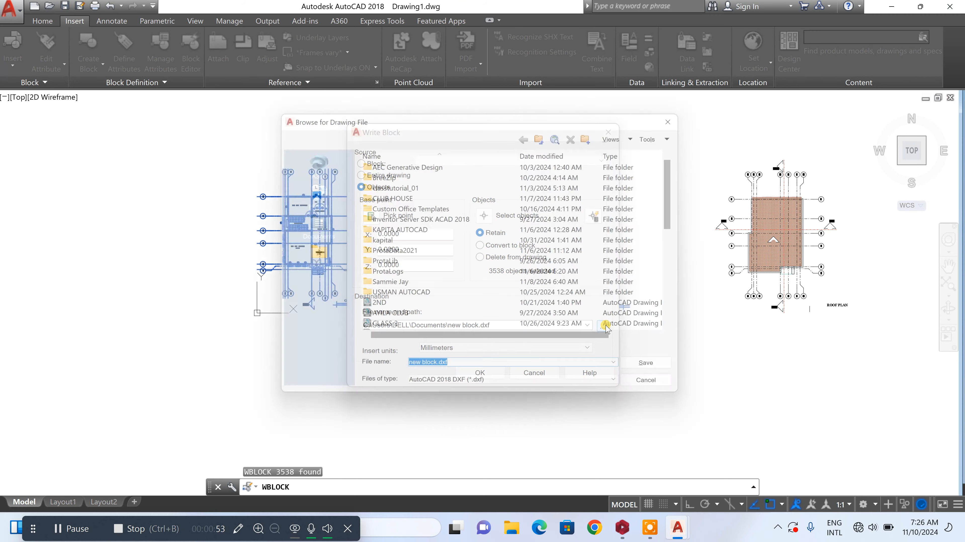
pyautogui.click(308, 320)
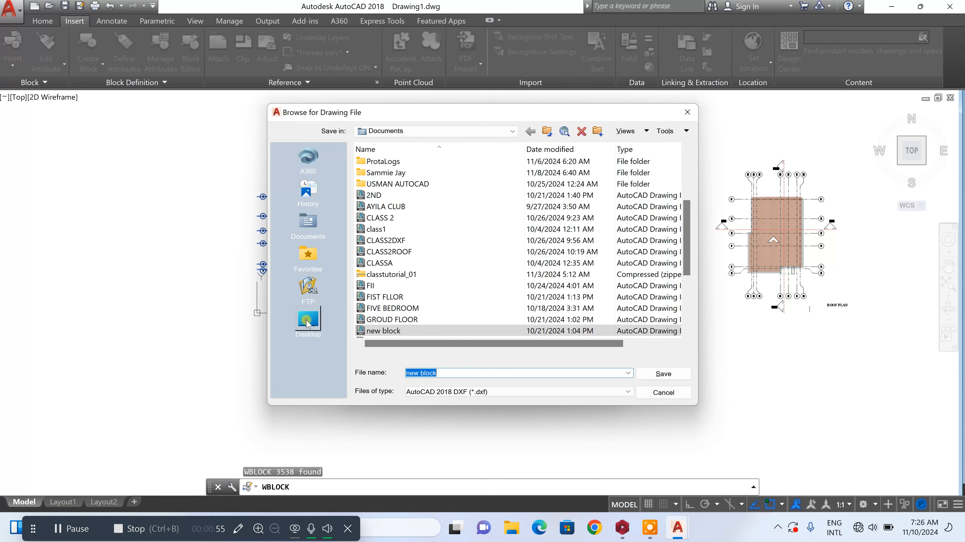
pyautogui.click(488, 376)
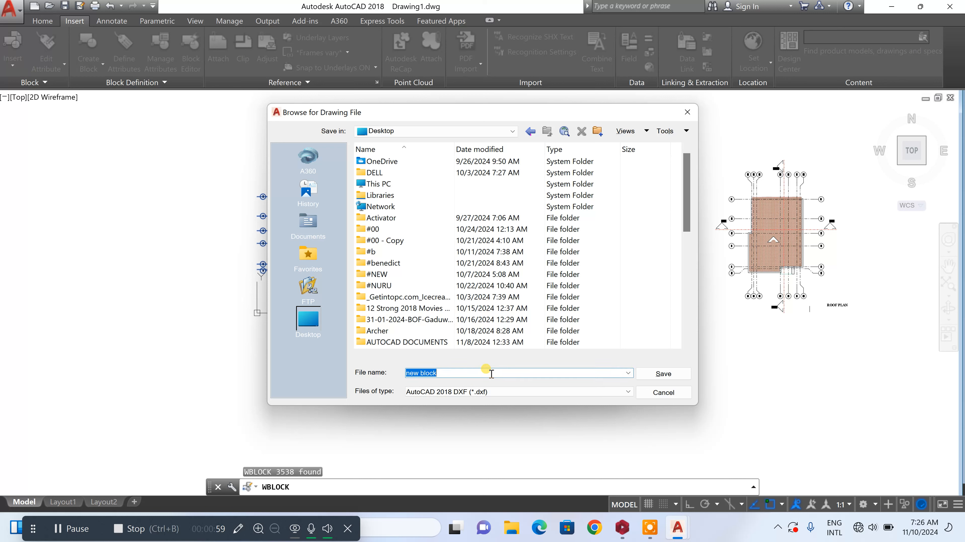
pyautogui.write('cl')
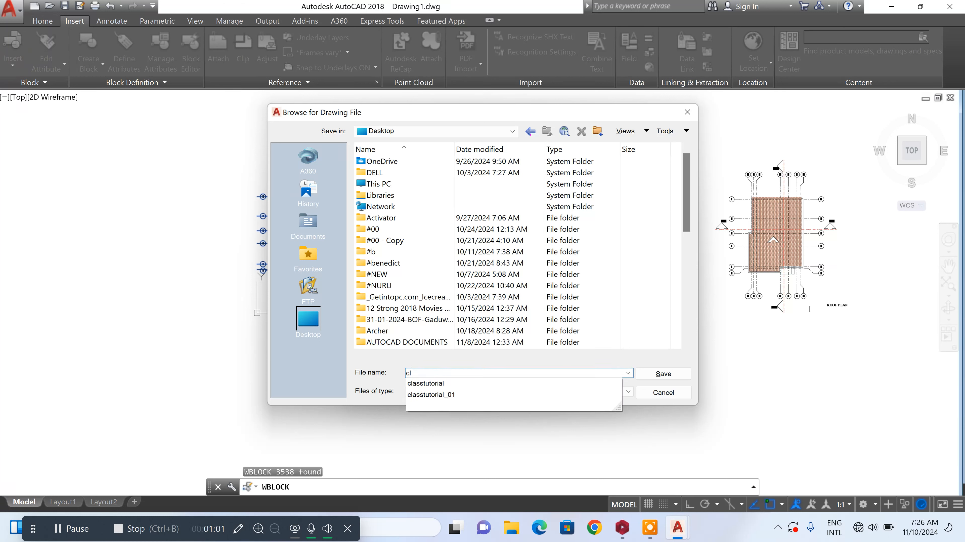
pyautogui.write('ub house class')
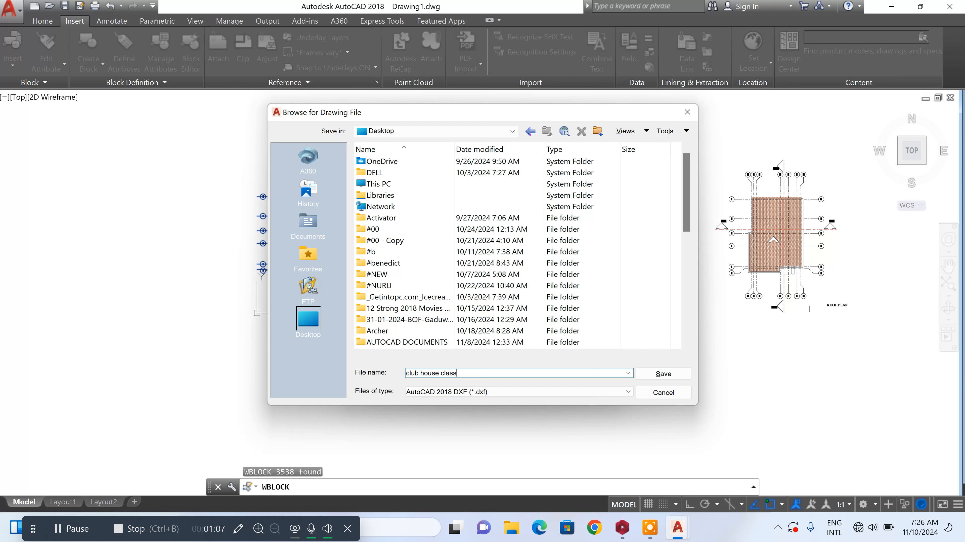
pyautogui.click(663, 373)
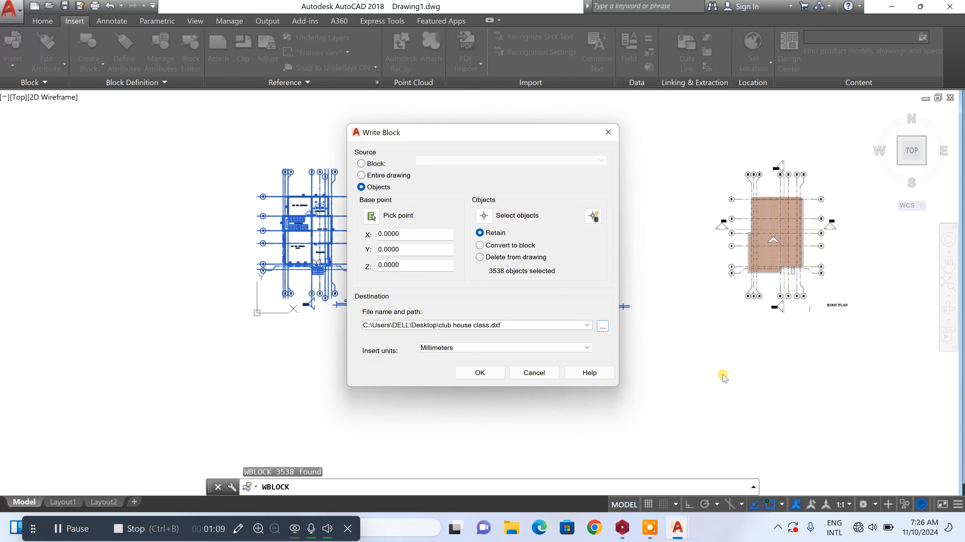
pyautogui.click(471, 373)
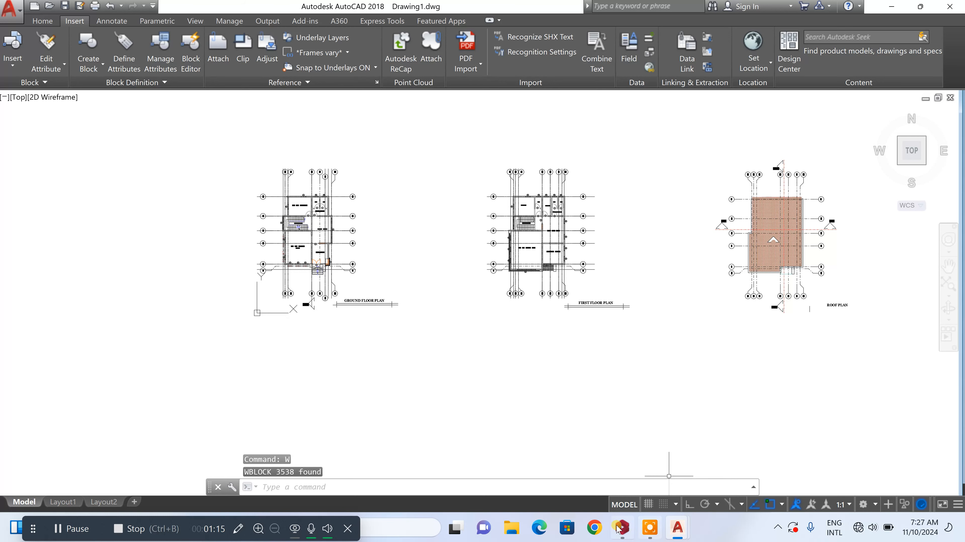
# Switch to ProtaStructure and create a new project with the code classclubhouse, based on the UK (BS8110) template
pyautogui.moveTo(622, 528)
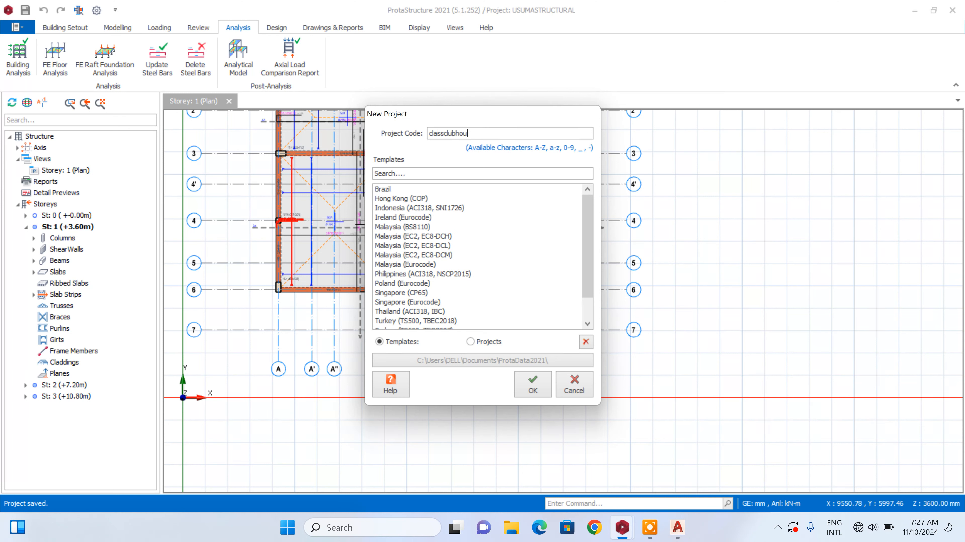
pyautogui.click(589, 220)
pyautogui.scroll(-1, 590, 263)
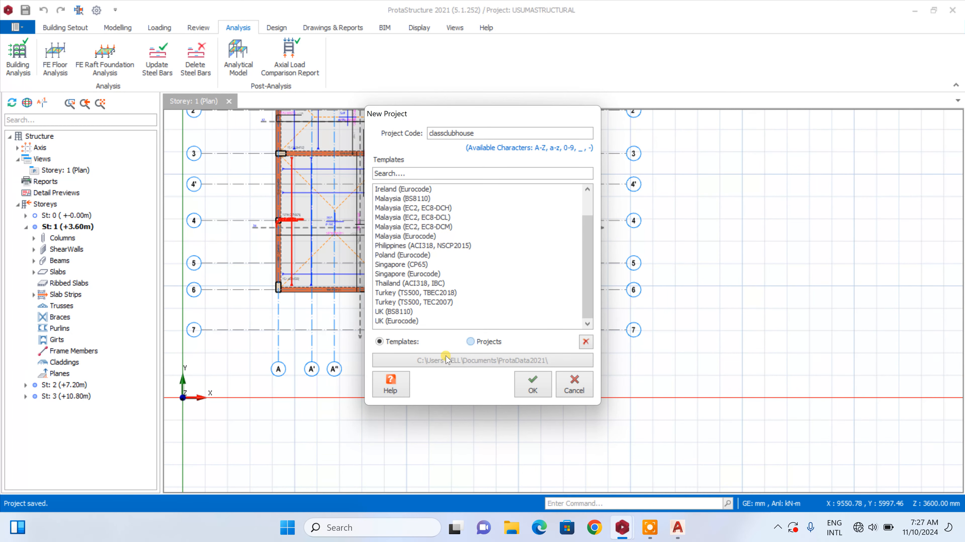
pyautogui.click(399, 312)
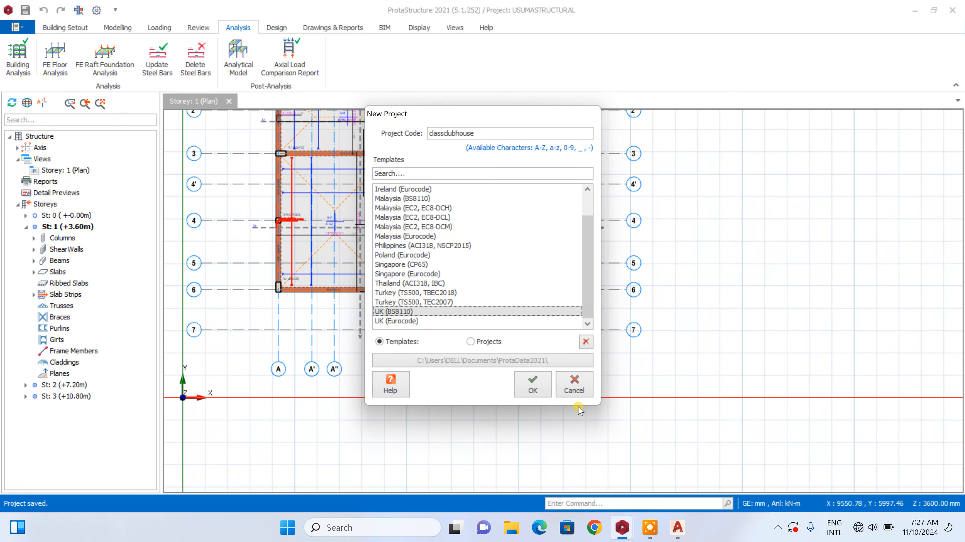
pyautogui.click(544, 397)
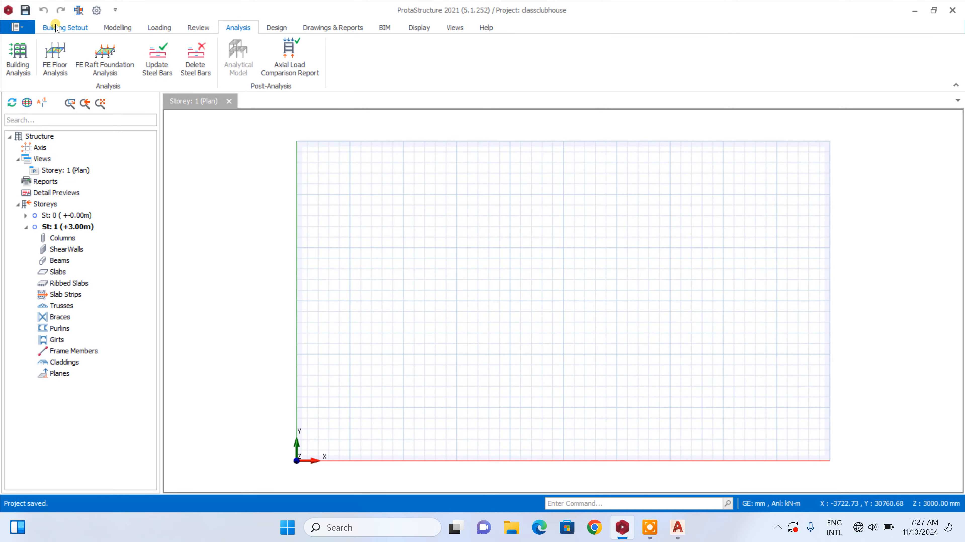
# Add the "club house class" DXF from the Desktop as an external reference drawing for storey 1
pyautogui.click(57, 34)
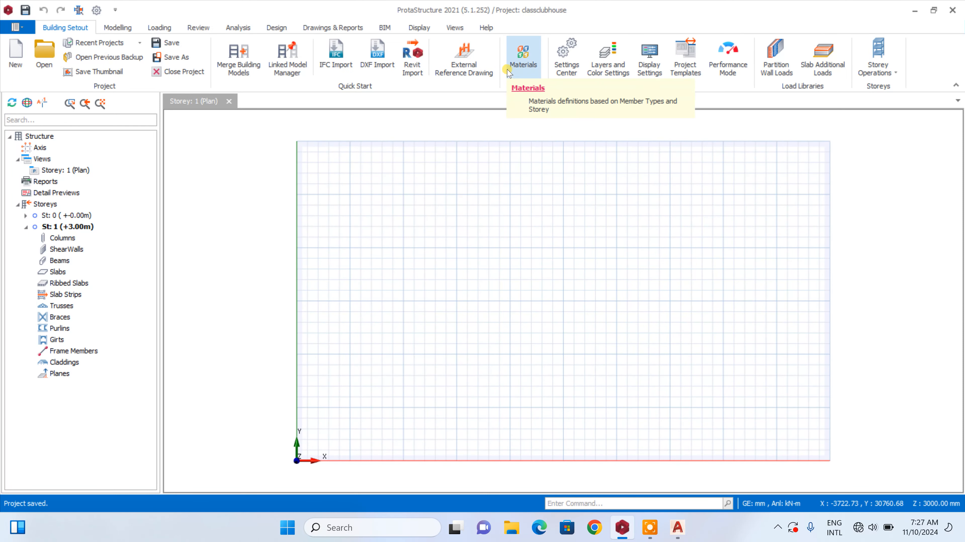
pyautogui.click(482, 76)
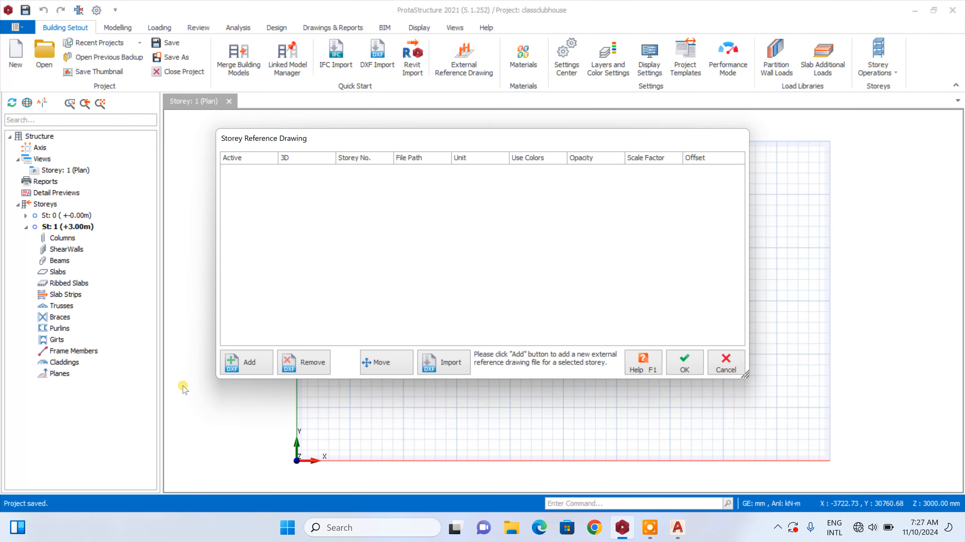
pyautogui.click(236, 362)
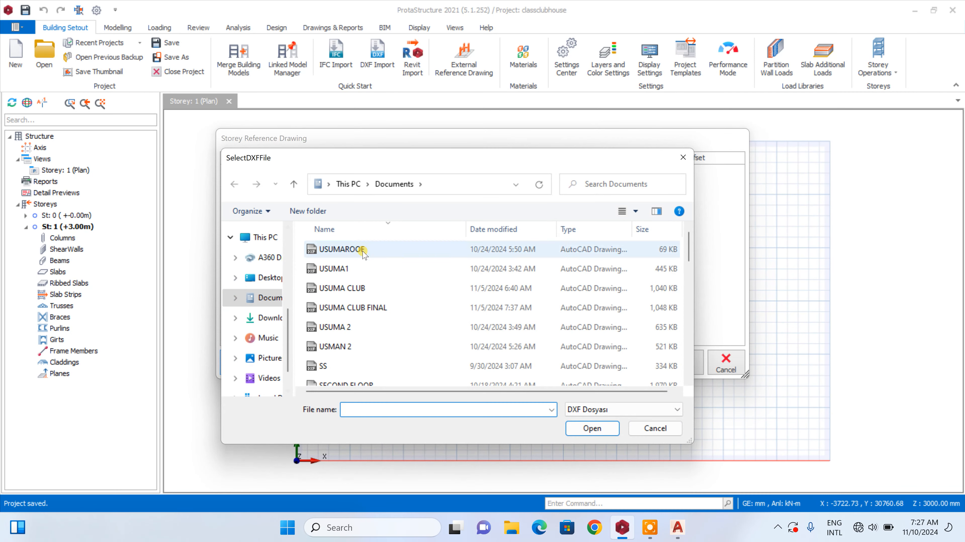
pyautogui.click(264, 276)
pyautogui.scroll(-8, 438, 271)
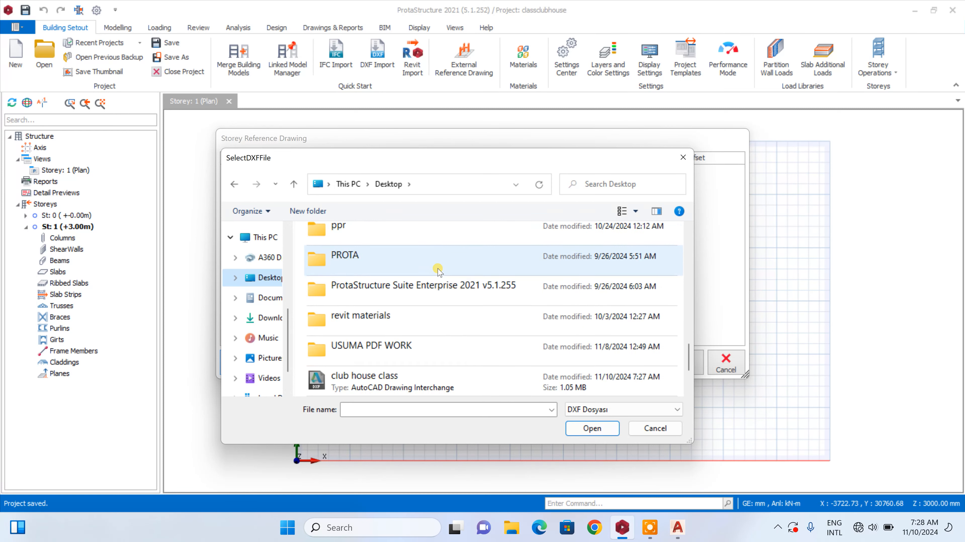
pyautogui.click(421, 301)
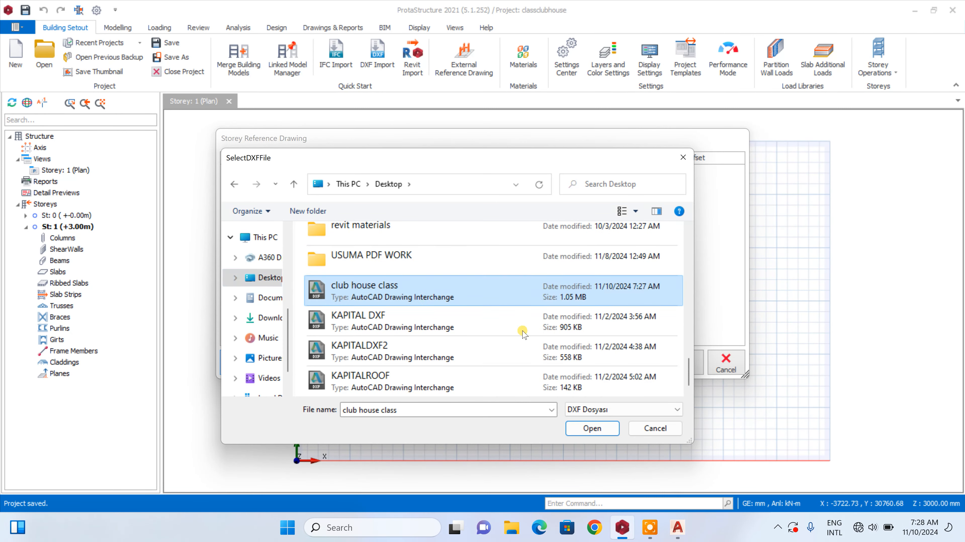
pyautogui.click(592, 428)
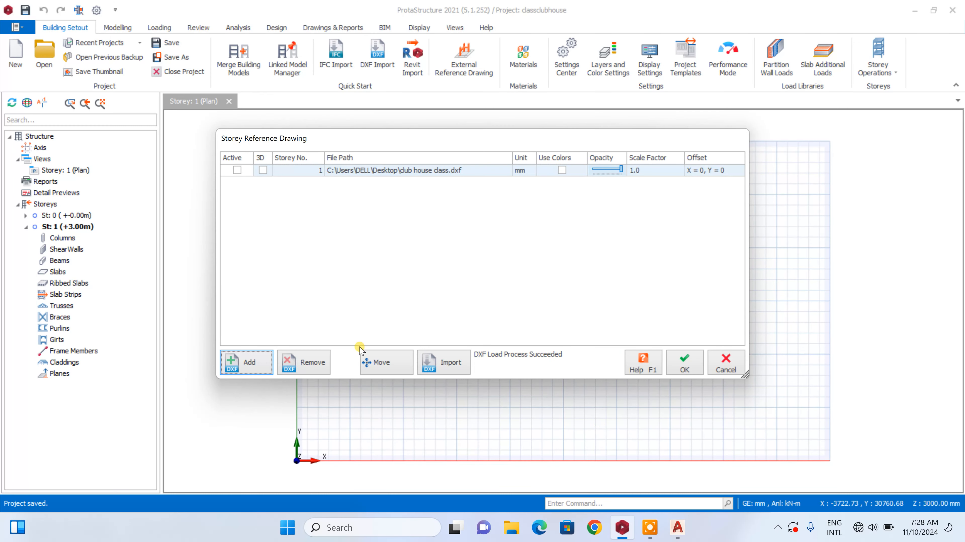
# Activate the reference drawing and move it by about 12745 mm in X and 10691 mm in Y, accepting the reference settings
pyautogui.click(238, 170)
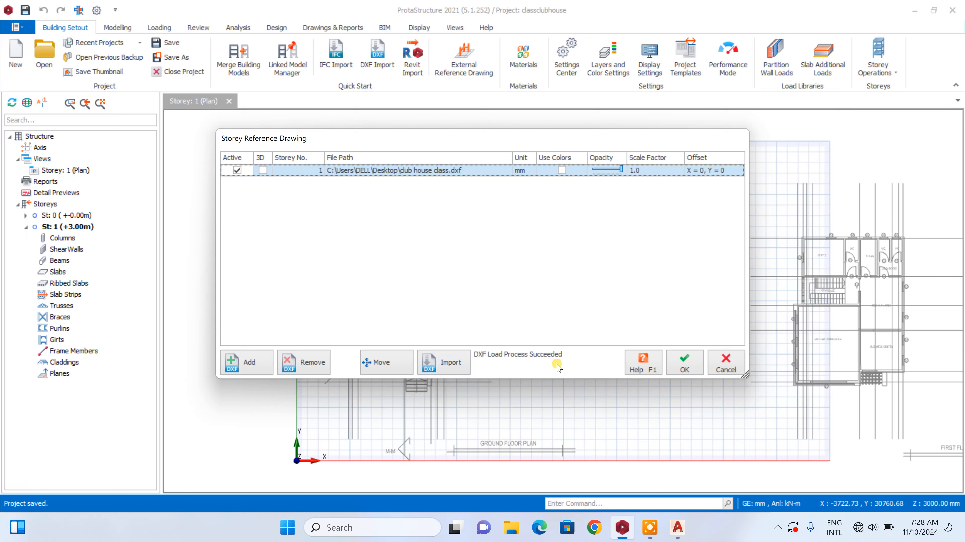
pyautogui.click(381, 362)
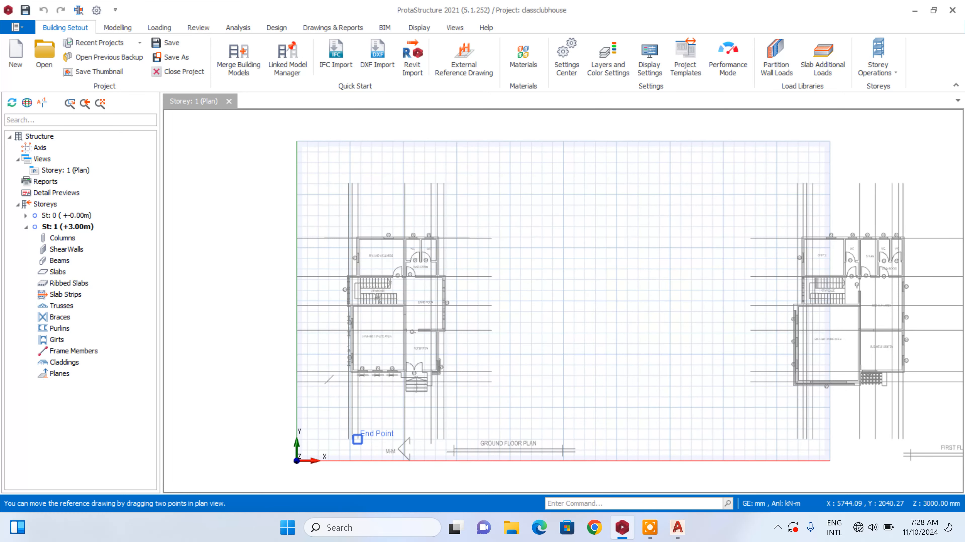
pyautogui.click(358, 438)
pyautogui.click(494, 326)
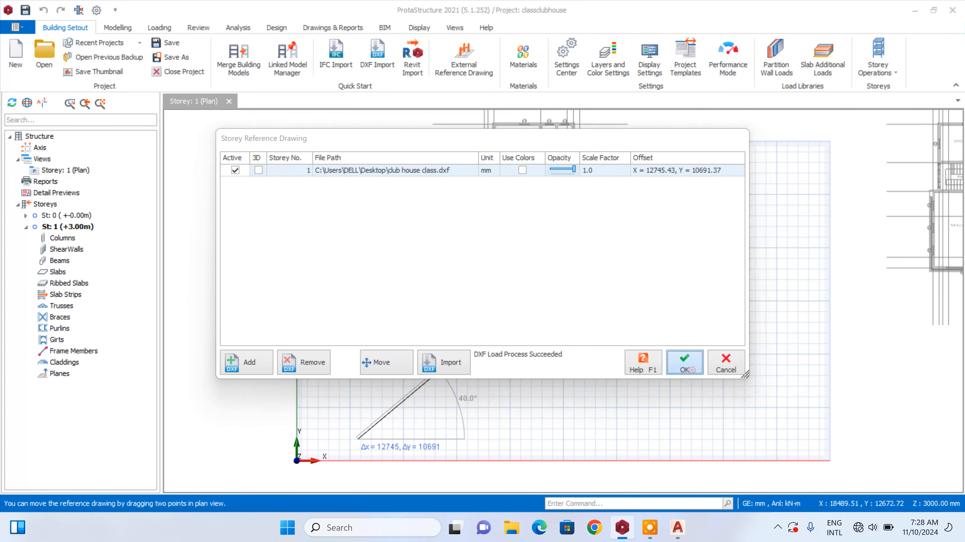
pyautogui.click(684, 365)
pyautogui.scroll(-2, 604, 311)
pyautogui.scroll(2, 578, 185)
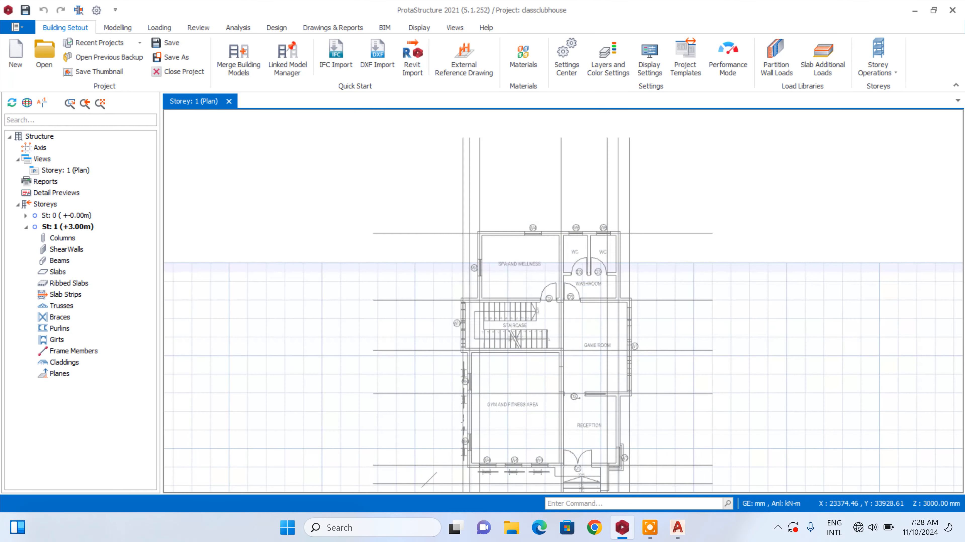
pyautogui.scroll(7, 510, 166)
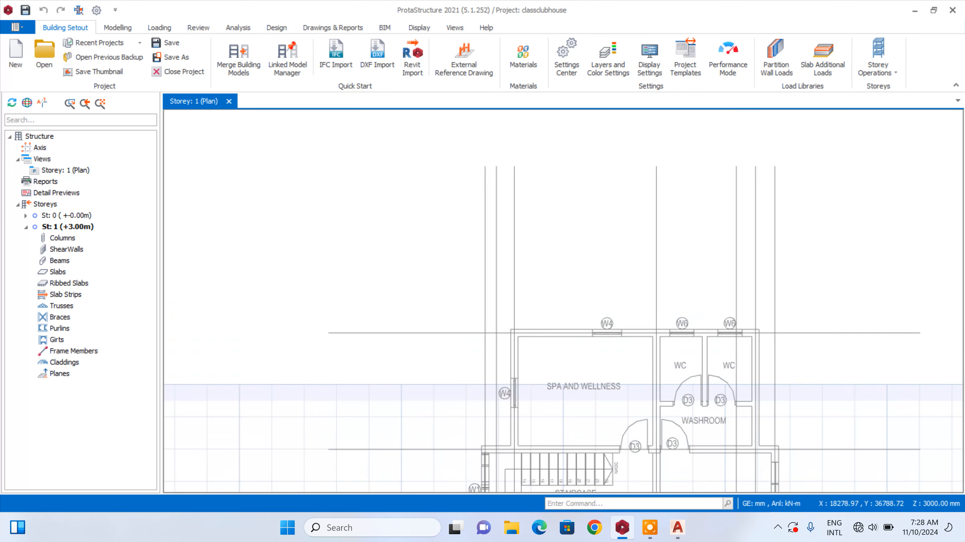
pyautogui.scroll(-3, 485, 159)
pyautogui.scroll(-3, 572, 167)
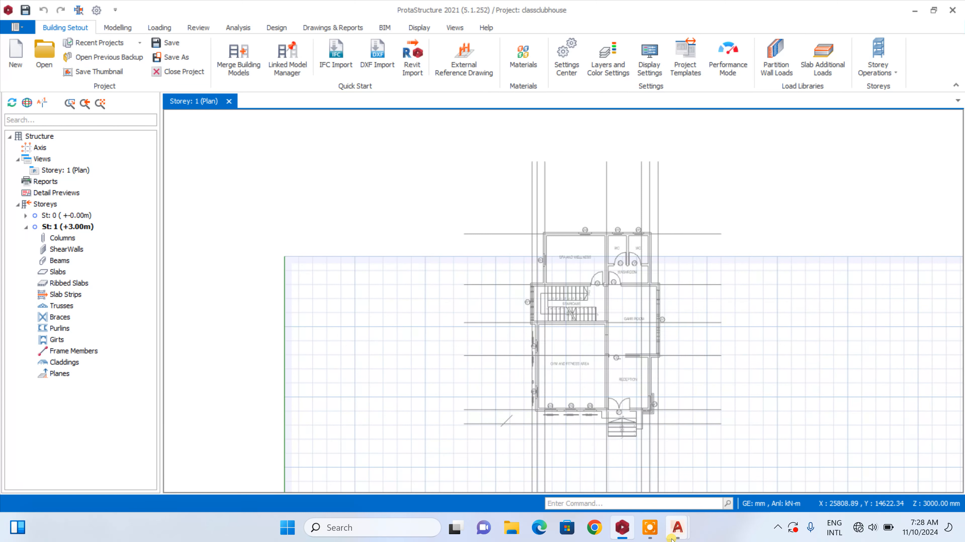
# Reduce the ProtaStructure window from full screen, shift it left to uncover AutoCAD, and reduce the AutoCAD Drawing1 window as well
pyautogui.click(934, 11)
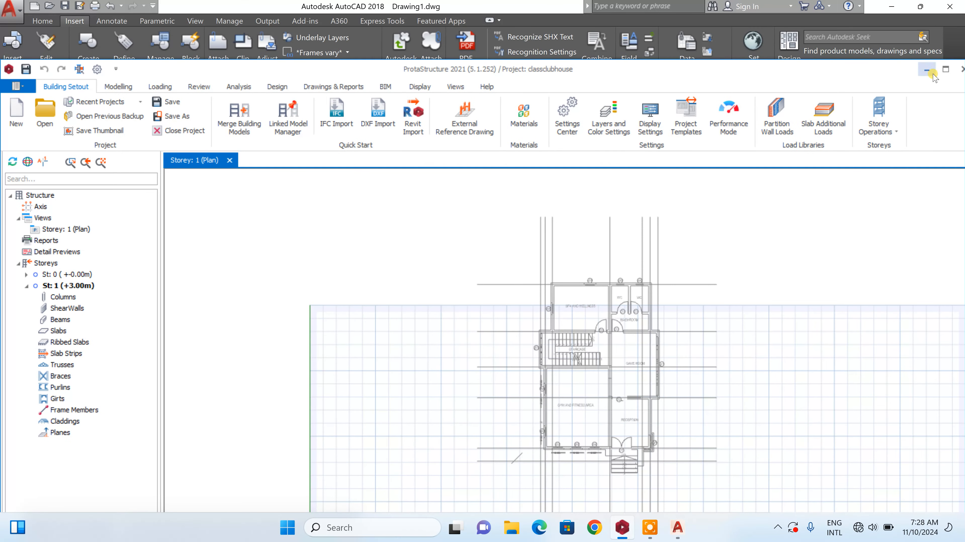
pyautogui.click(944, 70)
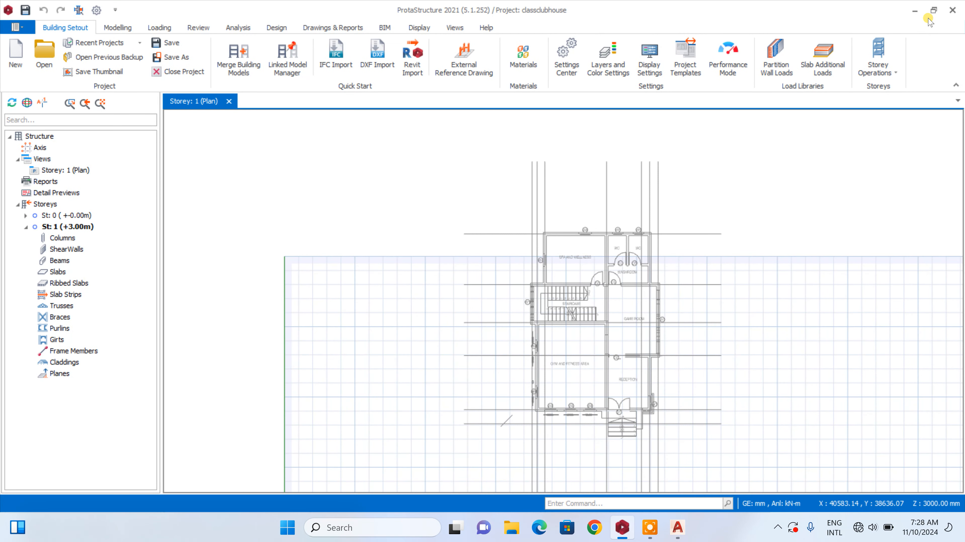
pyautogui.click(934, 10)
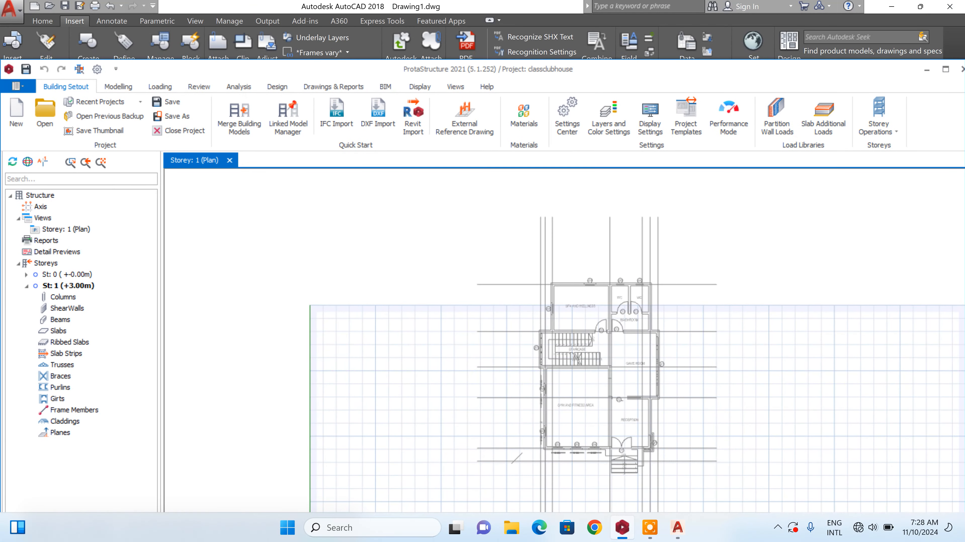
pyautogui.moveTo(879, 70)
pyautogui.mouseDown()
pyautogui.moveTo(336, 91)
pyautogui.moveTo(387, 71)
pyautogui.mouseUp()
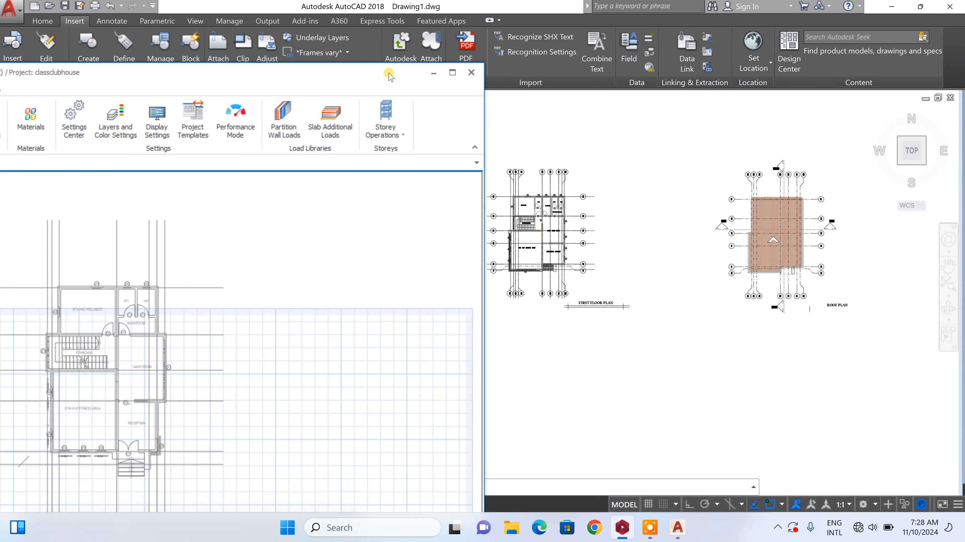
pyautogui.click(919, 7)
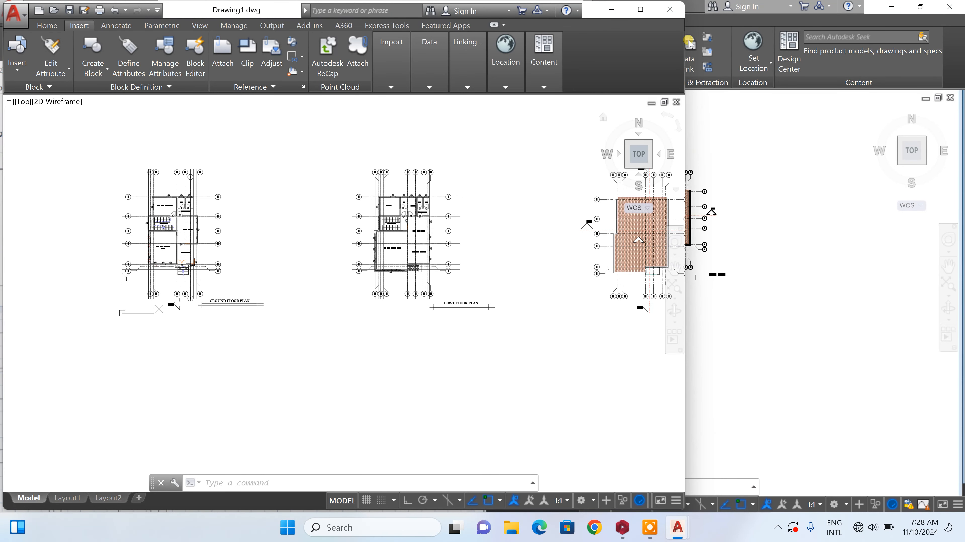
# Close the AutoCAD window holding CLUB HOUSE FOR STRUC. M AND E without saving, and minimize the Drawing1 window
pyautogui.click(950, 6)
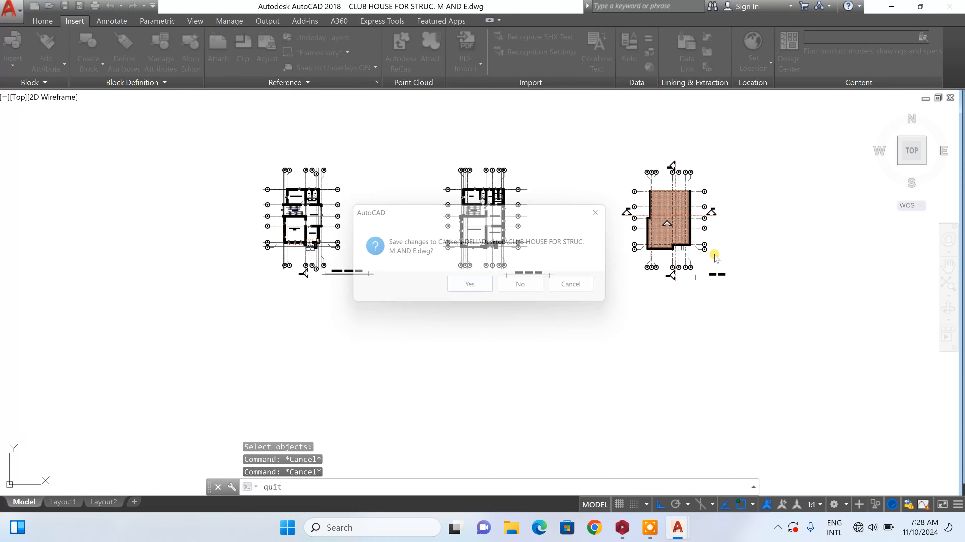
pyautogui.click(526, 285)
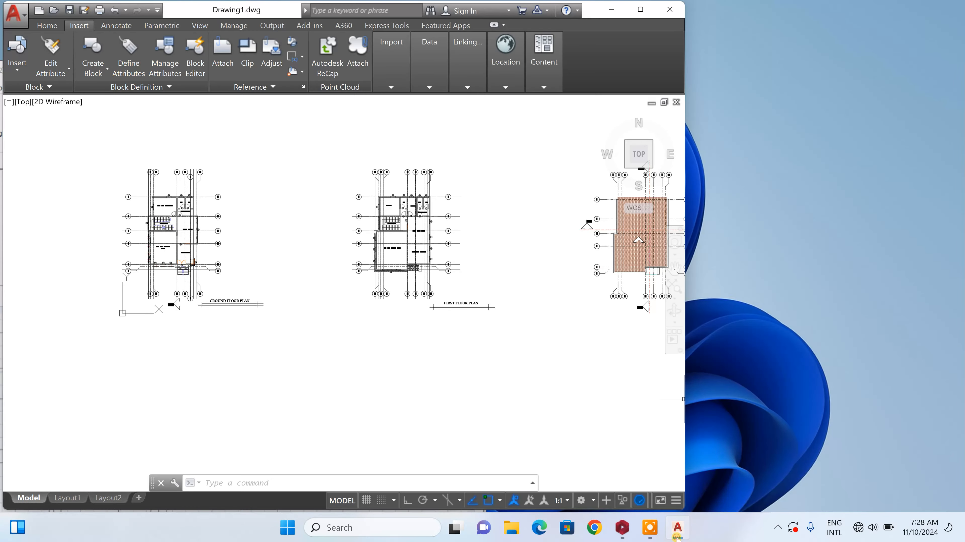
pyautogui.click(677, 532)
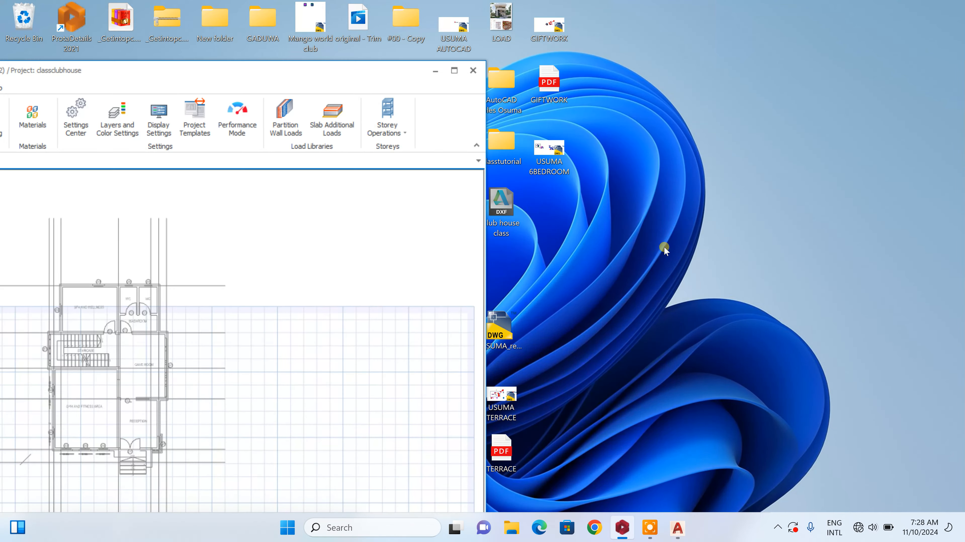
# Restore the AutoCAD Drawing1 window, narrow it, and arrange it side by side with the ProtaStructure window
pyautogui.click(677, 529)
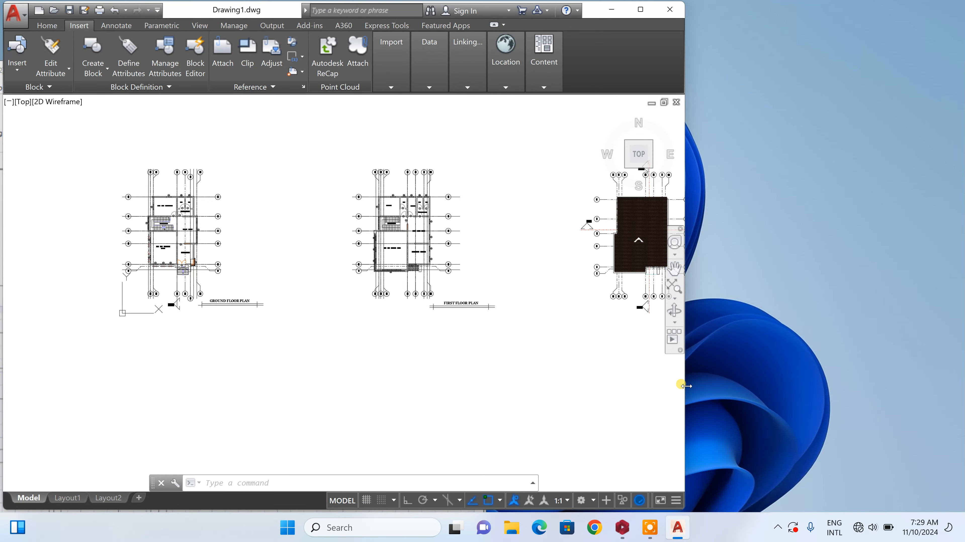
pyautogui.moveTo(684, 384); pyautogui.dragTo(420, 390)
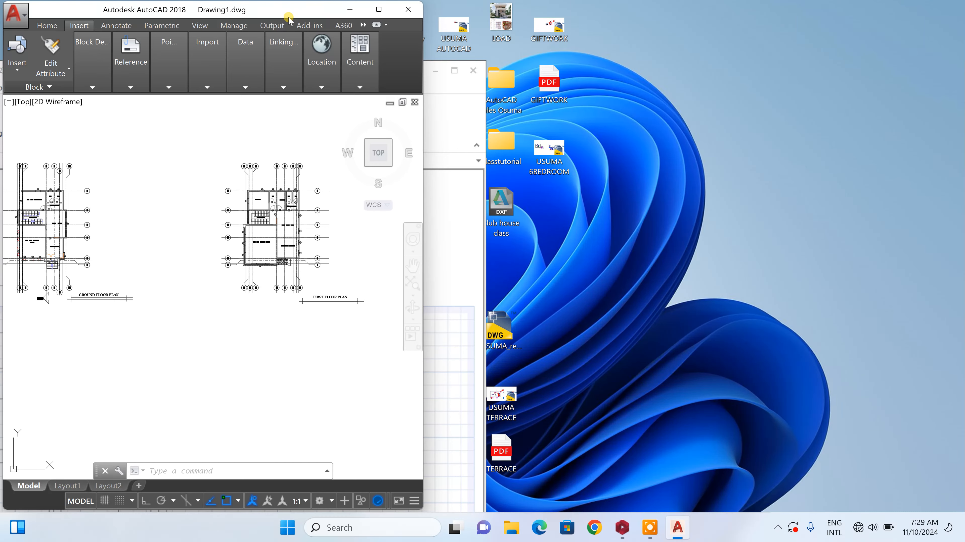
pyautogui.moveTo(288, 15); pyautogui.dragTo(803, 86)
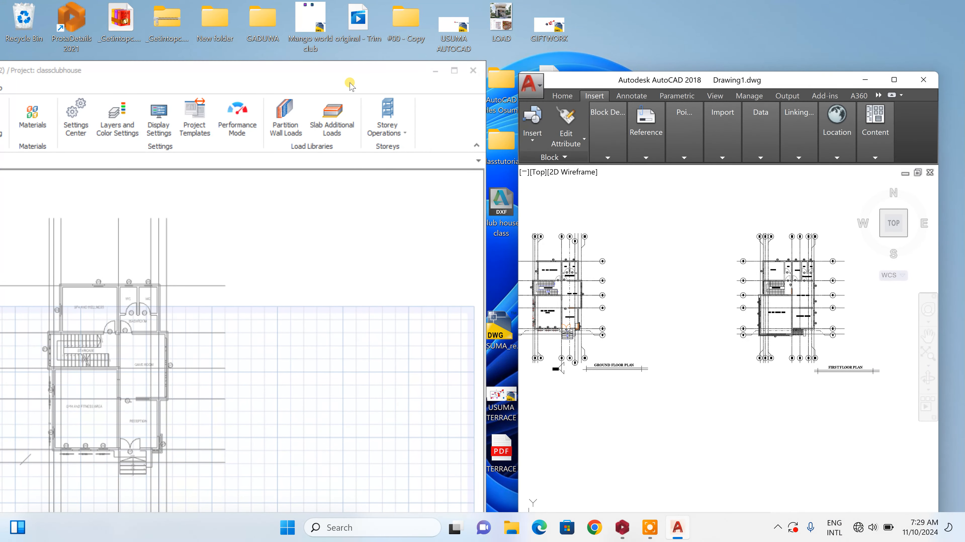
pyautogui.moveTo(349, 82); pyautogui.dragTo(421, 37)
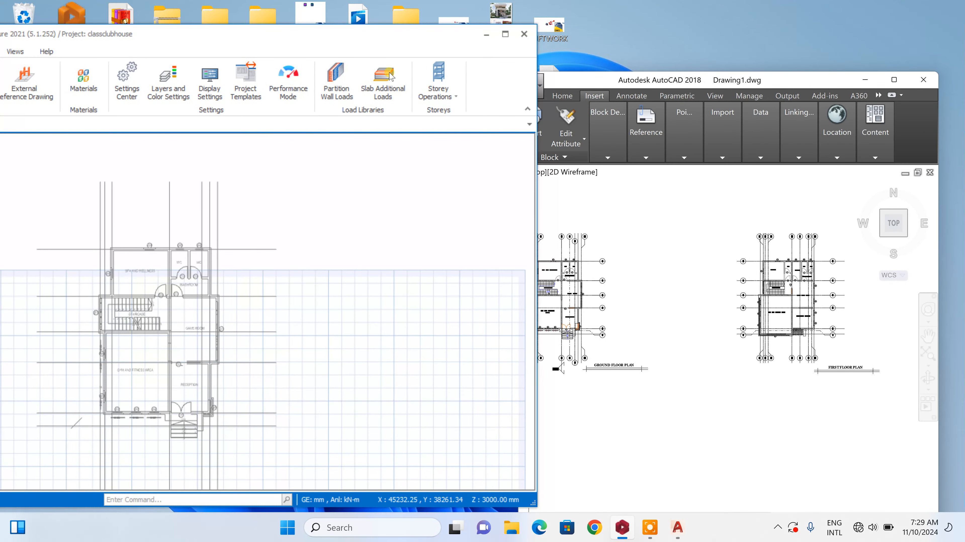
pyautogui.click(793, 79)
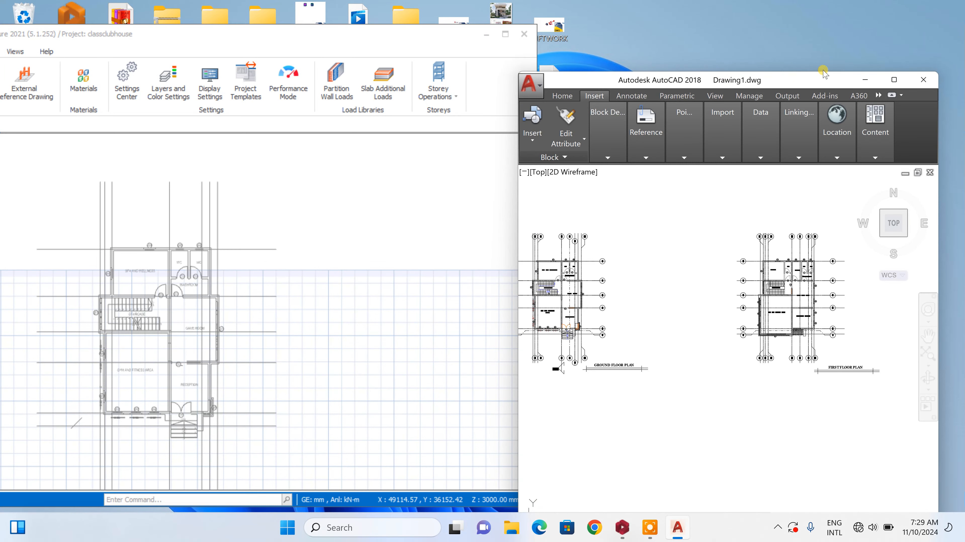
pyautogui.moveTo(820, 80); pyautogui.dragTo(838, 57)
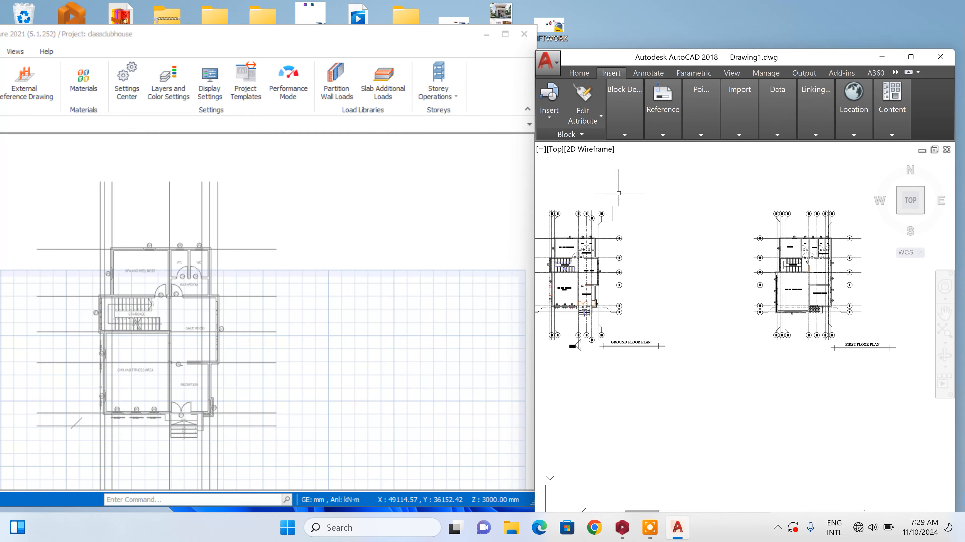
# Examine the grid lines and their labels on the ground floor plan in the AutoCAD drawing
pyautogui.click(716, 174)
pyautogui.click(667, 153)
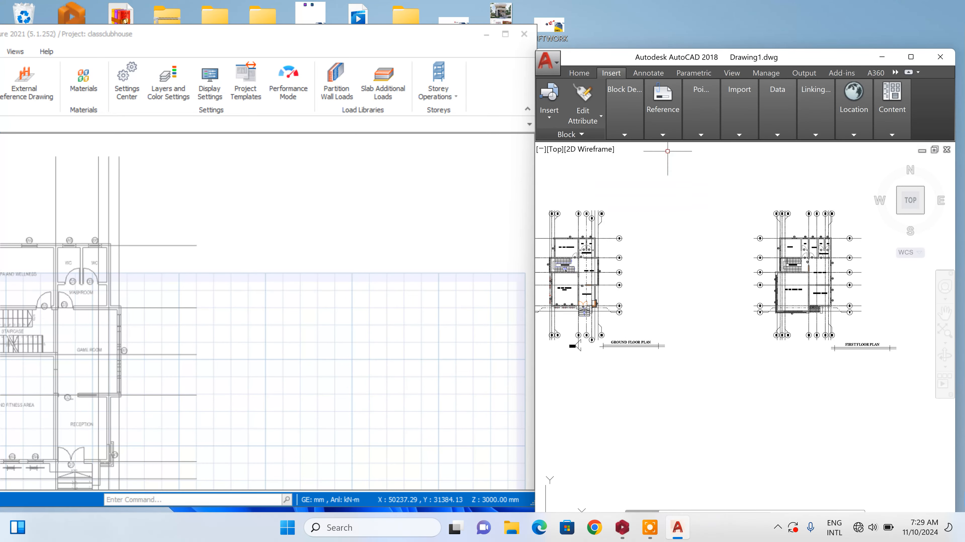
pyautogui.scroll(8, 554, 229)
pyautogui.scroll(-3, 719, 145)
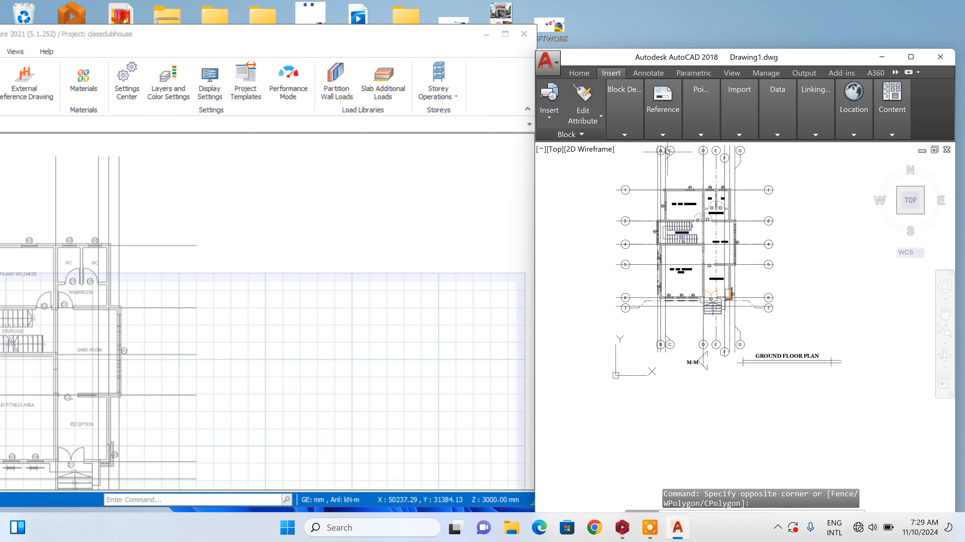
pyautogui.scroll(3, 667, 150)
pyautogui.scroll(-3, 653, 175)
pyautogui.scroll(4, 638, 299)
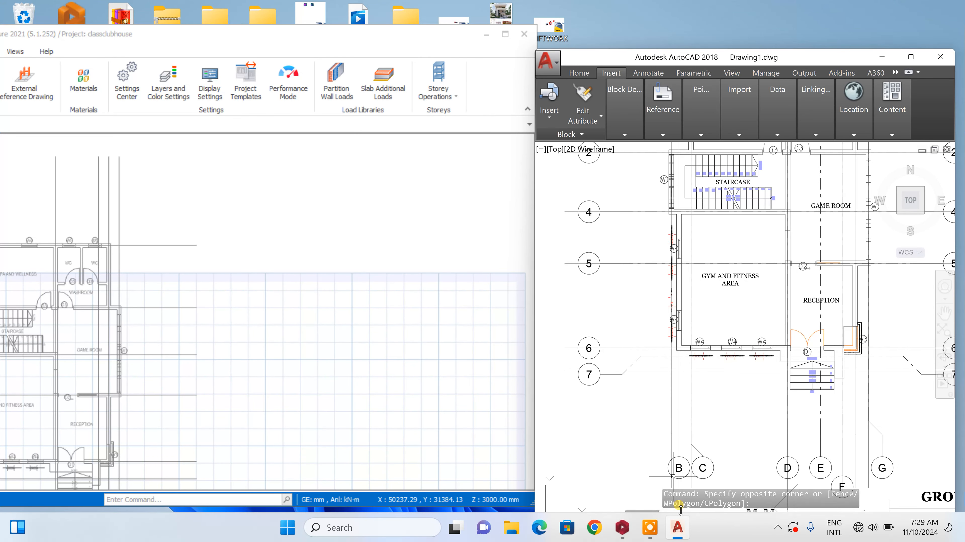
pyautogui.scroll(-4, 673, 410)
pyautogui.scroll(4, 724, 444)
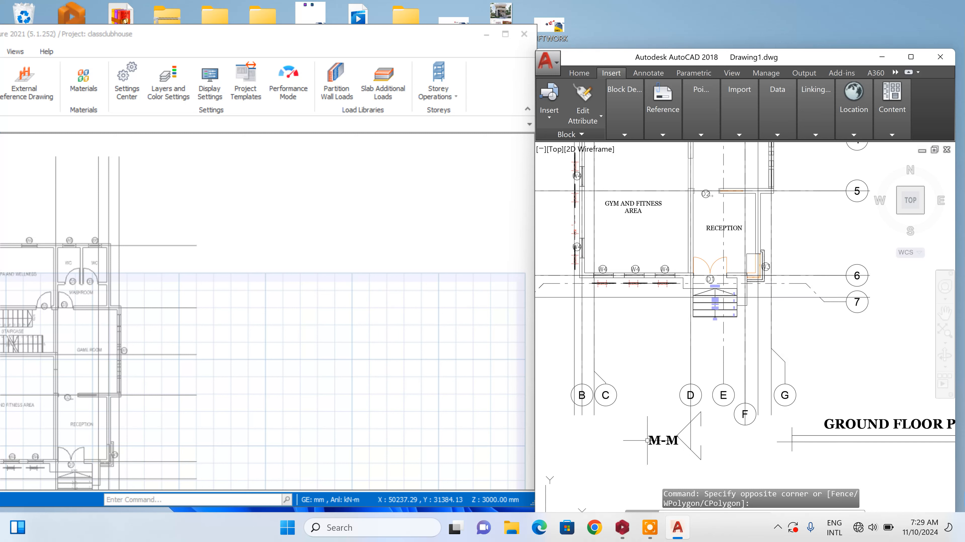
pyautogui.scroll(-2, 569, 380)
pyautogui.scroll(4, 560, 188)
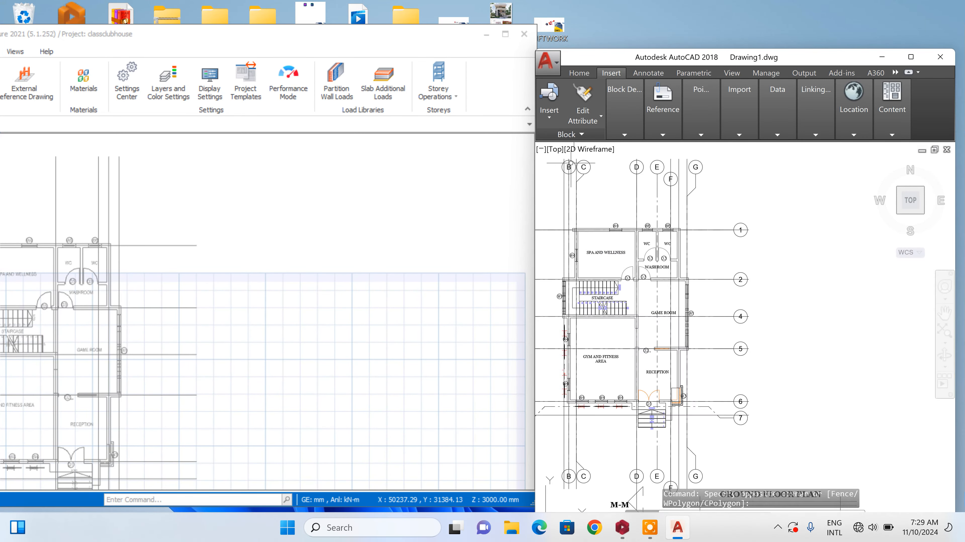
pyautogui.scroll(-2, 559, 189)
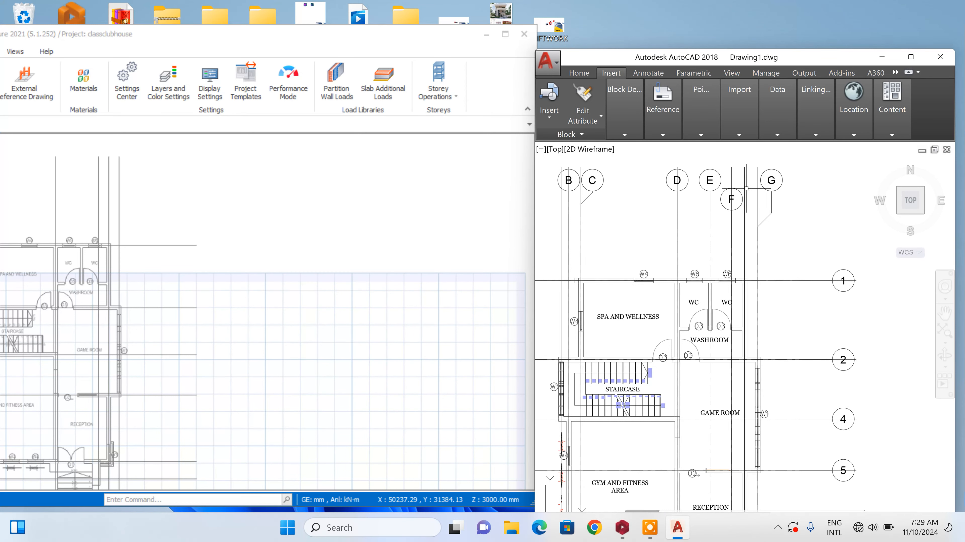
pyautogui.scroll(-2, 770, 191)
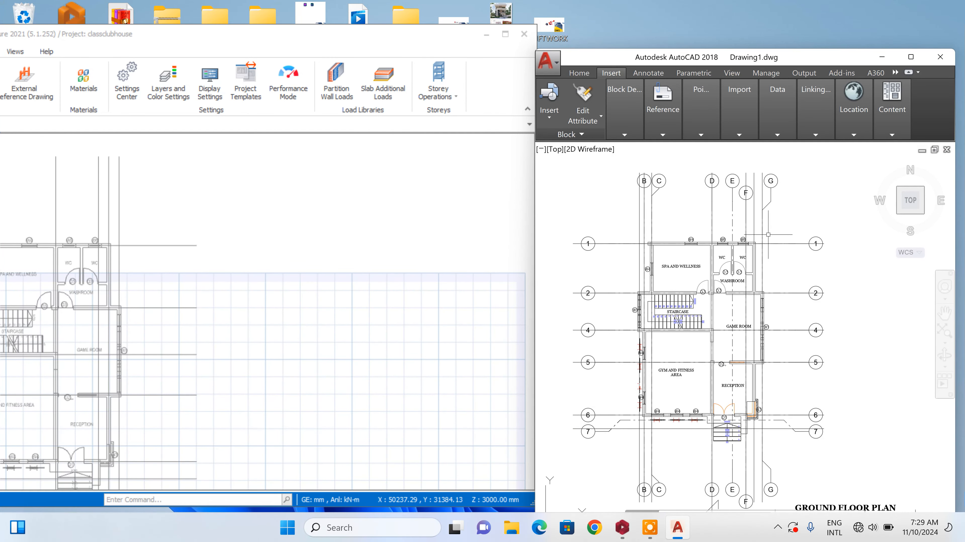
pyautogui.scroll(-3, 778, 233)
pyautogui.scroll(-2, 308, 272)
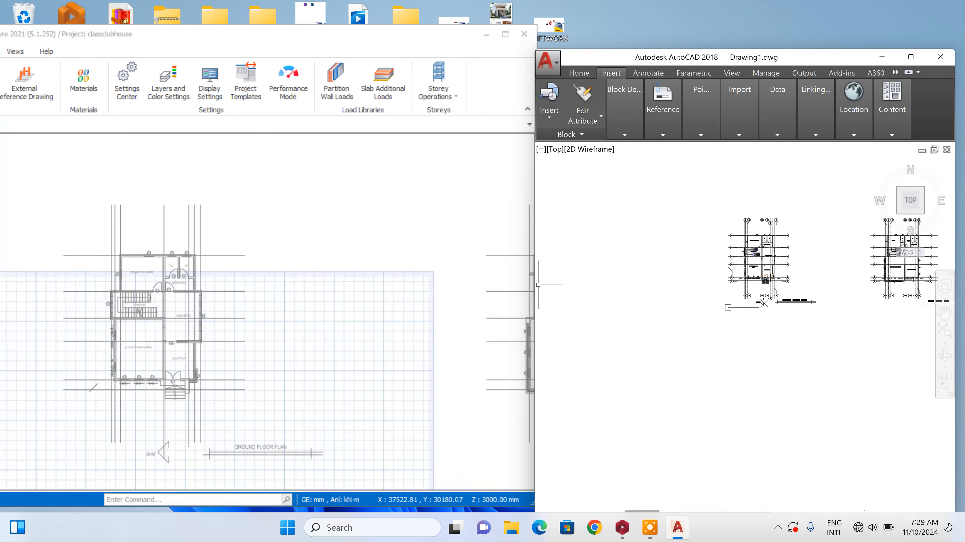
# Switch to ProtaStructure, bring its whole window back into view, and maximize it
pyautogui.scroll(1, 204, 243)
pyautogui.moveTo(175, 36); pyautogui.dragTo(493, 25)
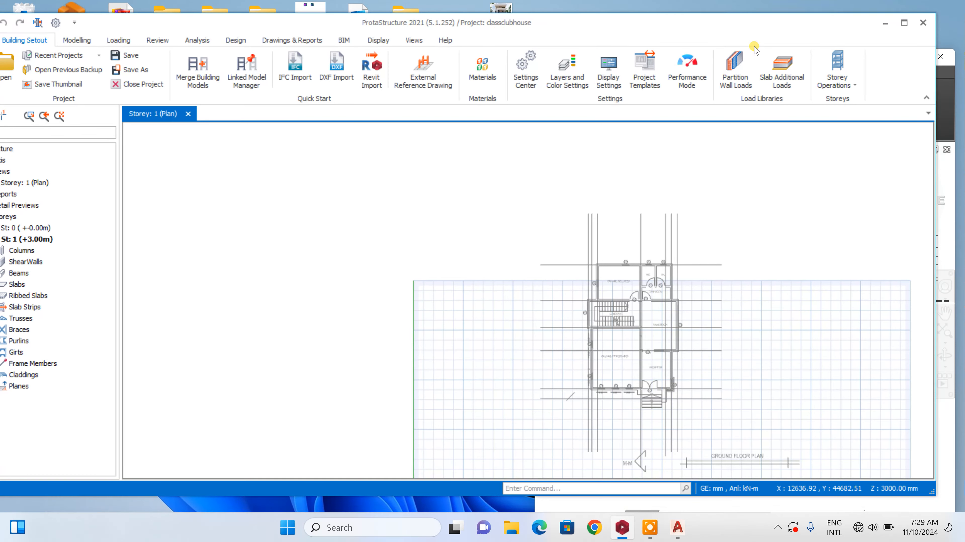
pyautogui.click(906, 24)
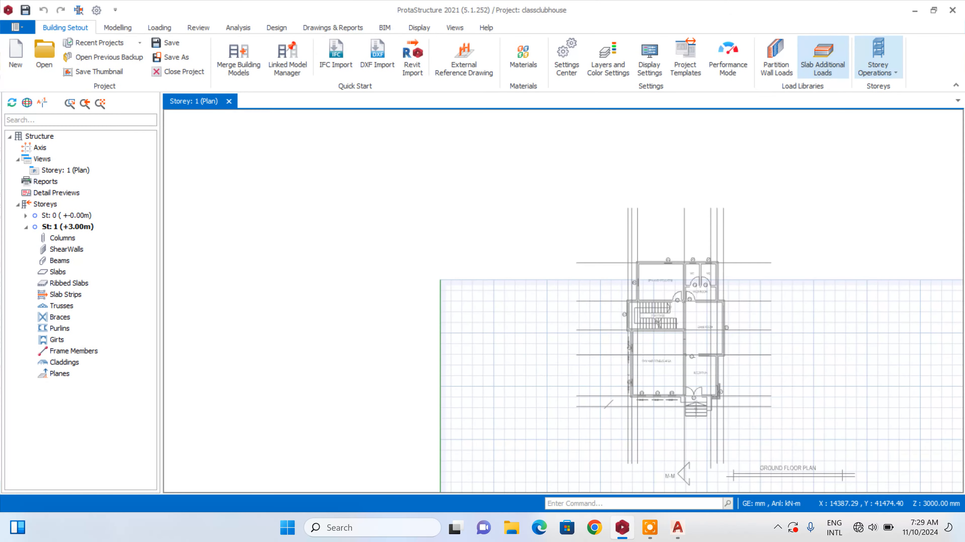
# Insert axis A with the Grid tool along the ground floor plan's leftmost vertical grid line, snapping to its end points
pyautogui.click(121, 27)
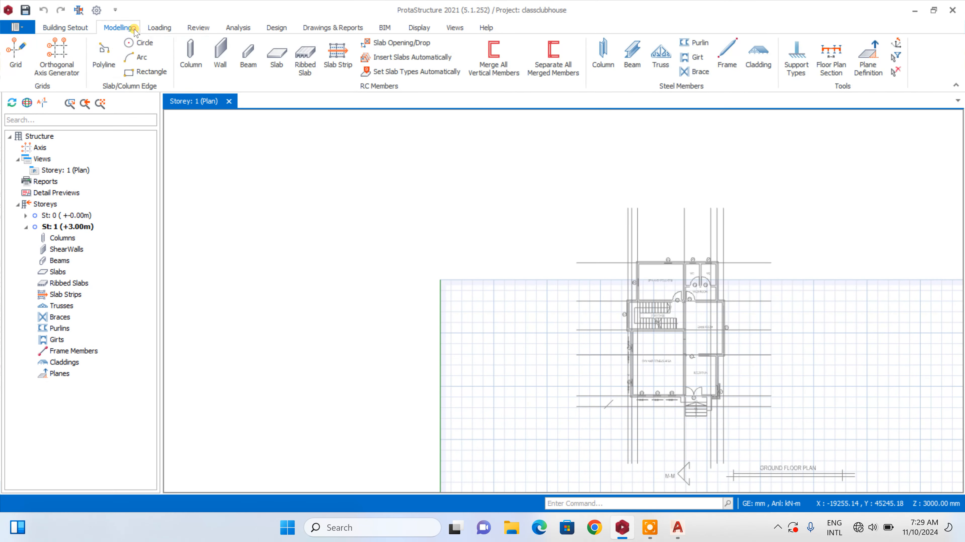
pyautogui.click(15, 57)
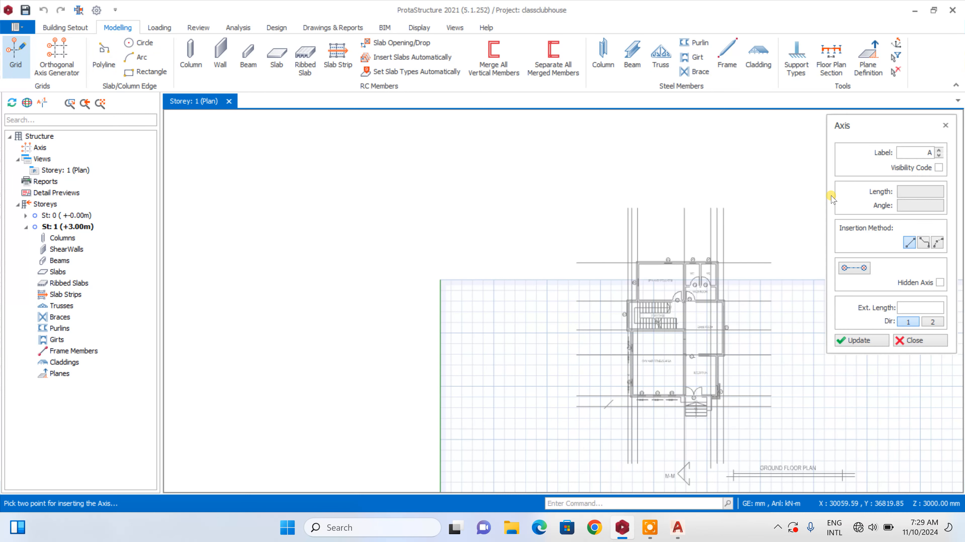
pyautogui.scroll(2, 714, 207)
pyautogui.scroll(2, 598, 188)
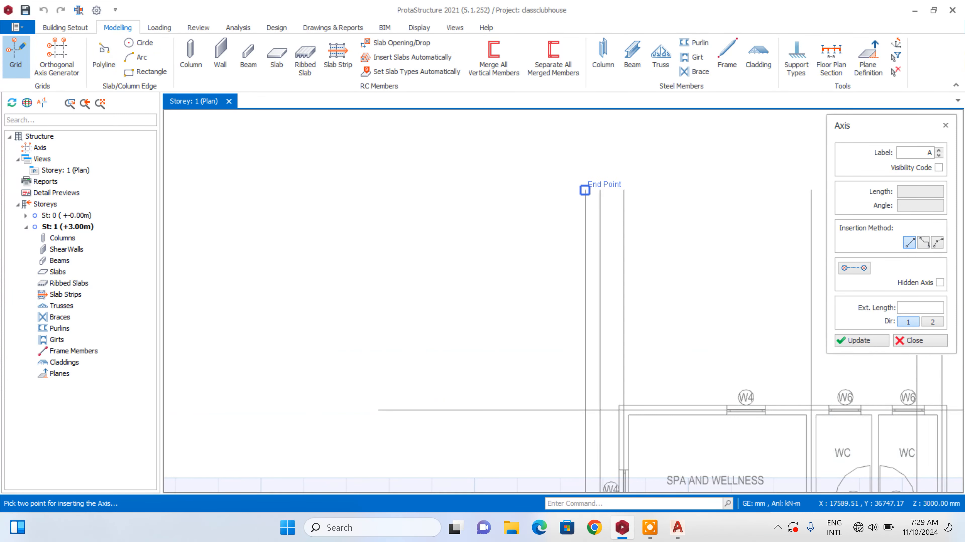
pyautogui.scroll(-6, 588, 194)
pyautogui.scroll(6, 588, 194)
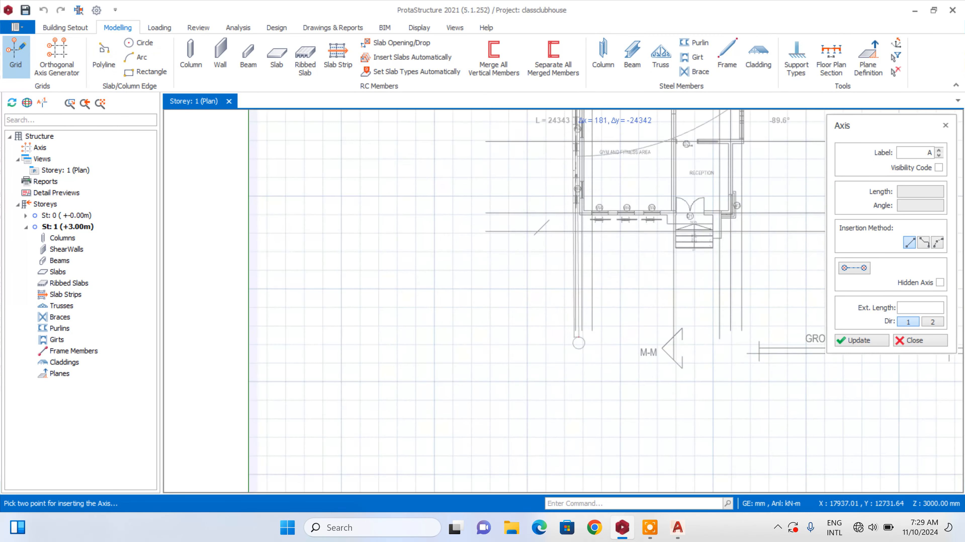
pyautogui.click(565, 307)
pyautogui.scroll(-5, 565, 307)
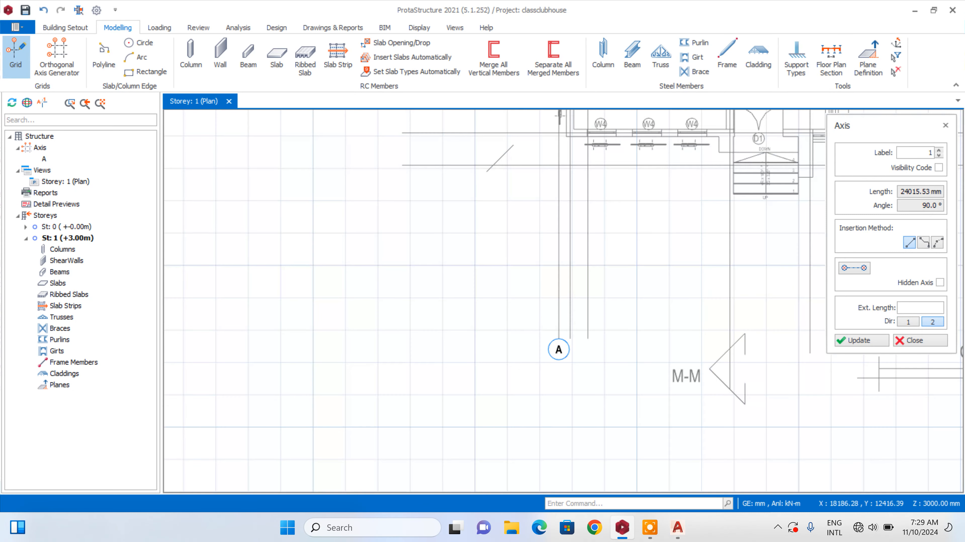
# Set the axis label to B and insert axis B along the second vertical grid line, from end point to end point
pyautogui.click(911, 153)
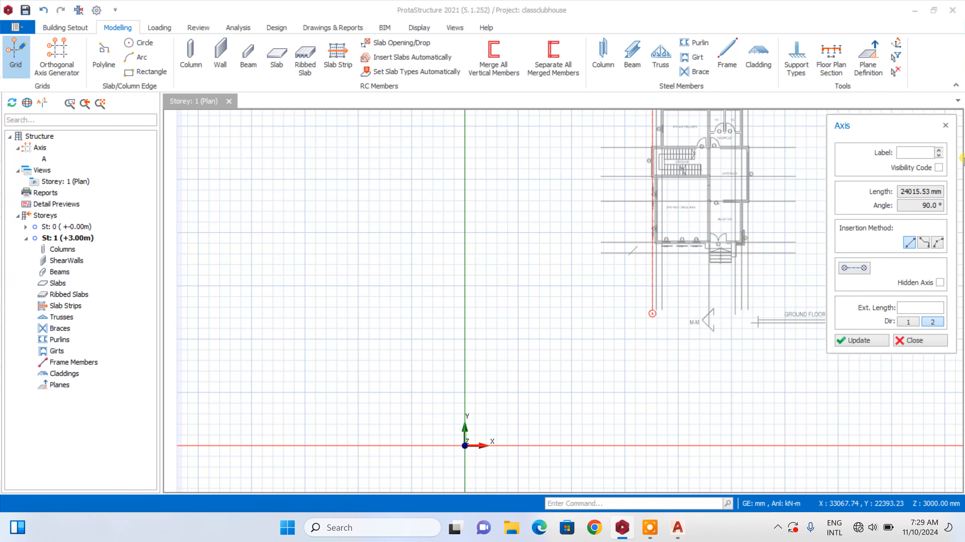
pyautogui.scroll(-4, 616, 251)
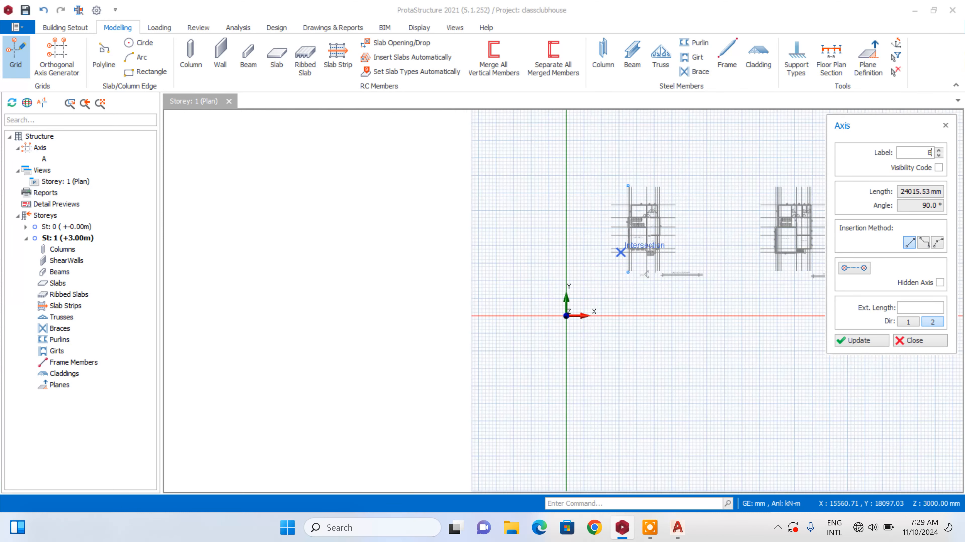
pyautogui.scroll(5, 628, 207)
pyautogui.scroll(2, 626, 138)
pyautogui.scroll(3, 602, 176)
pyautogui.click(602, 160)
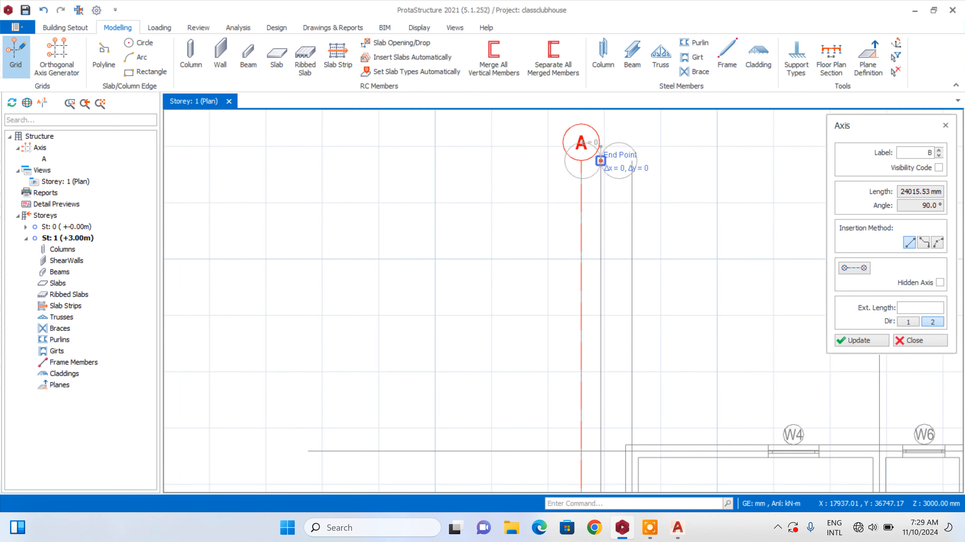
pyautogui.scroll(-8, 588, 159)
pyautogui.scroll(7, 588, 308)
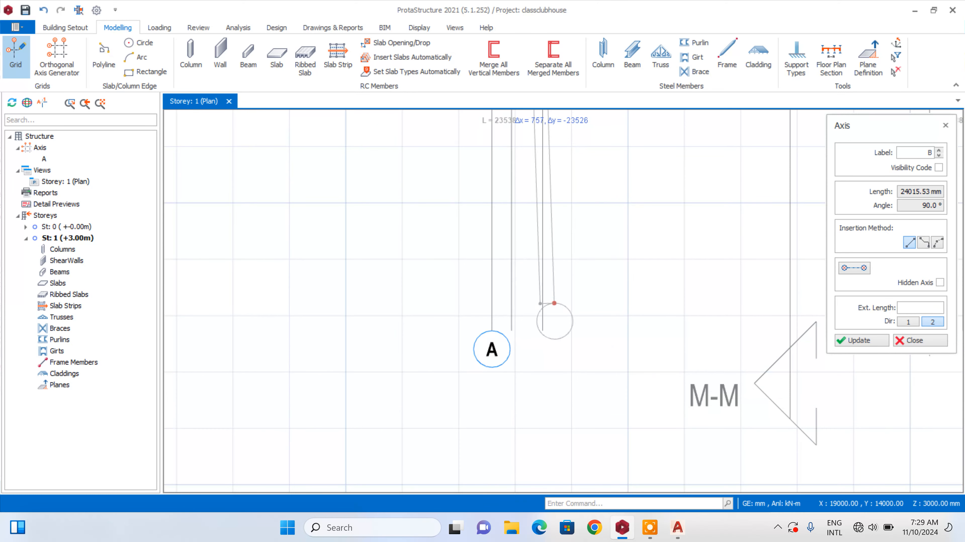
pyautogui.scroll(-7, 505, 399)
pyautogui.scroll(2, 545, 239)
pyautogui.scroll(4, 505, 175)
pyautogui.click(434, 152)
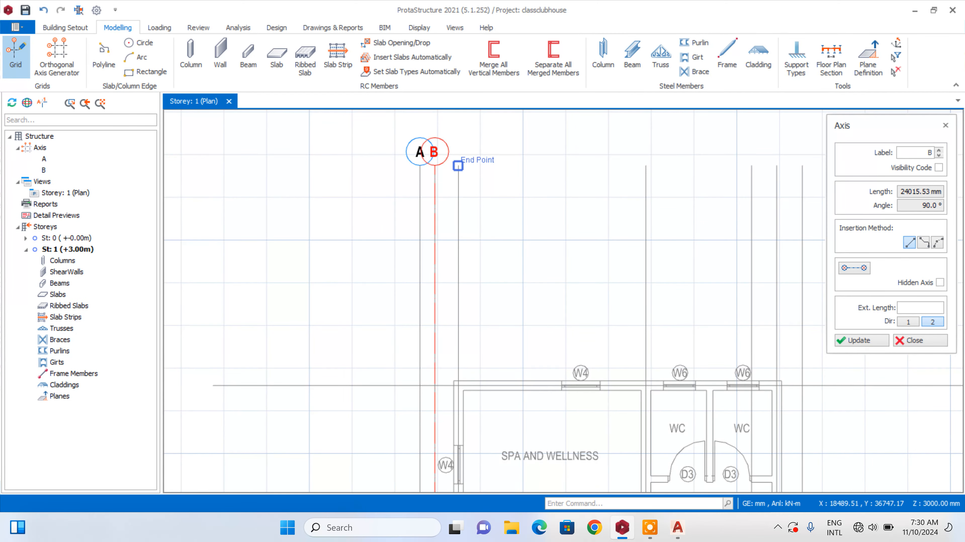
# Insert axis C along the third vertical grid line, snapping to the line's upper and lower end points
pyautogui.scroll(-3, 437, 163)
pyautogui.scroll(-2, 460, 274)
pyautogui.scroll(5, 458, 405)
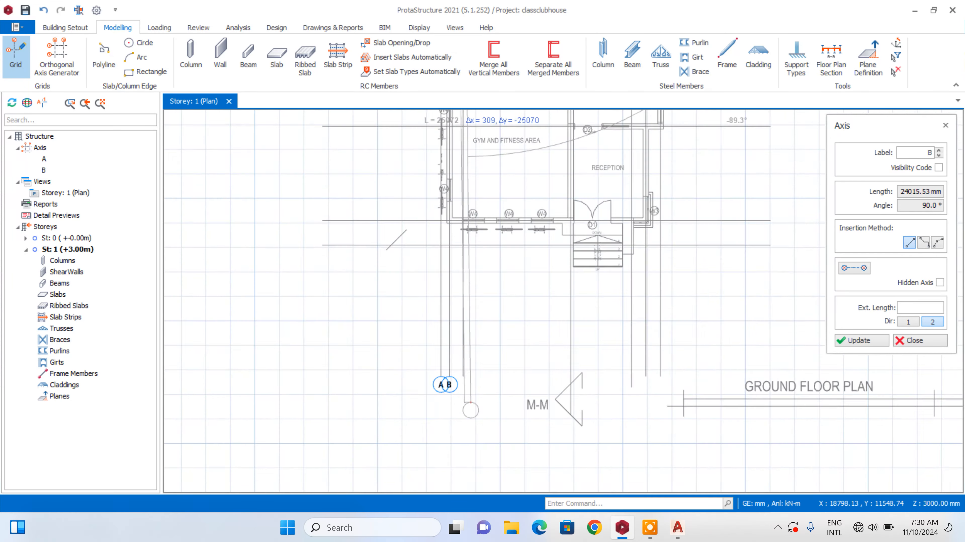
pyautogui.click(457, 364)
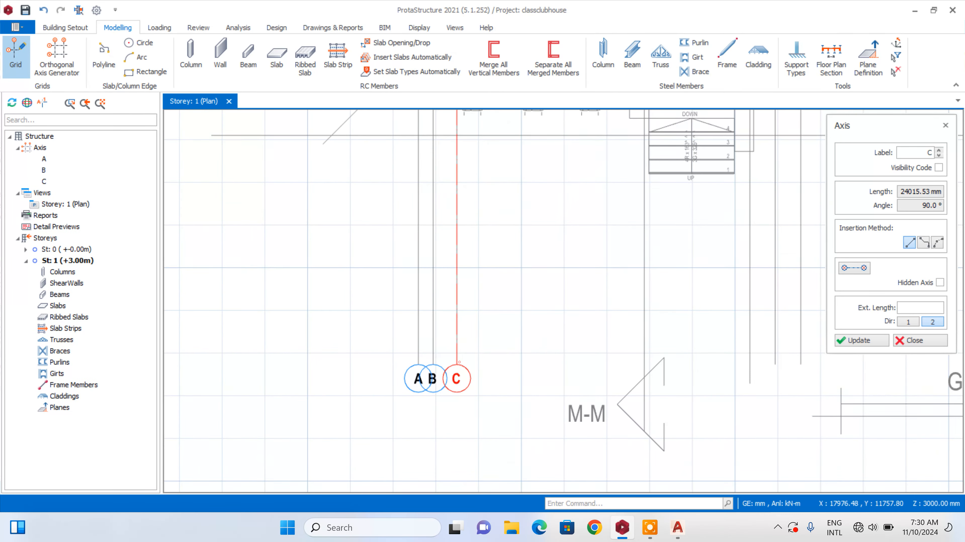
# Switch to AutoCAD and compare the vertical grid lines D to G at the head of the ground floor plan
pyautogui.scroll(-5, 456, 365)
pyautogui.scroll(5, 311, 243)
pyautogui.scroll(-4, 450, 223)
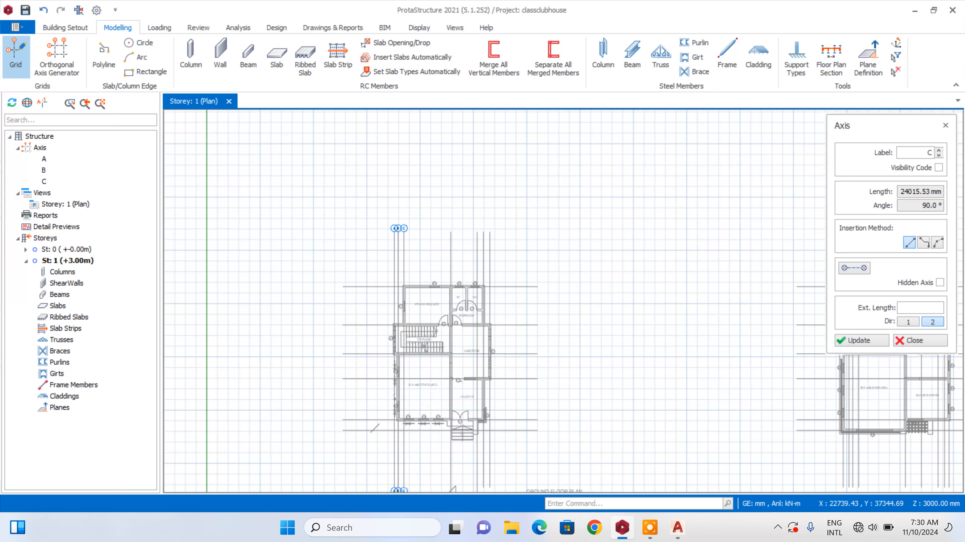
pyautogui.scroll(3, 450, 381)
pyautogui.scroll(-2, 451, 154)
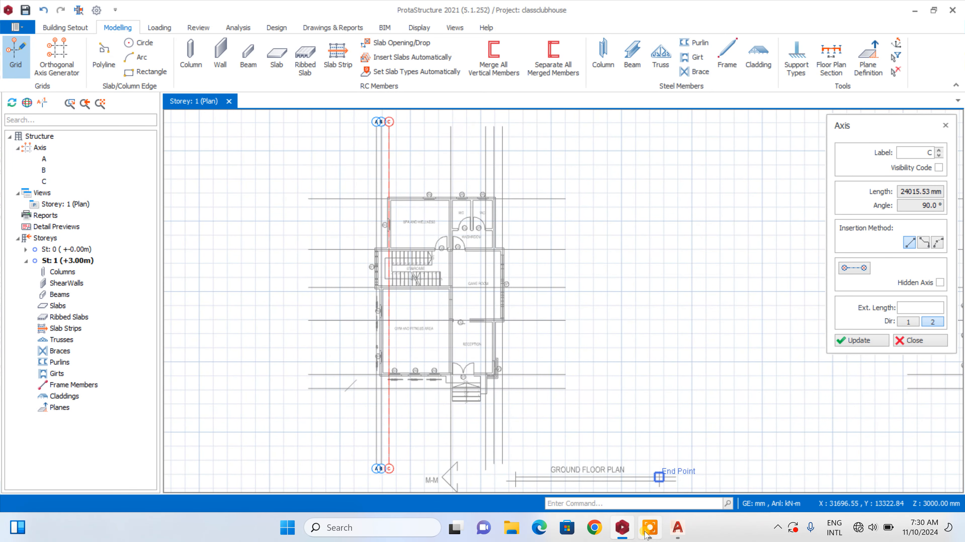
pyautogui.click(678, 528)
pyautogui.scroll(8, 739, 224)
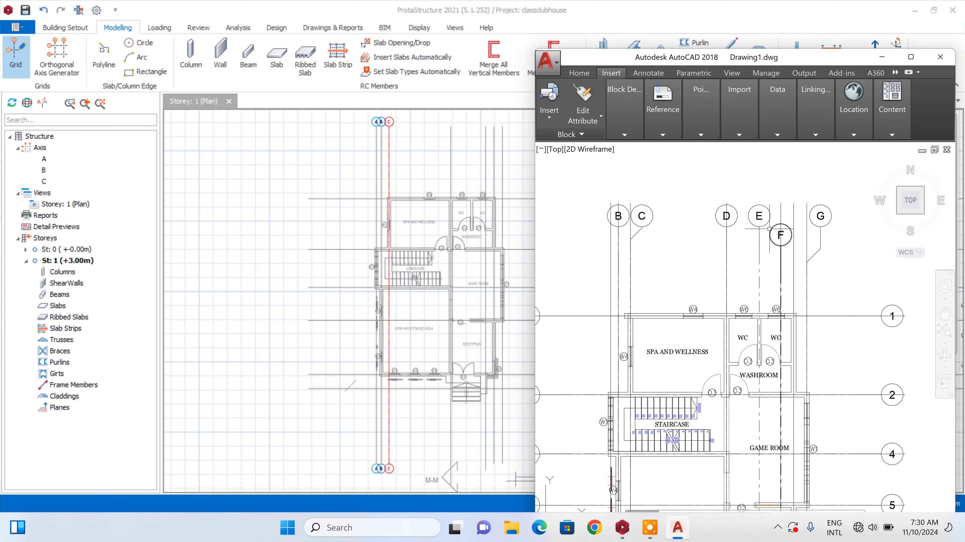
pyautogui.scroll(-2, 771, 229)
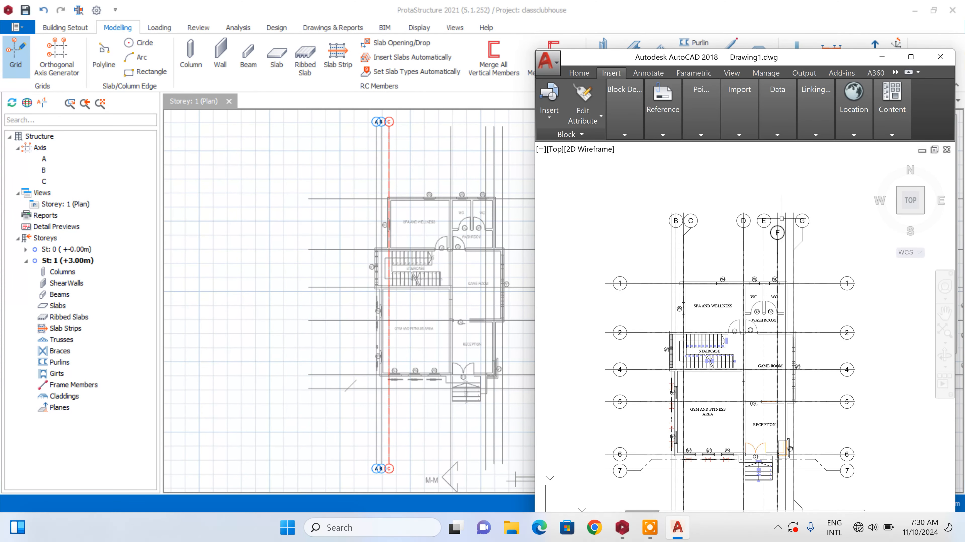
pyautogui.scroll(2, 790, 214)
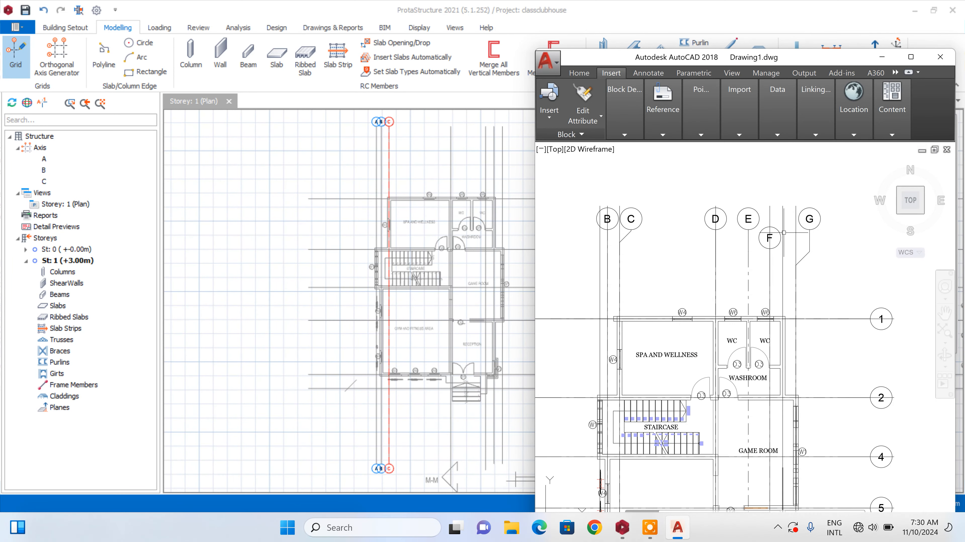
pyautogui.scroll(-2, 783, 232)
pyautogui.scroll(4, 783, 235)
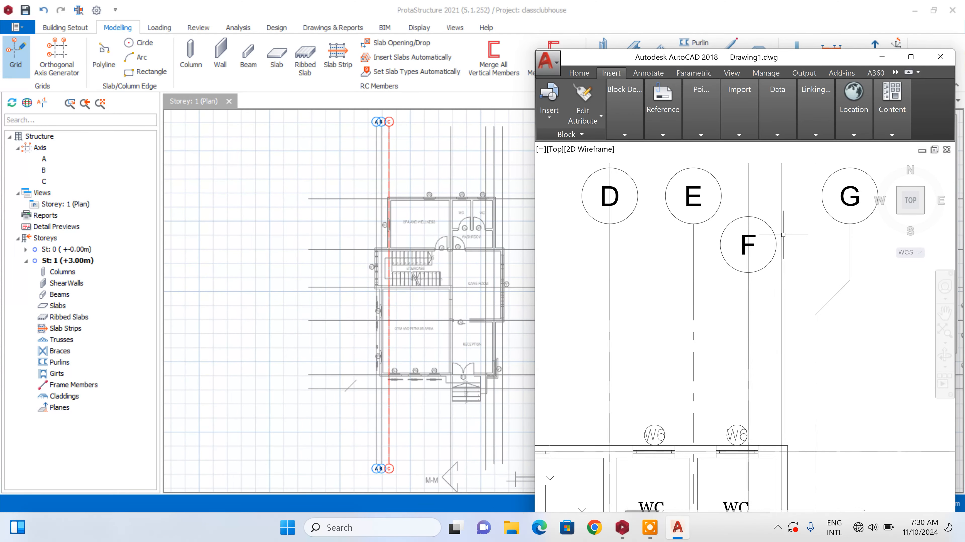
pyautogui.scroll(-5, 783, 235)
pyautogui.scroll(4, 784, 236)
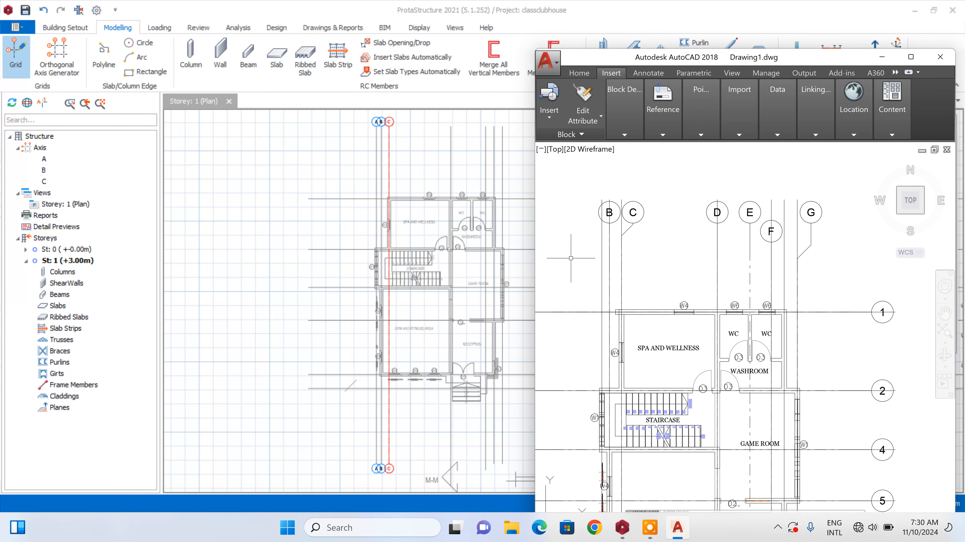
# Return to ProtaStructure and insert axis D along the fourth vertical grid line, between its upper and lower end points
pyautogui.scroll(3, 451, 121)
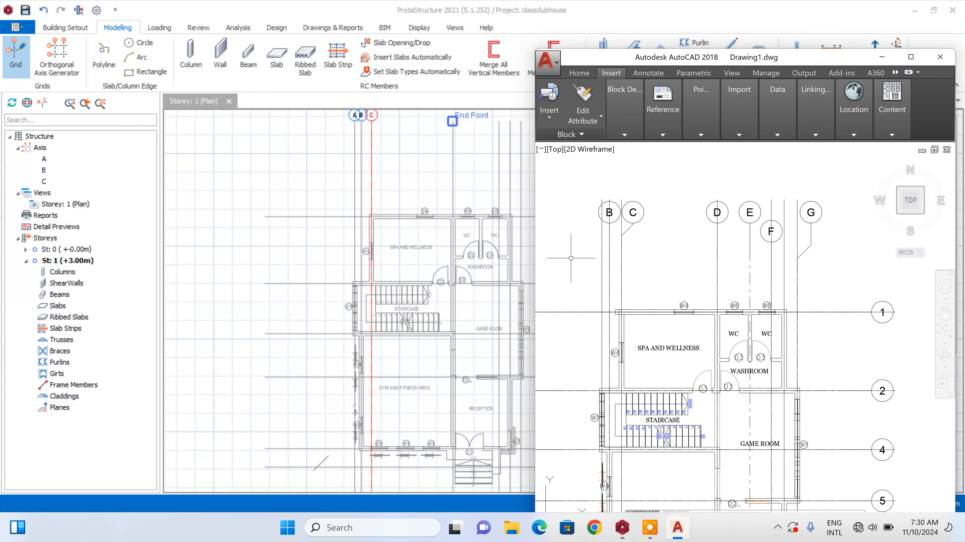
pyautogui.click(451, 120)
pyautogui.scroll(-4, 450, 171)
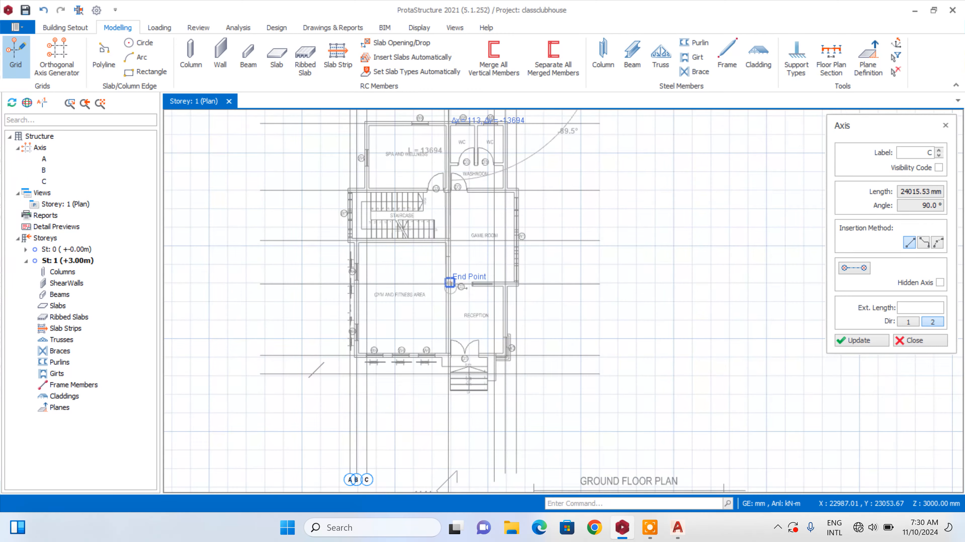
pyautogui.scroll(5, 458, 462)
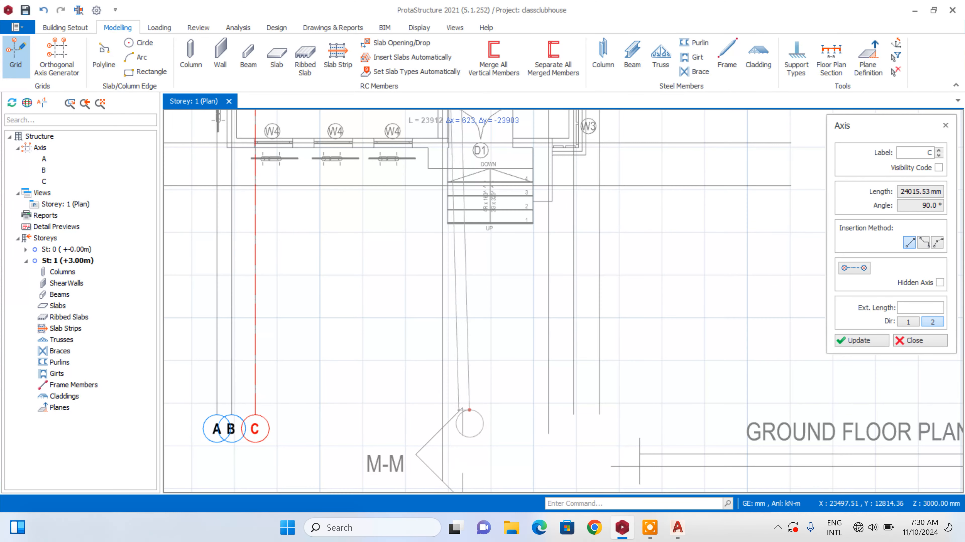
pyautogui.scroll(-2, 487, 406)
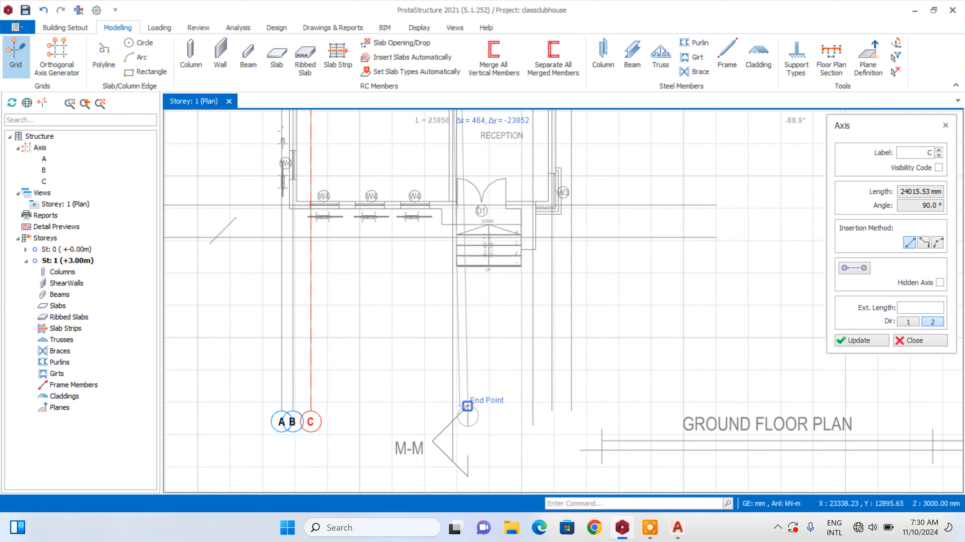
pyautogui.click(452, 420)
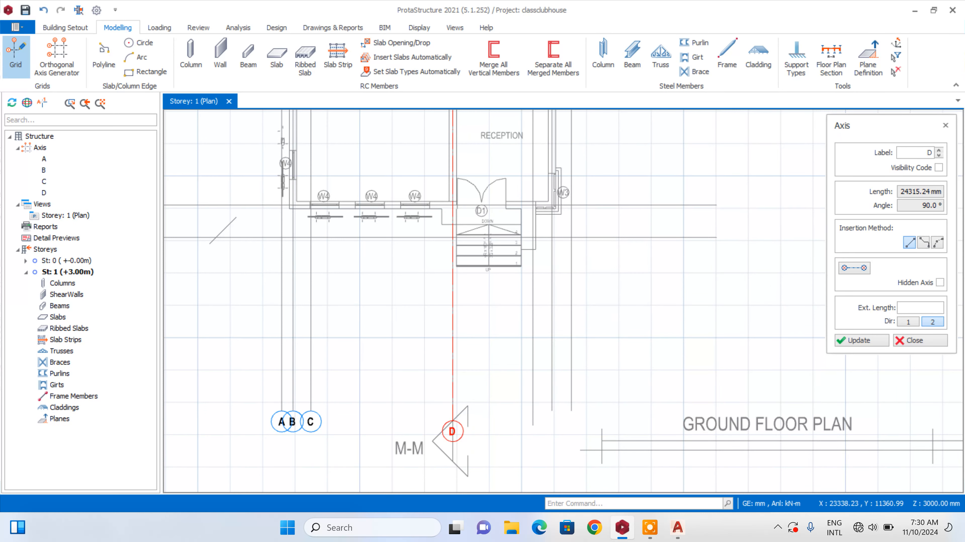
# Insert axis E along the next vertical grid line east of axis D, snapping to the line's upper and lower ends
pyautogui.scroll(-3, 442, 472)
pyautogui.scroll(1, 475, 190)
pyautogui.scroll(-1, 478, 319)
pyautogui.scroll(1, 478, 147)
pyautogui.scroll(3, 480, 144)
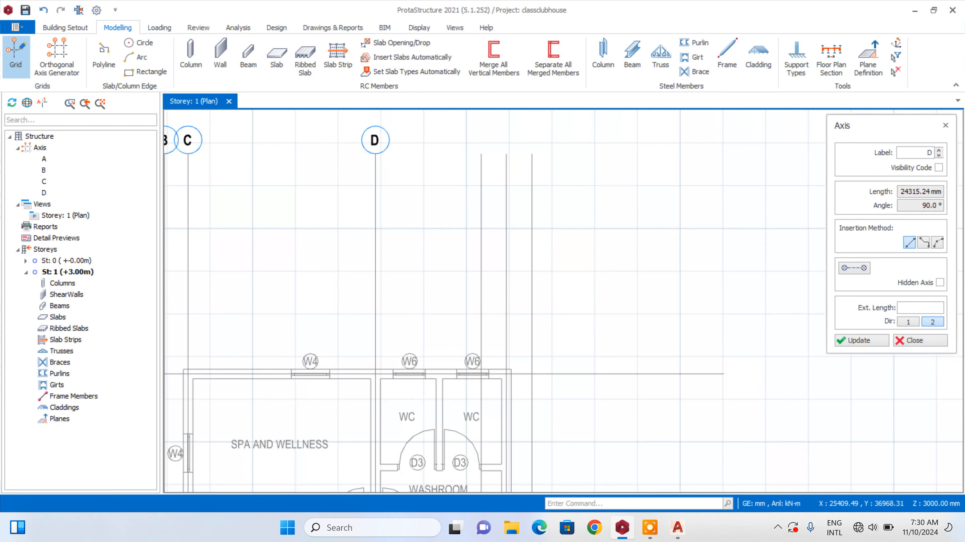
pyautogui.scroll(-2, 478, 151)
pyautogui.scroll(3, 456, 319)
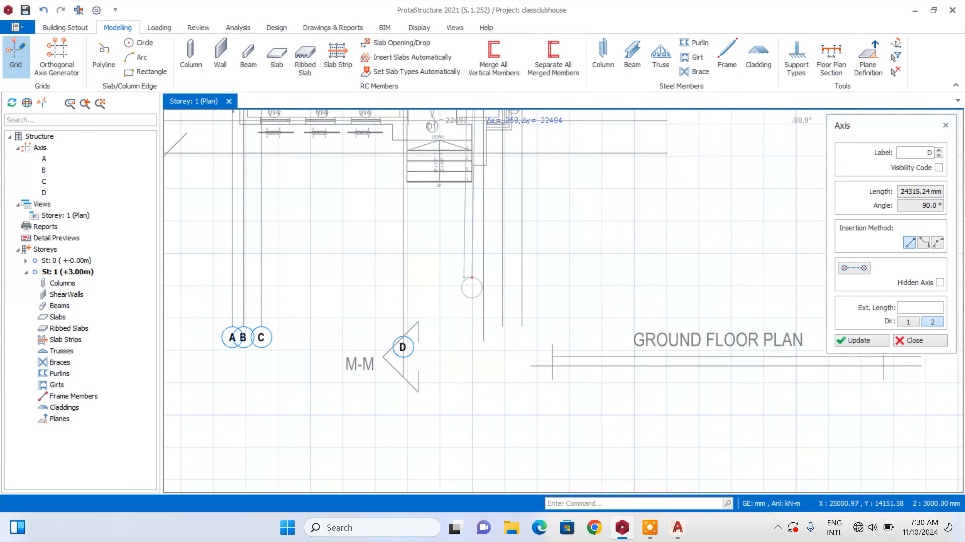
pyautogui.click(471, 359)
pyautogui.scroll(-3, 470, 362)
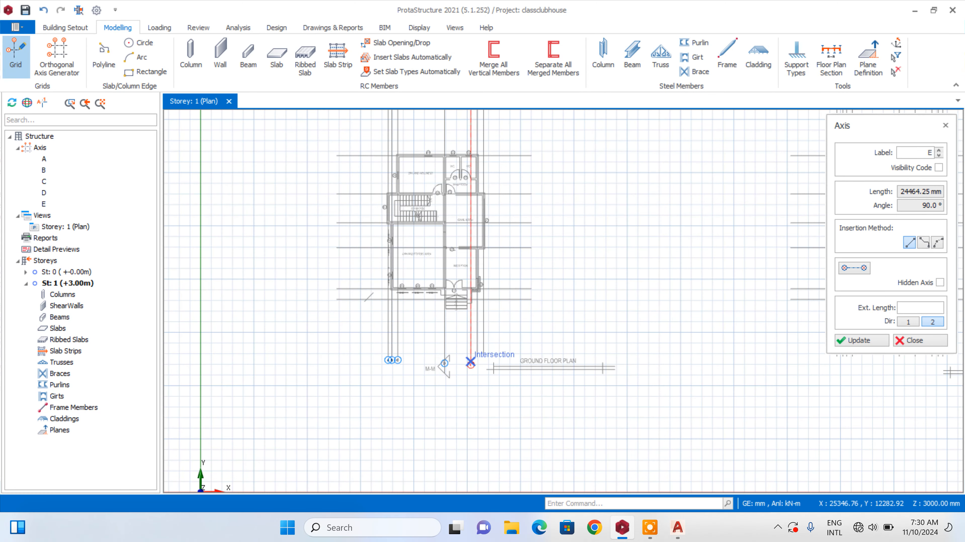
# Compare the vertical grid lines around axis E with the labelled grid lines D to G in the AutoCAD ground floor plan
pyautogui.scroll(1, 483, 230)
pyautogui.scroll(1, 491, 323)
pyautogui.scroll(1, 491, 216)
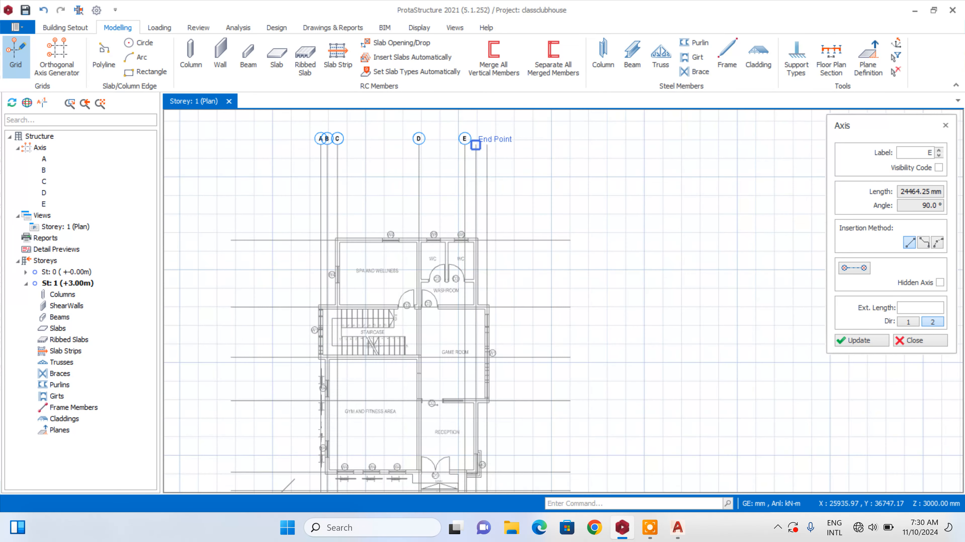
pyautogui.scroll(3, 464, 154)
pyautogui.scroll(-6, 464, 163)
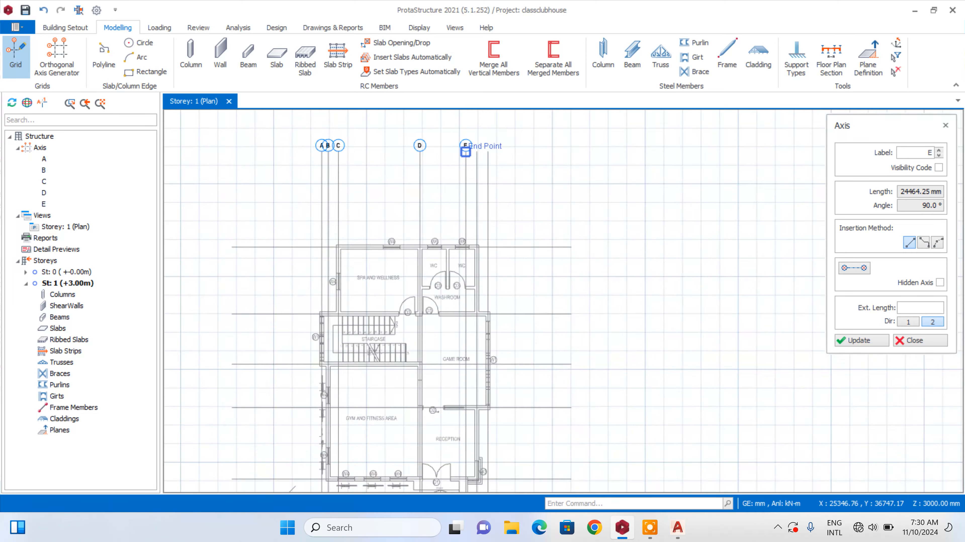
pyautogui.scroll(3, 465, 414)
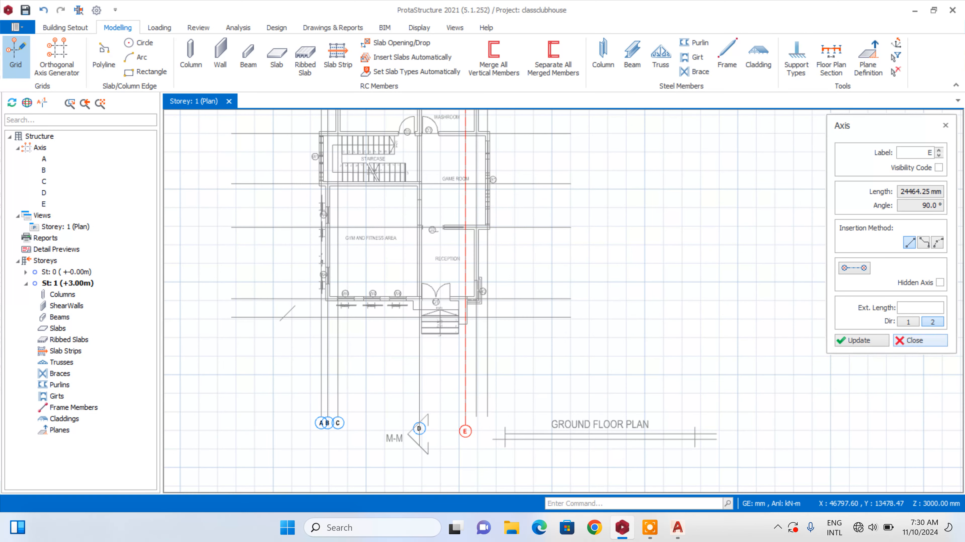
pyautogui.click(678, 528)
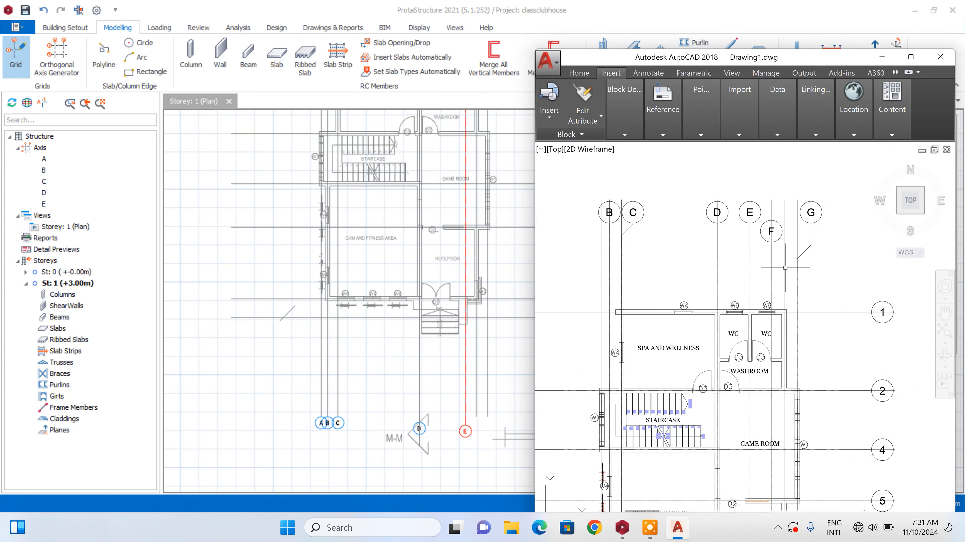
pyautogui.scroll(-2, 789, 219)
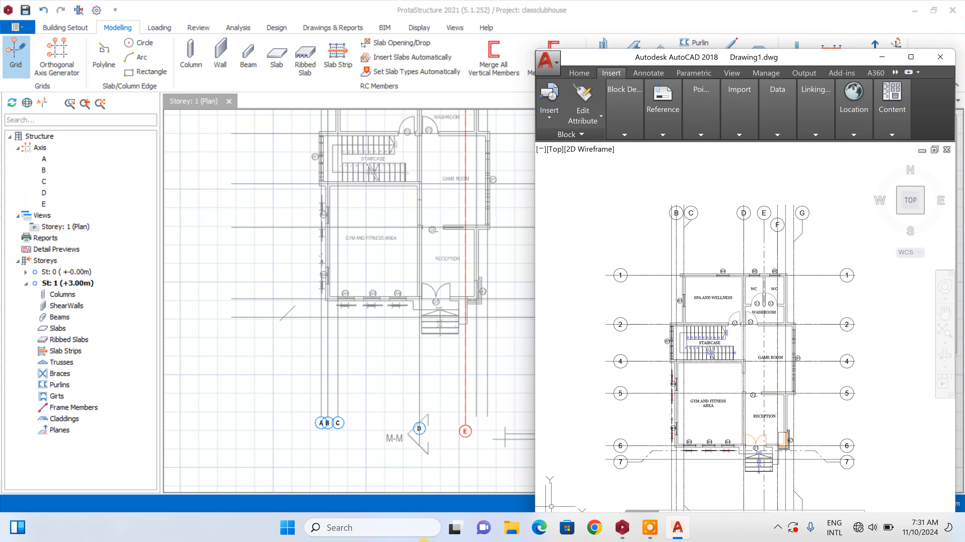
pyautogui.scroll(-3, 328, 318)
pyautogui.scroll(4, 387, 166)
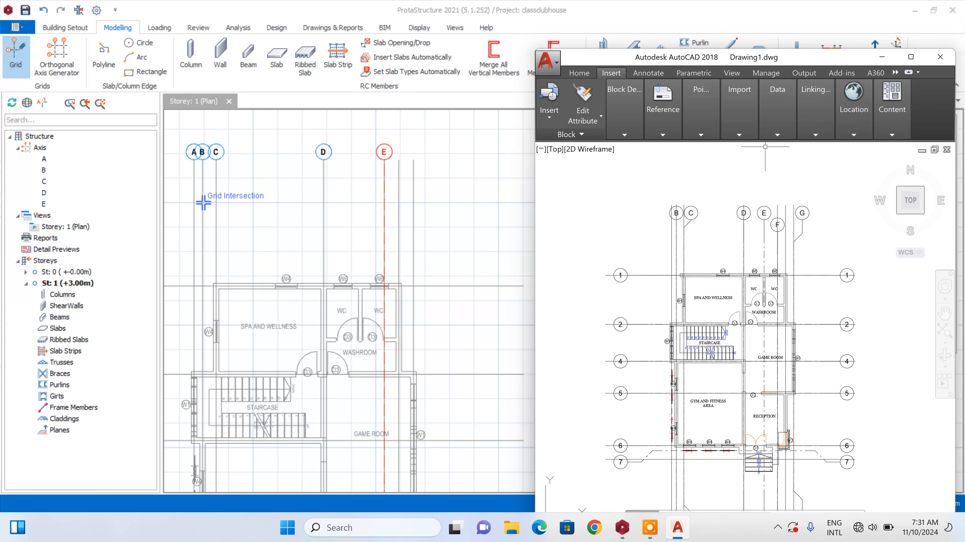
# Back in ProtaStructure, end the grid insertion and change the label of axis E to F
pyautogui.click(324, 159)
pyautogui.press('Escape')
pyautogui.press('Escape')
pyautogui.scroll(4, 377, 145)
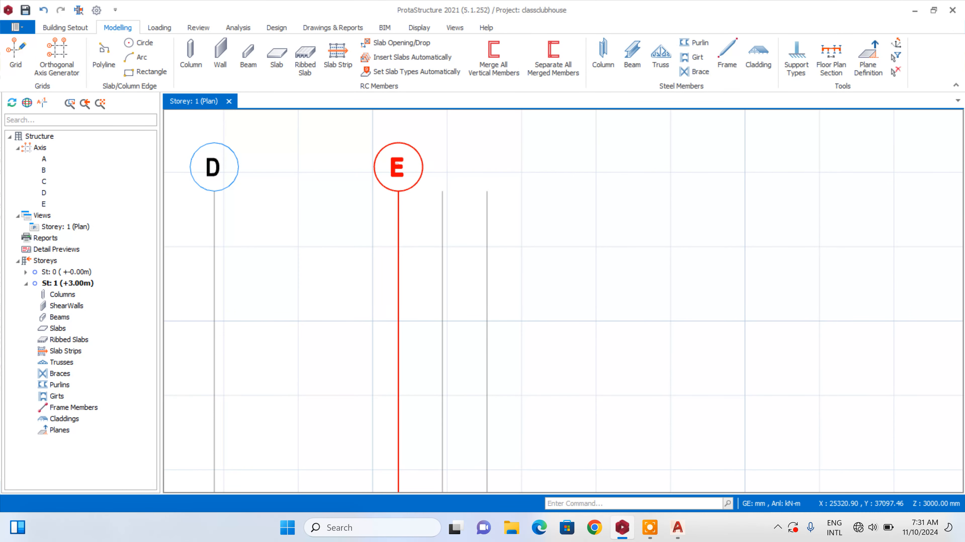
pyautogui.doubleClick(397, 165)
pyautogui.doubleClick(911, 155)
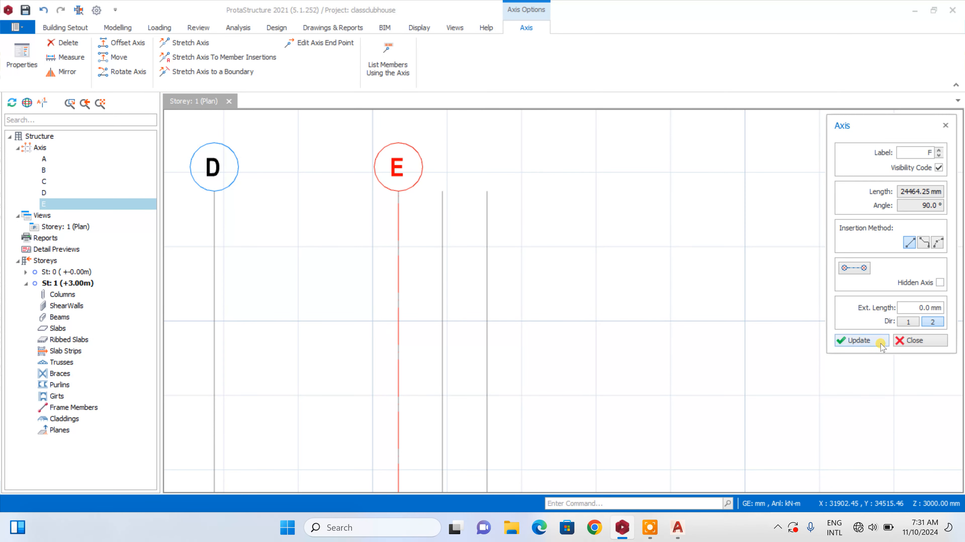
pyautogui.write('F')
pyautogui.press('Return')
pyautogui.click(932, 338)
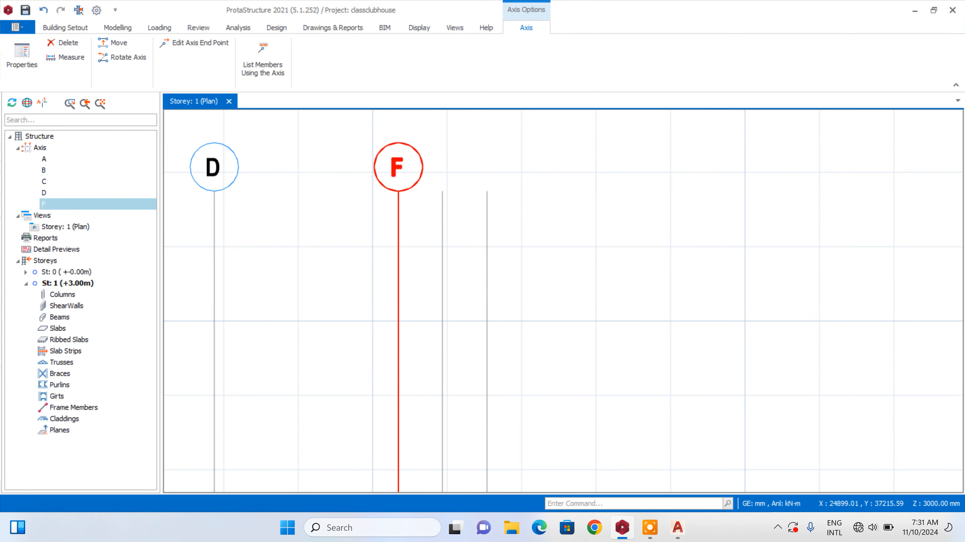
# Set the axis label to F' and insert that axis along the vertical grid line immediately east of axis F
pyautogui.rightClick(378, 150)
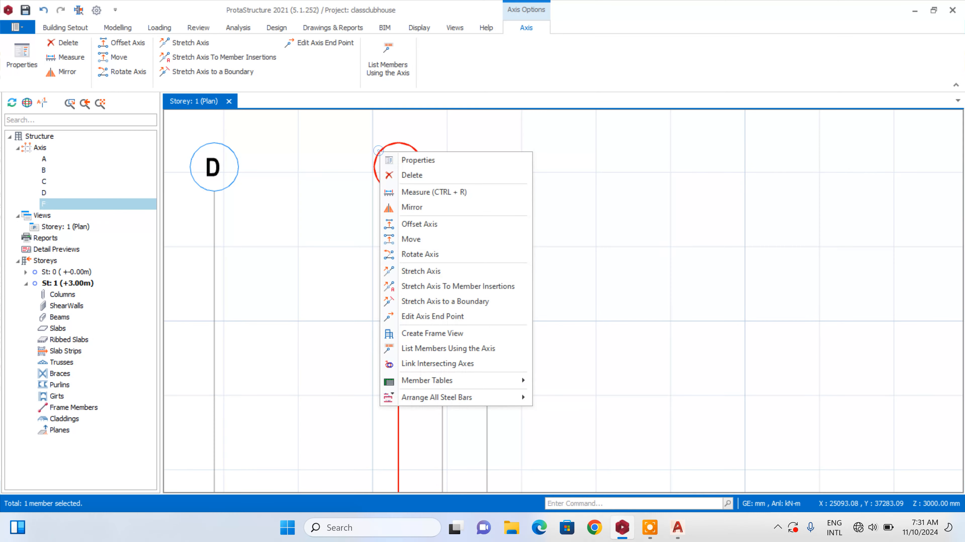
pyautogui.click(403, 160)
pyautogui.scroll(2, 441, 167)
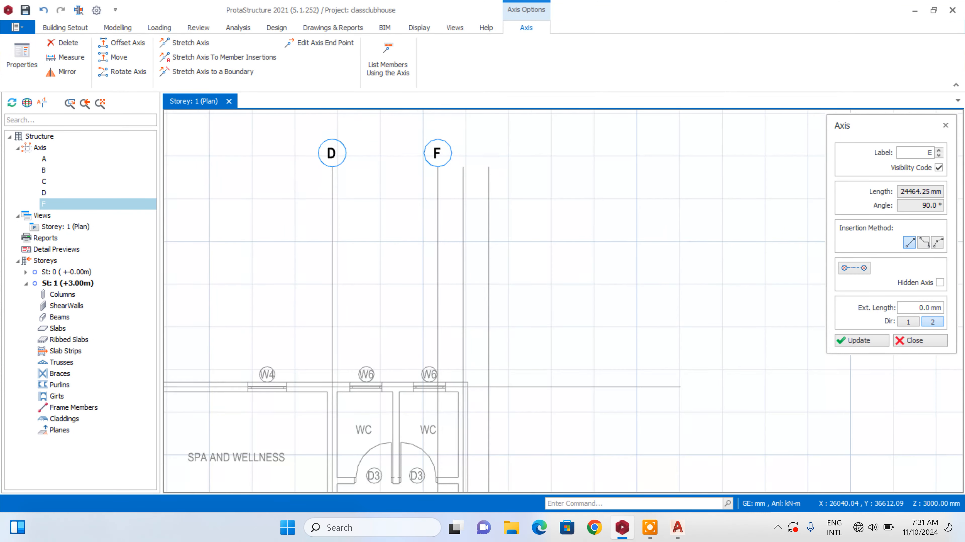
pyautogui.scroll(-6, 473, 165)
pyautogui.scroll(2, 473, 171)
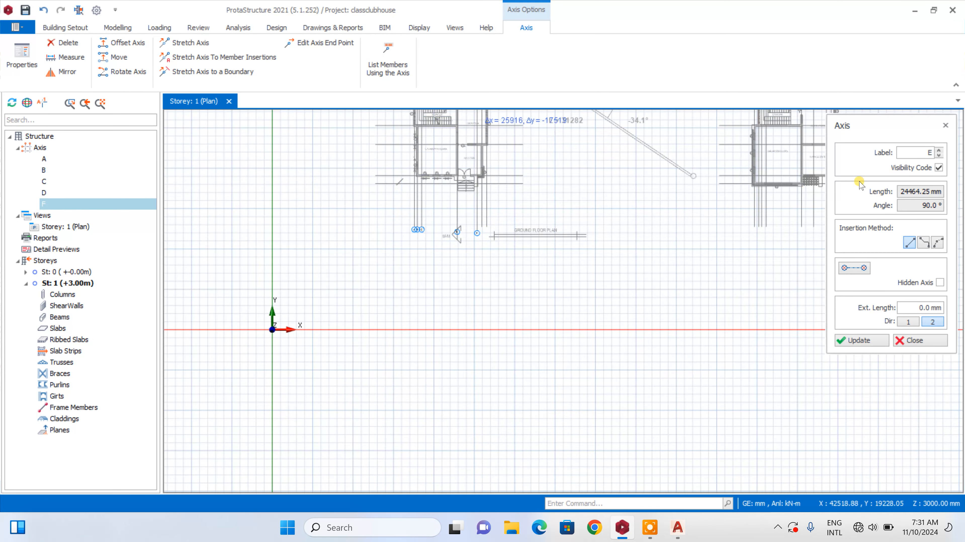
pyautogui.click(926, 152)
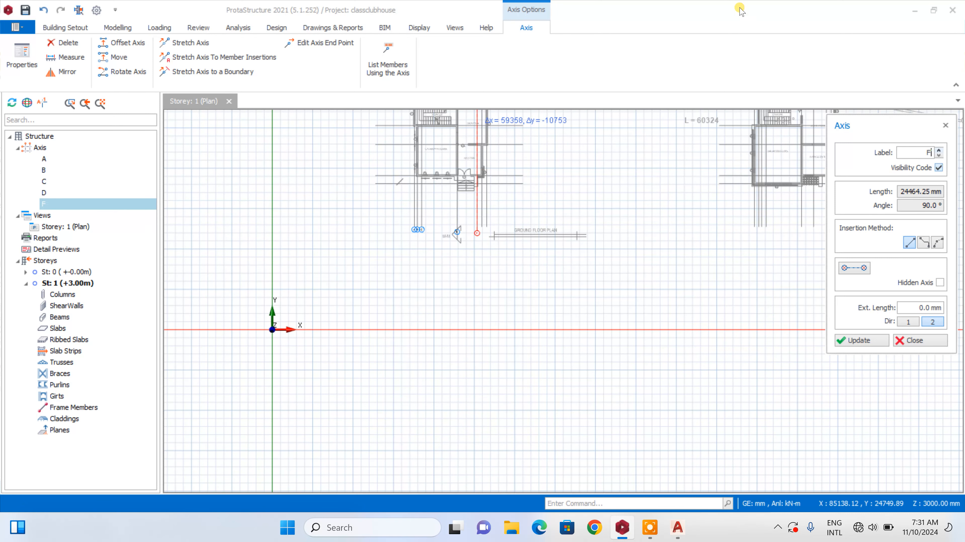
pyautogui.write("'")
pyautogui.scroll(2, 475, 171)
pyautogui.scroll(2, 557, 421)
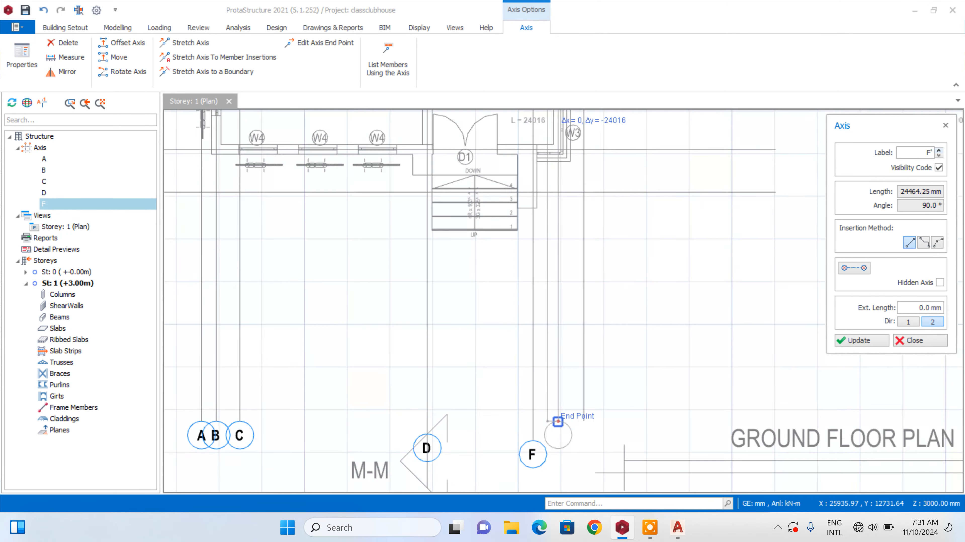
pyautogui.scroll(2, 557, 421)
pyautogui.click(555, 432)
pyautogui.scroll(-5, 555, 421)
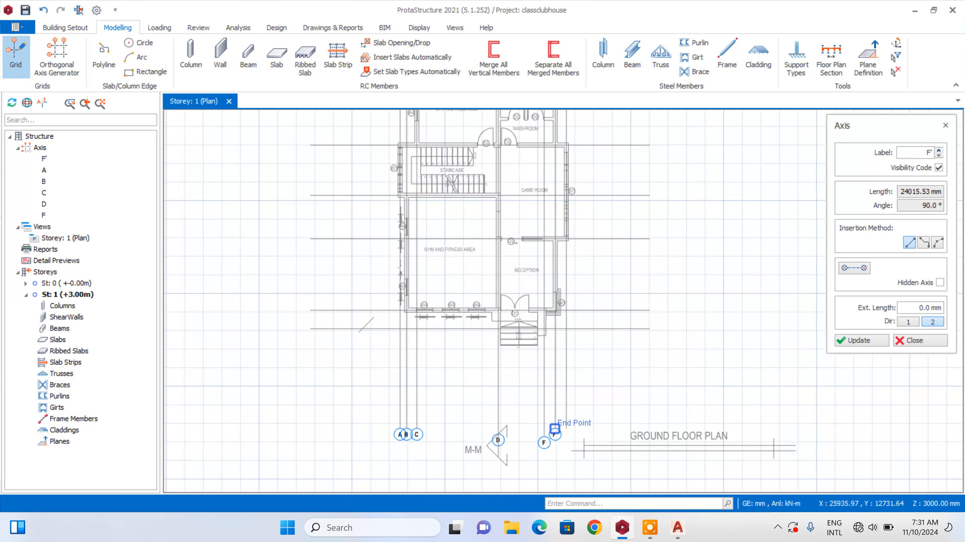
# Set the axis label to G and insert axis G along the easternmost vertical grid line, from end point to end point
pyautogui.scroll(3, 559, 240)
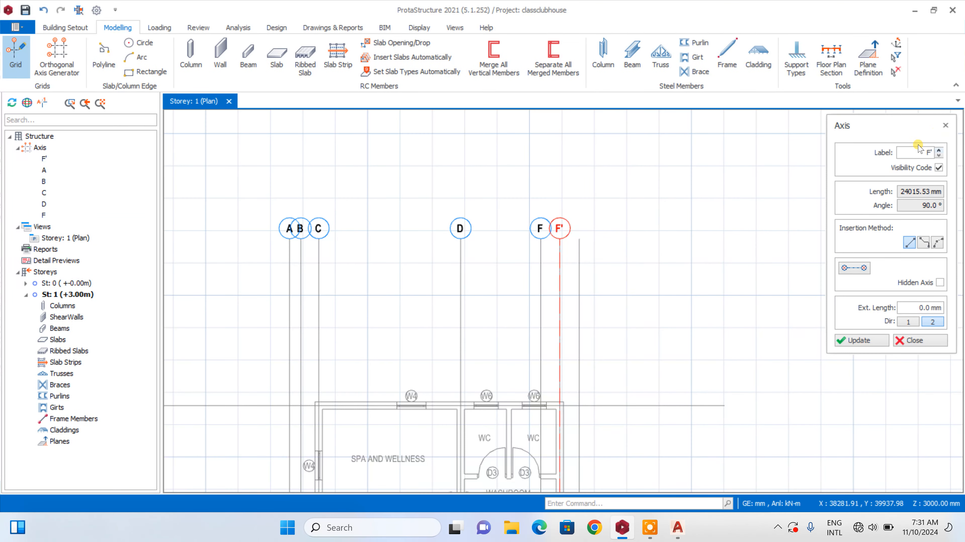
pyautogui.doubleClick(920, 153)
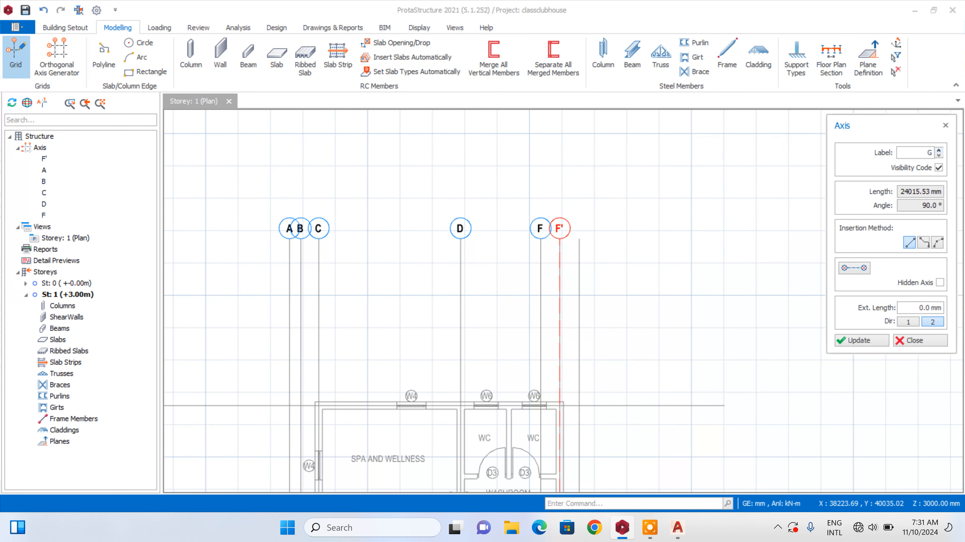
pyautogui.scroll(2, 576, 243)
pyautogui.click(581, 215)
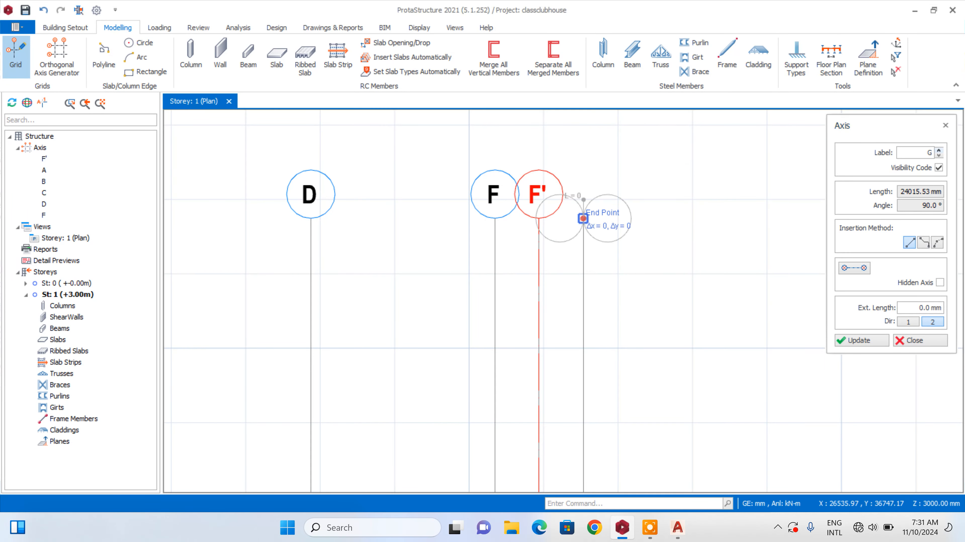
pyautogui.scroll(-2, 585, 167)
pyautogui.scroll(-3, 585, 173)
pyautogui.scroll(5, 562, 376)
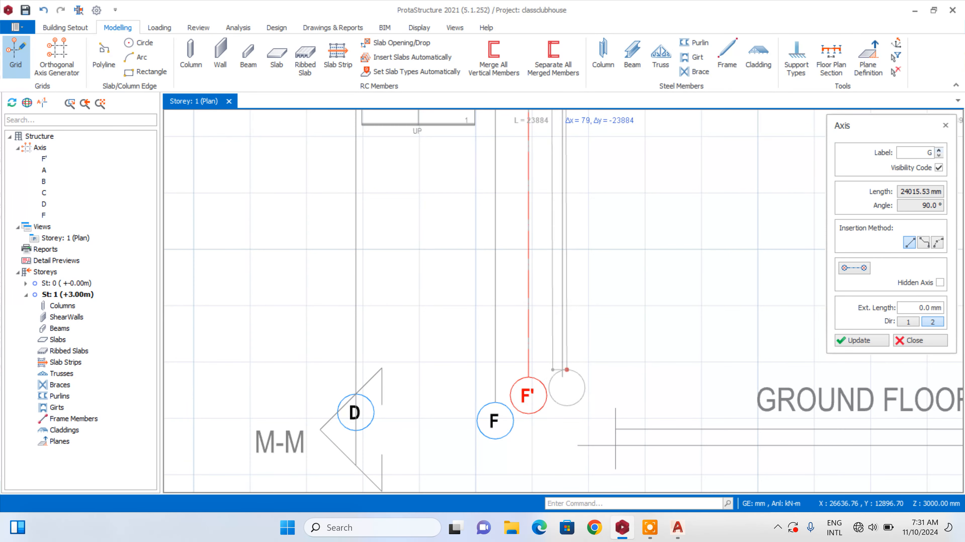
pyautogui.click(558, 366)
pyautogui.scroll(-3, 558, 366)
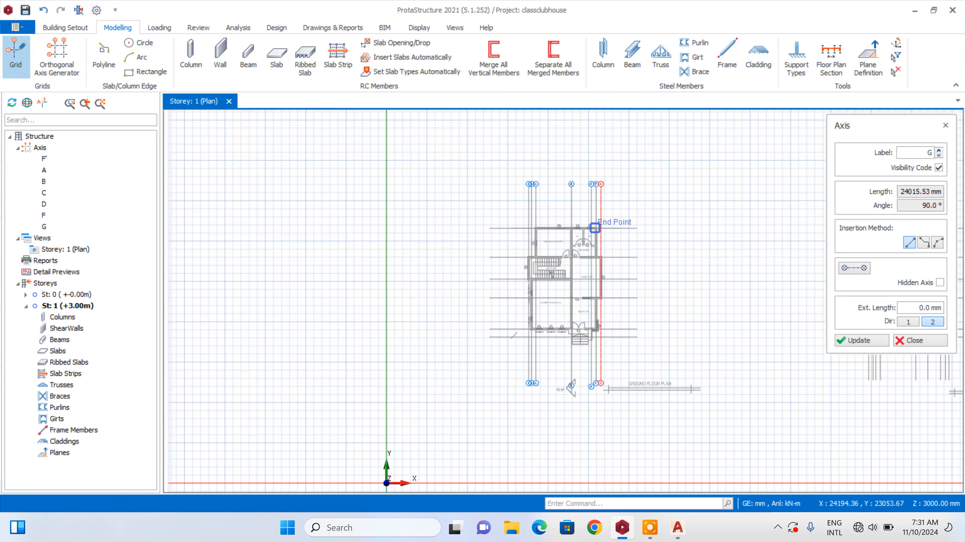
# Switch to AutoCAD and examine the numbering of the horizontal grid lines in the ground floor plan
pyautogui.scroll(1, 570, 342)
pyautogui.click(679, 534)
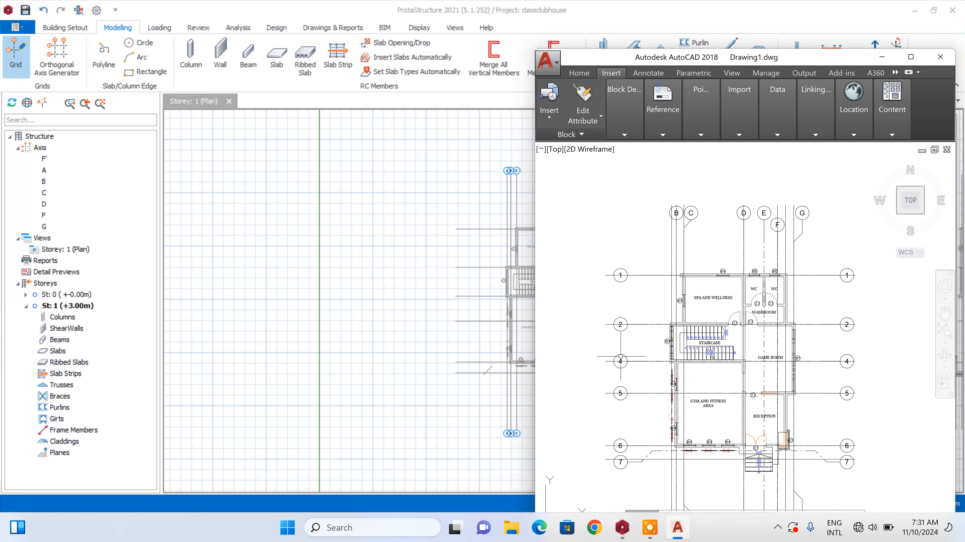
pyautogui.scroll(2, 625, 369)
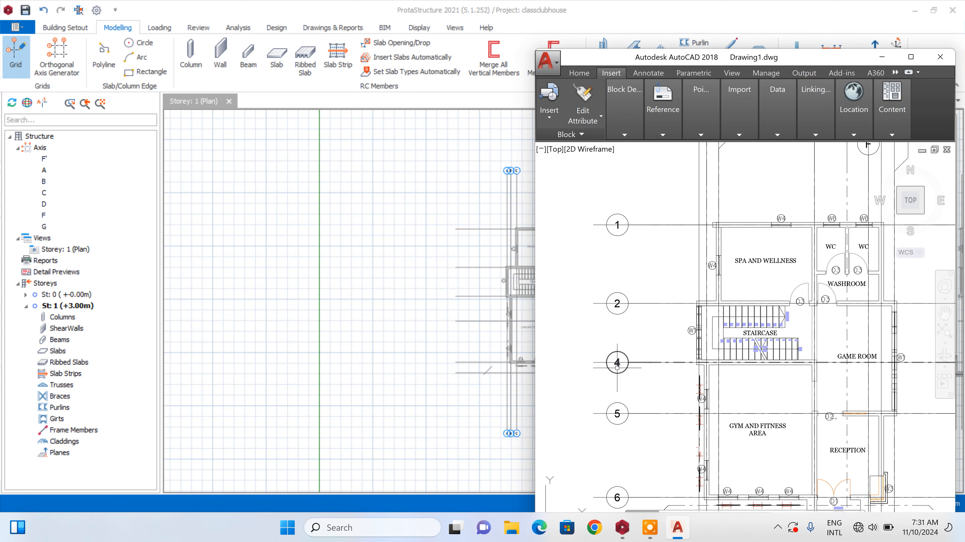
pyautogui.scroll(-2, 617, 324)
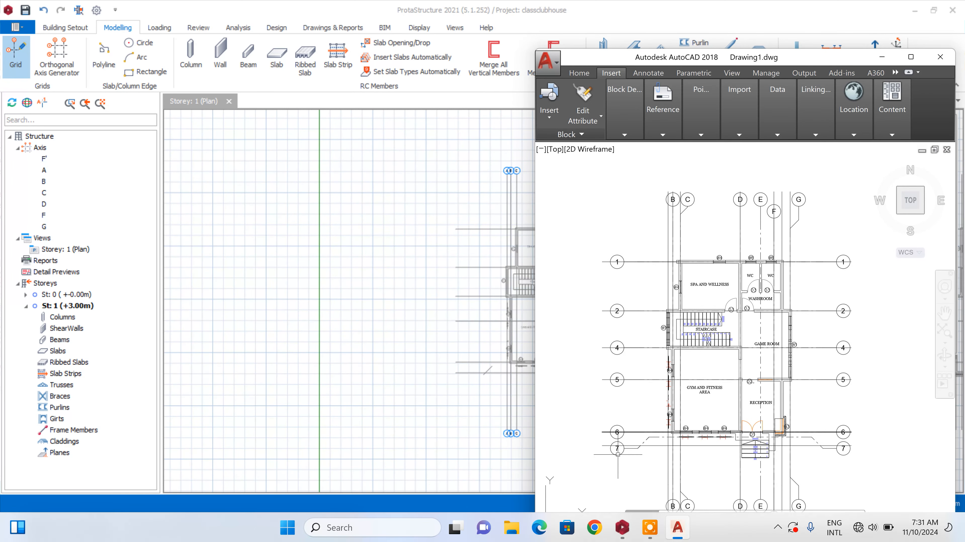
pyautogui.scroll(2, 618, 452)
# Switch back to ProtaStructure and insert axis 1 along the uppermost horizontal grid line, from its west to its east end point
pyautogui.click(627, 535)
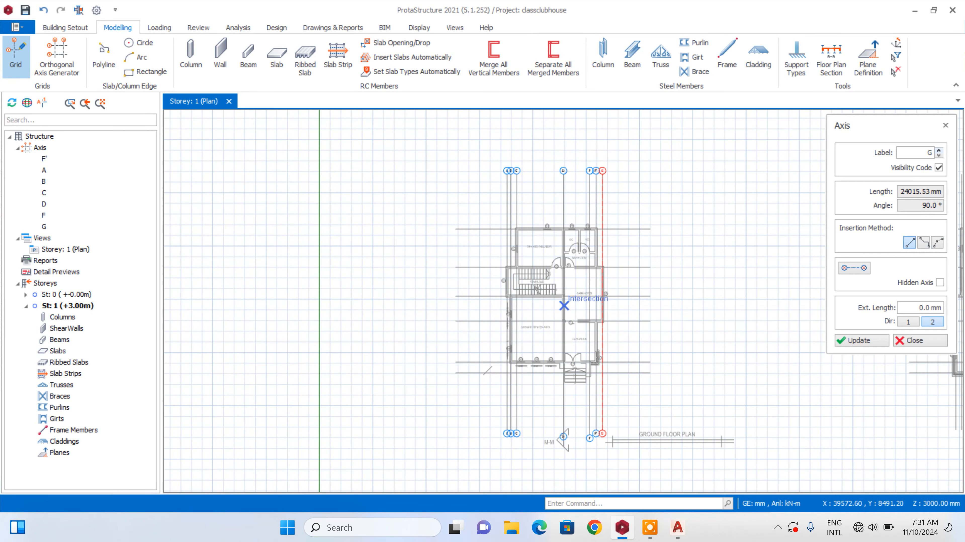
pyautogui.click(415, 206)
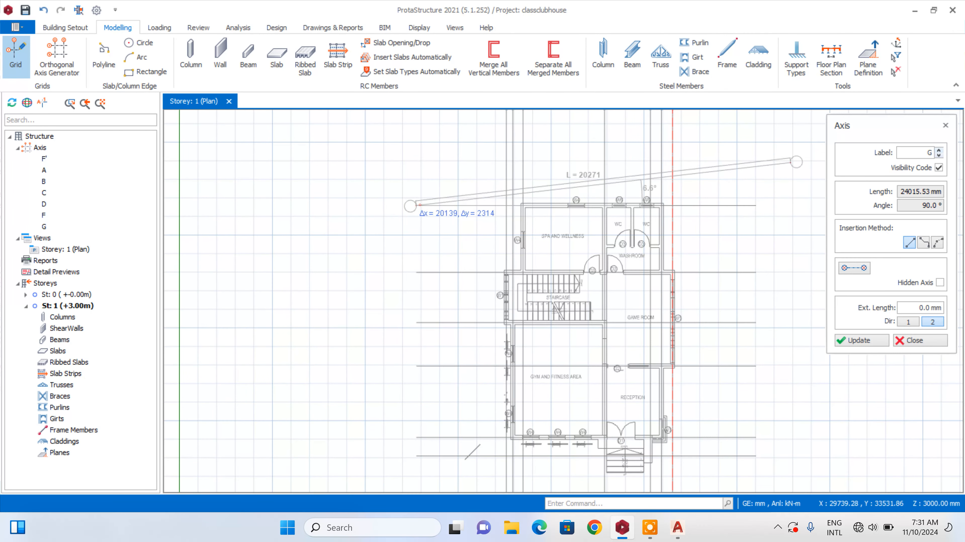
pyautogui.click(917, 157)
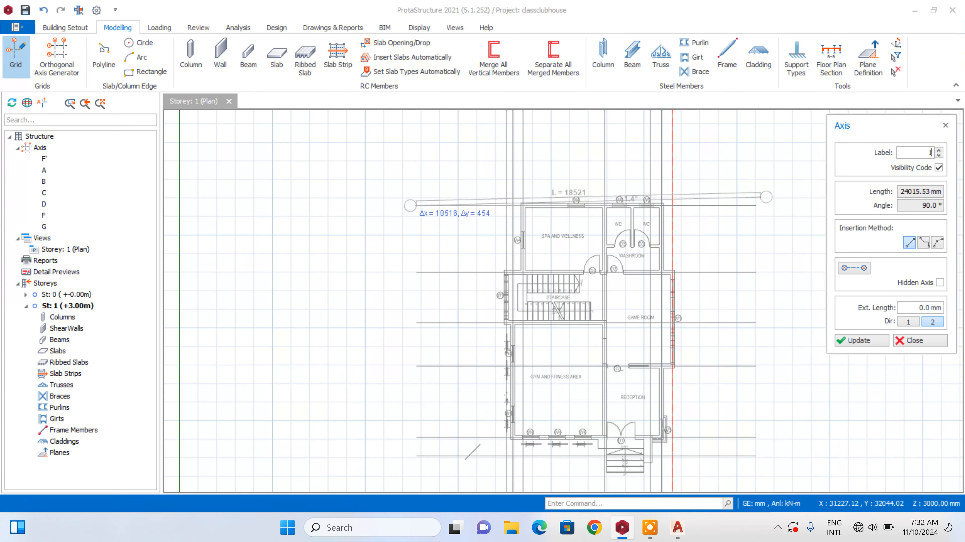
pyautogui.click(762, 206)
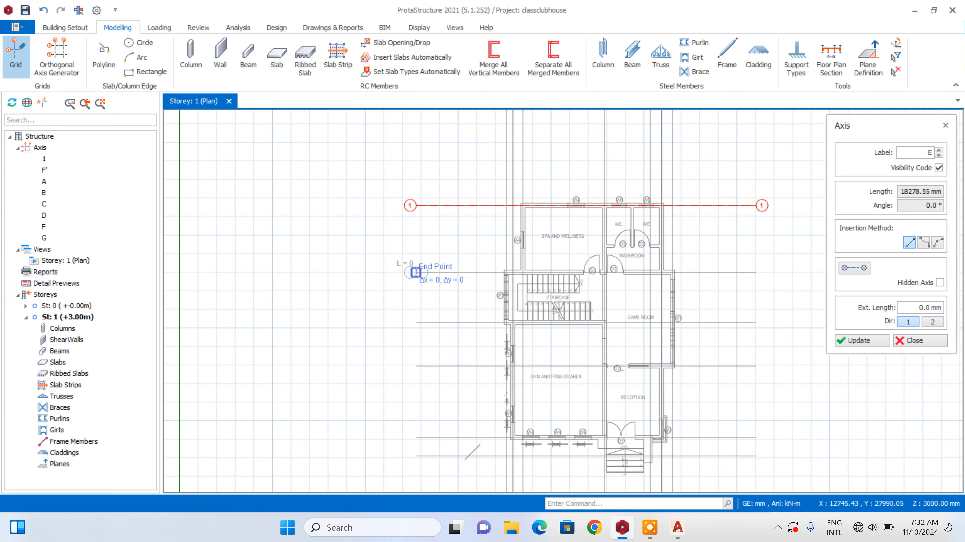
# Complete axis E along the second horizontal grid line from the north, ending at the line's east end point
pyautogui.click(756, 273)
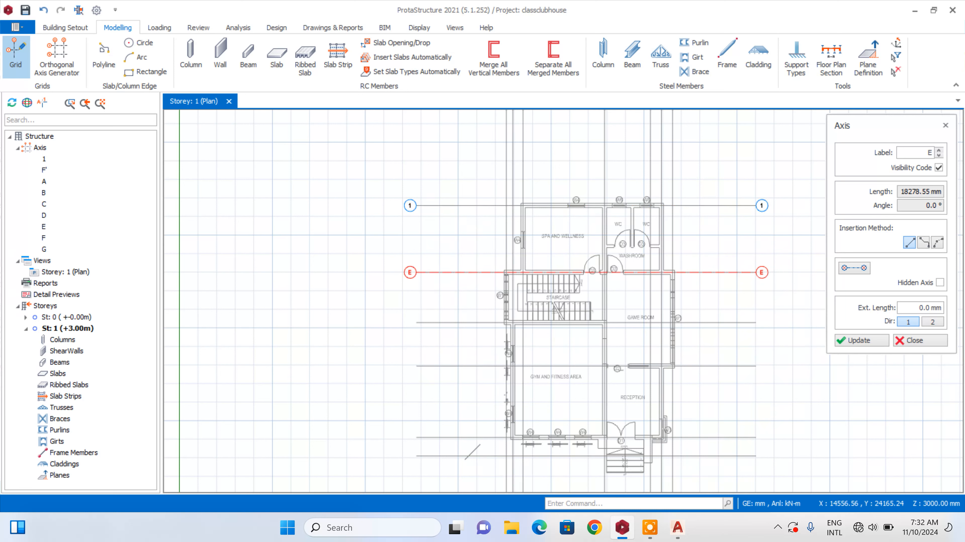
# Set the axis label to 4 and insert that axis along the third horizontal grid line, just south of the staircase
pyautogui.click(417, 323)
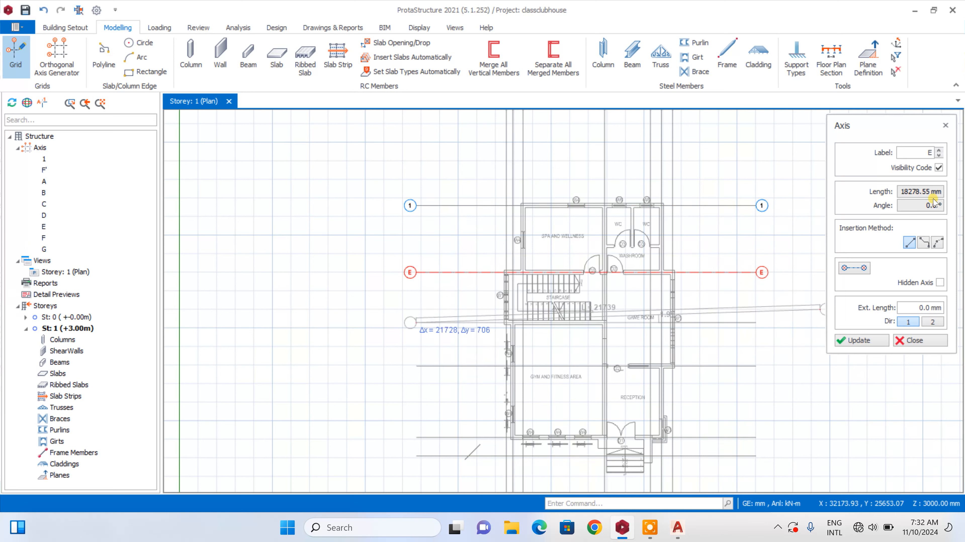
pyautogui.doubleClick(920, 152)
pyautogui.write('4')
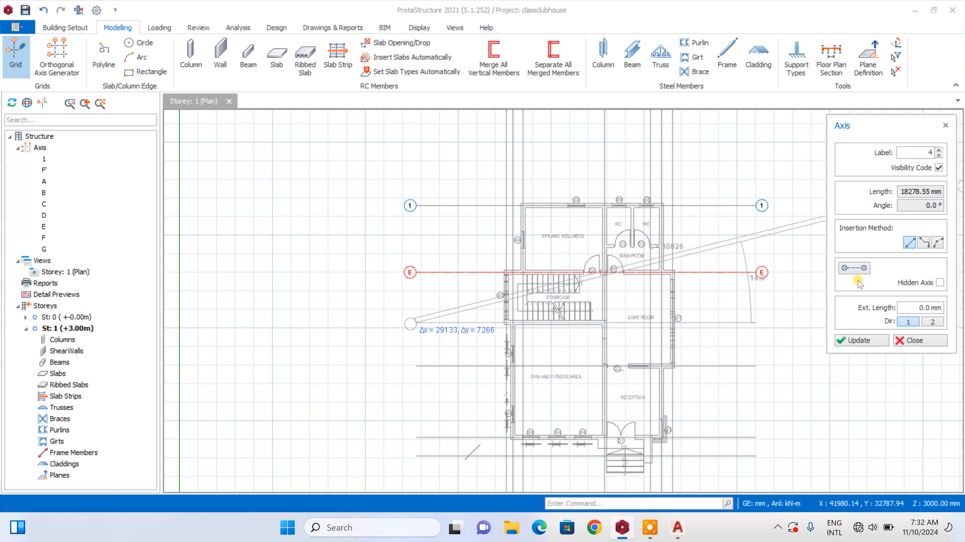
pyautogui.scroll(2, 753, 337)
pyautogui.click(756, 318)
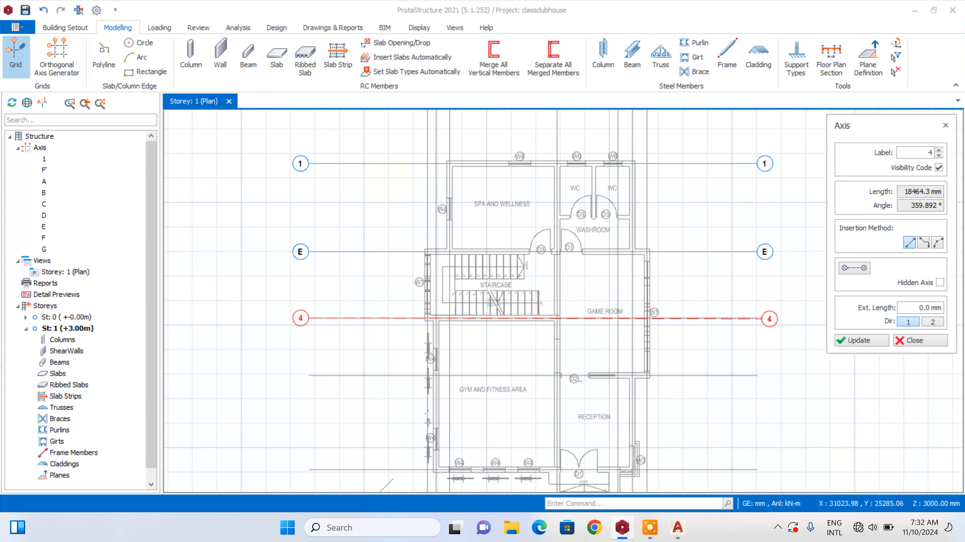
# Insert axis 5 along the fourth horizontal grid line, between the game room and the reception, from west to east
pyautogui.click(307, 374)
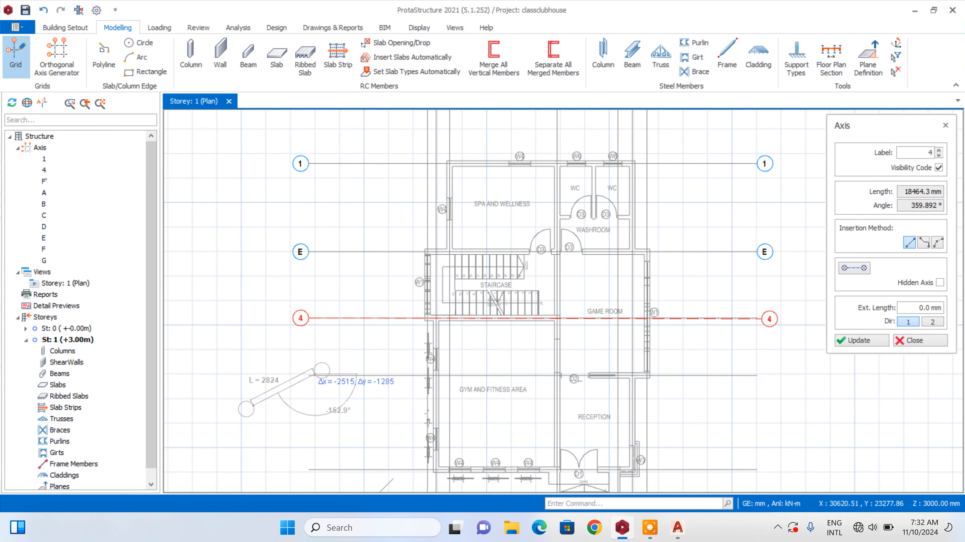
pyautogui.scroll(6, 311, 380)
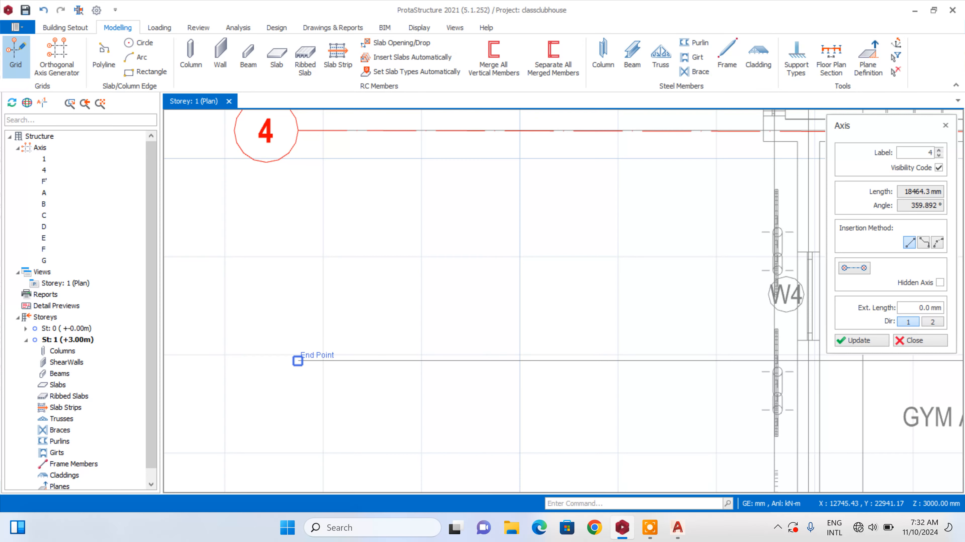
pyautogui.scroll(-6, 297, 357)
pyautogui.scroll(-3, 549, 312)
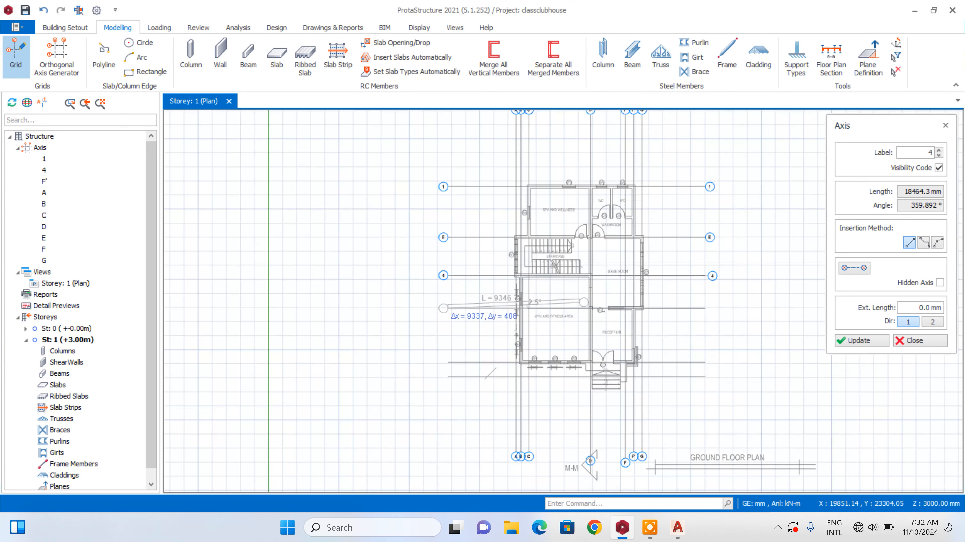
pyautogui.scroll(3, 737, 308)
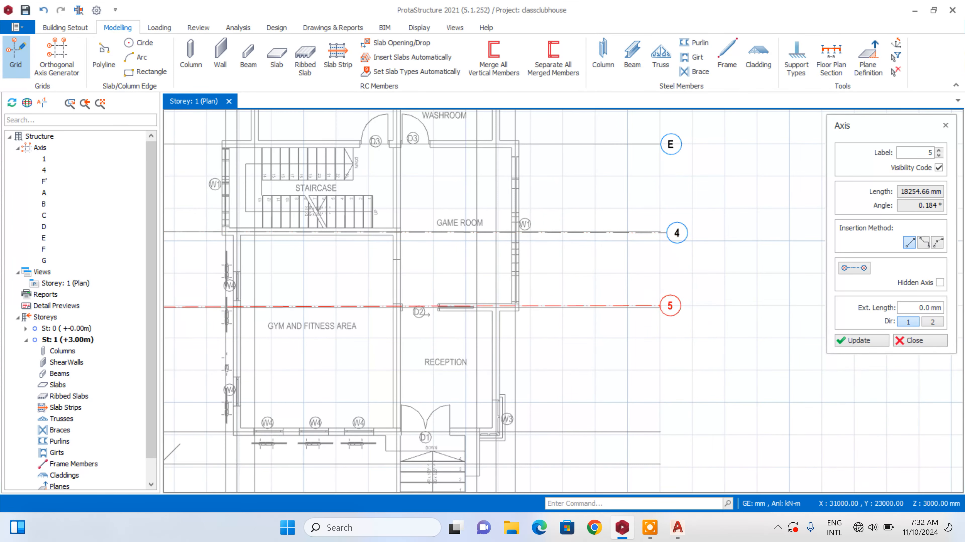
pyautogui.click(660, 306)
# Insert axis 6 along the fifth horizontal grid line, through the gym's south wall, from its west to its east end
pyautogui.scroll(-3, 715, 231)
pyautogui.scroll(3, 532, 321)
pyautogui.scroll(1, 340, 306)
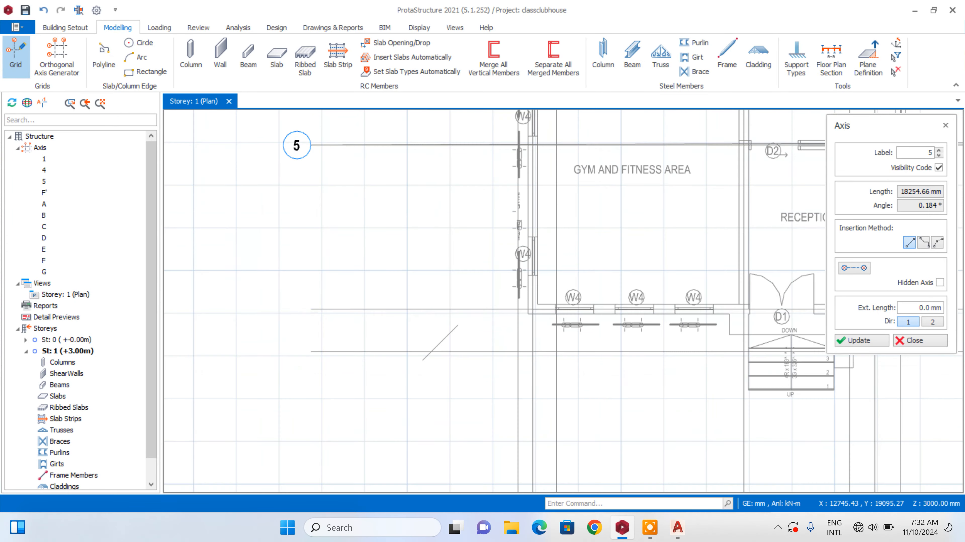
pyautogui.scroll(2, 331, 304)
pyautogui.click(295, 315)
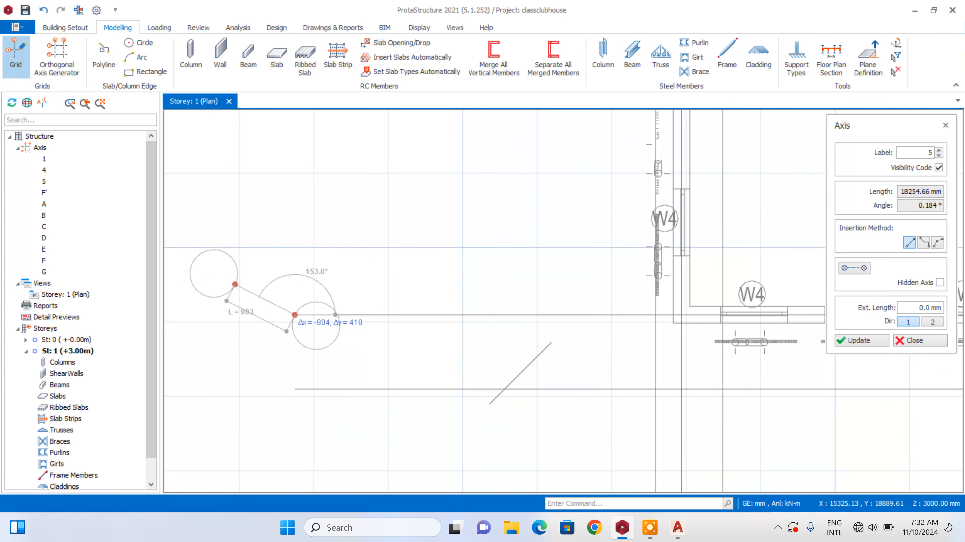
pyautogui.scroll(-4, 493, 323)
pyautogui.scroll(5, 609, 333)
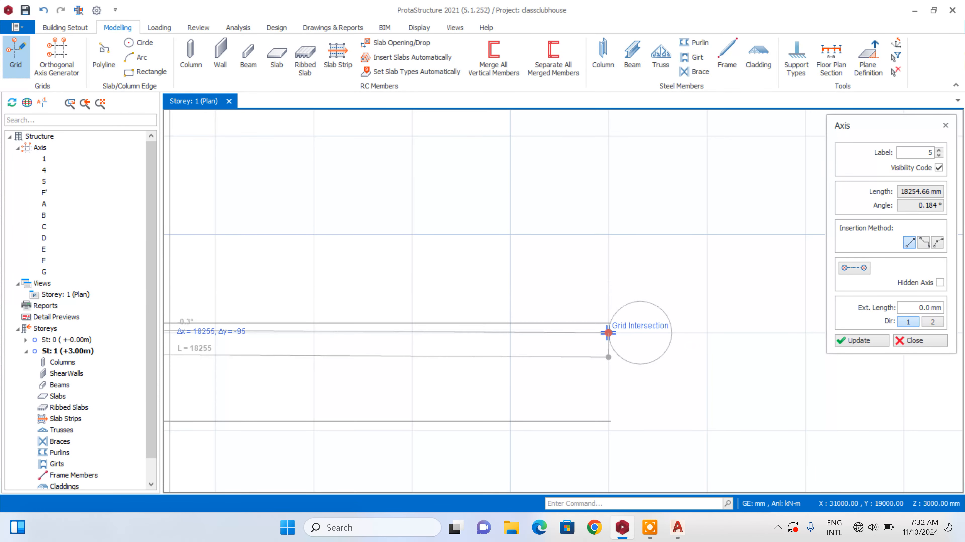
pyautogui.click(608, 333)
# Insert axis 7 along the southernmost horizontal grid line from end point to end point, and finish inserting axes
pyautogui.scroll(-2, 608, 333)
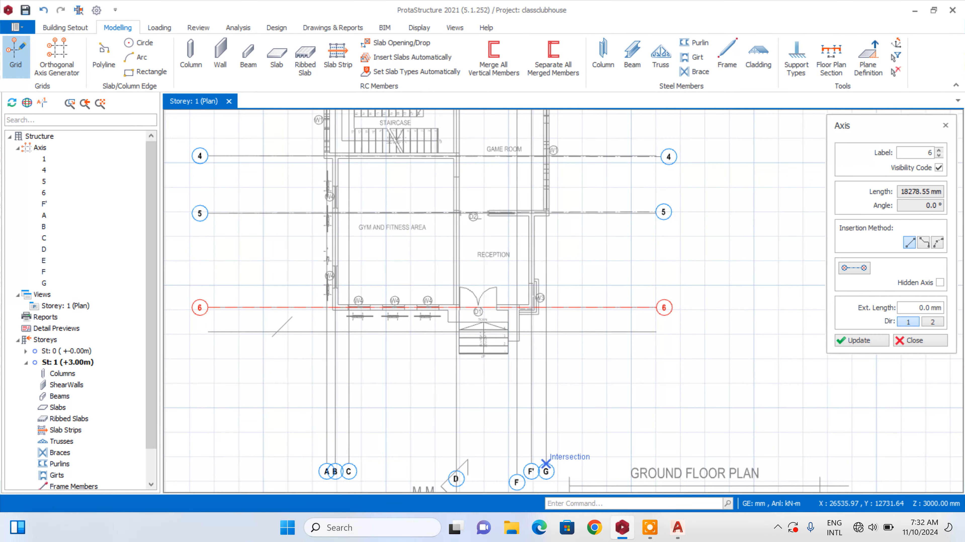
pyautogui.scroll(3, 287, 330)
pyautogui.click(248, 330)
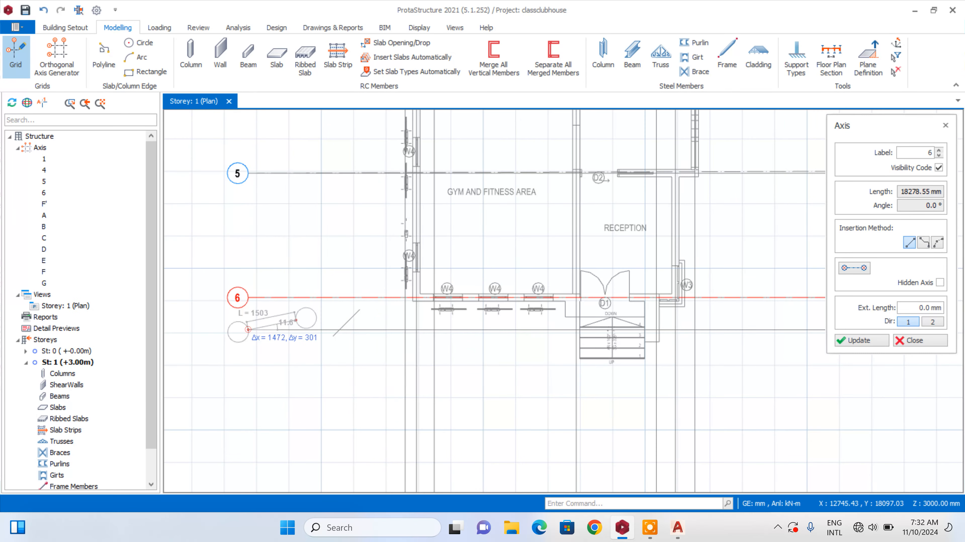
pyautogui.scroll(-3, 512, 329)
pyautogui.scroll(3, 655, 319)
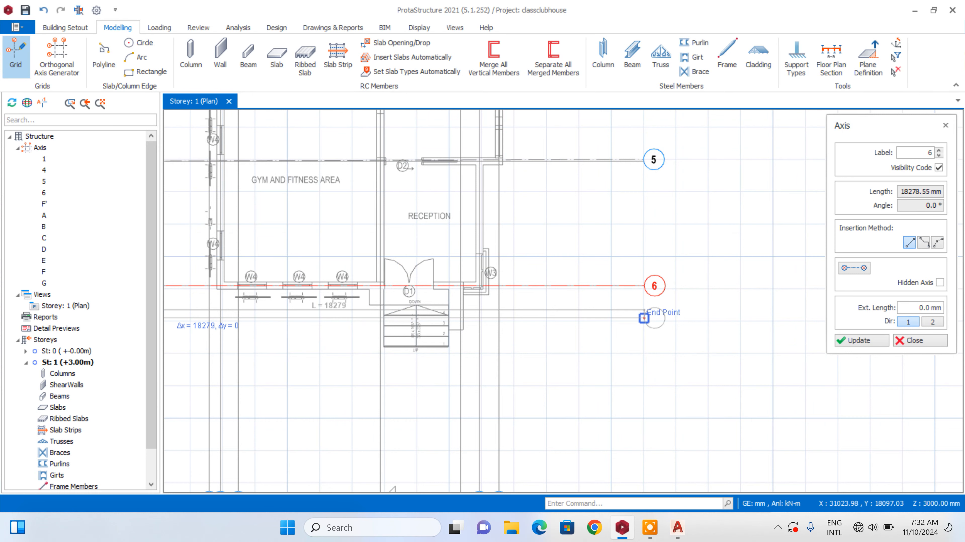
pyautogui.click(644, 319)
pyautogui.scroll(-3, 646, 318)
pyautogui.press('Escape')
pyautogui.scroll(2, 527, 297)
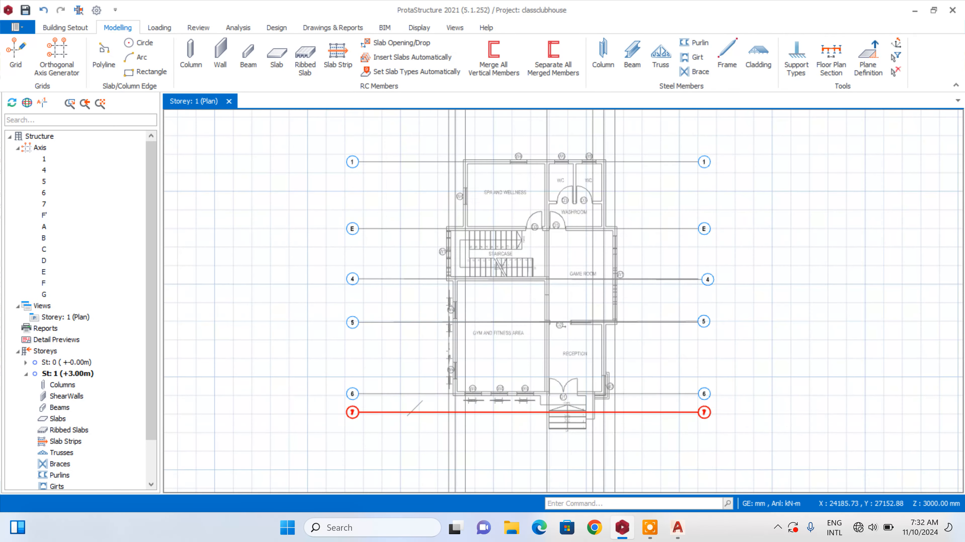
# Check the horizontal axes against their reference lines, open the properties of the slightly tilted axis 5, and delete that axis
pyautogui.scroll(9, 338, 278)
pyautogui.scroll(-4, 420, 334)
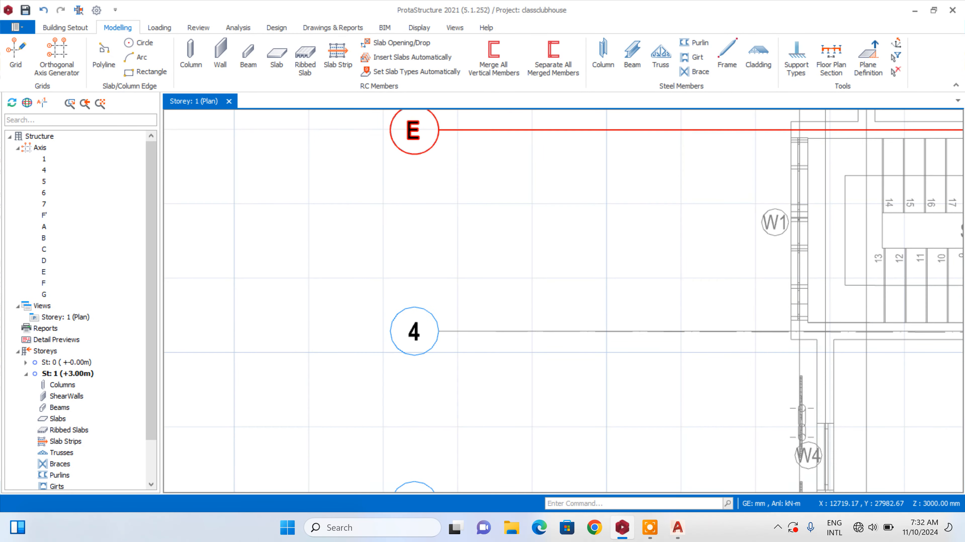
pyautogui.scroll(2, 437, 130)
pyautogui.scroll(-4, 445, 176)
pyautogui.scroll(-4, 450, 345)
pyautogui.scroll(4, 456, 353)
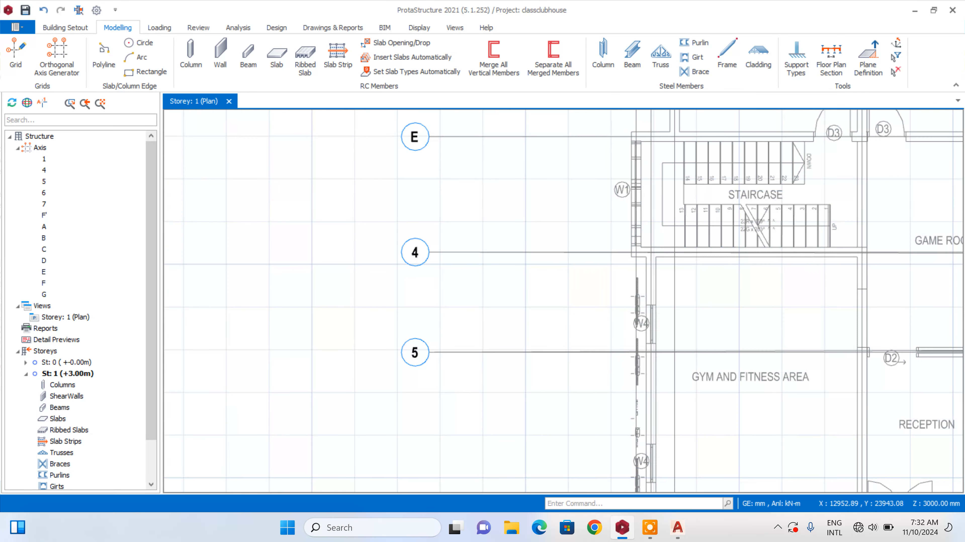
pyautogui.scroll(3, 439, 239)
pyautogui.scroll(3, 322, 444)
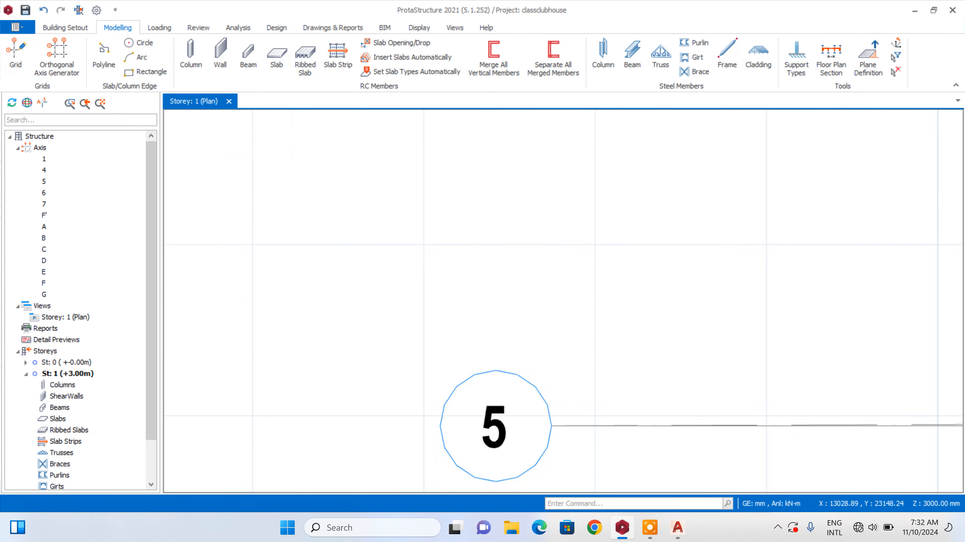
pyautogui.click(539, 391)
pyautogui.rightClick(539, 392)
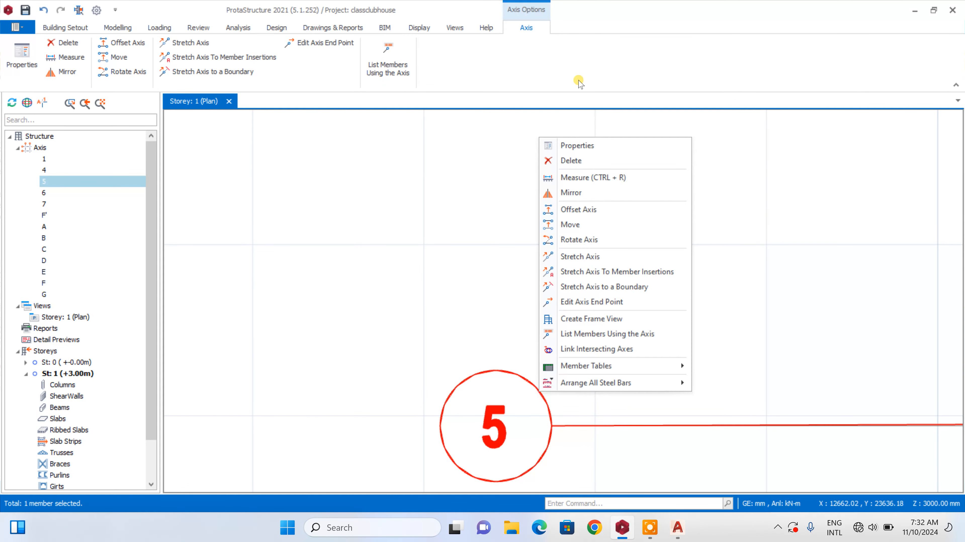
pyautogui.click(576, 146)
pyautogui.press('Delete')
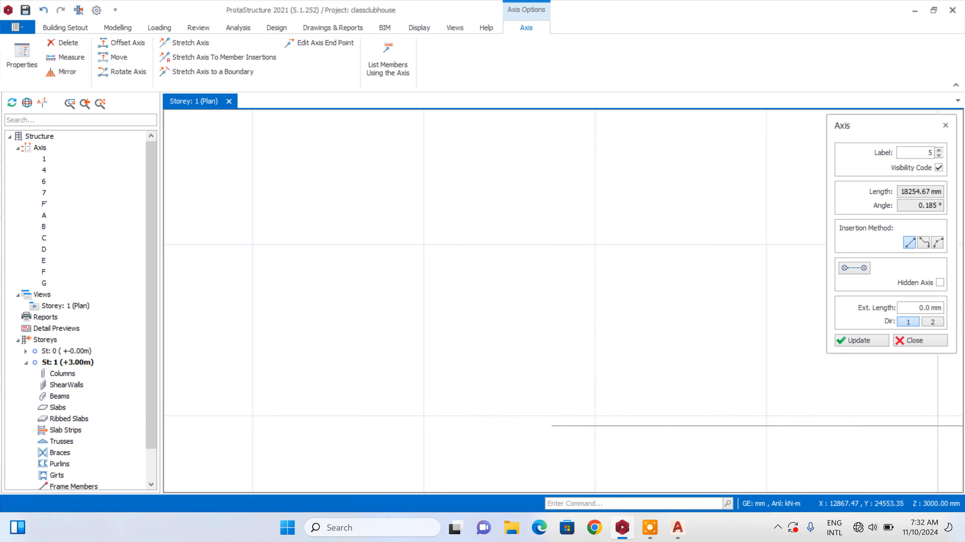
# Reinsert axis 5 exactly on the fourth horizontal grid line, snapping to its west and east end points
pyautogui.click(550, 426)
pyautogui.scroll(-5, 549, 424)
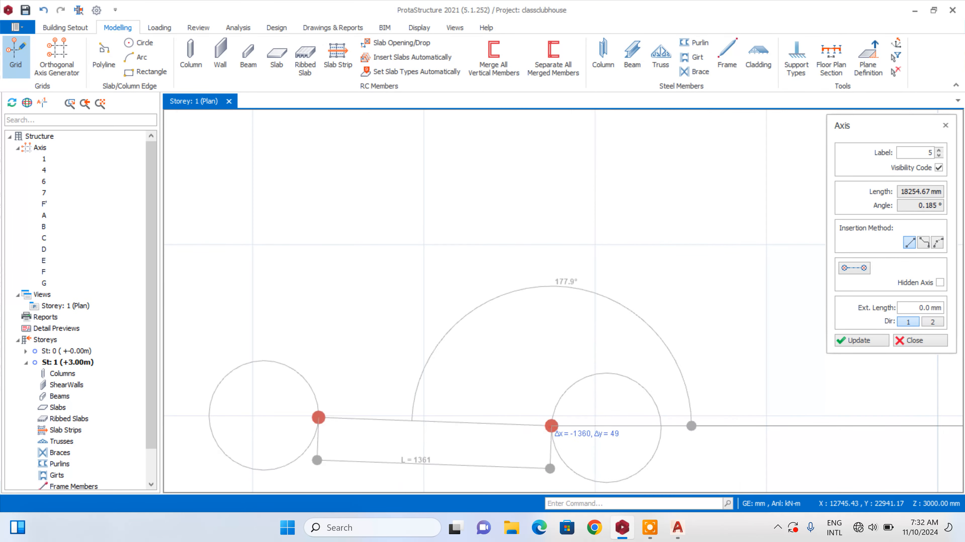
pyautogui.scroll(6, 723, 441)
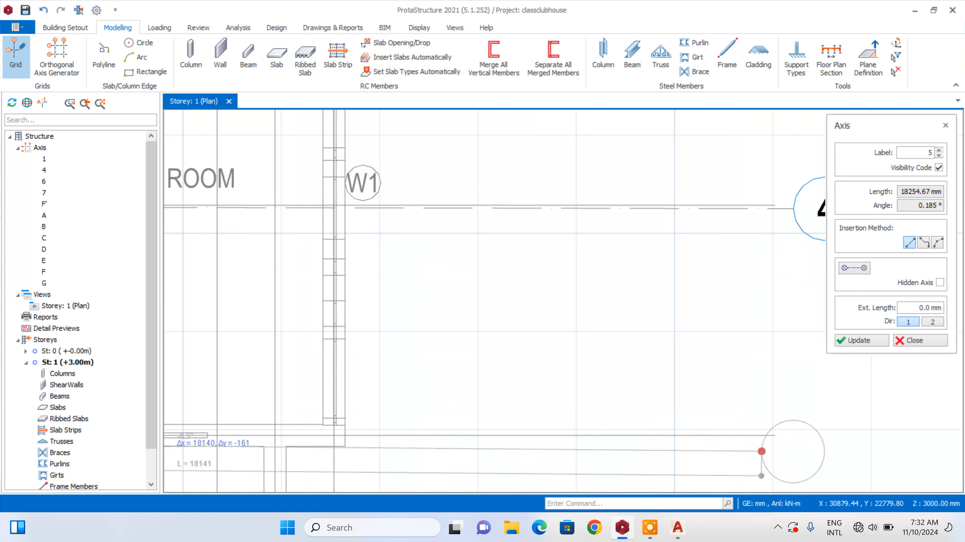
pyautogui.click(774, 436)
pyautogui.scroll(-3, 637, 336)
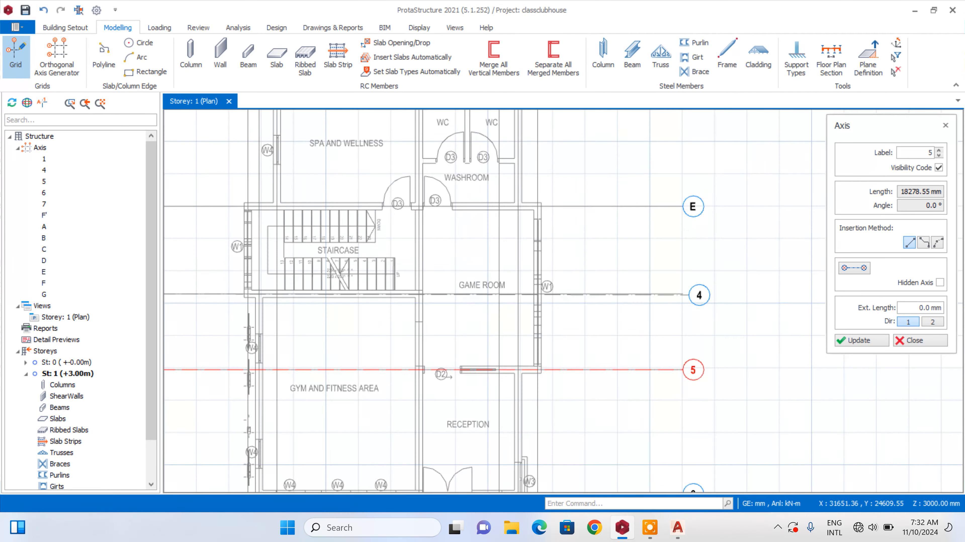
pyautogui.scroll(4, 703, 300)
pyautogui.press('Escape')
# Open the properties of the slightly tilted axis 4 and delete that axis
pyautogui.rightClick(709, 269)
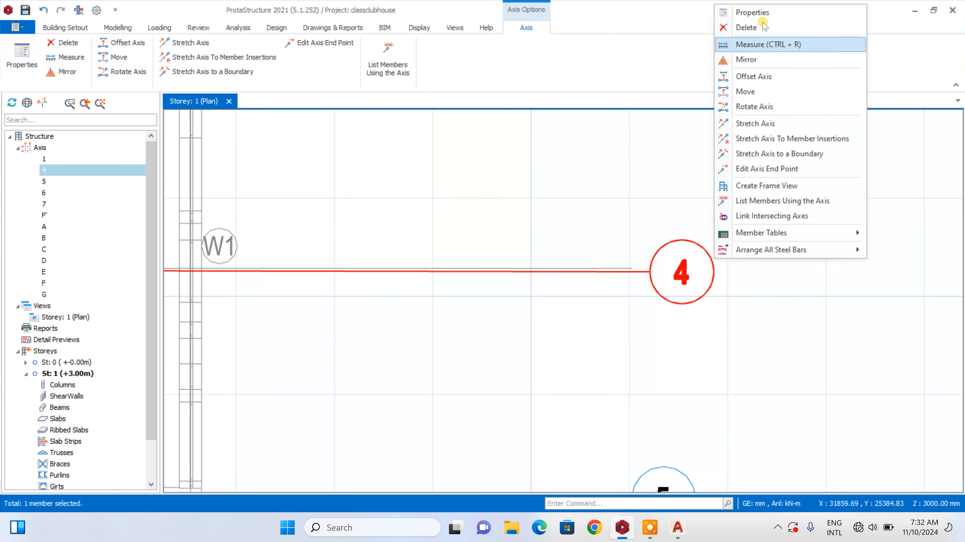
pyautogui.click(761, 14)
pyautogui.press('Delete')
# Reinsert axis 4 exactly on the third horizontal grid line, snapping to both end points, and check its alignment
pyautogui.scroll(-6, 722, 213)
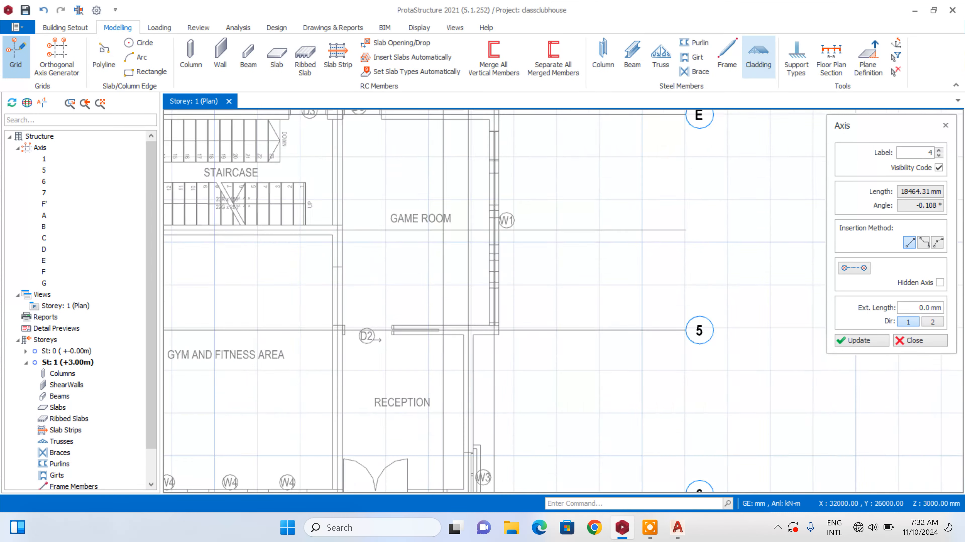
pyautogui.scroll(2, 375, 240)
pyautogui.click(350, 224)
pyautogui.scroll(-3, 407, 239)
pyautogui.scroll(4, 573, 240)
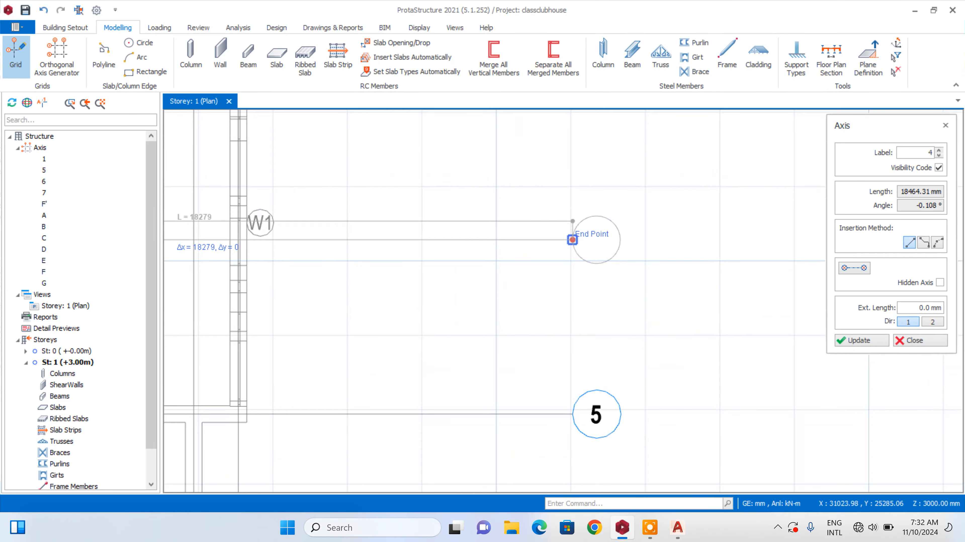
pyautogui.click(573, 239)
pyautogui.scroll(-3, 572, 240)
pyautogui.scroll(3, 706, 308)
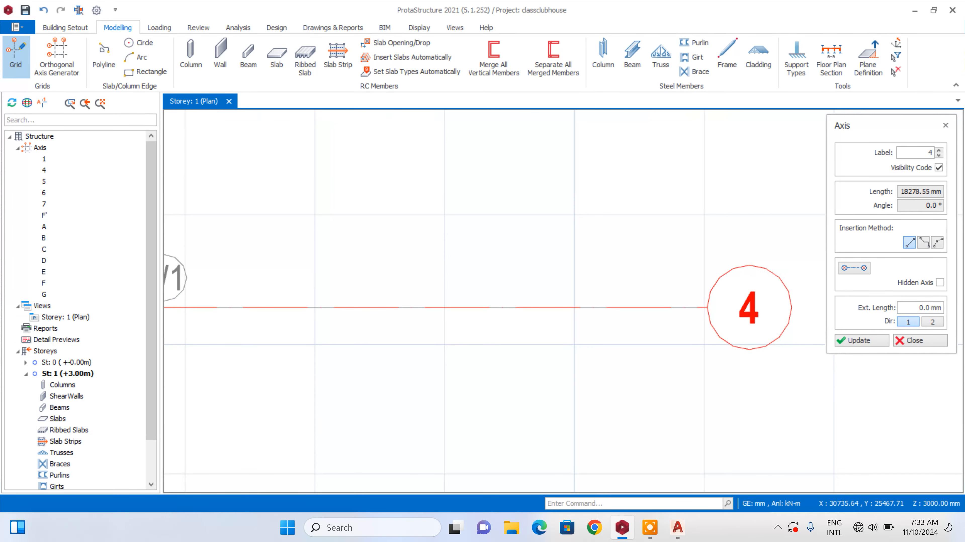
pyautogui.scroll(-5, 671, 284)
pyautogui.scroll(3, 674, 247)
pyautogui.scroll(-5, 686, 262)
pyautogui.press('Escape')
pyautogui.scroll(3, 509, 190)
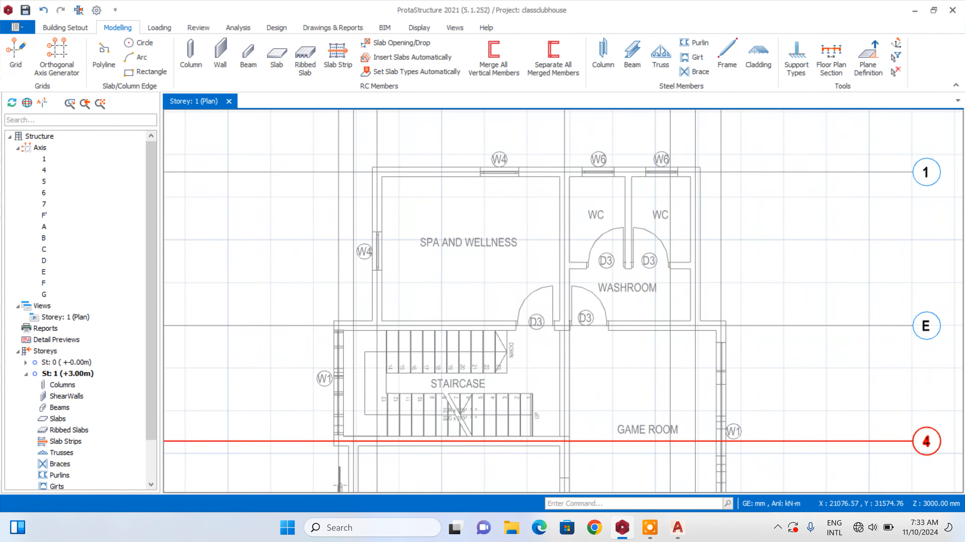
pyautogui.scroll(-3, 509, 247)
pyautogui.scroll(3, 509, 247)
pyautogui.scroll(-3, 509, 247)
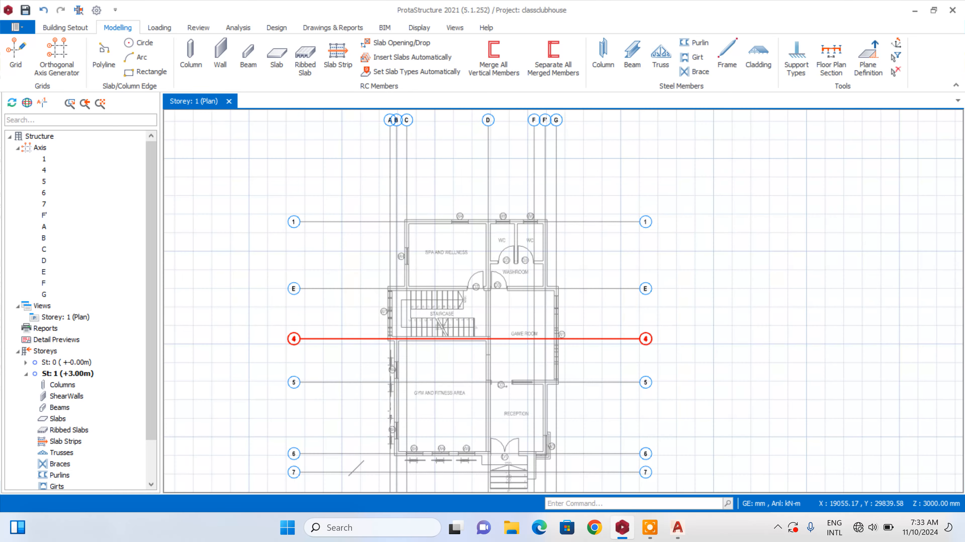
pyautogui.scroll(4, 406, 208)
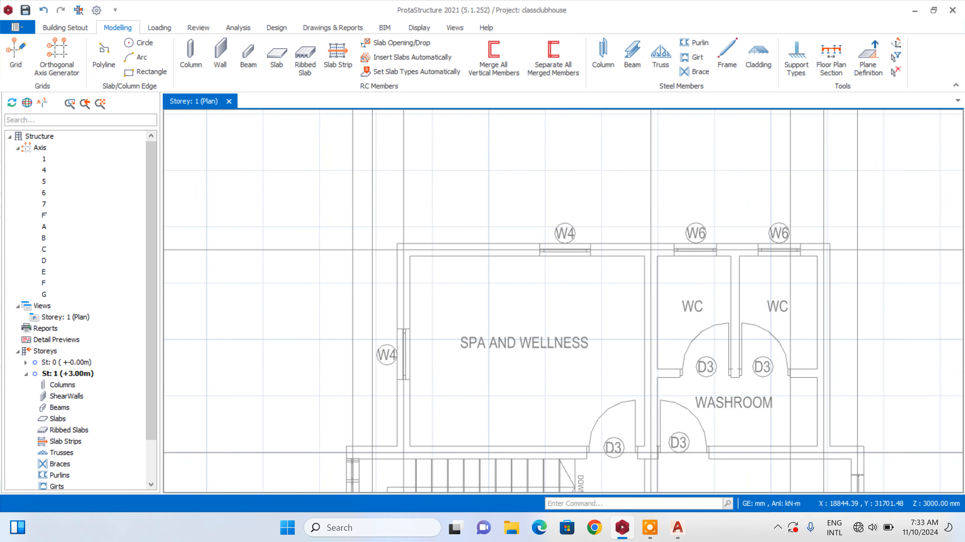
pyautogui.scroll(2, 423, 249)
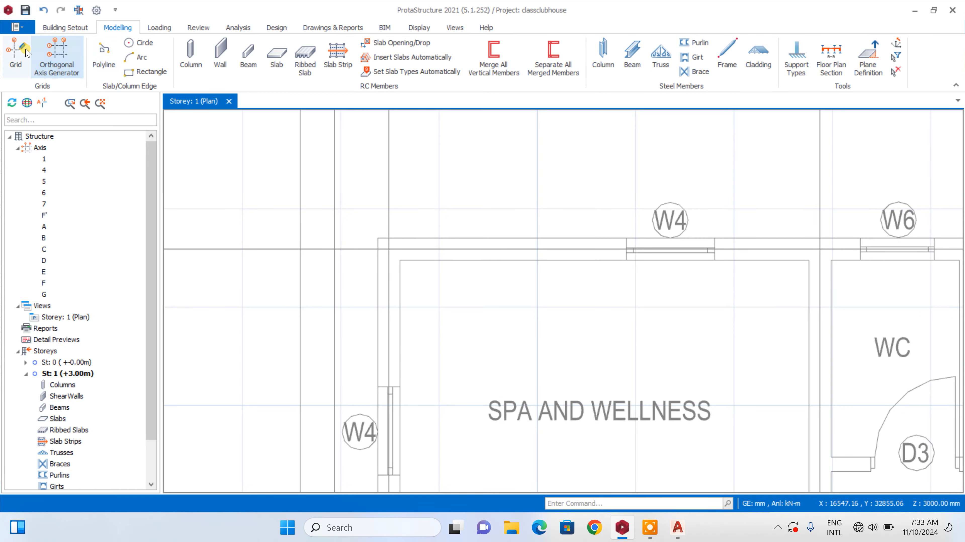
pyautogui.click(15, 53)
pyautogui.scroll(3, 667, 270)
pyautogui.click(571, 248)
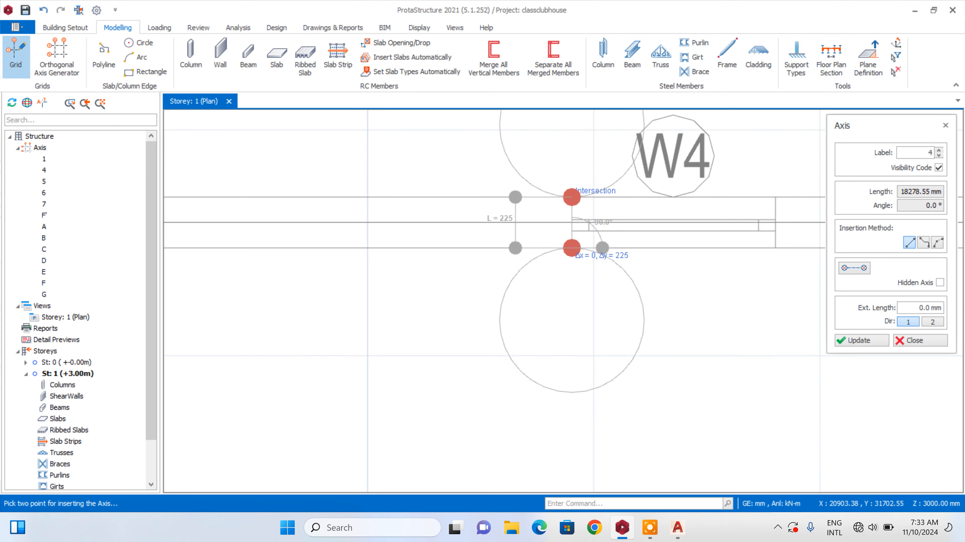
pyautogui.click(917, 341)
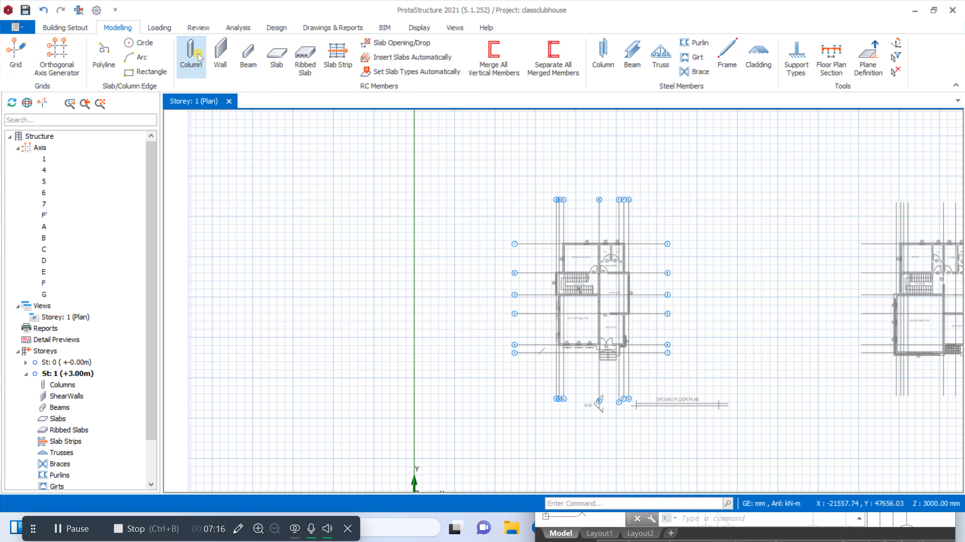
# Set up a reinforced concrete column with a 225 × 225 mm section, centred on its insertion point
pyautogui.click(199, 57)
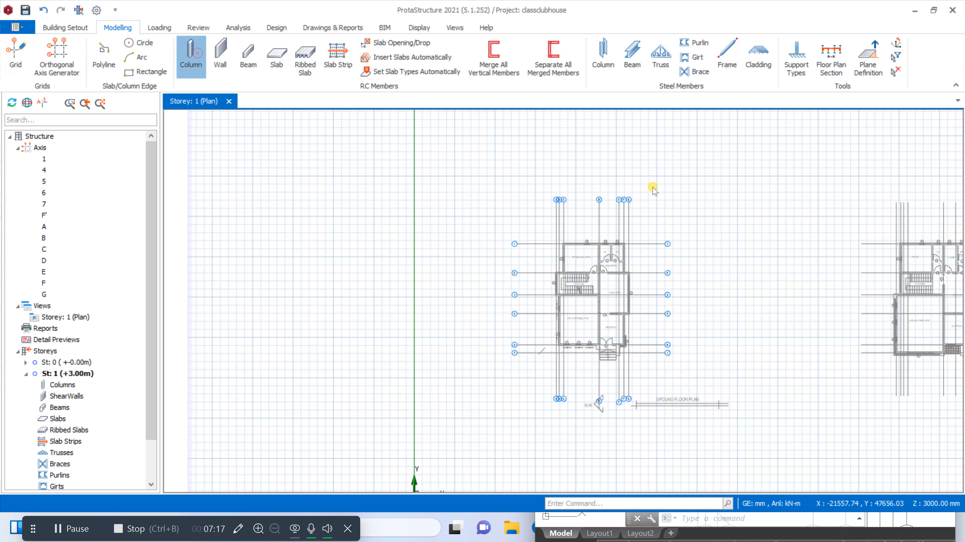
pyautogui.click(929, 213)
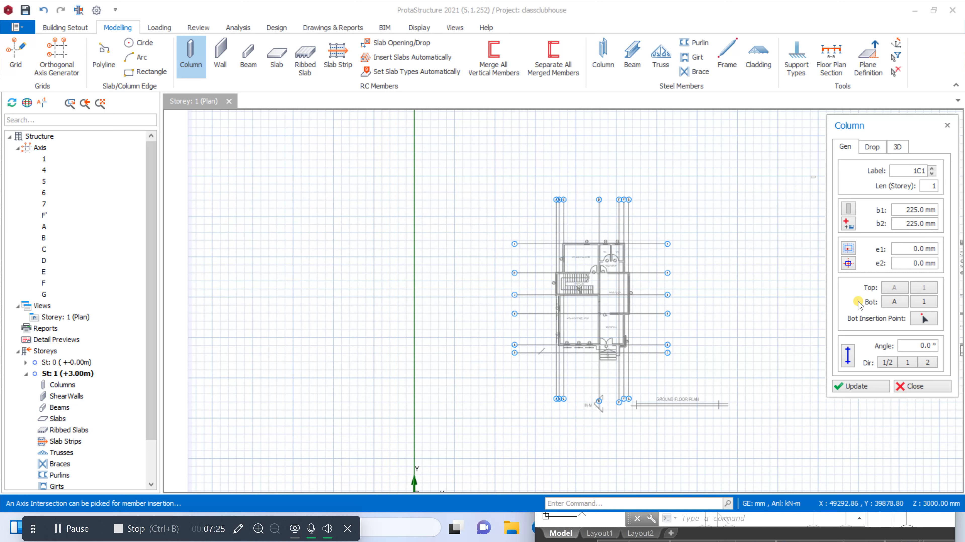
pyautogui.click(849, 264)
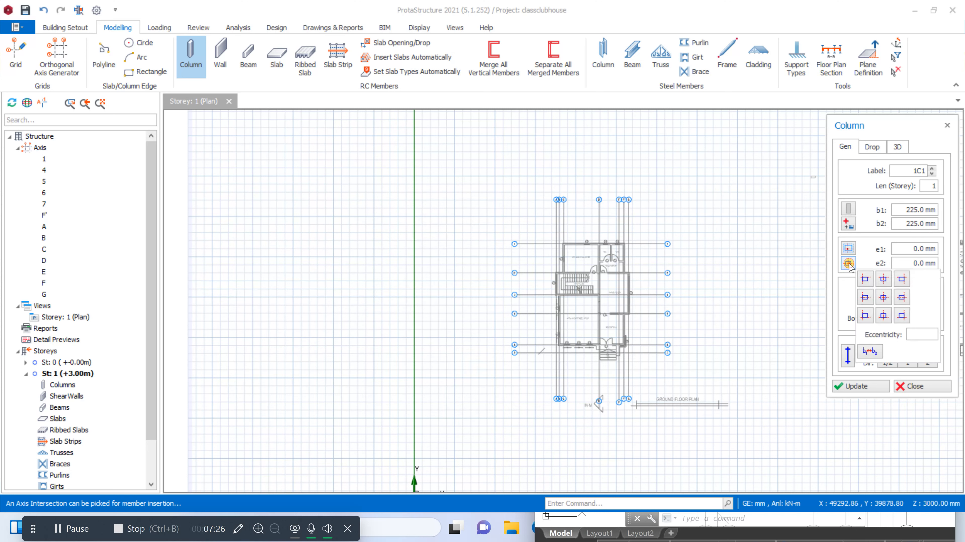
pyautogui.click(885, 297)
# Place columns along axis 1 at its intersections with axes C, D and F'
pyautogui.scroll(5, 570, 257)
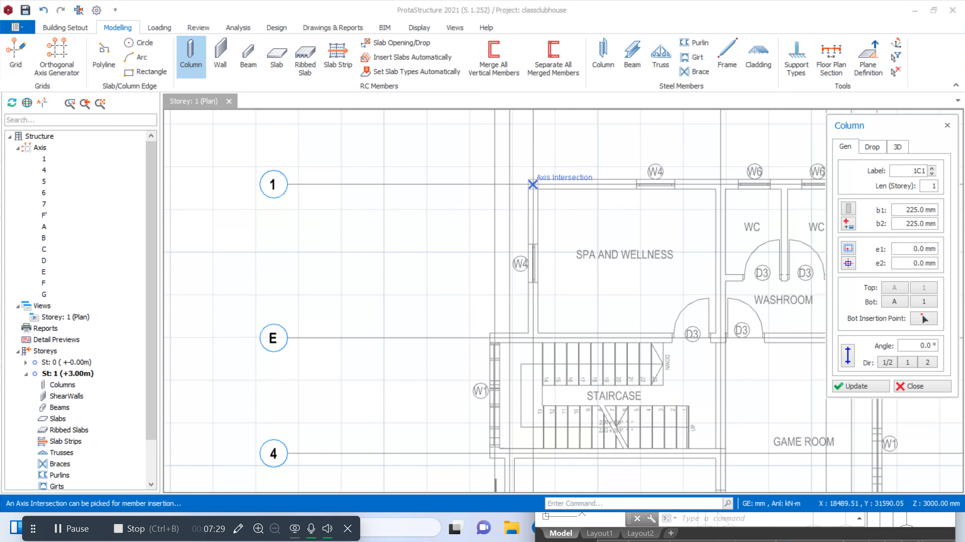
pyautogui.click(533, 184)
pyautogui.scroll(-1, 487, 224)
pyautogui.scroll(2, 626, 190)
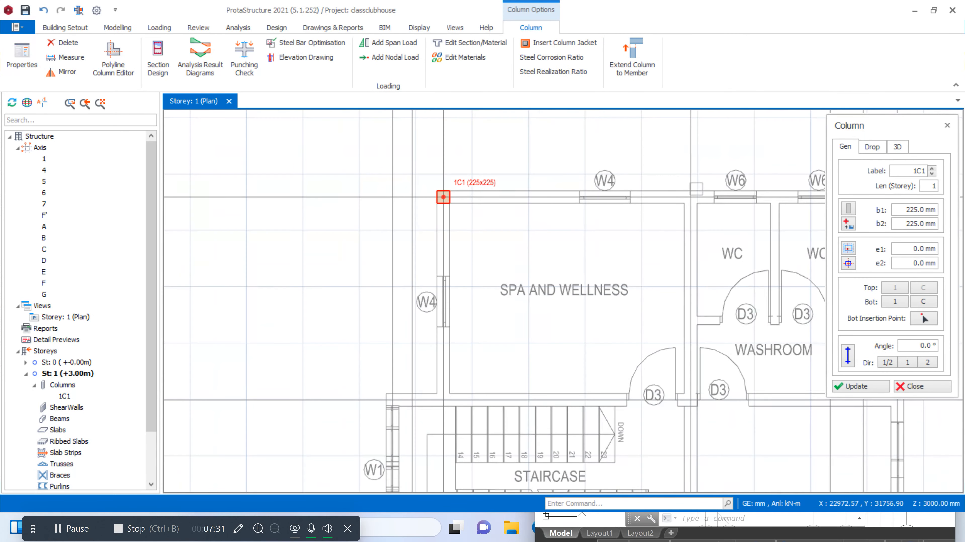
pyautogui.scroll(-1, 480, 271)
pyautogui.scroll(2, 750, 220)
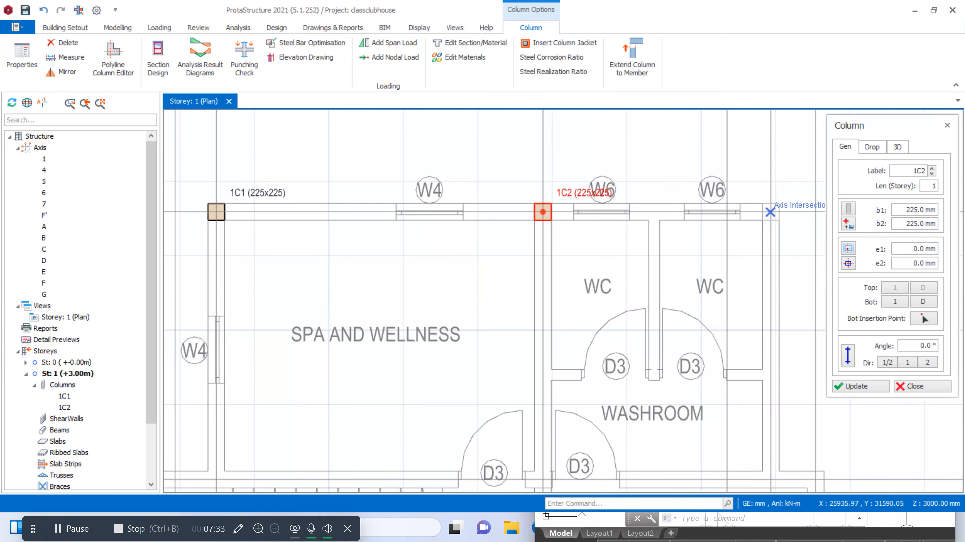
pyautogui.scroll(-1, 660, 239)
pyautogui.scroll(1, 735, 410)
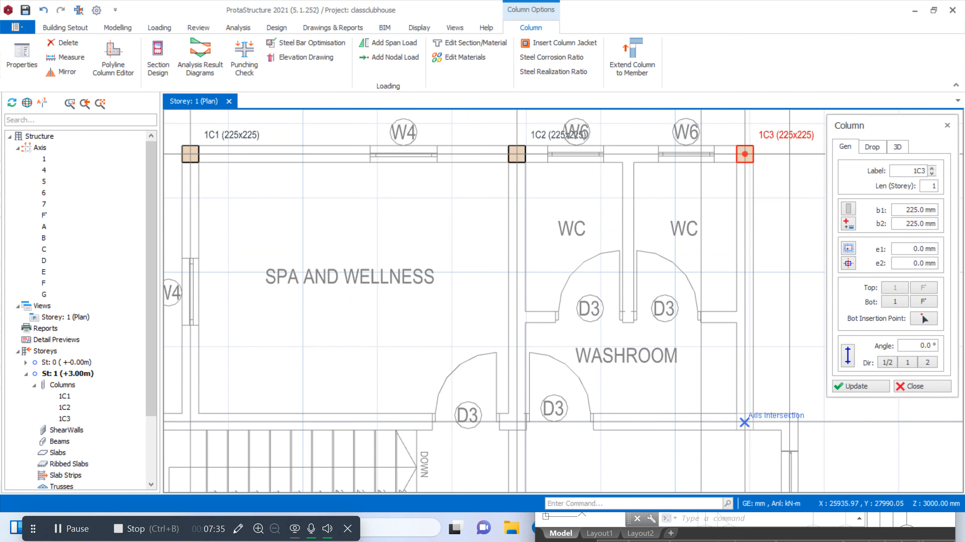
# Place columns along axis E at its intersections with axes F', D, C and A
pyautogui.click(744, 422)
pyautogui.scroll(-1, 646, 380)
pyautogui.scroll(1, 562, 364)
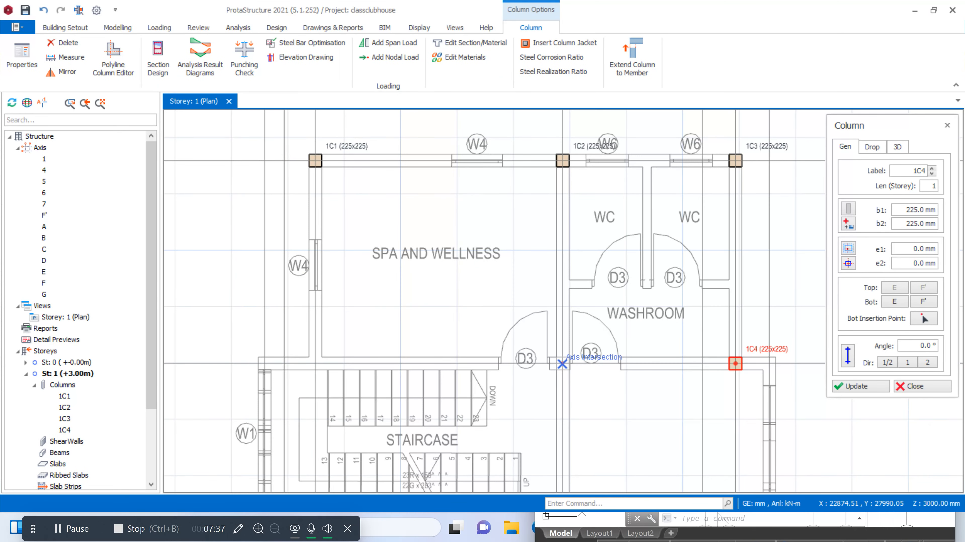
pyautogui.click(562, 364)
pyautogui.scroll(-1, 562, 364)
pyautogui.scroll(1, 380, 357)
pyautogui.click(356, 355)
pyautogui.scroll(2, 298, 355)
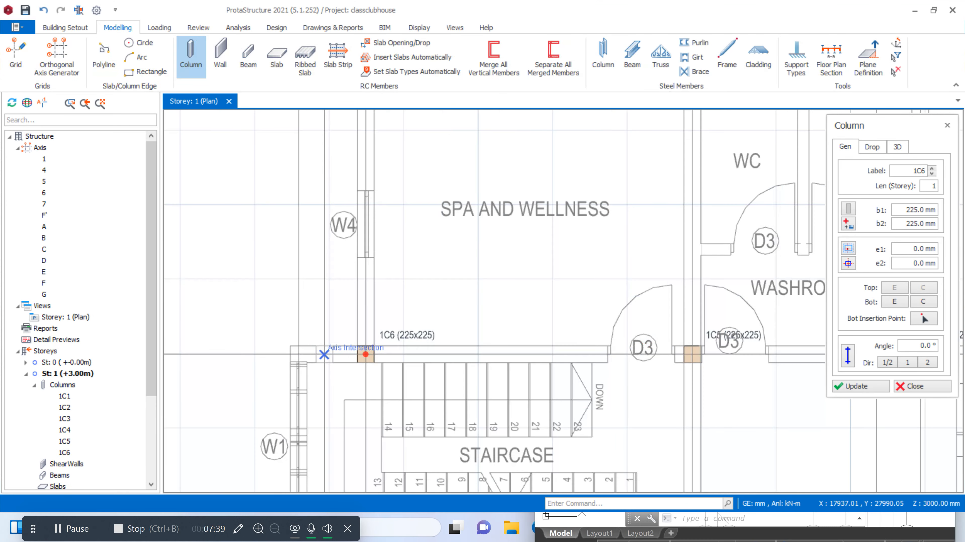
pyautogui.scroll(-1, 496, 222)
pyautogui.click(383, 291)
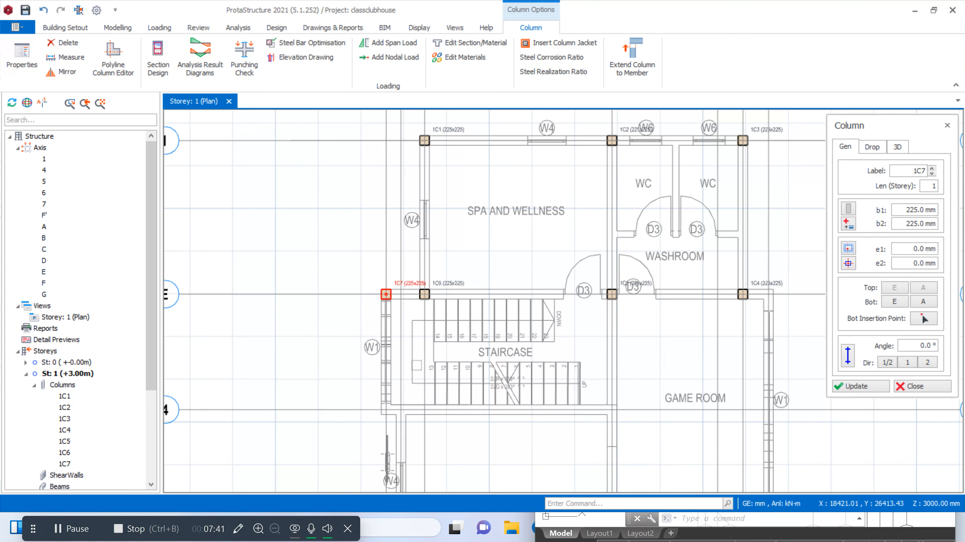
# Place columns along axis 4 below the staircase, at its intersections with axes B and D
pyautogui.scroll(2, 396, 409)
pyautogui.click(397, 409)
pyautogui.scroll(-2, 452, 222)
pyautogui.scroll(2, 553, 288)
pyautogui.click(534, 288)
pyautogui.scroll(-2, 468, 220)
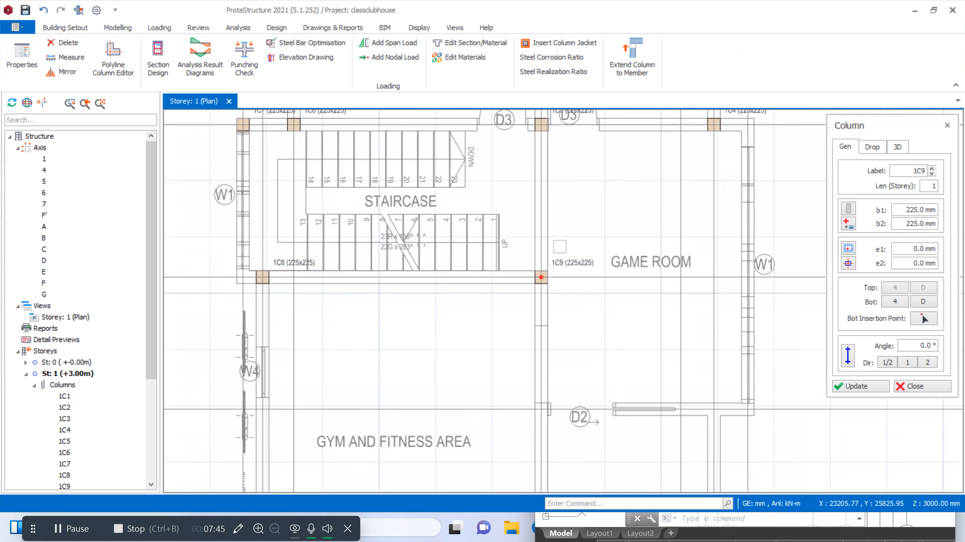
# Place columns along axis 5 at its intersections with axes G, D and B
pyautogui.scroll(2, 630, 333)
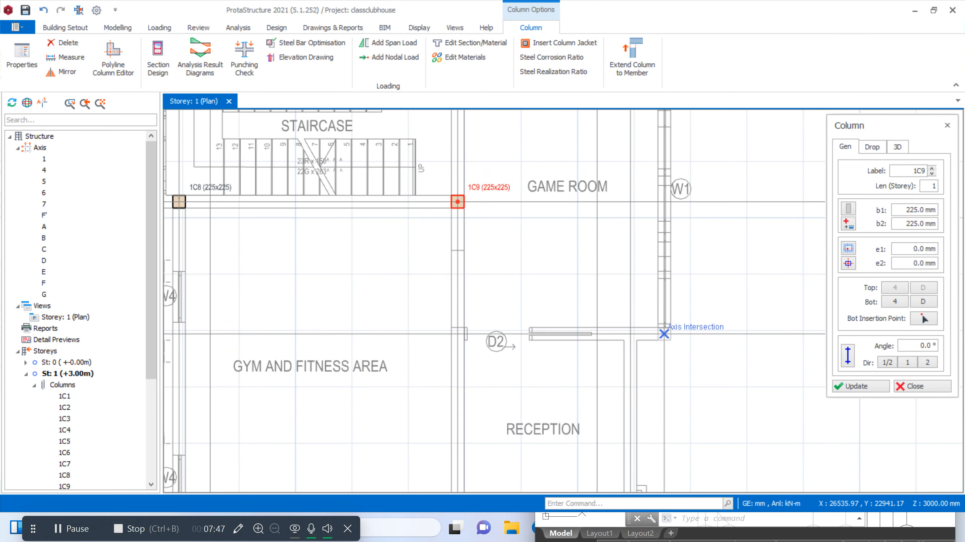
pyautogui.click(664, 334)
pyautogui.scroll(-2, 664, 334)
pyautogui.scroll(2, 585, 307)
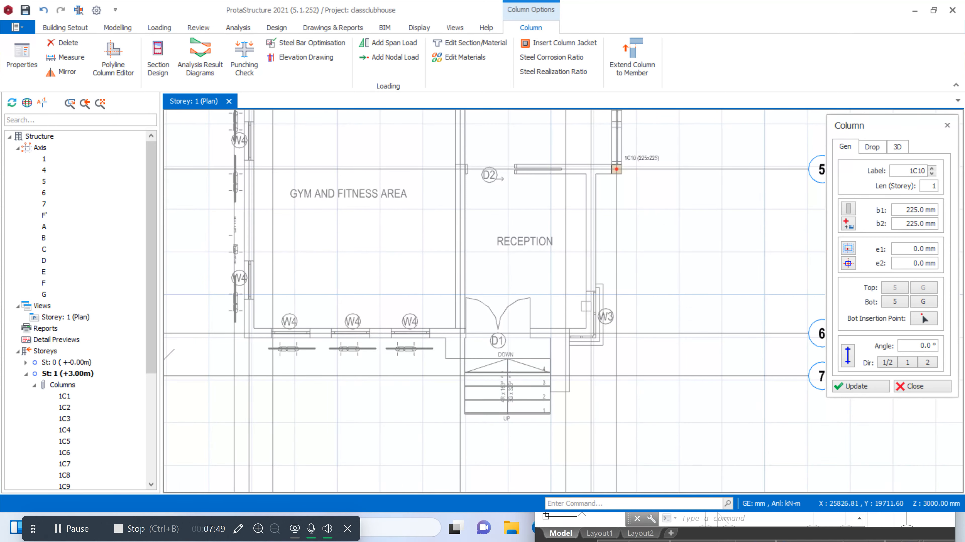
pyautogui.click(382, 184)
pyautogui.click(249, 169)
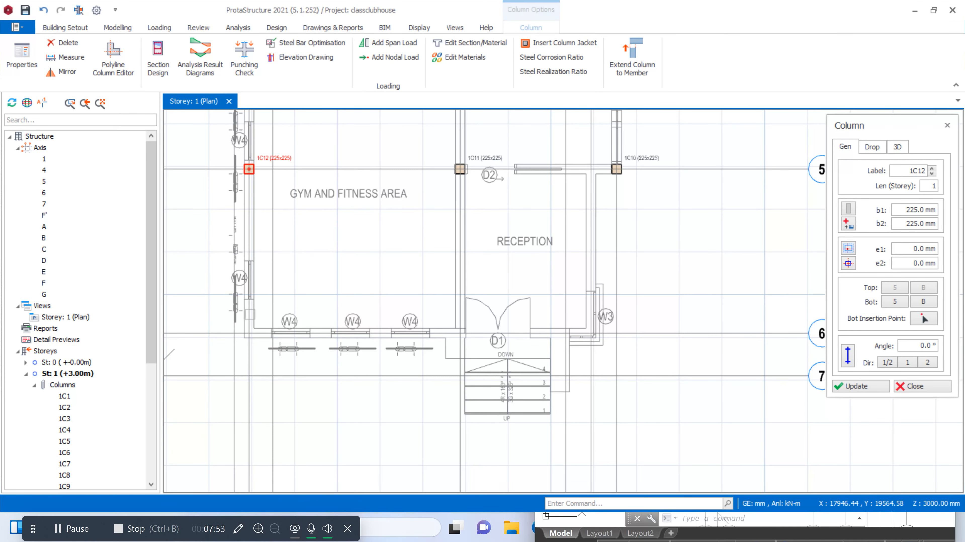
# Place columns along axis 6 at its intersections with axes B, D and F
pyautogui.click(249, 334)
pyautogui.scroll(1, 467, 336)
pyautogui.scroll(1, 468, 337)
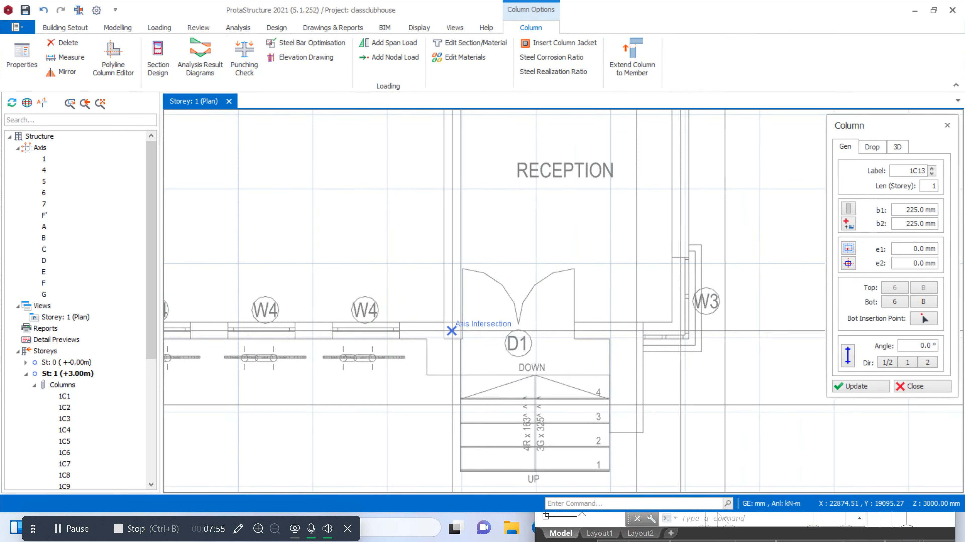
pyautogui.click(452, 332)
pyautogui.scroll(2, 736, 311)
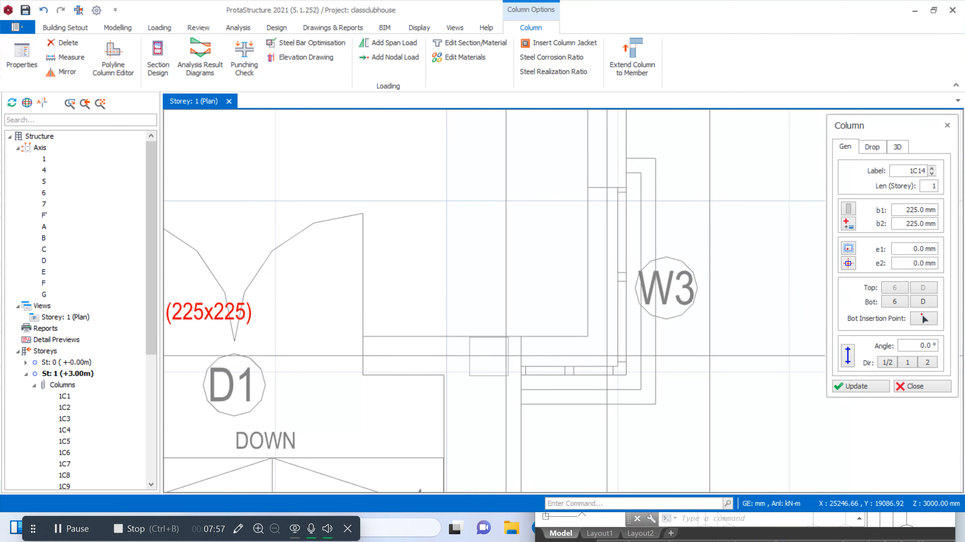
pyautogui.click(506, 353)
pyautogui.scroll(-2, 509, 349)
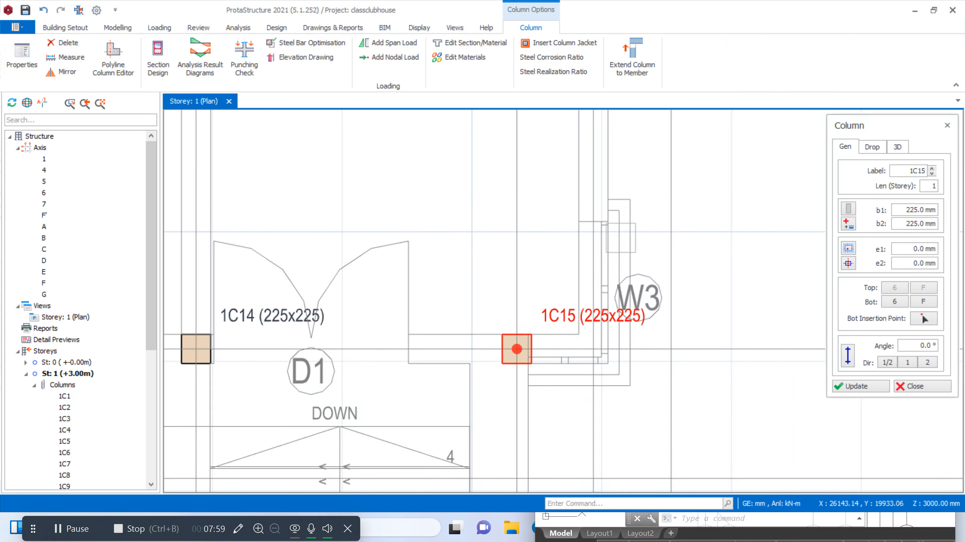
# Review the placed columns across the whole floor plan and end column insertion
pyautogui.scroll(-3, 566, 265)
pyautogui.scroll(3, 555, 330)
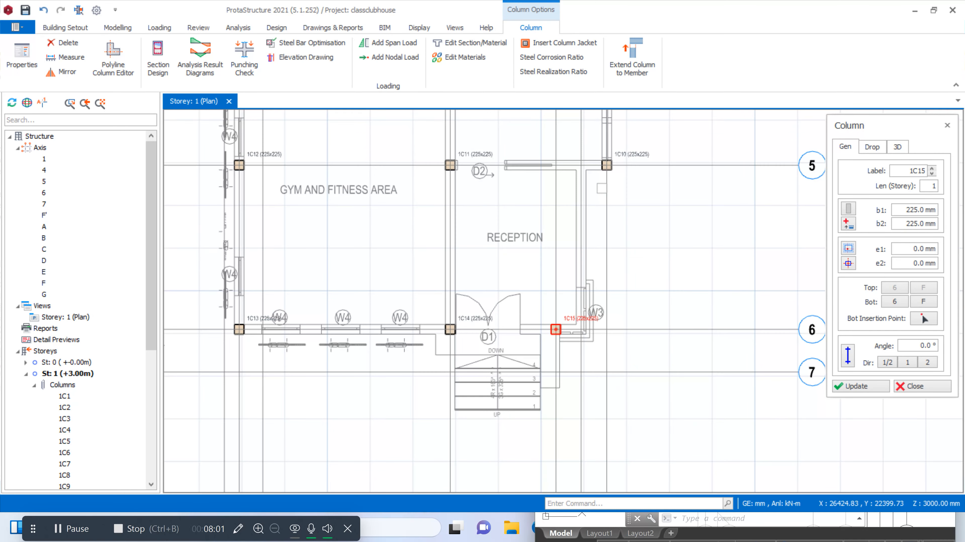
pyautogui.scroll(1, 595, 166)
pyautogui.scroll(-5, 574, 281)
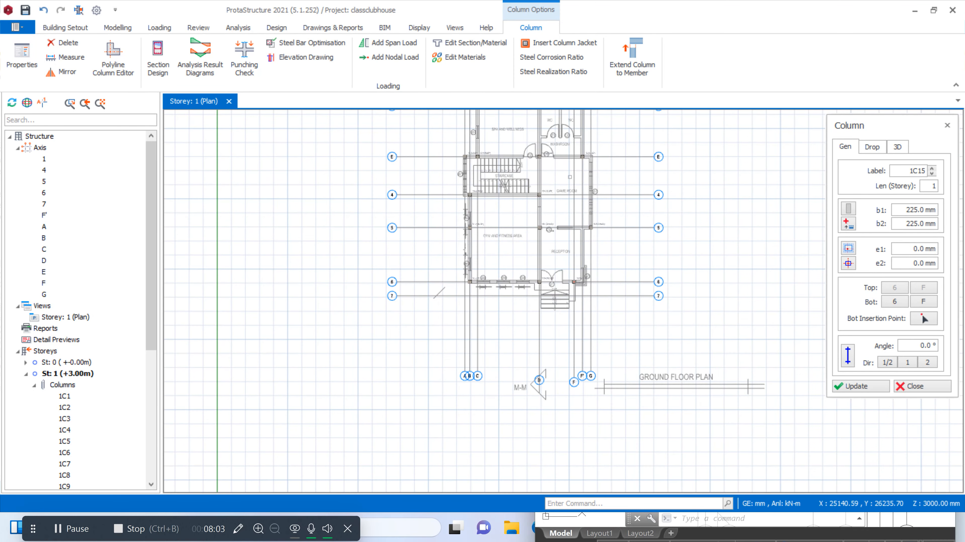
pyautogui.scroll(2, 568, 165)
pyautogui.click(920, 386)
pyautogui.scroll(-3, 646, 334)
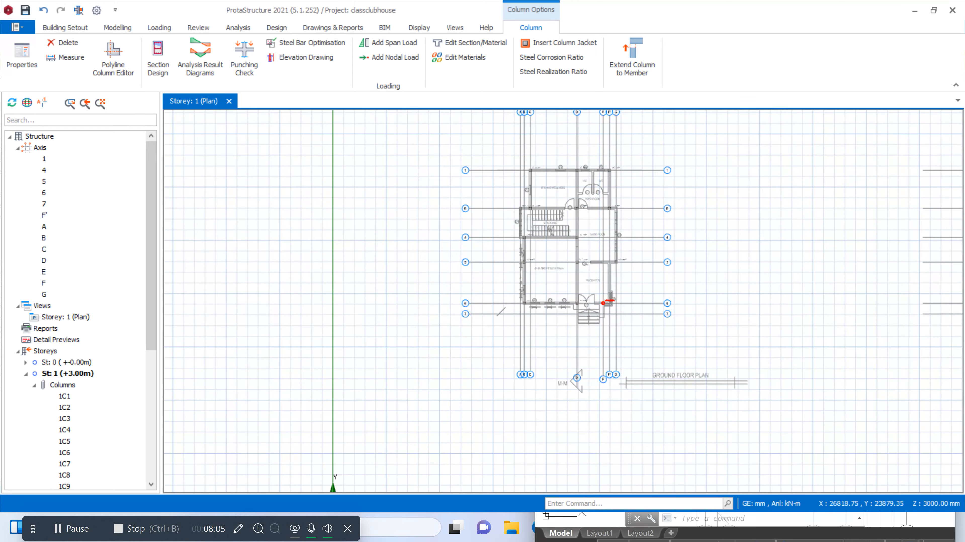
pyautogui.scroll(2, 612, 334)
pyautogui.scroll(2, 535, 170)
pyautogui.scroll(-2, 607, 219)
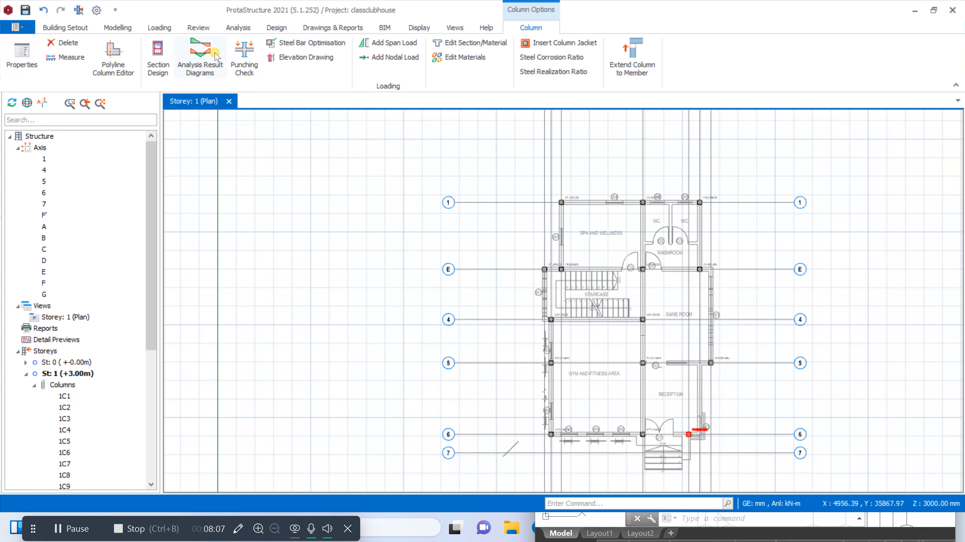
# Set up a reinforced concrete beam with a width of 223 mm and a depth of 450 mm
pyautogui.click(120, 30)
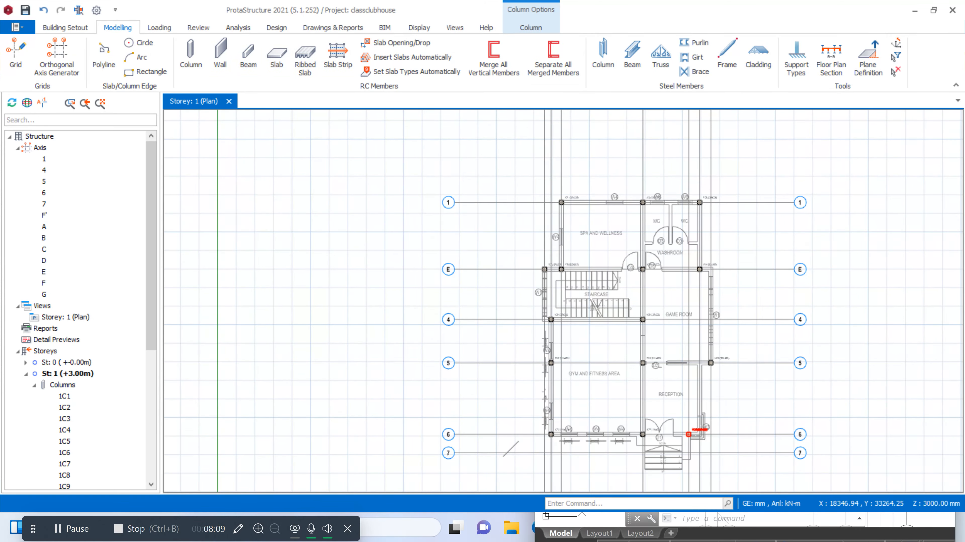
pyautogui.scroll(-2, 562, 300)
pyautogui.scroll(3, 562, 300)
pyautogui.scroll(-2, 562, 300)
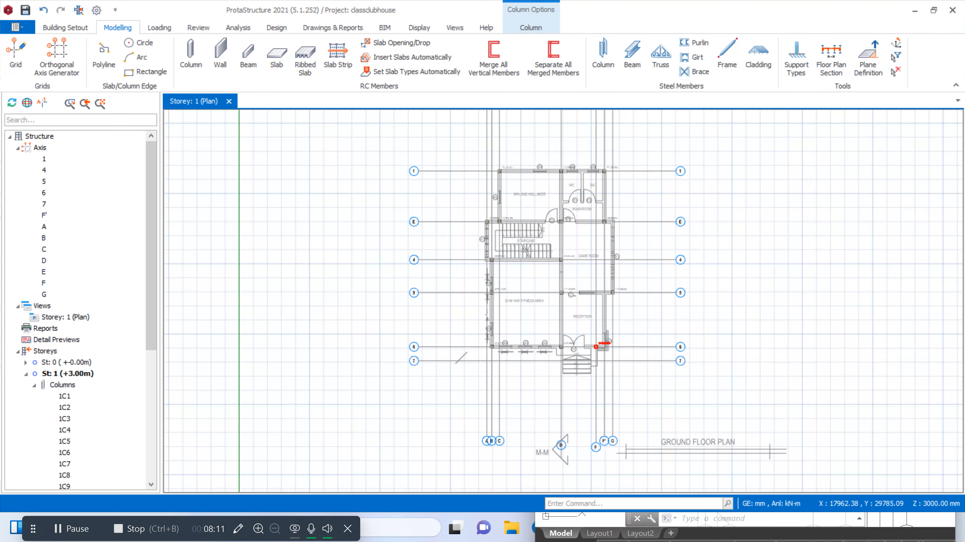
pyautogui.scroll(2, 502, 183)
pyautogui.click(248, 57)
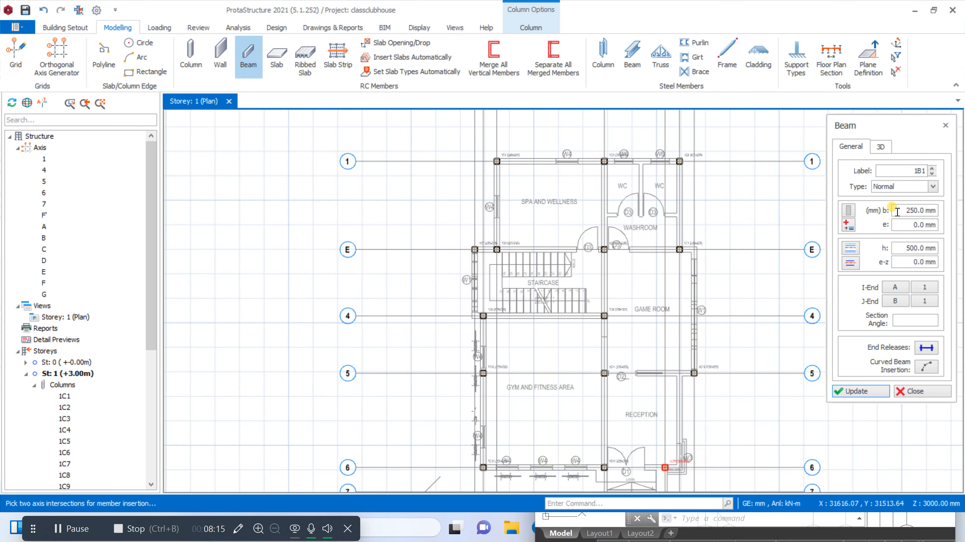
pyautogui.click(897, 211)
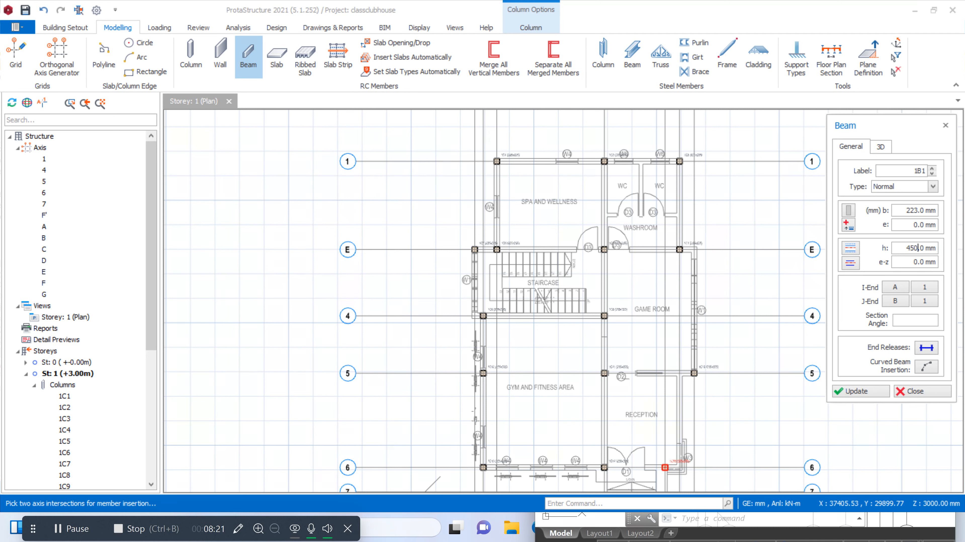
# Insert beams along axis 1 from axis C to F' and along axis E from axis A to G
pyautogui.click(496, 162)
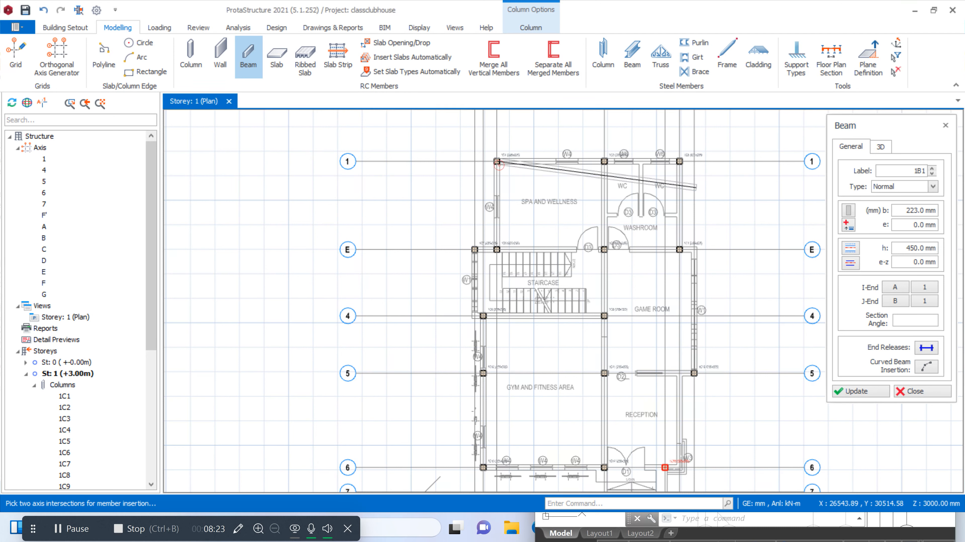
pyautogui.click(679, 162)
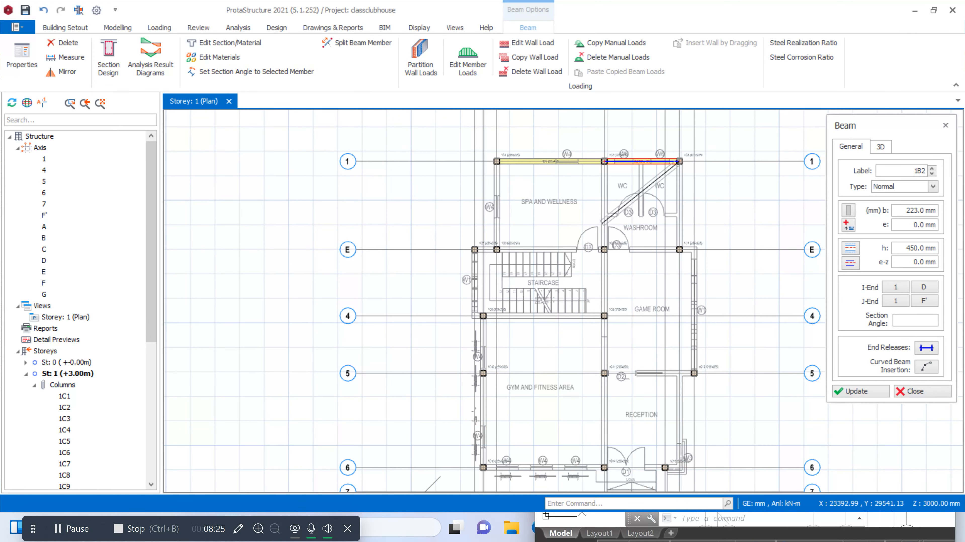
pyautogui.click(474, 250)
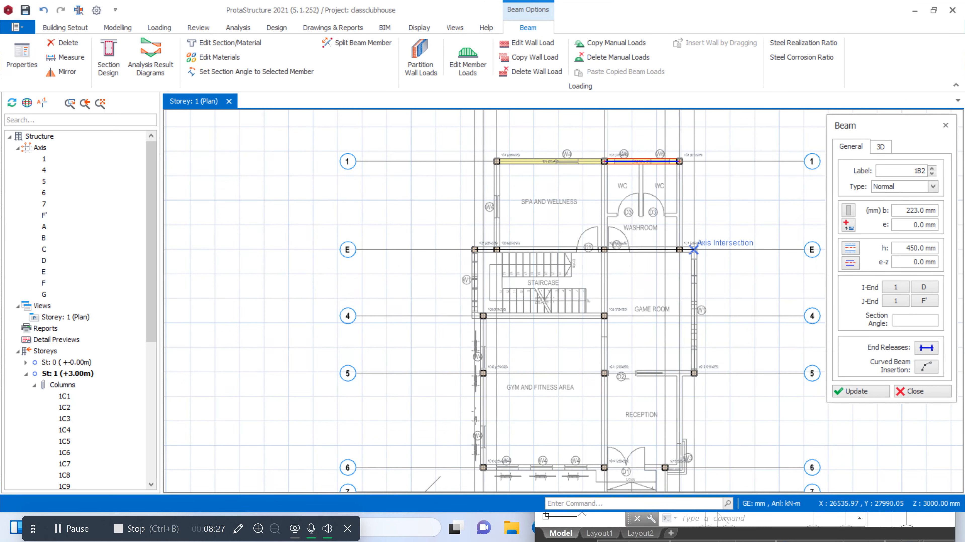
pyautogui.click(693, 251)
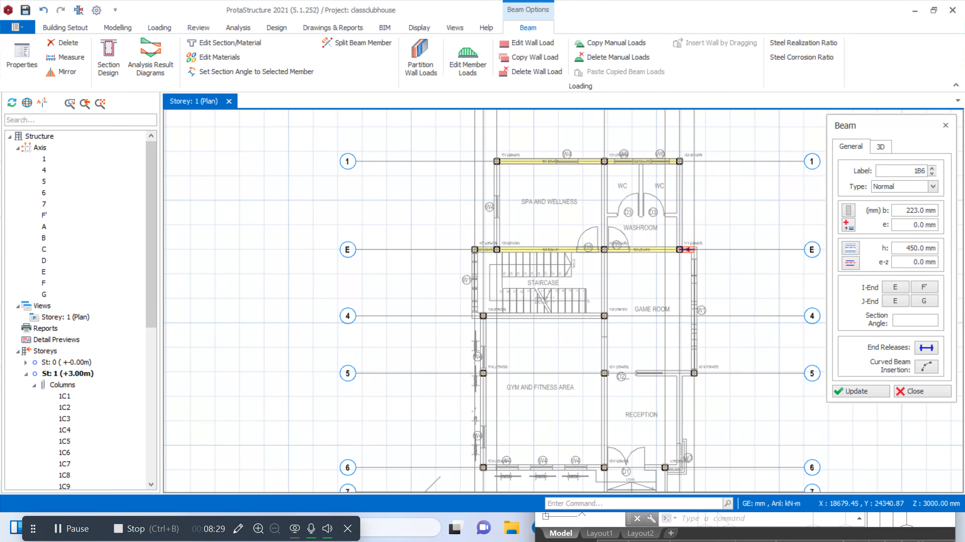
# Insert a beam along axis 4 from axis A to the column on axis D
pyautogui.scroll(3, 485, 304)
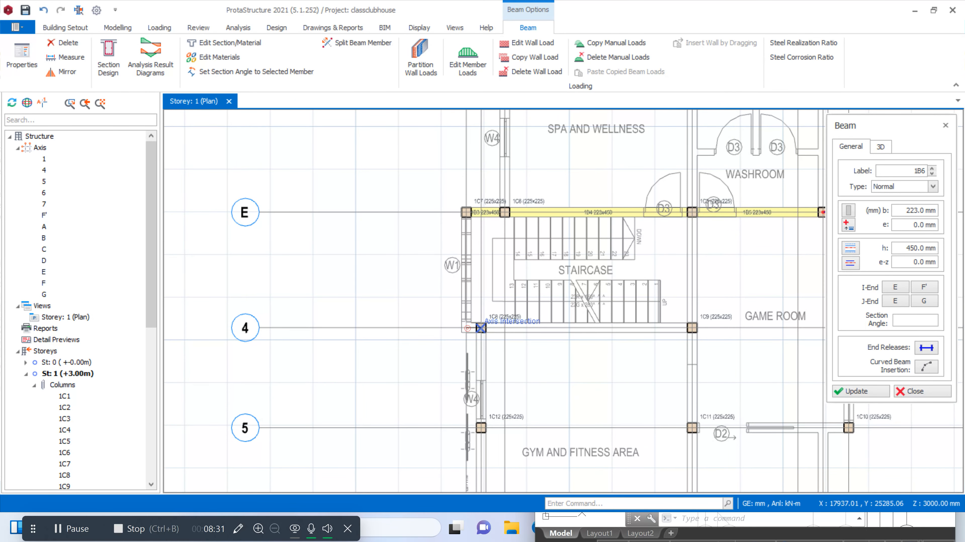
pyautogui.click(467, 329)
pyautogui.scroll(-4, 535, 326)
pyautogui.scroll(3, 624, 328)
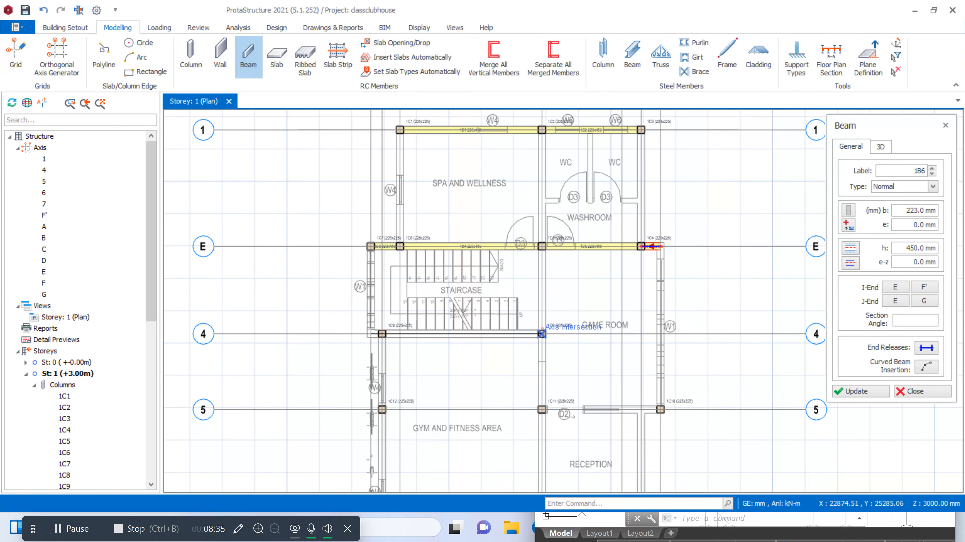
pyautogui.click(542, 333)
# Insert beams along axis 5 from the column on axis B to the column on axis G
pyautogui.scroll(-3, 541, 334)
pyautogui.scroll(3, 432, 288)
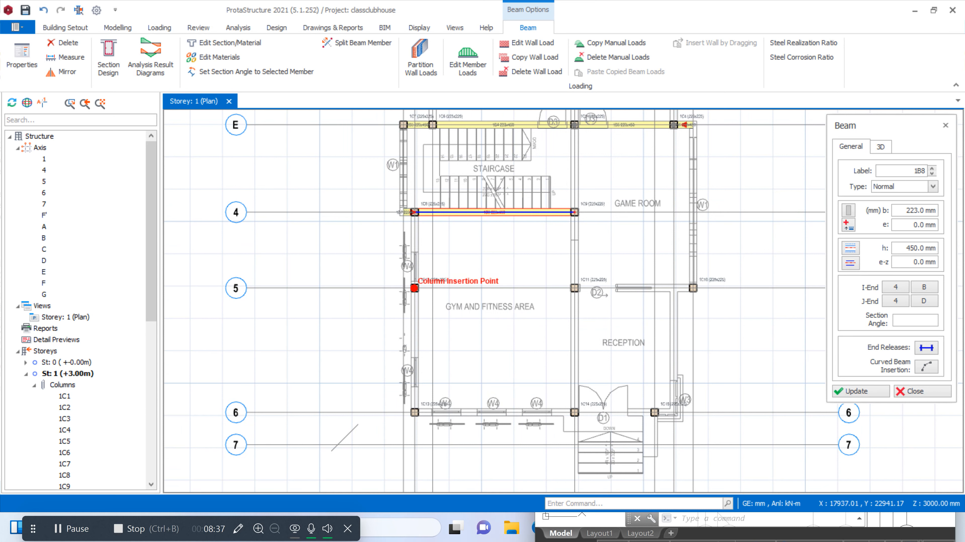
pyautogui.click(414, 288)
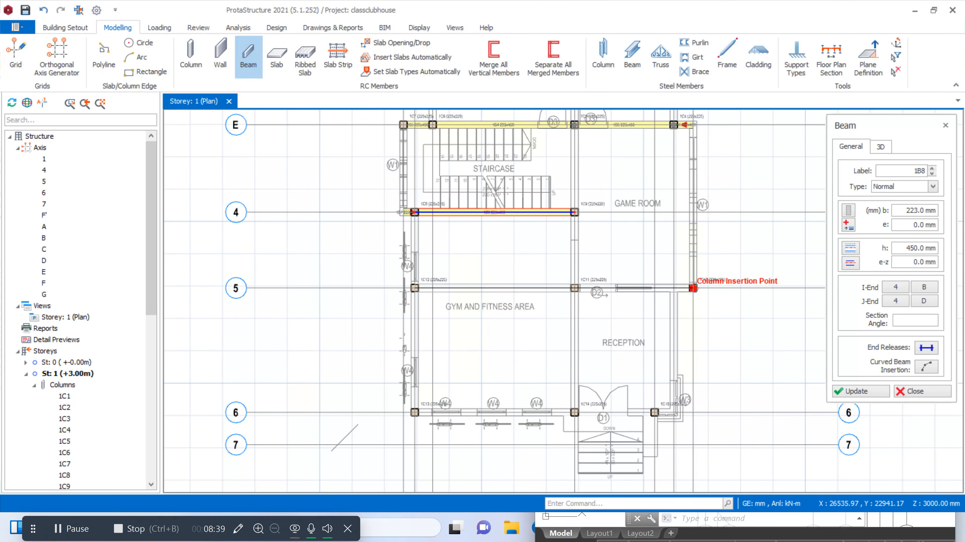
pyautogui.click(693, 288)
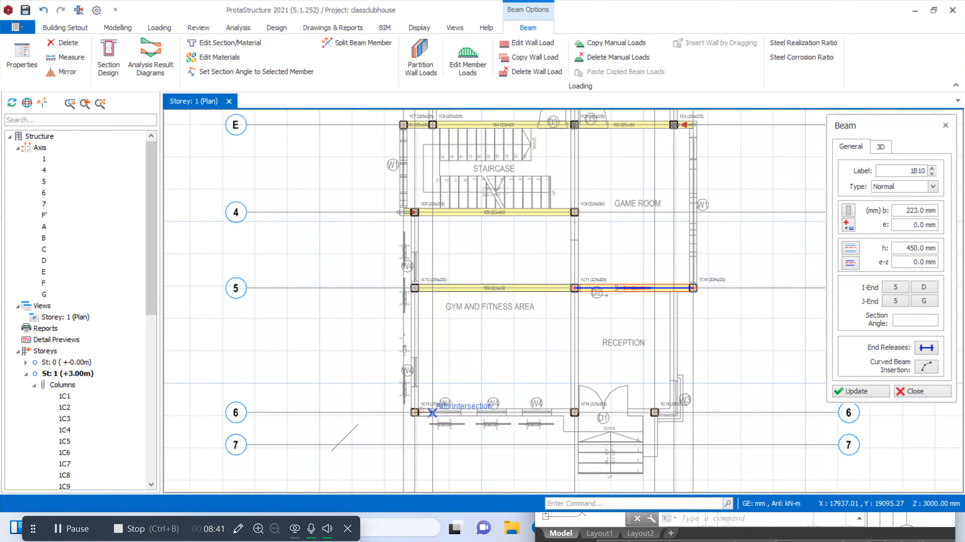
# Insert beams along axis 6 from axis B to F' and along axis F' from axis 6 to 5
pyautogui.scroll(3, 638, 414)
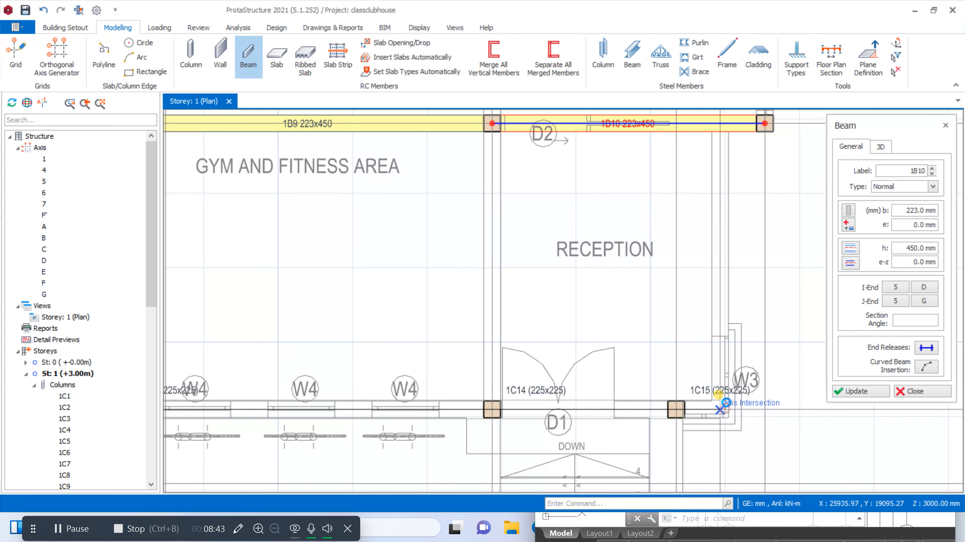
pyautogui.click(725, 410)
pyautogui.click(720, 124)
pyautogui.scroll(-3, 720, 124)
pyautogui.scroll(3, 684, 430)
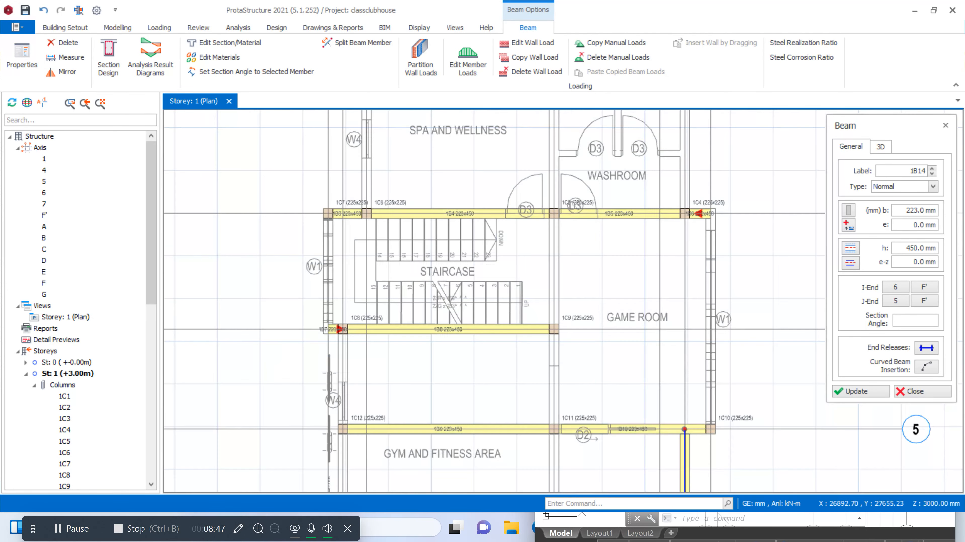
# Insert a beam along axis G between axes 5 and E, and one along axis F' between axes E and 1
pyautogui.click(709, 214)
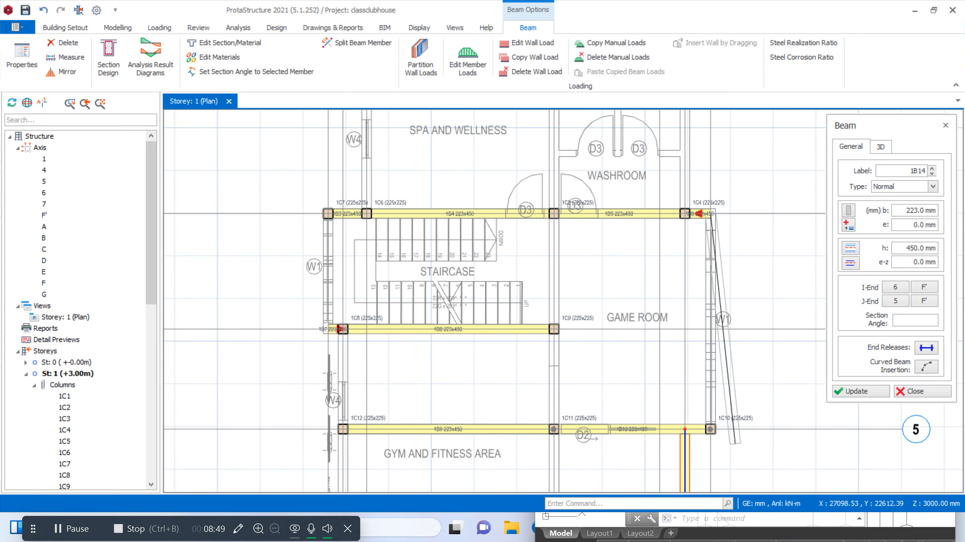
pyautogui.click(709, 430)
pyautogui.scroll(-3, 709, 430)
pyautogui.scroll(3, 696, 261)
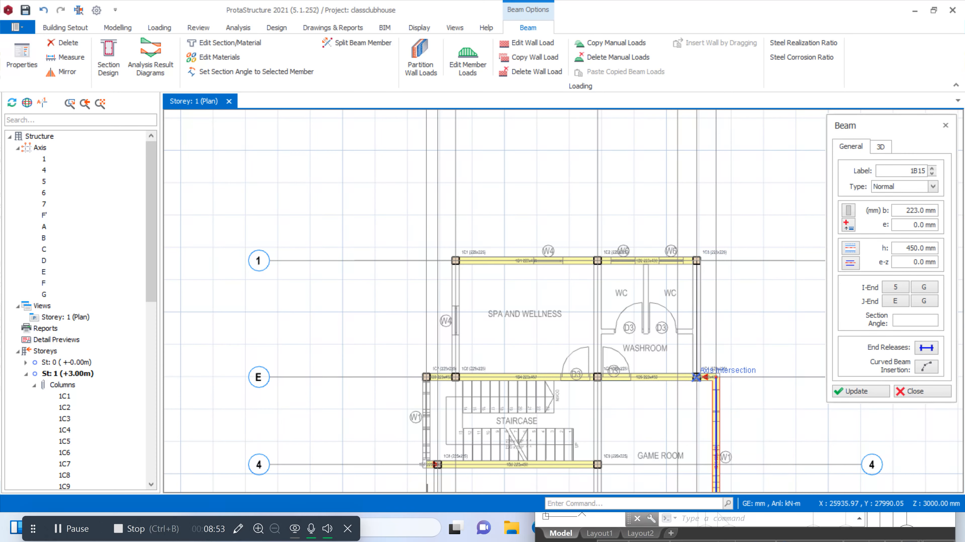
pyautogui.click(697, 378)
pyautogui.click(696, 261)
pyautogui.scroll(-3, 696, 261)
pyautogui.scroll(3, 670, 250)
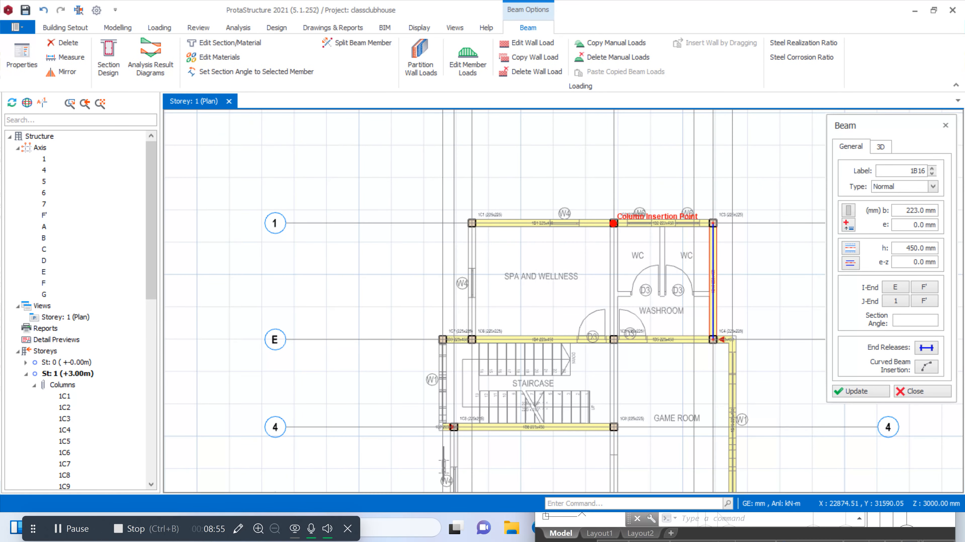
# Insert beams along axis D through the columns from axis 1 to axis 6
pyautogui.scroll(-3, 613, 223)
pyautogui.scroll(5, 618, 333)
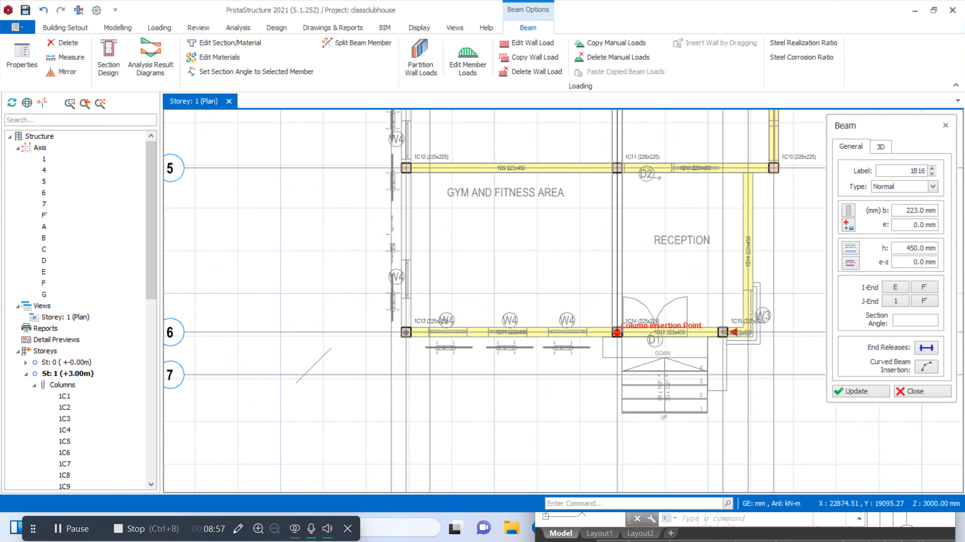
pyautogui.click(617, 333)
pyautogui.click(617, 168)
pyautogui.scroll(-5, 617, 168)
pyautogui.scroll(5, 555, 185)
# Insert a beam along axis C between axes E and 1, beside the spa and wellness room
pyautogui.scroll(3, 554, 185)
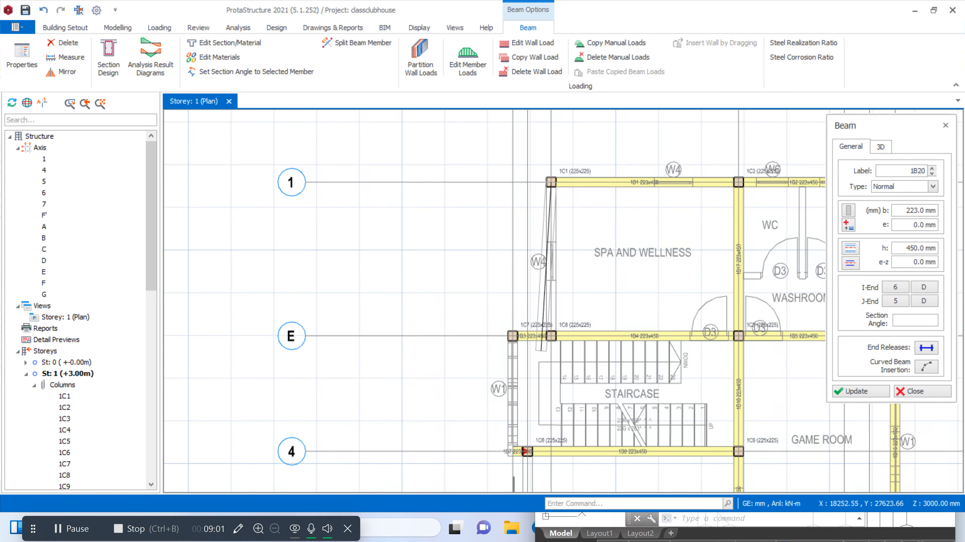
pyautogui.click(551, 337)
pyautogui.click(551, 183)
pyautogui.scroll(-5, 570, 254)
pyautogui.scroll(5, 562, 277)
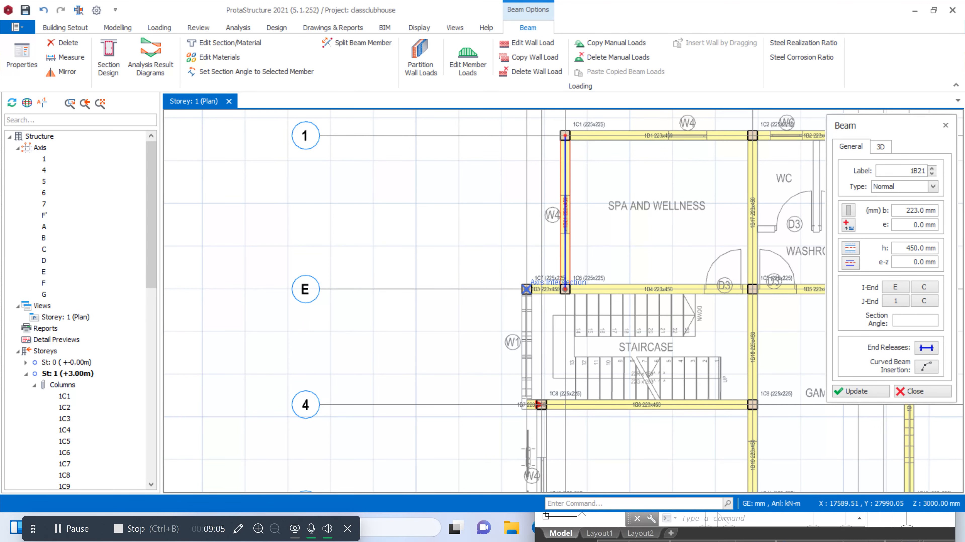
# Try to insert a beam from the column at axes A and E to axis 4, and remove it
pyautogui.click(526, 290)
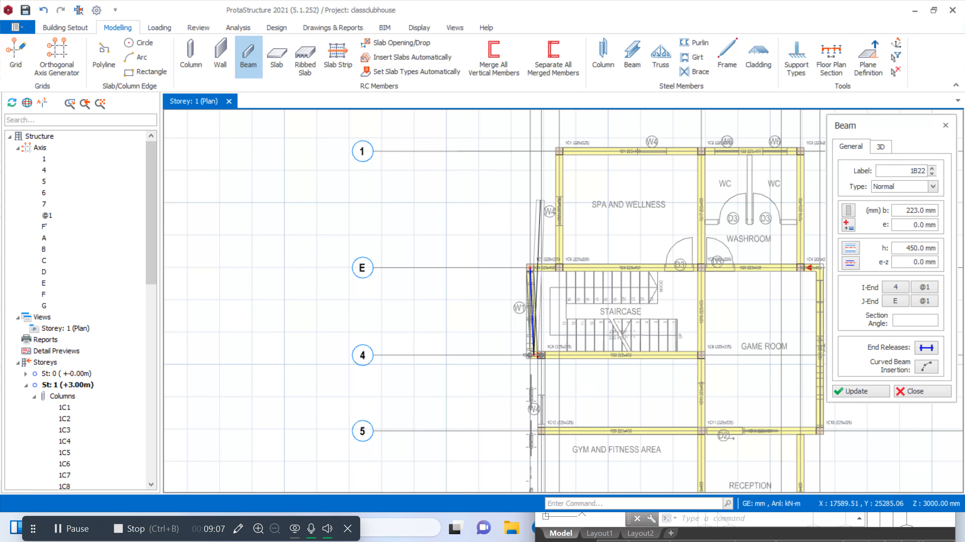
pyautogui.scroll(2, 564, 357)
pyautogui.scroll(2, 555, 354)
pyautogui.press('Delete')
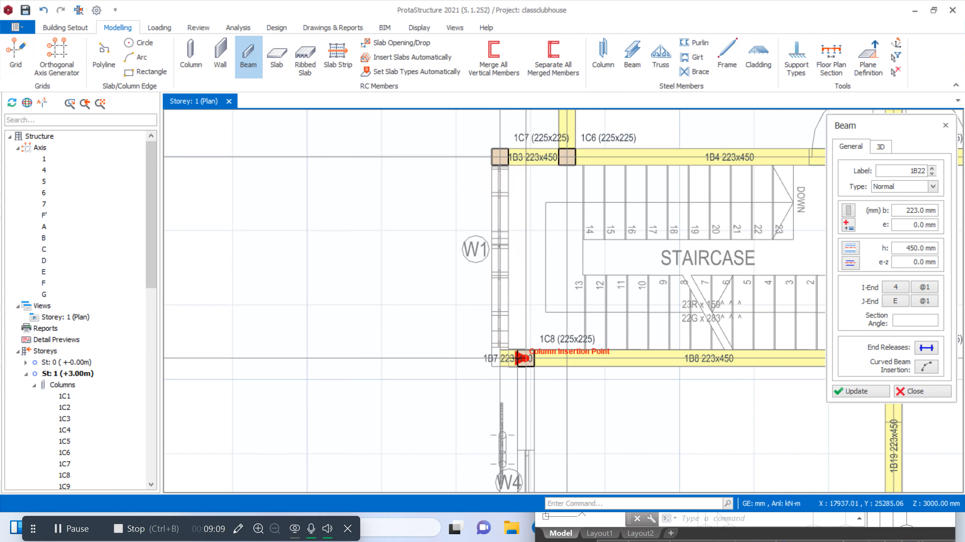
# Insert a beam along axis A between axes 4 and E, beside the staircase
pyautogui.click(509, 358)
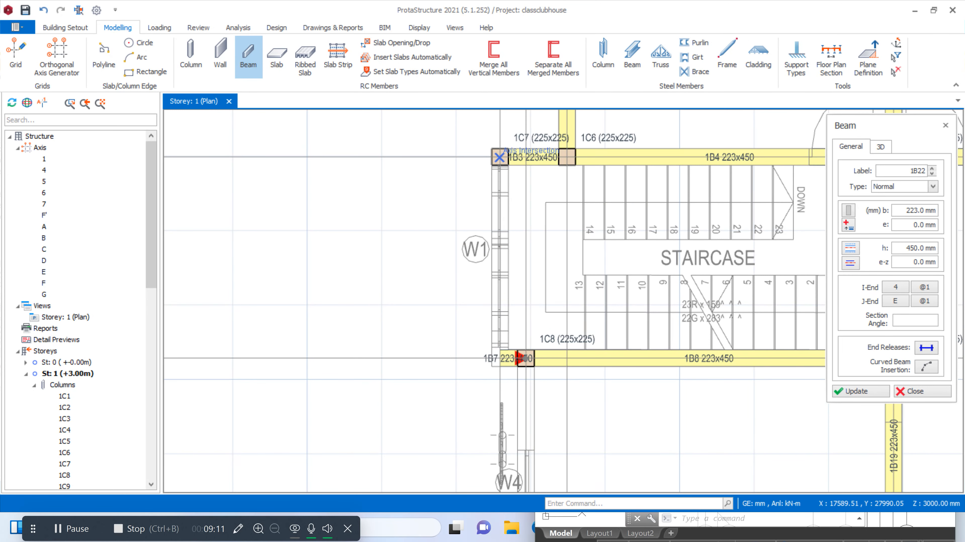
pyautogui.click(499, 157)
pyautogui.scroll(2, 507, 357)
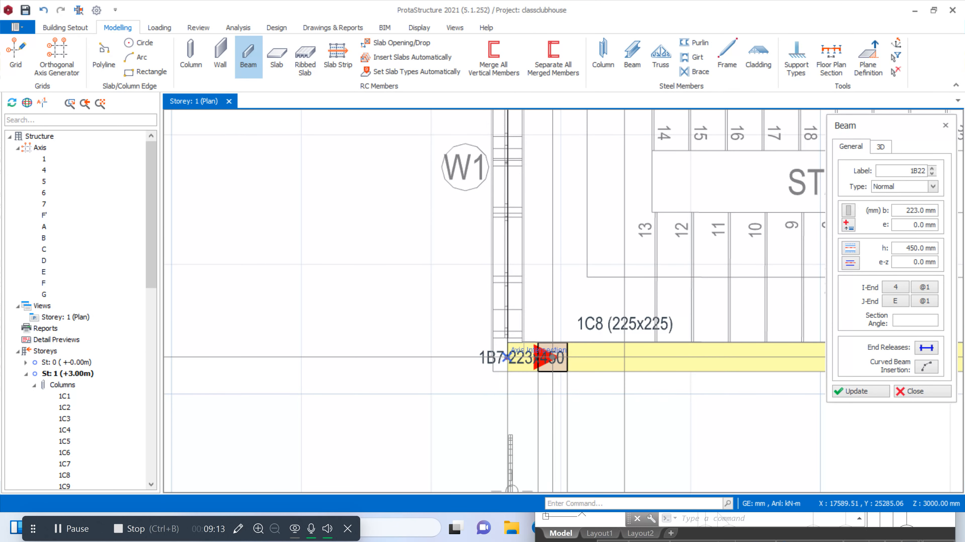
pyautogui.scroll(-3, 507, 357)
pyautogui.scroll(3, 514, 202)
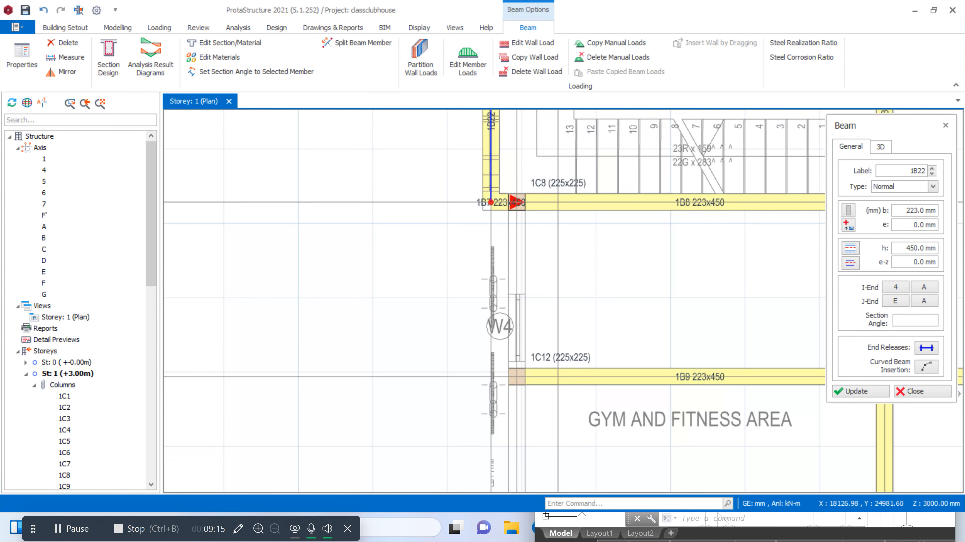
# Insert beams along axis B from axis 4 to axis 6 and end beam insertion
pyautogui.click(517, 202)
pyautogui.scroll(-4, 517, 205)
pyautogui.scroll(3, 535, 361)
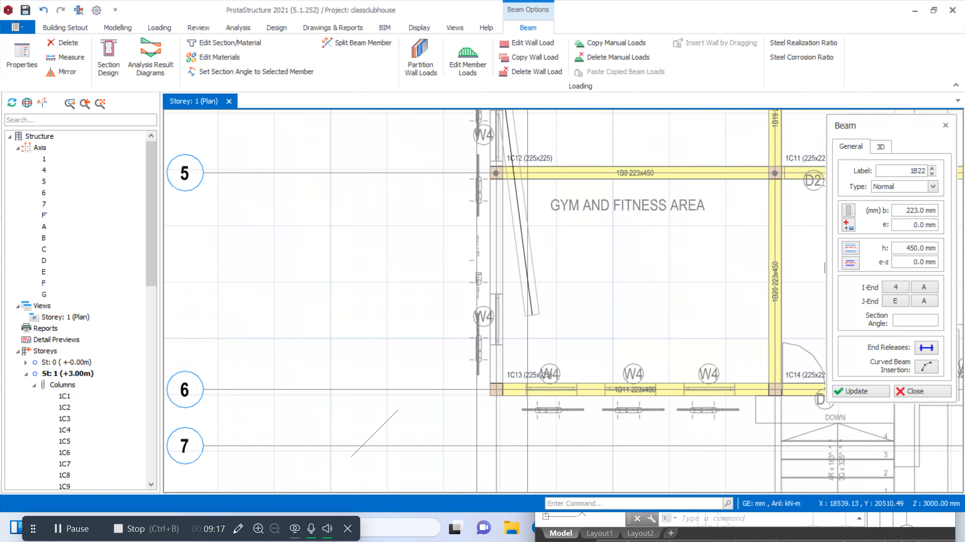
pyautogui.click(500, 394)
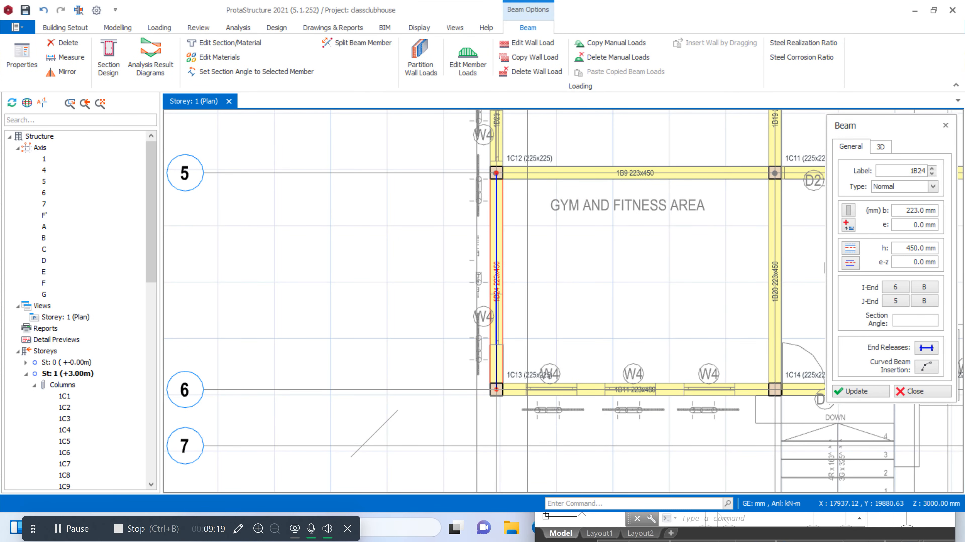
pyautogui.scroll(-4, 496, 380)
pyautogui.scroll(3, 456, 304)
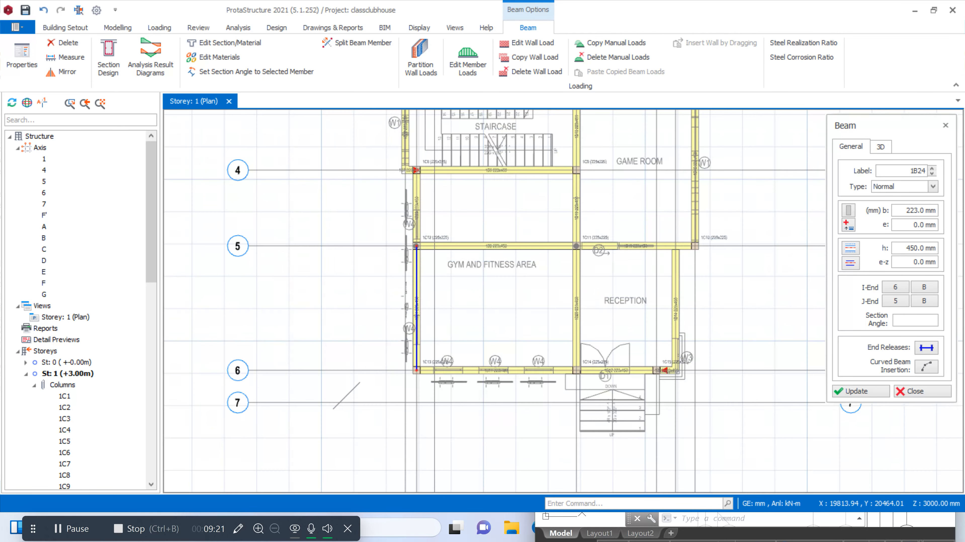
pyautogui.click(908, 393)
pyautogui.scroll(-3, 626, 334)
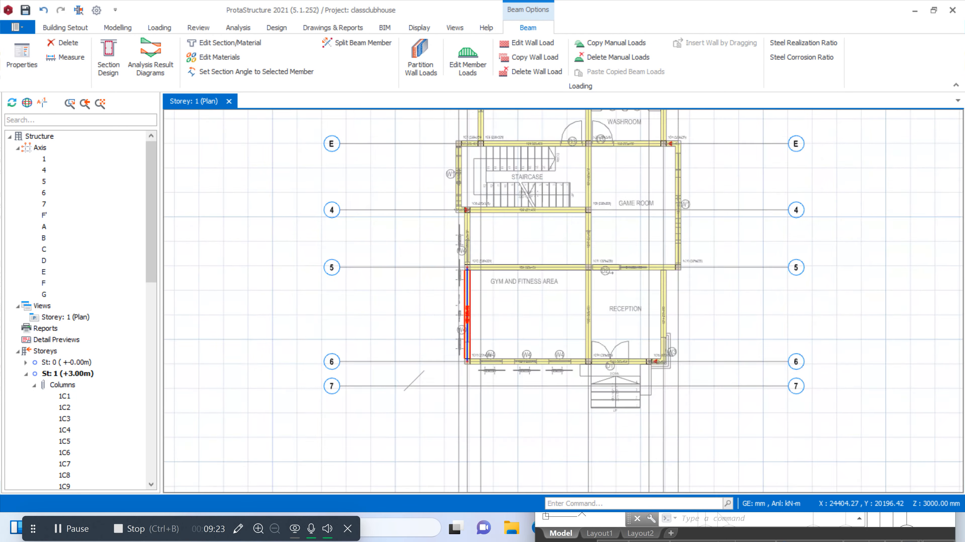
# Remove the club house class.dxf external reference drawing from storey 1
pyautogui.click(67, 28)
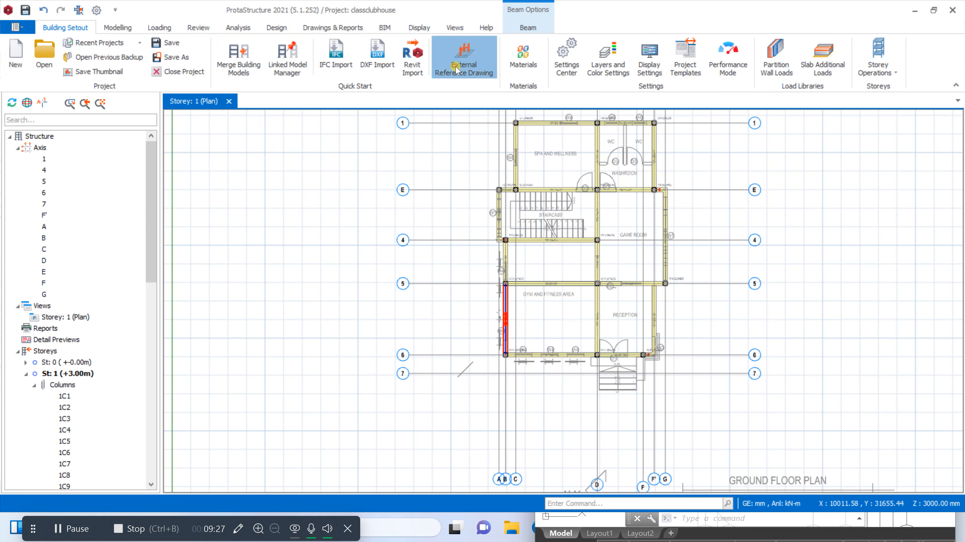
pyautogui.click(464, 61)
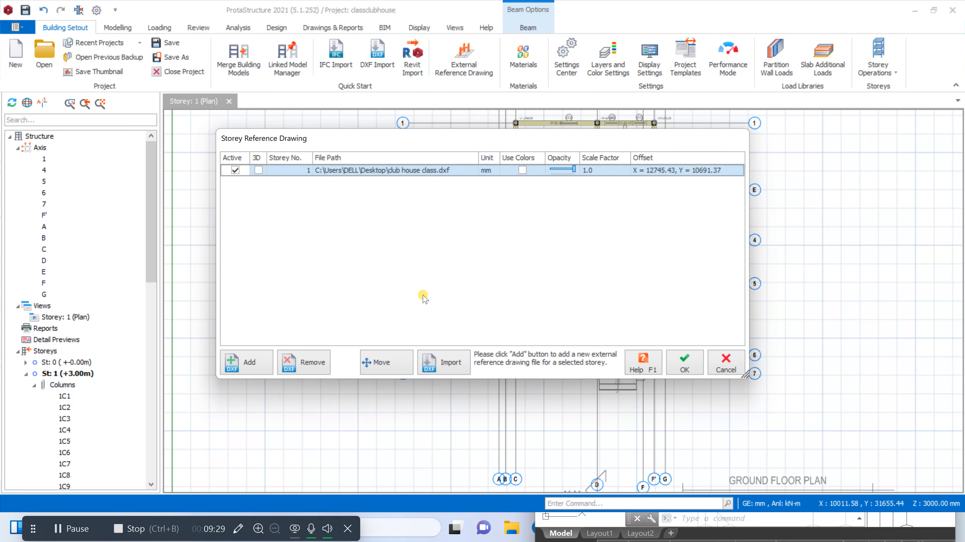
pyautogui.click(297, 363)
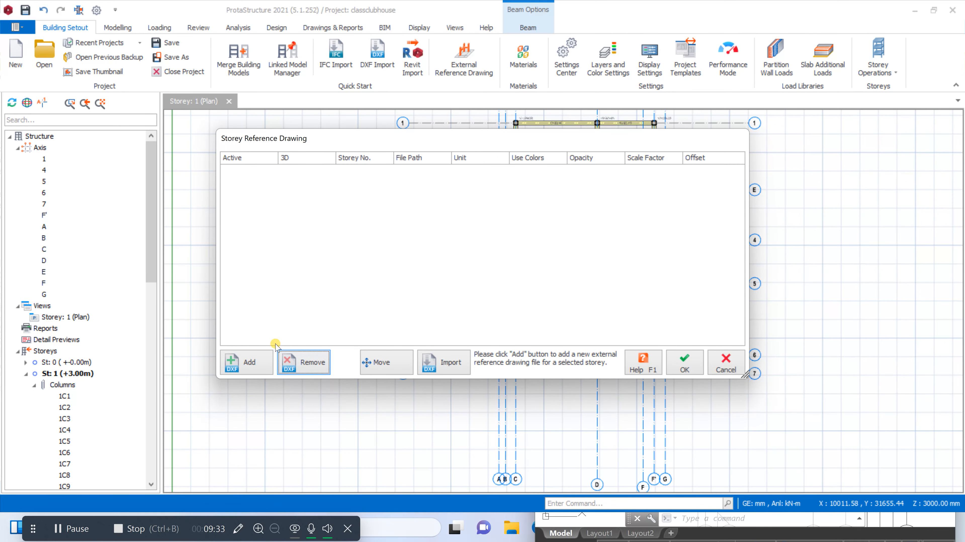
# Add club house class.dxf from the Desktop as the storey 1 reference drawing and make it active
pyautogui.click(250, 363)
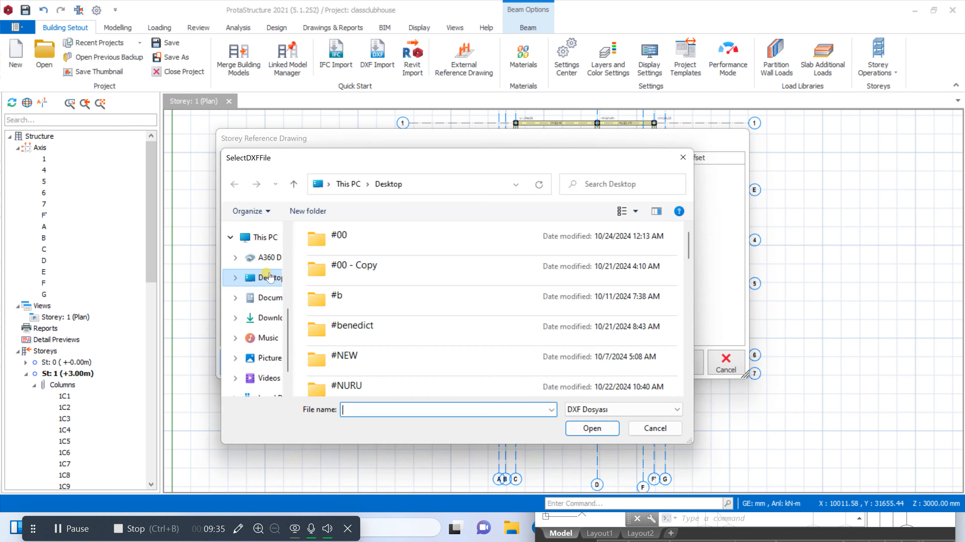
pyautogui.scroll(-10, 341, 262)
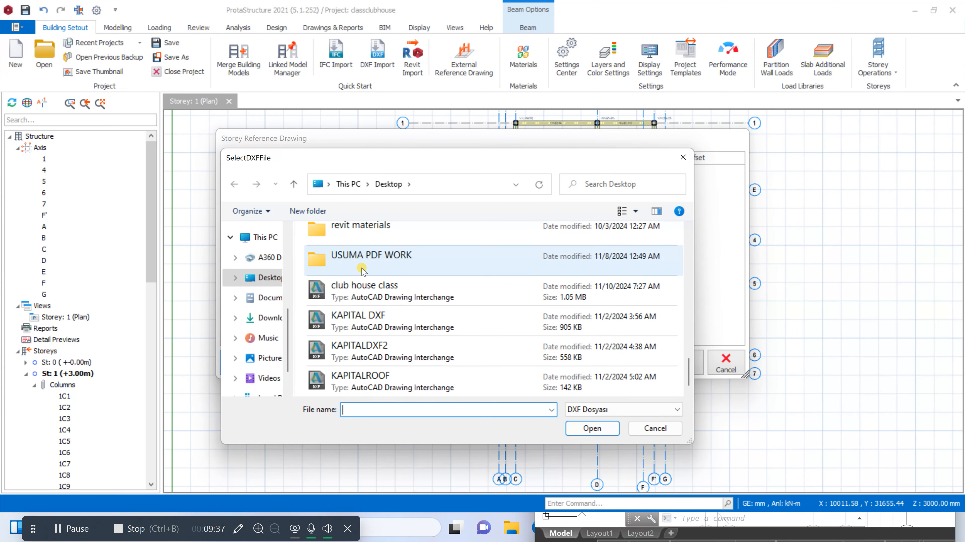
pyautogui.click(357, 291)
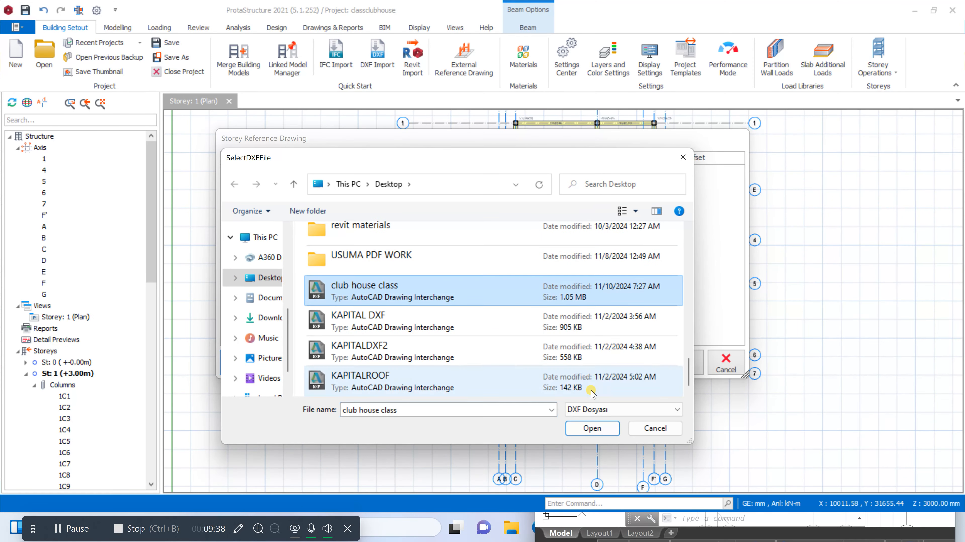
pyautogui.click(594, 433)
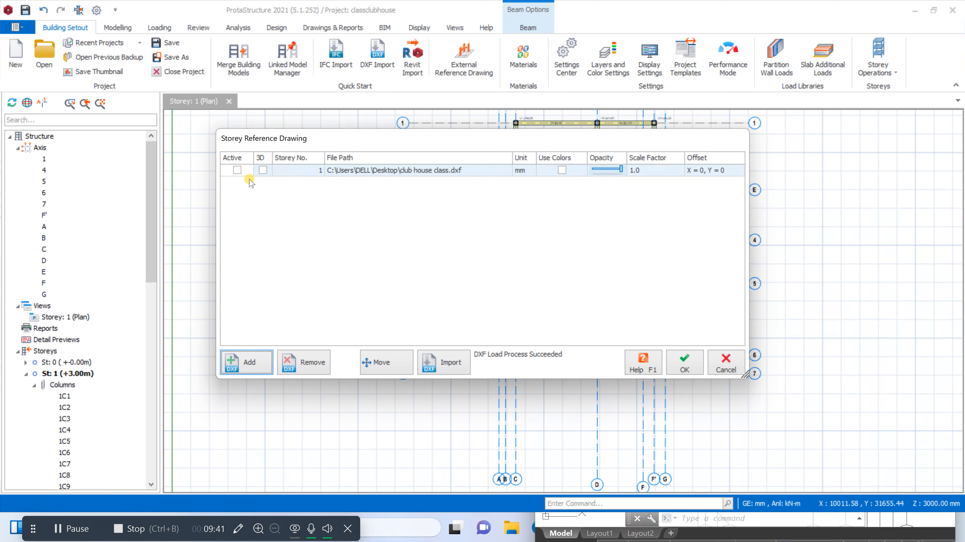
pyautogui.click(236, 171)
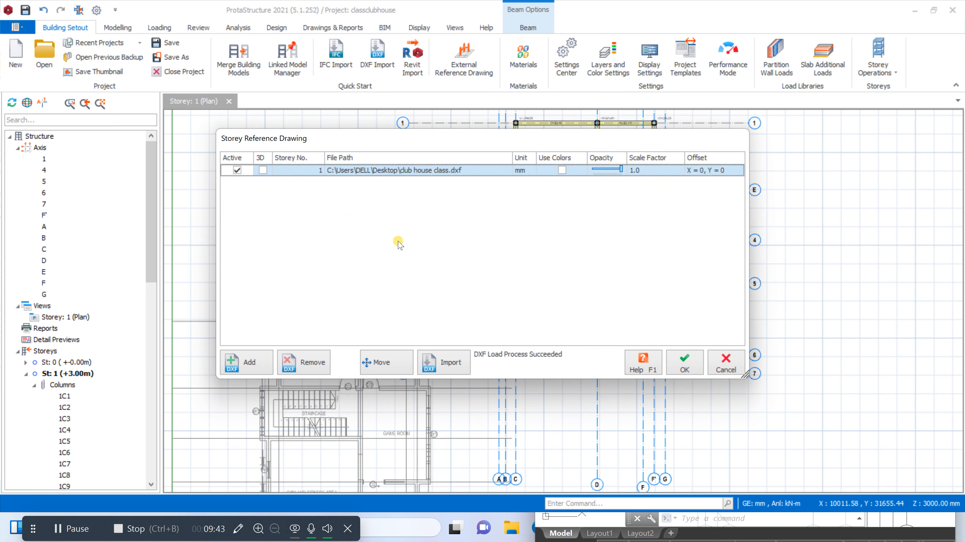
# Start moving the club house class.dxf reference drawing, using the Ground Floor Plan axis intersection at the staircase's upper-left wall corner as base point
pyautogui.click(401, 374)
pyautogui.scroll(5, 502, 222)
pyautogui.scroll(3, 469, 180)
pyautogui.scroll(2, 470, 181)
pyautogui.scroll(-6, 494, 213)
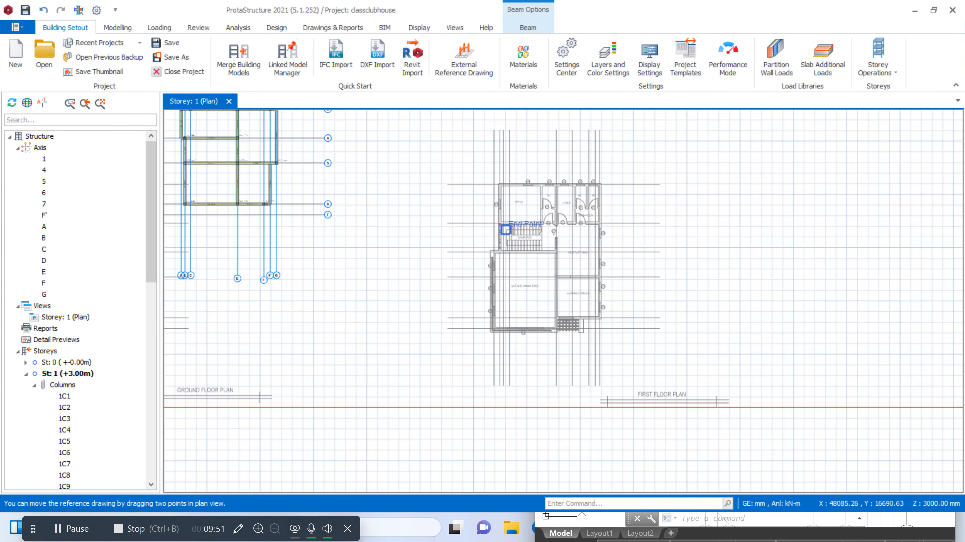
pyautogui.scroll(-3, 318, 168)
pyautogui.scroll(8, 292, 161)
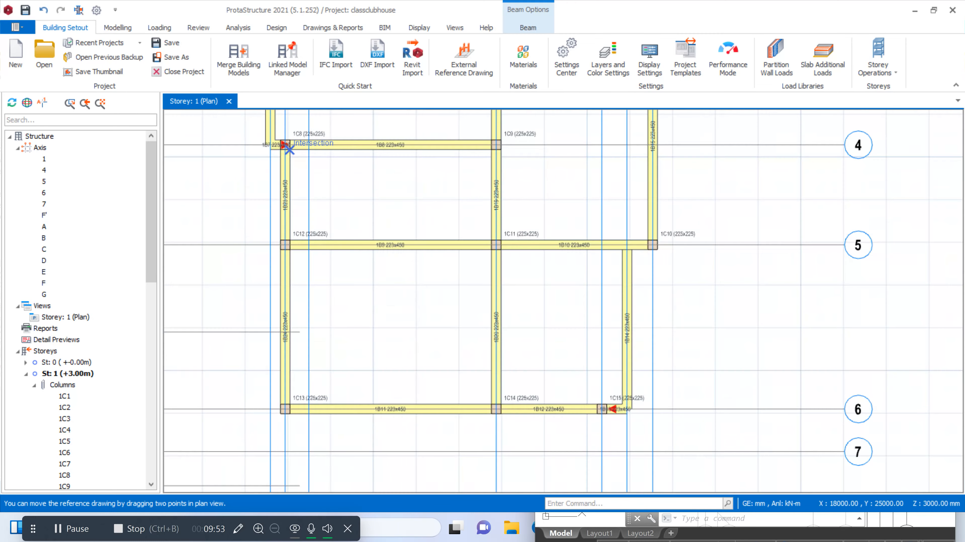
pyautogui.scroll(-2, 288, 149)
pyautogui.scroll(-2, 334, 188)
pyautogui.scroll(1, 347, 261)
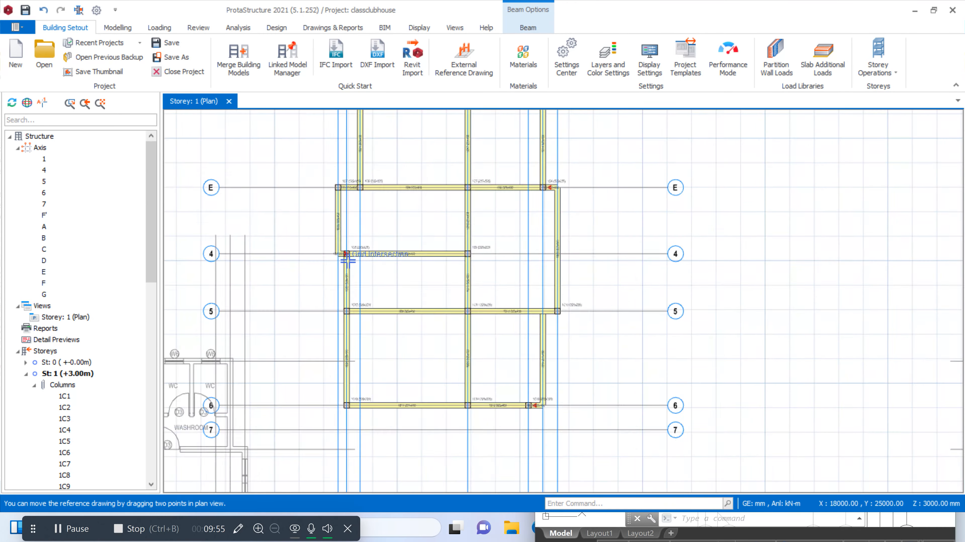
pyautogui.scroll(-2, 347, 261)
pyautogui.scroll(-1, 388, 226)
pyautogui.scroll(3, 305, 313)
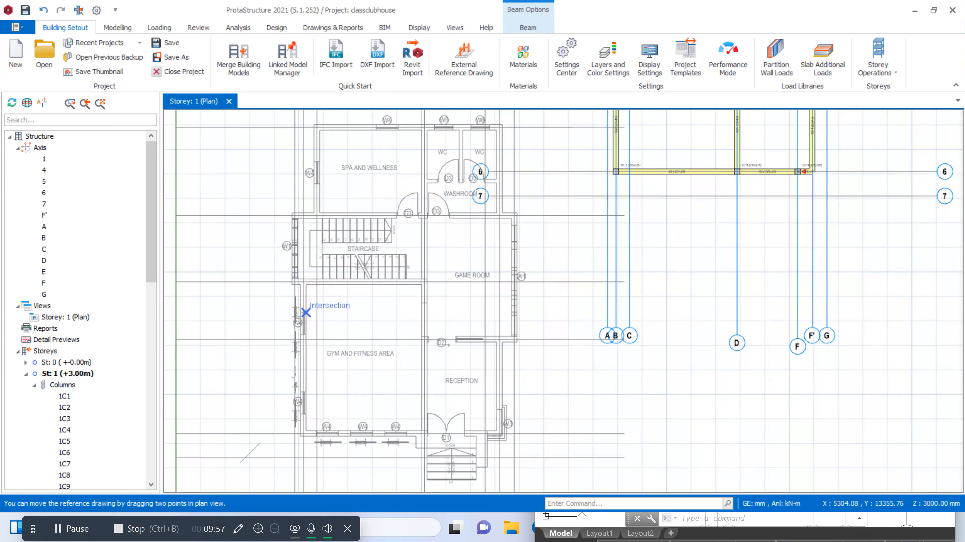
pyautogui.scroll(1, 306, 312)
pyautogui.scroll(4, 284, 183)
pyautogui.scroll(3, 292, 174)
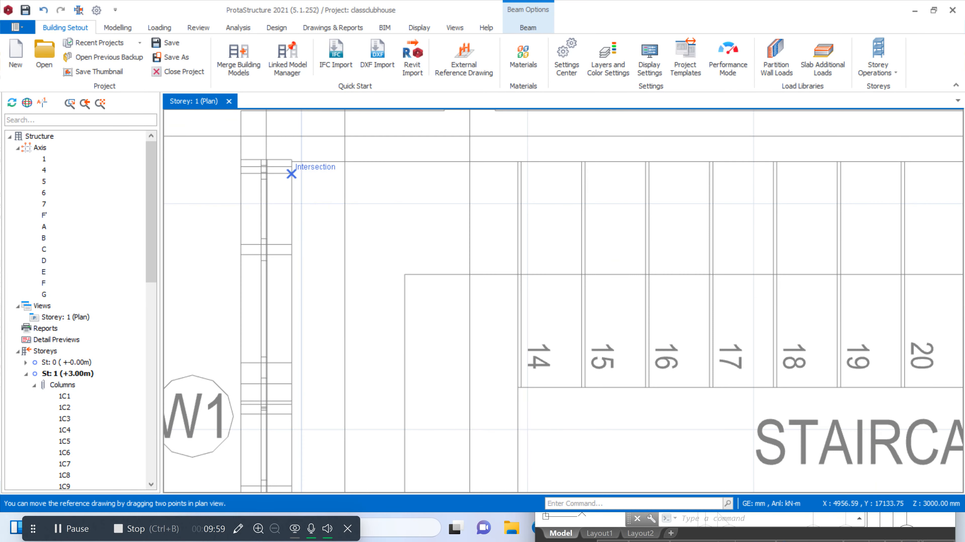
pyautogui.scroll(-3, 301, 204)
pyautogui.click(288, 173)
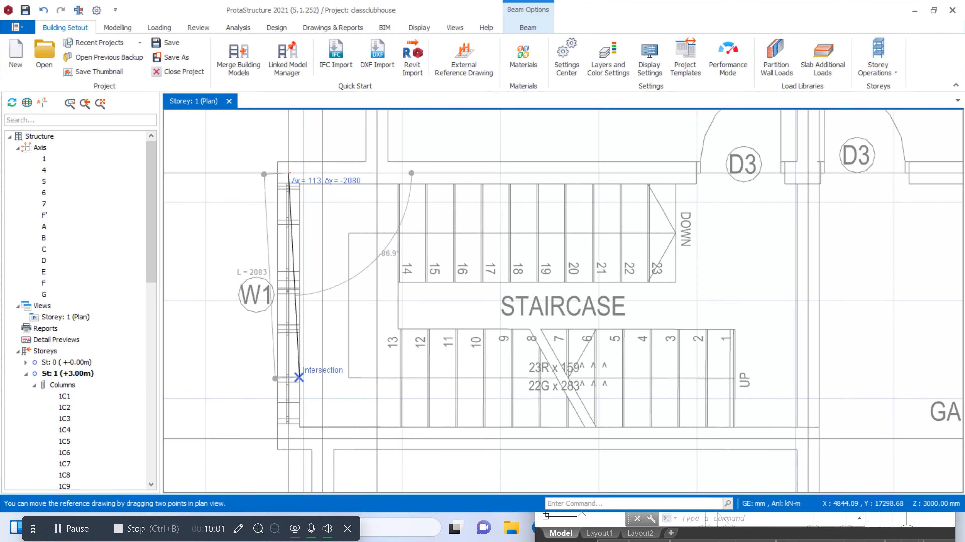
# Place the reference drawing's base point on column 1C7 at the intersection of axes A and E, and accept the move
pyautogui.scroll(-5, 304, 376)
pyautogui.scroll(2, 441, 252)
pyautogui.scroll(5, 504, 228)
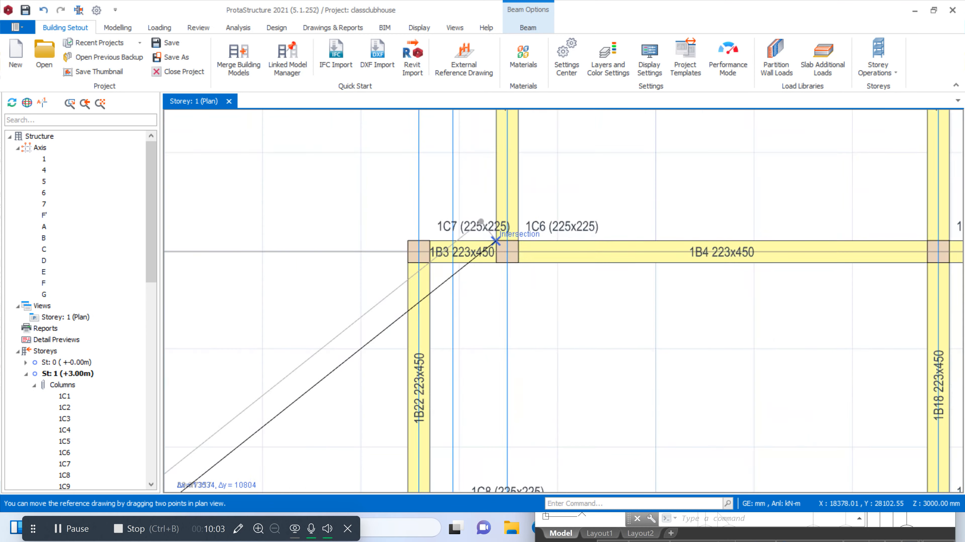
pyautogui.click(393, 256)
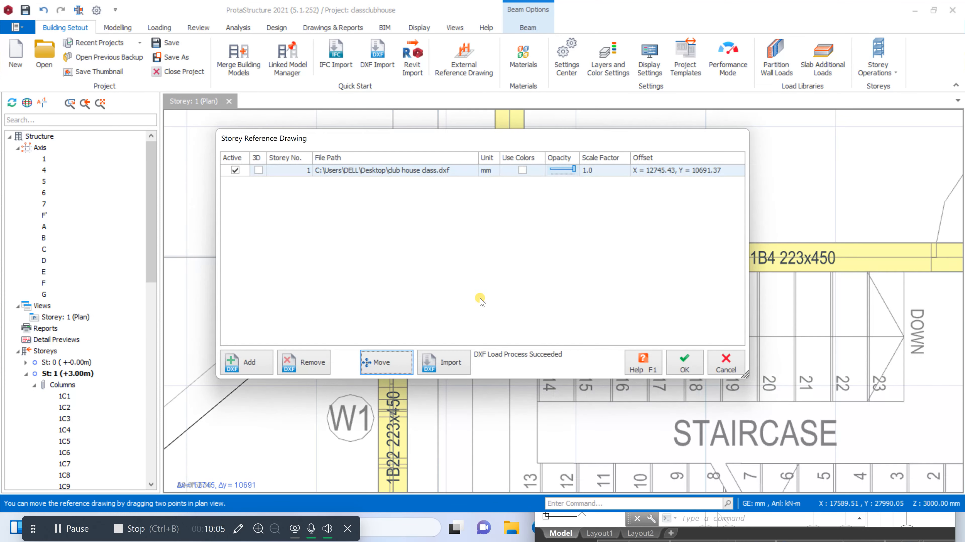
pyautogui.click(683, 363)
# Check how the Ground Floor Plan reference lines up with the storey 1 beams, columns and axes
pyautogui.scroll(-6, 562, 266)
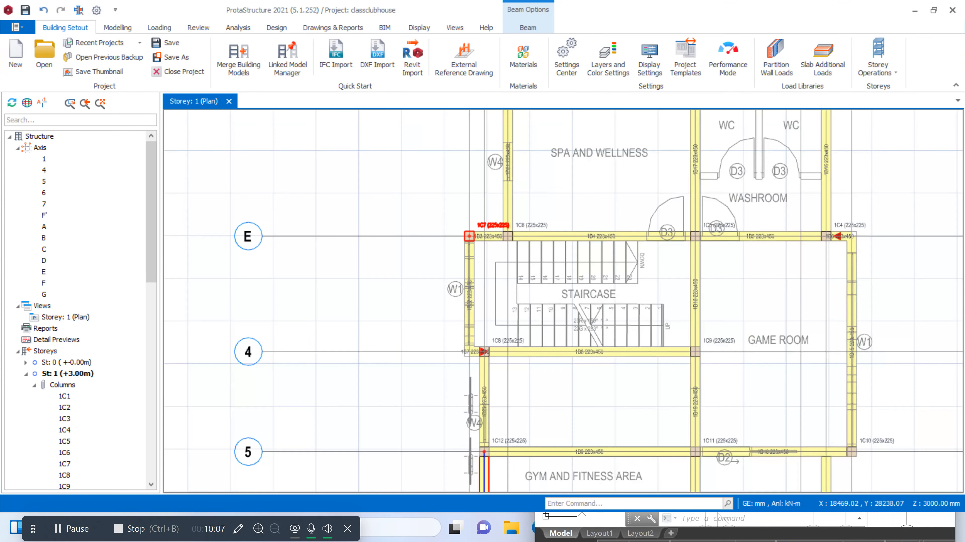
pyautogui.scroll(5, 551, 258)
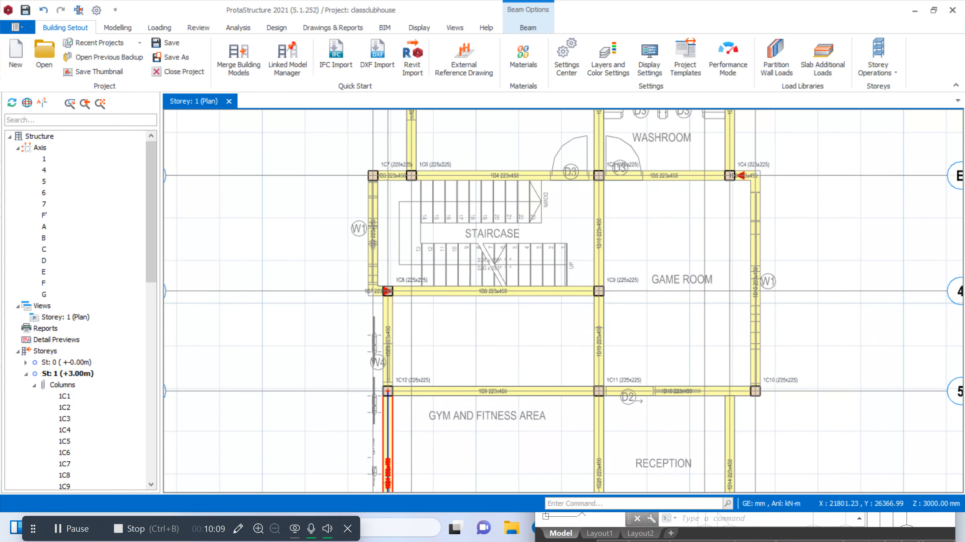
pyautogui.scroll(-4, 551, 258)
pyautogui.scroll(4, 551, 258)
pyautogui.scroll(-3, 612, 214)
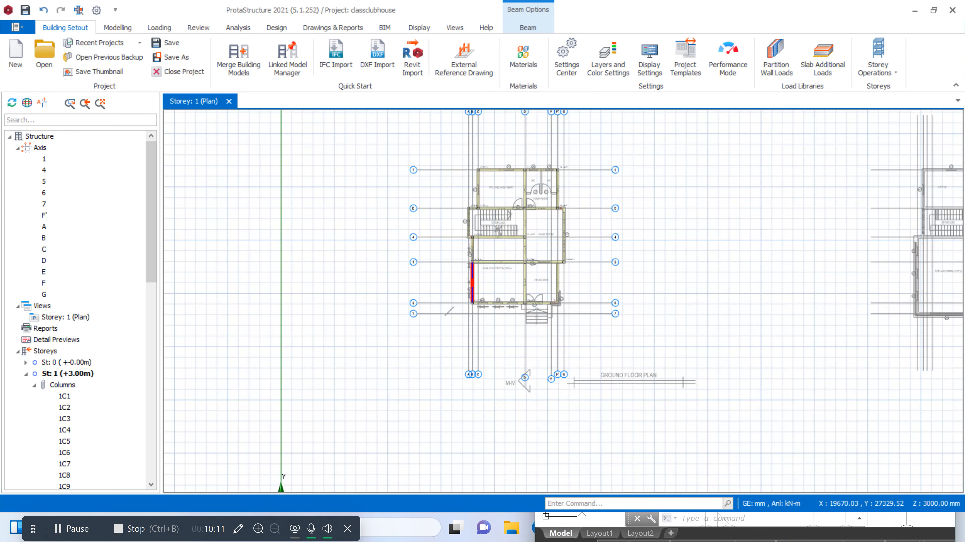
pyautogui.scroll(6, 612, 214)
pyautogui.scroll(-3, 461, 212)
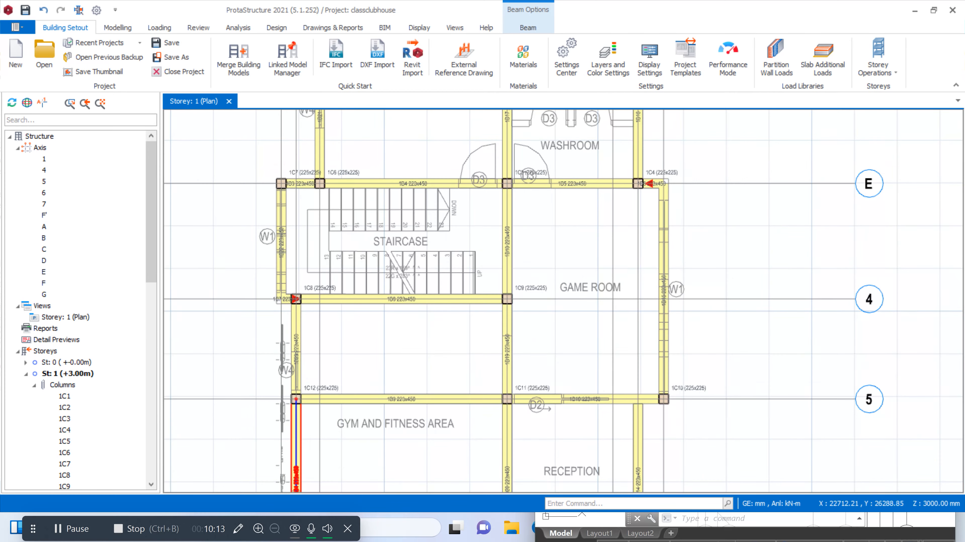
pyautogui.scroll(-4, 540, 224)
pyautogui.scroll(3, 533, 418)
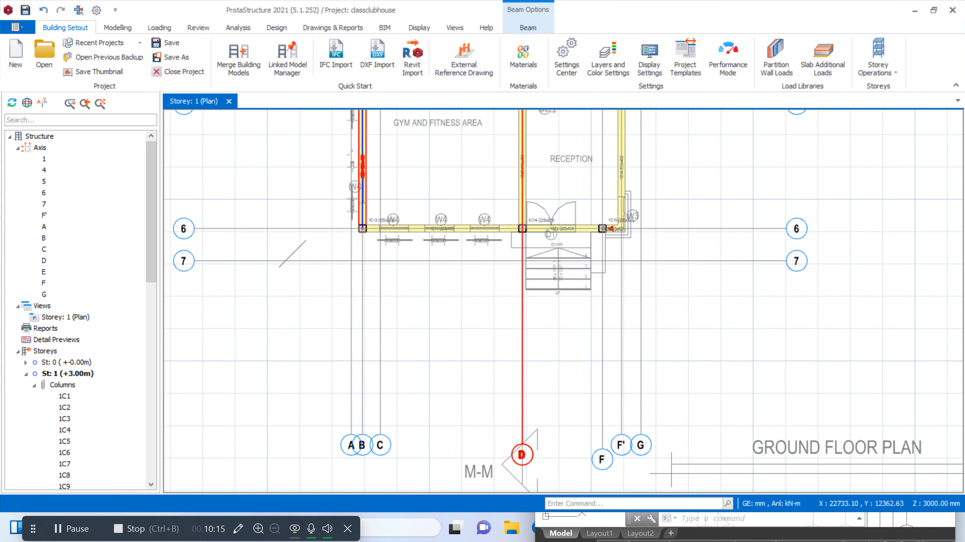
# Offset axis D about 743 mm toward the staircase, to the outer edge of step 1, and end the command
pyautogui.click(516, 445)
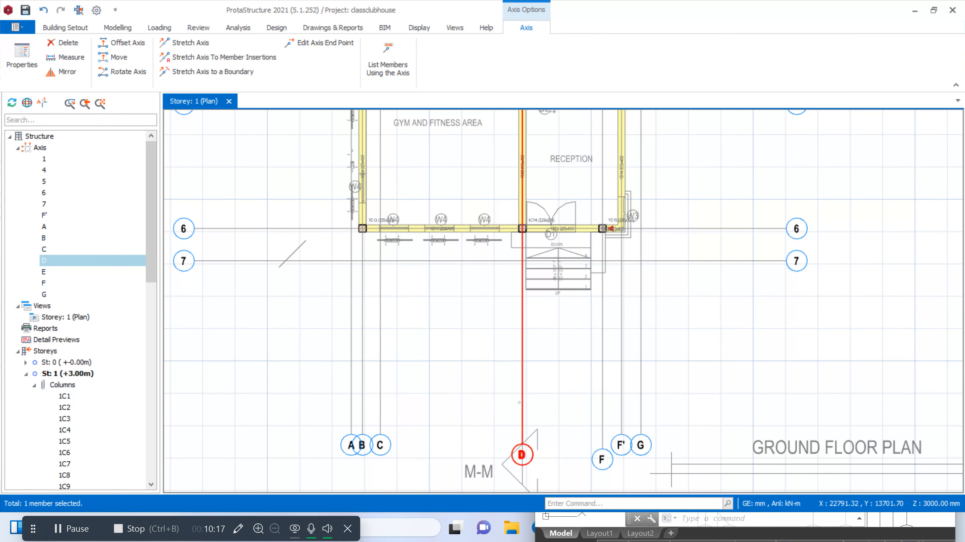
pyautogui.rightClick(519, 403)
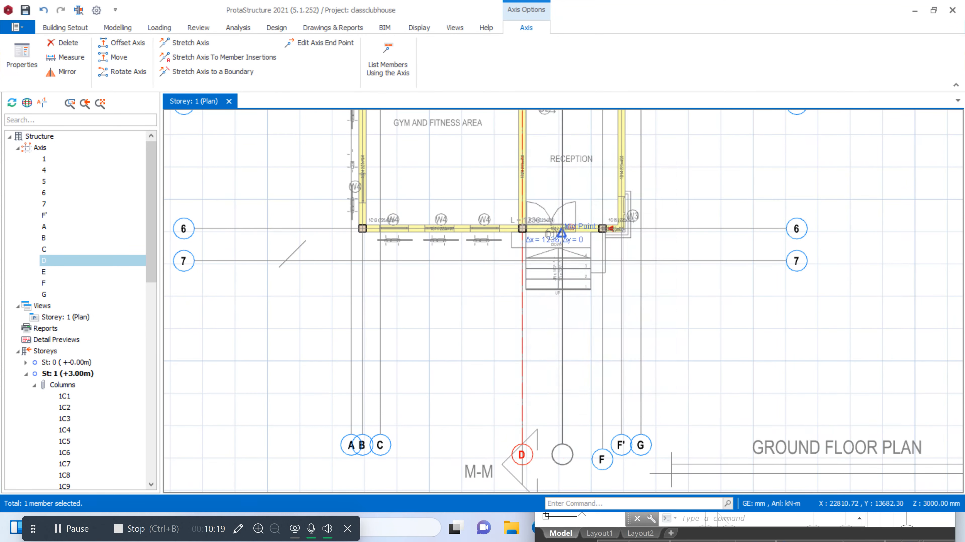
pyautogui.click(571, 222)
pyautogui.scroll(-2, 527, 368)
pyautogui.scroll(6, 528, 281)
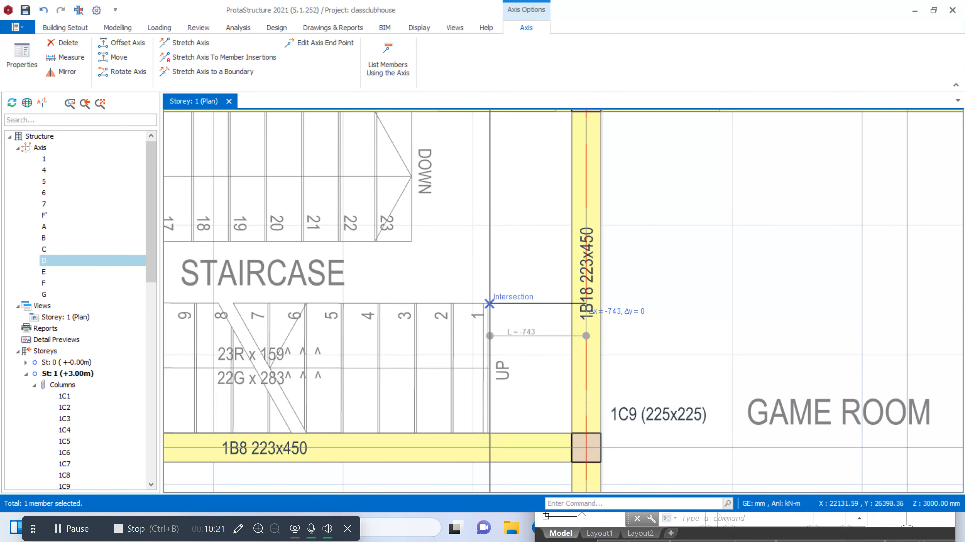
pyautogui.click(494, 303)
pyautogui.scroll(-4, 570, 274)
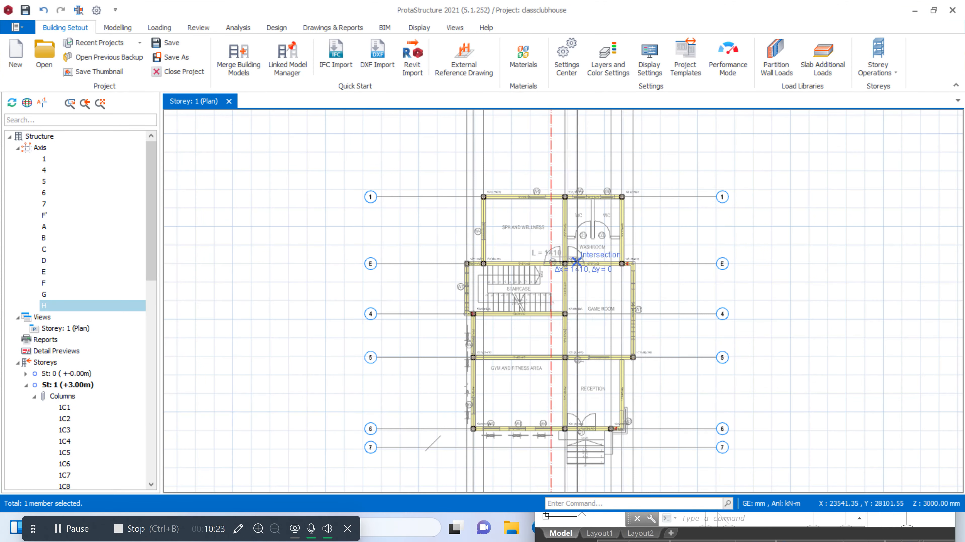
pyautogui.scroll(2, 577, 264)
pyautogui.press('Escape')
pyautogui.scroll(2, 558, 307)
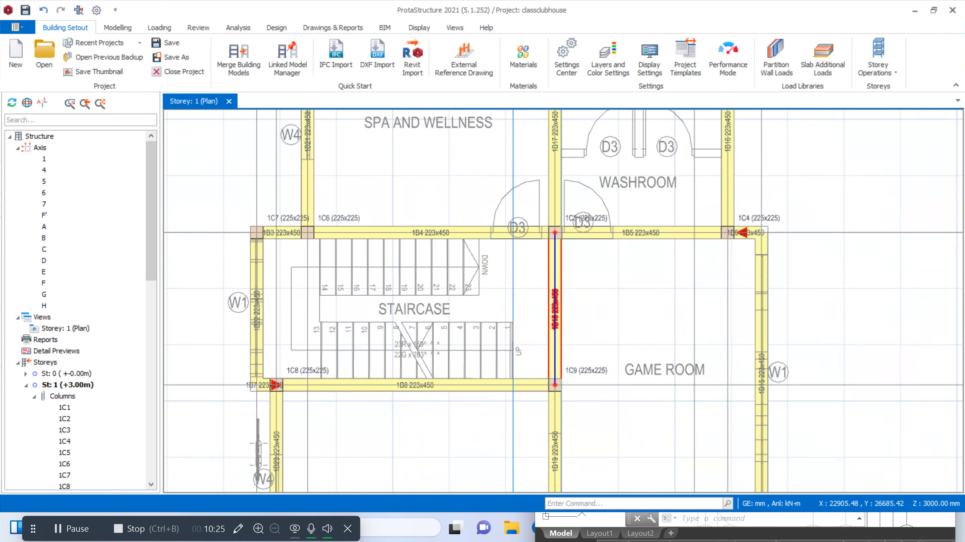
# Select the beam on axis D between axes E and 4, beside the game room
pyautogui.rightClick(560, 309)
pyautogui.click(555, 310)
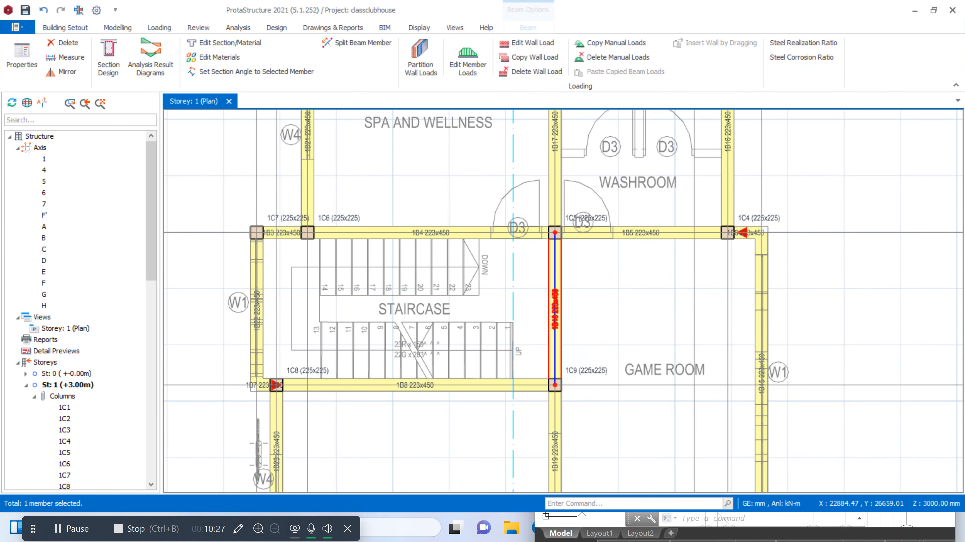
pyautogui.scroll(-5, 555, 310)
pyautogui.scroll(-4, 513, 261)
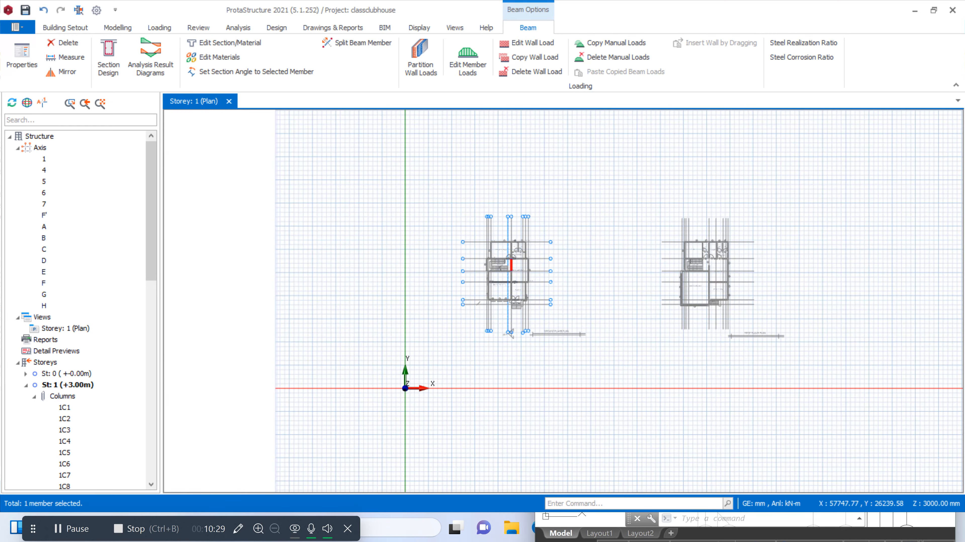
pyautogui.scroll(2, 694, 269)
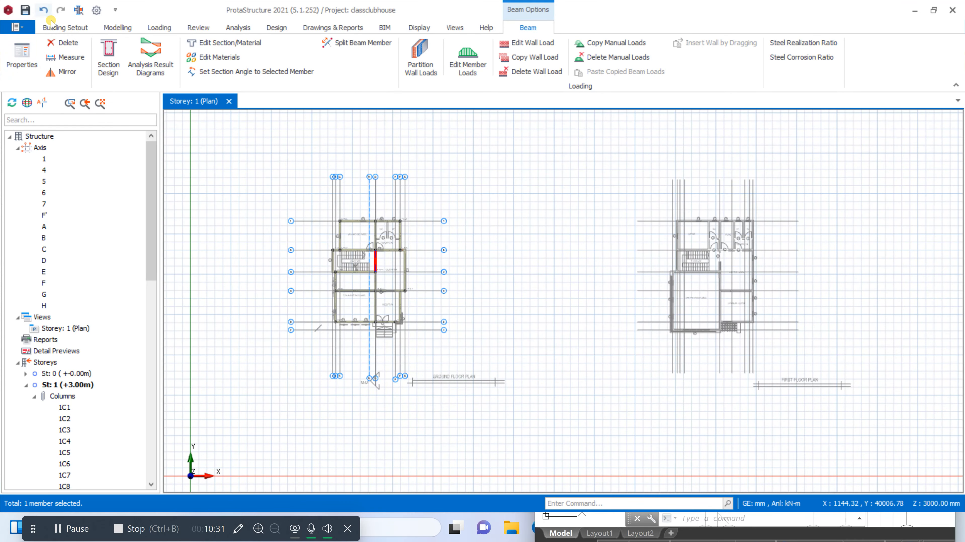
# Start moving the reference drawing again, using the First Floor Plan staircase's lower-left inner wall corner as base point
pyautogui.click(61, 27)
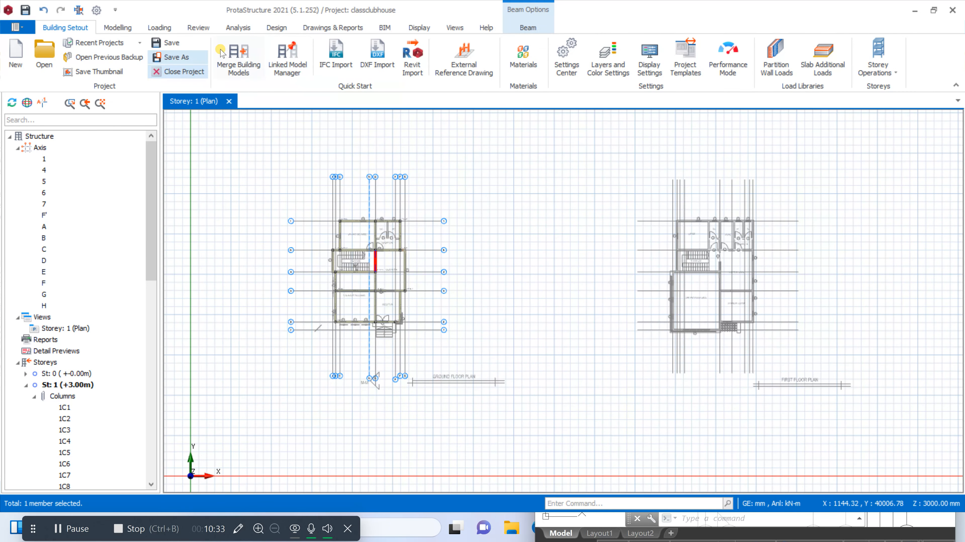
pyautogui.click(463, 79)
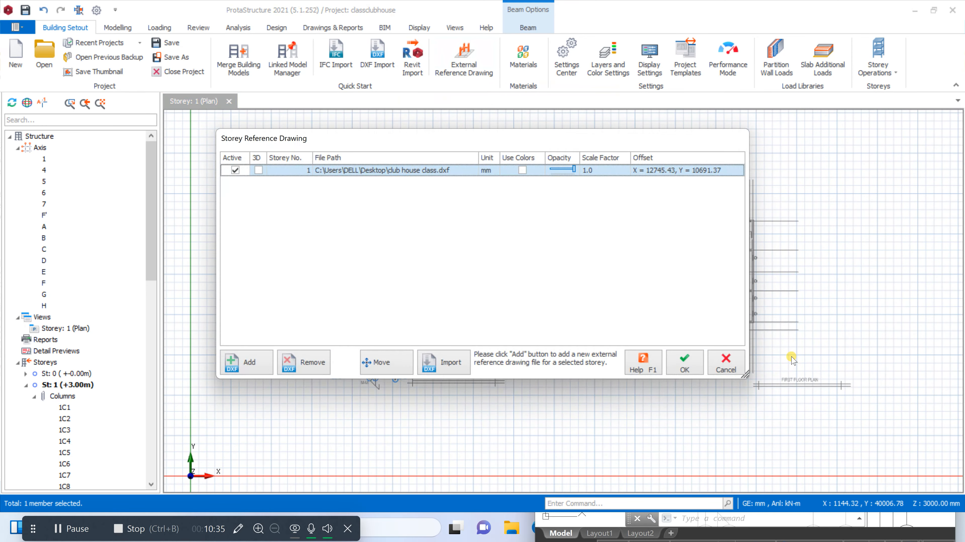
pyautogui.click(406, 363)
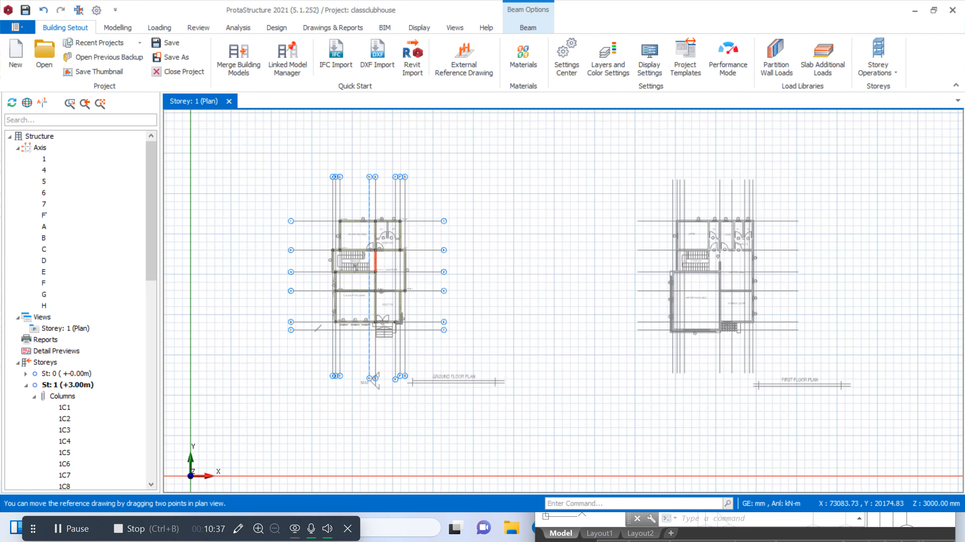
pyautogui.scroll(3, 776, 265)
pyautogui.scroll(-3, 709, 272)
pyautogui.scroll(8, 697, 271)
pyautogui.scroll(-8, 646, 273)
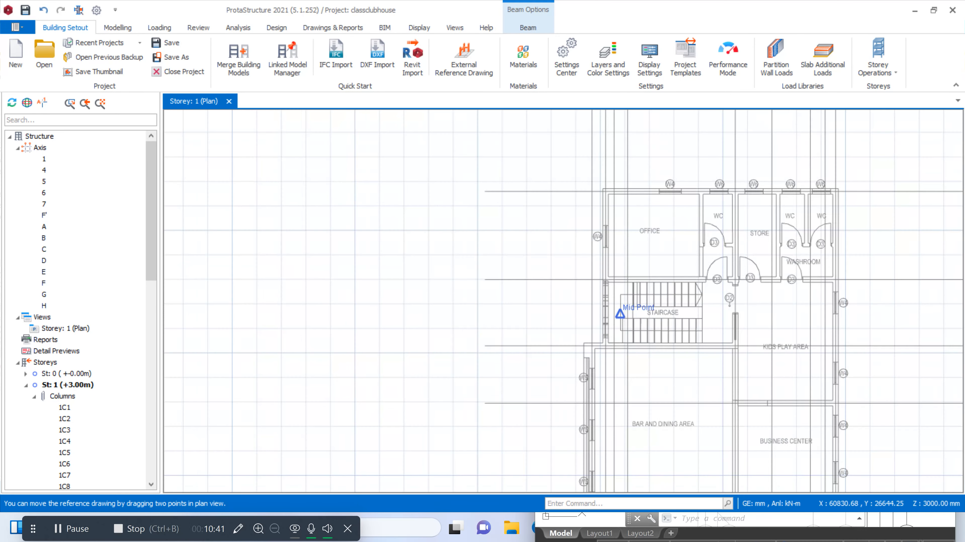
pyautogui.scroll(3, 620, 280)
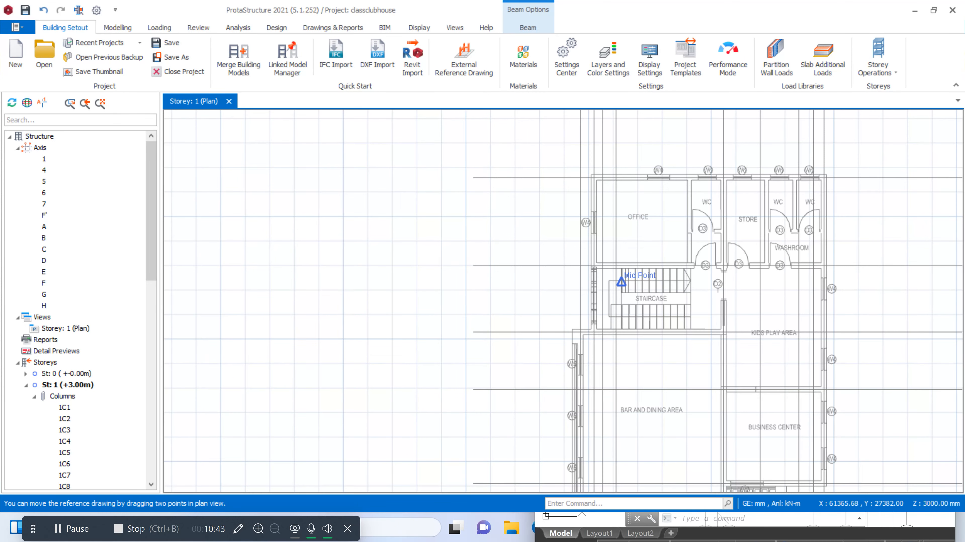
pyautogui.scroll(4, 609, 299)
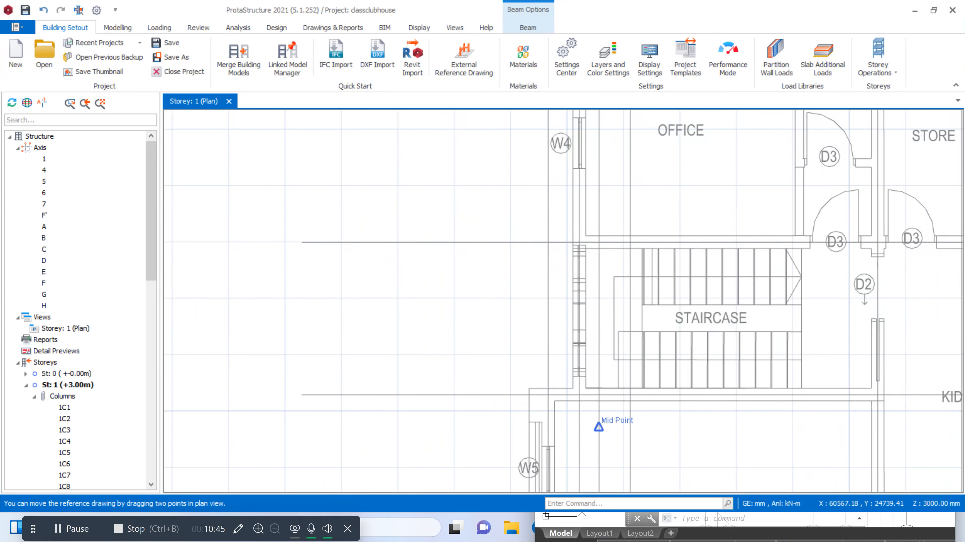
pyautogui.scroll(3, 581, 255)
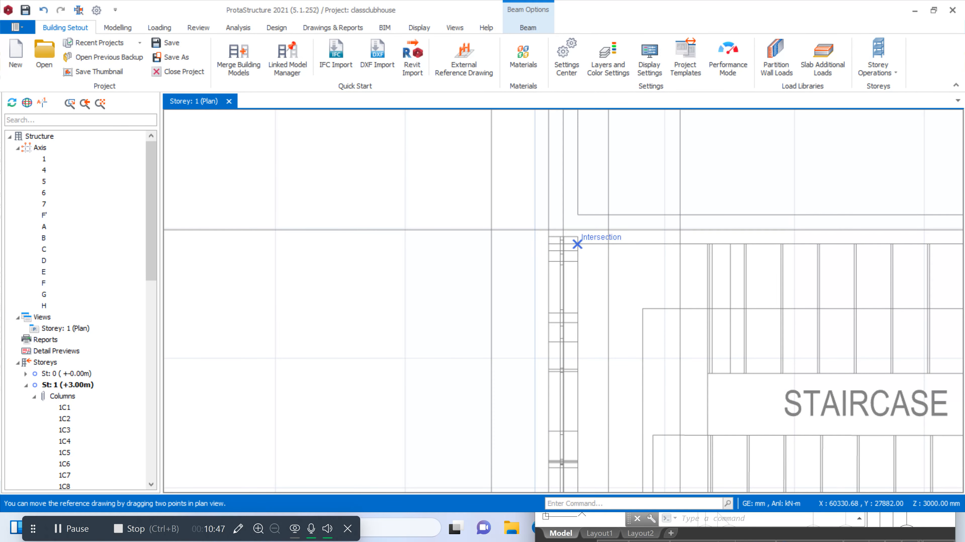
pyautogui.scroll(-2, 577, 244)
pyautogui.scroll(2, 589, 361)
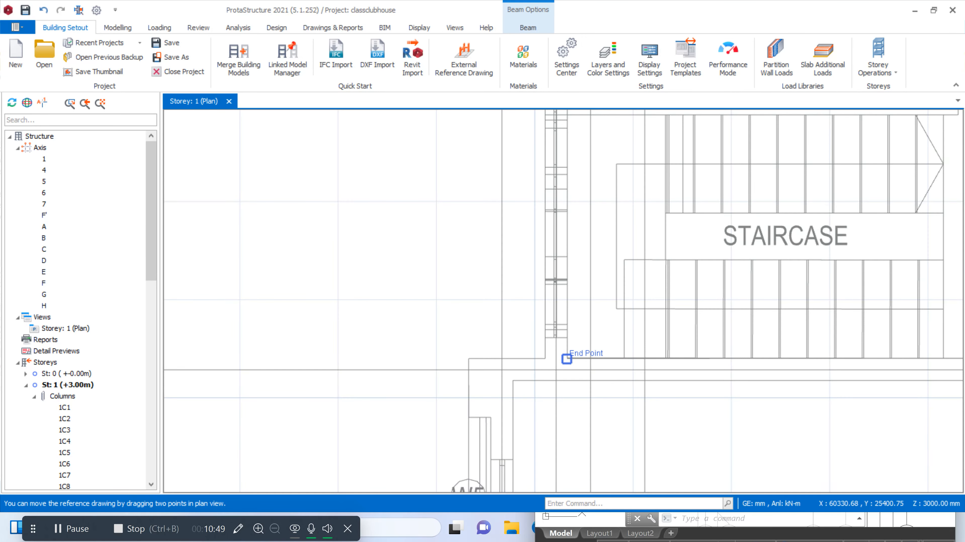
pyautogui.scroll(-5, 645, 359)
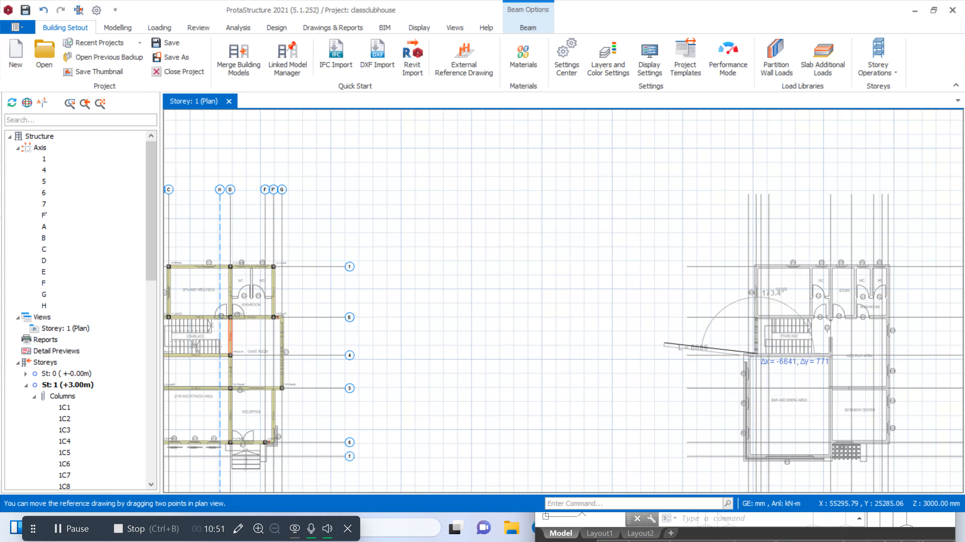
# Place the First Floor Plan's base point on the staircase's inner corner between beams 1B22 and 1B7, and accept the move
pyautogui.scroll(-2, 528, 349)
pyautogui.scroll(8, 530, 342)
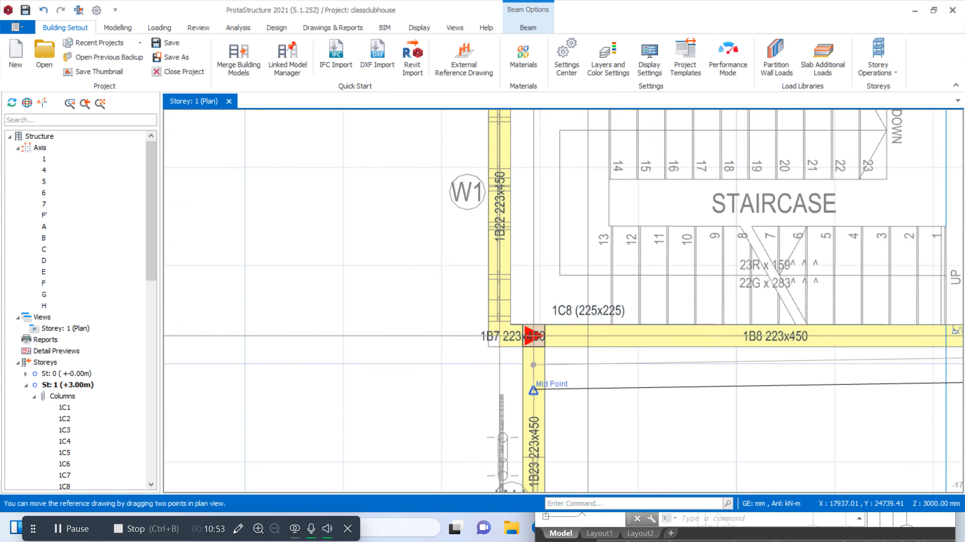
pyautogui.scroll(2, 520, 304)
pyautogui.scroll(7, 515, 328)
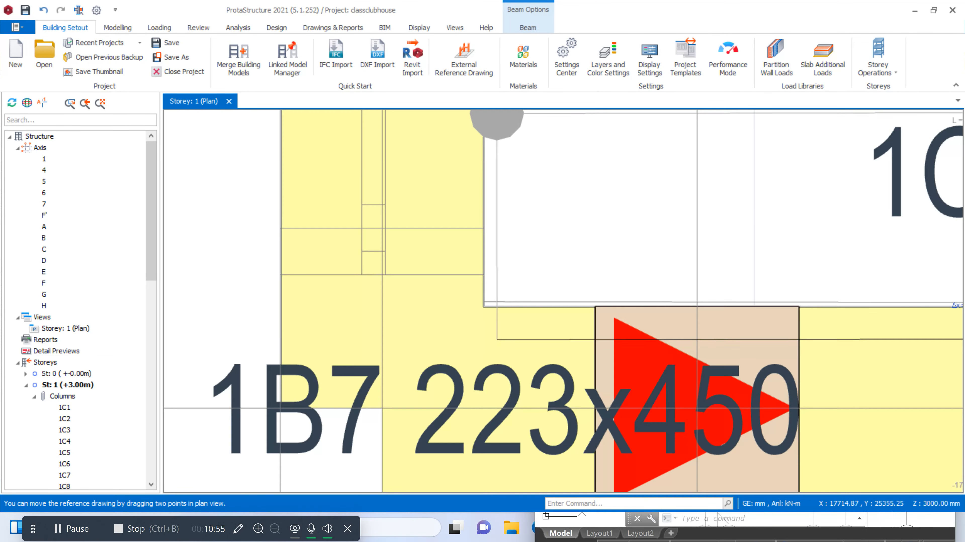
pyautogui.click(481, 300)
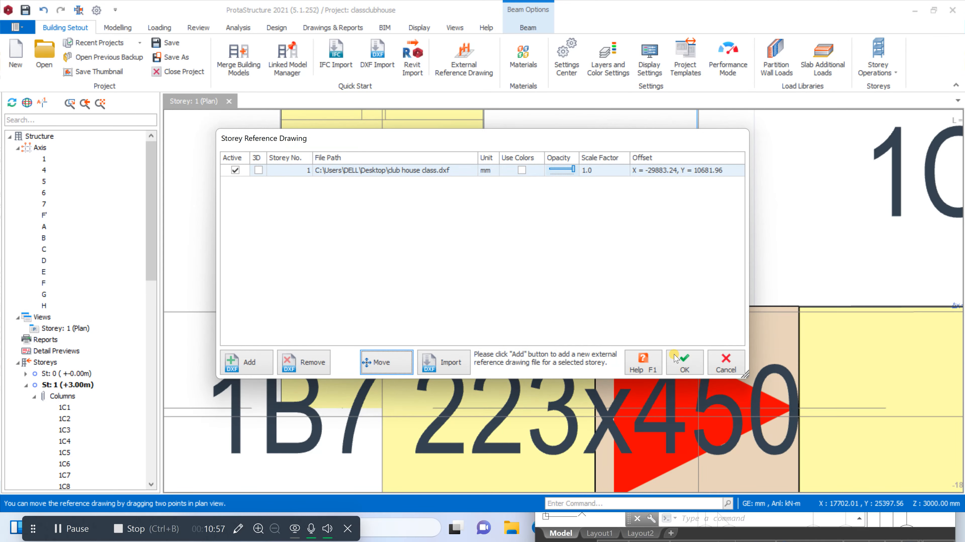
pyautogui.click(683, 363)
pyautogui.scroll(-10, 679, 362)
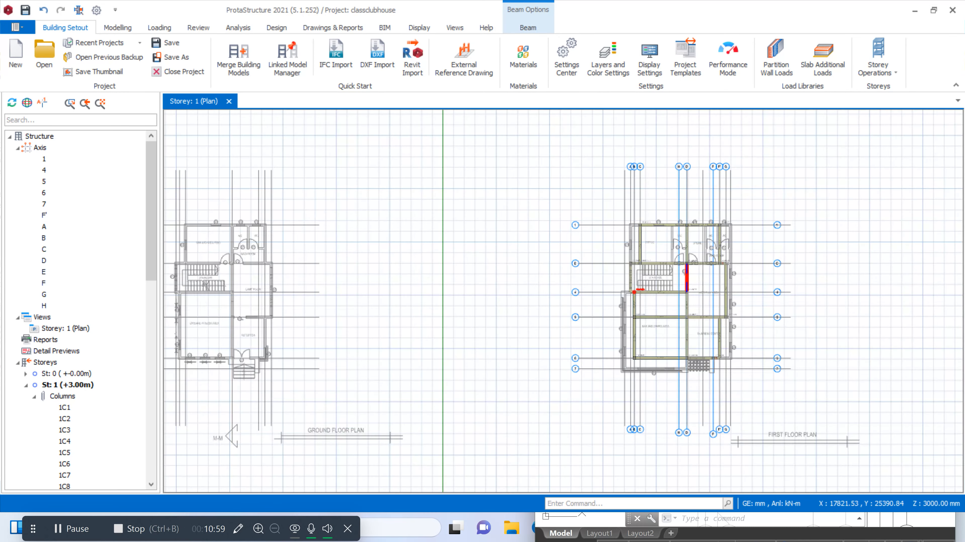
pyautogui.scroll(8, 494, 310)
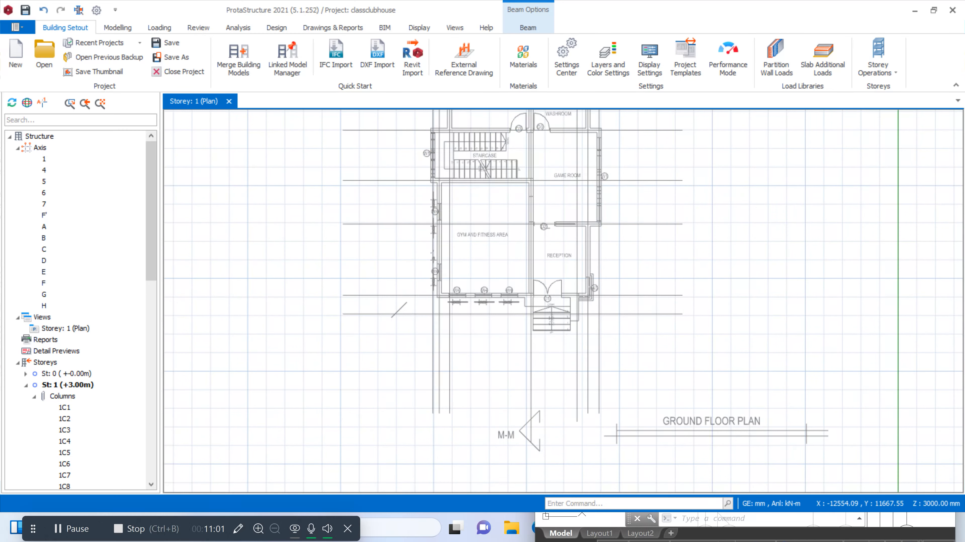
# Offset axis H toward the staircase, to the line at the end of the First Floor Plan's stair steps
pyautogui.scroll(-4, 521, 319)
pyautogui.scroll(6, 793, 285)
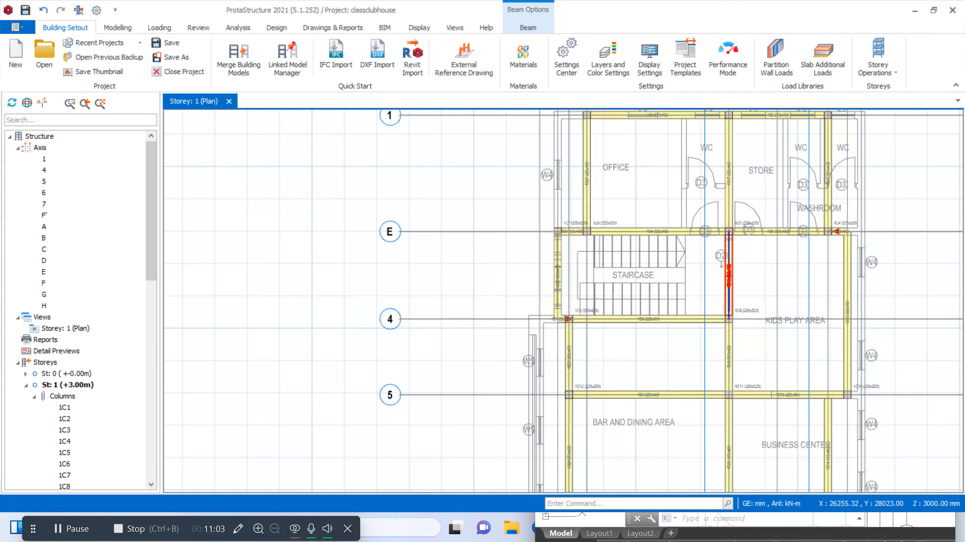
pyautogui.scroll(-3, 690, 323)
pyautogui.scroll(4, 690, 324)
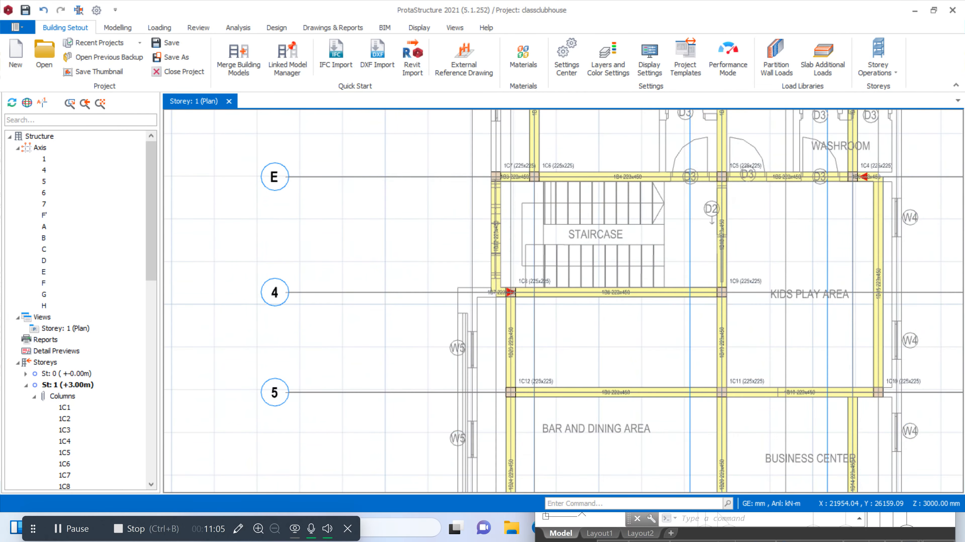
pyautogui.scroll(-3, 690, 323)
pyautogui.scroll(3, 691, 323)
pyautogui.scroll(-3, 689, 266)
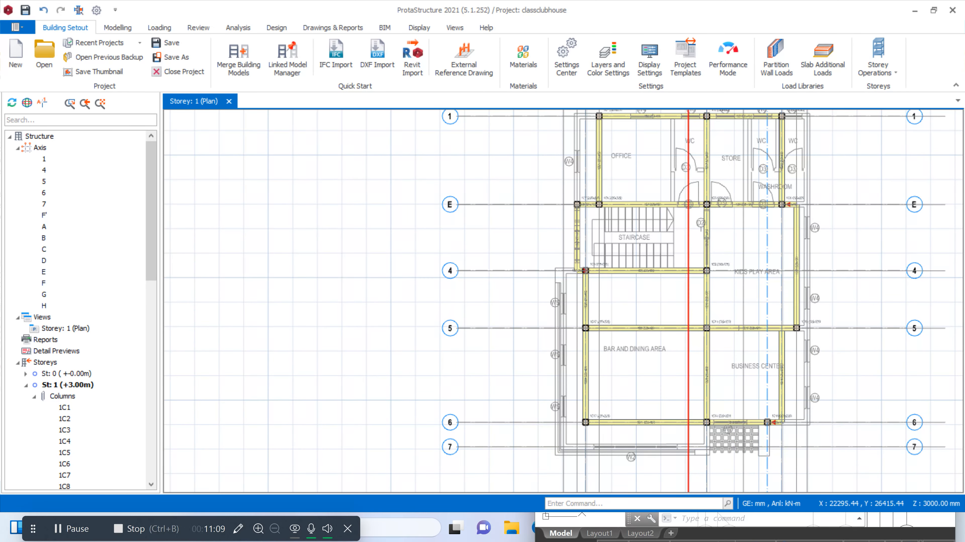
pyautogui.click(688, 249)
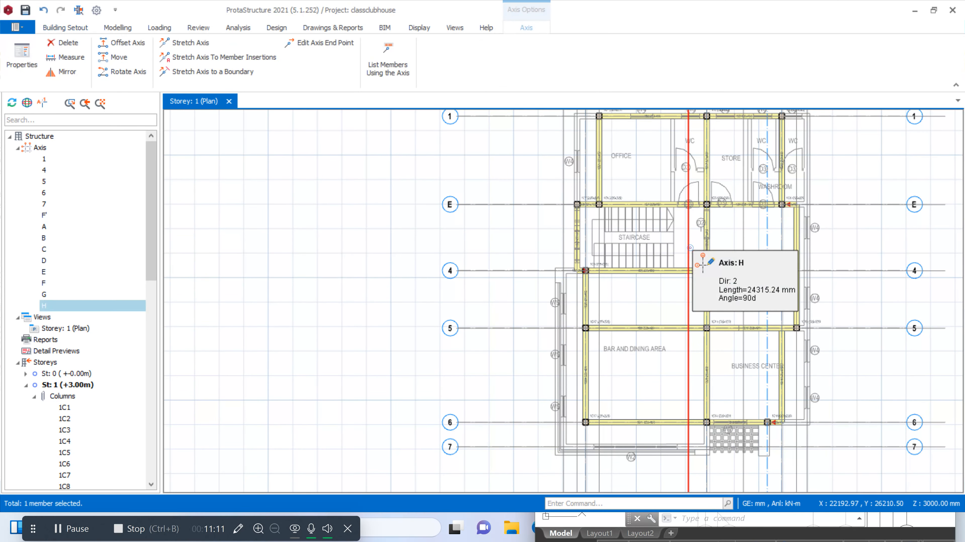
pyautogui.rightClick(689, 249)
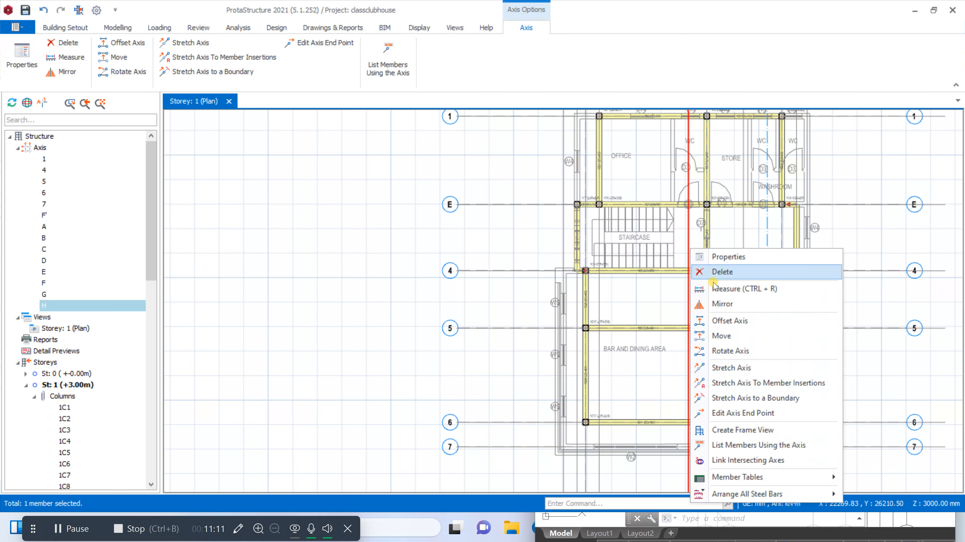
pyautogui.click(729, 321)
pyautogui.scroll(4, 684, 262)
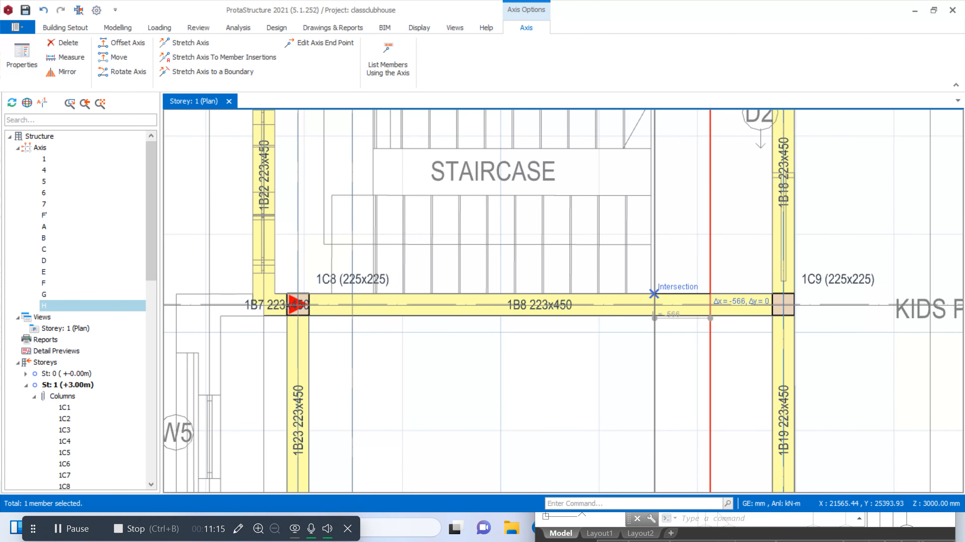
pyautogui.scroll(3, 654, 294)
pyautogui.click(644, 318)
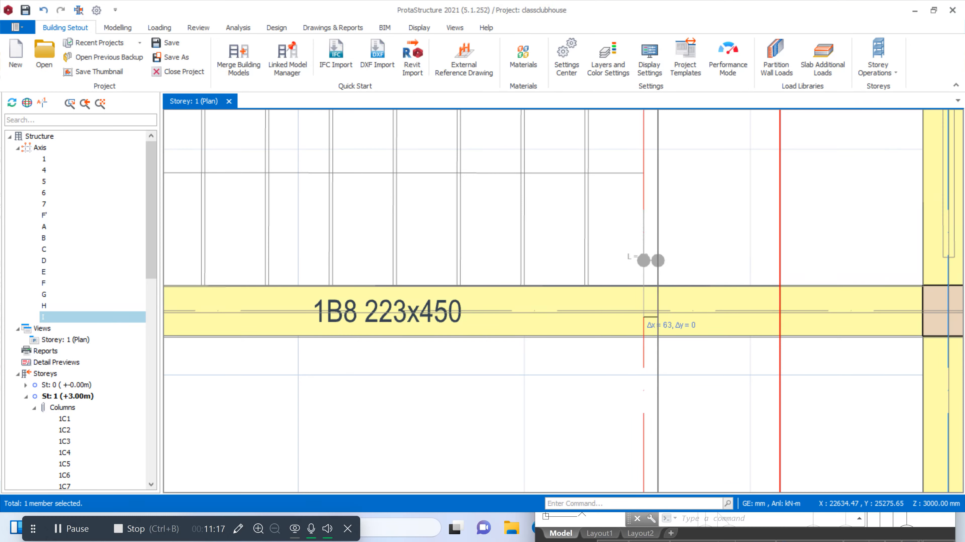
# Delete the original axis H beside the newly offset axis, between axes C and D
pyautogui.scroll(-5, 650, 317)
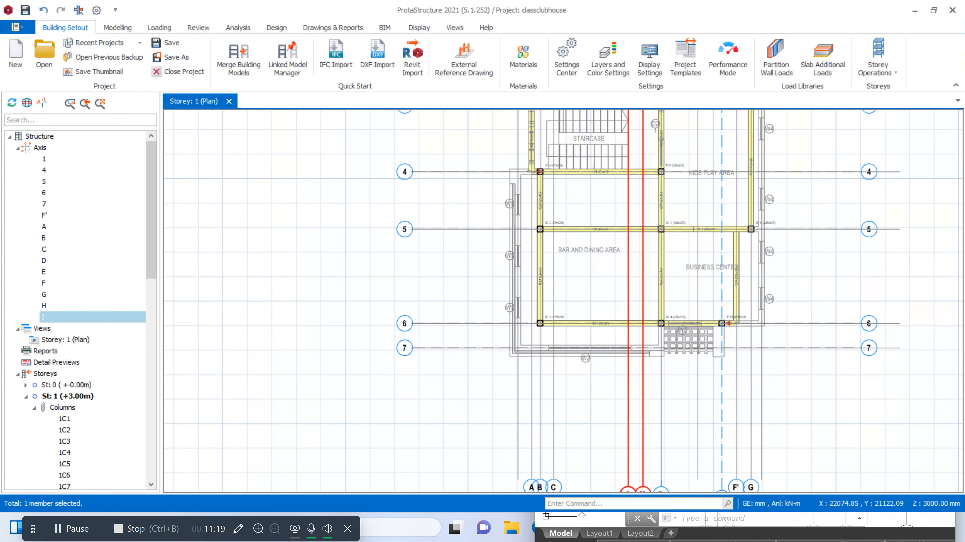
pyautogui.click(642, 269)
pyautogui.press('Delete')
# Relabel the axis between C and D as C' and close its properties
pyautogui.scroll(-4, 627, 250)
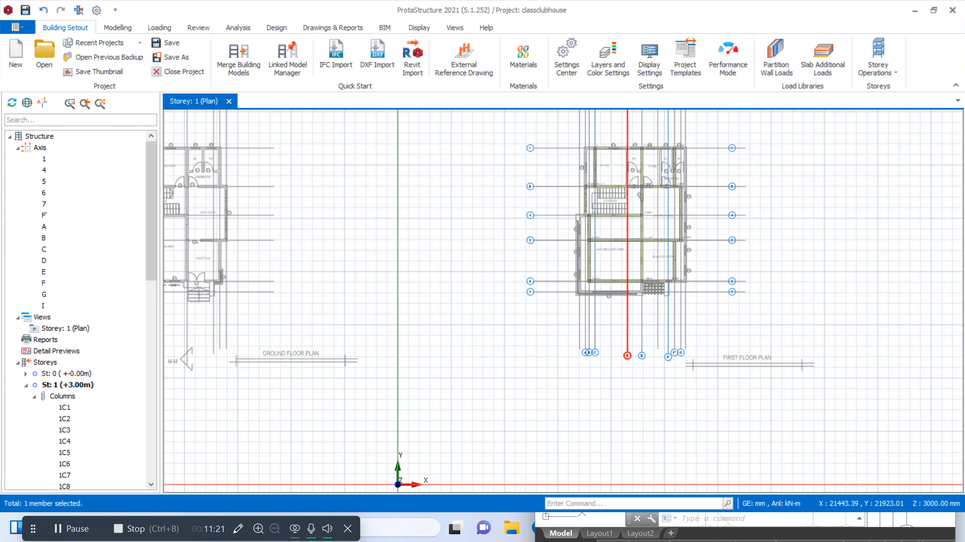
pyautogui.scroll(4, 618, 371)
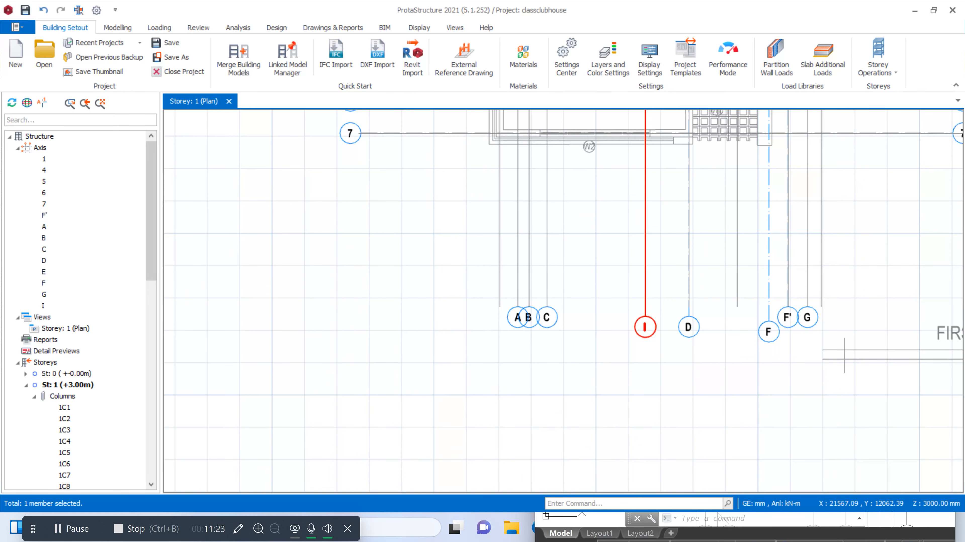
pyautogui.doubleClick(645, 266)
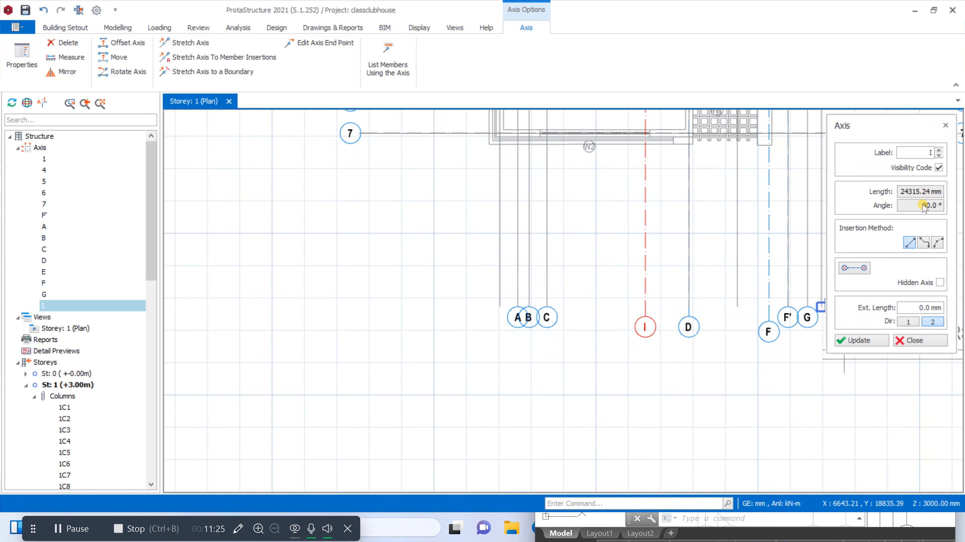
pyautogui.moveTo(910, 153); pyautogui.dragTo(953, 154)
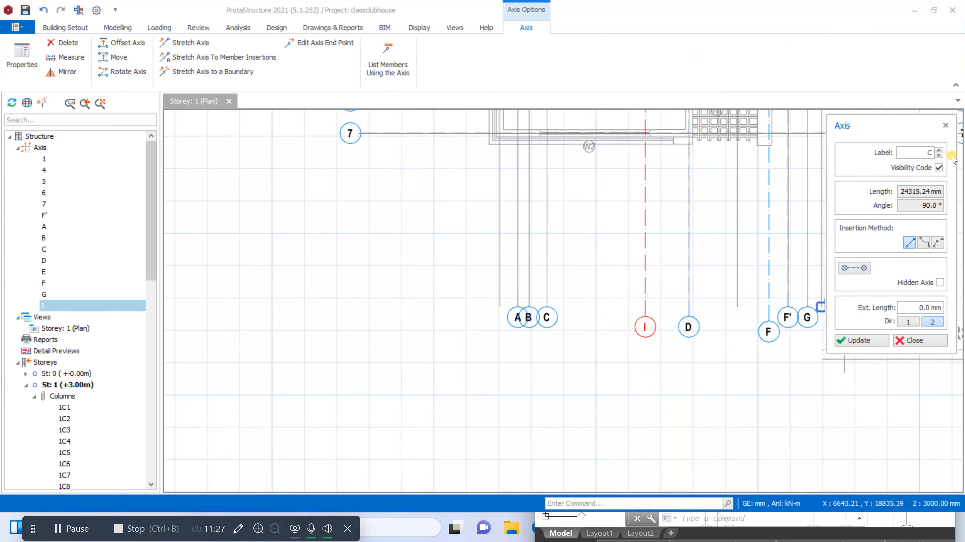
pyautogui.write("C'")
pyautogui.click(862, 340)
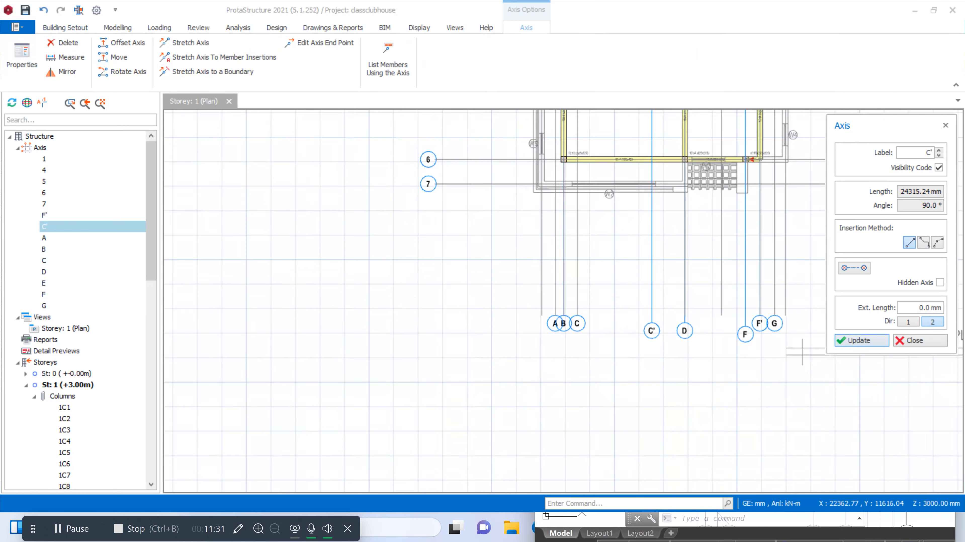
pyautogui.click(916, 340)
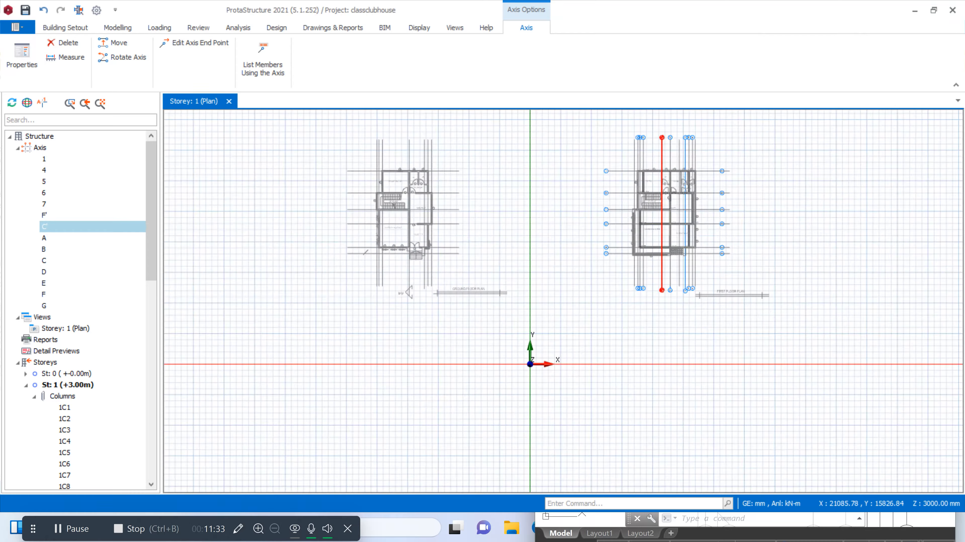
# Examine the first-floor beams and axes around the staircase, kids play area, business center, and bar and dining area
pyautogui.scroll(-2, 650, 195)
pyautogui.scroll(6, 650, 196)
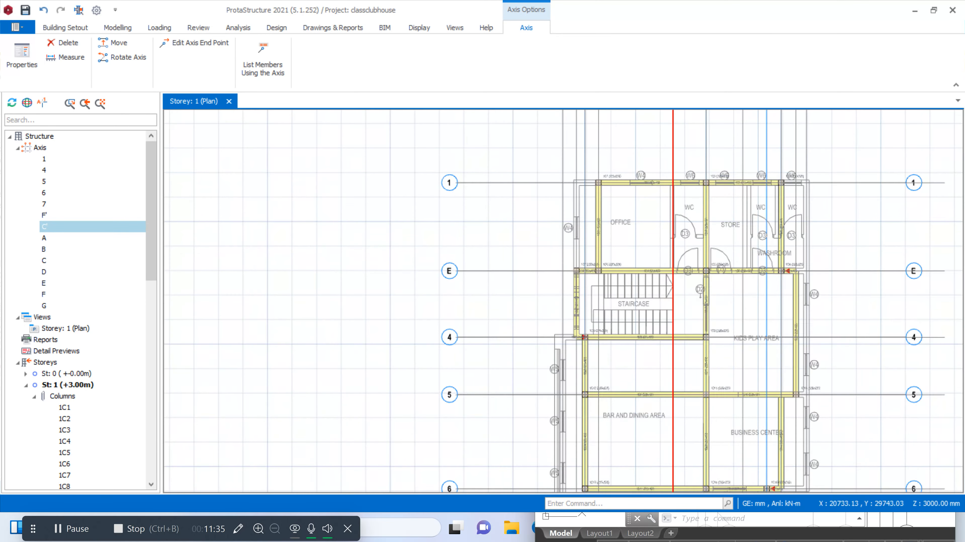
pyautogui.scroll(-3, 724, 166)
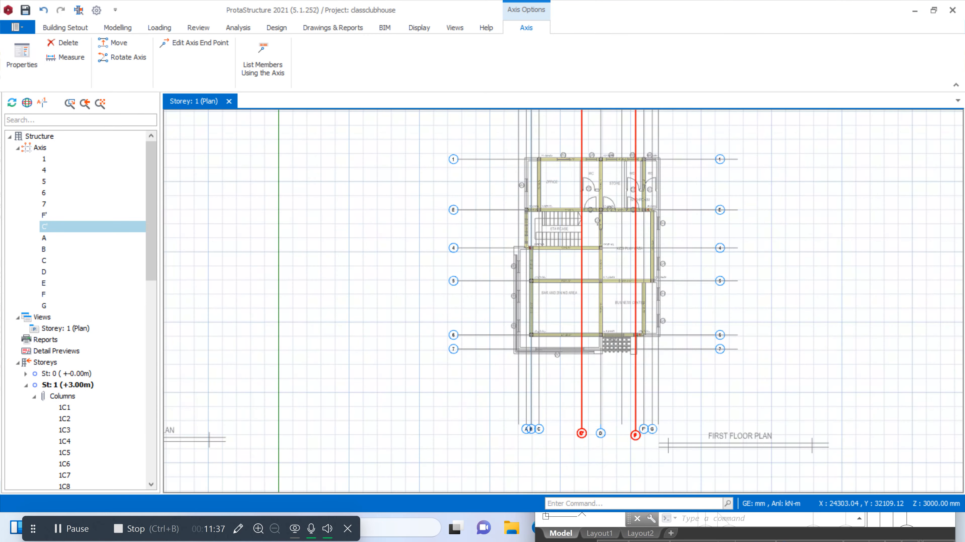
pyautogui.scroll(6, 721, 163)
pyautogui.scroll(-3, 638, 211)
pyautogui.scroll(6, 638, 211)
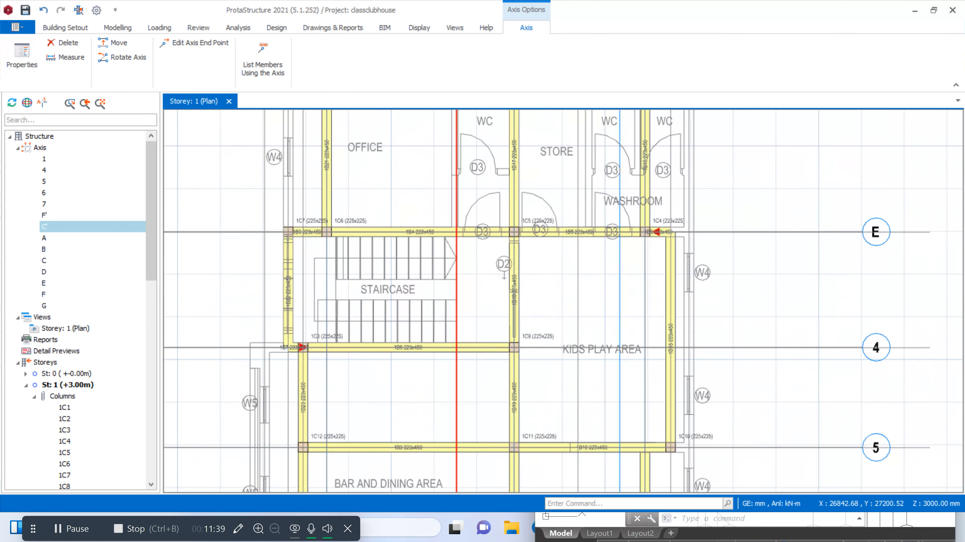
pyautogui.scroll(-3, 638, 211)
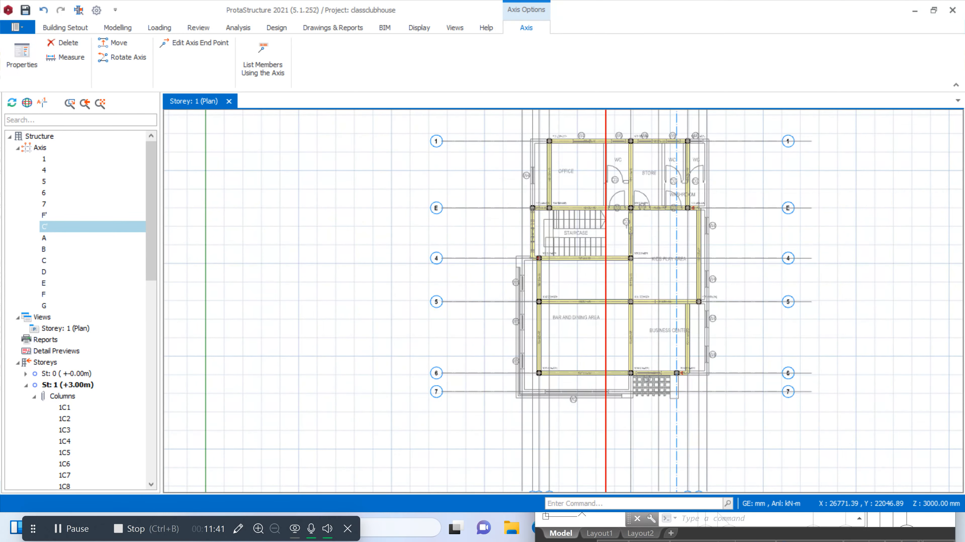
pyautogui.scroll(3, 705, 319)
pyautogui.scroll(-3, 703, 323)
pyautogui.scroll(3, 690, 380)
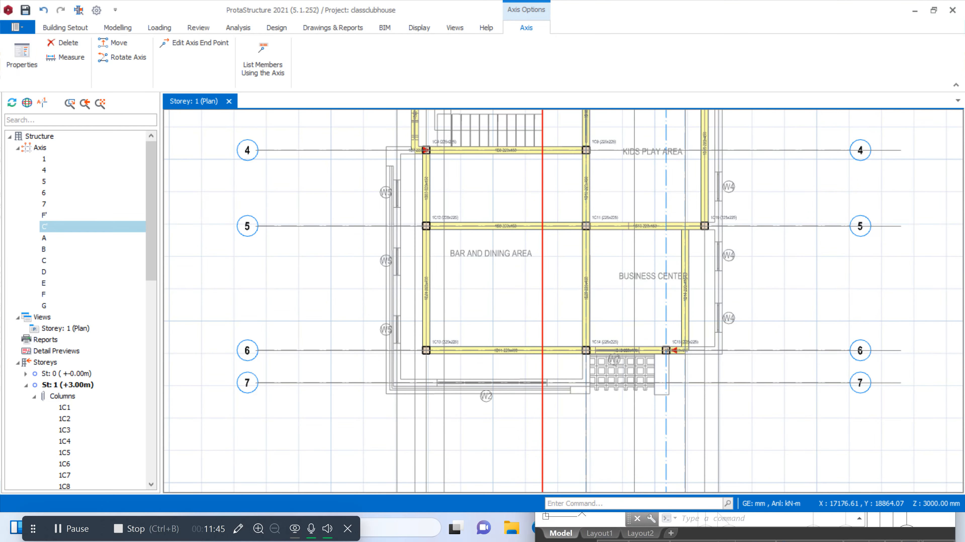
pyautogui.scroll(-3, 418, 209)
pyautogui.scroll(5, 418, 209)
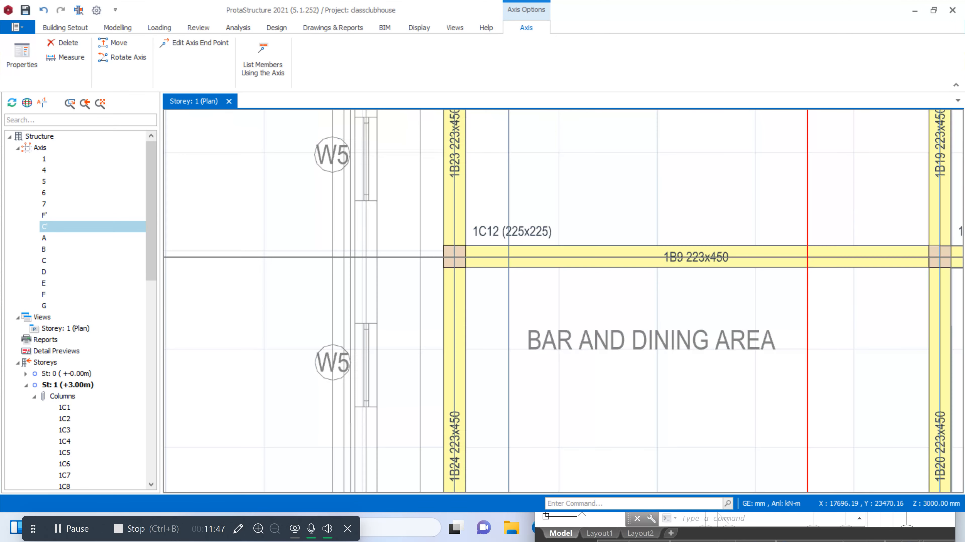
# Open the properties of beam 1B23 on axis B between axes 4 and 5, and inspect the adjoining W5 wall
pyautogui.scroll(-2, 417, 209)
pyautogui.click(468, 206)
pyautogui.rightClick(468, 205)
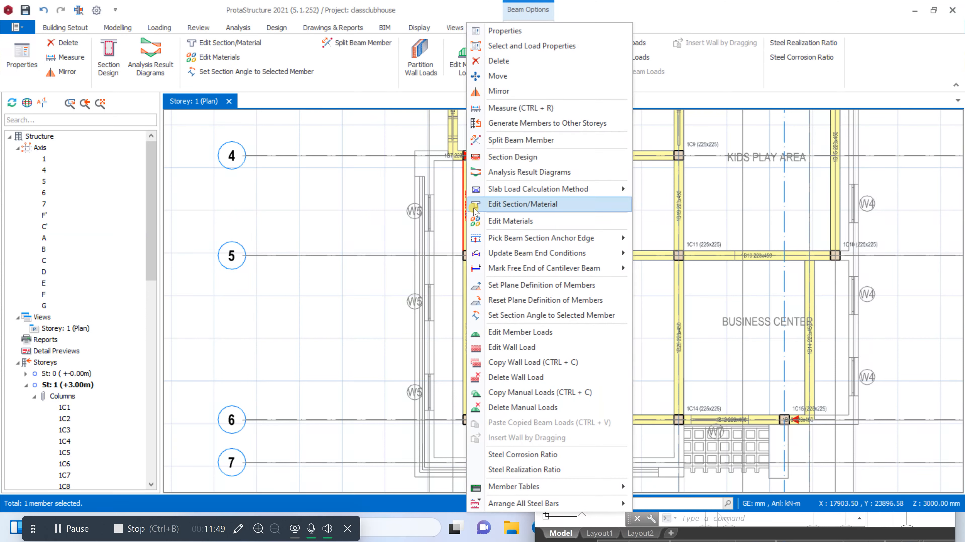
pyautogui.click(518, 32)
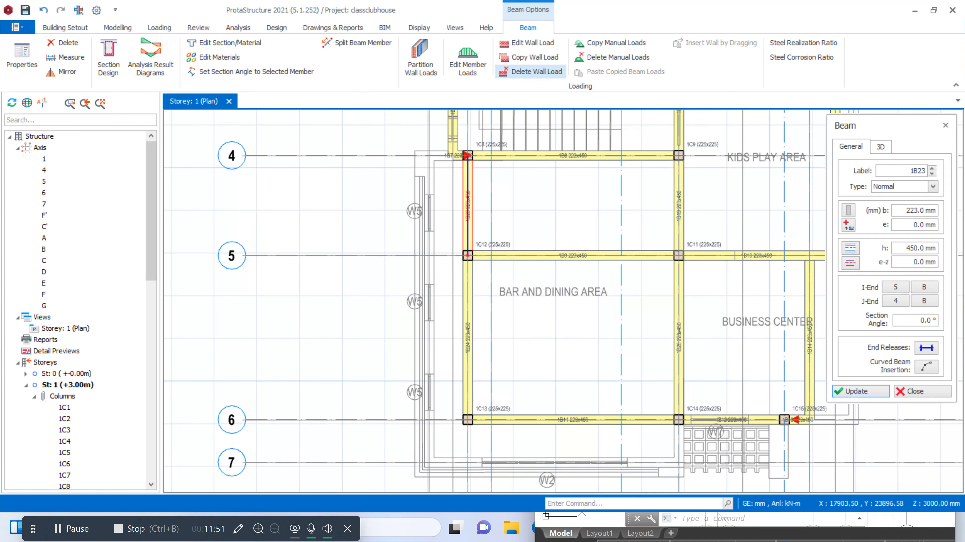
pyautogui.scroll(3, 490, 190)
pyautogui.scroll(-3, 491, 186)
pyautogui.scroll(2, 491, 186)
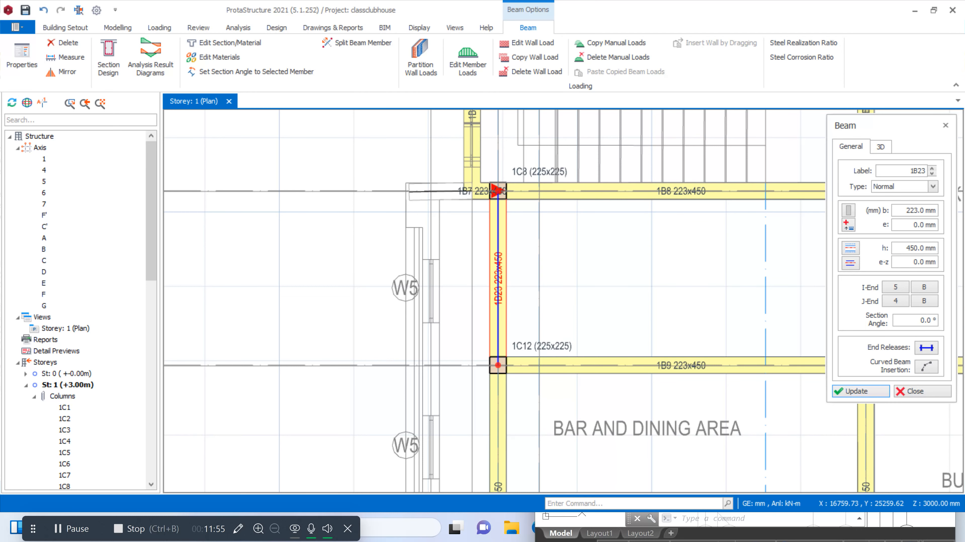
# Try to offset axis A about 552 mm outward, to the end of the reference drawing's outermost grid line
pyautogui.scroll(-5, 496, 190)
pyautogui.scroll(4, 460, 164)
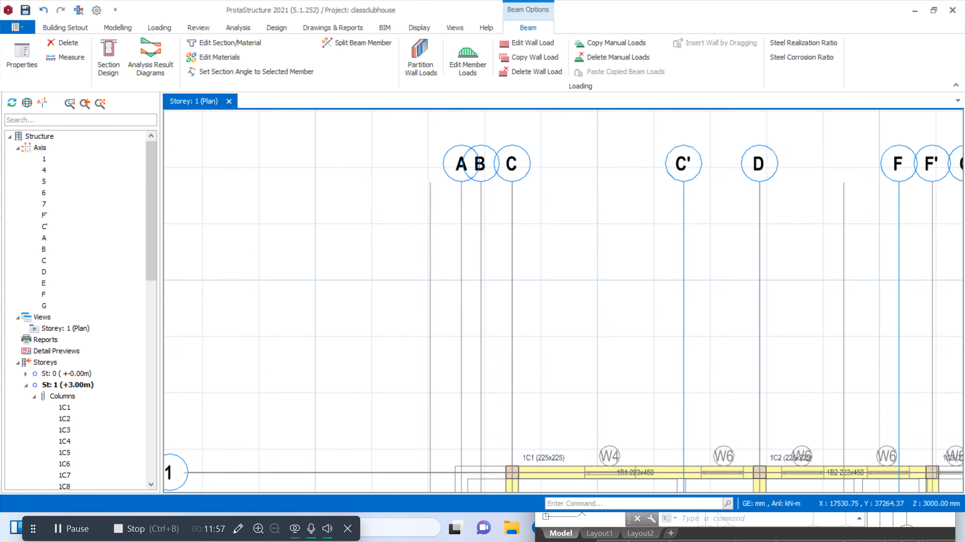
pyautogui.rightClick(454, 182)
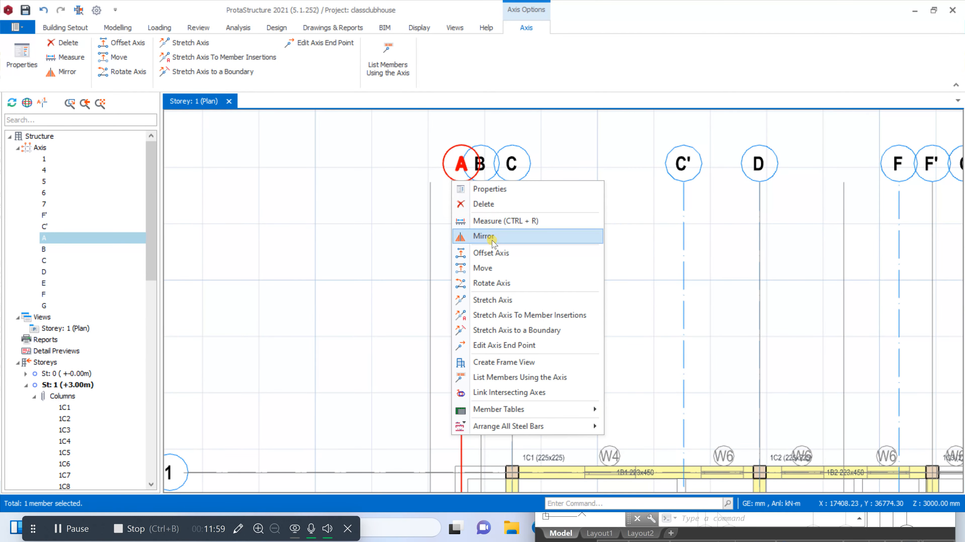
pyautogui.click(492, 253)
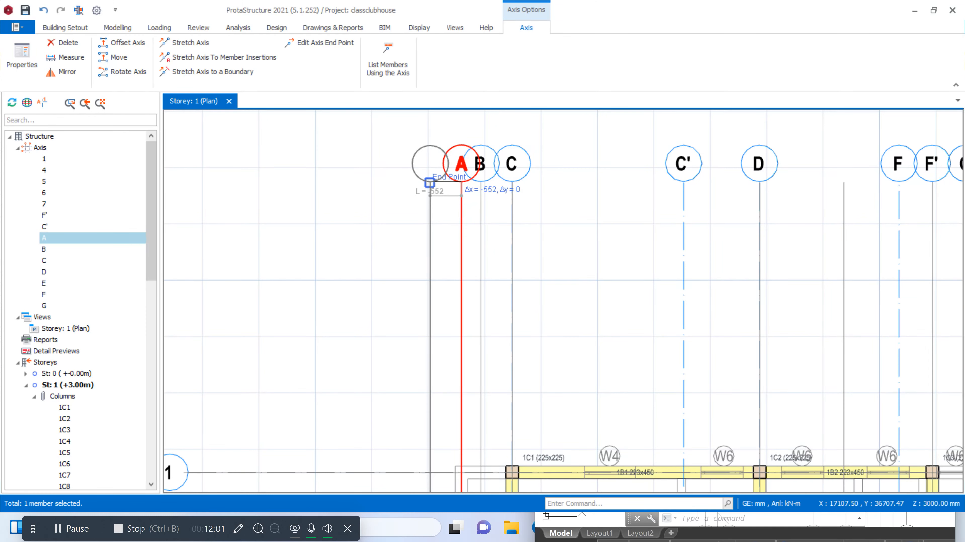
pyautogui.click(434, 183)
pyautogui.scroll(2, 434, 182)
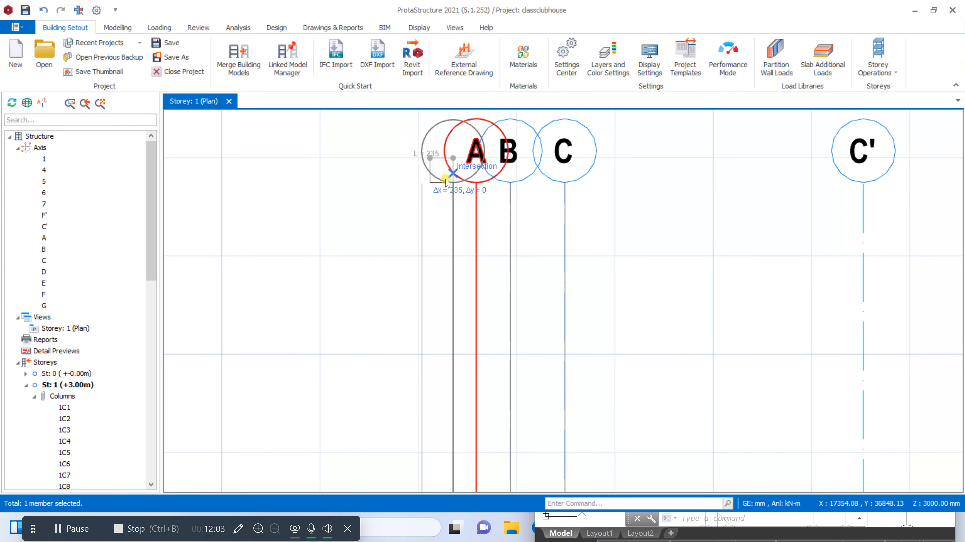
pyautogui.scroll(4, 420, 186)
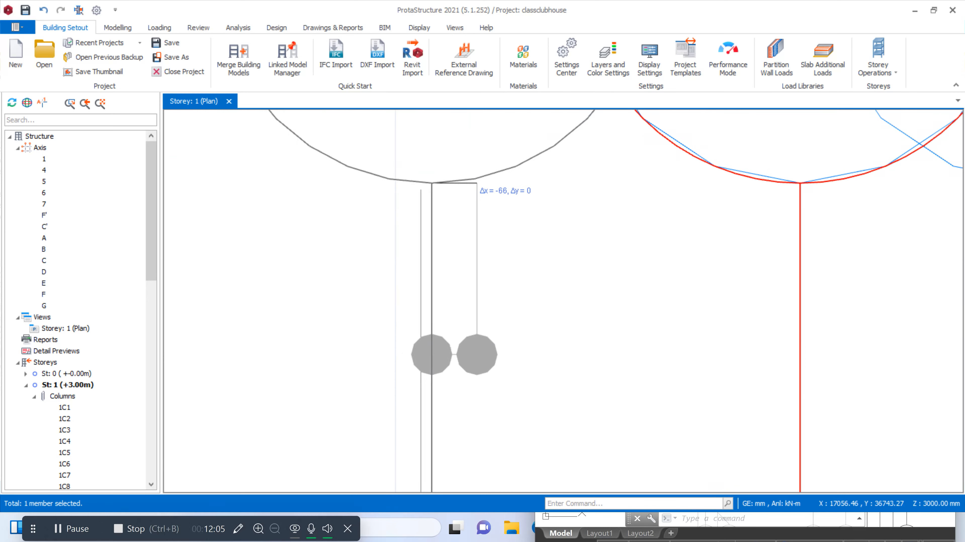
pyautogui.click(420, 190)
pyautogui.scroll(-5, 441, 226)
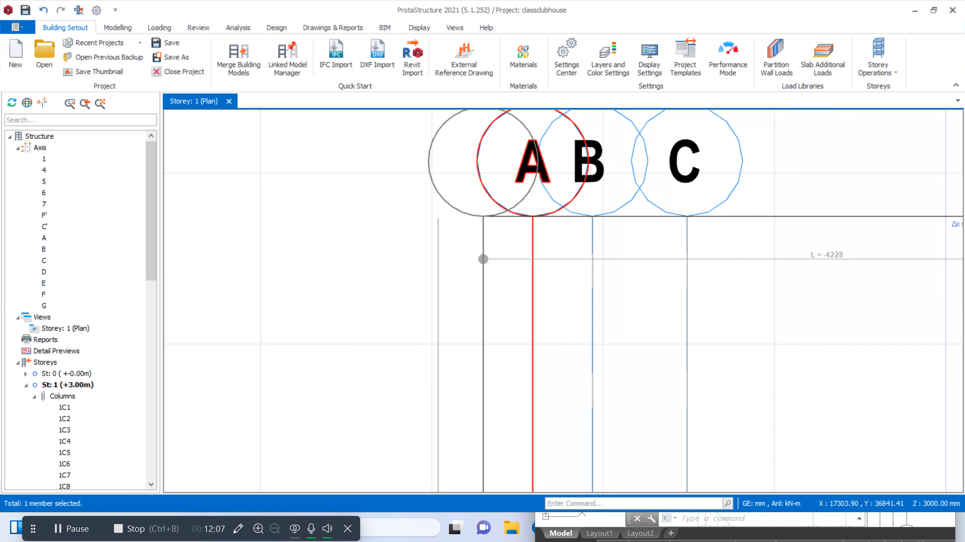
pyautogui.scroll(1, 444, 222)
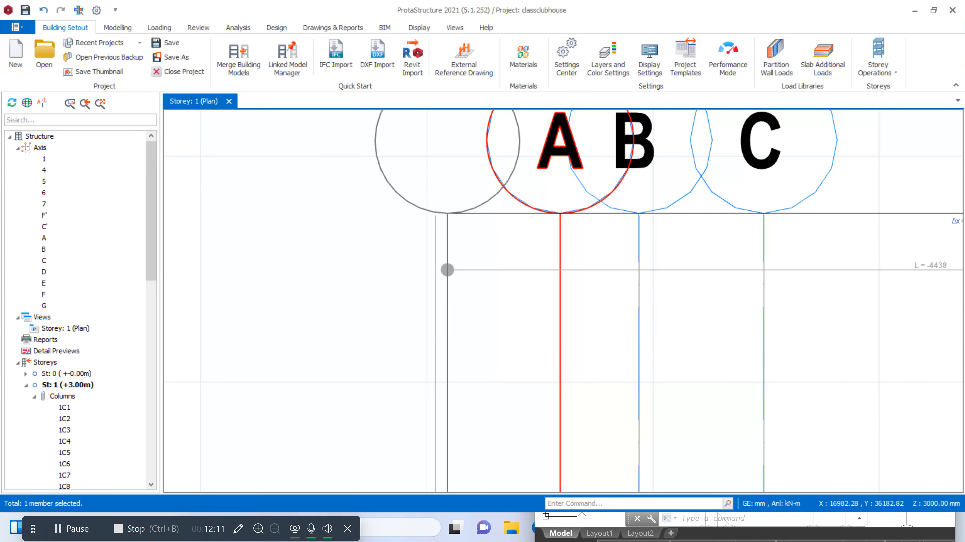
pyautogui.scroll(-4, 493, 266)
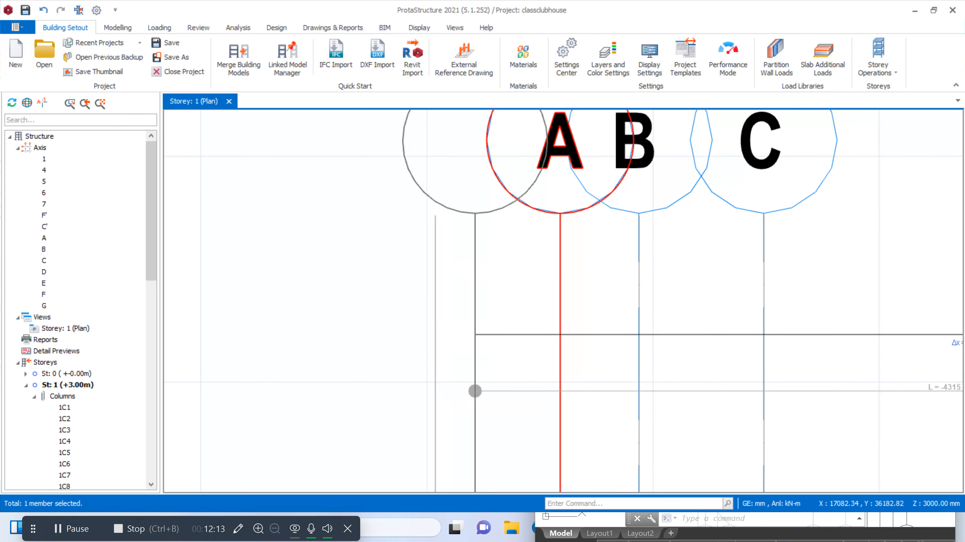
# Restart the offset of axis A and place the new axis about 552 mm outward, on the outermost reference grid line
pyautogui.click(539, 251)
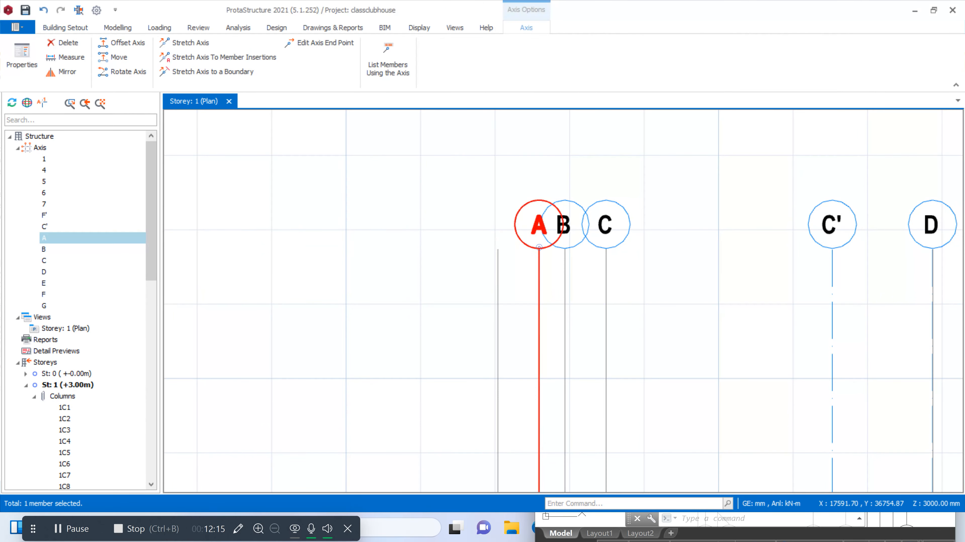
pyautogui.rightClick(539, 249)
pyautogui.click(588, 319)
pyautogui.scroll(6, 499, 204)
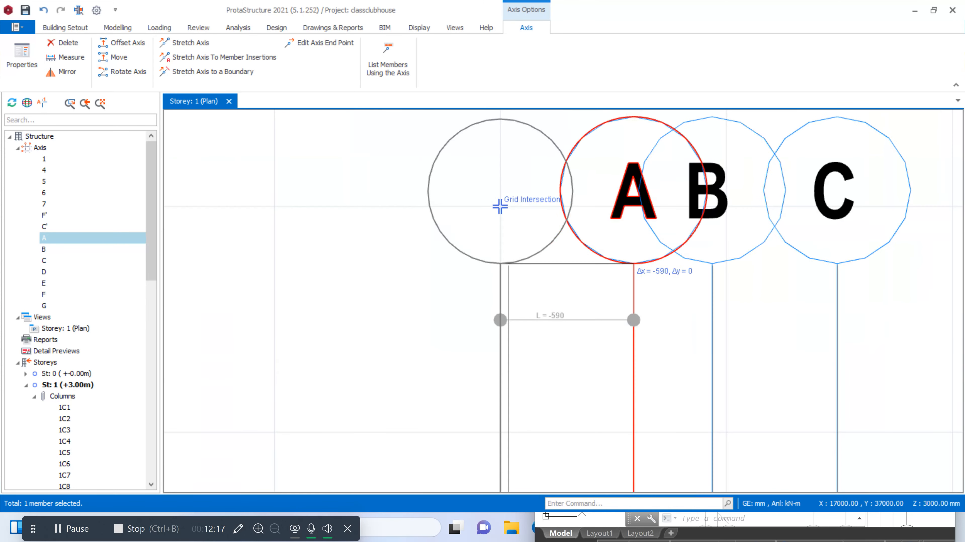
pyautogui.click(496, 284)
# Relabel the new outermost axis beside axis A as A' and close its properties
pyautogui.scroll(-5, 564, 199)
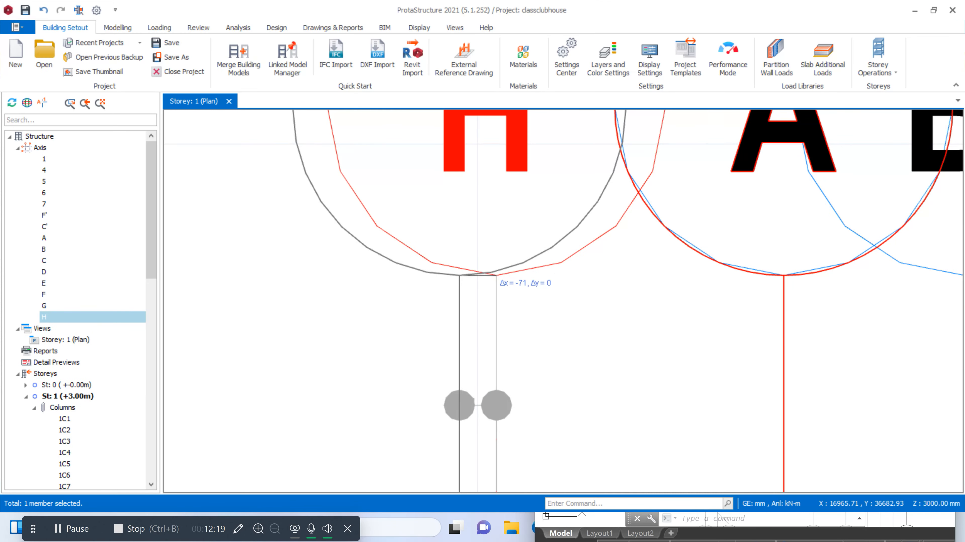
pyautogui.click(565, 199)
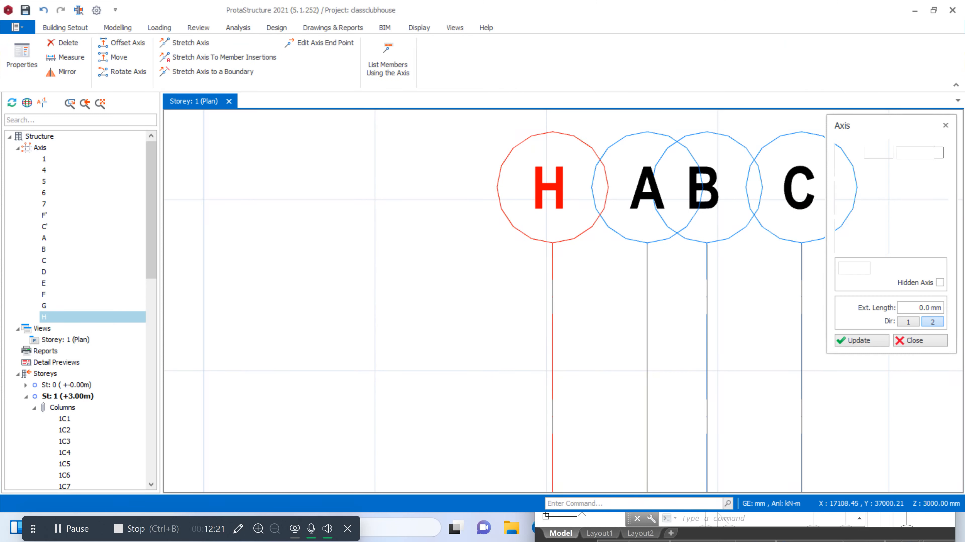
pyautogui.moveTo(922, 153); pyautogui.dragTo(949, 158)
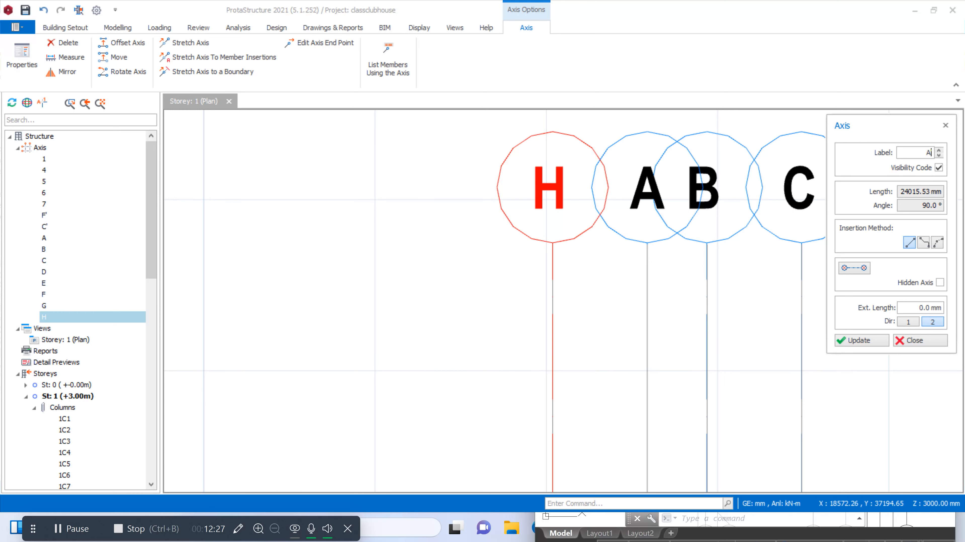
pyautogui.click(860, 340)
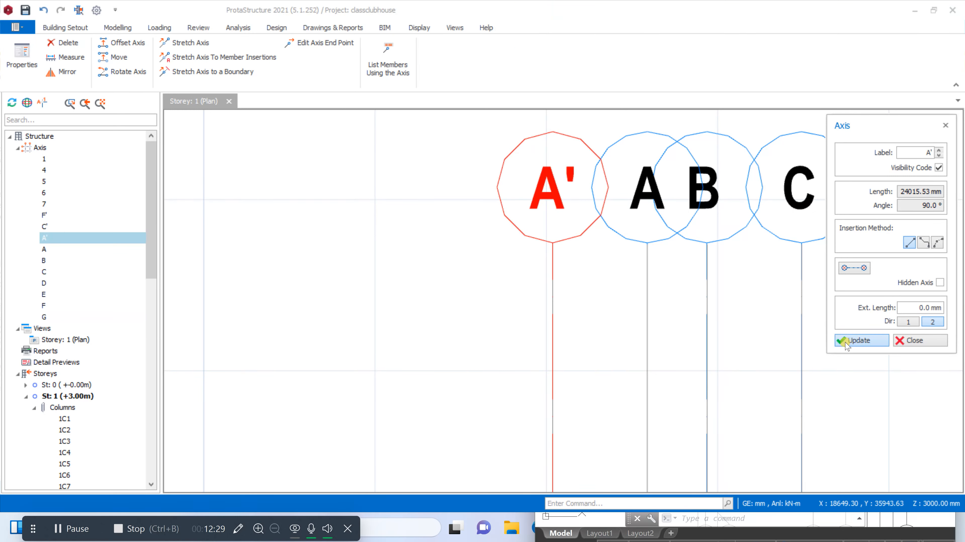
pyautogui.scroll(-10, 569, 182)
pyautogui.scroll(3, 581, 207)
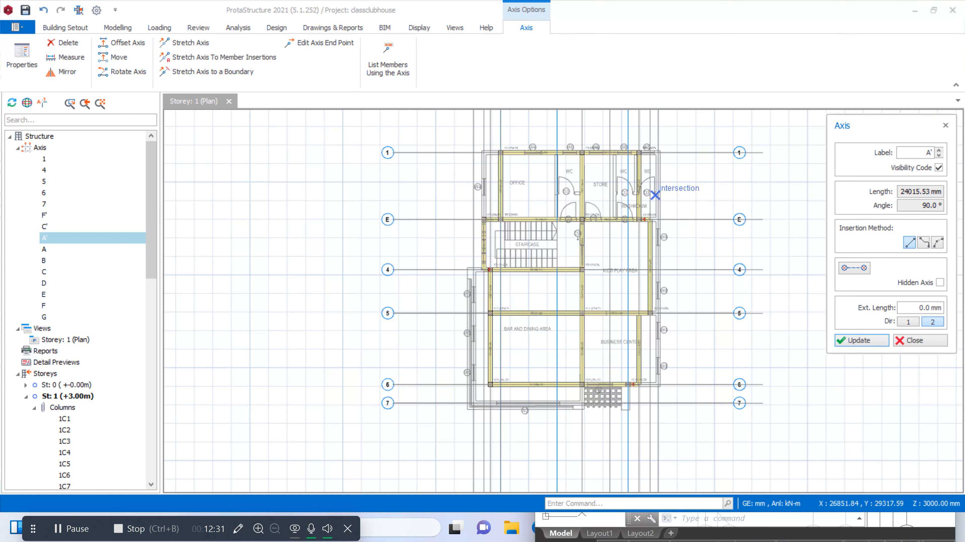
pyautogui.scroll(-3, 656, 202)
pyautogui.press('Escape')
# Offset axis G about 428 mm outward, placing the new axis on the end of the outermost reference grid line
pyautogui.scroll(6, 669, 133)
pyautogui.click(615, 205)
pyautogui.scroll(-2, 618, 205)
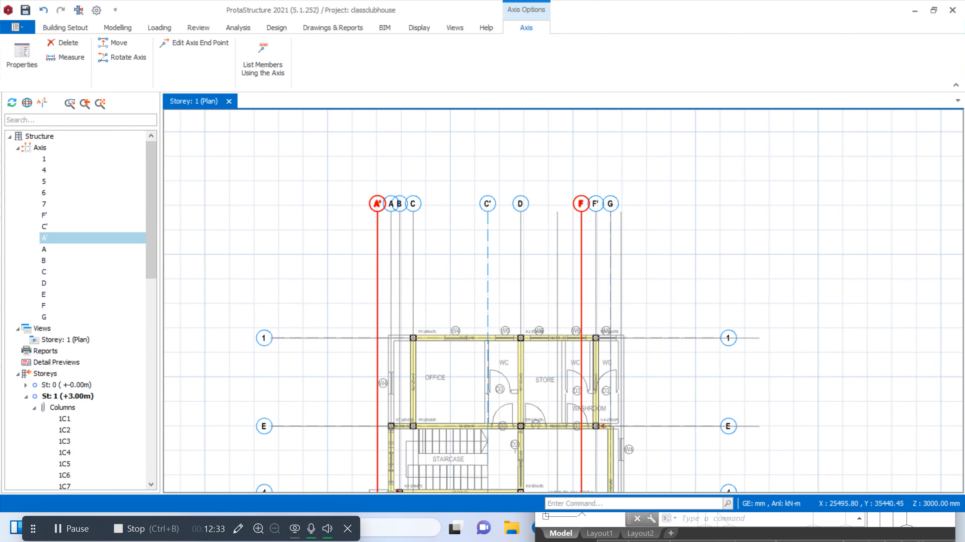
pyautogui.scroll(-2, 618, 207)
pyautogui.scroll(4, 618, 208)
pyautogui.rightClick(621, 213)
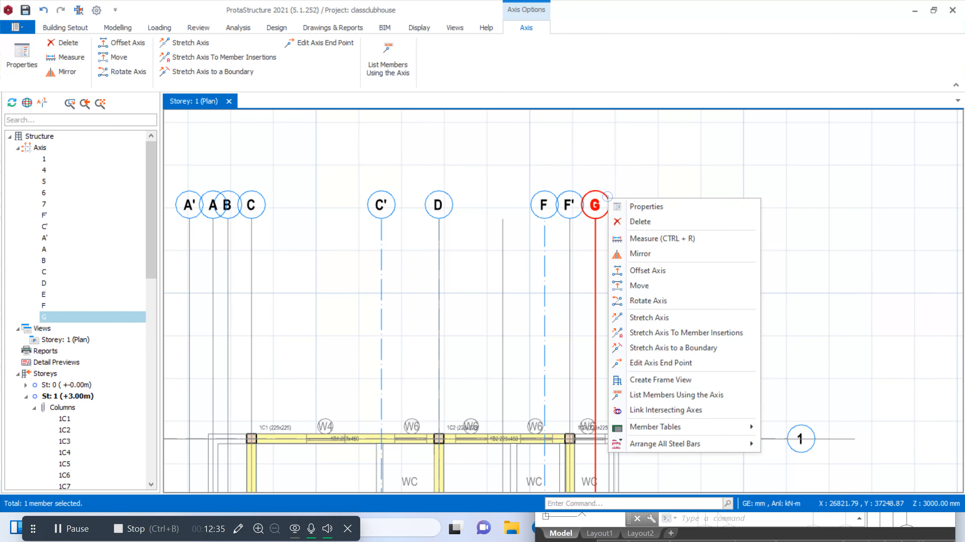
pyautogui.click(639, 270)
pyautogui.scroll(5, 638, 270)
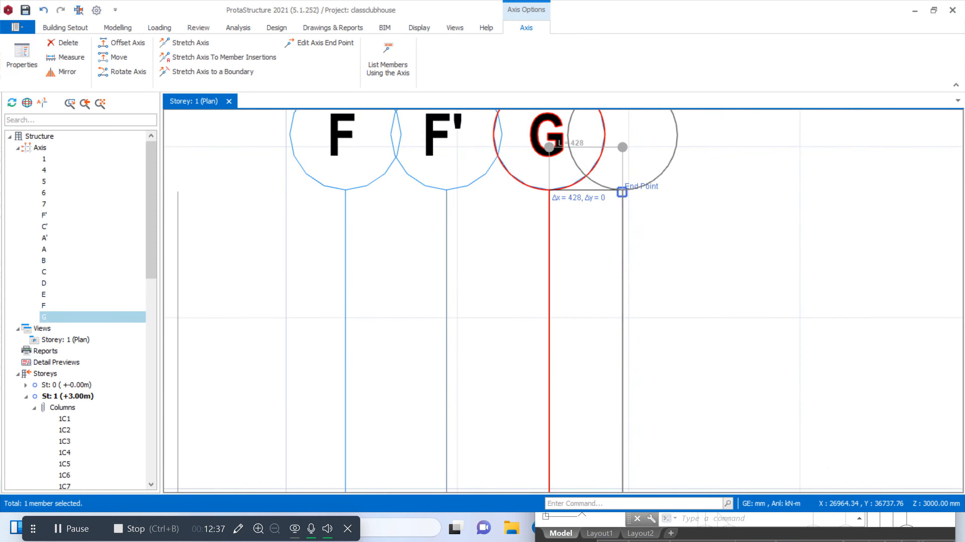
pyautogui.click(616, 180)
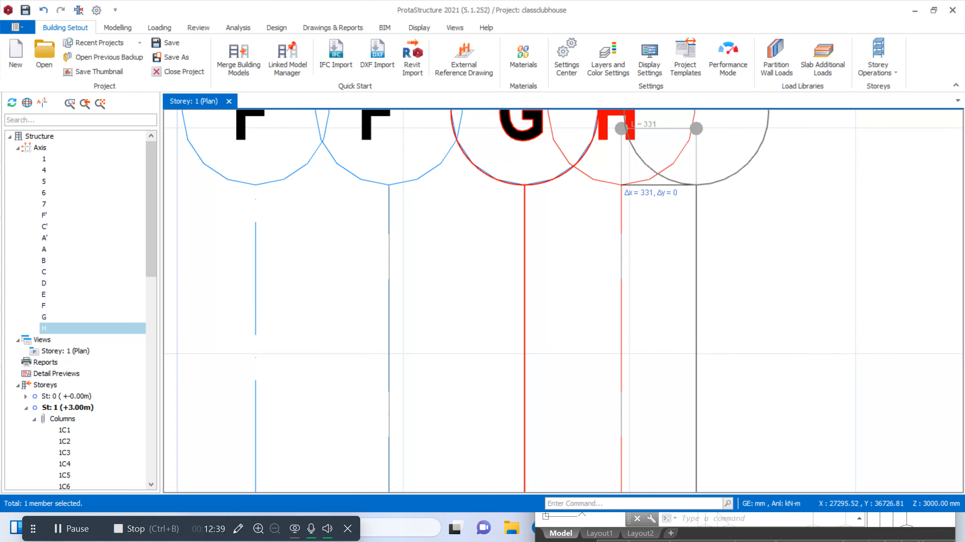
pyautogui.scroll(-6, 620, 182)
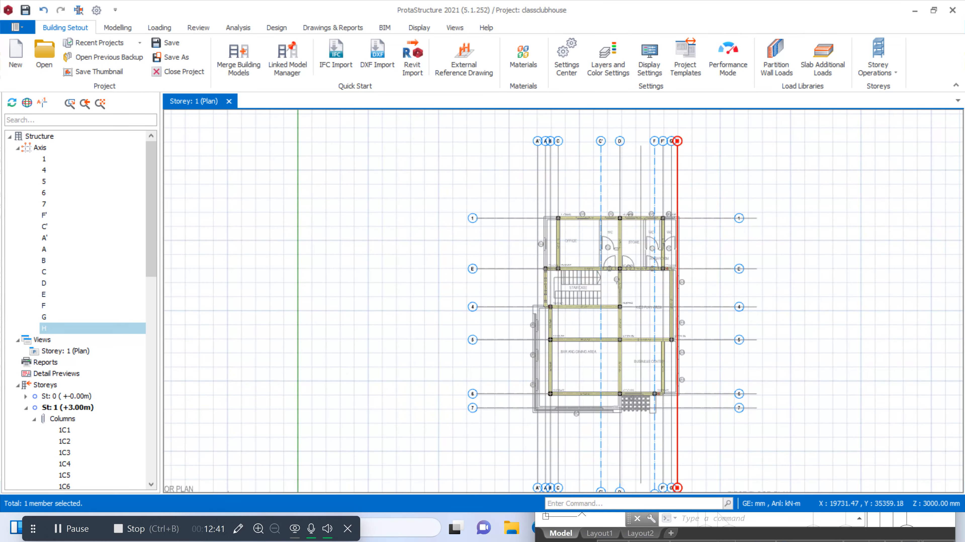
pyautogui.scroll(4, 647, 334)
pyautogui.scroll(-5, 647, 334)
pyautogui.scroll(4, 646, 335)
pyautogui.scroll(1, 526, 254)
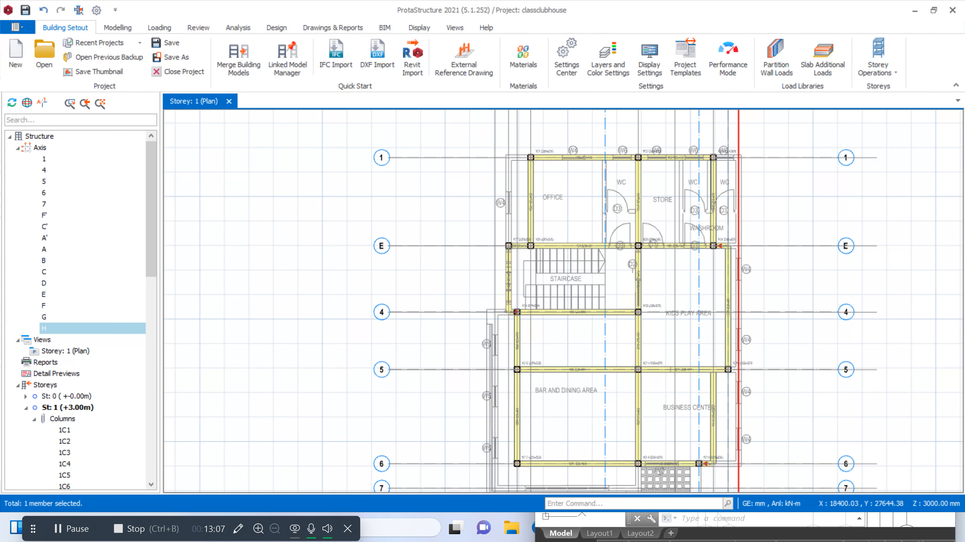
# Using the 223x450 mm beam properties, add beams on axis 1 from axis A to column 1C1 and on axis A between axes E and 1
pyautogui.scroll(4, 544, 116)
pyautogui.scroll(-2, 547, 164)
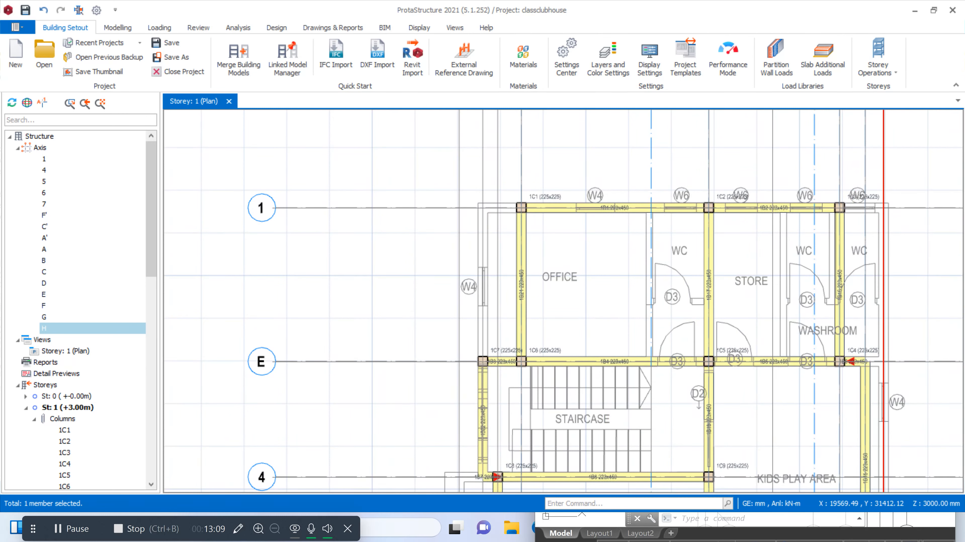
pyautogui.scroll(2, 604, 207)
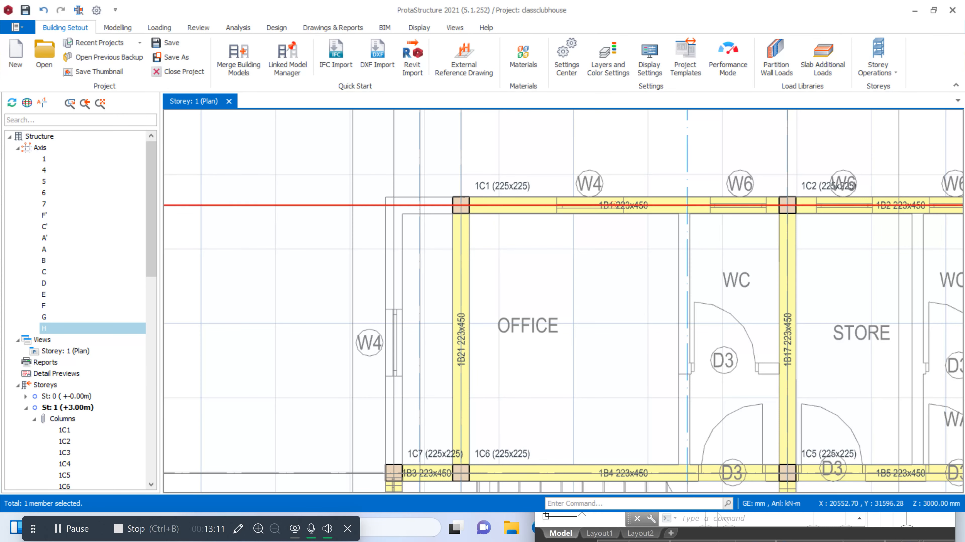
pyautogui.click(617, 206)
pyautogui.rightClick(617, 206)
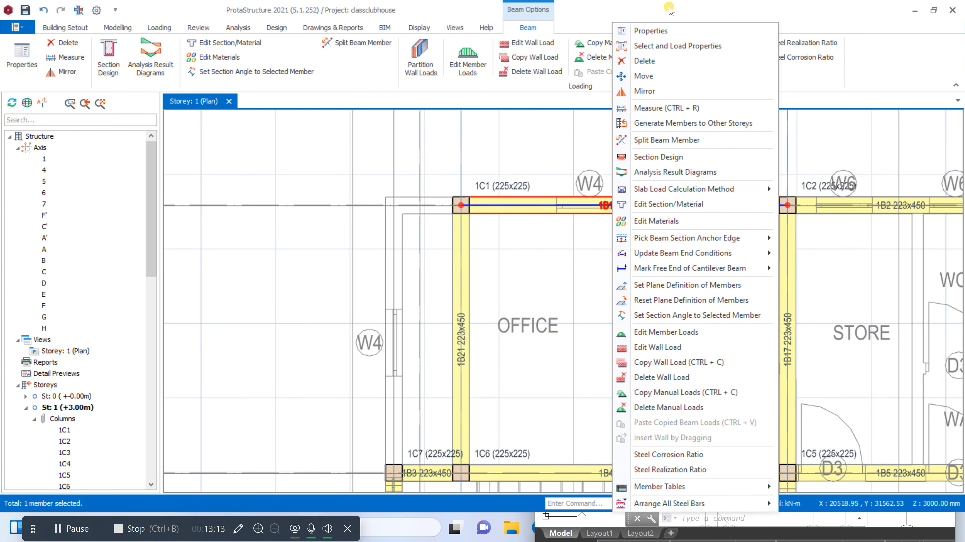
pyautogui.click(665, 27)
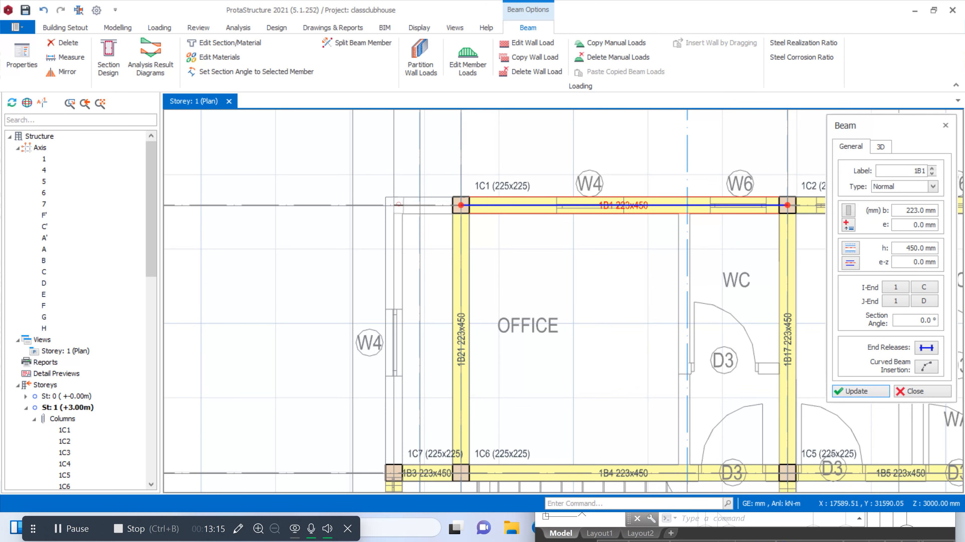
pyautogui.click(463, 209)
pyautogui.scroll(-2, 459, 169)
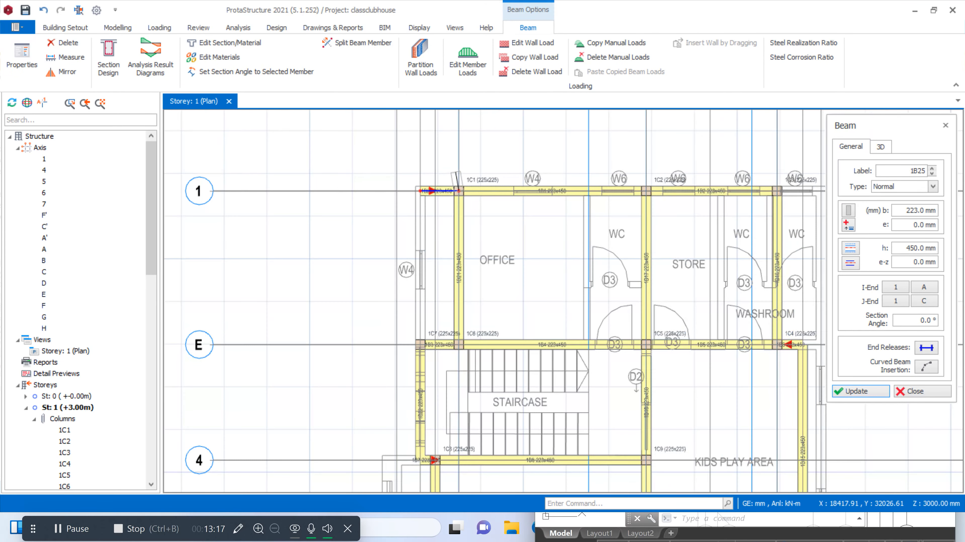
pyautogui.scroll(2, 438, 185)
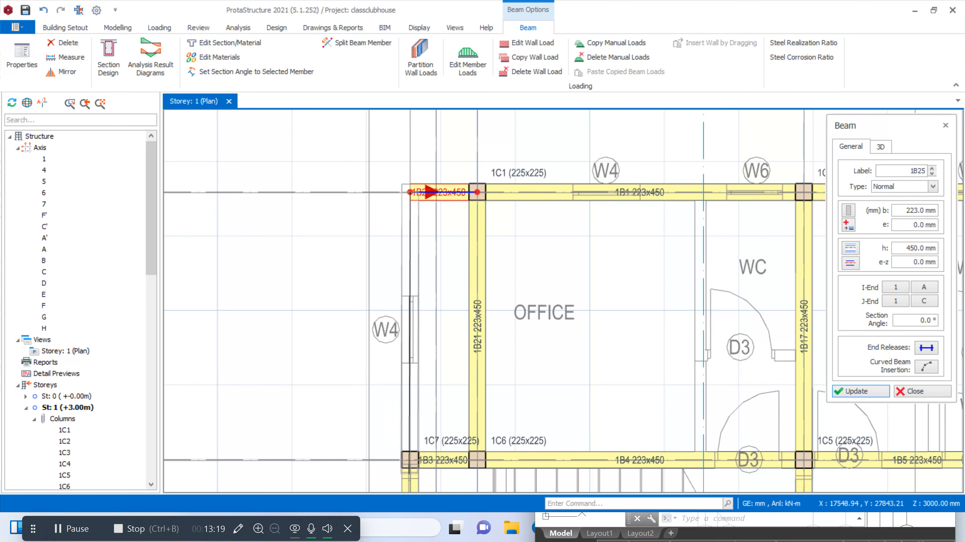
pyautogui.click(410, 464)
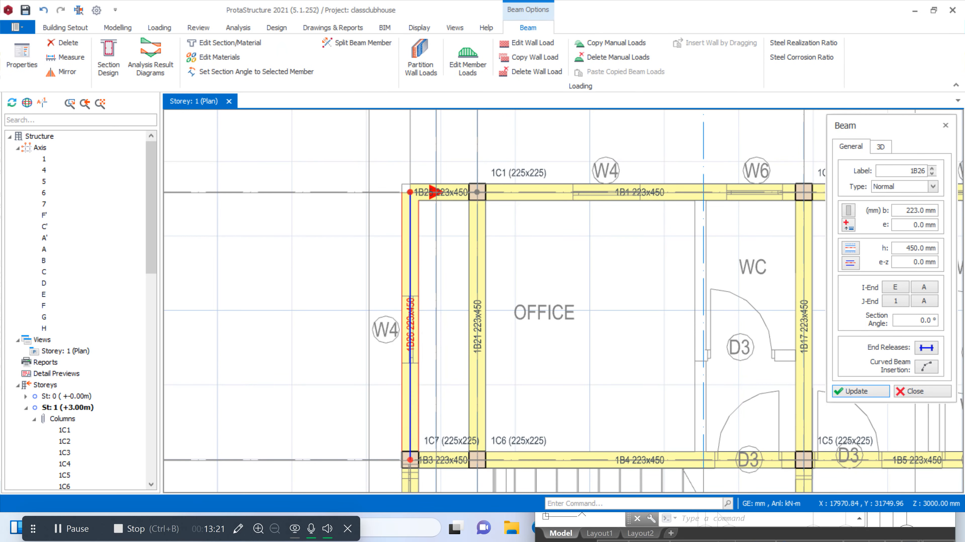
# Redefine the short cantilever beam 1B7 on axis 4 to span from axis A' to axis B, without splitting it at supporting spans
pyautogui.scroll(-5, 444, 181)
pyautogui.scroll(2, 442, 243)
pyautogui.scroll(3, 436, 255)
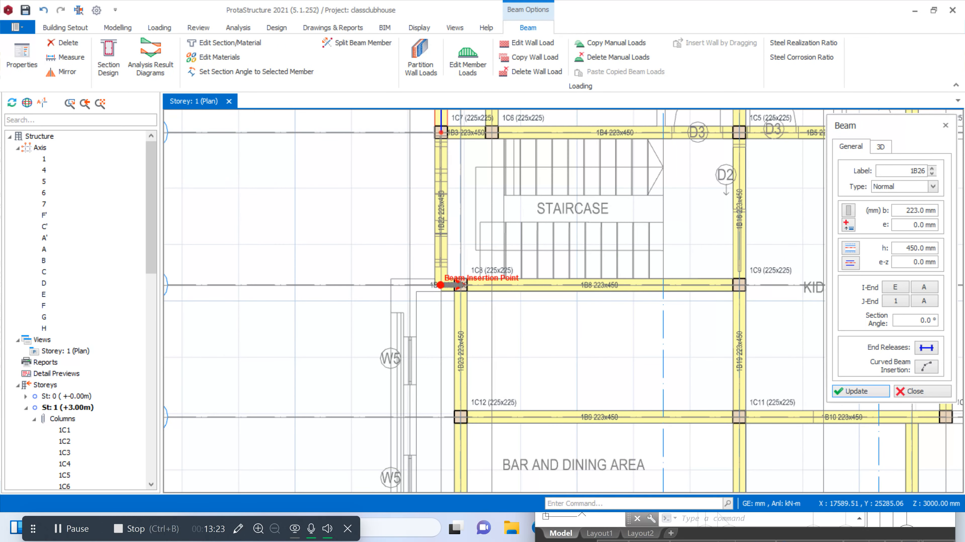
pyautogui.scroll(5, 439, 285)
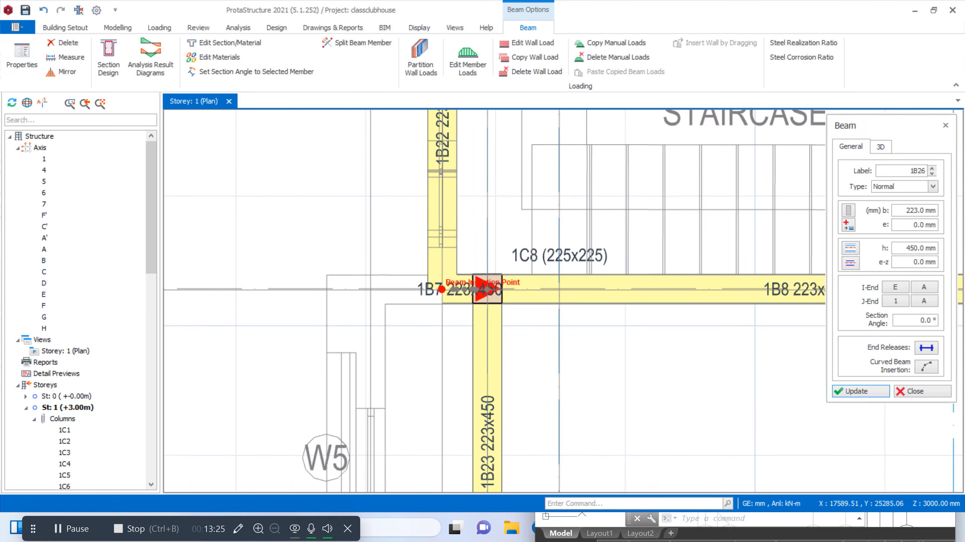
pyautogui.click(456, 287)
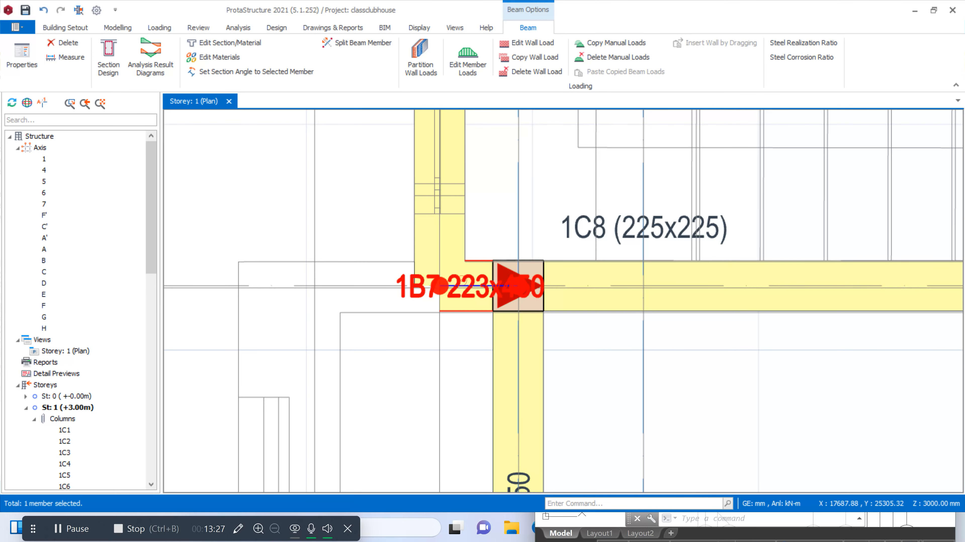
pyautogui.rightClick(463, 287)
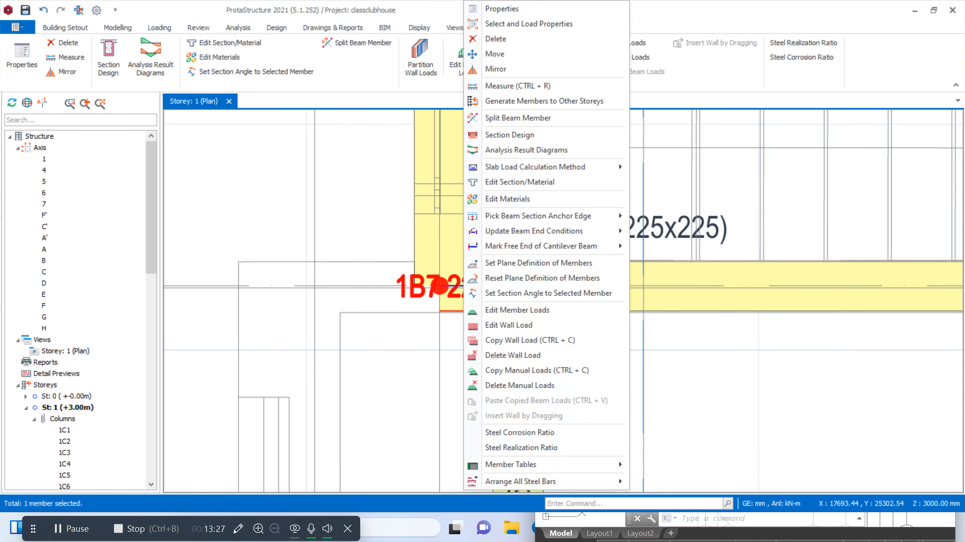
pyautogui.click(501, 15)
pyautogui.click(313, 286)
pyautogui.click(526, 284)
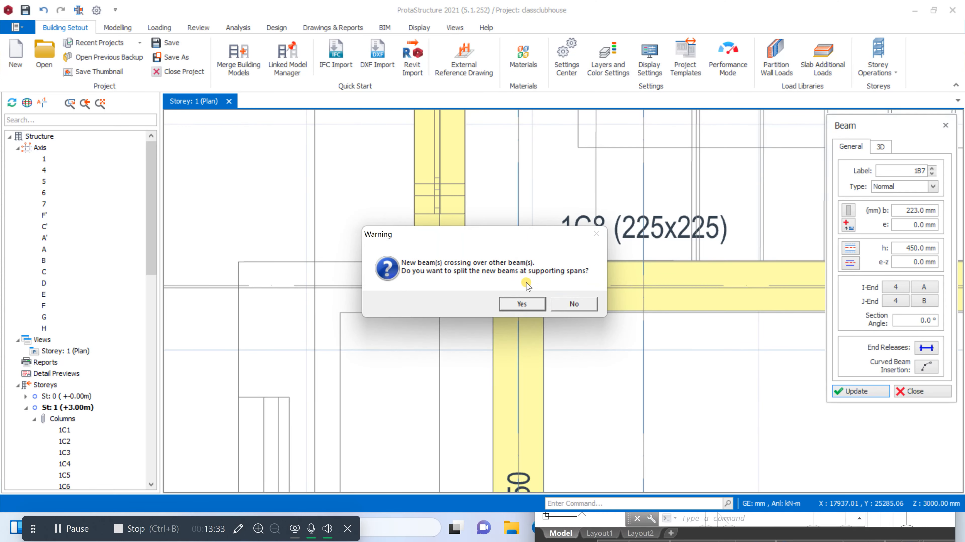
pyautogui.click(563, 304)
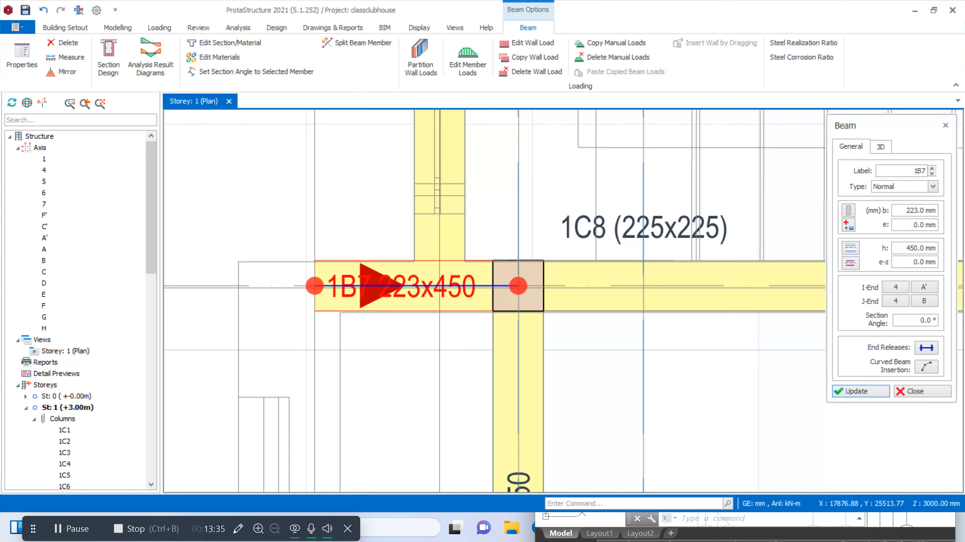
# Add a 223x450 mm cantilever beam on axis 5 from column 1C12 out to axis A'
pyautogui.scroll(-5, 507, 221)
pyautogui.scroll(-1, 506, 216)
pyautogui.scroll(1, 506, 330)
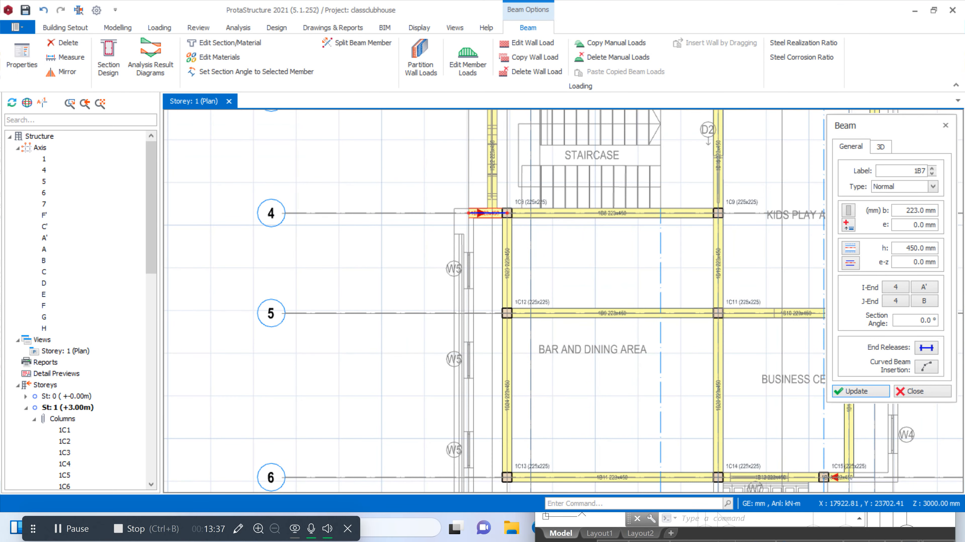
pyautogui.scroll(2, 506, 333)
pyautogui.click(506, 333)
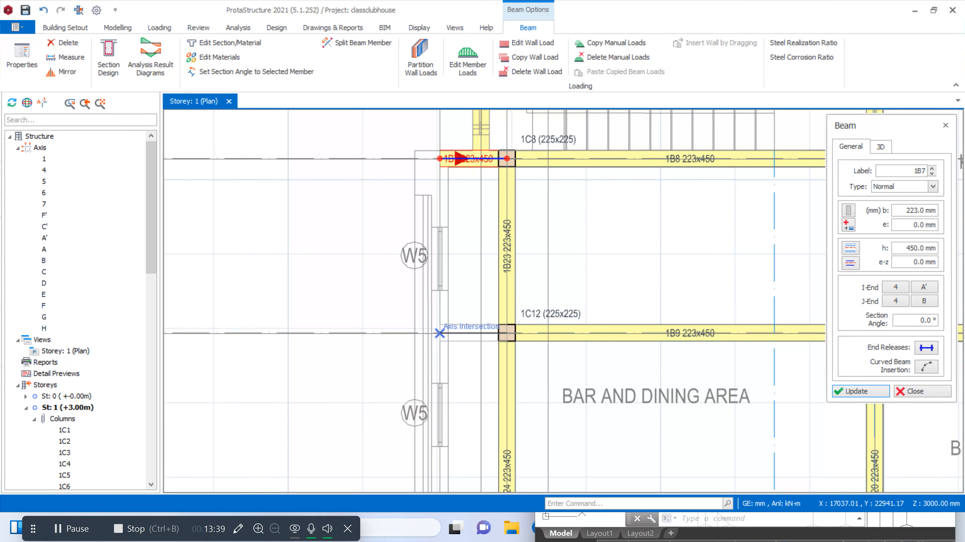
pyautogui.click(440, 334)
# Add a 223x450 mm cantilever beam on axis 6 from column 1C13 out to axis A'
pyautogui.scroll(-4, 507, 333)
pyautogui.scroll(4, 512, 328)
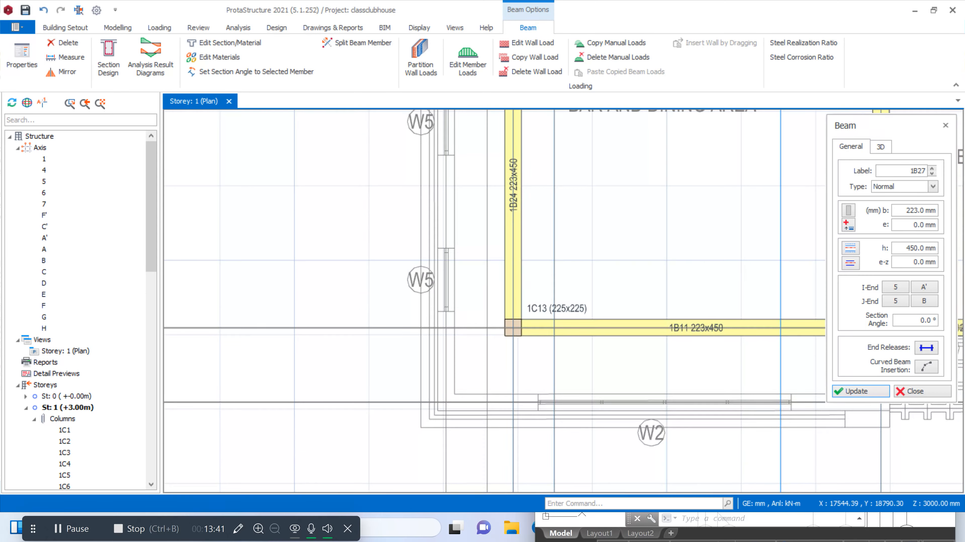
pyautogui.click(512, 327)
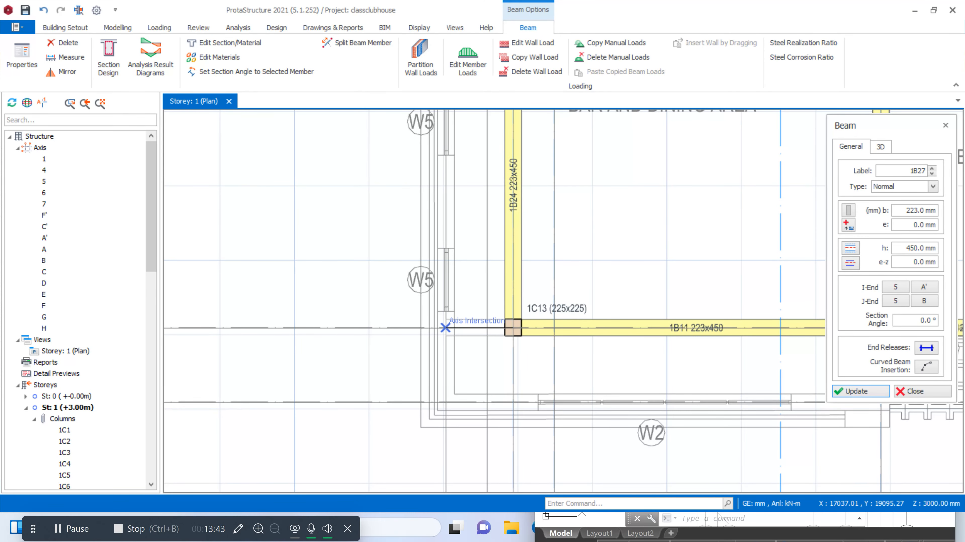
pyautogui.click(445, 328)
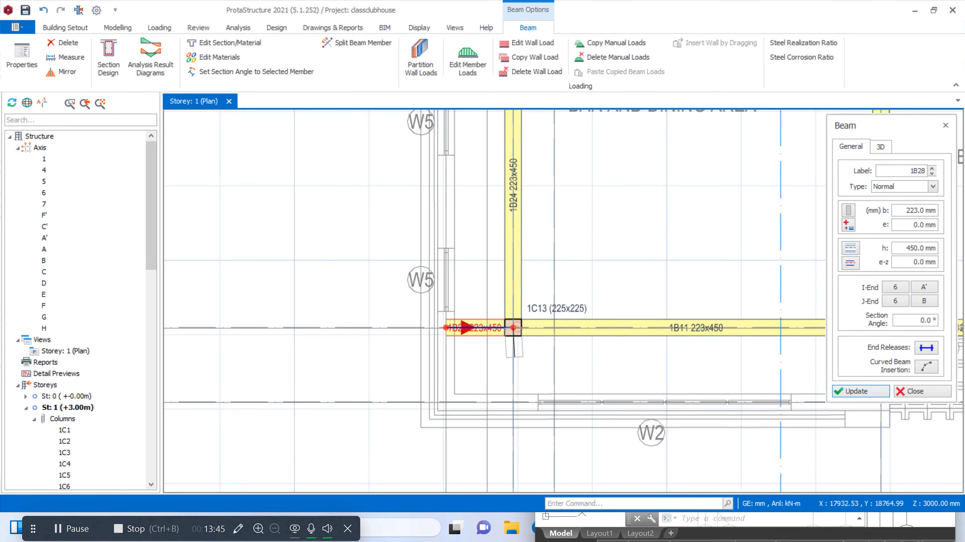
# Add 223x450 mm cantilever beams between axes 6 and 7, one on axis B and one on axis D
pyautogui.click(513, 402)
pyautogui.scroll(-4, 464, 361)
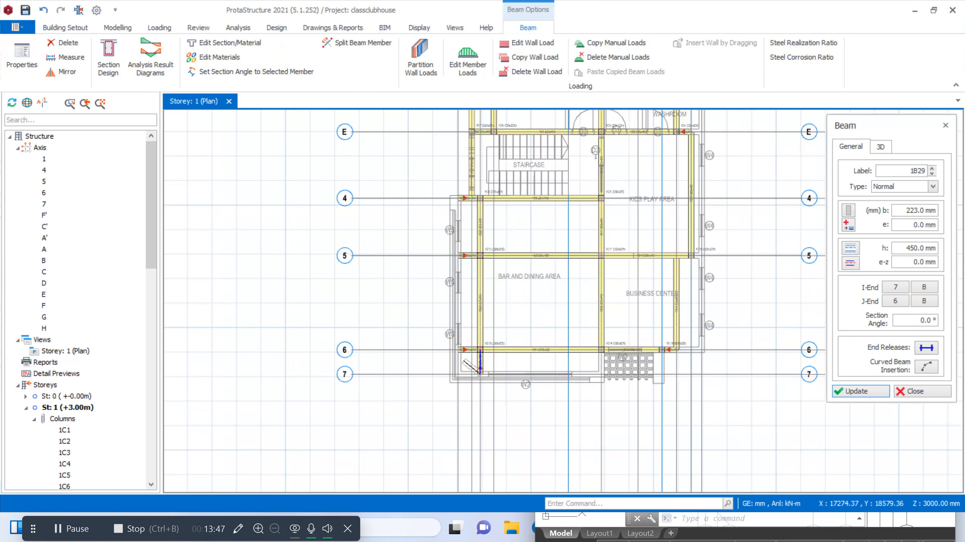
pyautogui.scroll(4, 562, 355)
pyautogui.click(677, 333)
pyautogui.click(676, 408)
# Redefine cantilever beam 1B13 on axis 6 to span from column 1C15 out to axis H, without splitting it at supporting spans
pyautogui.scroll(-2, 577, 411)
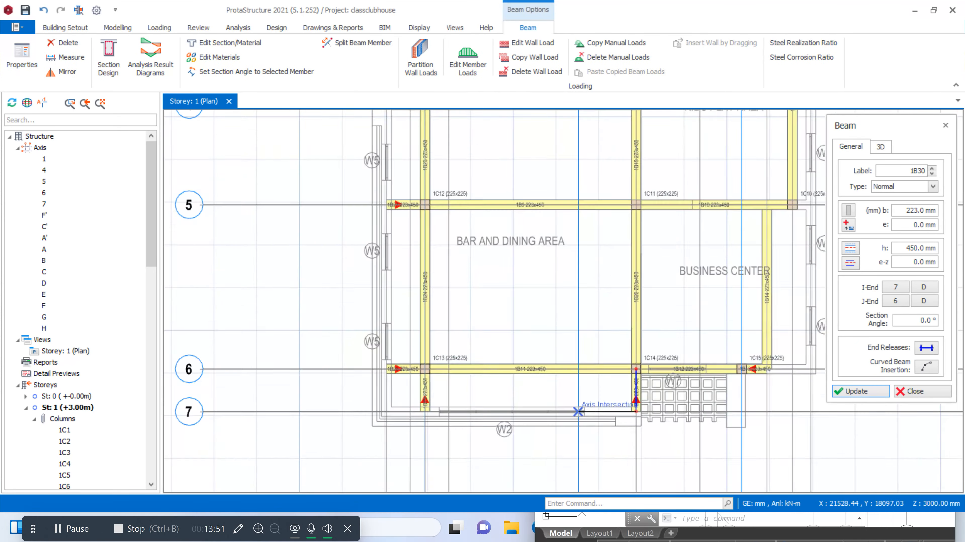
pyautogui.scroll(-2, 578, 412)
pyautogui.scroll(3, 494, 410)
pyautogui.scroll(2, 482, 407)
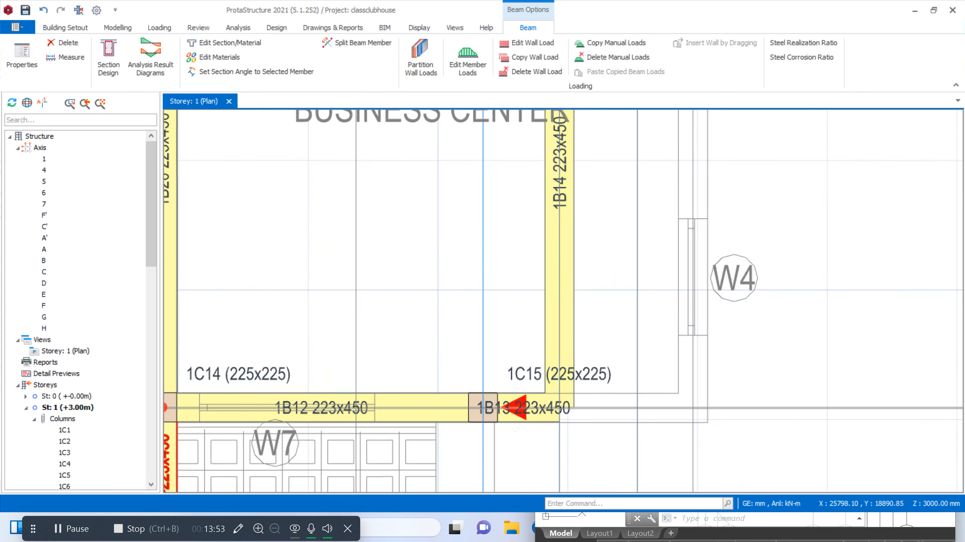
pyautogui.scroll(1, 483, 408)
pyautogui.rightClick(541, 415)
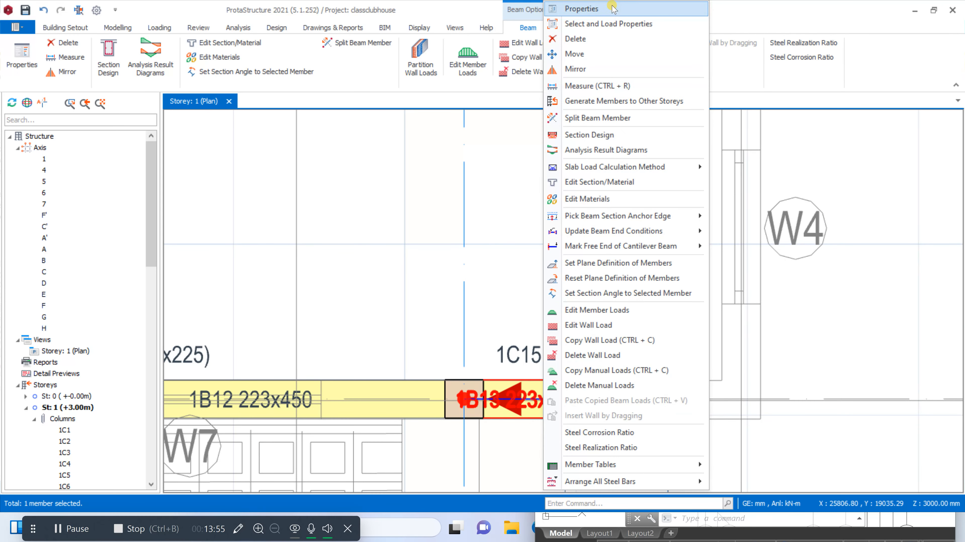
pyautogui.click(604, 9)
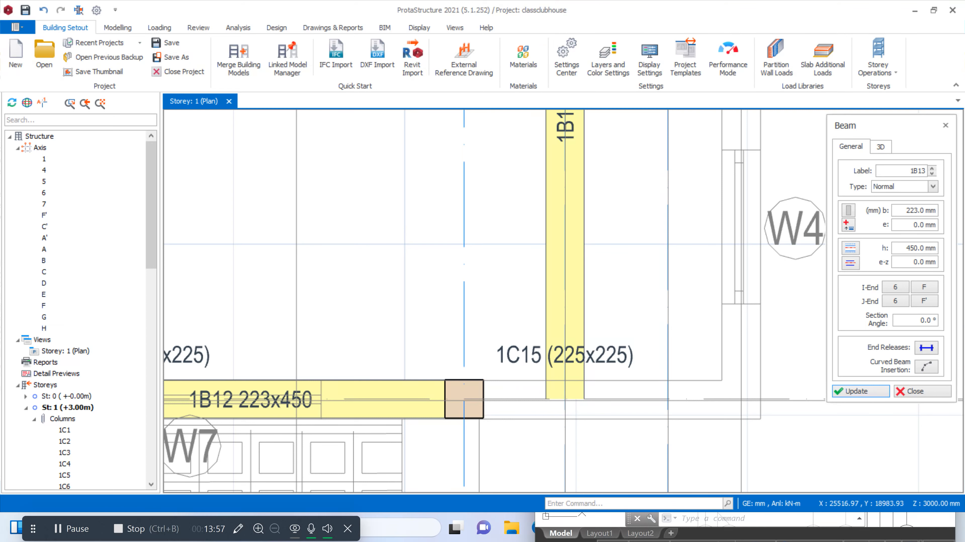
pyautogui.click(463, 400)
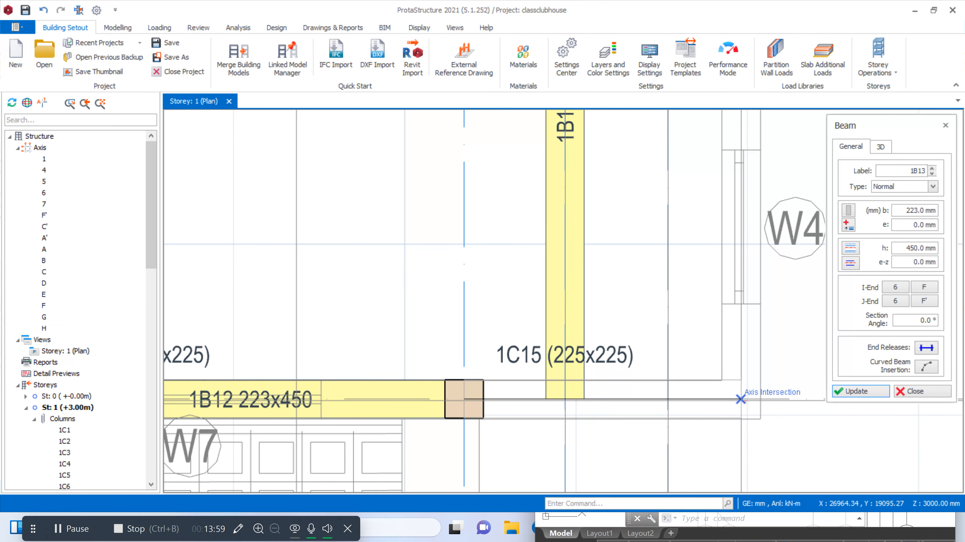
pyautogui.click(728, 400)
pyautogui.click(571, 305)
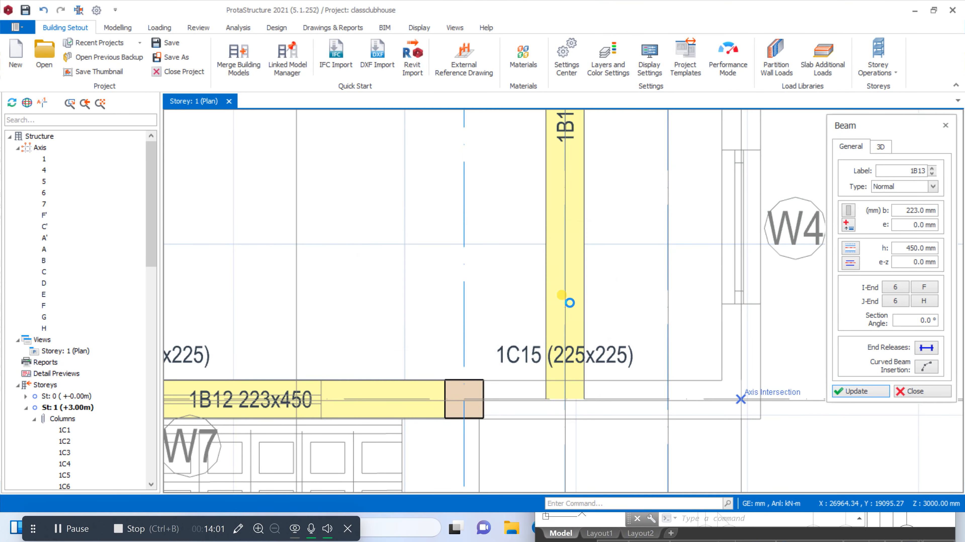
# Add a 223x450 mm cantilever beam on axis 5 from column 1C10 out to axis H
pyautogui.scroll(-5, 578, 332)
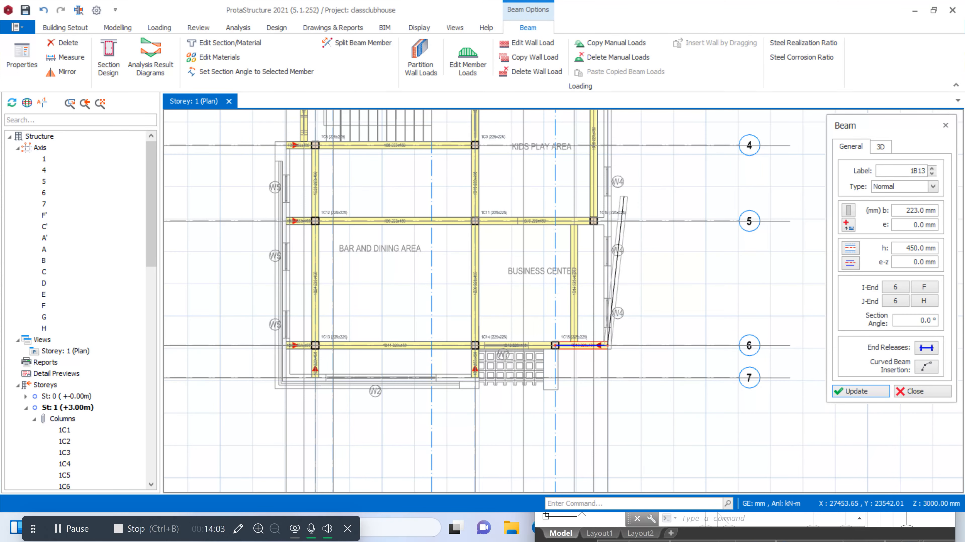
pyautogui.scroll(5, 622, 197)
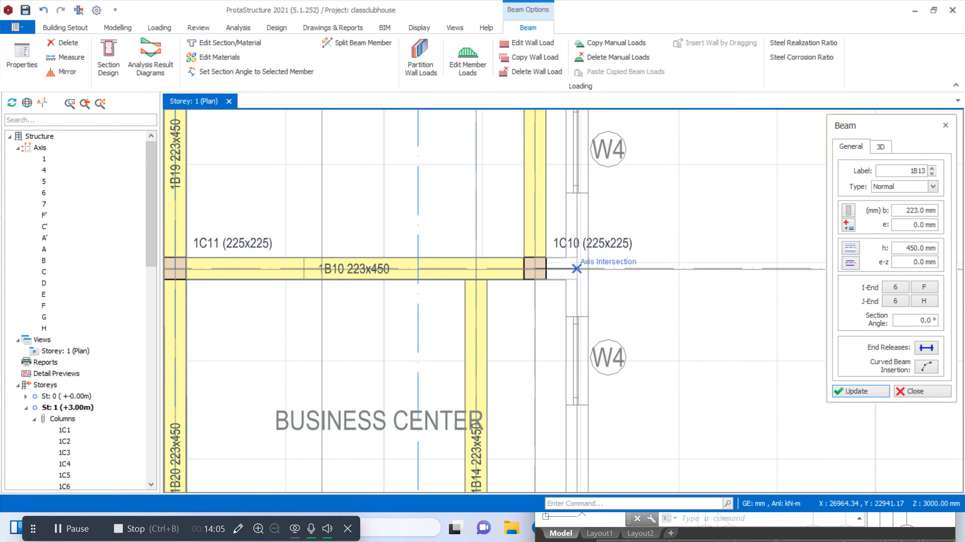
pyautogui.scroll(-4, 558, 267)
# Redefine cantilever beam 1B6 on axis E to span from axis F' out to axis H, without splitting it at supporting spans
pyautogui.scroll(4, 514, 174)
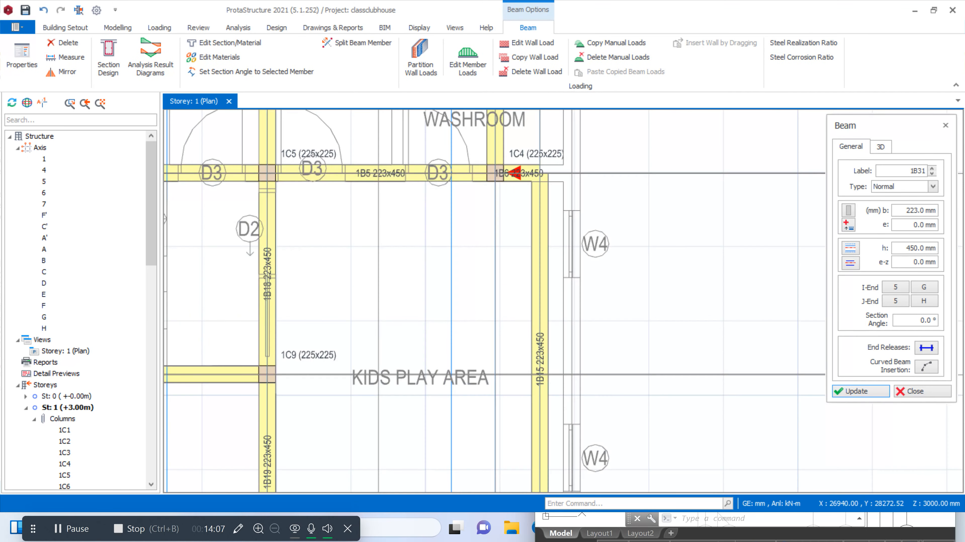
pyautogui.scroll(3, 539, 180)
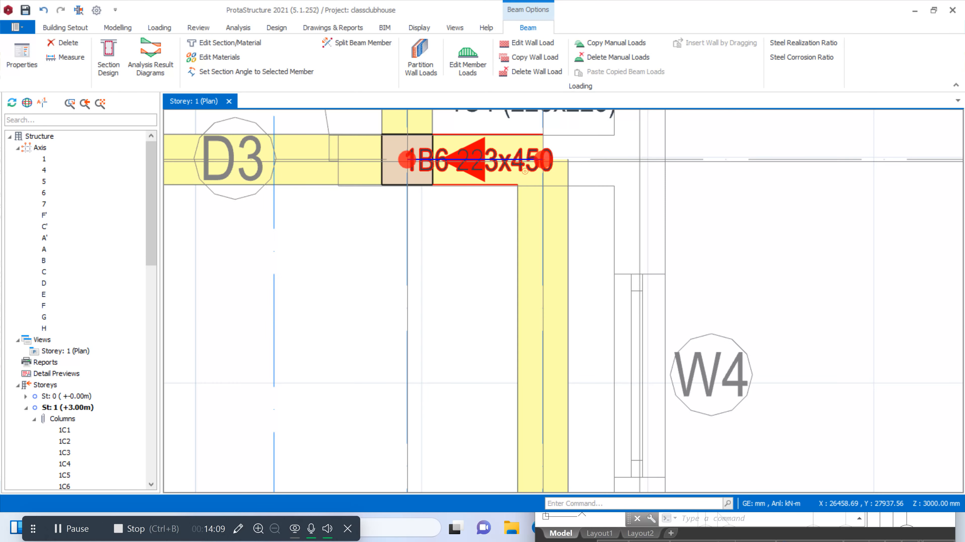
pyautogui.rightClick(525, 171)
pyautogui.click(548, 31)
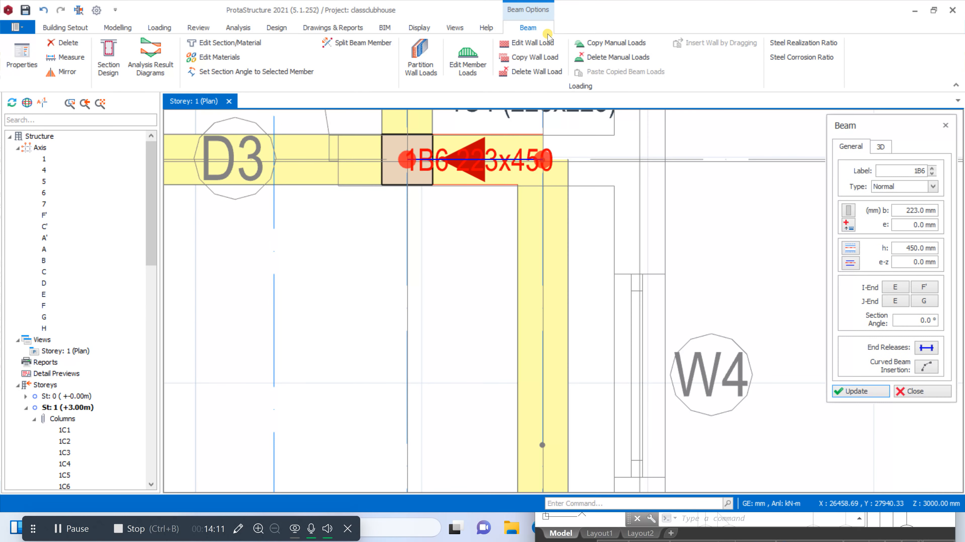
pyautogui.click(406, 160)
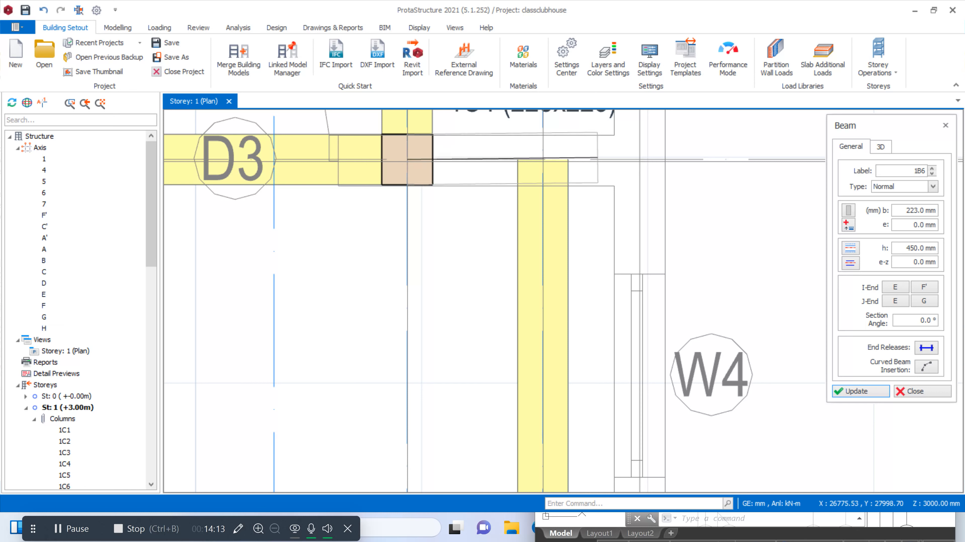
pyautogui.click(639, 160)
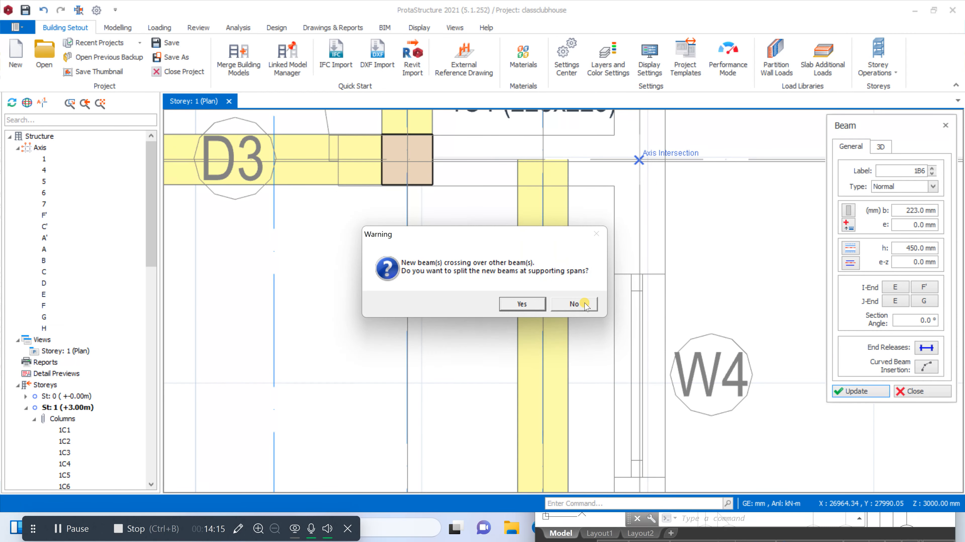
pyautogui.click(573, 304)
# Add a 223x450 mm cantilever beam on axis 1 from column 1C3 out to axis H
pyautogui.scroll(-5, 638, 161)
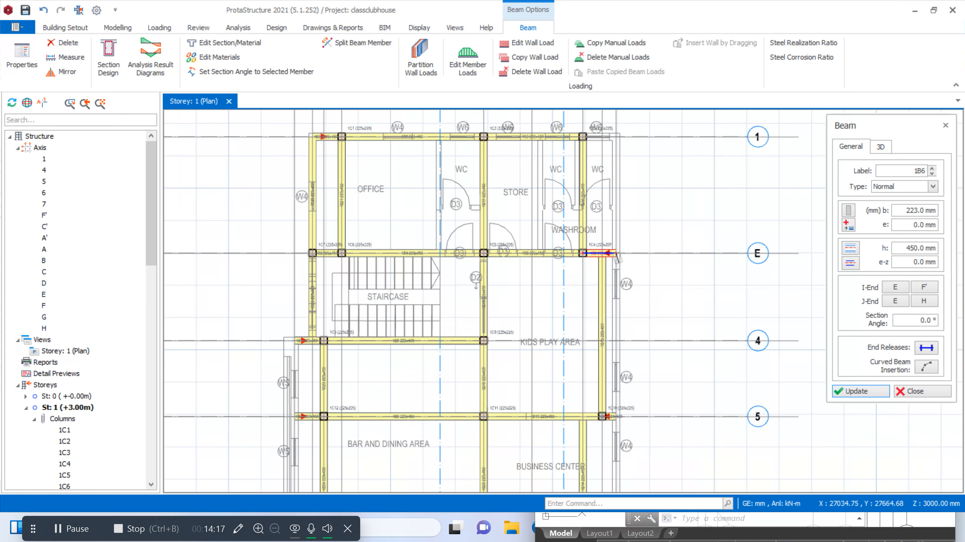
pyautogui.scroll(5, 616, 137)
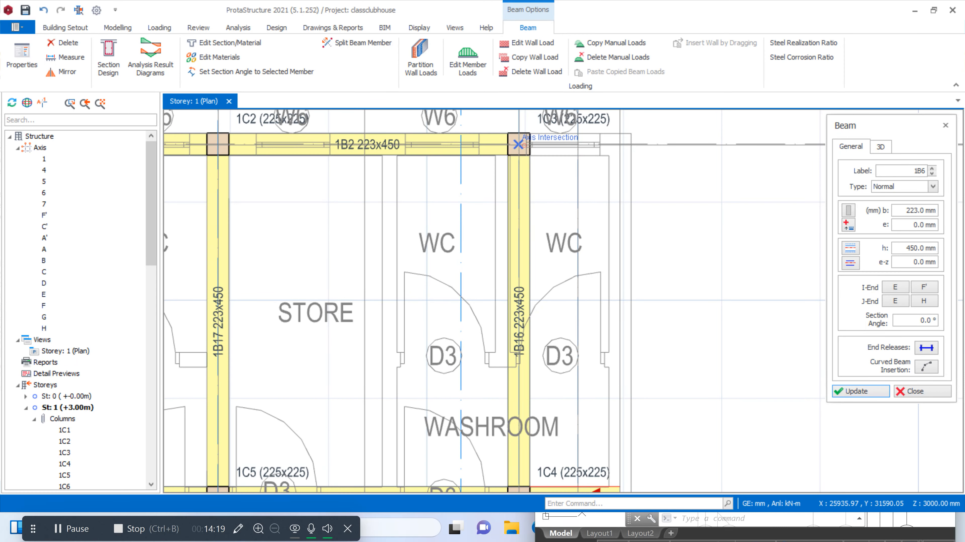
pyautogui.click(622, 146)
pyautogui.scroll(-3, 623, 147)
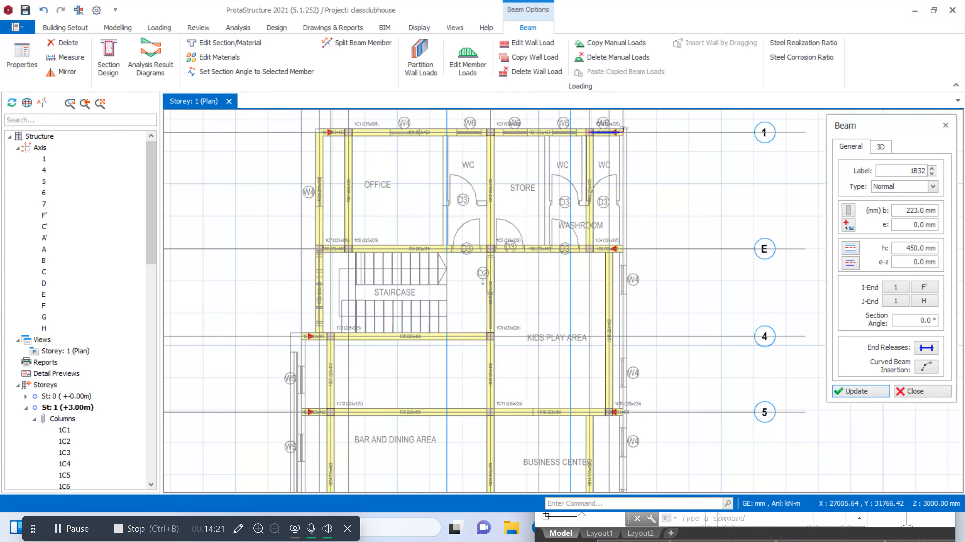
# Add 223x450 mm beams along axis H from axis 1 to axis 6, splitting them at supporting spans
pyautogui.scroll(-4, 622, 477)
pyautogui.scroll(2, 621, 477)
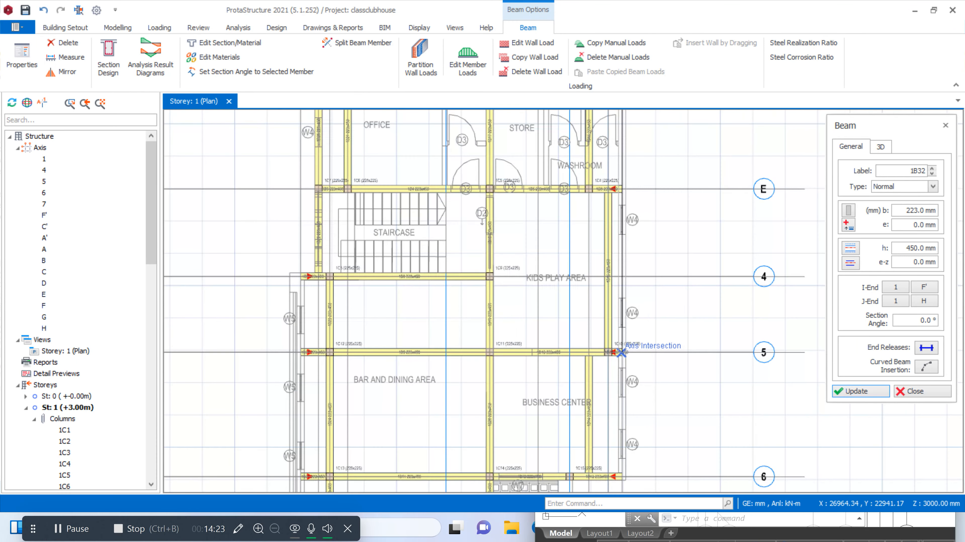
pyautogui.click(621, 477)
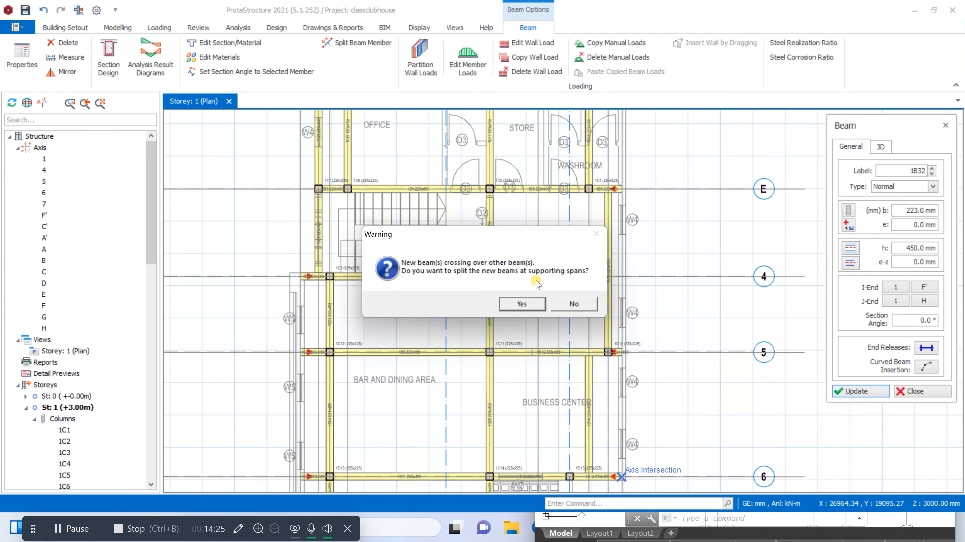
pyautogui.click(522, 304)
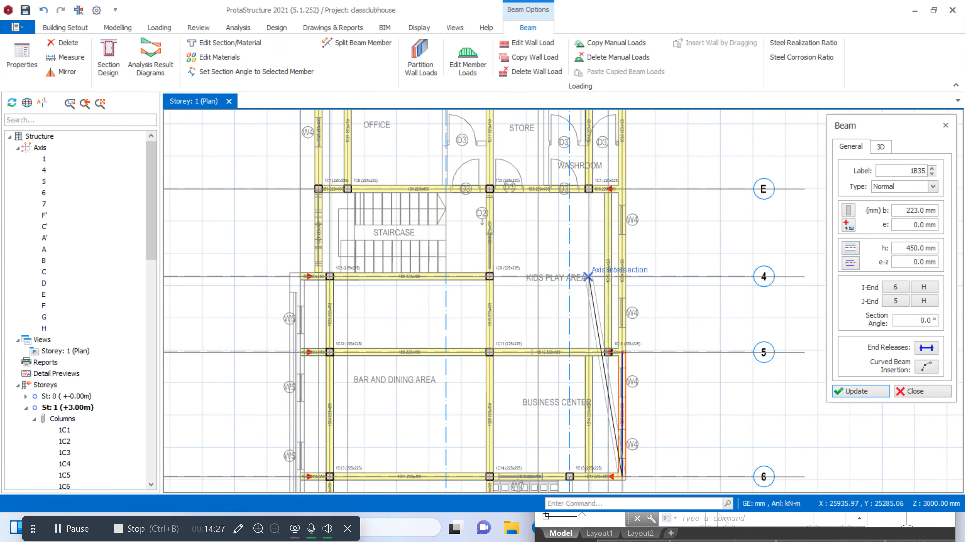
# Add 223x450 mm beams along axis A' from axis 4 to axis 7, splitting them at supporting spans
pyautogui.scroll(-3, 581, 304)
pyautogui.scroll(1, 582, 304)
pyautogui.scroll(3, 474, 228)
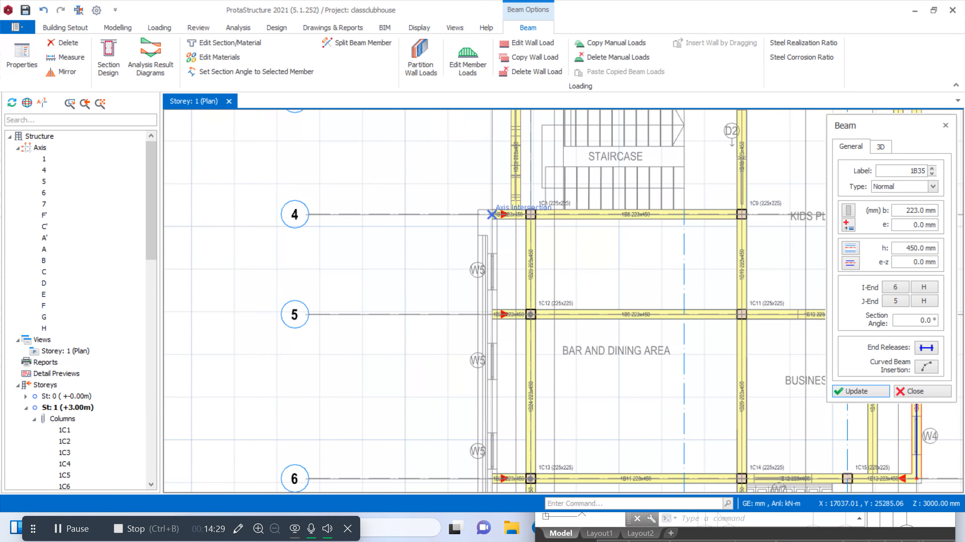
pyautogui.scroll(-2, 491, 214)
pyautogui.scroll(2, 495, 438)
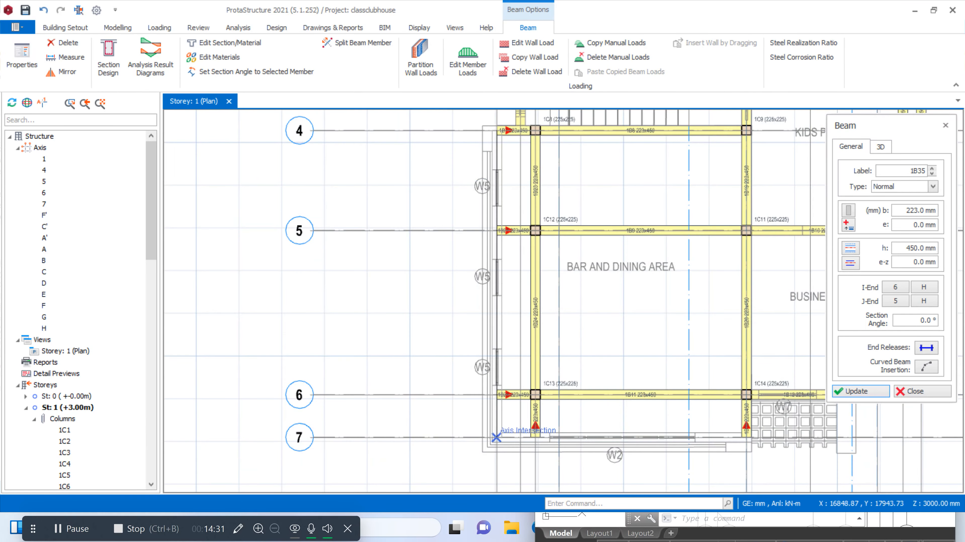
pyautogui.click(496, 437)
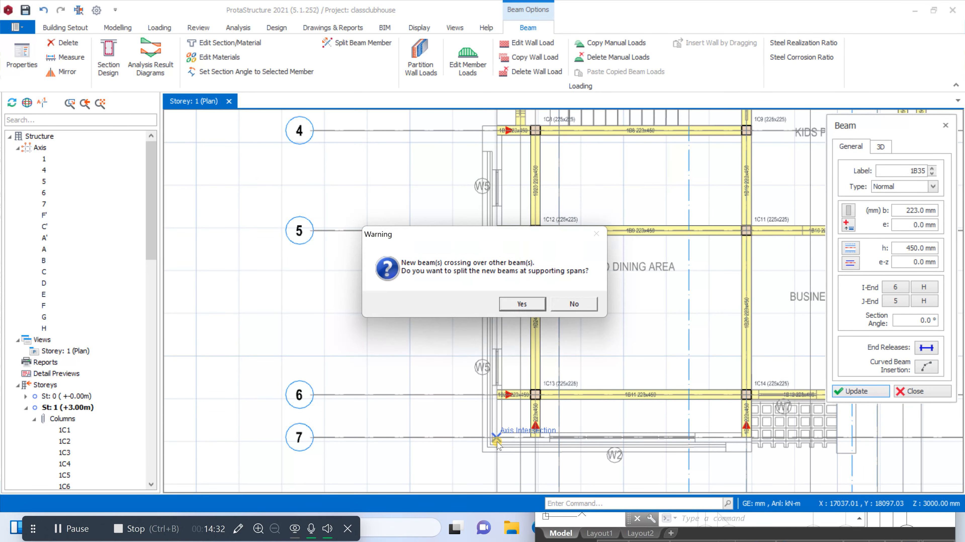
pyautogui.click(523, 304)
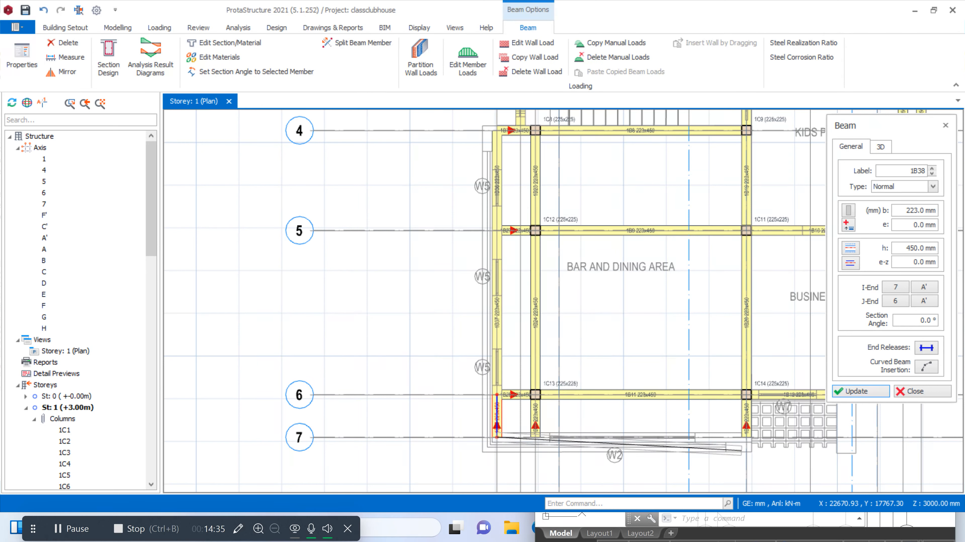
# Add 223x450 mm beams along axis 7 from axis A' to axis D, splitting them at supporting spans
pyautogui.click(746, 438)
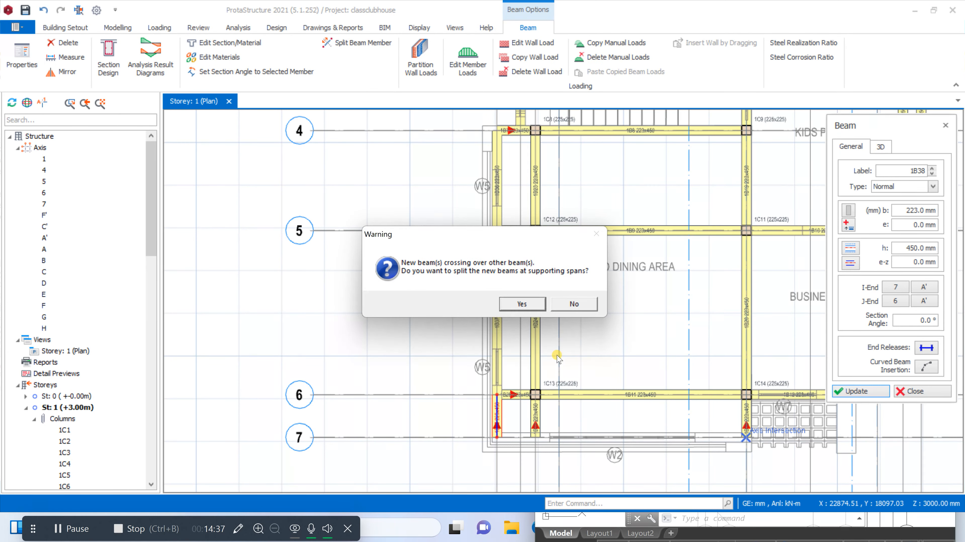
pyautogui.click(517, 305)
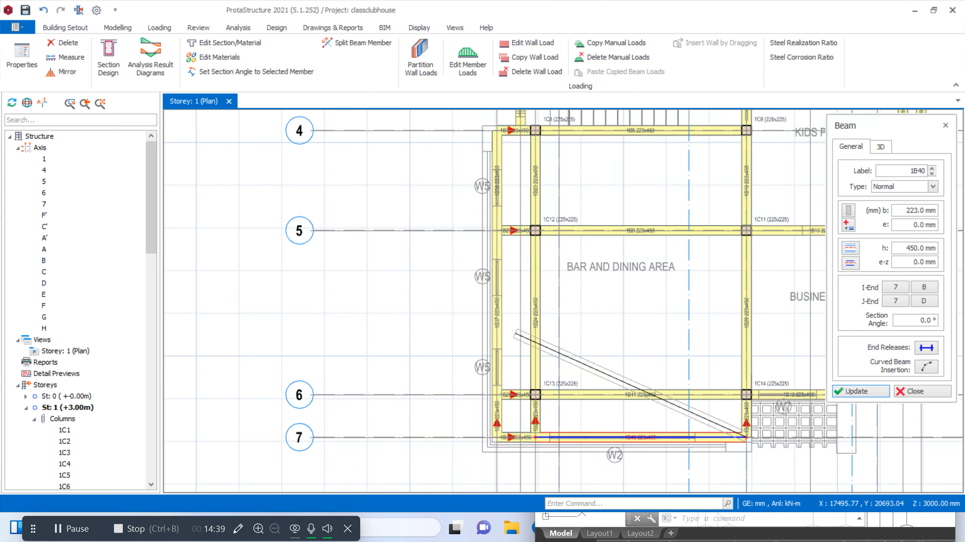
pyautogui.scroll(-4, 517, 380)
pyautogui.scroll(2, 529, 224)
pyautogui.scroll(-3, 533, 225)
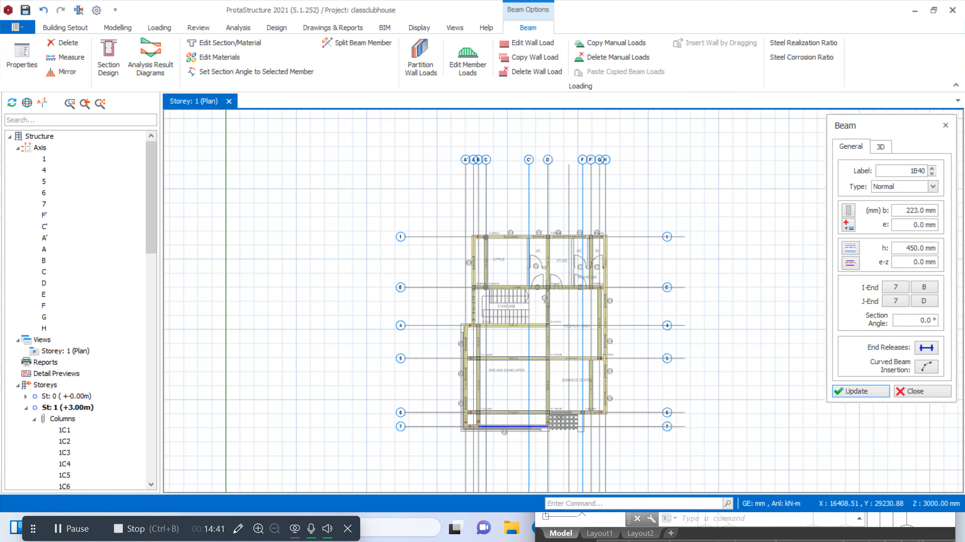
pyautogui.scroll(2, 534, 225)
pyautogui.scroll(2, 527, 205)
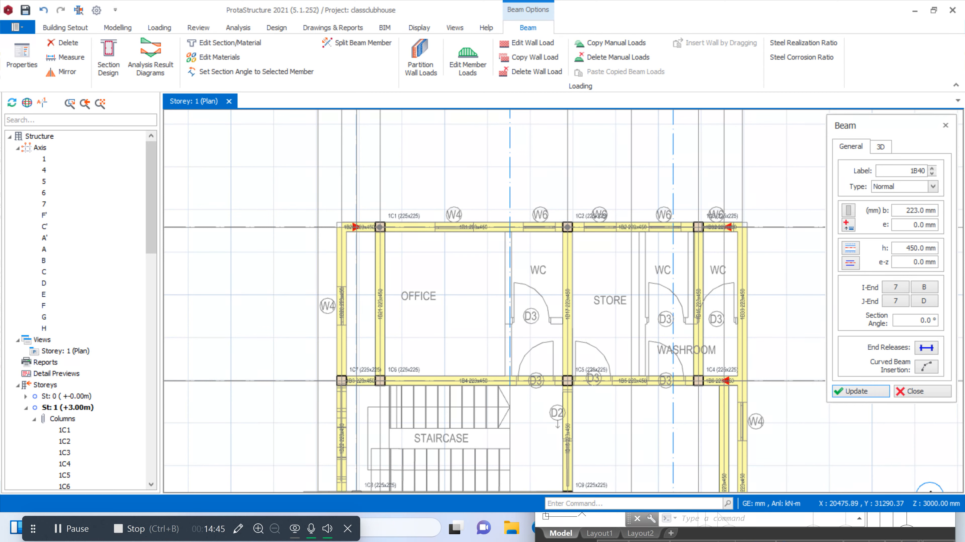
pyautogui.press('Escape')
# Examine the storey 1 beam layout against the First Floor Plan, from the office and store to the dining and kids play areas
pyautogui.scroll(2, 469, 232)
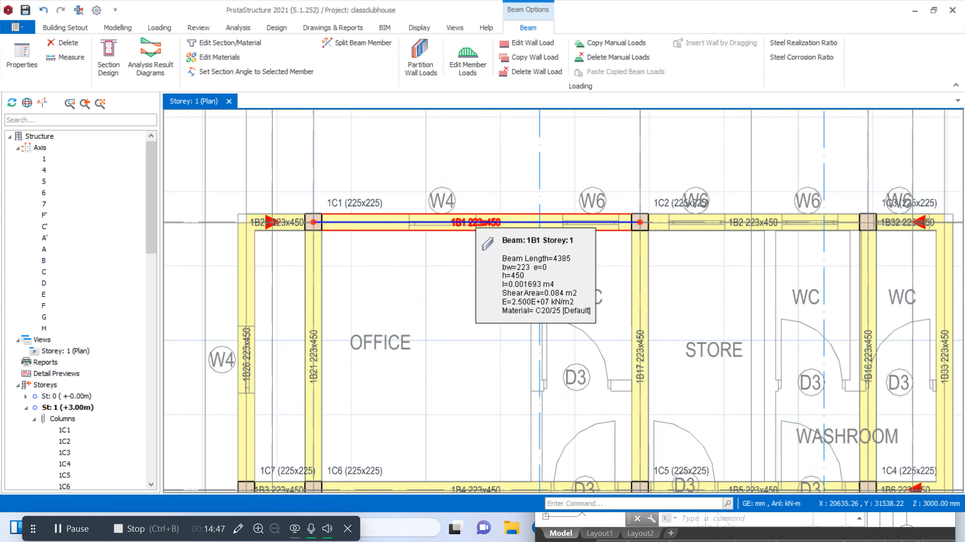
pyautogui.scroll(-3, 456, 297)
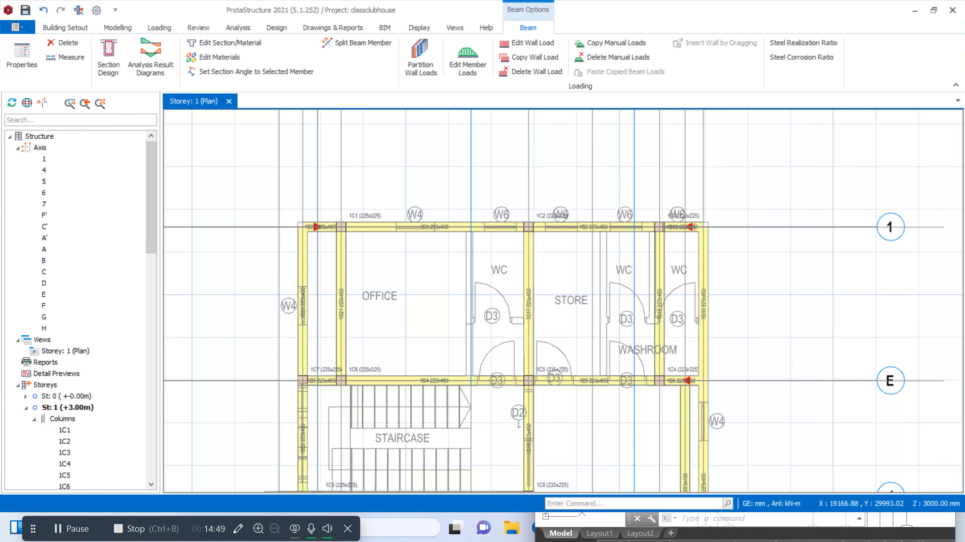
pyautogui.scroll(2, 456, 296)
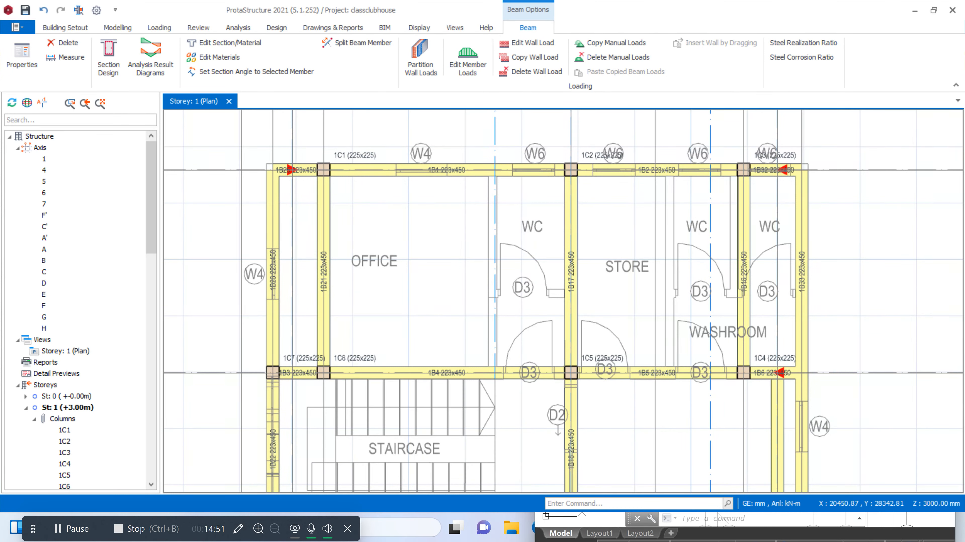
pyautogui.scroll(-3, 504, 255)
pyautogui.scroll(1, 523, 379)
pyautogui.scroll(-1, 448, 380)
pyautogui.scroll(5, 449, 380)
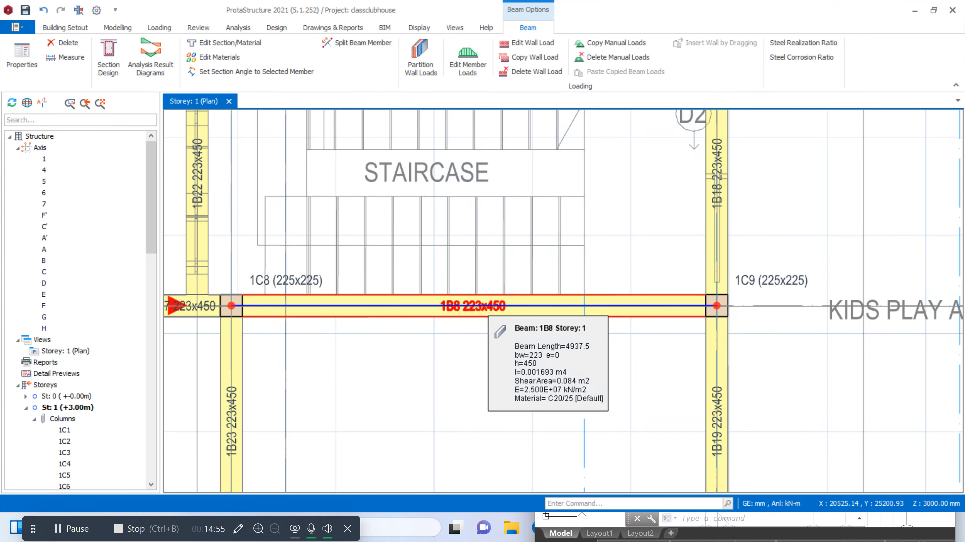
pyautogui.scroll(-3, 490, 384)
pyautogui.scroll(3, 490, 383)
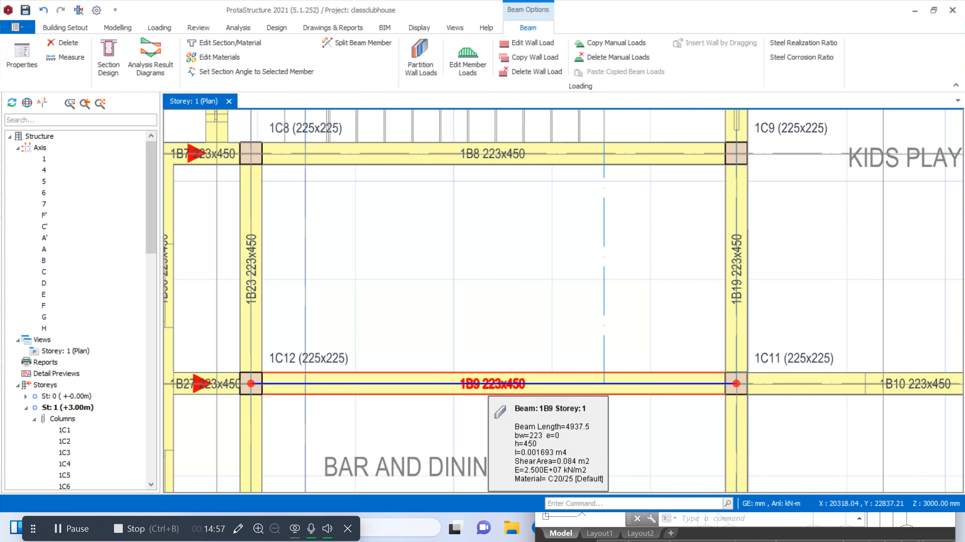
pyautogui.scroll(-3, 490, 384)
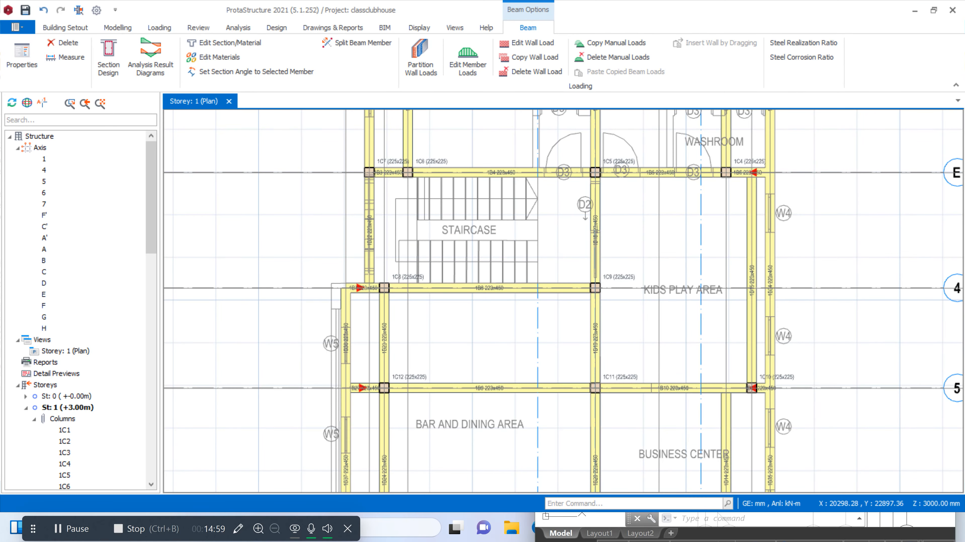
pyautogui.scroll(-4, 490, 387)
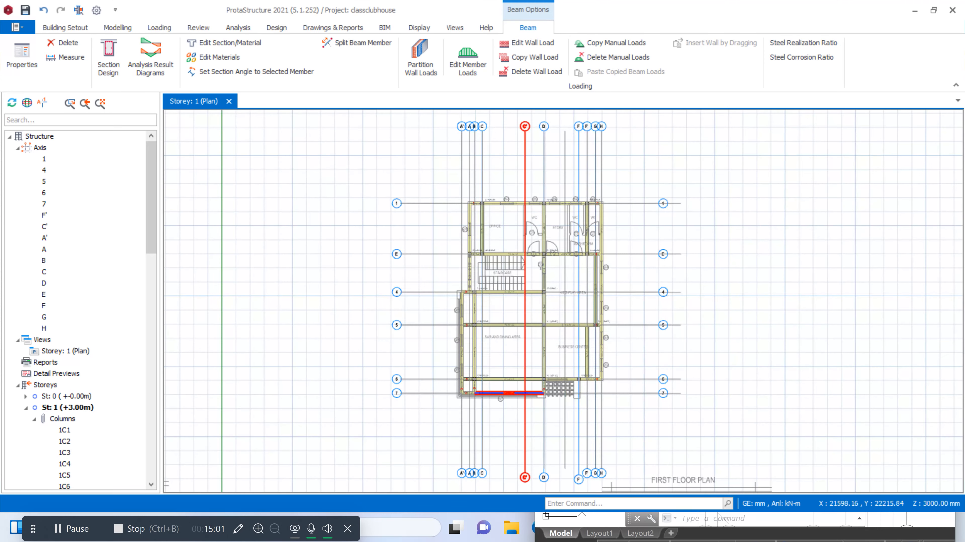
pyautogui.scroll(2, 506, 391)
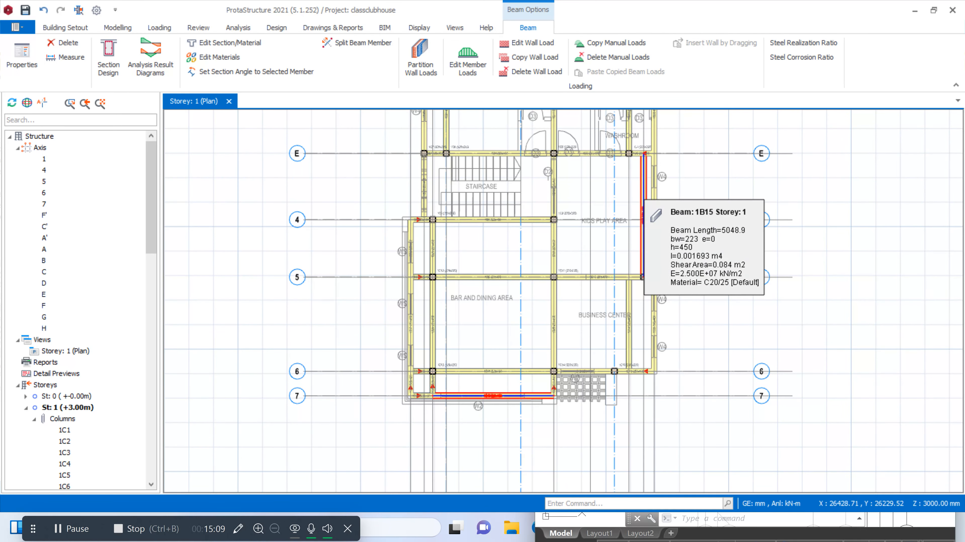
pyautogui.scroll(-2, 642, 224)
pyautogui.scroll(4, 642, 224)
pyautogui.scroll(-4, 617, 300)
pyautogui.scroll(4, 617, 300)
pyautogui.scroll(4, 617, 300)
pyautogui.scroll(-4, 616, 301)
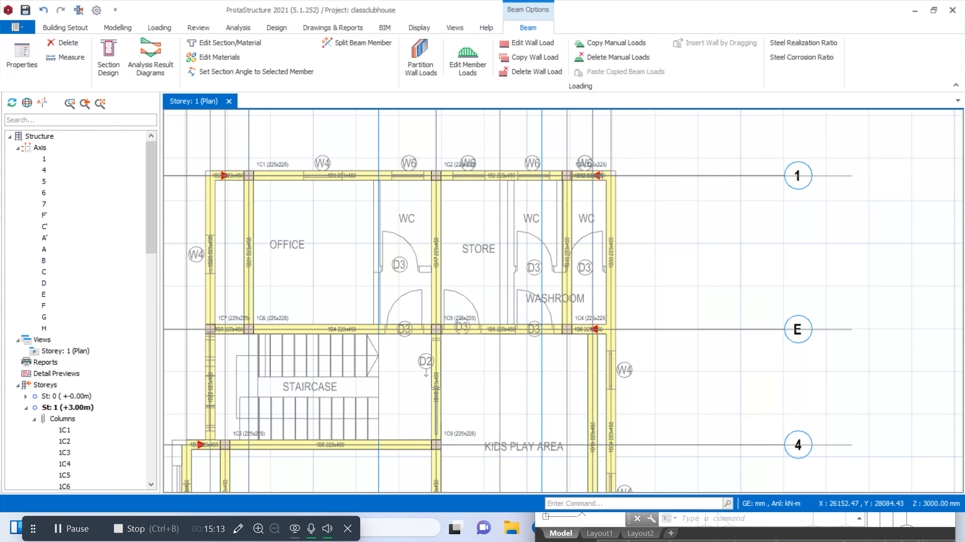
pyautogui.scroll(4, 614, 304)
pyautogui.scroll(-1, 612, 306)
pyautogui.scroll(-4, 612, 306)
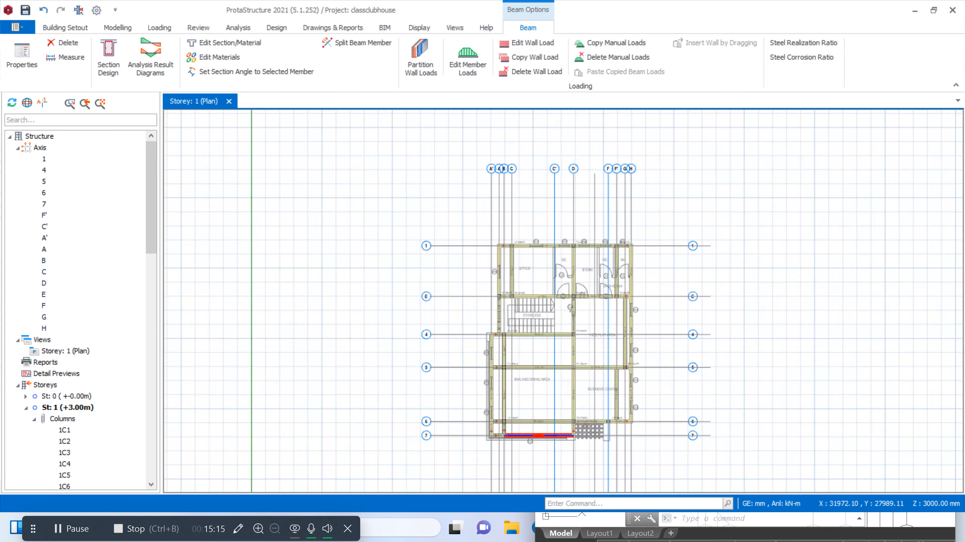
# Examine the Ground Floor Plan drawing beside the modelled first floor
pyautogui.scroll(3, 612, 306)
pyautogui.scroll(-2, 612, 306)
pyautogui.scroll(-3, 653, 299)
pyautogui.scroll(4, 480, 311)
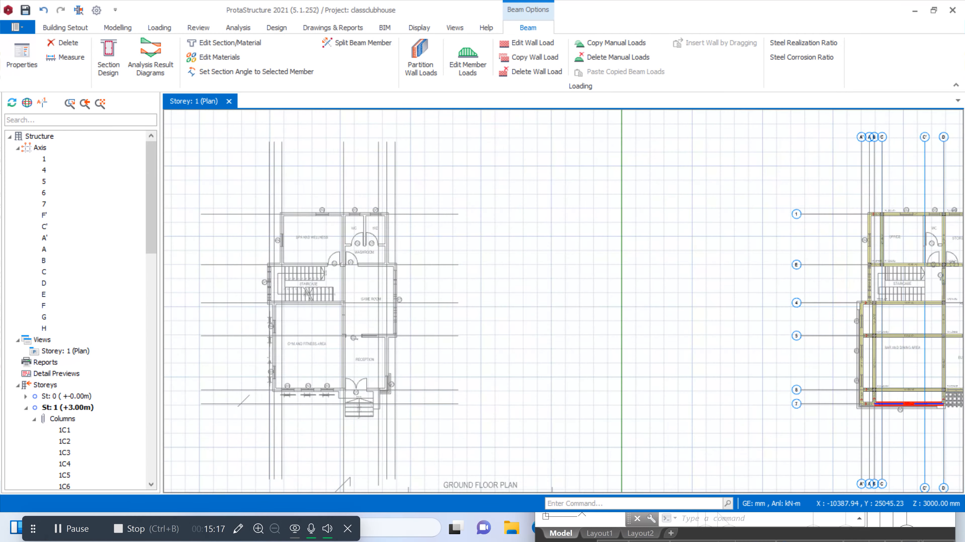
pyautogui.scroll(5, 386, 246)
pyautogui.scroll(-4, 638, 289)
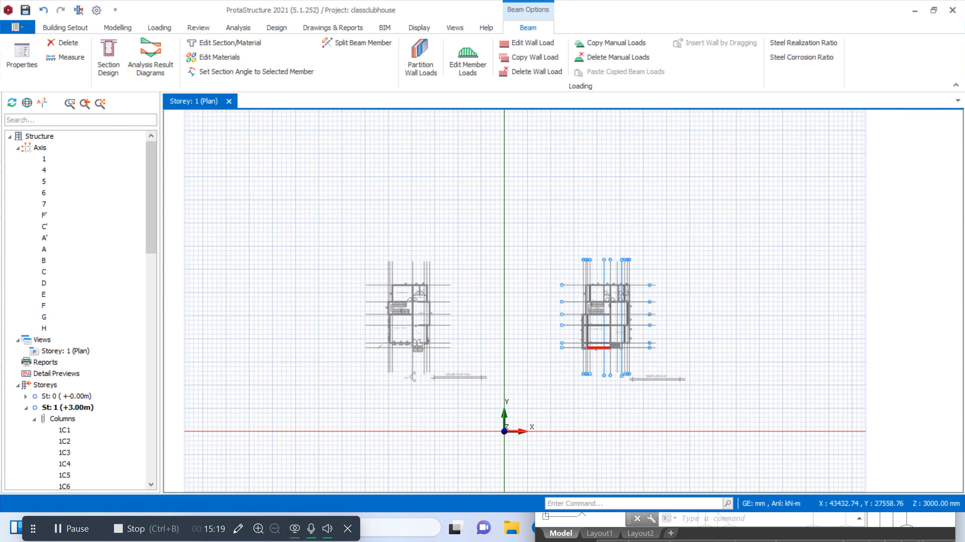
pyautogui.scroll(4, 639, 288)
pyautogui.scroll(-4, 562, 300)
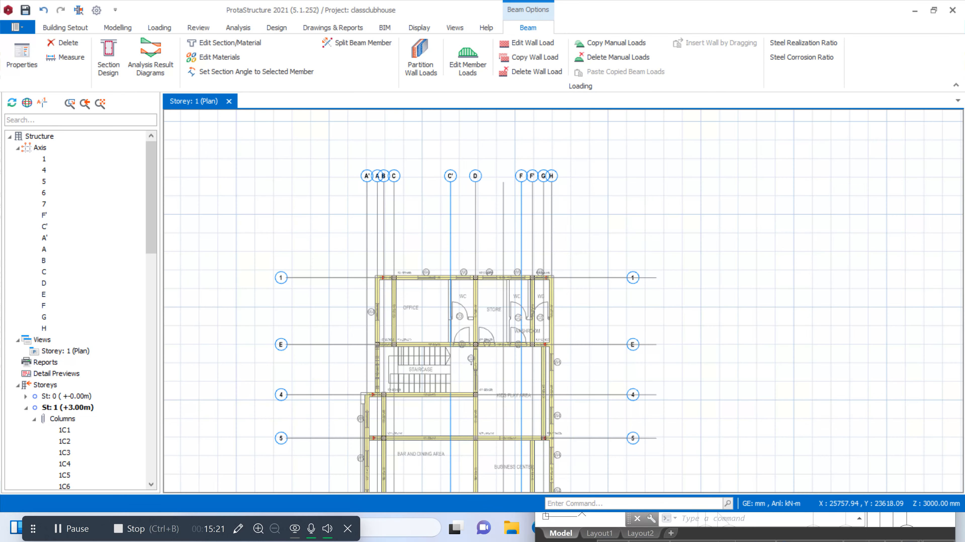
# Add a 225x225 mm column at the intersection of axes E and G, using column 1C4 as the template
pyautogui.scroll(4, 562, 300)
pyautogui.scroll(4, 544, 387)
pyautogui.scroll(-3, 545, 387)
pyautogui.scroll(4, 545, 387)
pyautogui.scroll(3, 531, 209)
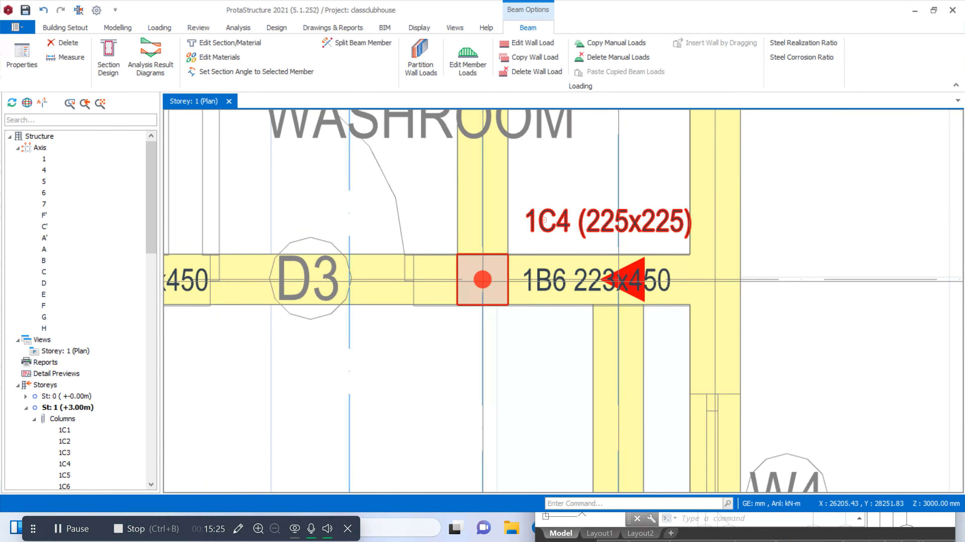
pyautogui.rightClick(544, 220)
pyautogui.click(592, 74)
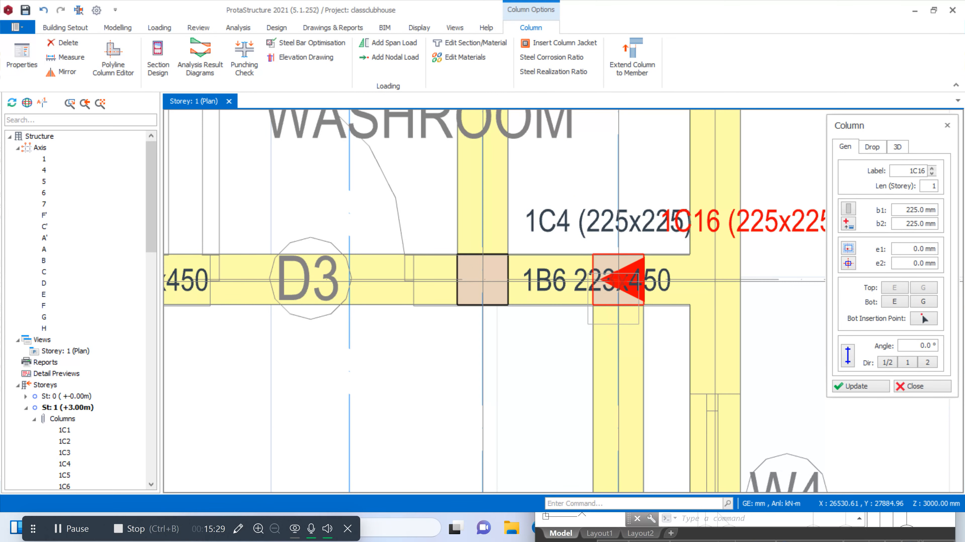
pyautogui.click(619, 283)
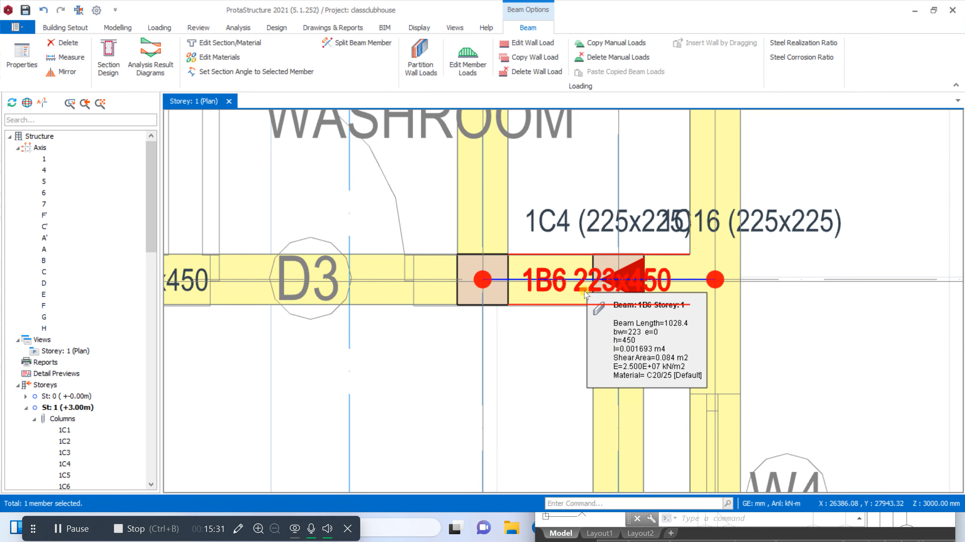
# Replace cantilever beam 1B6 on axis E with 223x450 mm beams running from column 1C4 through column 1C16 to axis H
pyautogui.press('Delete')
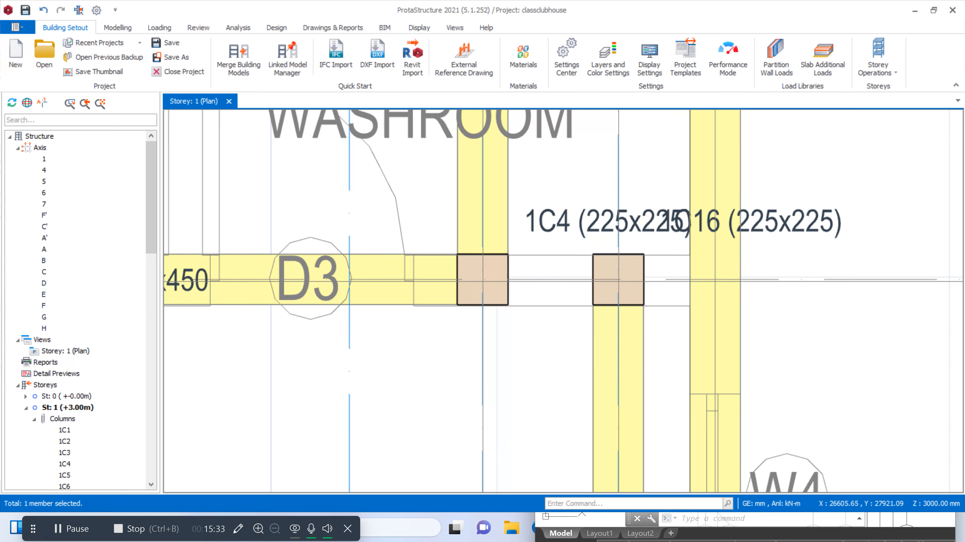
pyautogui.click(622, 323)
pyautogui.scroll(-5, 642, 319)
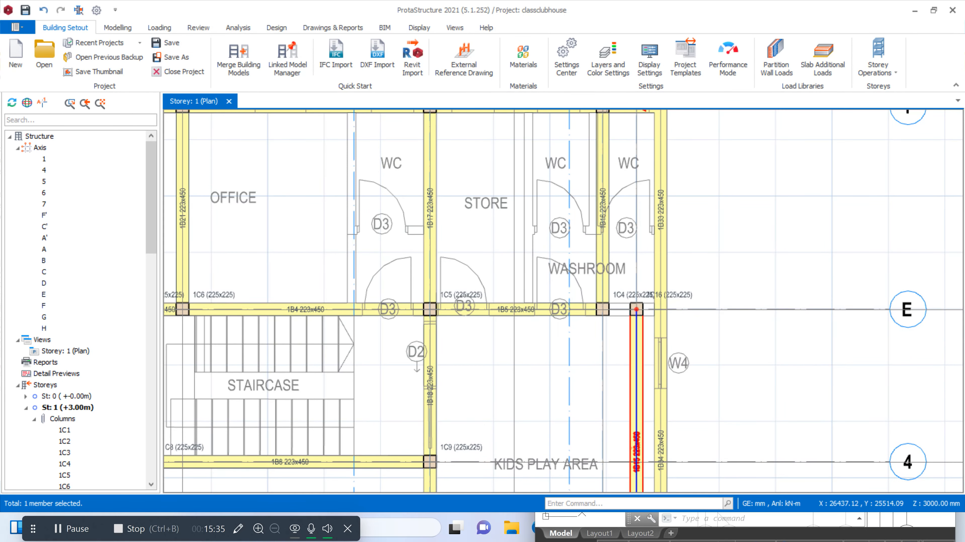
pyautogui.rightClick(632, 448)
pyautogui.click(671, 8)
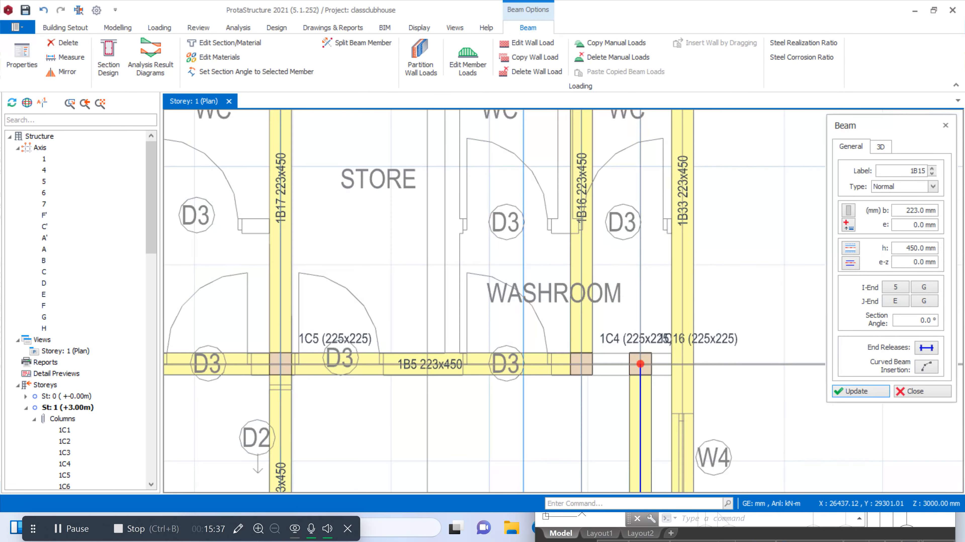
pyautogui.click(581, 364)
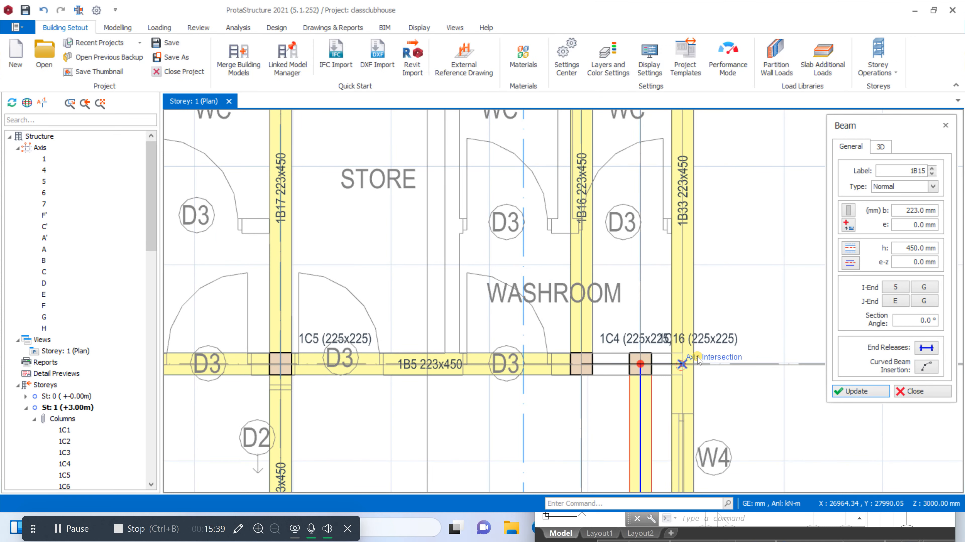
pyautogui.click(687, 365)
pyautogui.click(922, 392)
# Add a 223x450 mm beam on axis 4 from column 1C9 to axis G across the kids play area
pyautogui.scroll(5, 637, 379)
pyautogui.scroll(-11, 724, 285)
pyautogui.scroll(3, 672, 269)
pyautogui.scroll(-6, 753, 224)
pyautogui.scroll(7, 722, 228)
pyautogui.scroll(-3, 709, 232)
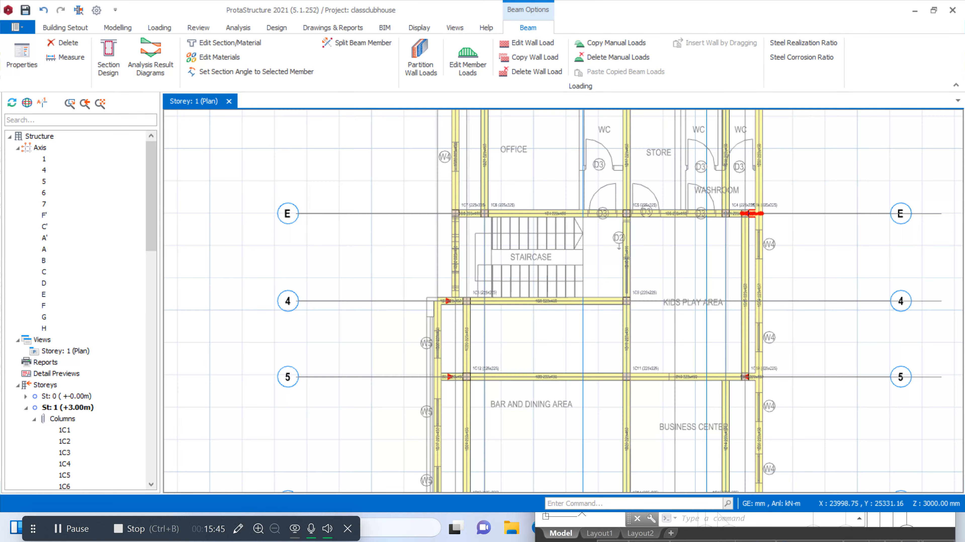
pyautogui.scroll(4, 642, 300)
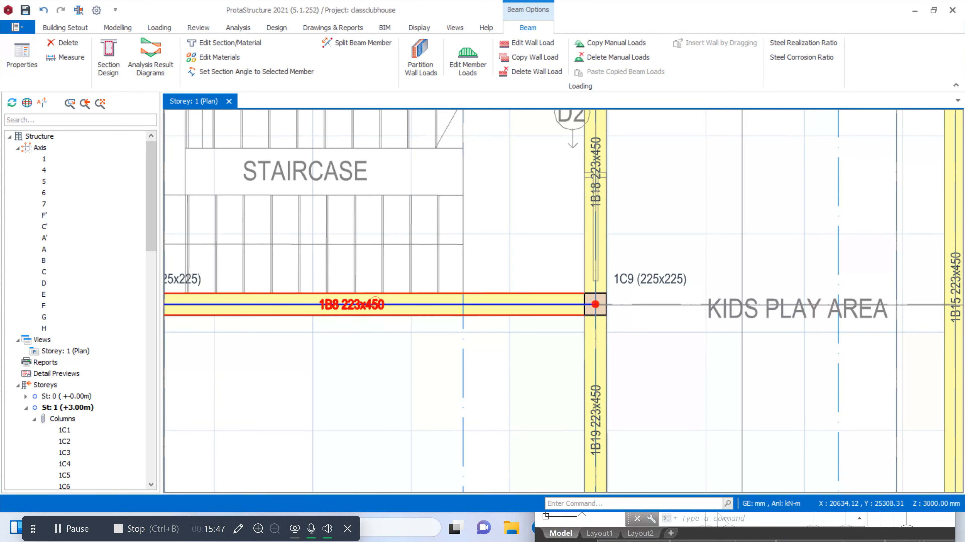
pyautogui.rightClick(375, 300)
pyautogui.click(449, 8)
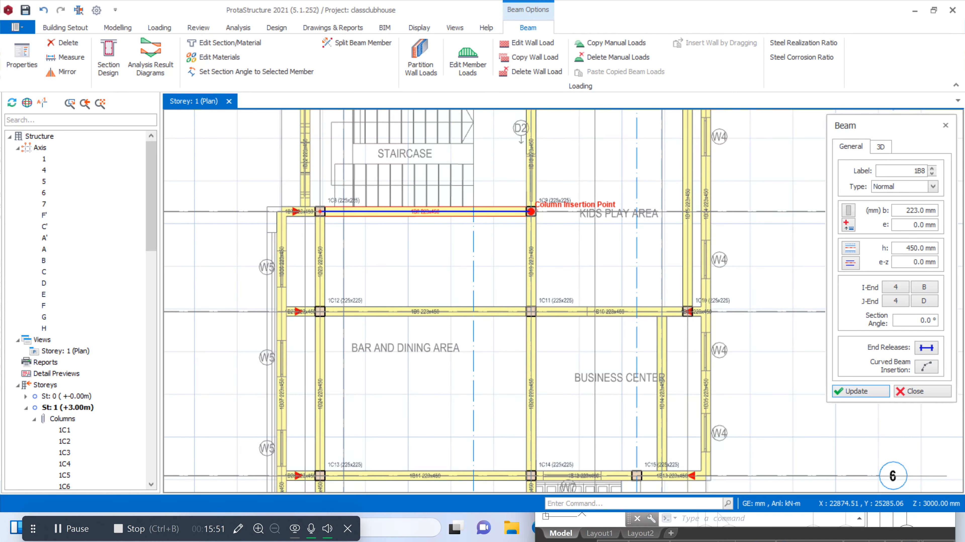
pyautogui.click(531, 212)
pyautogui.scroll(2, 689, 209)
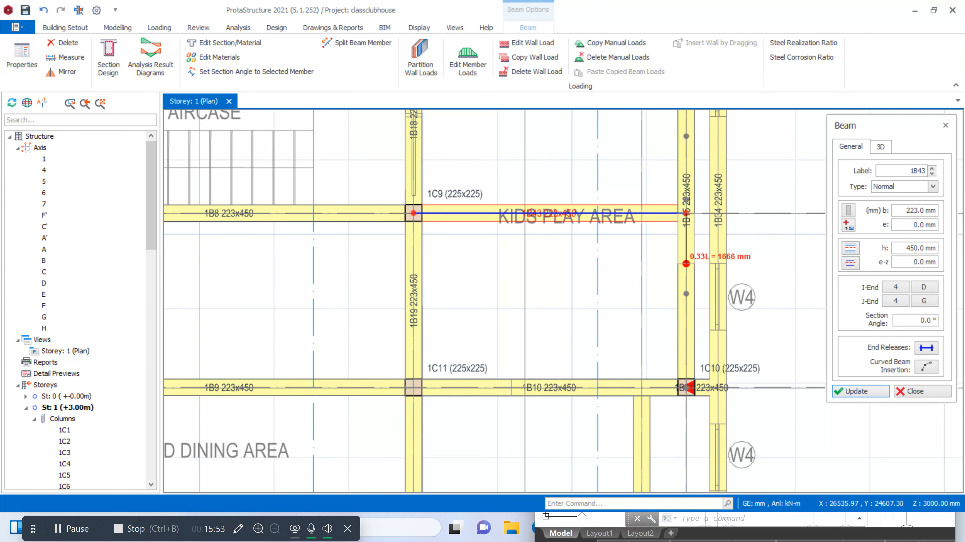
# Leave beam insertion and start a new slab with a thickness of 150 mm
pyautogui.scroll(-5, 685, 266)
pyautogui.scroll(3, 663, 282)
pyautogui.press('Escape')
pyautogui.scroll(-2, 514, 258)
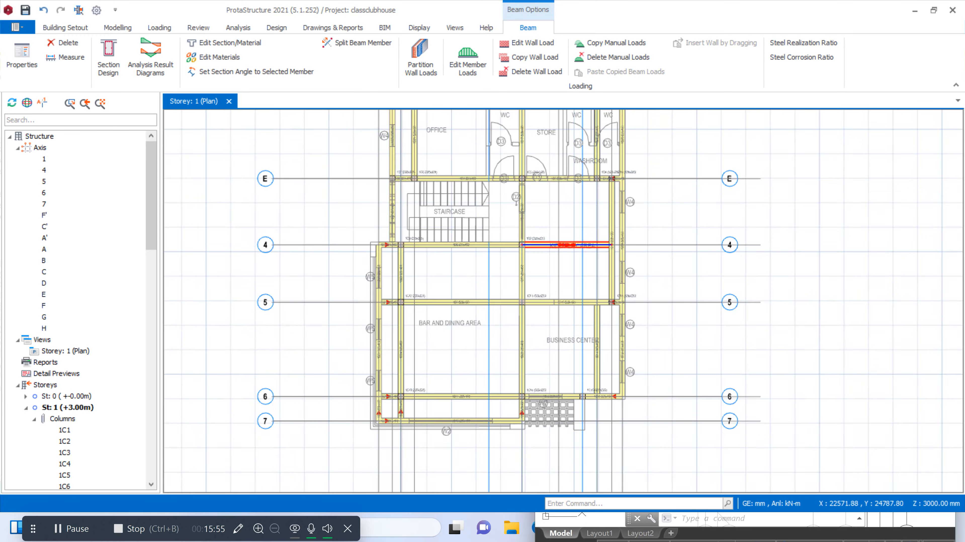
pyautogui.scroll(-1, 513, 257)
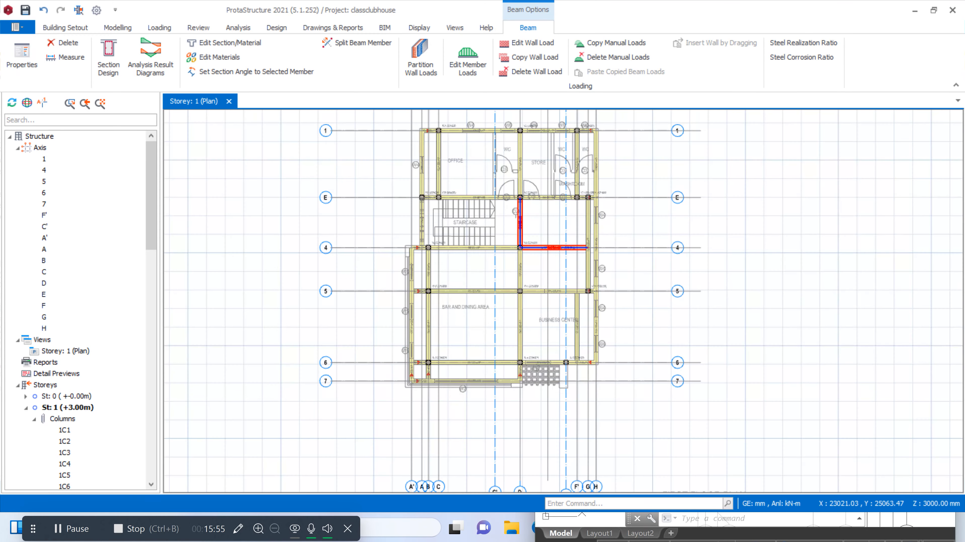
pyautogui.click(116, 28)
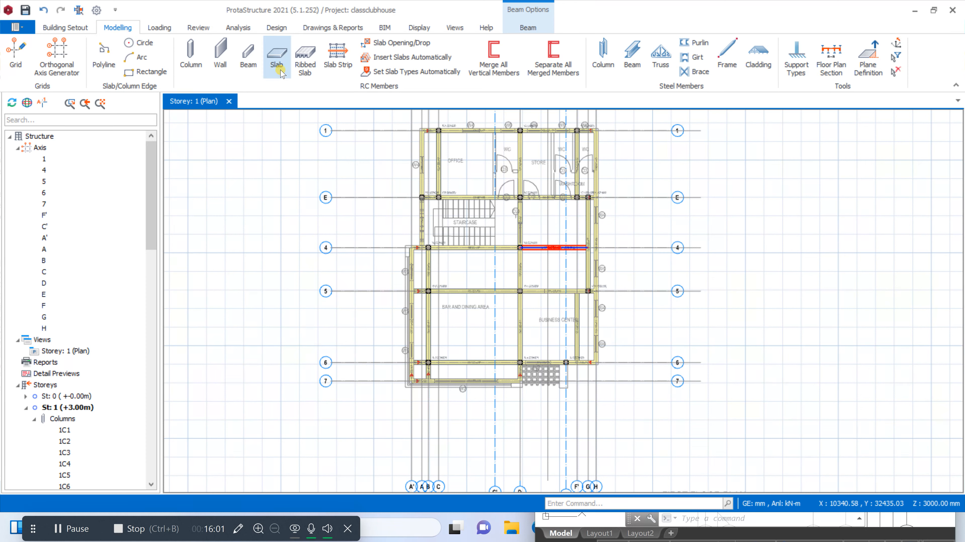
pyautogui.click(277, 56)
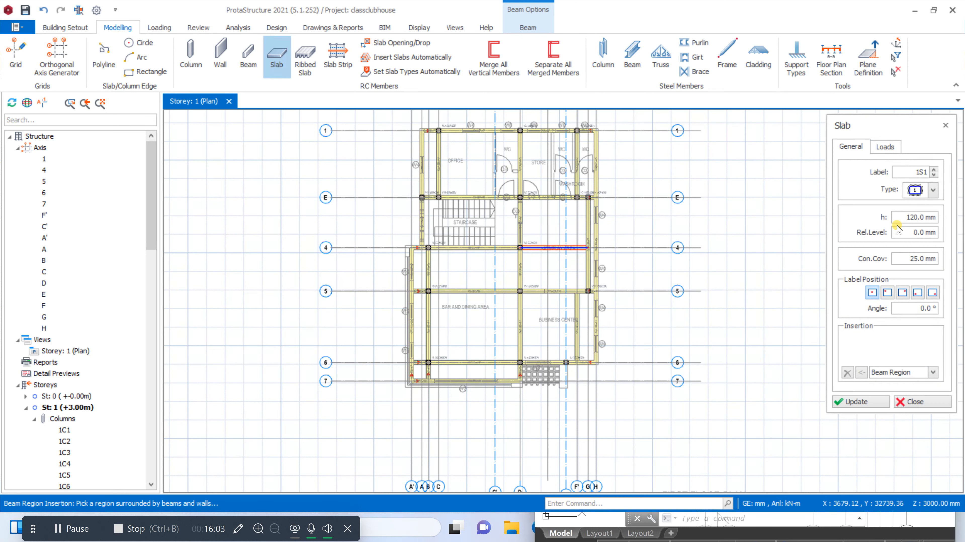
pyautogui.click(905, 217)
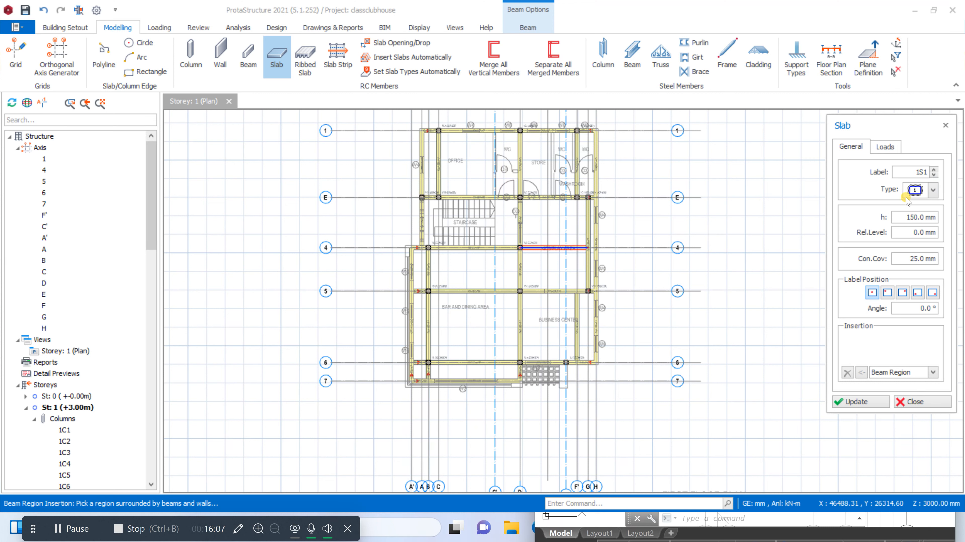
# Set the slab loads to the Room dead load, Balconies (Guest Houses / Clubs) imposed load of 3.0 kN/m2, and roof load of 1.2 kN/m2
pyautogui.click(877, 152)
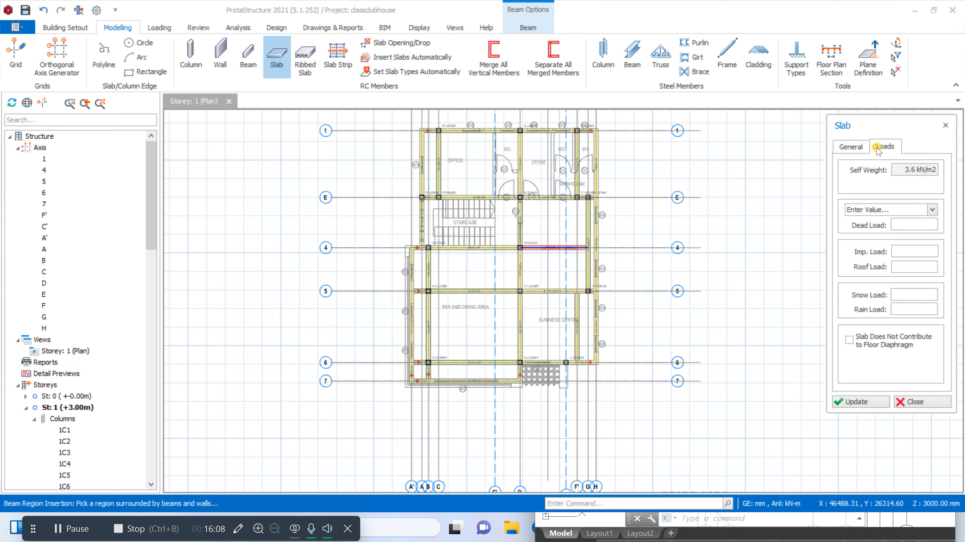
pyautogui.click(929, 209)
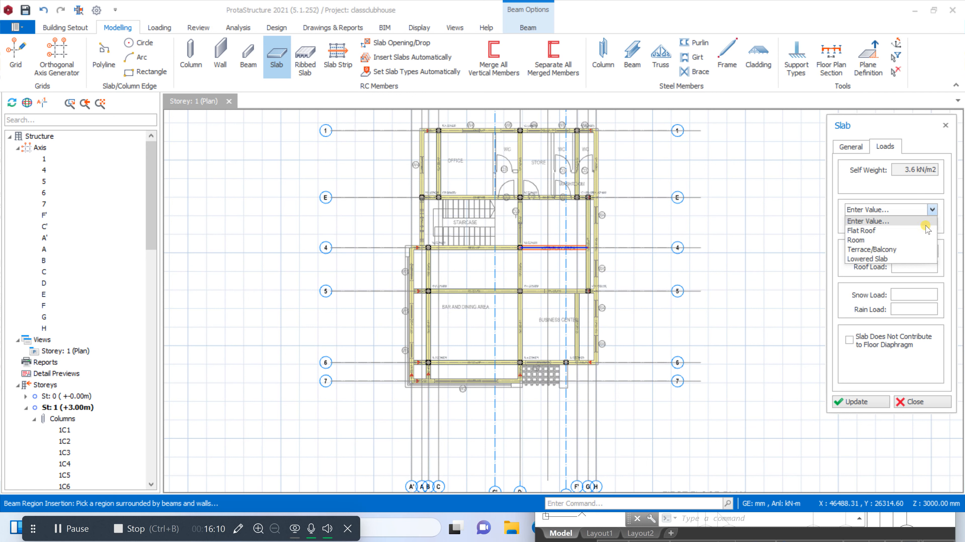
pyautogui.click(888, 241)
pyautogui.click(913, 250)
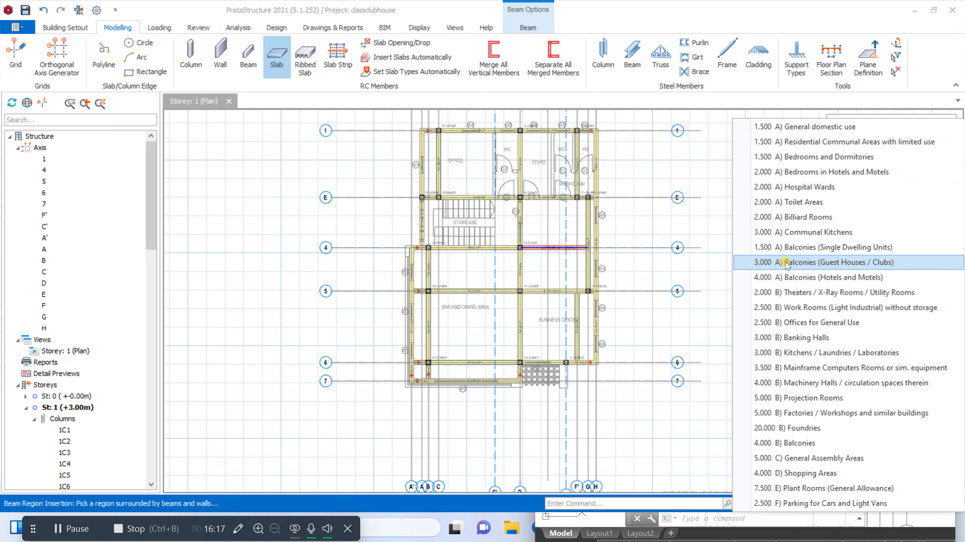
pyautogui.click(827, 266)
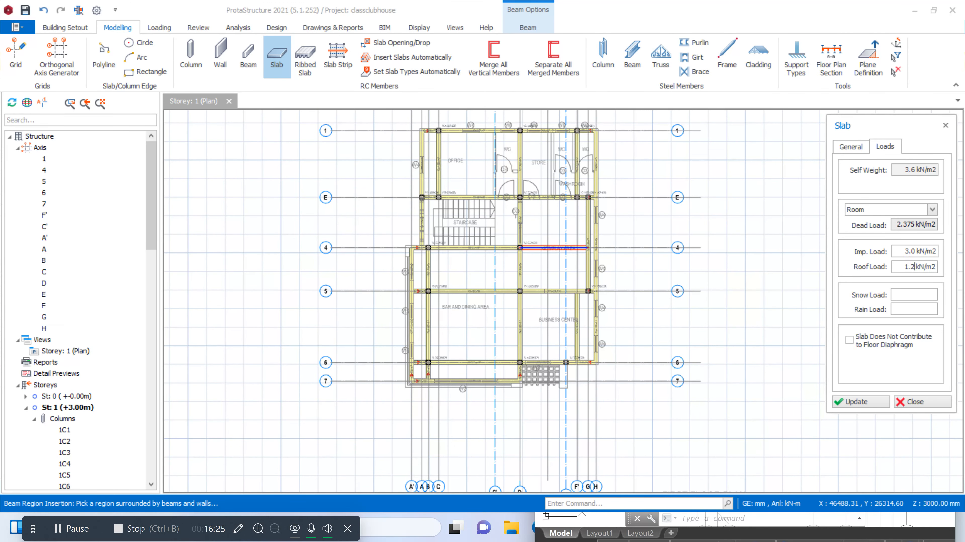
# Insert 150 mm slabs in the beam-bounded bays between axes 1 and E, covering the office, store and WC areas
pyautogui.scroll(5, 420, 150)
pyautogui.click(443, 156)
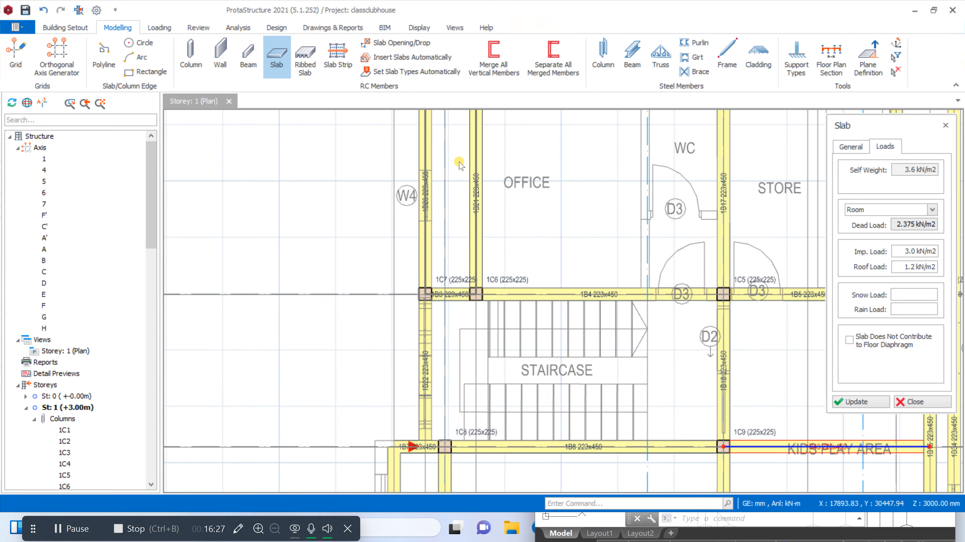
pyautogui.scroll(-1, 482, 162)
pyautogui.click(500, 165)
pyautogui.scroll(-1, 505, 166)
pyautogui.click(674, 186)
# Insert 150 mm slabs in both kids play area bays and the narrow bays along axis H from axis E to axis 6
pyautogui.click(677, 264)
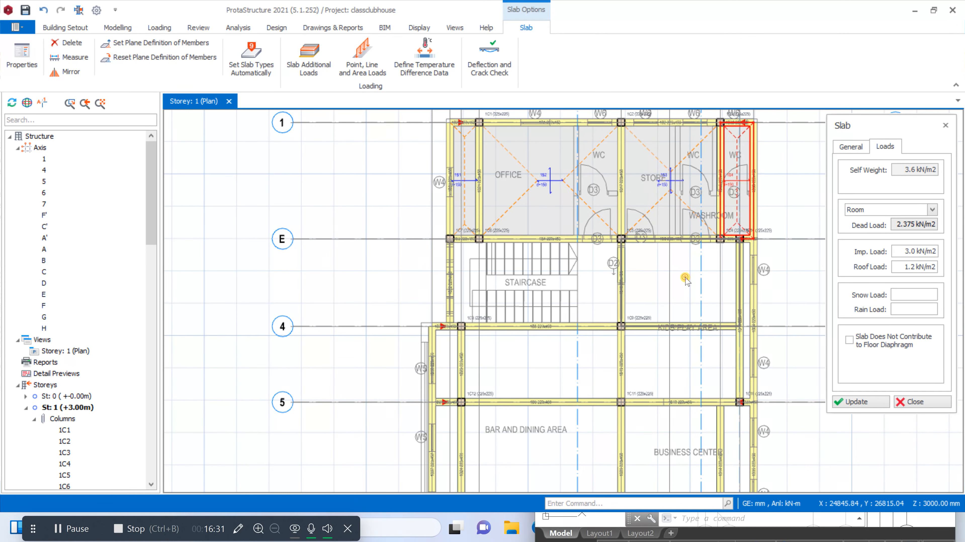
pyautogui.scroll(-1, 676, 215)
pyautogui.click(669, 325)
pyautogui.scroll(2, 731, 289)
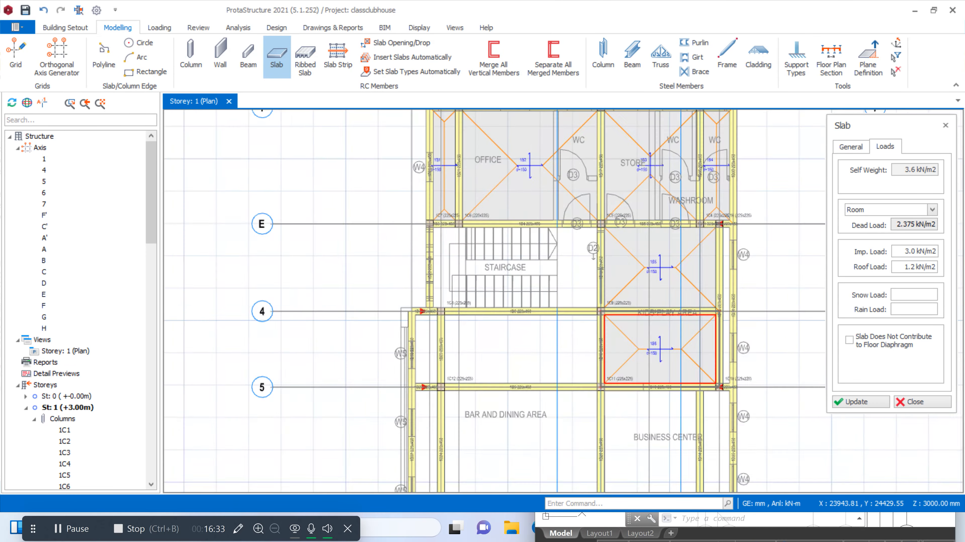
pyautogui.scroll(-3, 717, 208)
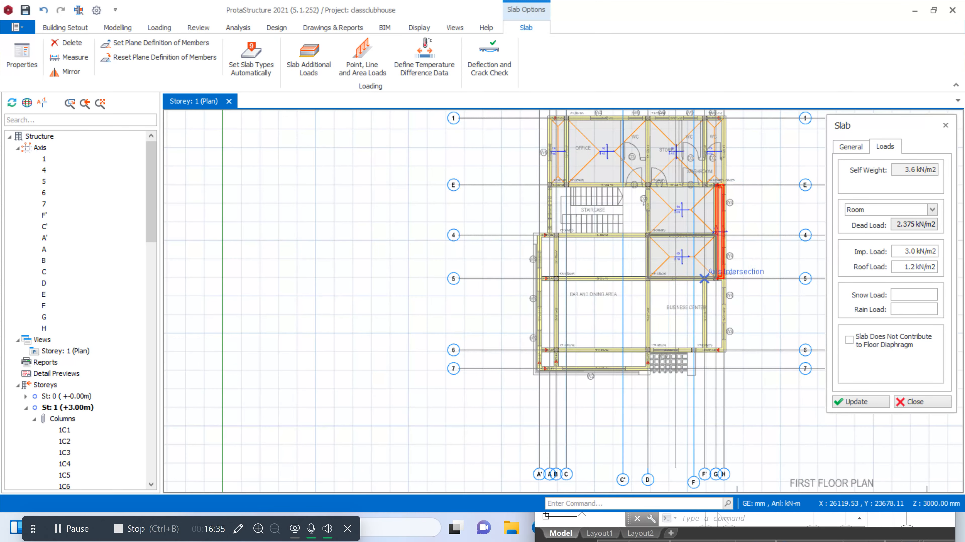
pyautogui.scroll(2, 718, 272)
pyautogui.click(734, 272)
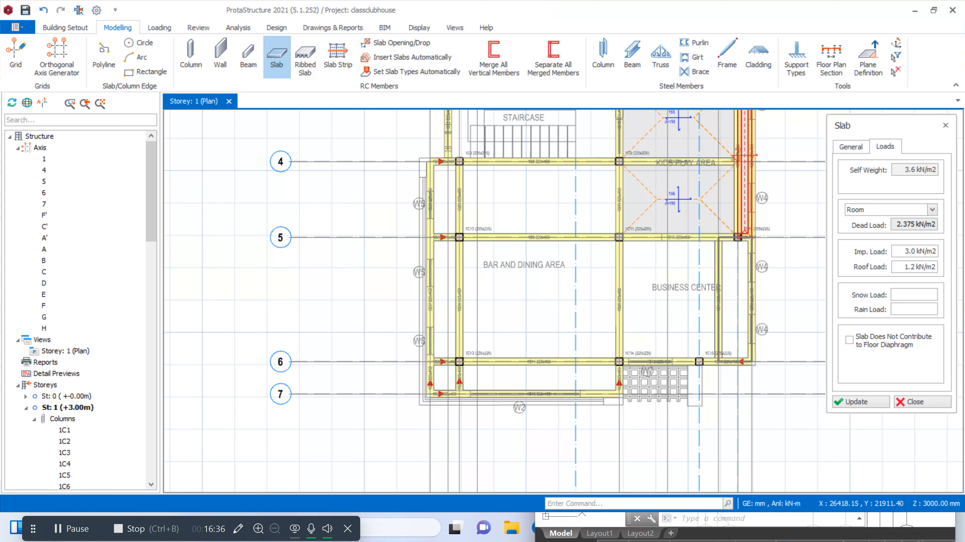
# Insert 150 mm slabs over the business center, the bar and dining area, its narrow bay along axis A', and the bays between axes 6 and 7
pyautogui.click(664, 295)
pyautogui.click(586, 373)
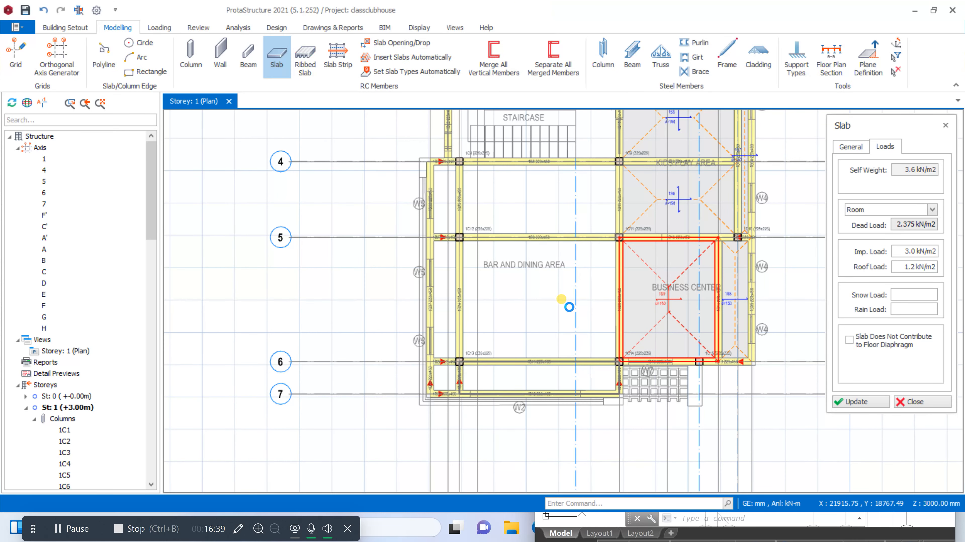
pyautogui.click(542, 301)
pyautogui.scroll(2, 459, 300)
pyautogui.click(448, 297)
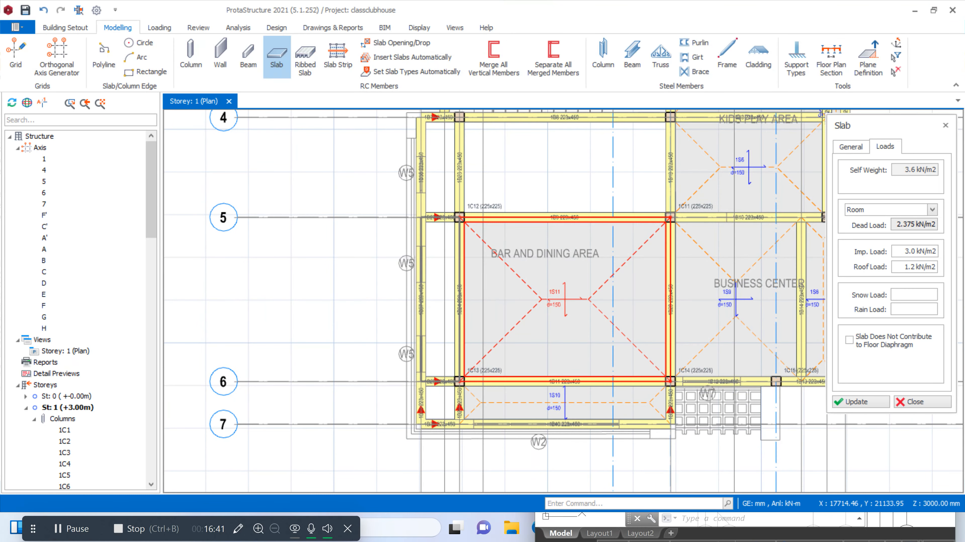
pyautogui.scroll(2, 446, 394)
pyautogui.click(447, 396)
# Insert 150 mm slabs in the two bays between axes 4 and 5 that lie between axes A' and D
pyautogui.scroll(-4, 446, 394)
pyautogui.scroll(2, 492, 262)
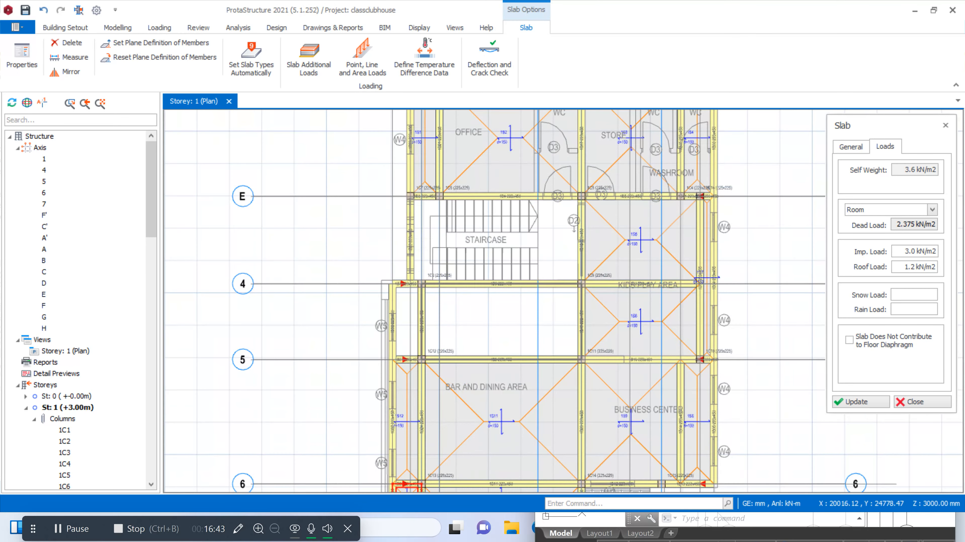
pyautogui.click(487, 316)
pyautogui.scroll(2, 432, 313)
pyautogui.click(400, 319)
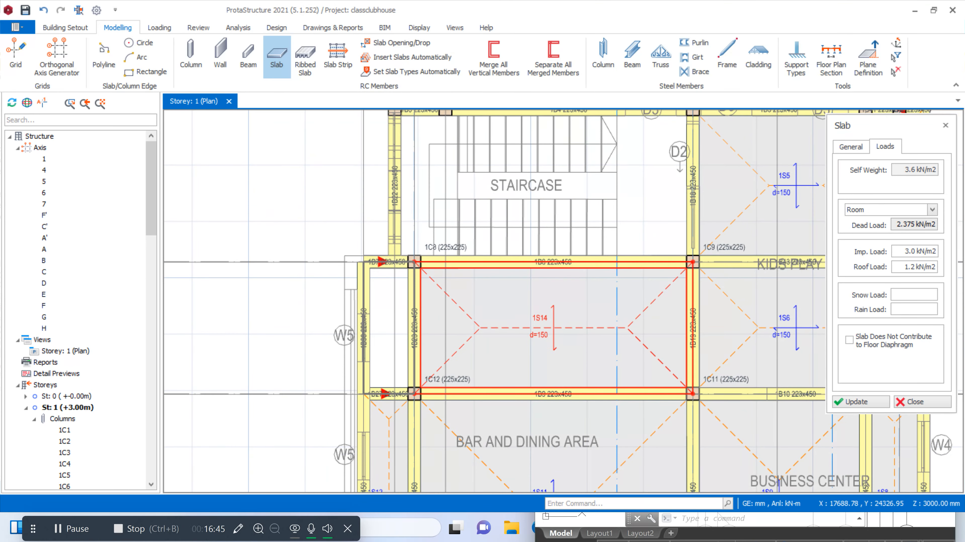
# Add a 223x450 mm beam on axis C' beside the staircase, spanning between axes E and 4, using beam 1B4 as the template
pyautogui.scroll(-1, 401, 319)
pyautogui.scroll(2, 564, 206)
pyautogui.scroll(-1, 501, 355)
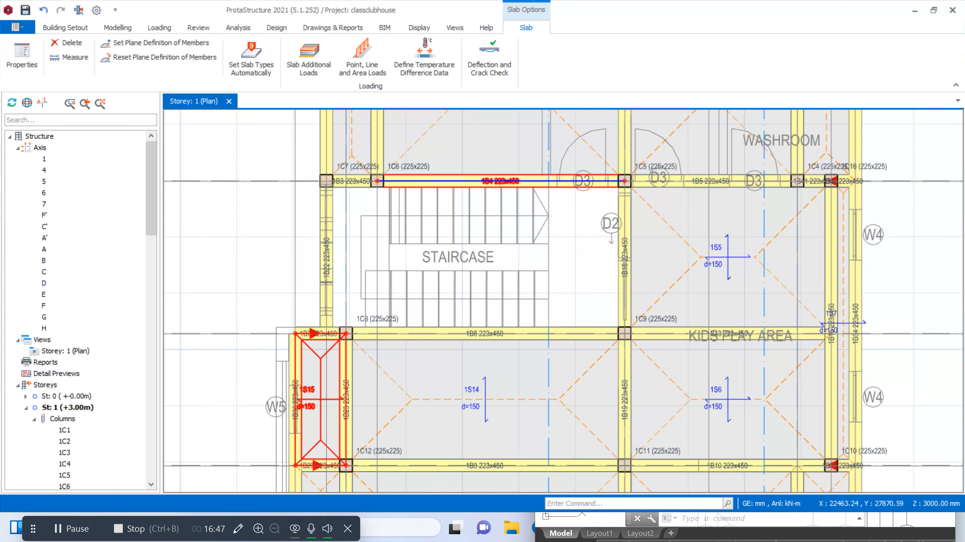
pyautogui.rightClick(598, 184)
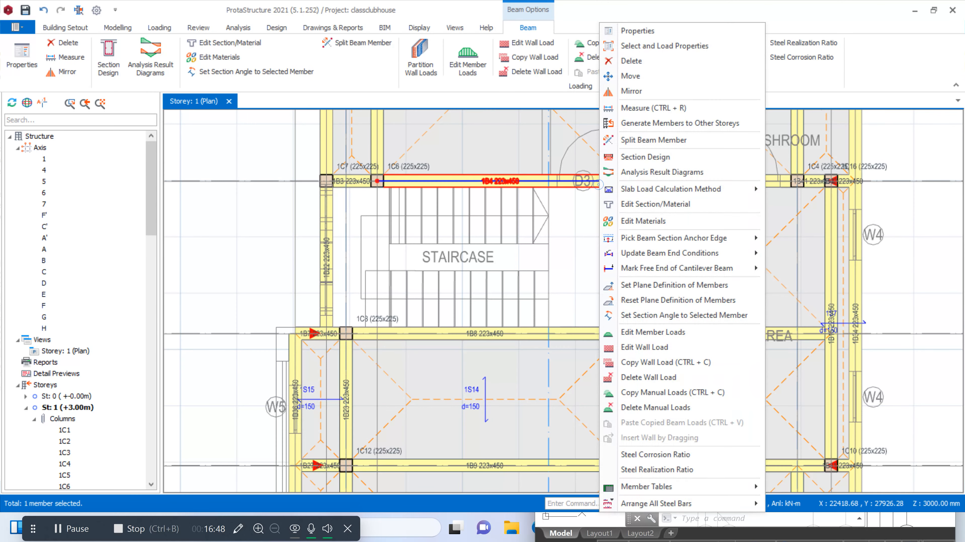
pyautogui.click(643, 31)
pyautogui.click(548, 181)
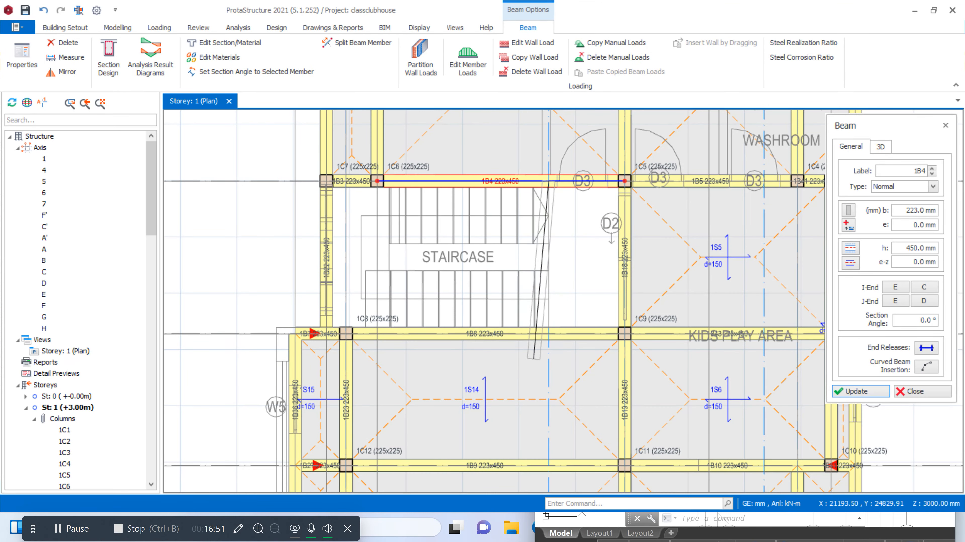
pyautogui.click(548, 334)
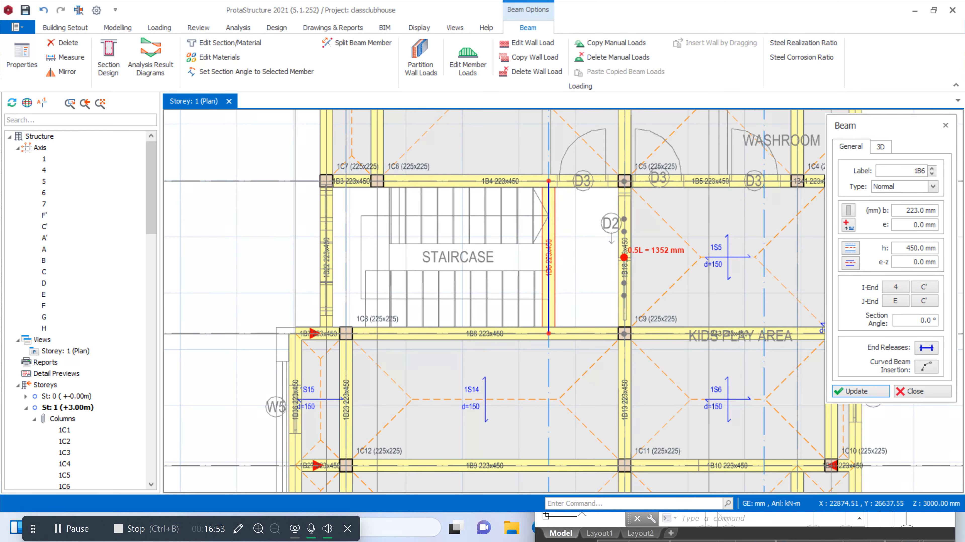
pyautogui.scroll(2, 635, 249)
pyautogui.press('Escape')
# Insert a 150 mm slab between the staircase beam on axis C' and axis D, using slab 1S5 as the template
pyautogui.click(690, 240)
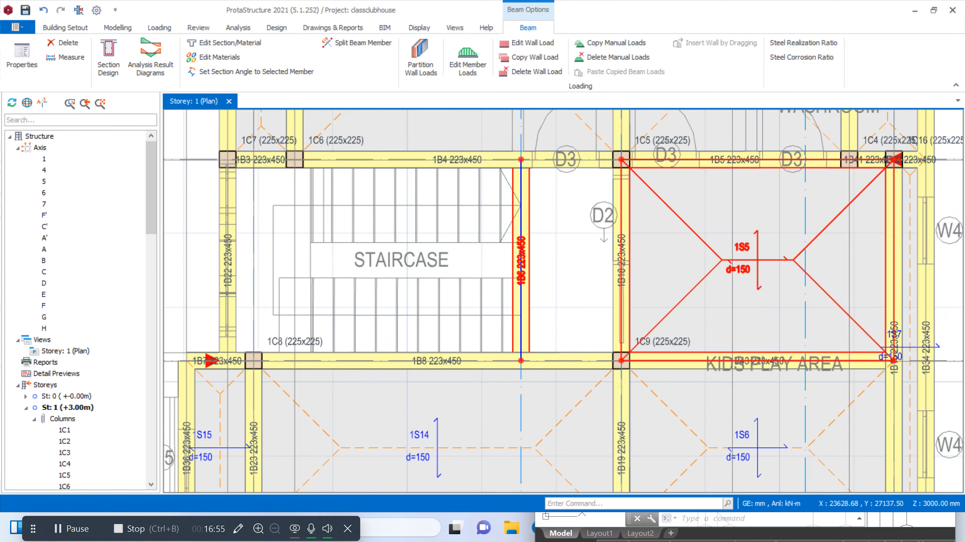
pyautogui.rightClick(680, 225)
pyautogui.click(697, 232)
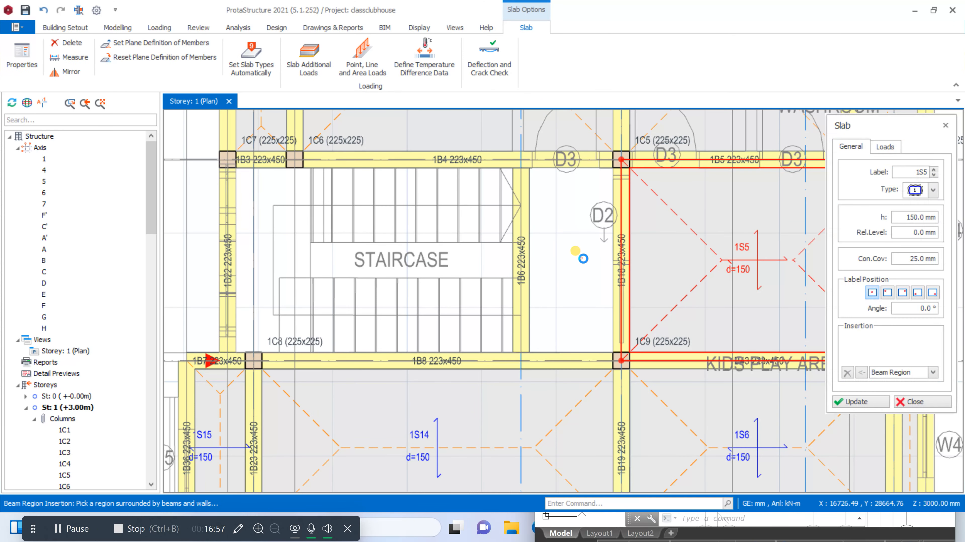
pyautogui.click(576, 252)
# Open the wall load of beam 1B33 on axis H between axes 1 and E and set the wall unit weight to 3.47 kN/m2
pyautogui.scroll(-7, 525, 296)
pyautogui.scroll(10, 570, 295)
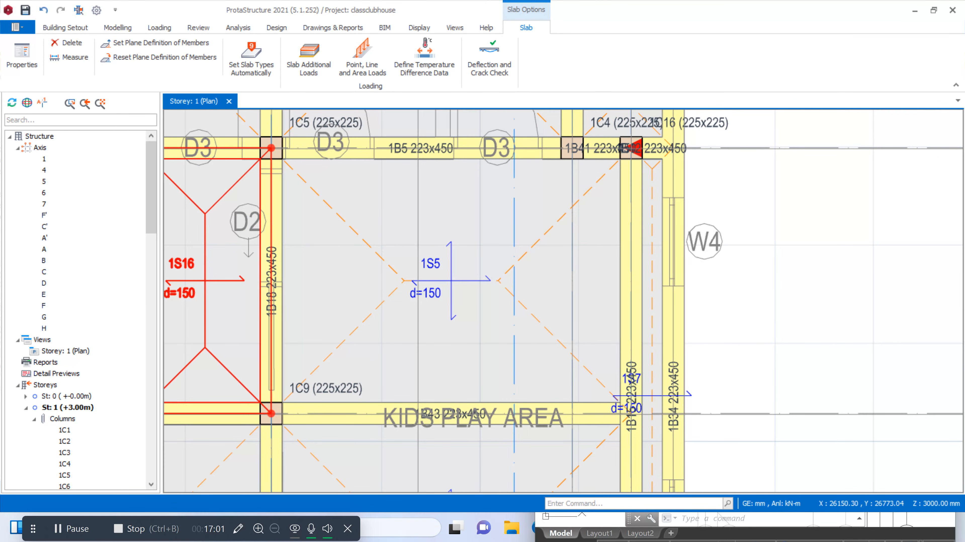
pyautogui.scroll(-4, 579, 272)
pyautogui.scroll(3, 504, 232)
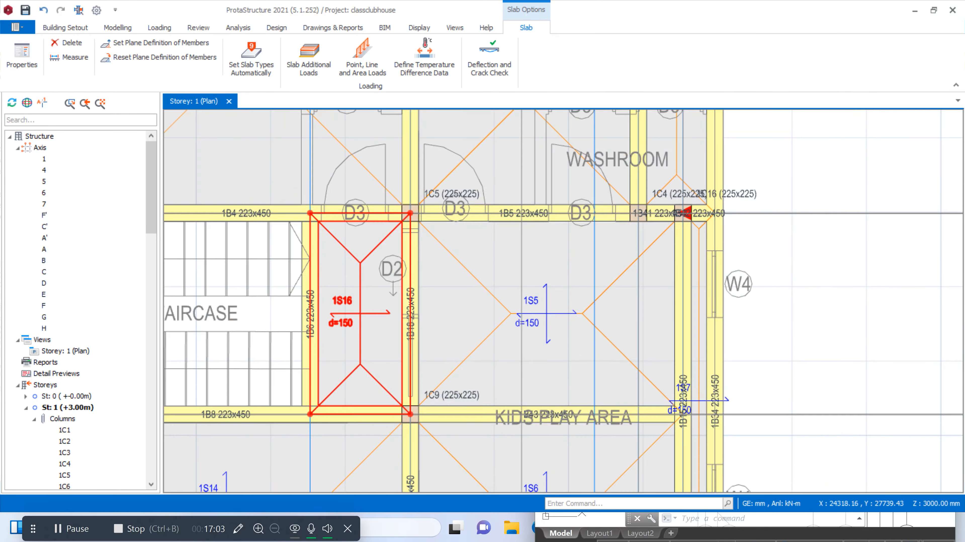
pyautogui.scroll(-4, 592, 267)
pyautogui.scroll(4, 662, 211)
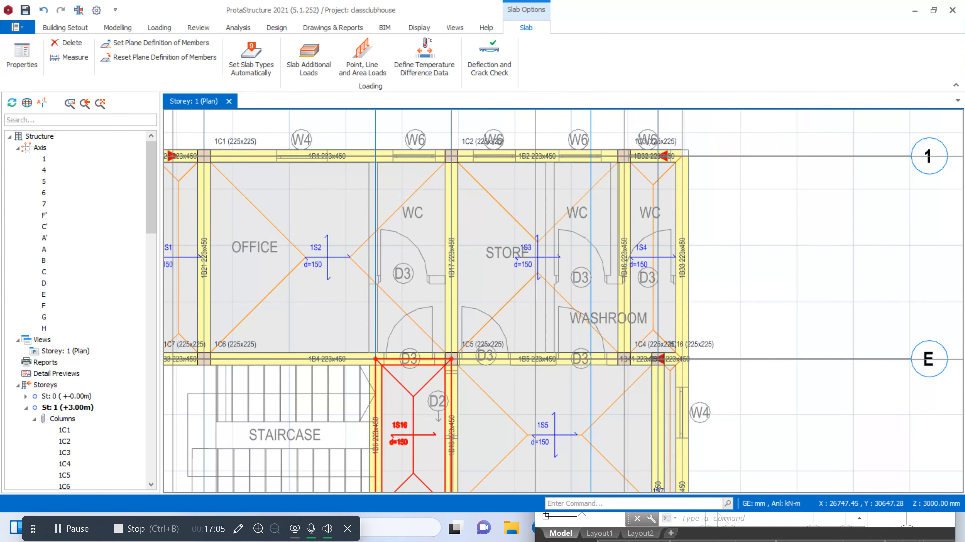
pyautogui.rightClick(680, 254)
pyautogui.press('Escape')
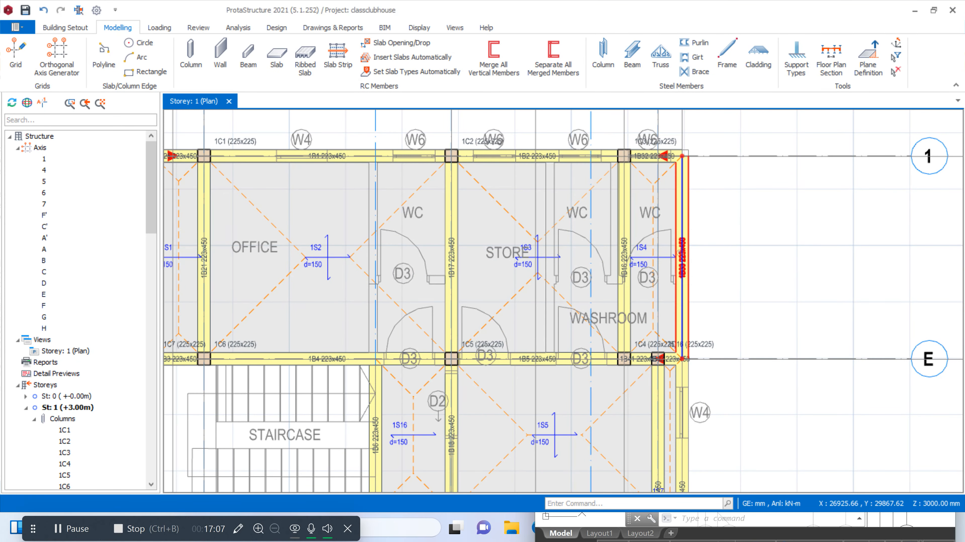
pyautogui.rightClick(679, 254)
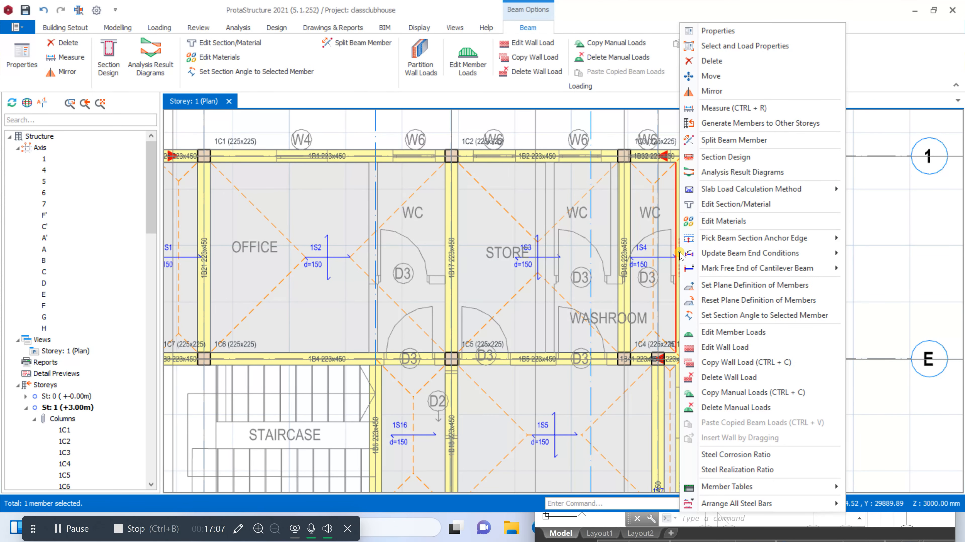
pyautogui.click(738, 348)
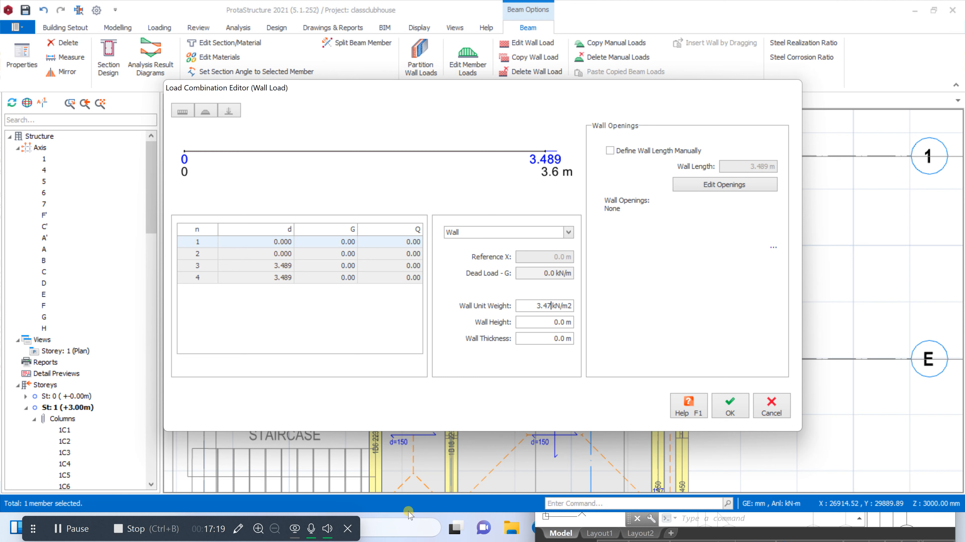
# Switch to Calculator and place its window beside the wall load values
pyautogui.click(399, 524)
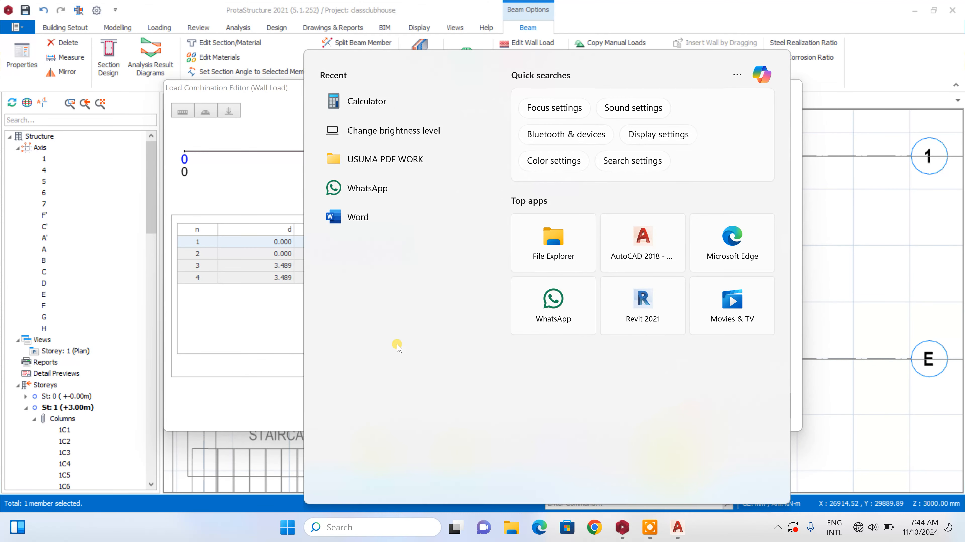
pyautogui.click(391, 99)
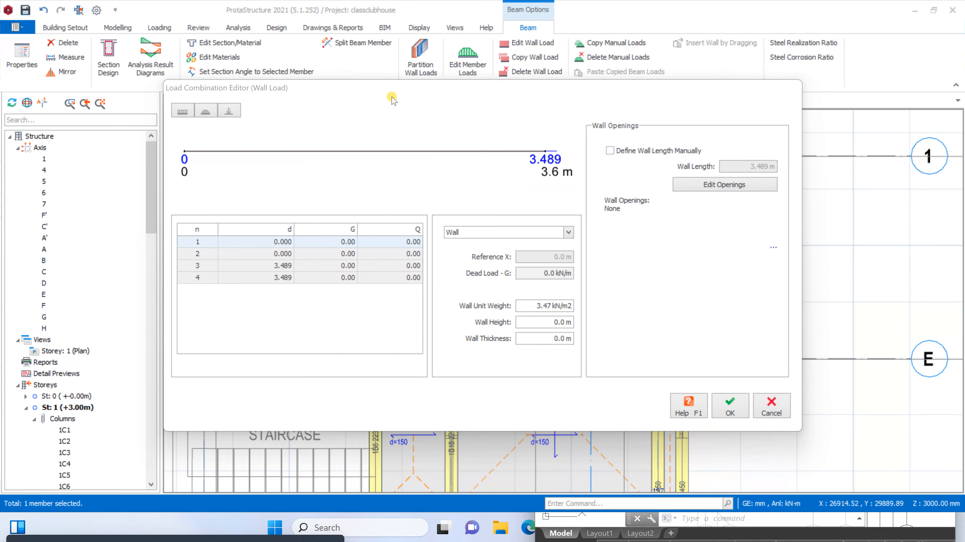
pyautogui.click(384, 100)
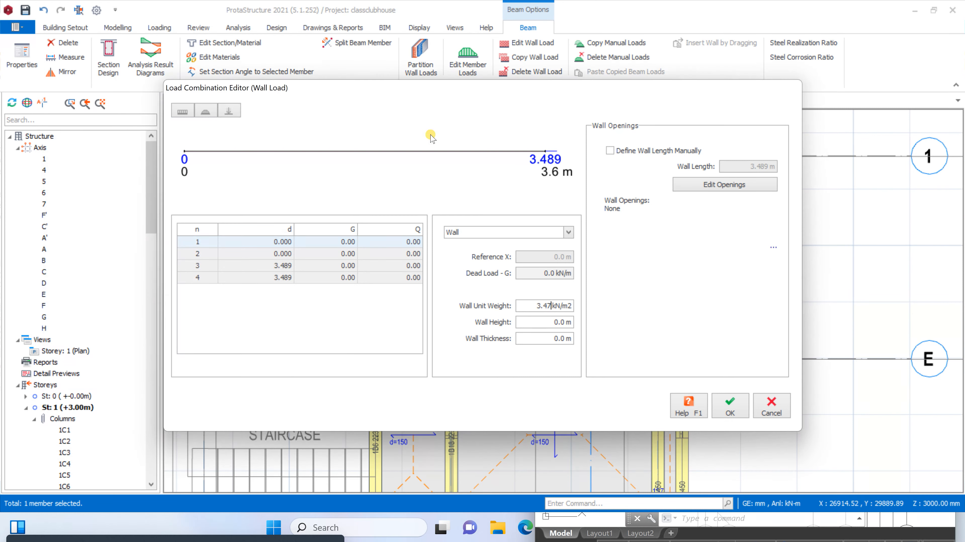
pyautogui.click(382, 523)
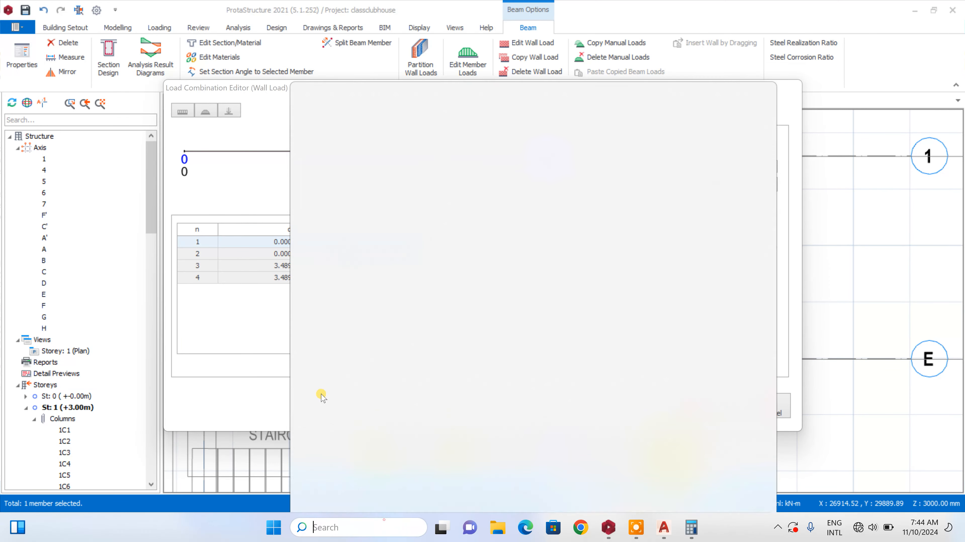
pyautogui.click(350, 103)
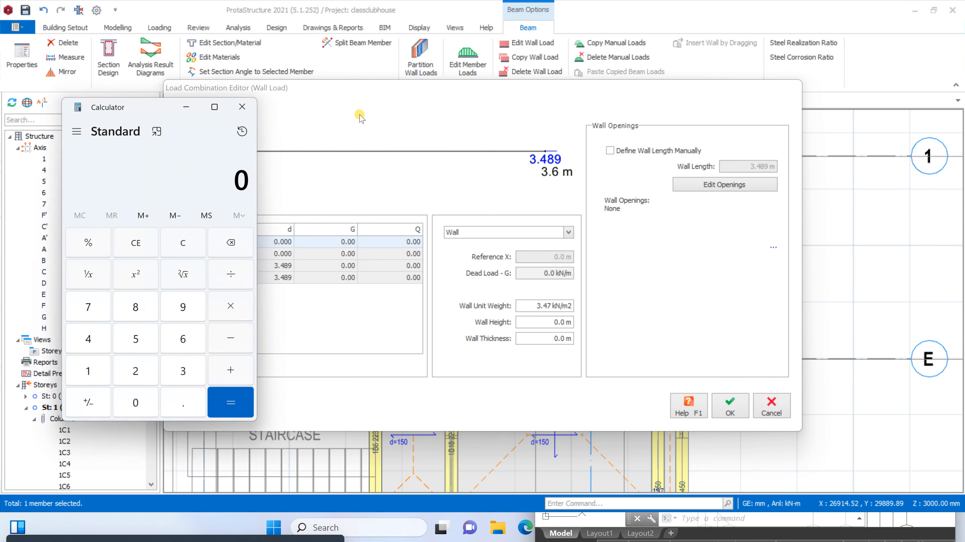
pyautogui.moveTo(130, 104); pyautogui.dragTo(731, 136)
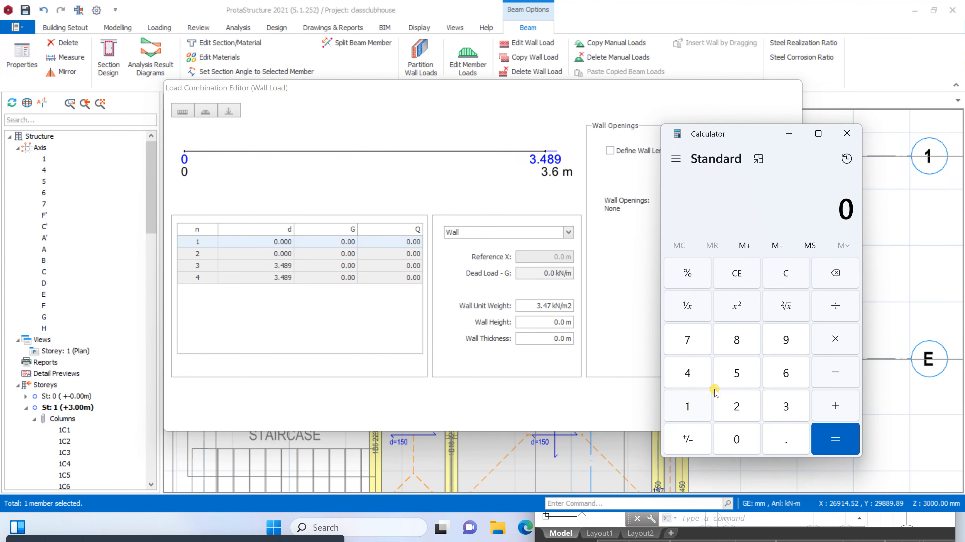
# Calculate the wall height by subtracting the 450 mm beam depth from 3600 mm
pyautogui.click(776, 400)
pyautogui.click(781, 370)
pyautogui.click(751, 441)
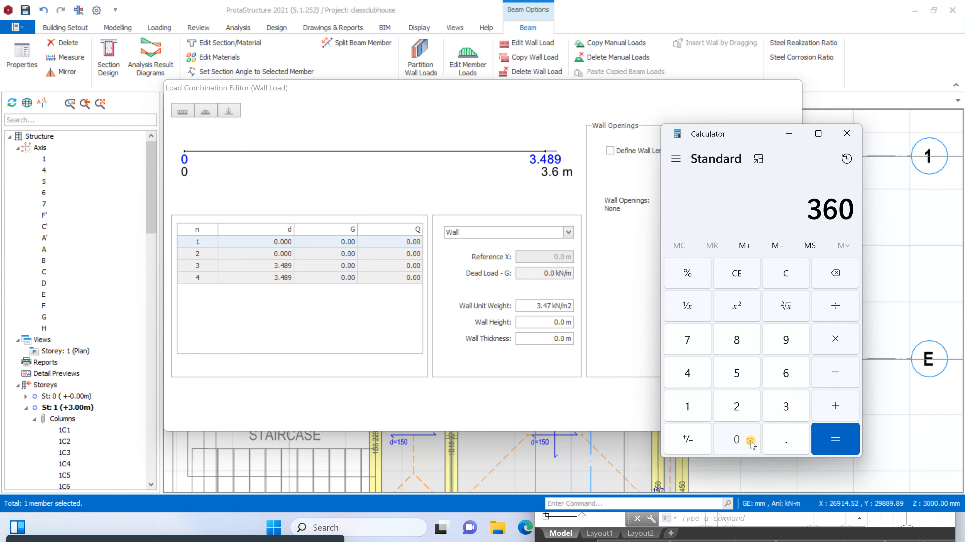
pyautogui.click(750, 440)
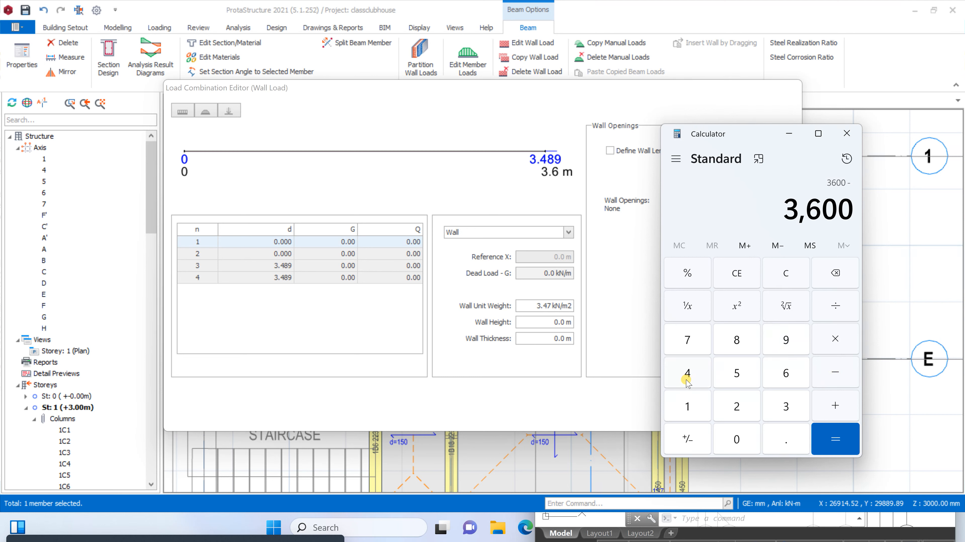
pyautogui.click(687, 374)
pyautogui.click(744, 374)
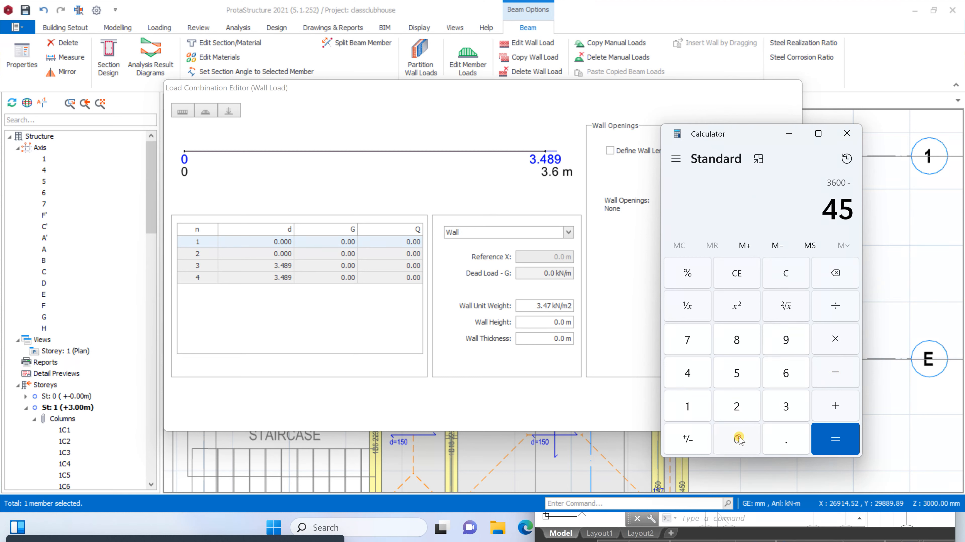
pyautogui.click(738, 440)
pyautogui.click(825, 442)
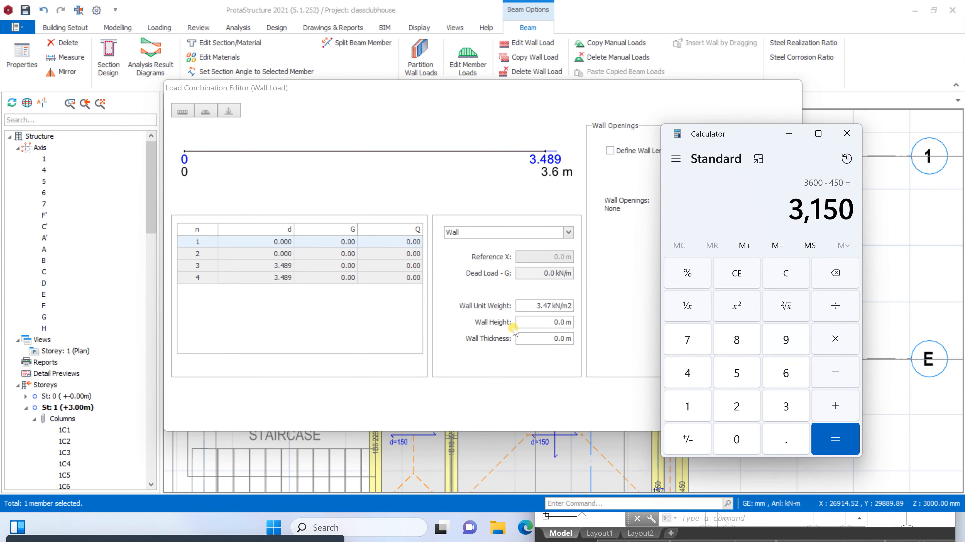
# Set the wall height to 3.15 m and the wall thickness to 0.225 m, and apply the wall load to the beam
pyautogui.click(551, 322)
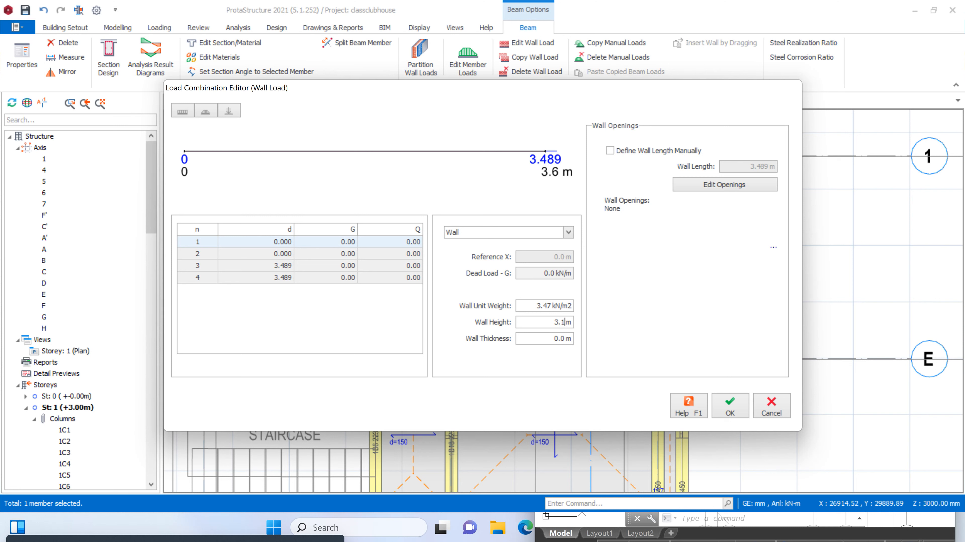
pyautogui.click(560, 339)
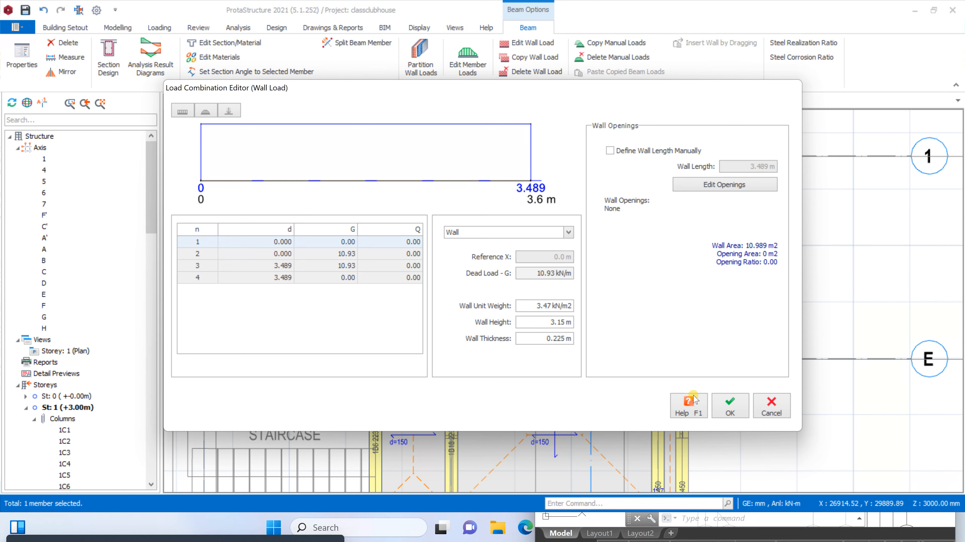
pyautogui.click(730, 413)
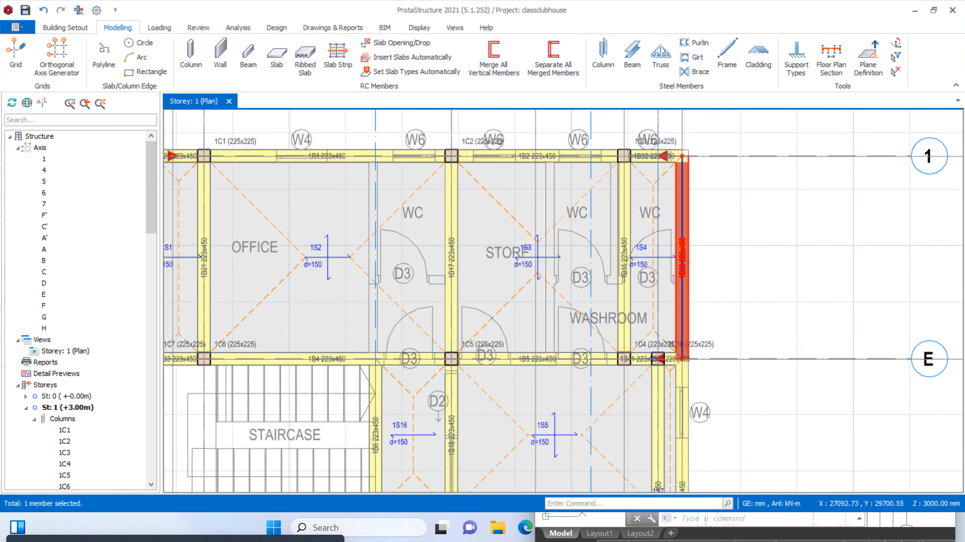
# Copy the wall load from the beam on axis H between axes 1 and E and paste it onto all the storey's beams
pyautogui.rightClick(688, 261)
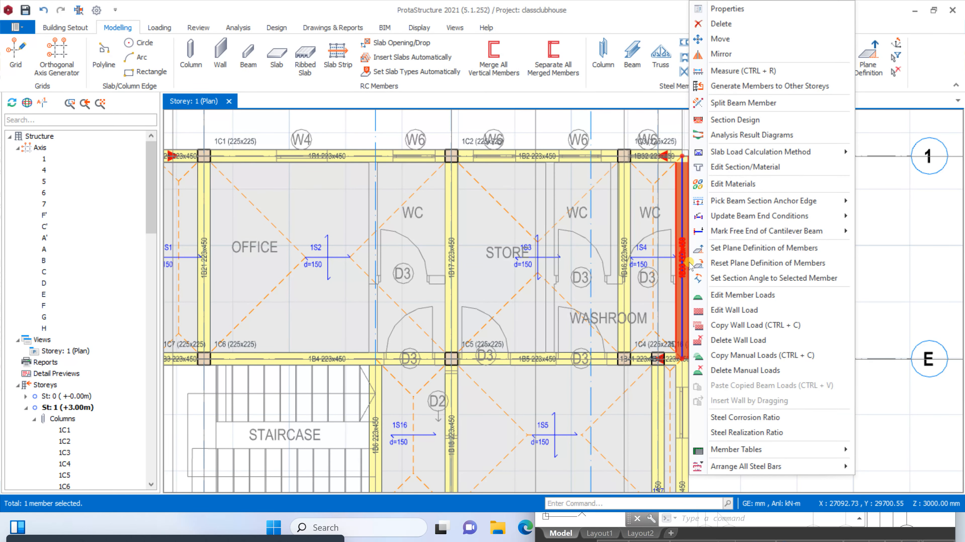
pyautogui.click(722, 323)
pyautogui.scroll(-6, 722, 323)
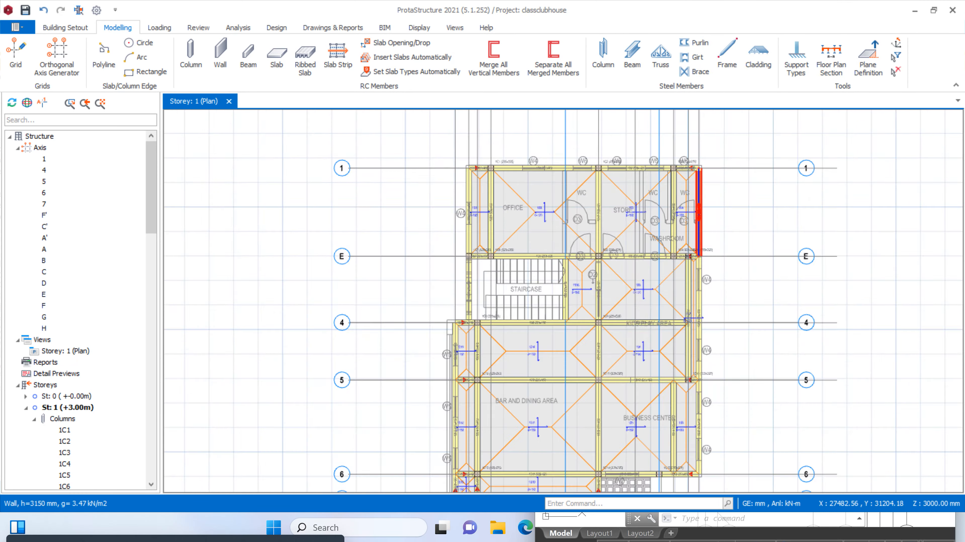
pyautogui.moveTo(735, 153); pyautogui.dragTo(621, 312)
pyautogui.hotkey('ctrl', 'v')
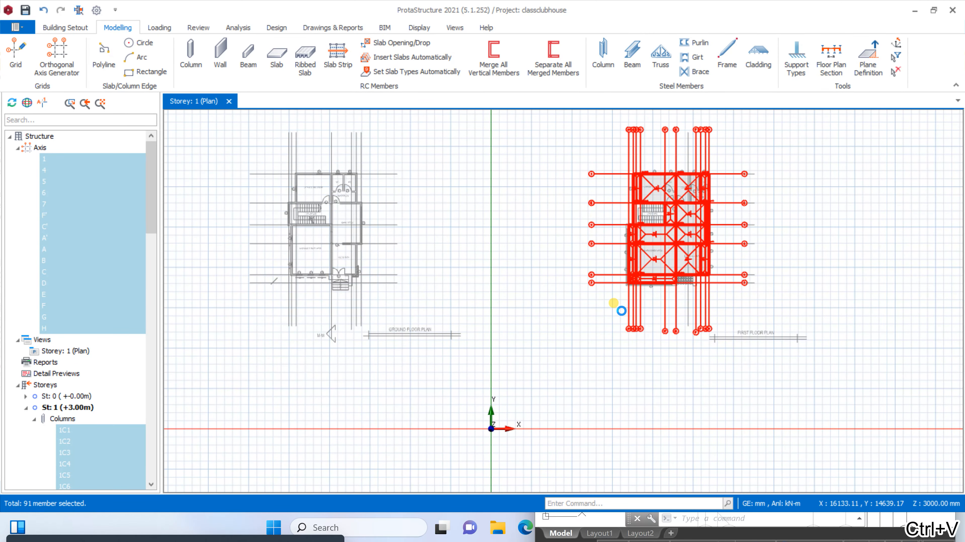
pyautogui.click(524, 304)
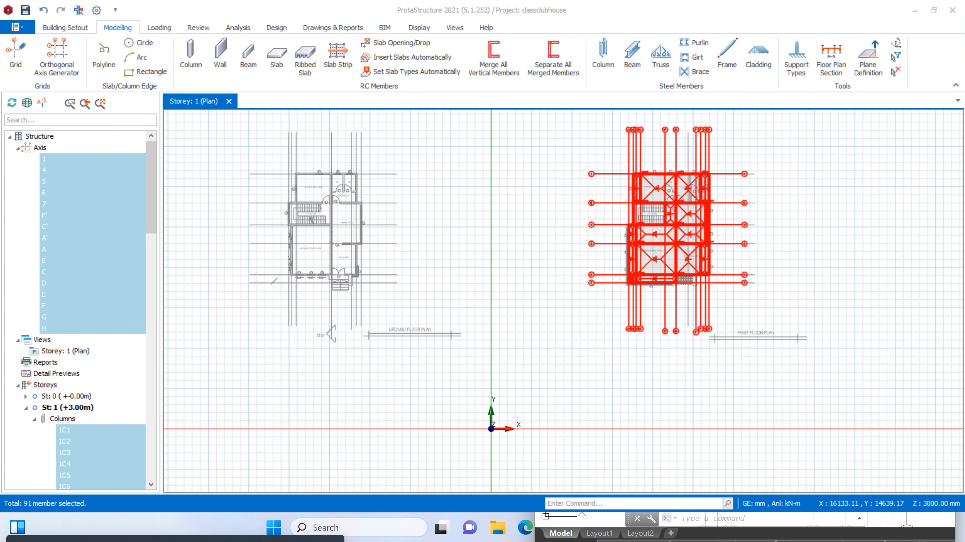
pyautogui.scroll(5, 697, 208)
pyautogui.scroll(-5, 636, 338)
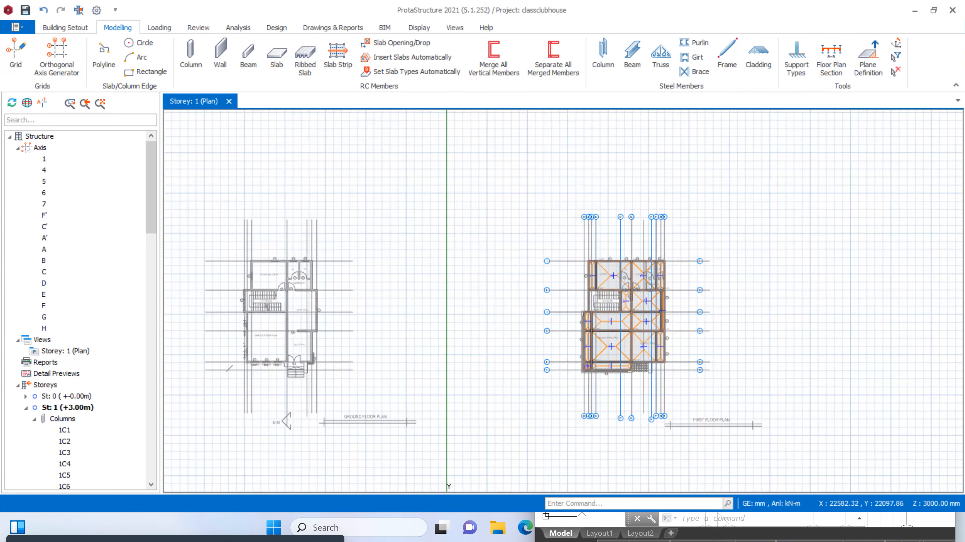
pyautogui.scroll(5, 653, 280)
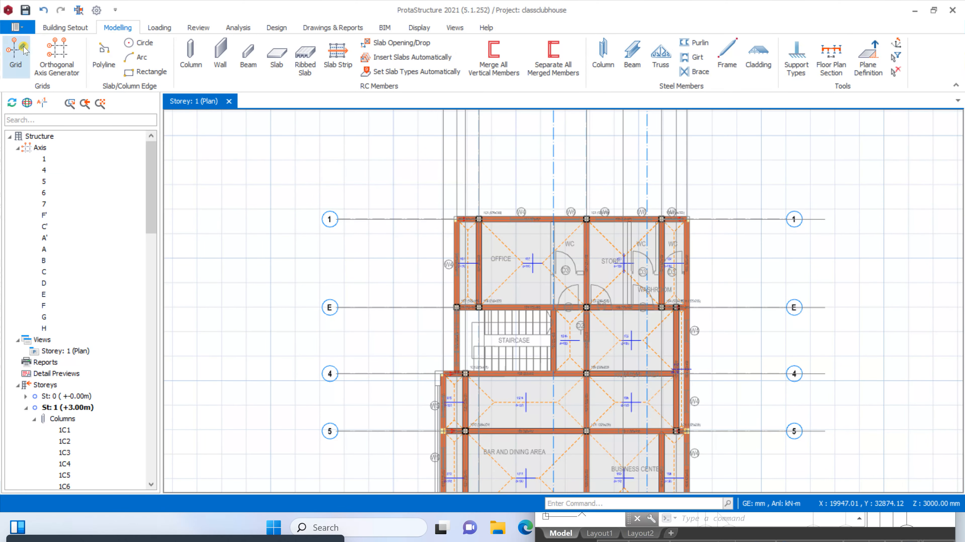
pyautogui.scroll(3, 587, 307)
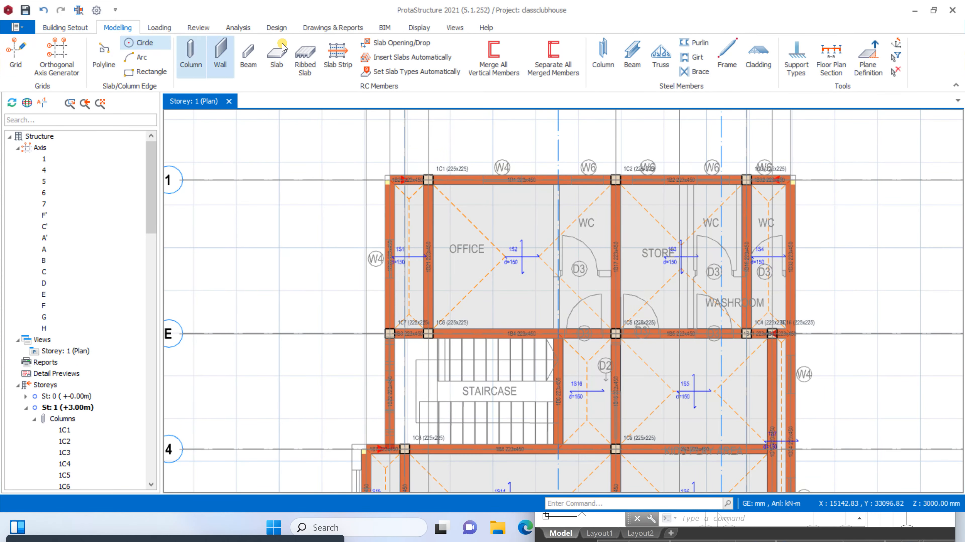
# In the building analysis project parameters, set the allowable soil stress to 150 kN/m2 and the subgrade coefficient to loose sand's lower limit, 4800 kN/m3
pyautogui.click(238, 28)
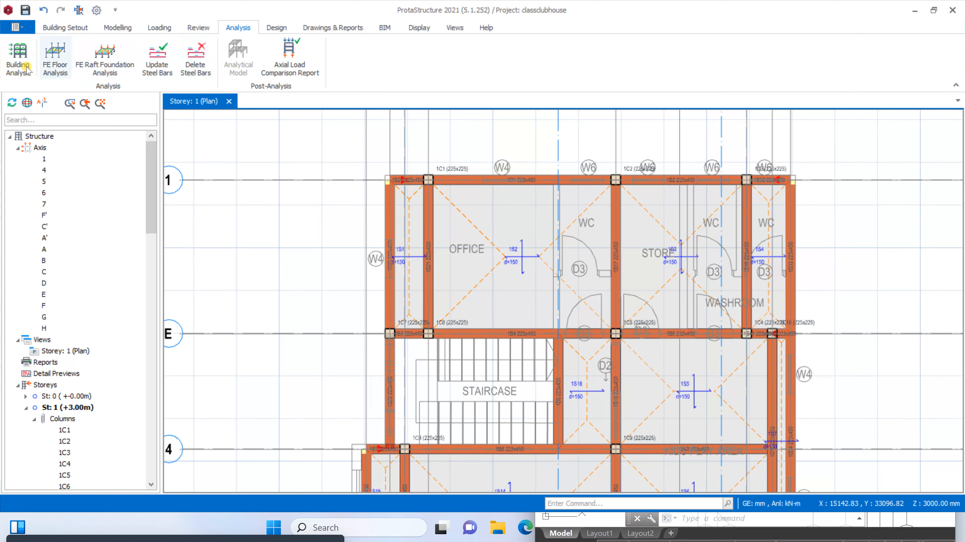
pyautogui.click(18, 58)
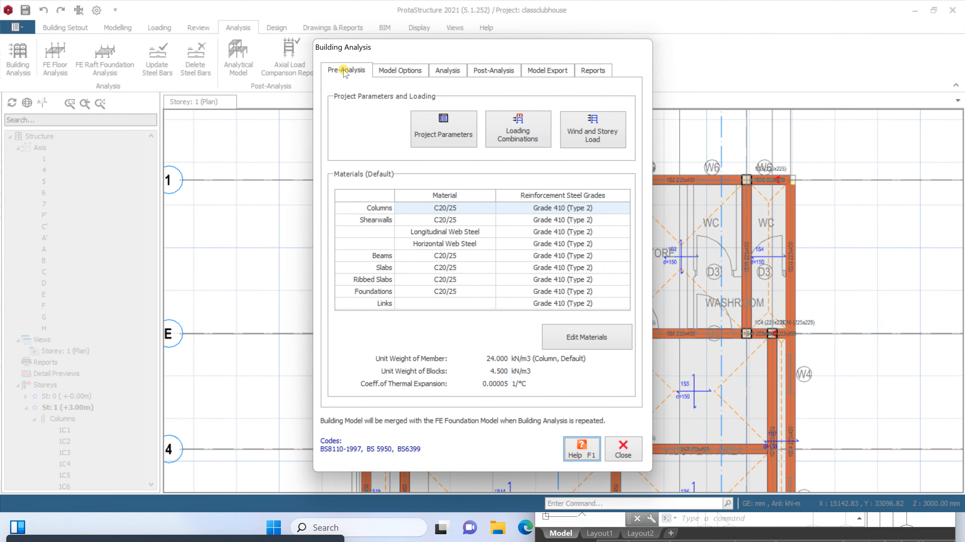
pyautogui.click(431, 126)
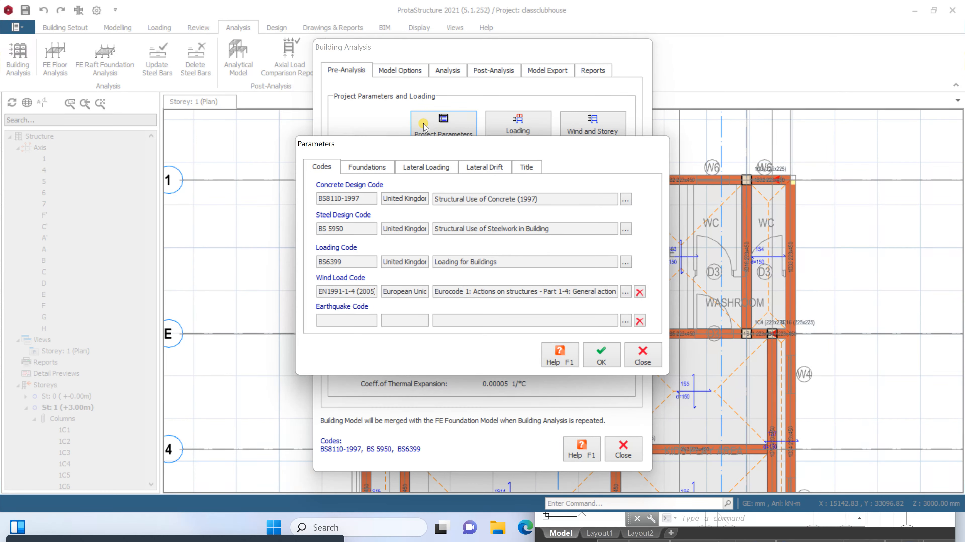
pyautogui.click(386, 170)
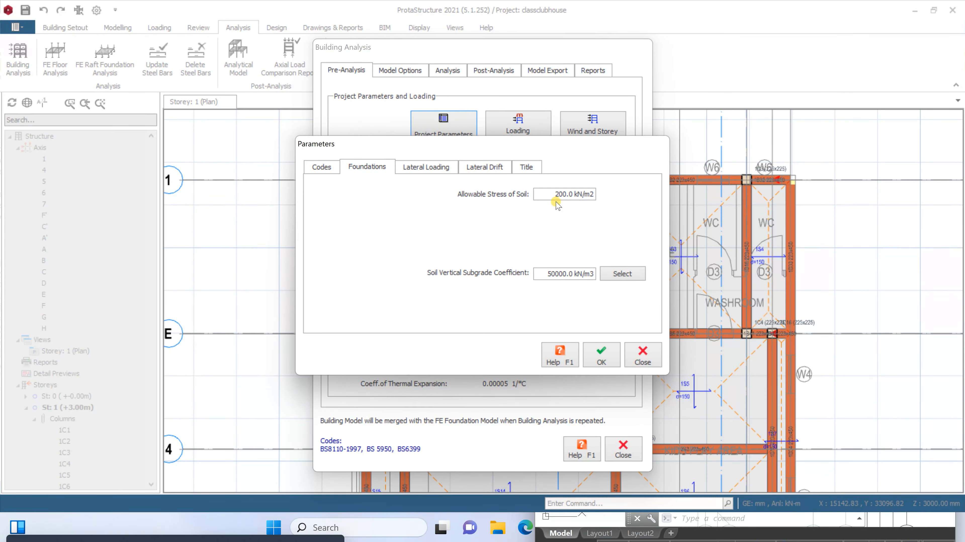
pyautogui.moveTo(553, 196); pyautogui.dragTo(595, 208)
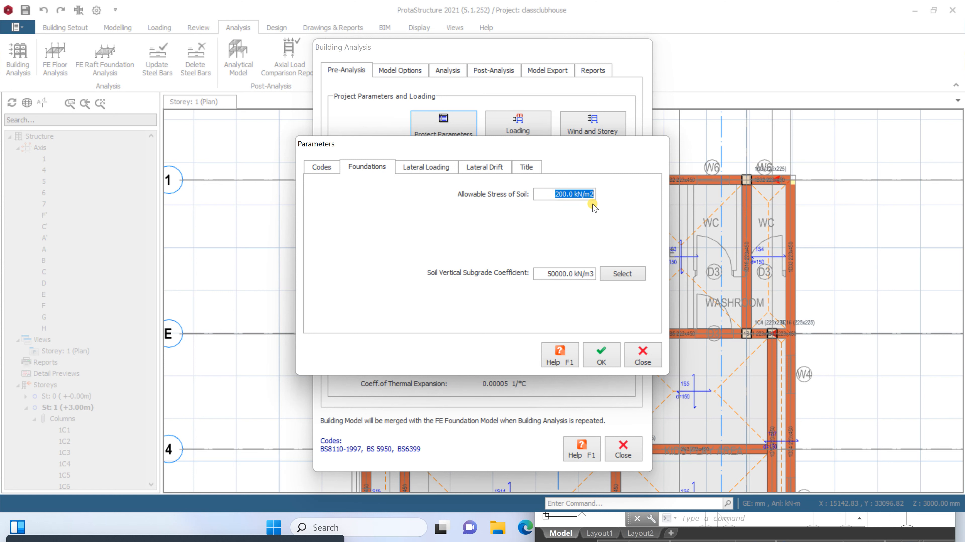
pyautogui.write('15')
pyautogui.click(630, 279)
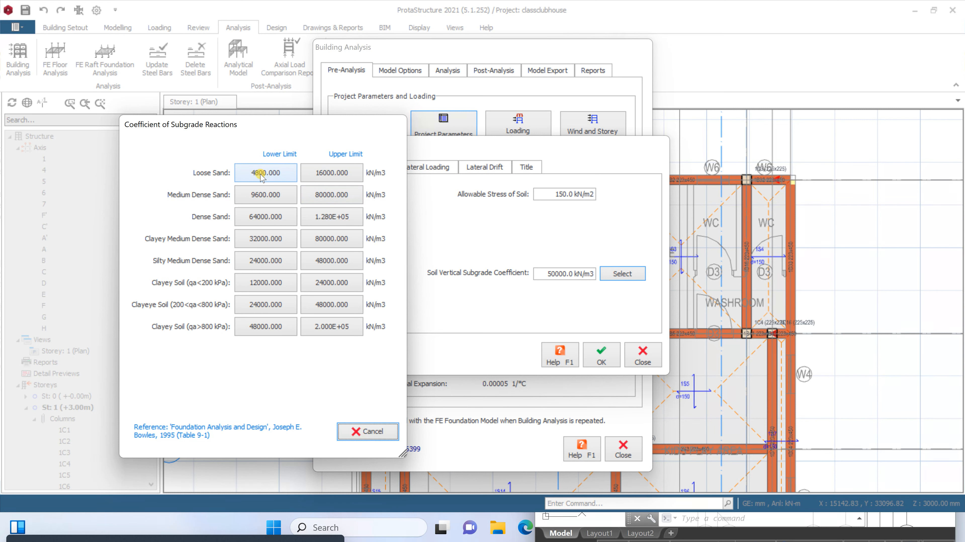
pyautogui.click(248, 176)
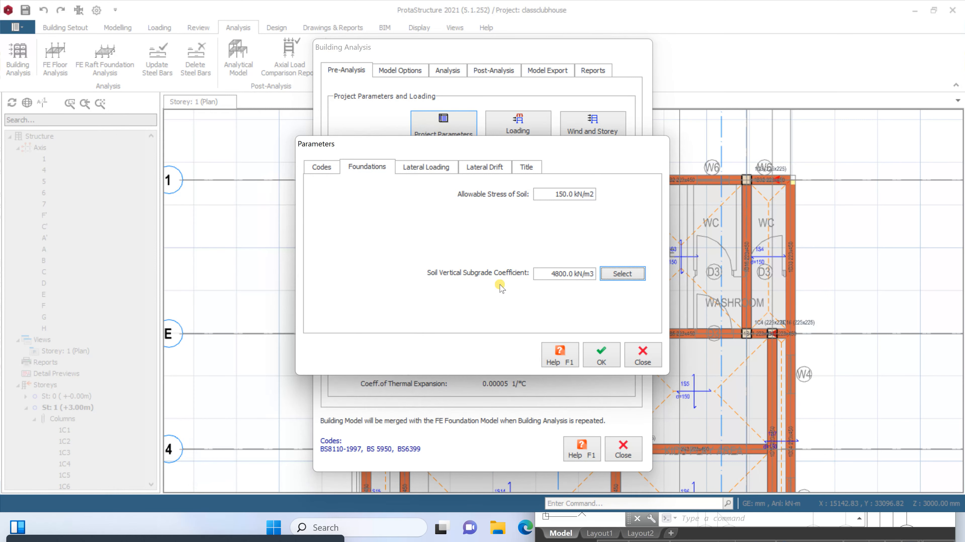
# Review the lateral loading, lateral drift and title parameters, and accept the project parameters
pyautogui.click(432, 169)
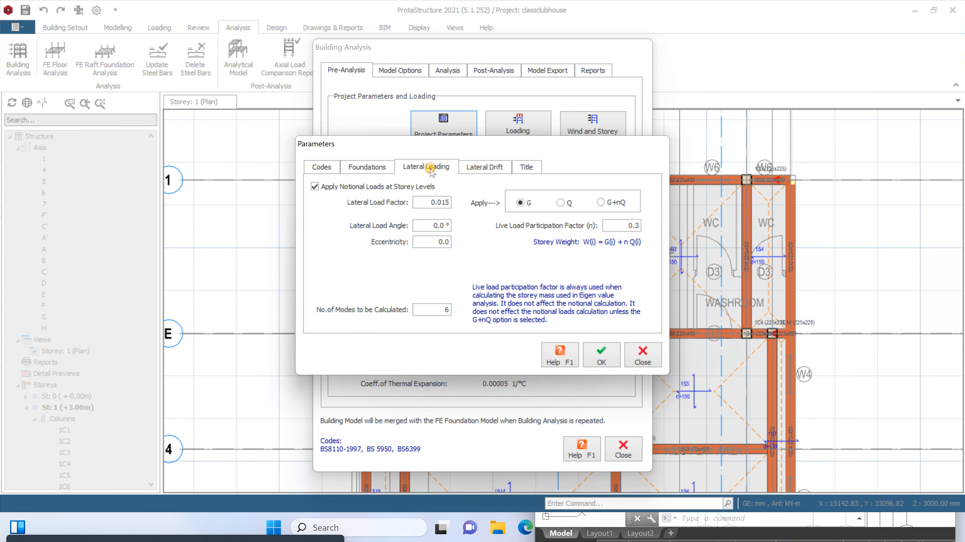
pyautogui.click(472, 168)
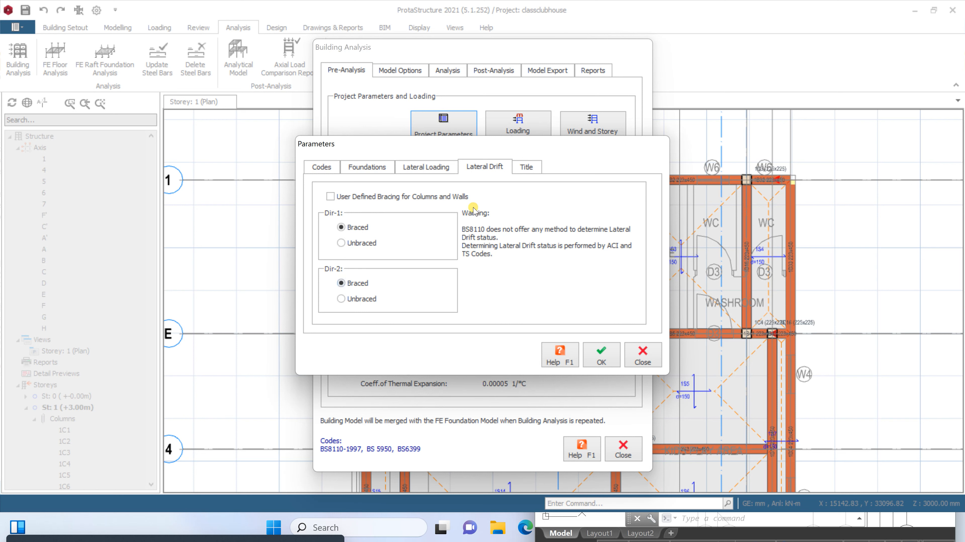
pyautogui.click(522, 168)
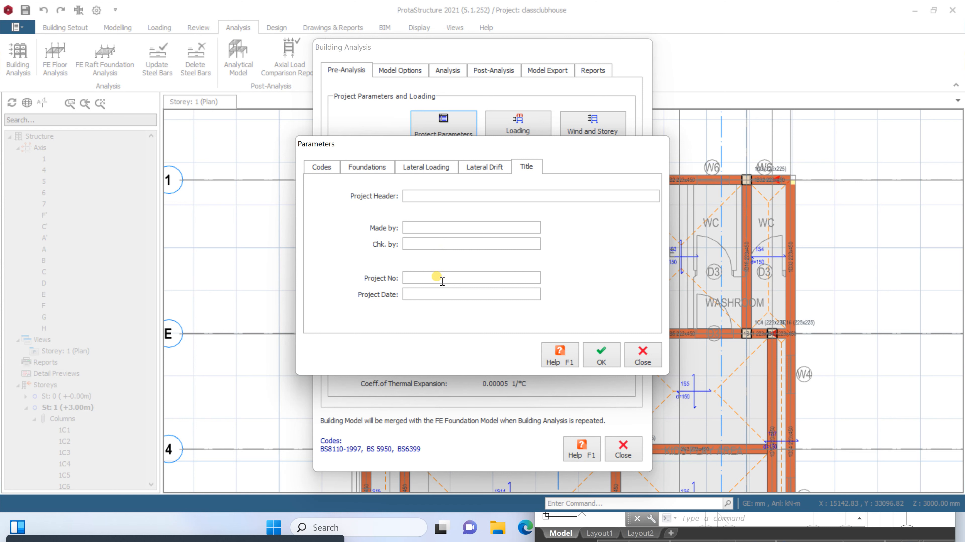
pyautogui.click(601, 355)
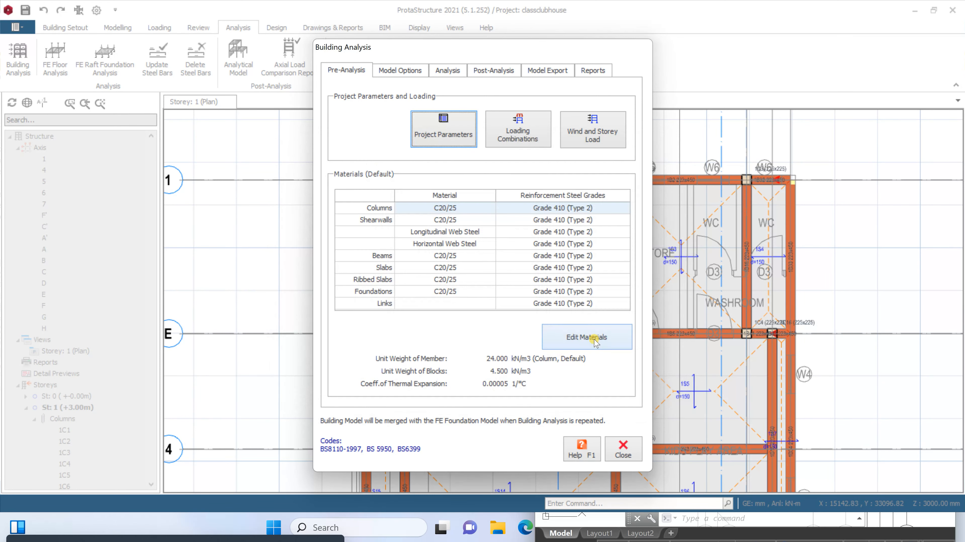
# In the default materials, limit the concrete column rebar diameters to Y16 and Y20
pyautogui.click(571, 337)
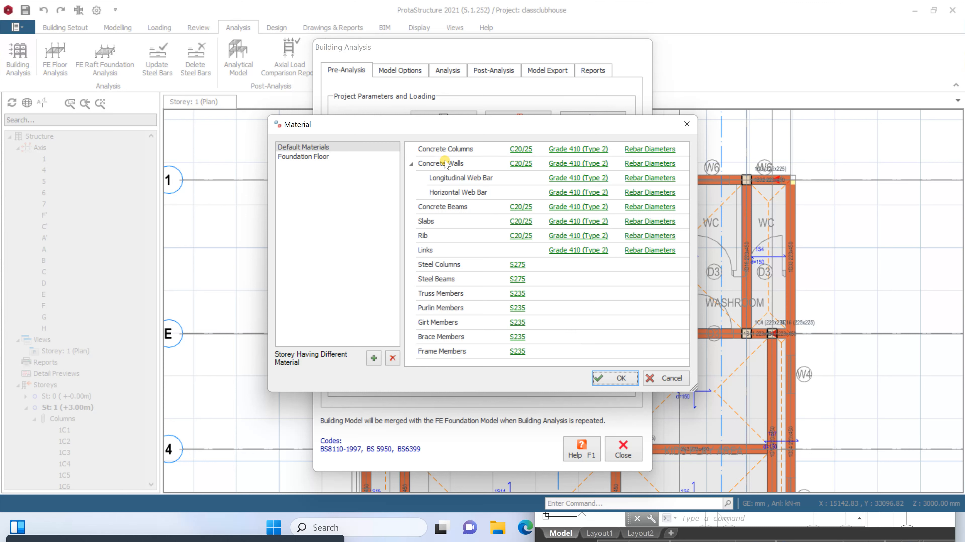
pyautogui.click(637, 150)
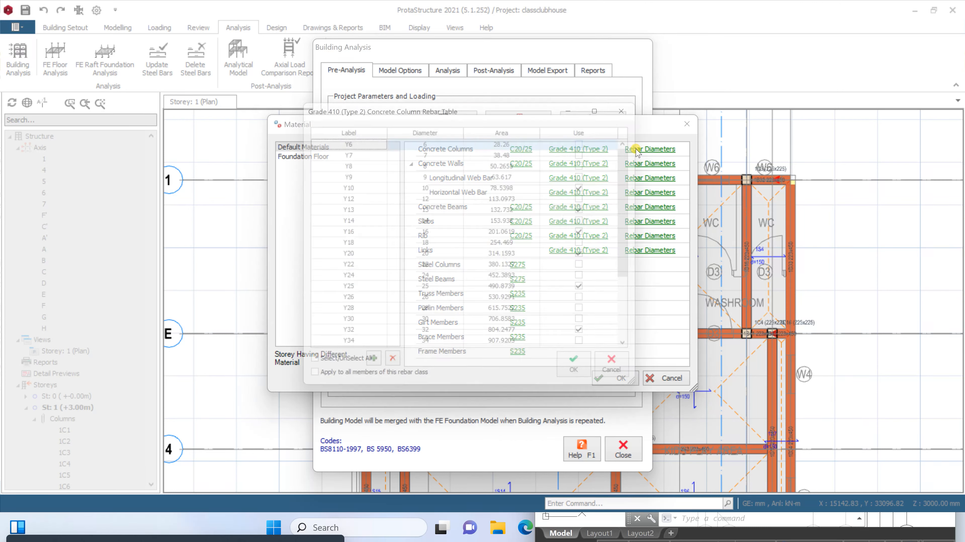
pyautogui.click(343, 380)
pyautogui.click(344, 380)
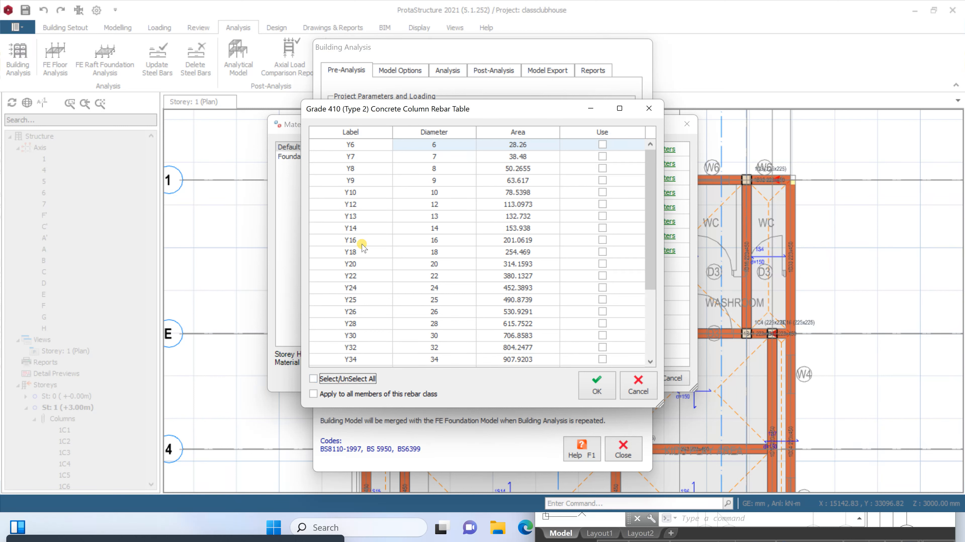
pyautogui.click(601, 240)
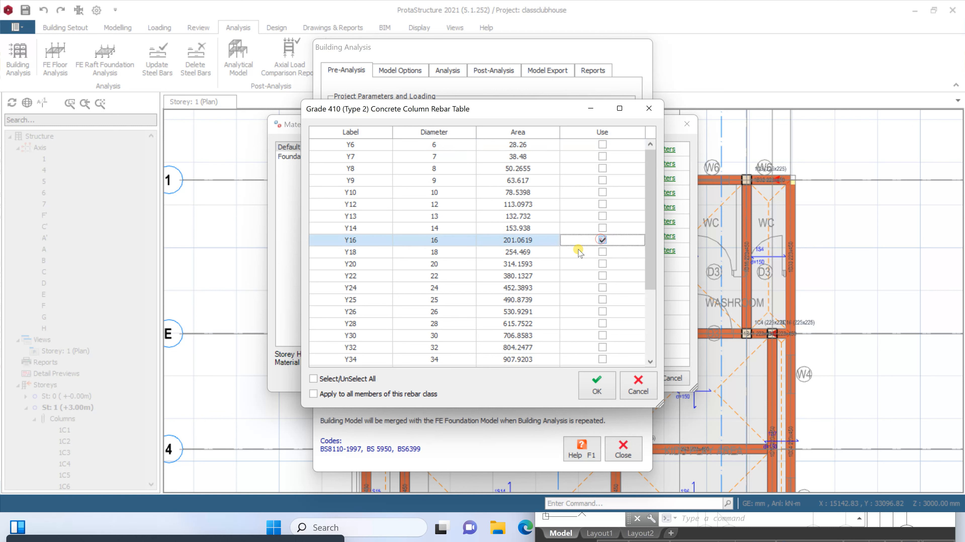
pyautogui.click(602, 264)
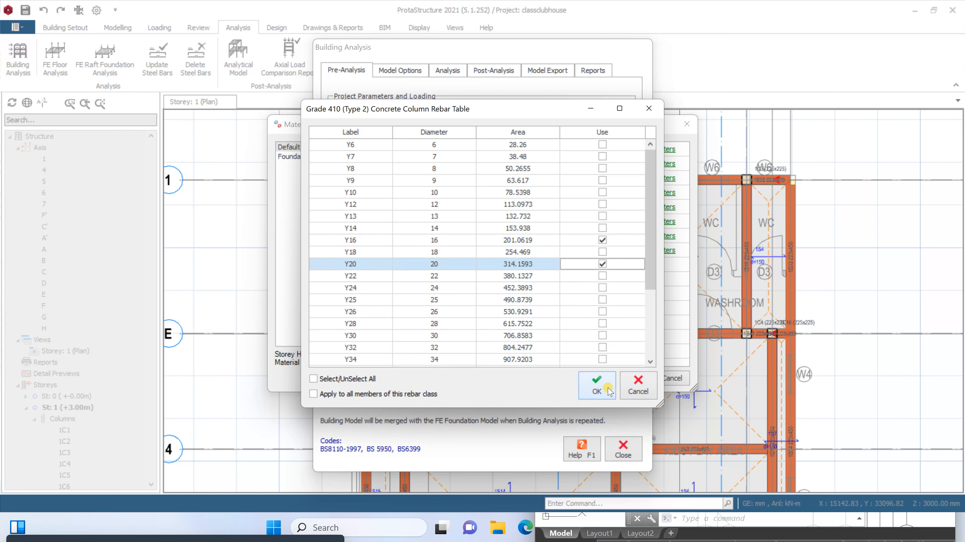
pyautogui.click(596, 386)
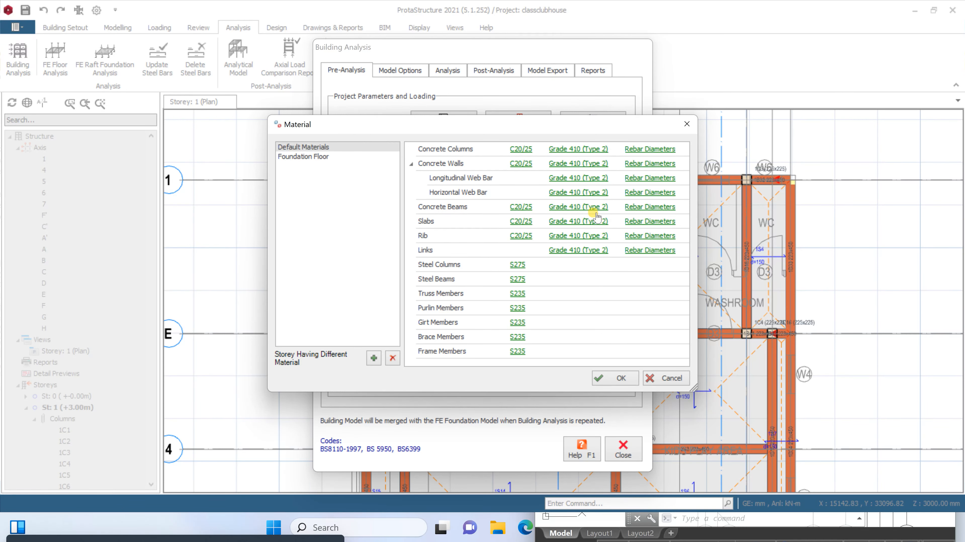
# Limit the concrete beam rebar diameters to Y16 and Y20
pyautogui.click(630, 209)
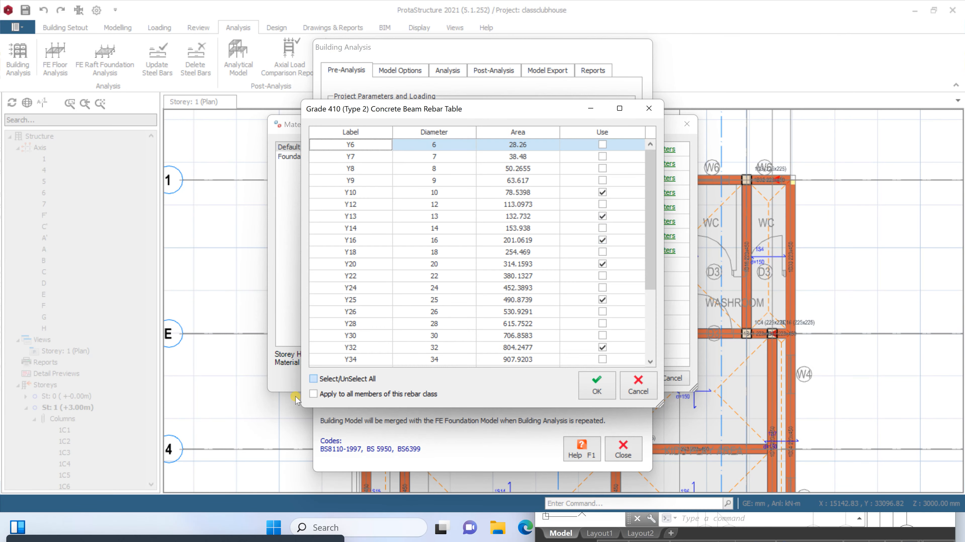
pyautogui.click(336, 378)
pyautogui.click(342, 379)
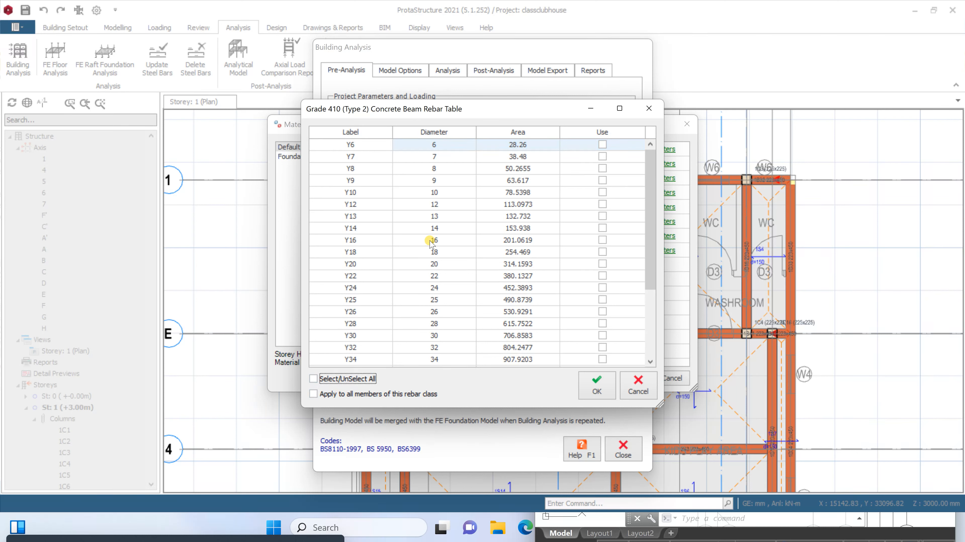
pyautogui.click(596, 242)
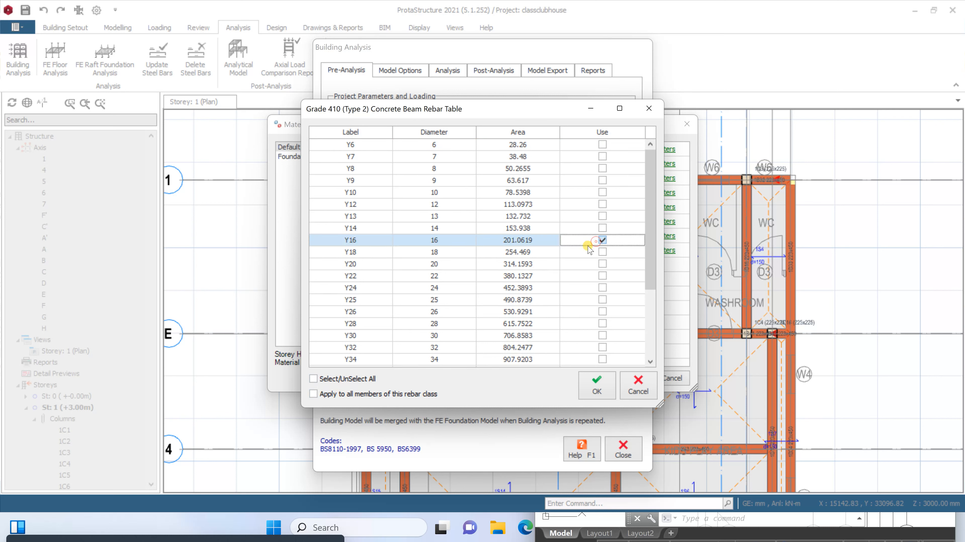
pyautogui.click(604, 265)
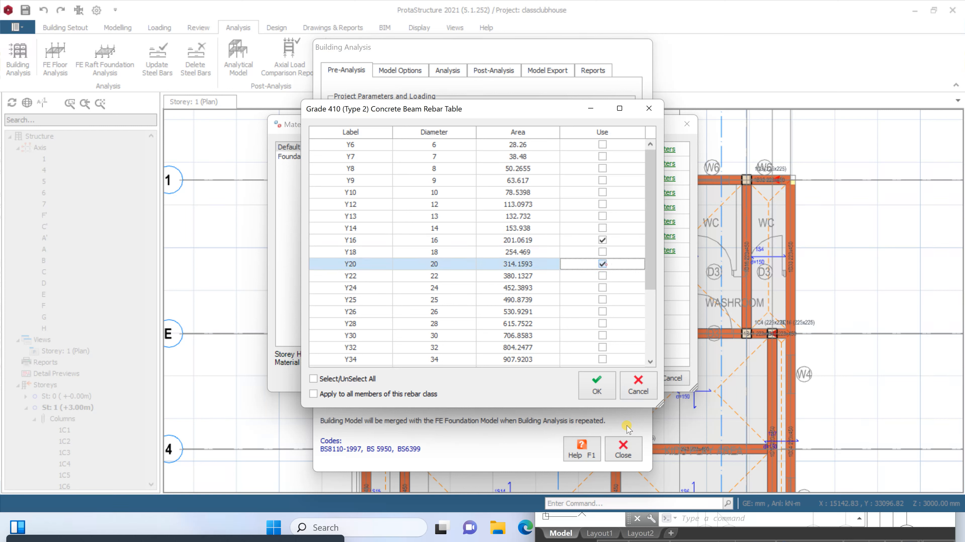
pyautogui.click(597, 387)
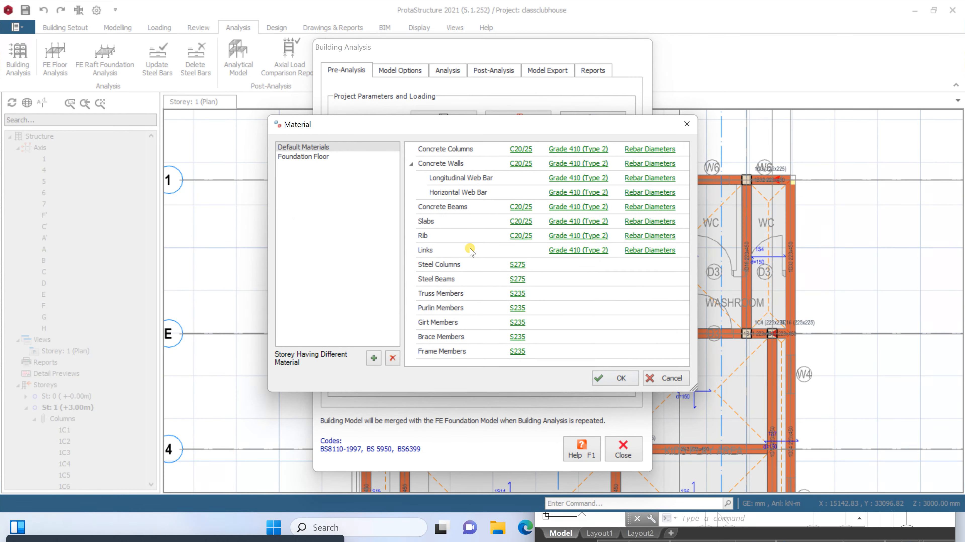
# Limit the slab rebar diameters to Y12 only
pyautogui.click(633, 222)
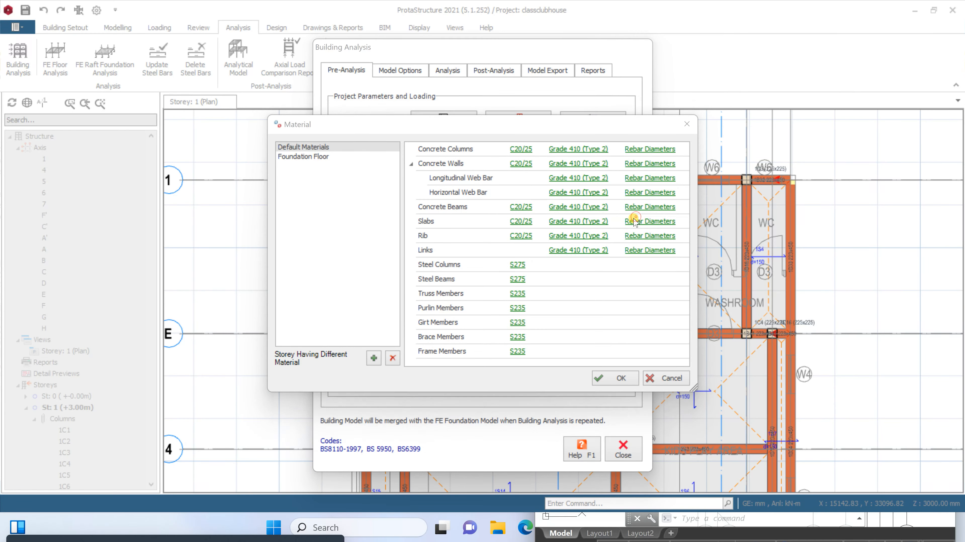
pyautogui.click(313, 379)
pyautogui.click(313, 379)
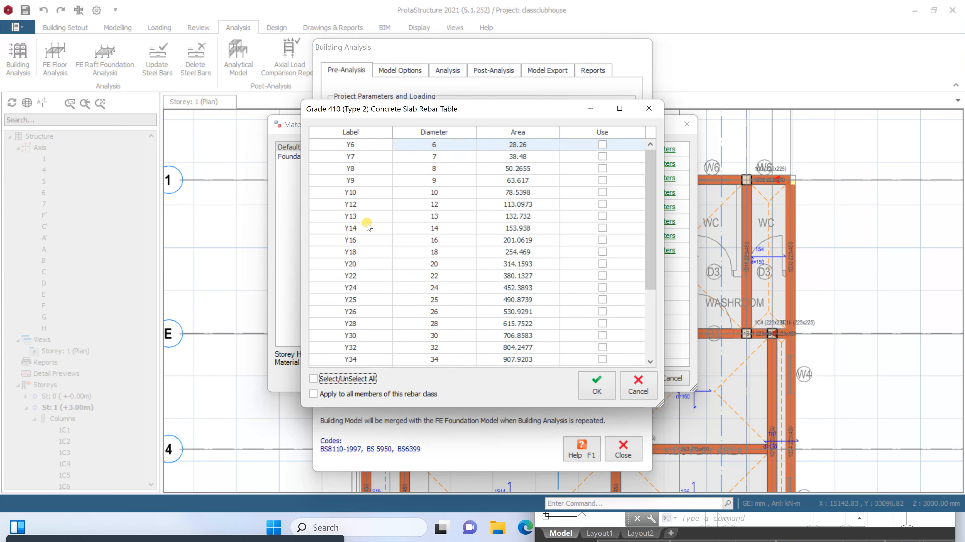
pyautogui.click(602, 204)
pyautogui.click(597, 385)
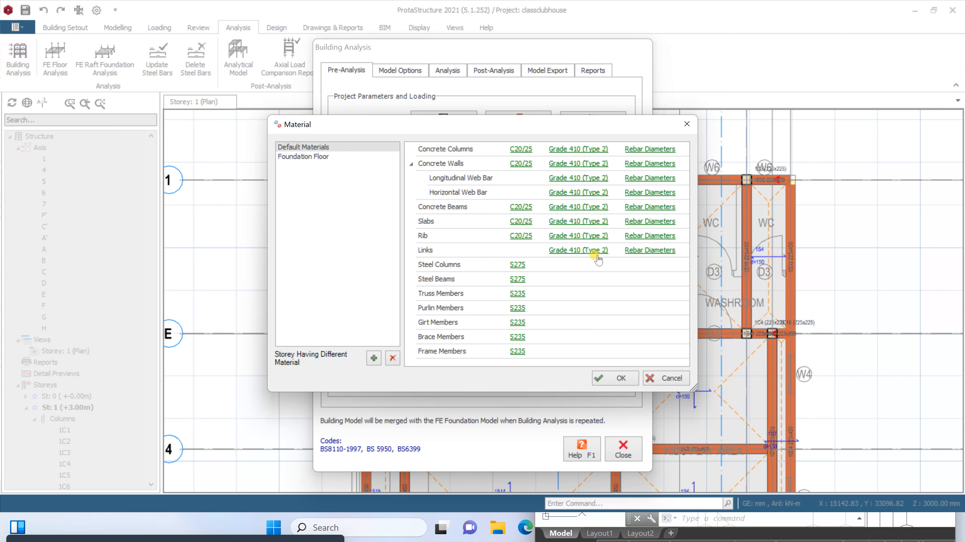
# Limit the link rebar diameters in the default materials to Y10 only
pyautogui.click(631, 251)
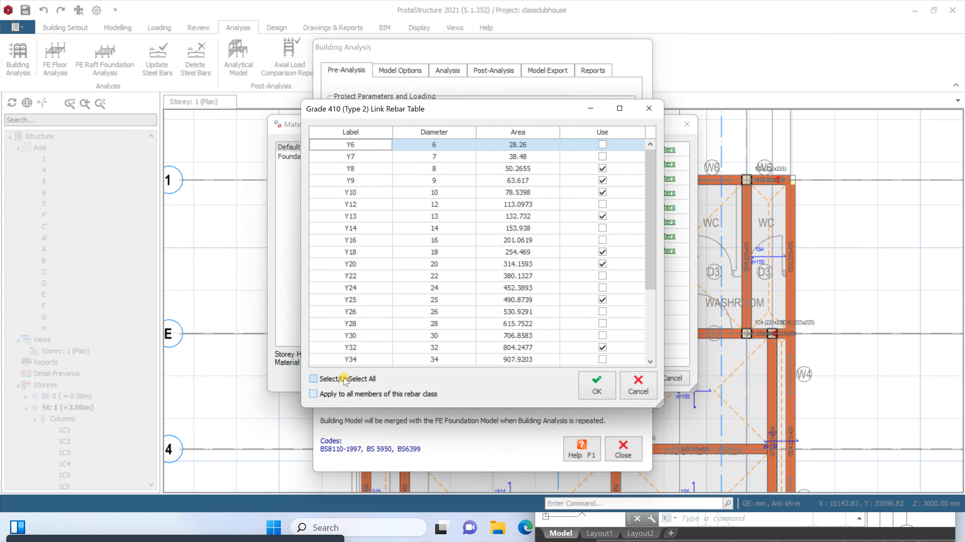
pyautogui.click(346, 379)
pyautogui.click(346, 379)
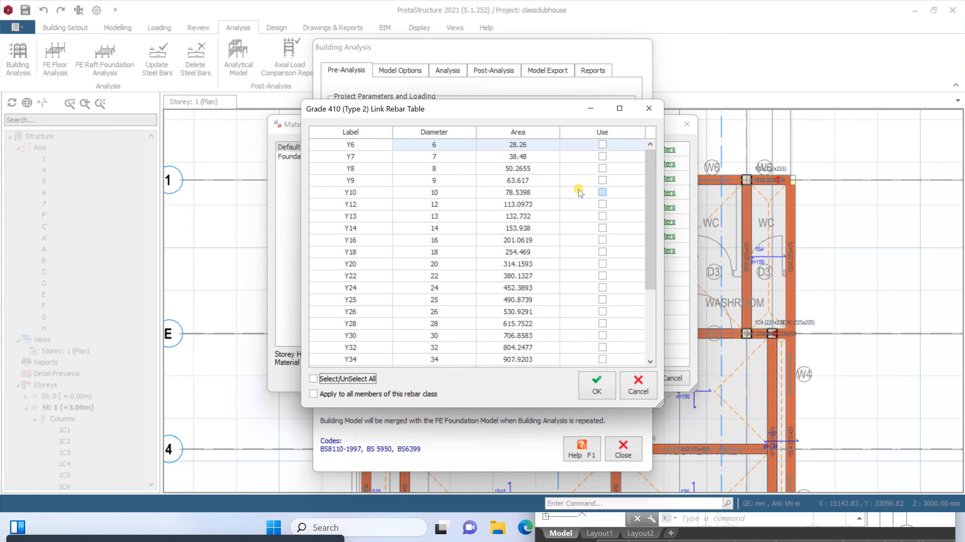
pyautogui.click(602, 193)
pyautogui.click(604, 382)
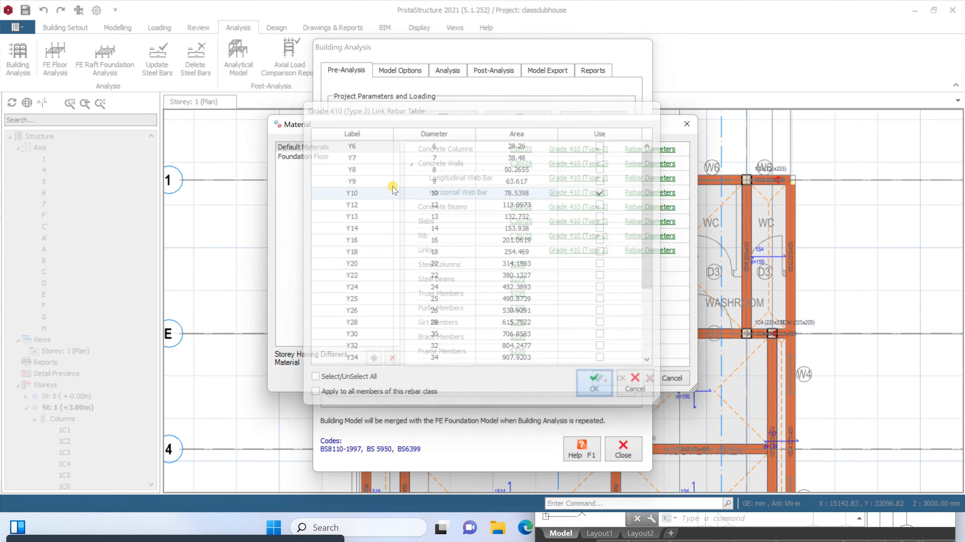
# In the foundation floor materials, limit the foundation rebar diameters to Y16 and Y20
pyautogui.click(321, 158)
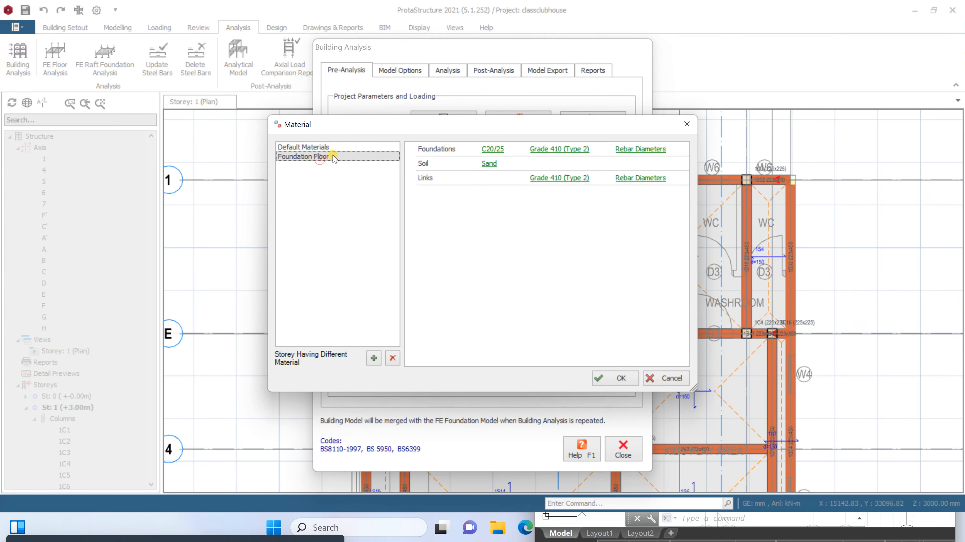
pyautogui.click(636, 151)
pyautogui.click(338, 379)
pyautogui.click(343, 379)
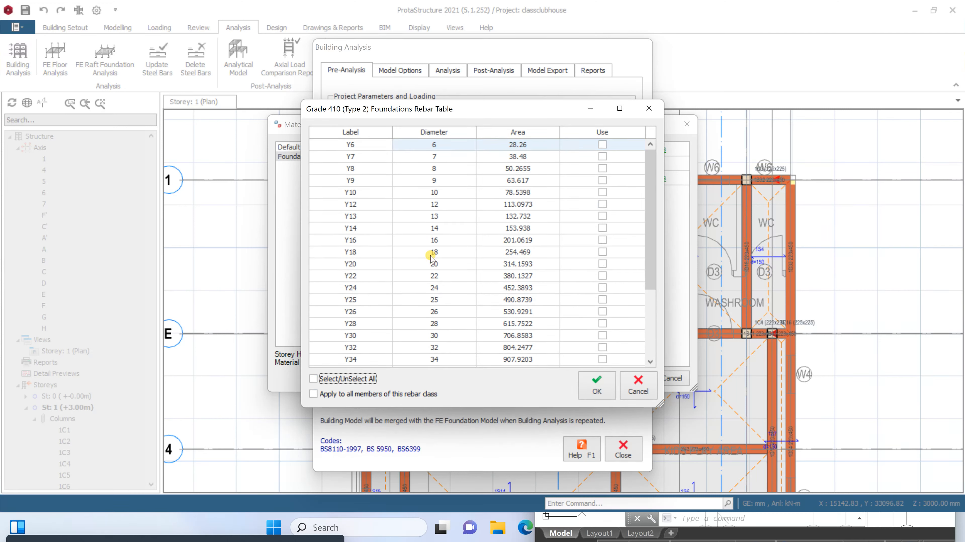
pyautogui.click(603, 240)
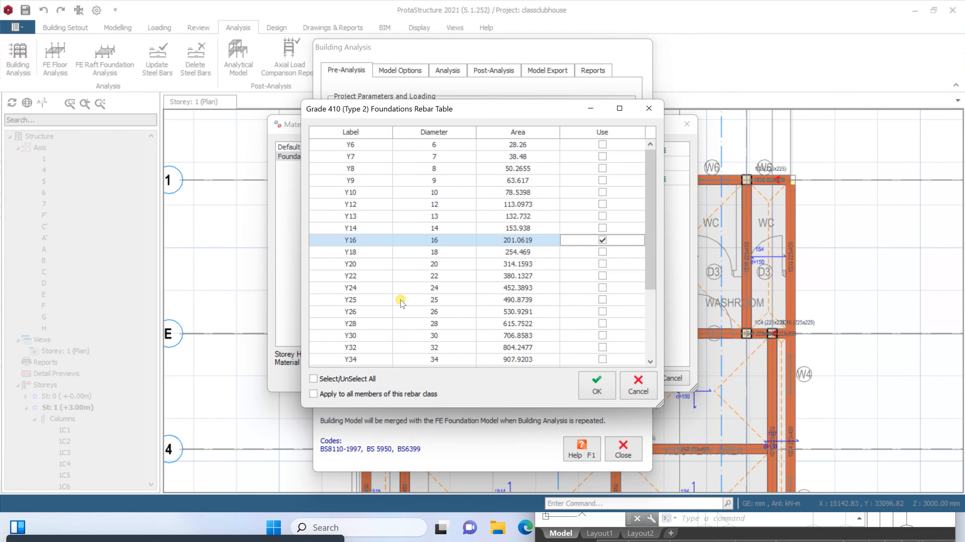
pyautogui.click(603, 265)
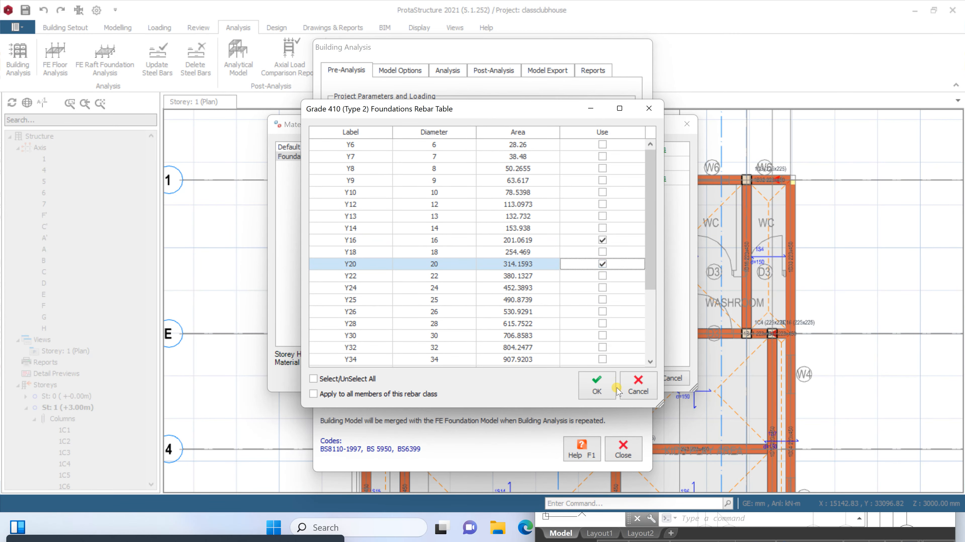
pyautogui.click(596, 393)
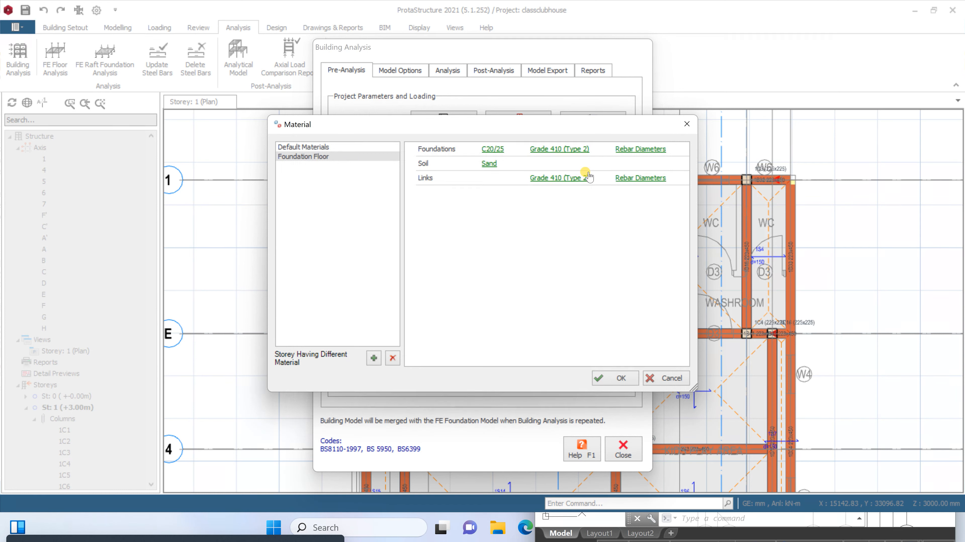
# Review the foundation floor's link rebar diameters and Sand soil properties, and accept the material settings
pyautogui.click(661, 179)
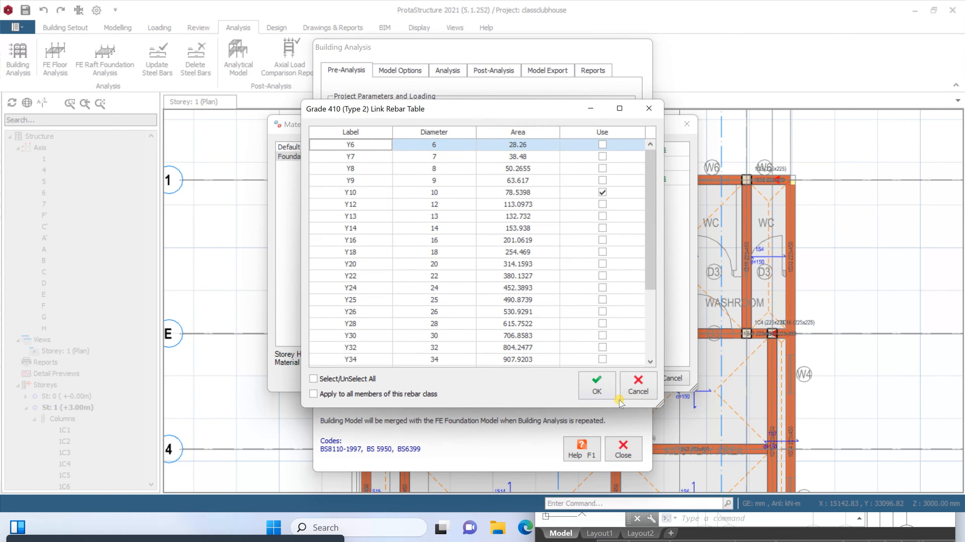
pyautogui.click(597, 392)
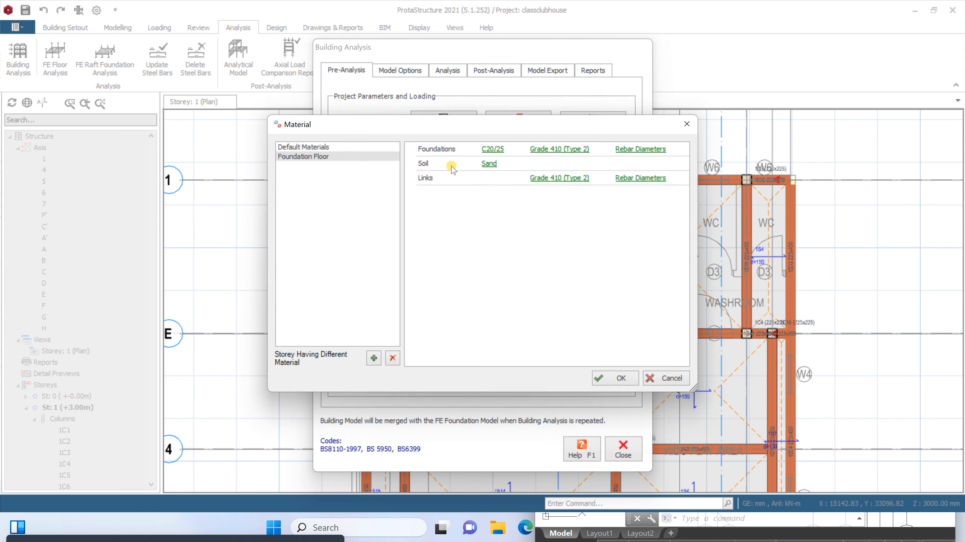
pyautogui.click(489, 164)
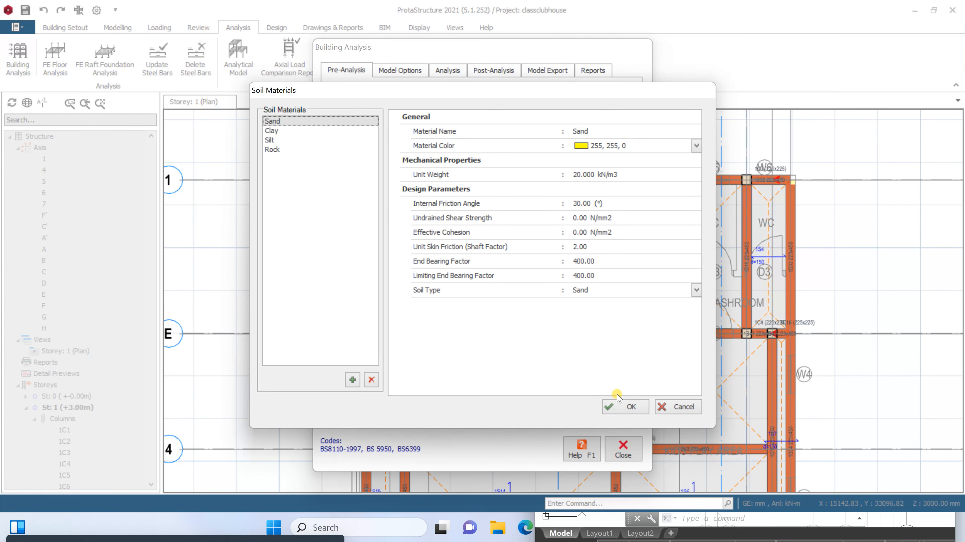
pyautogui.click(628, 407)
pyautogui.click(615, 378)
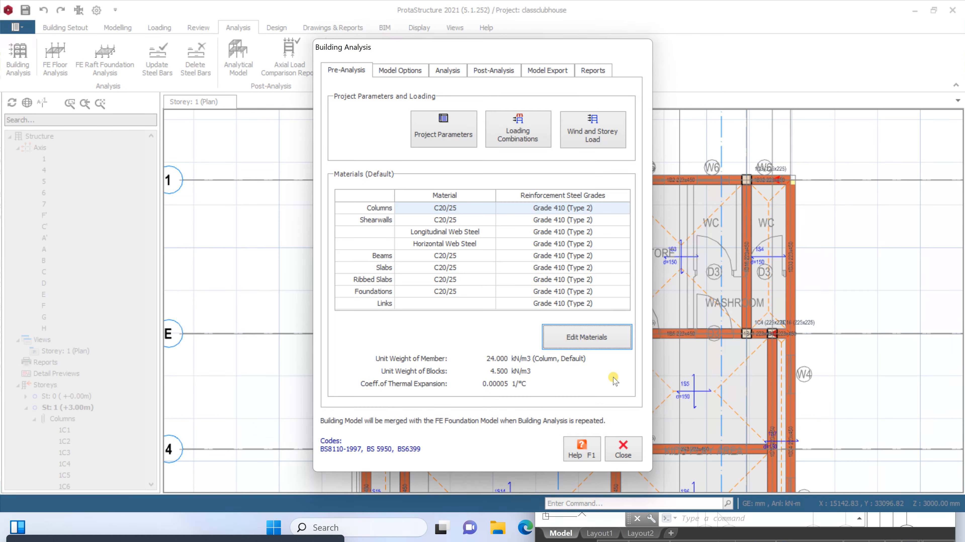
# Generate the load combinations with the loading generator, check the load cases, and accept them before closing the building analysis settings
pyautogui.click(528, 138)
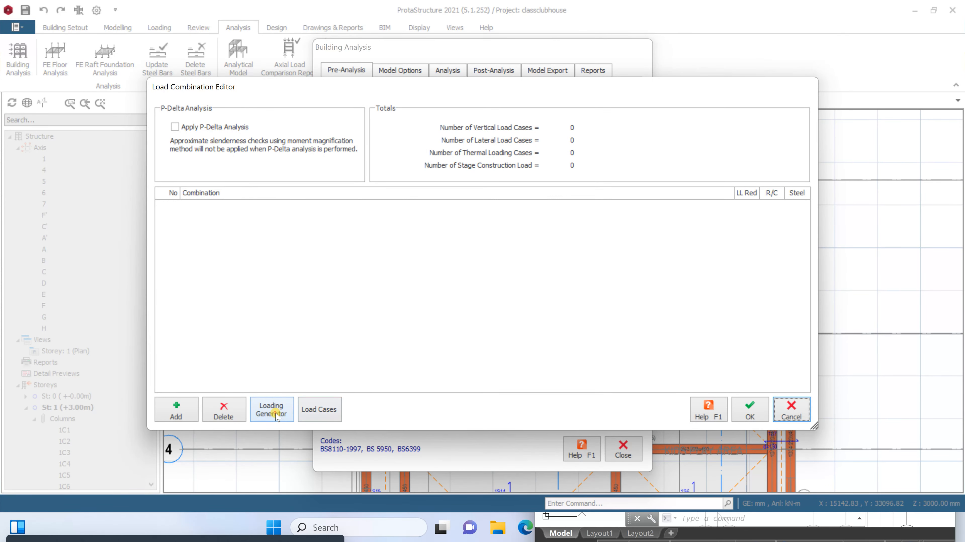
pyautogui.click(272, 411)
pyautogui.click(625, 431)
pyautogui.click(321, 412)
pyautogui.click(596, 348)
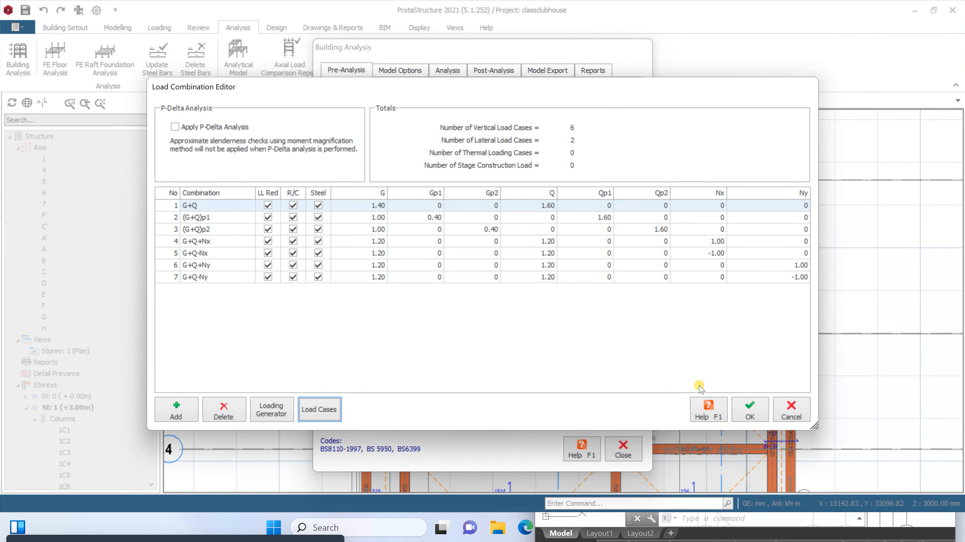
pyautogui.click(743, 402)
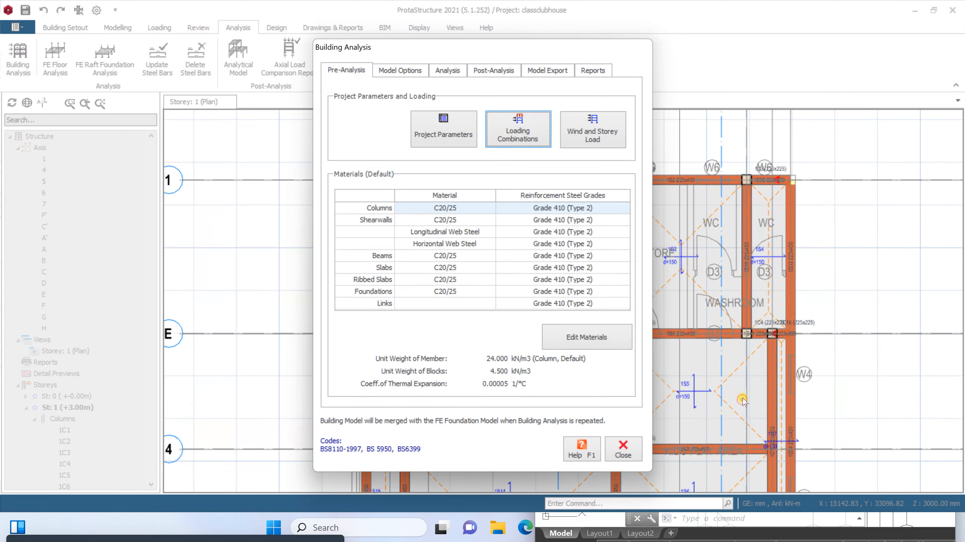
pyautogui.click(622, 450)
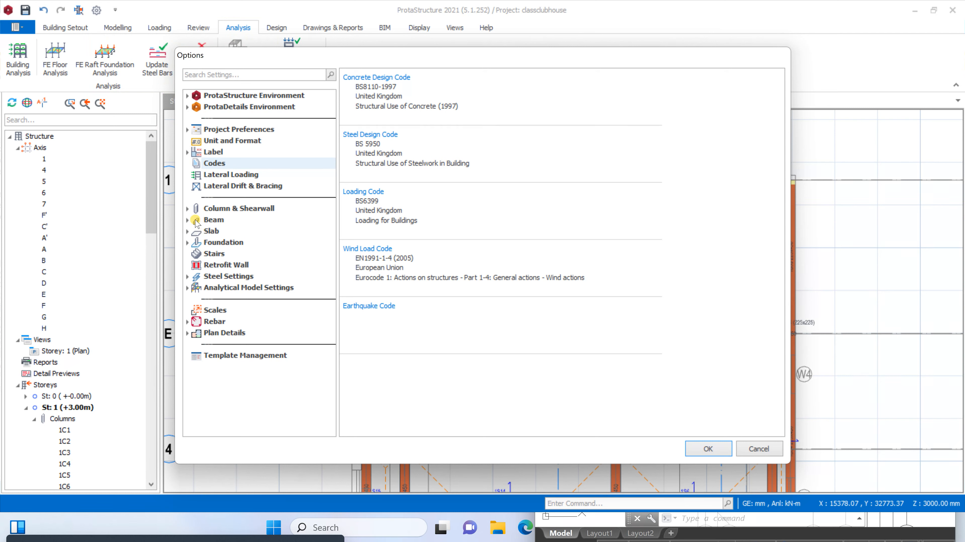
# Turn off IStructE style annotation for steel bars and links in the beam detail drawing options
pyautogui.click(188, 220)
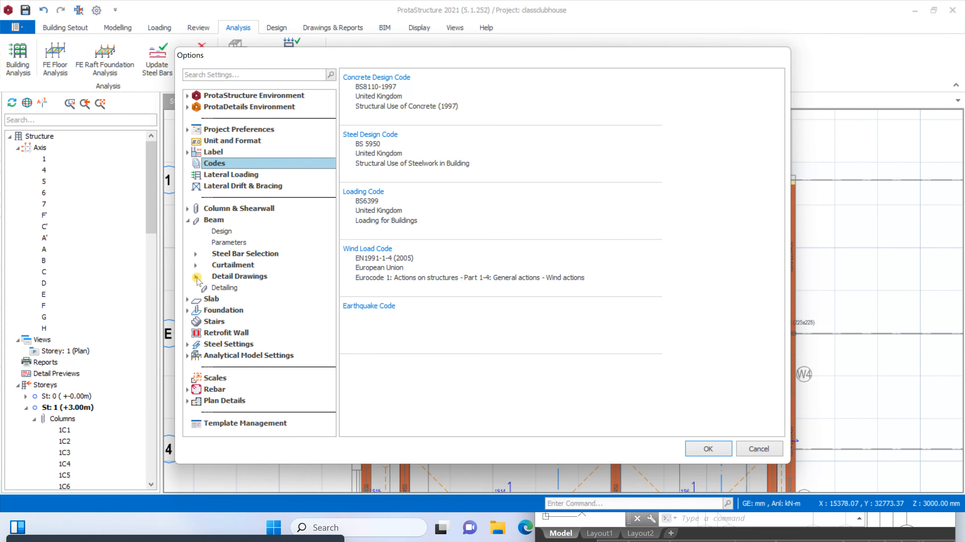
pyautogui.click(197, 278)
pyautogui.click(221, 322)
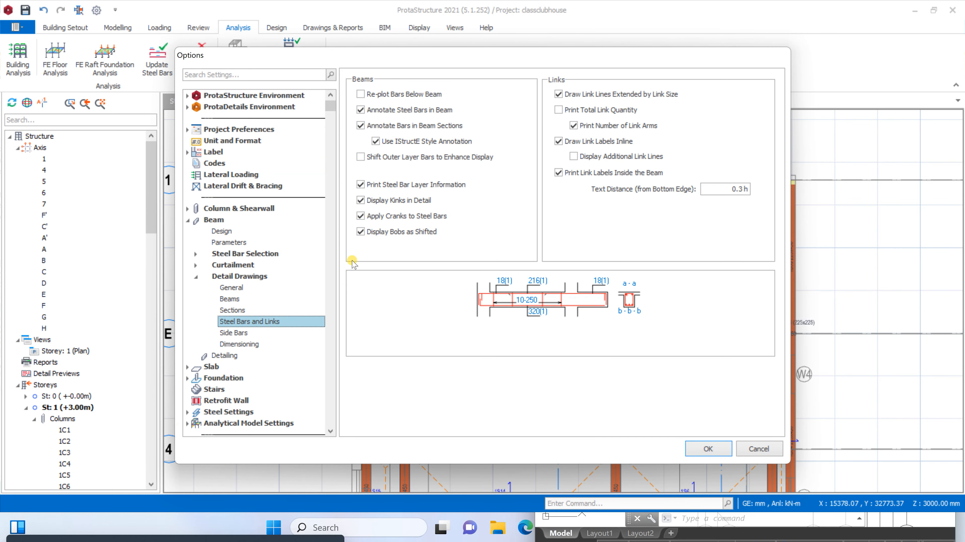
pyautogui.click(377, 142)
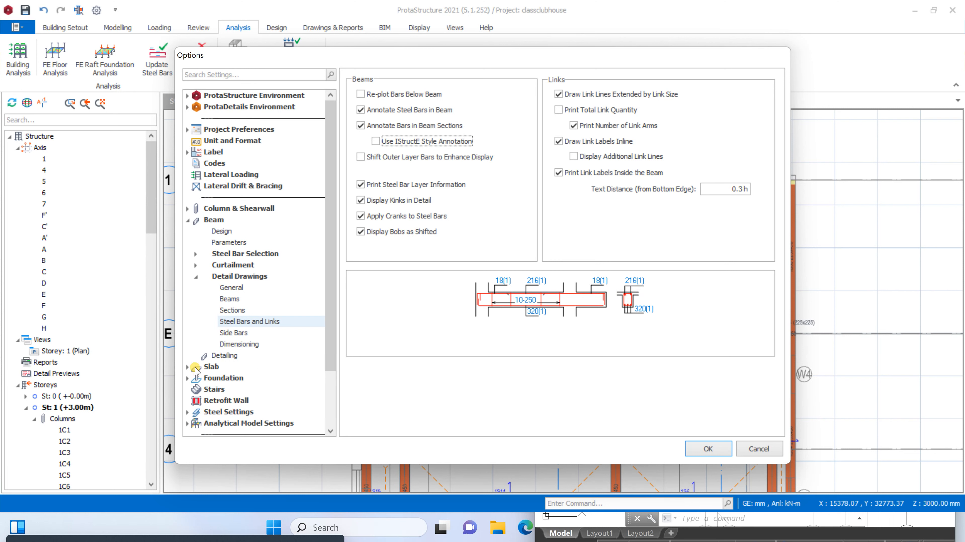
# Enable showing the number of bars in the bar label in the slab appearance options
pyautogui.click(188, 367)
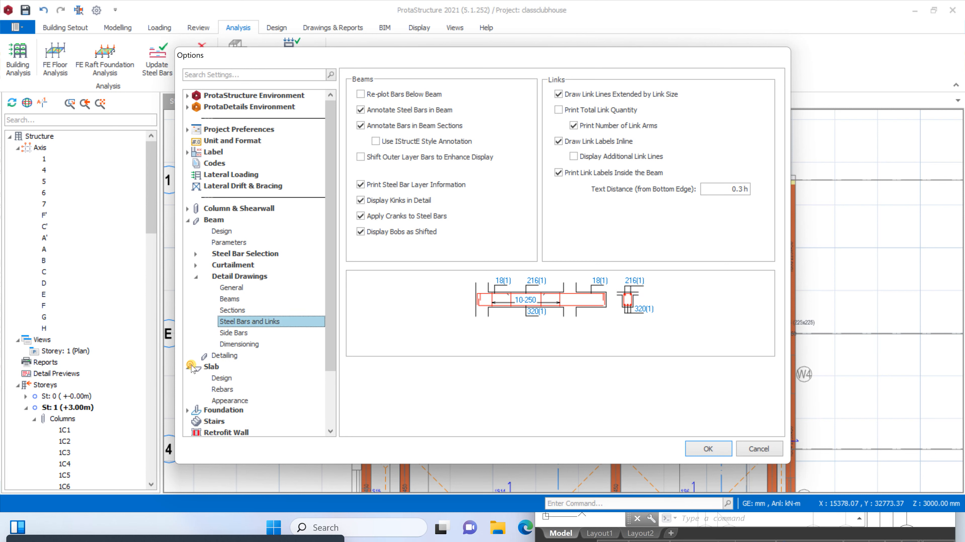
pyautogui.click(220, 402)
pyautogui.click(373, 127)
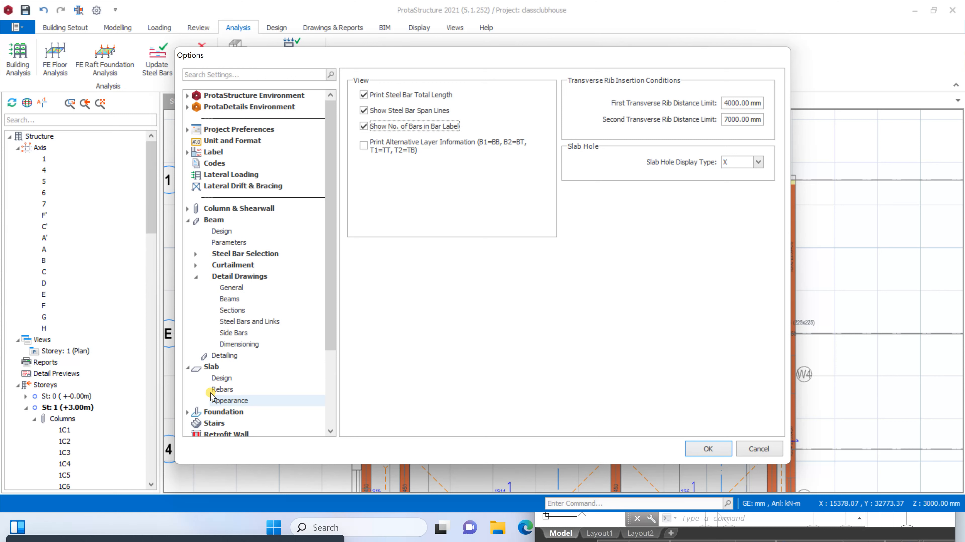
# Set the minimum pad base depth to 300 mm in the general foundation options and accept the options
pyautogui.click(189, 414)
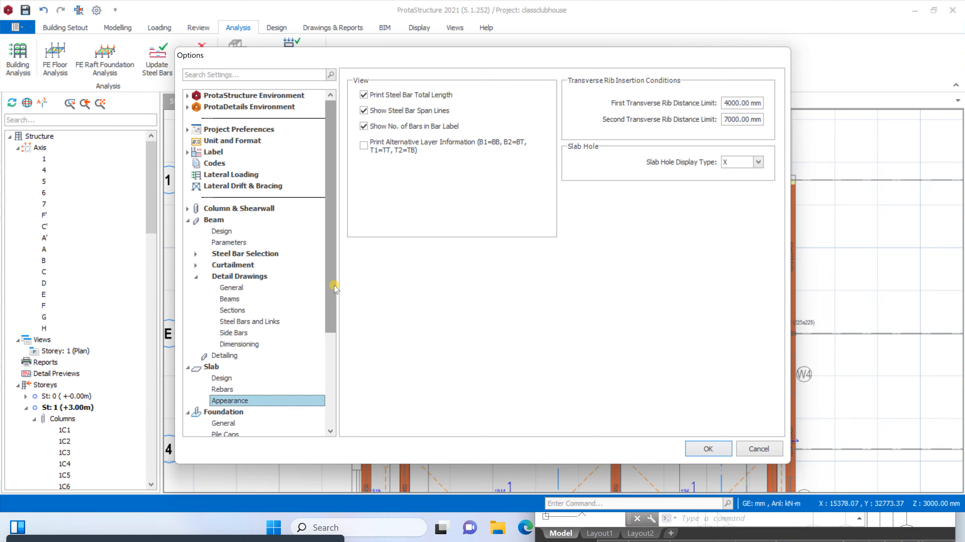
pyautogui.moveTo(330, 291); pyautogui.dragTo(331, 331)
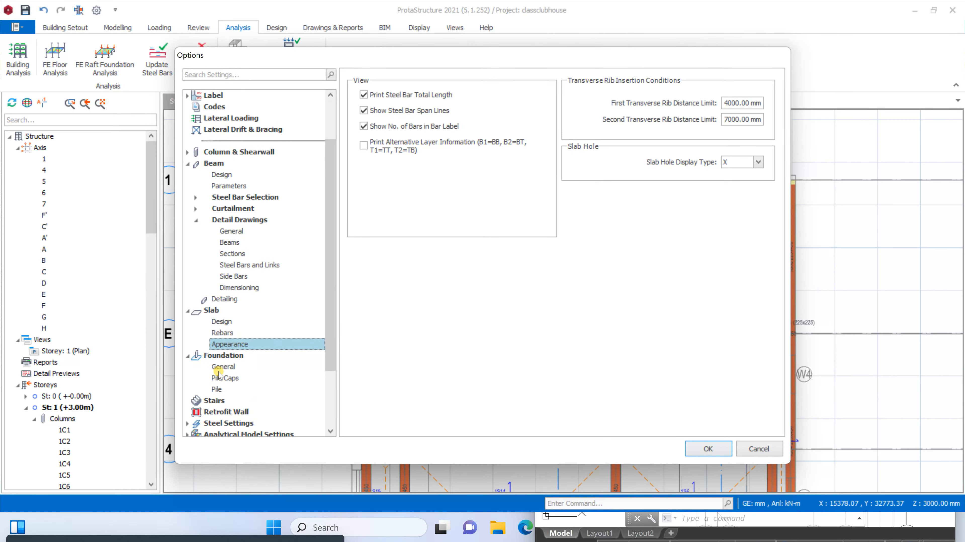
pyautogui.click(228, 367)
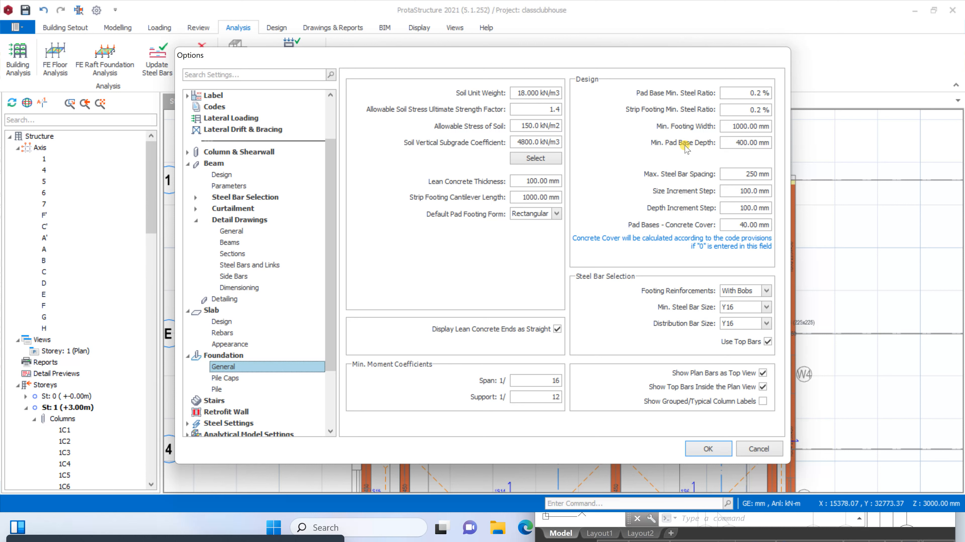
pyautogui.moveTo(727, 143); pyautogui.dragTo(820, 155)
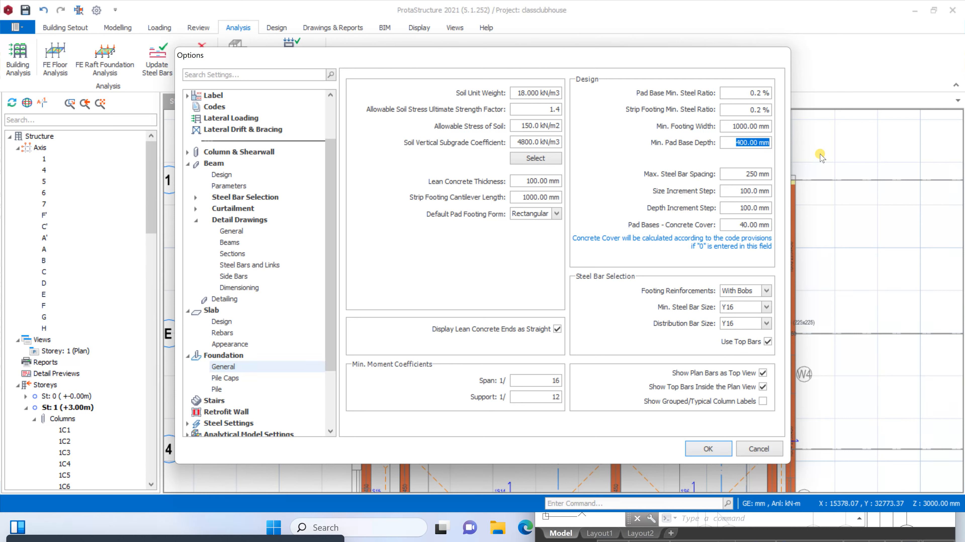
pyautogui.write('3')
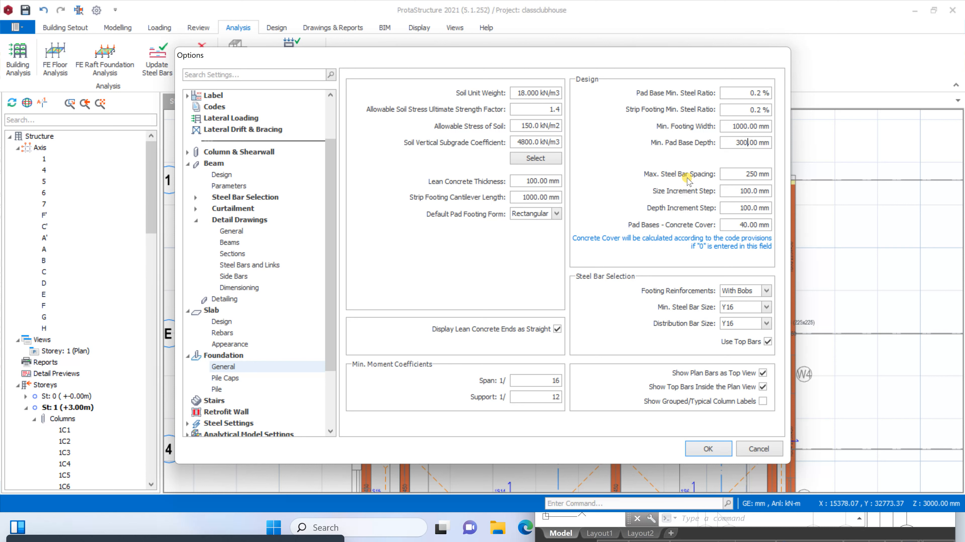
pyautogui.moveTo(745, 177); pyautogui.dragTo(808, 179)
pyautogui.click(709, 448)
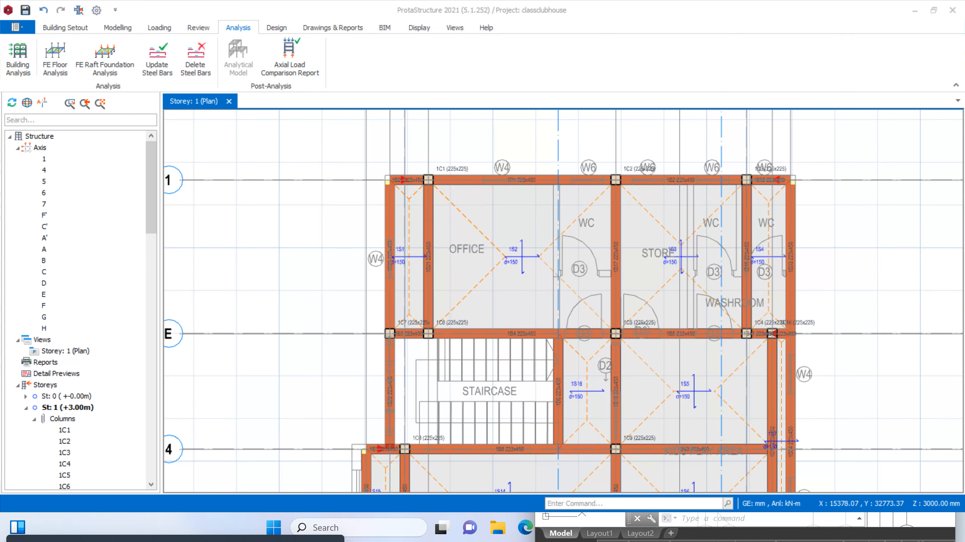
# Insert an X-direction analytical slab strip between axes 1 and E, running across the Office, Store and WC slabs
pyautogui.click(117, 28)
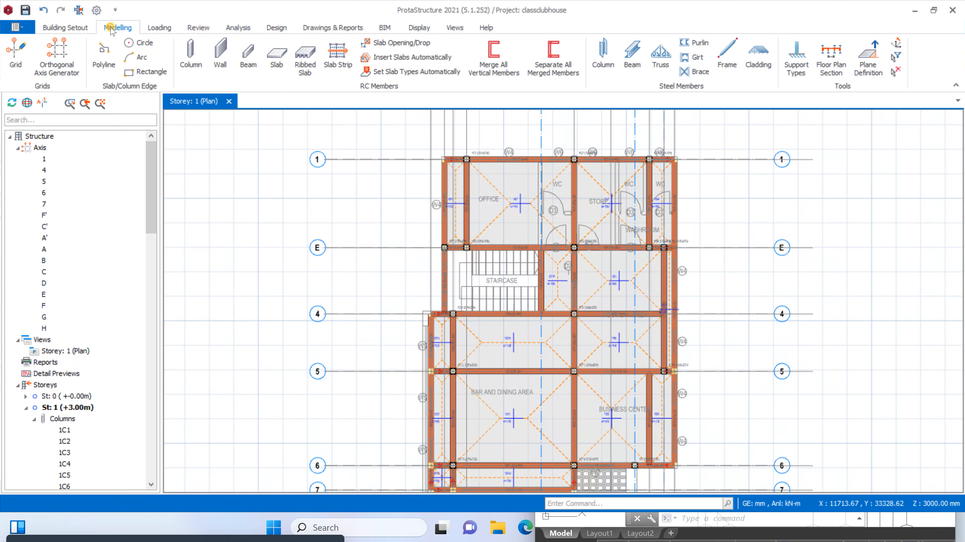
pyautogui.click(337, 53)
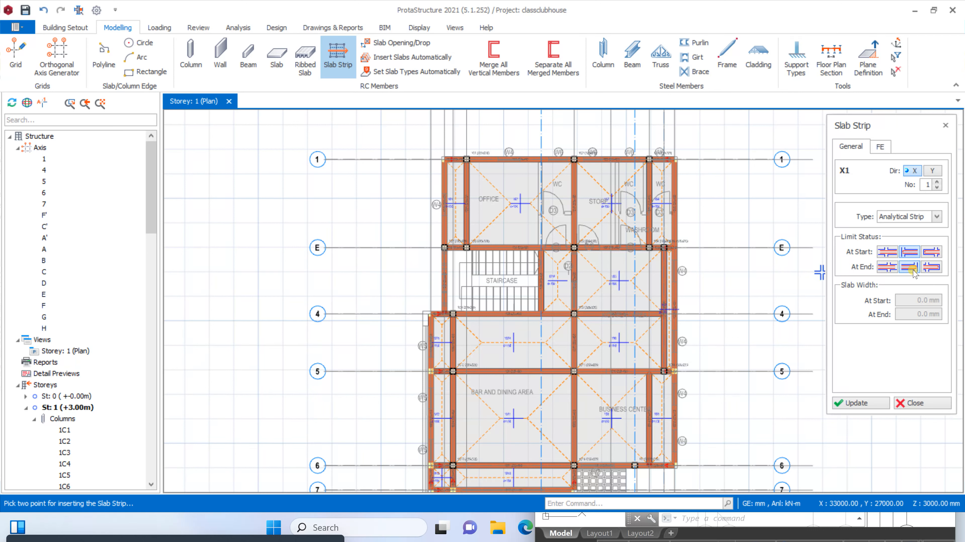
pyautogui.click(420, 195)
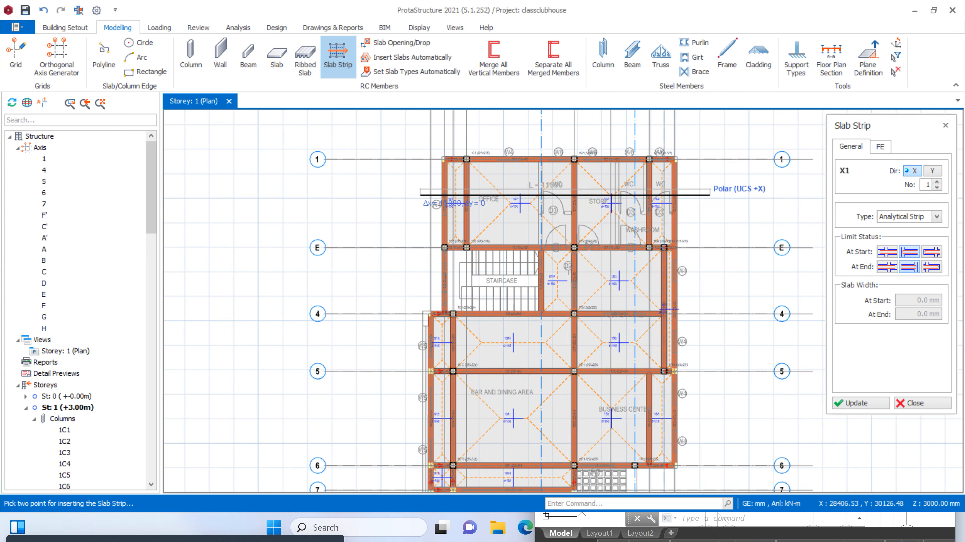
pyautogui.click(711, 195)
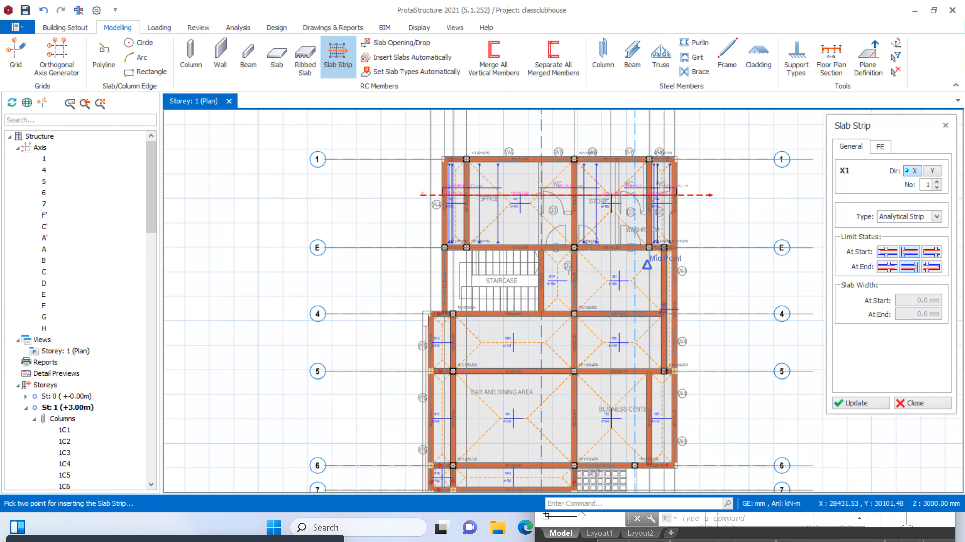
# Insert a second X-direction slab strip about 8000 mm long between axes E and 4, from the staircase across slabs 1S16, 1S5 and 1S7
pyautogui.click(527, 281)
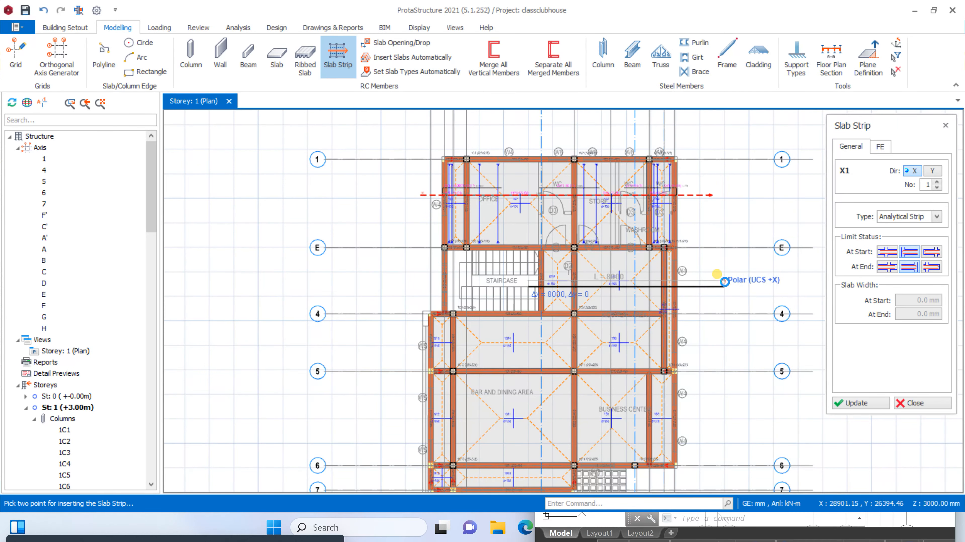
pyautogui.click(724, 282)
pyautogui.scroll(-2, 710, 197)
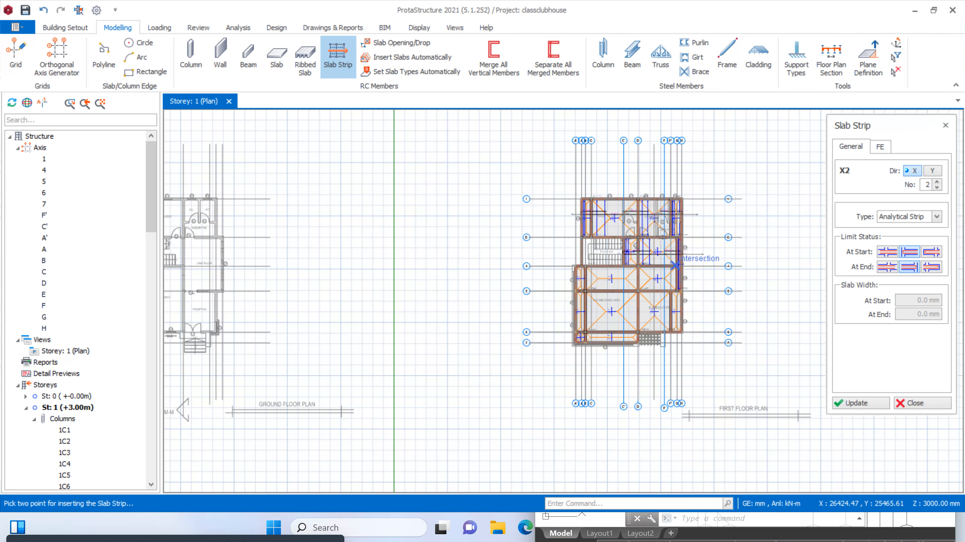
pyautogui.scroll(2, 685, 285)
pyautogui.scroll(2, 685, 285)
pyautogui.scroll(-2, 684, 266)
pyautogui.scroll(2, 678, 228)
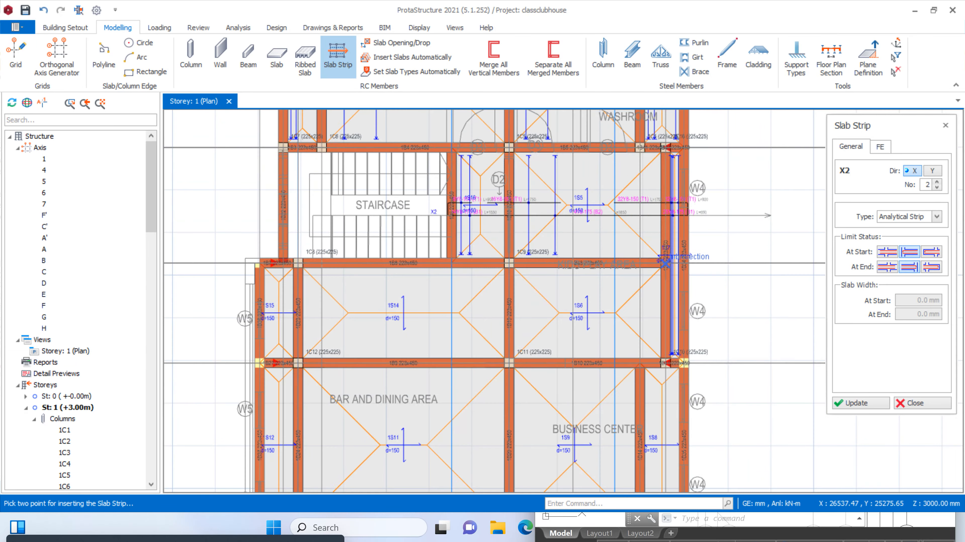
pyautogui.scroll(2, 675, 202)
pyautogui.scroll(-2, 684, 289)
pyautogui.scroll(2, 675, 277)
pyautogui.scroll(-3, 675, 277)
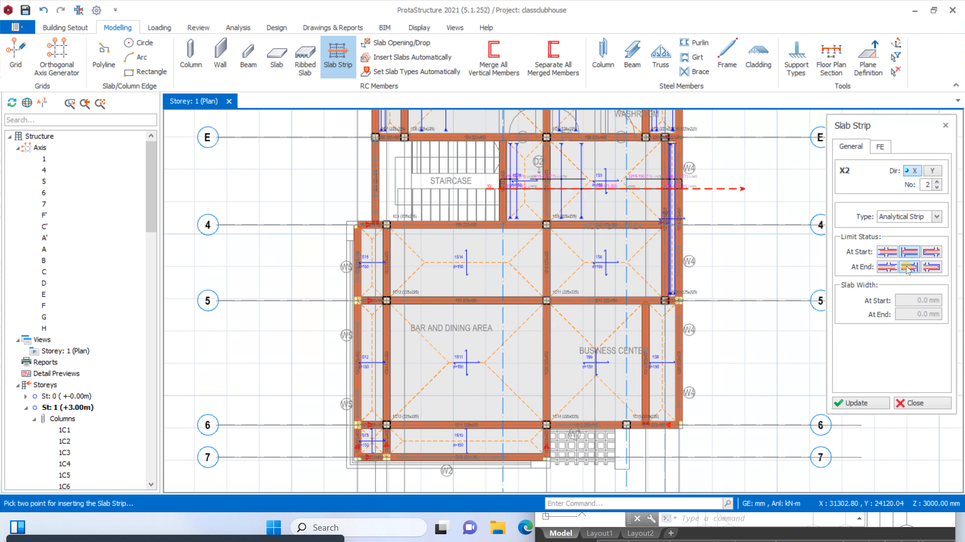
# Choose the first end limit option and insert an X-direction slab strip about 10100 mm long between axes 4 and 5, through 1S15, 1S14 and 1S6
pyautogui.click(891, 267)
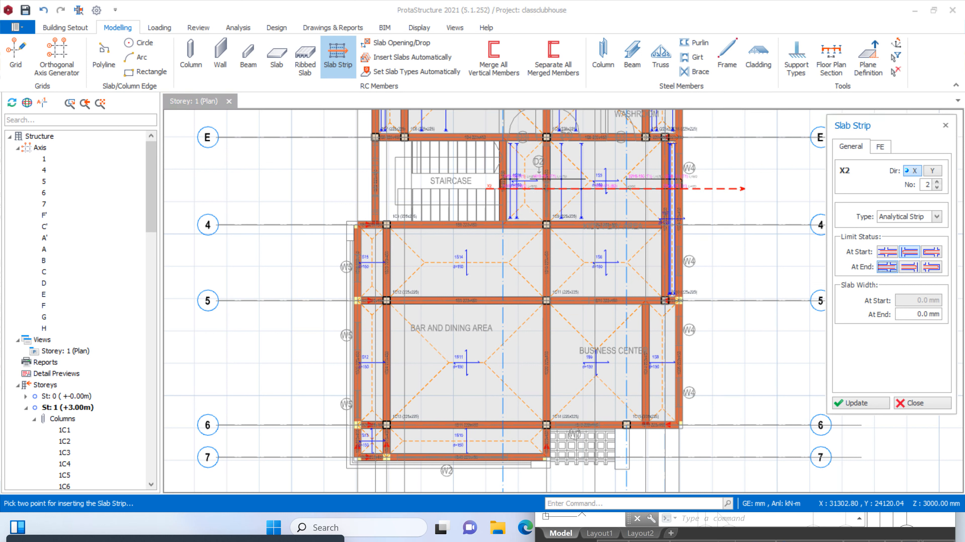
pyautogui.click(348, 263)
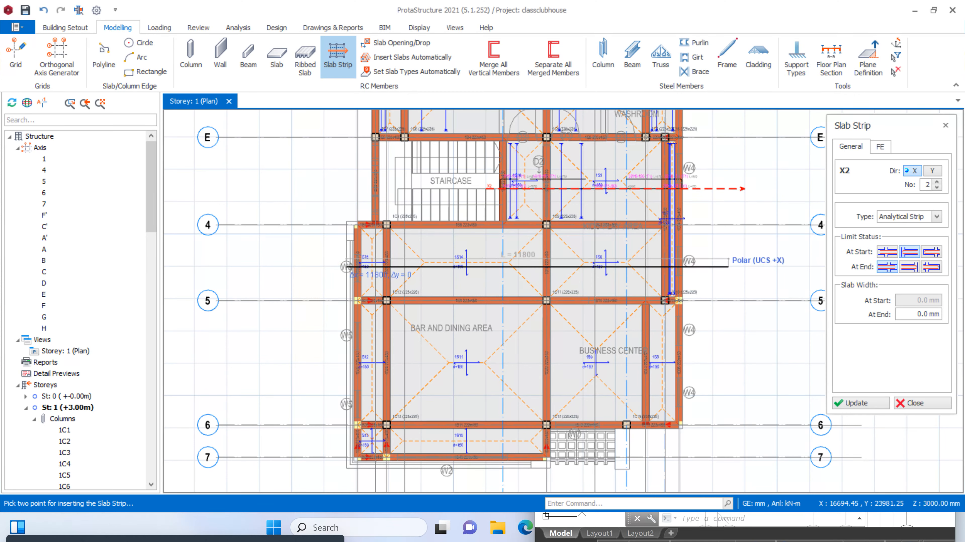
pyautogui.scroll(1, 676, 268)
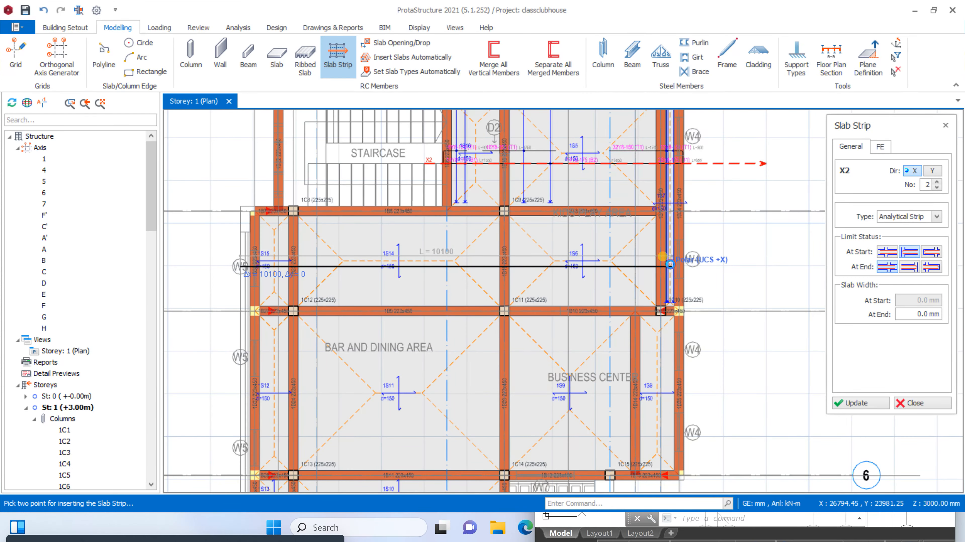
pyautogui.click(670, 267)
pyautogui.scroll(3, 680, 269)
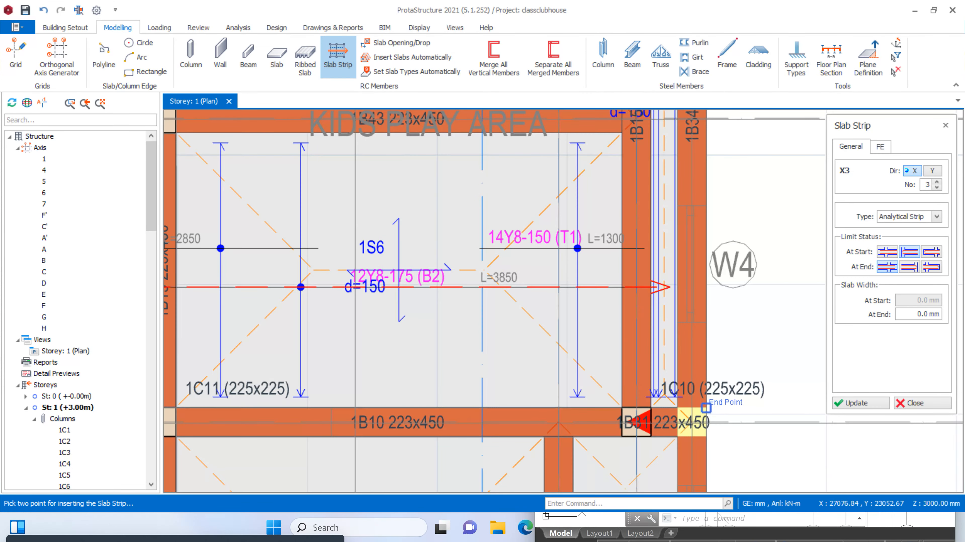
pyautogui.scroll(-4, 698, 258)
pyautogui.scroll(3, 698, 259)
pyautogui.scroll(-2, 691, 212)
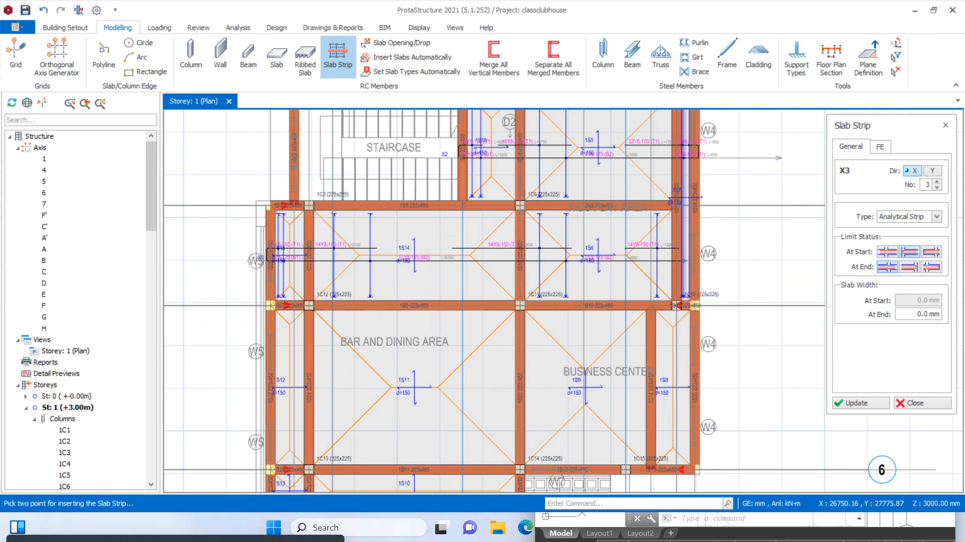
pyautogui.scroll(3, 680, 156)
pyautogui.click(680, 156)
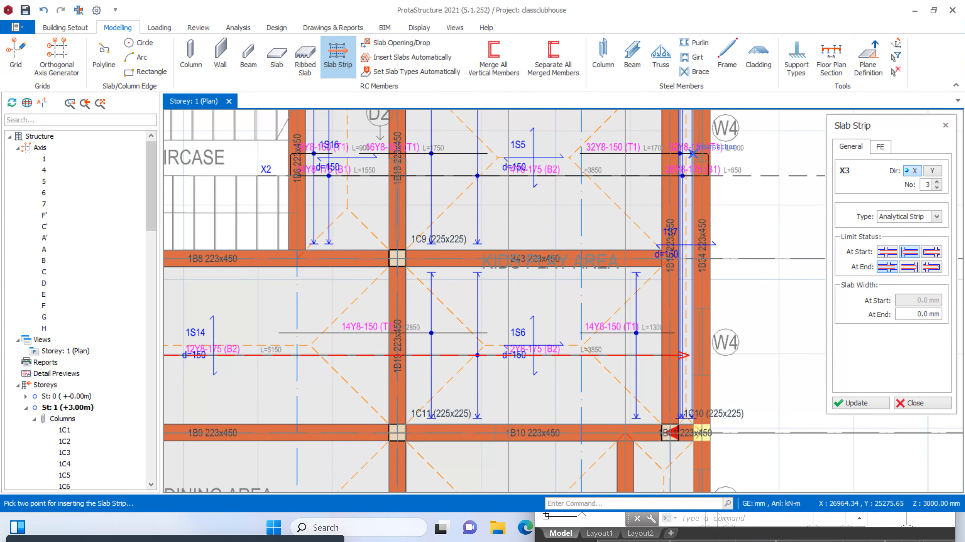
pyautogui.scroll(-3, 692, 425)
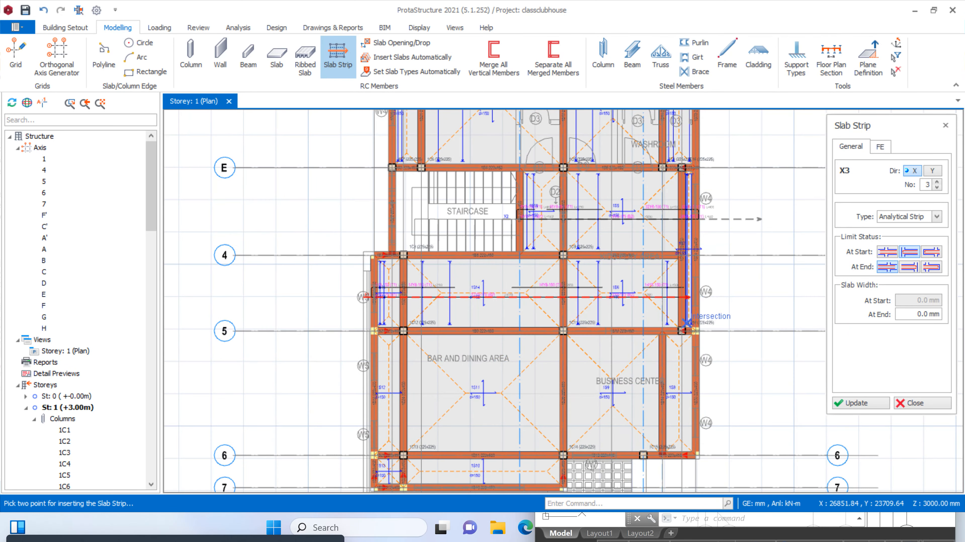
pyautogui.scroll(-2, 615, 388)
pyautogui.scroll(2, 615, 388)
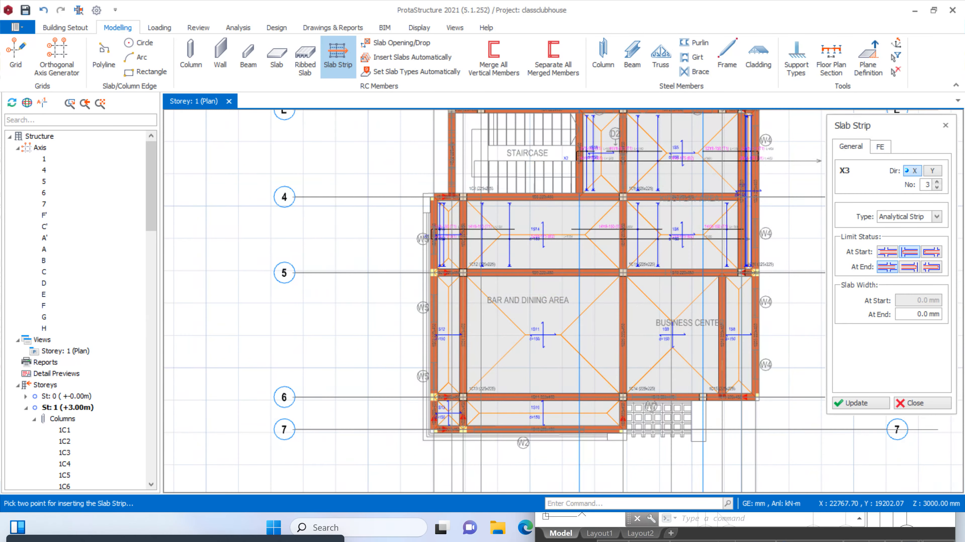
# Choose the second end limit option and insert an X-direction slab strip about 12100 mm long between axes 5 and 6, across Bar and Dining and Business Center
pyautogui.click(906, 268)
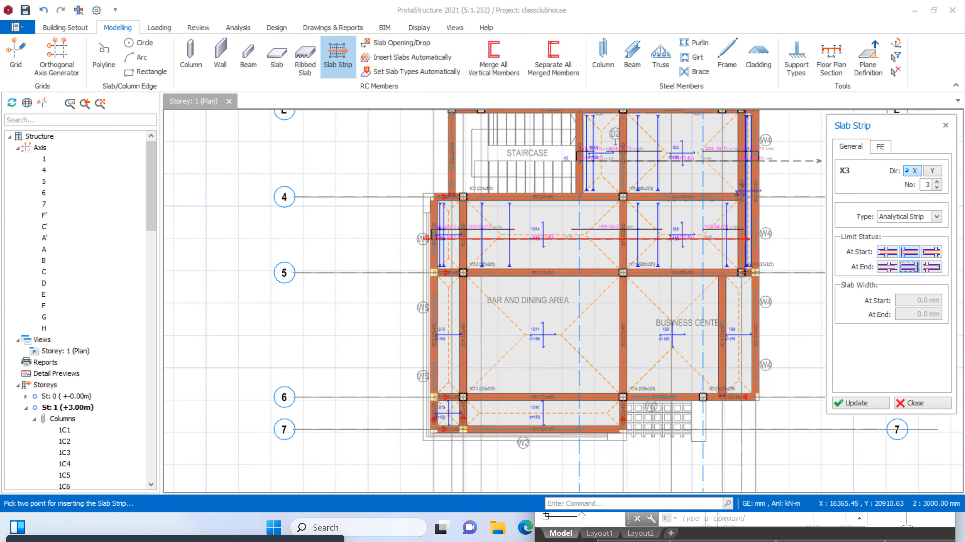
pyautogui.click(411, 336)
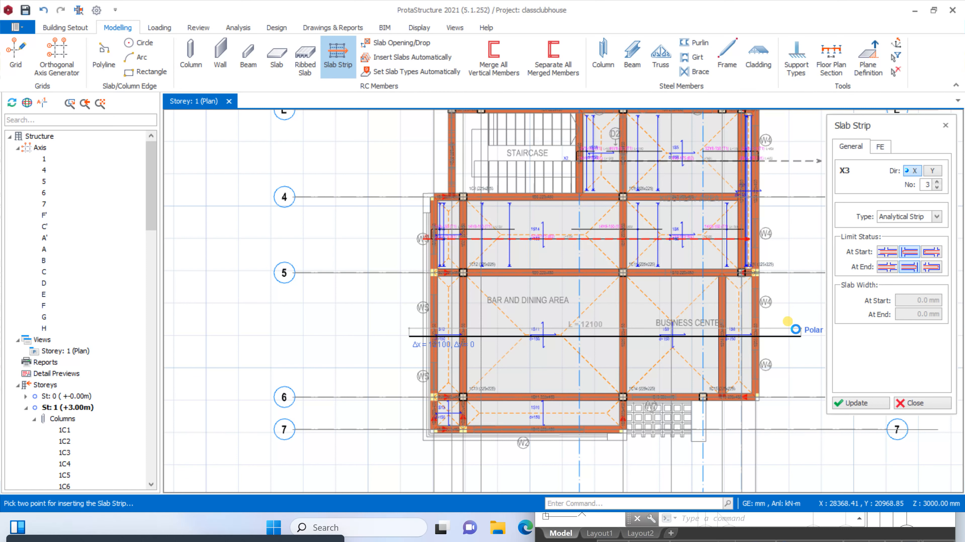
pyautogui.click(788, 322)
pyautogui.scroll(3, 442, 437)
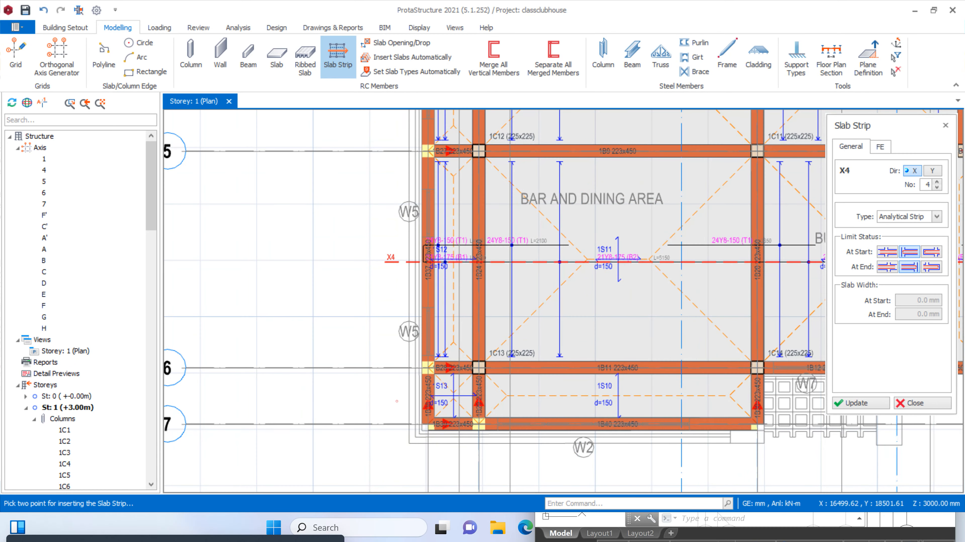
# Insert an X-direction slab strip about 7000 mm long between axes 6 and 7, through slabs 1S13 and 1S10
pyautogui.click(396, 401)
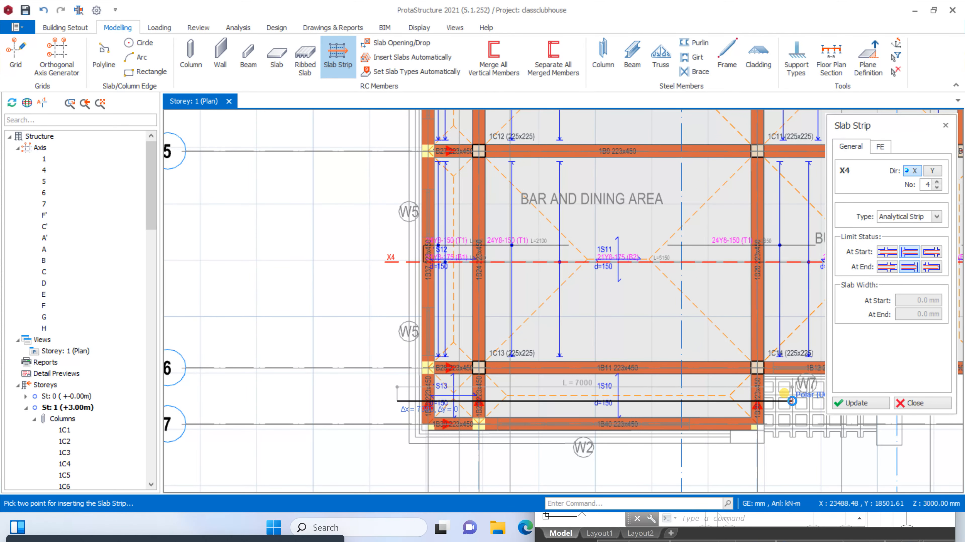
pyautogui.click(791, 401)
pyautogui.scroll(-3, 471, 307)
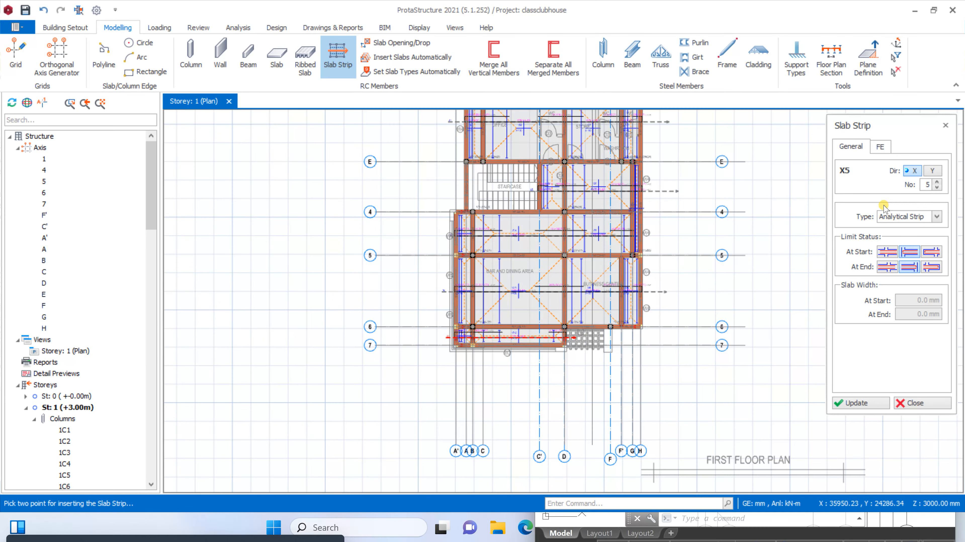
pyautogui.click(933, 172)
pyautogui.scroll(5, 531, 339)
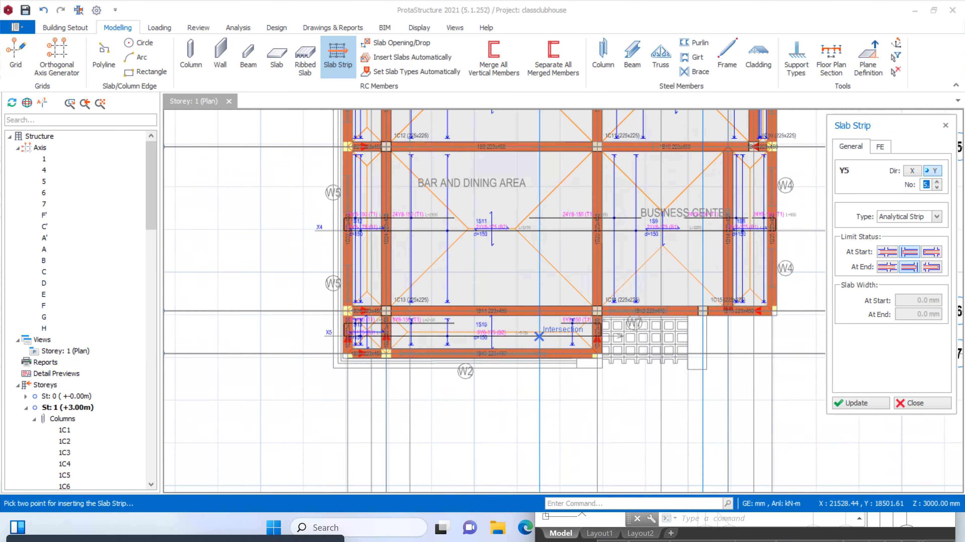
pyautogui.scroll(-5, 653, 353)
pyautogui.scroll(5, 608, 352)
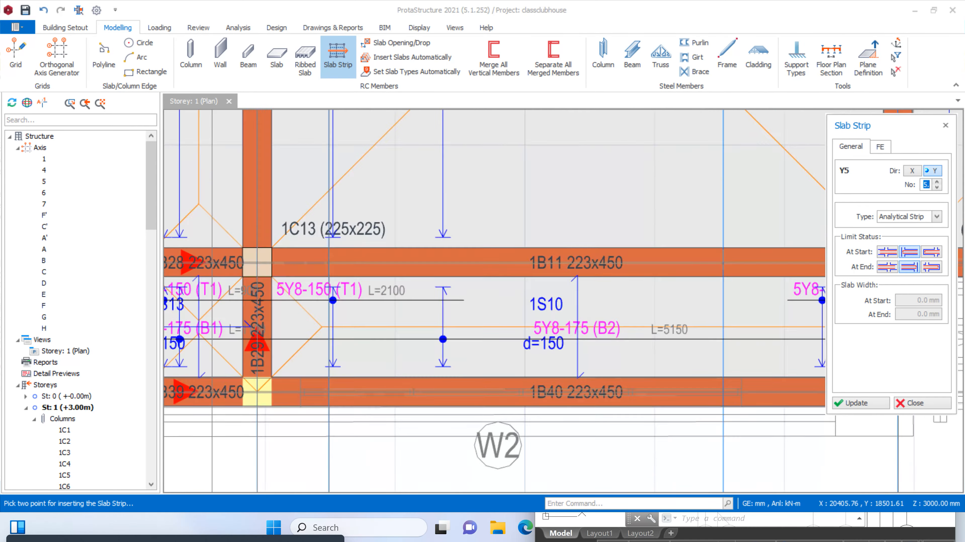
pyautogui.scroll(-5, 583, 351)
pyautogui.scroll(-3, 583, 351)
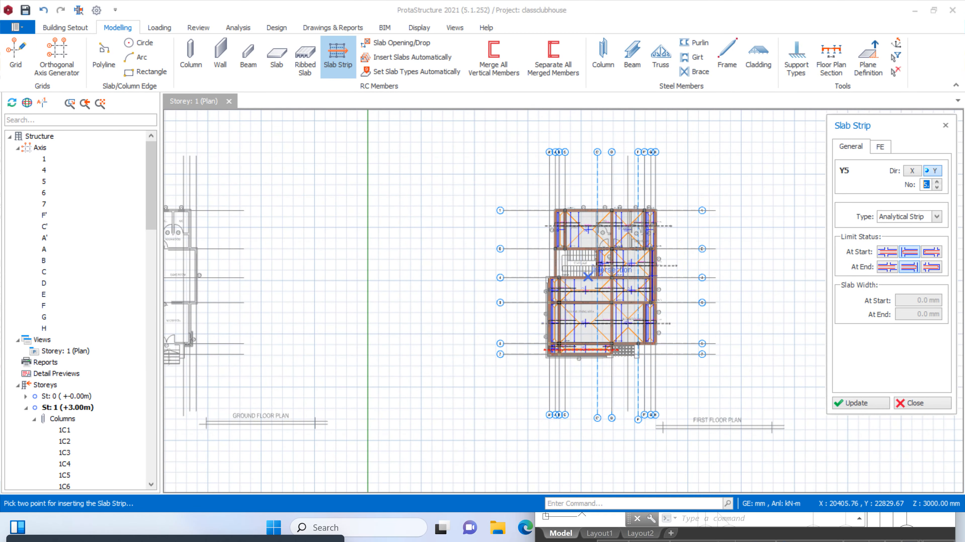
pyautogui.scroll(5, 641, 321)
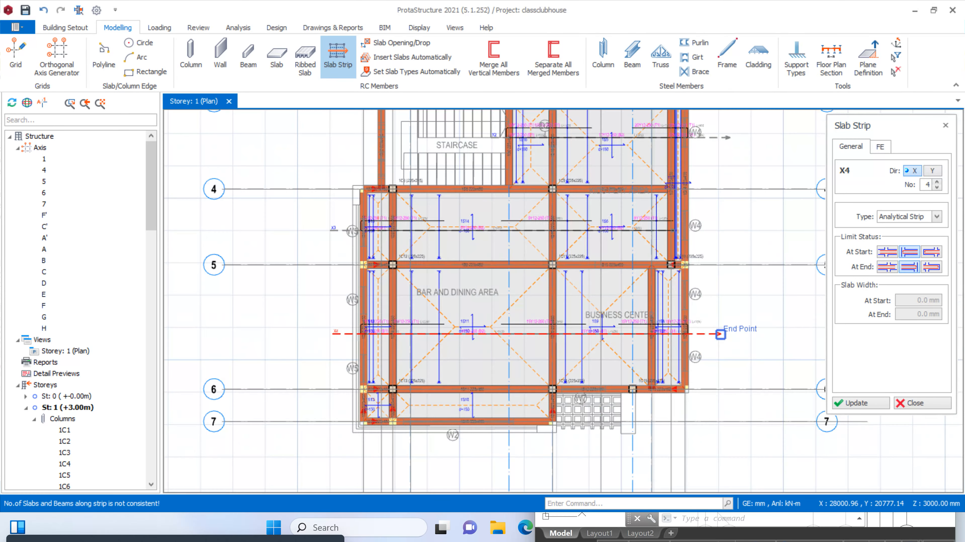
# Try to redraw the fifth X-direction slab strip through slabs 1S13 and 1S10, about 7280 mm long, ending on the entrance paving
pyautogui.scroll(3, 338, 421)
pyautogui.click(348, 395)
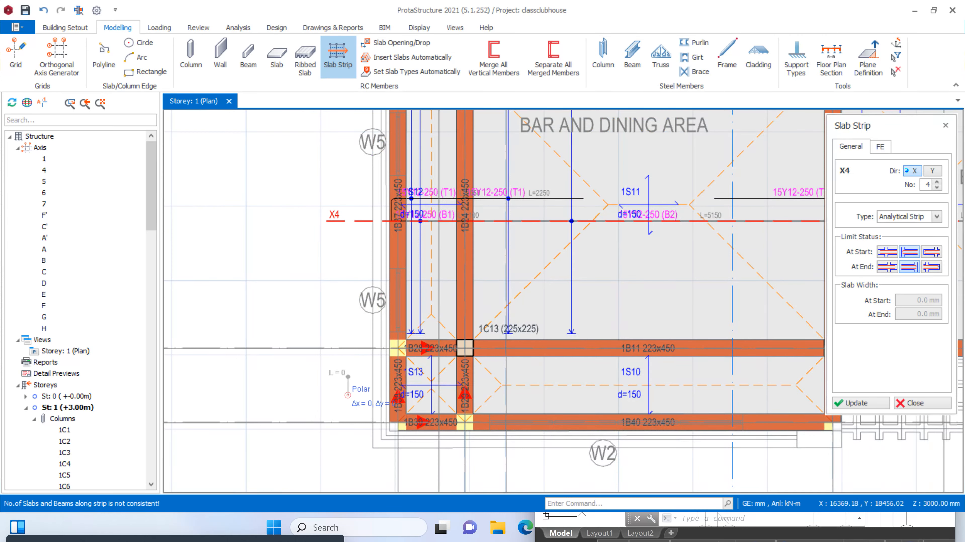
pyautogui.scroll(-3, 451, 388)
pyautogui.scroll(1, 642, 388)
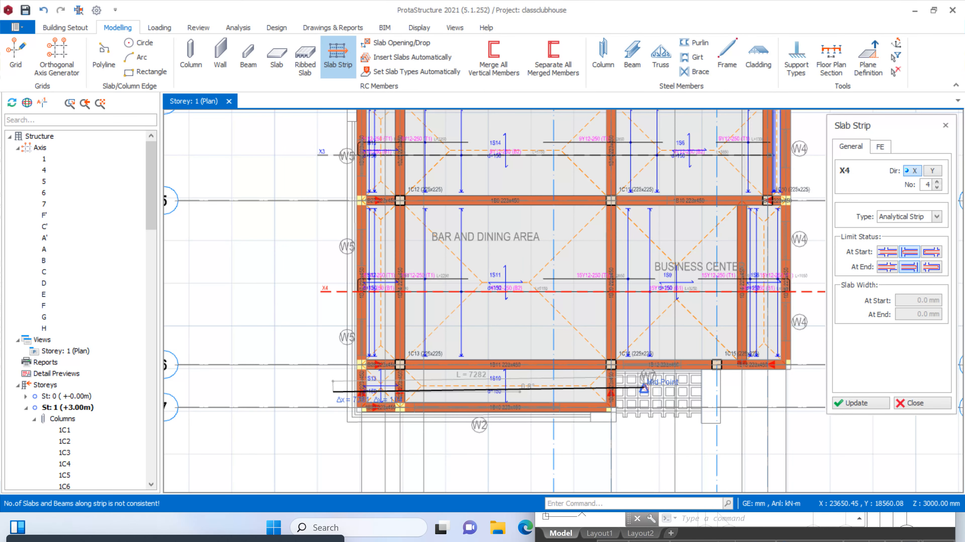
pyautogui.click(646, 389)
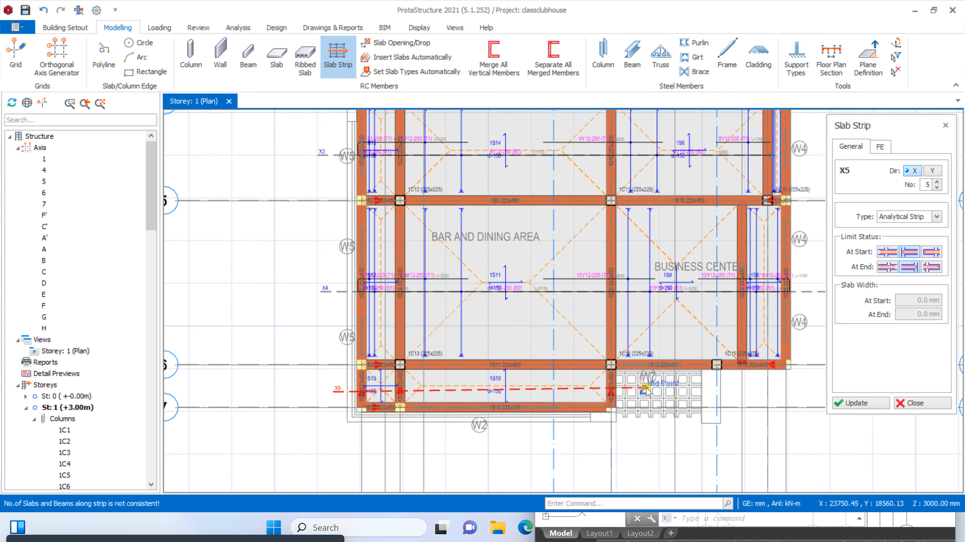
pyautogui.scroll(2, 385, 407)
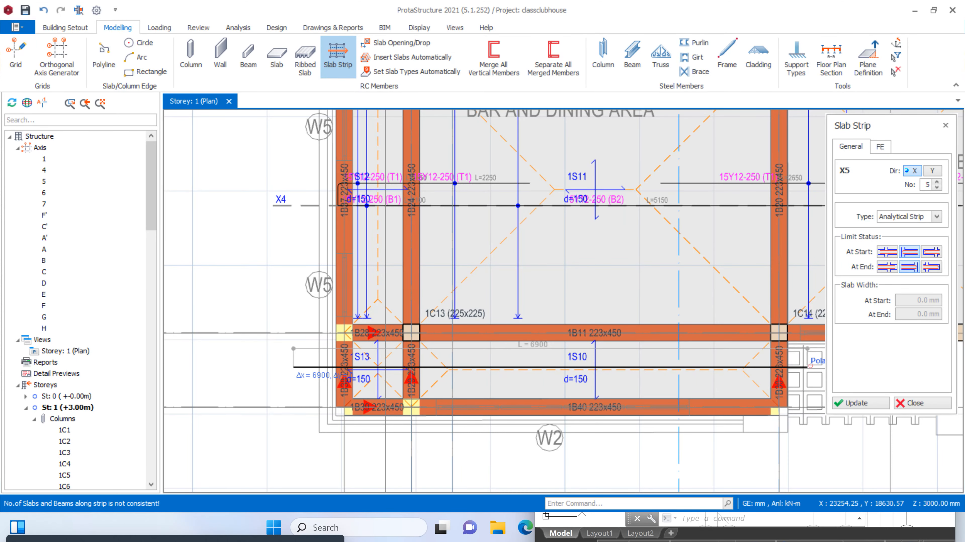
# Complete the X-direction slab strip through 1S13 and 1S10 at about 6900 mm, and insert a Y-direction strip about 4500 mm long through 1S1
pyautogui.click(809, 365)
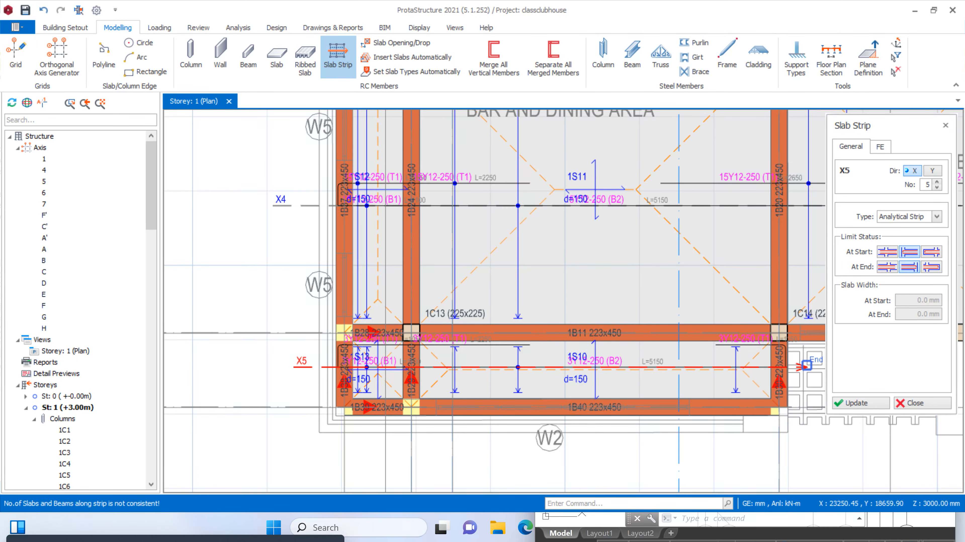
pyautogui.click(934, 171)
pyautogui.scroll(-4, 539, 228)
pyautogui.scroll(2, 534, 144)
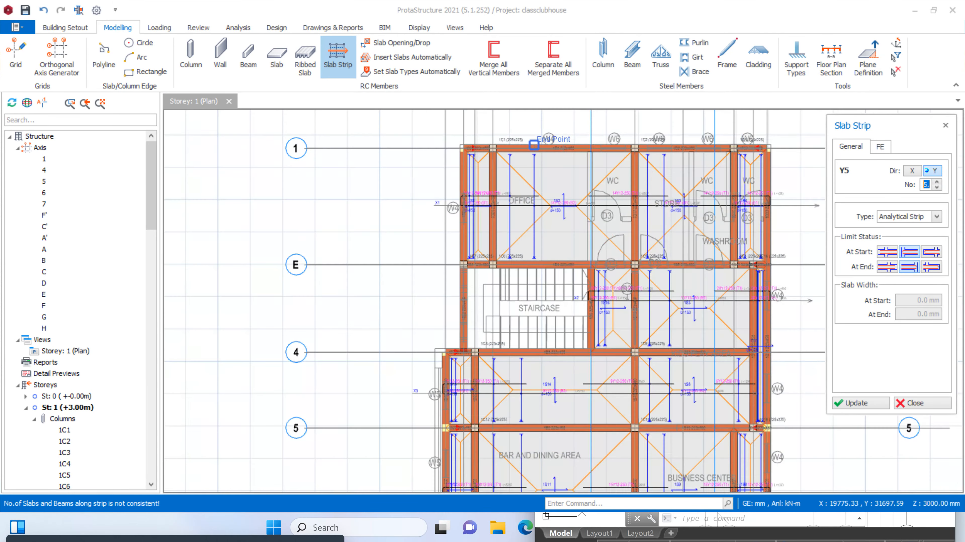
pyautogui.scroll(1, 505, 144)
pyautogui.scroll(1, 505, 145)
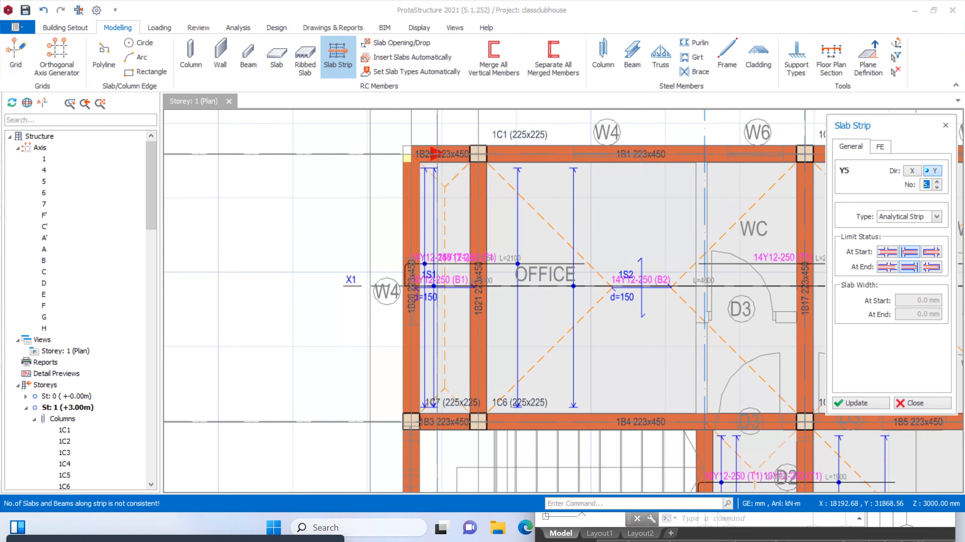
pyautogui.click(441, 124)
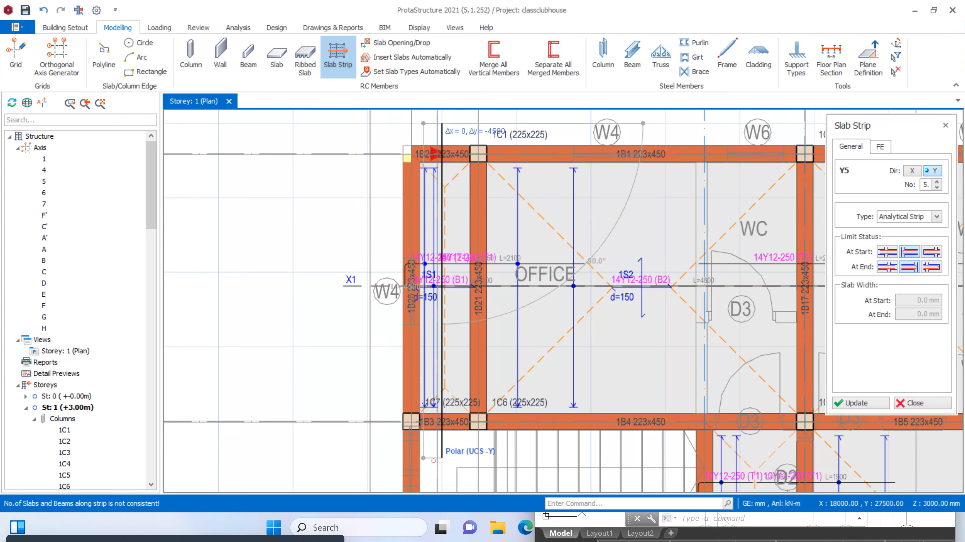
pyautogui.click(437, 460)
# Insert a Y-direction slab strip from just above axis 4 to below axis 7, through slabs 1S15, 1S12 and 1S13
pyautogui.scroll(-3, 536, 267)
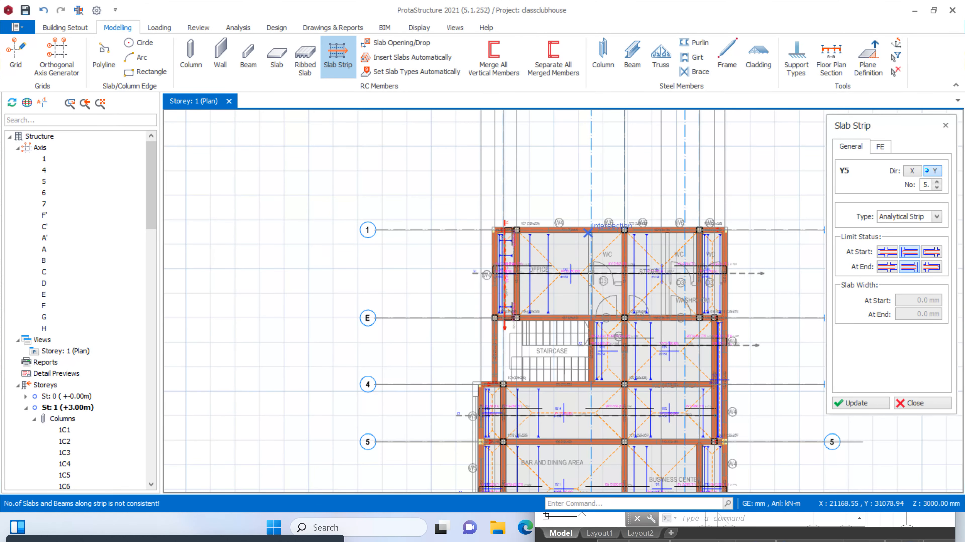
pyautogui.scroll(-2, 589, 243)
pyautogui.scroll(5, 551, 293)
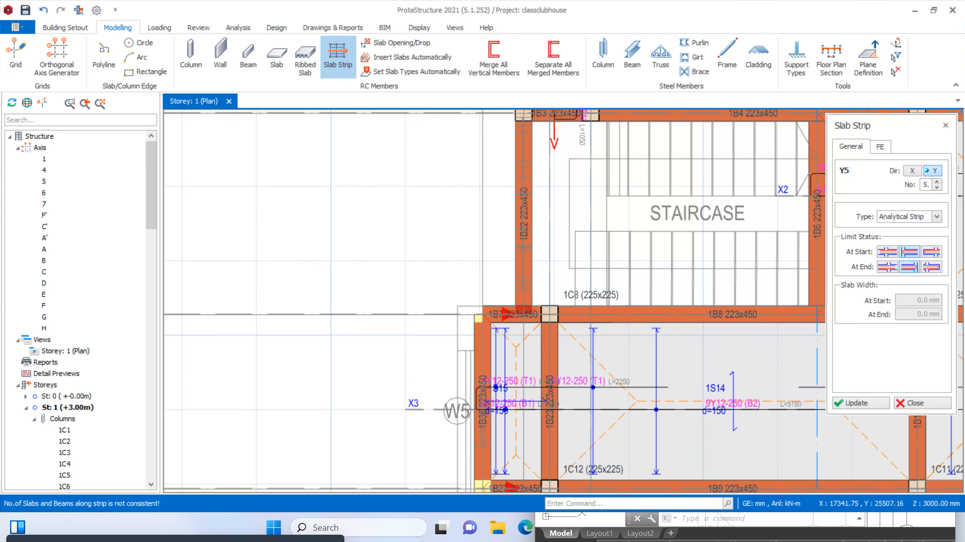
pyautogui.click(514, 279)
pyautogui.scroll(-5, 496, 266)
pyautogui.scroll(5, 493, 271)
pyautogui.scroll(4, 510, 276)
pyautogui.scroll(-6, 509, 270)
pyautogui.scroll(-5, 524, 266)
pyautogui.scroll(3, 510, 437)
pyautogui.click(510, 456)
# Insert a Y-direction slab strip between axes C' and D, from above axis 1 to below axis 7, across the Office and Bar and Dining slabs
pyautogui.scroll(-3, 521, 427)
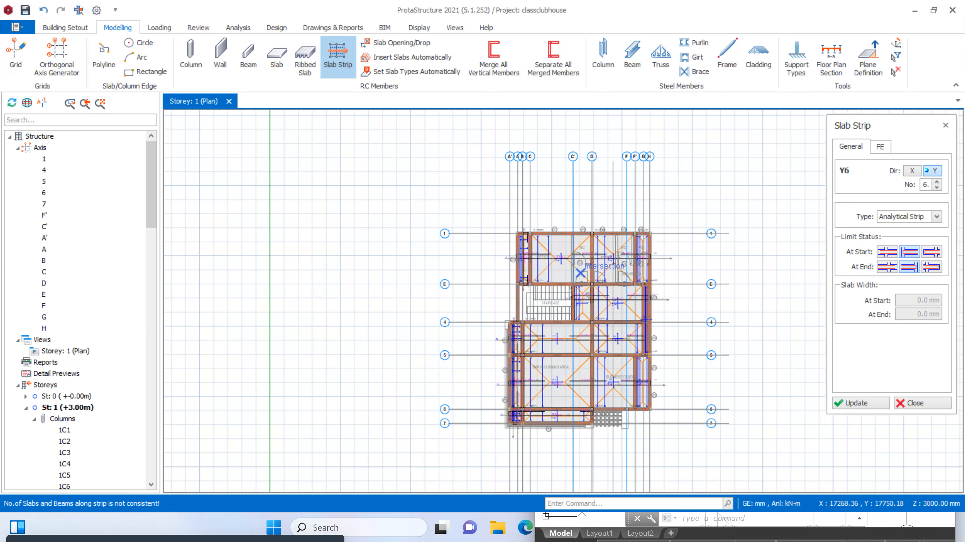
pyautogui.scroll(3, 590, 233)
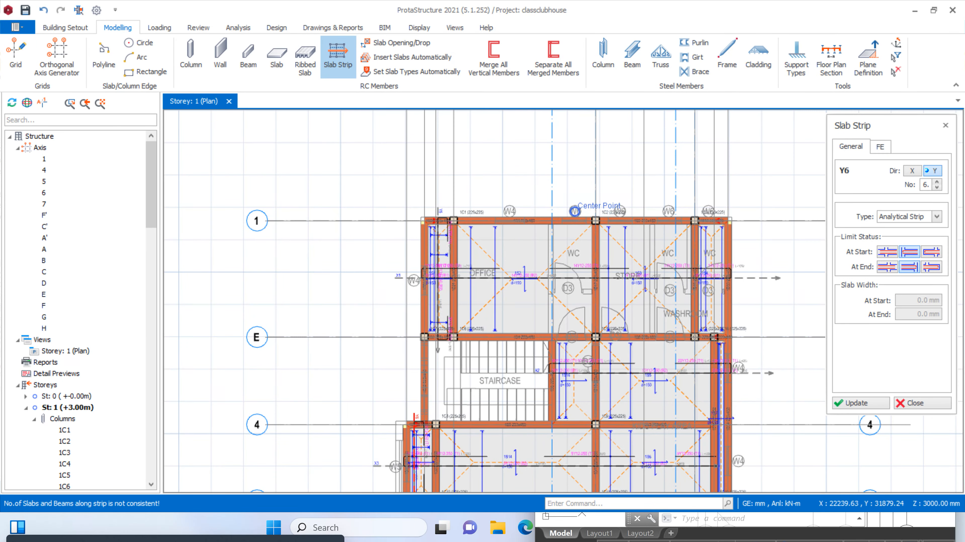
pyautogui.click(575, 211)
pyautogui.scroll(-3, 569, 242)
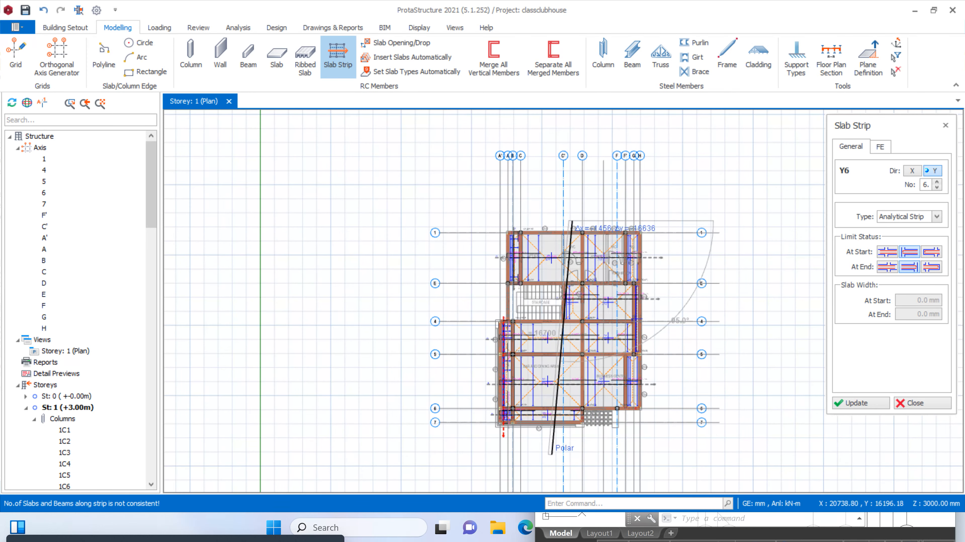
pyautogui.scroll(2, 562, 466)
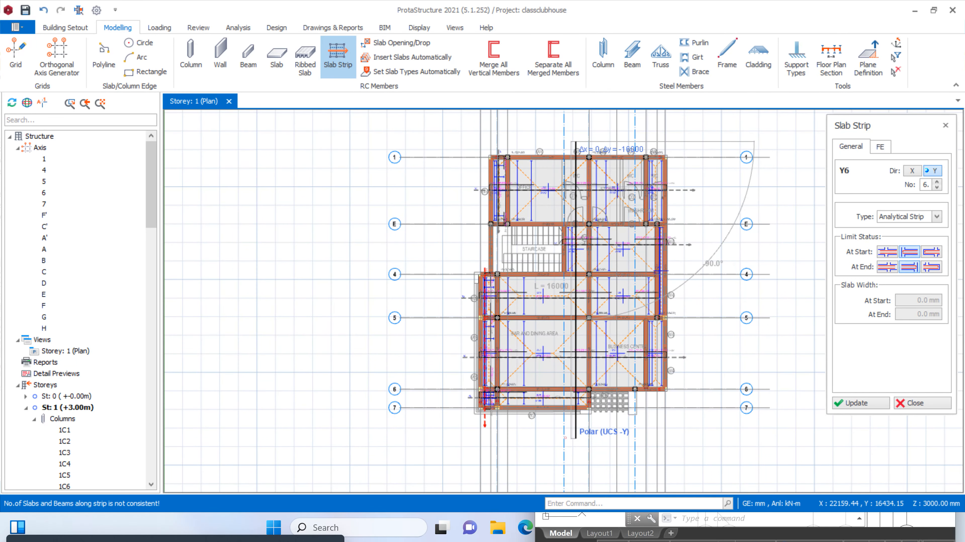
pyautogui.click(575, 438)
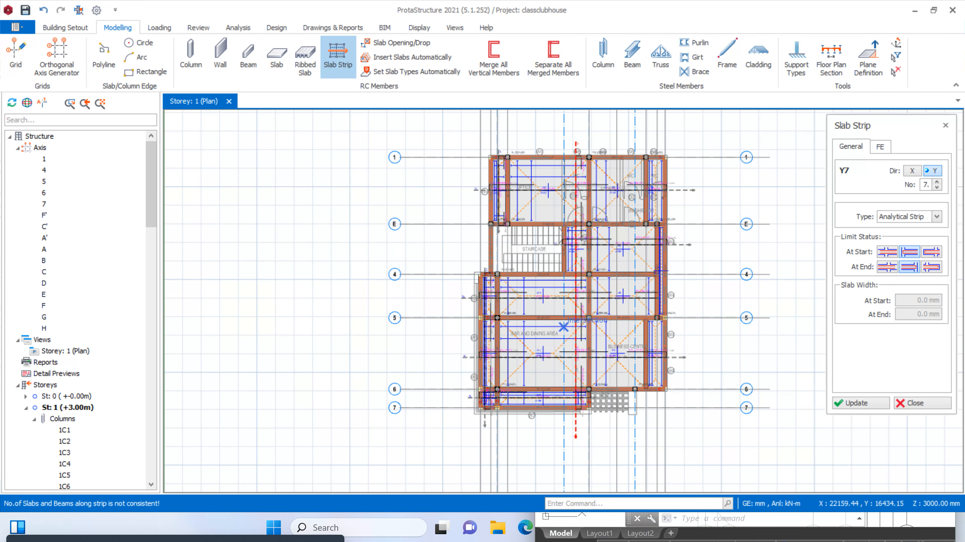
# Insert a Y-direction slab strip between axes D and F, from above axis 1 to below axis 7, across the Store and Business Center slabs
pyautogui.scroll(3, 568, 327)
pyautogui.scroll(-4, 557, 327)
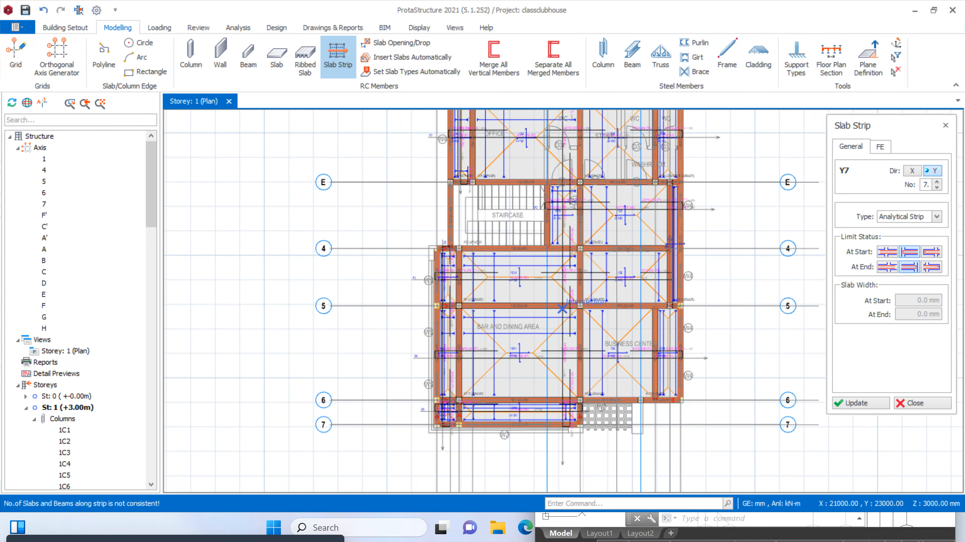
pyautogui.scroll(2, 599, 194)
pyautogui.click(599, 146)
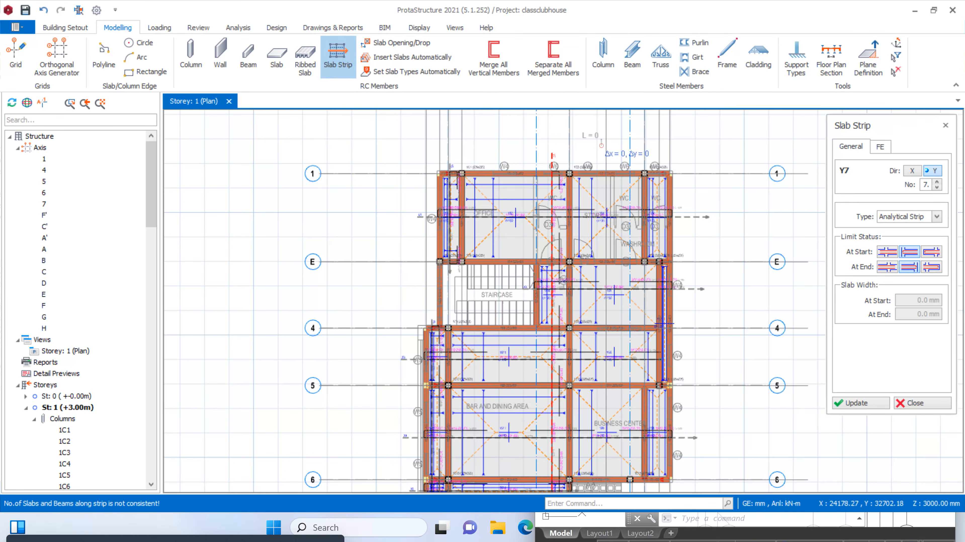
pyautogui.scroll(-3, 605, 413)
pyautogui.scroll(2, 604, 442)
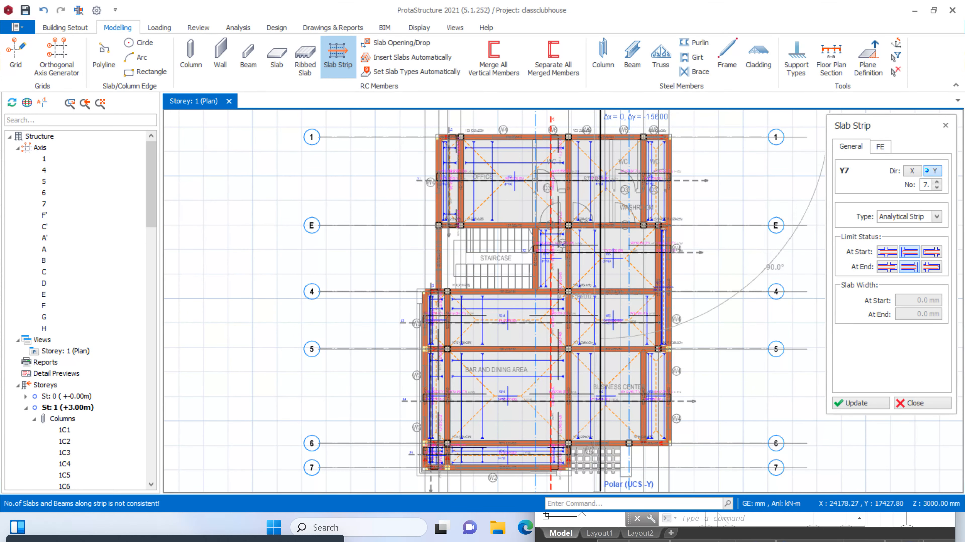
pyautogui.scroll(-2, 599, 457)
pyautogui.scroll(4, 596, 371)
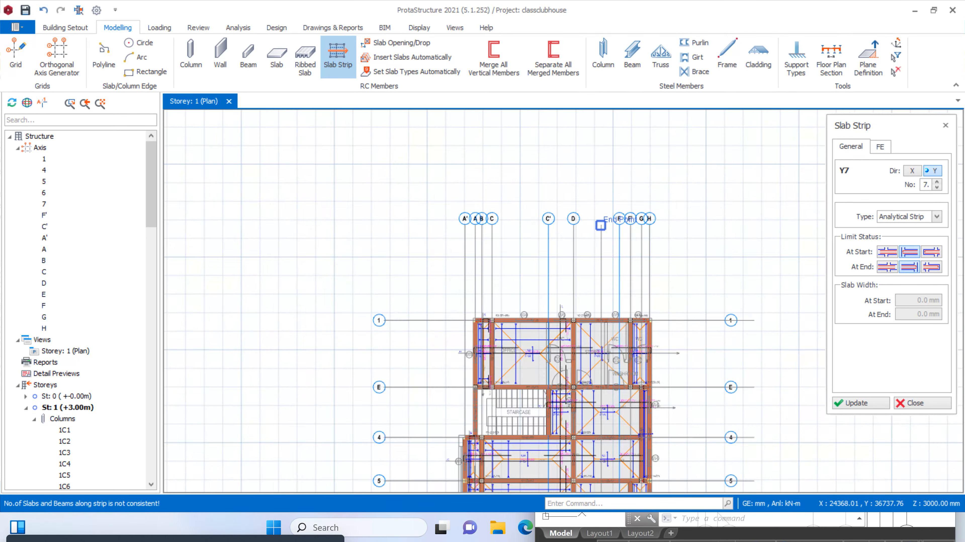
pyautogui.scroll(-4, 592, 292)
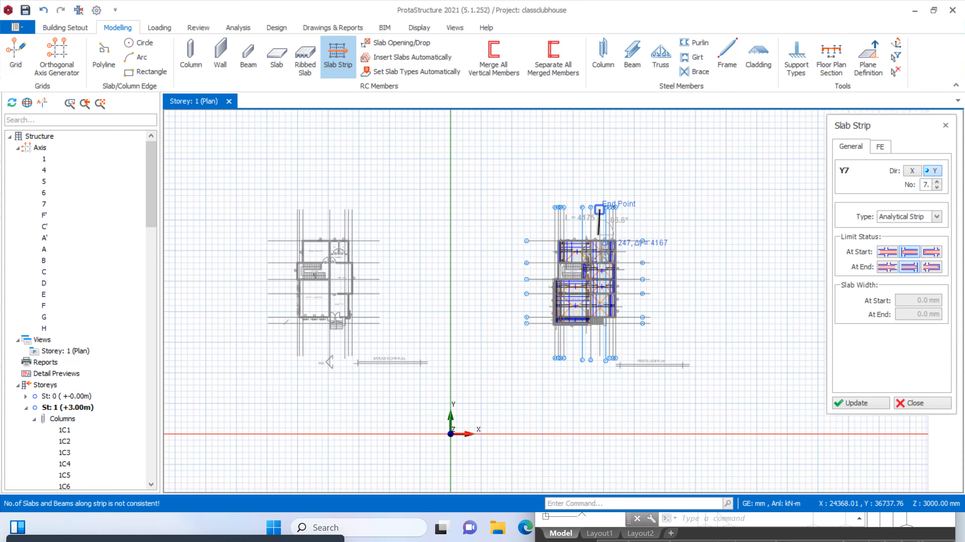
pyautogui.scroll(4, 598, 233)
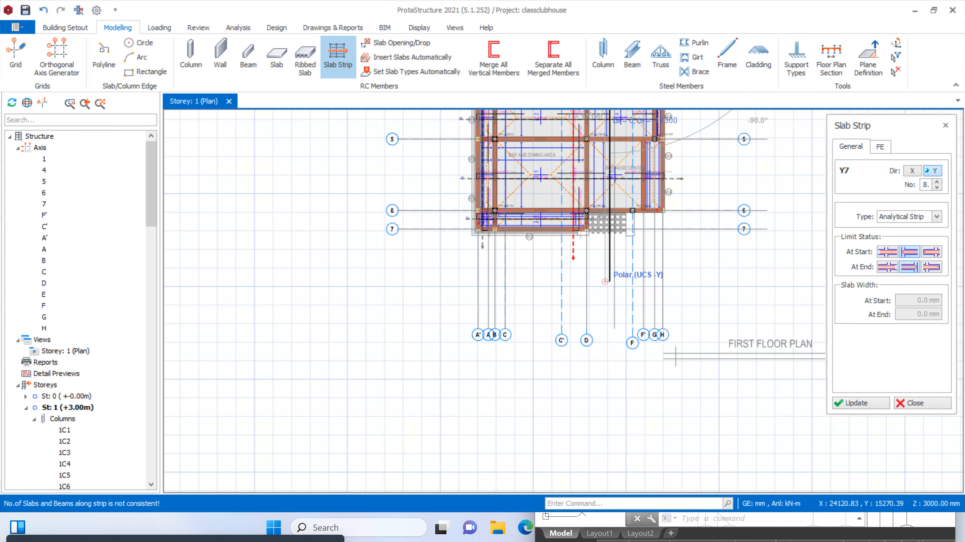
pyautogui.click(609, 282)
# Insert a Y-direction slab strip with the second end limit option between axes F' and H, from above axis 1 to below axis 6, and finish slab strips
pyautogui.scroll(-3, 612, 287)
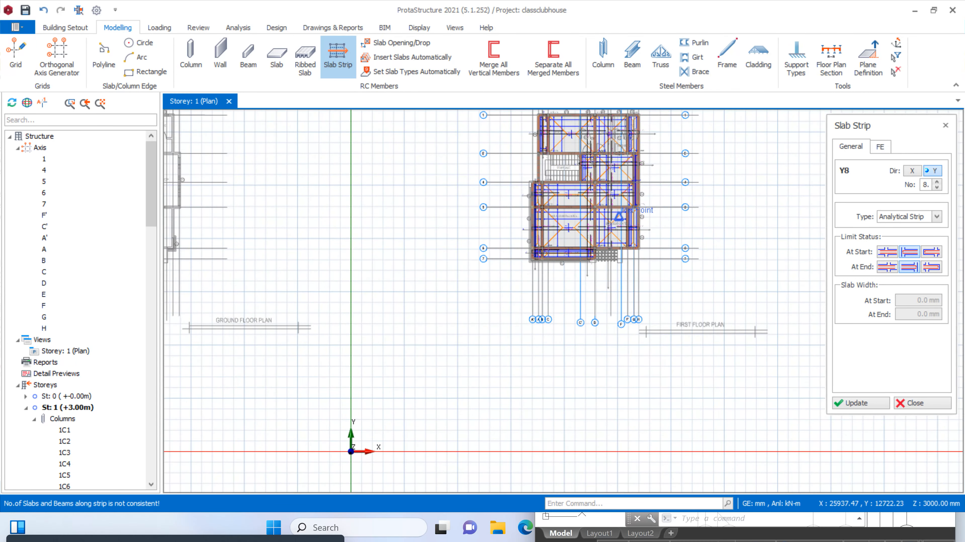
pyautogui.scroll(4, 613, 228)
pyautogui.scroll(-5, 636, 314)
pyautogui.scroll(6, 646, 246)
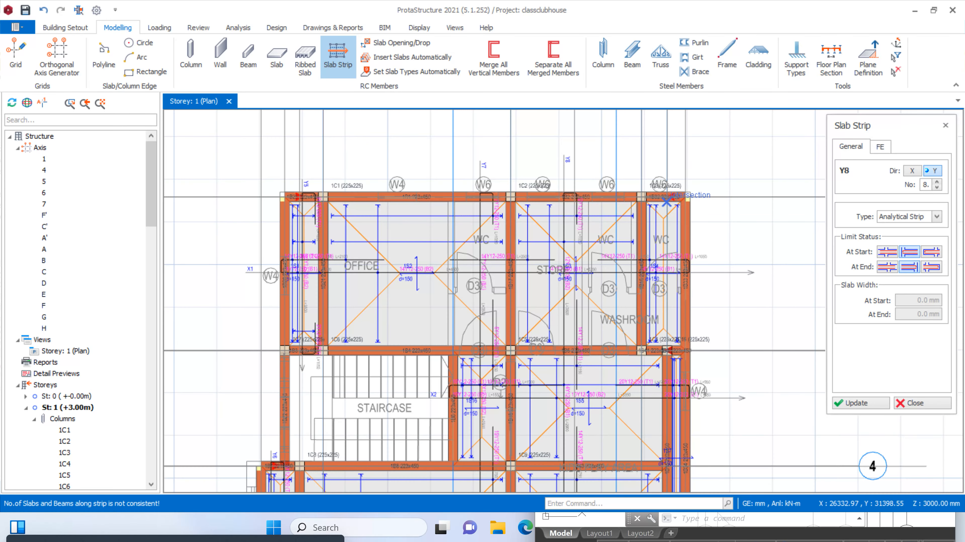
pyautogui.click(889, 267)
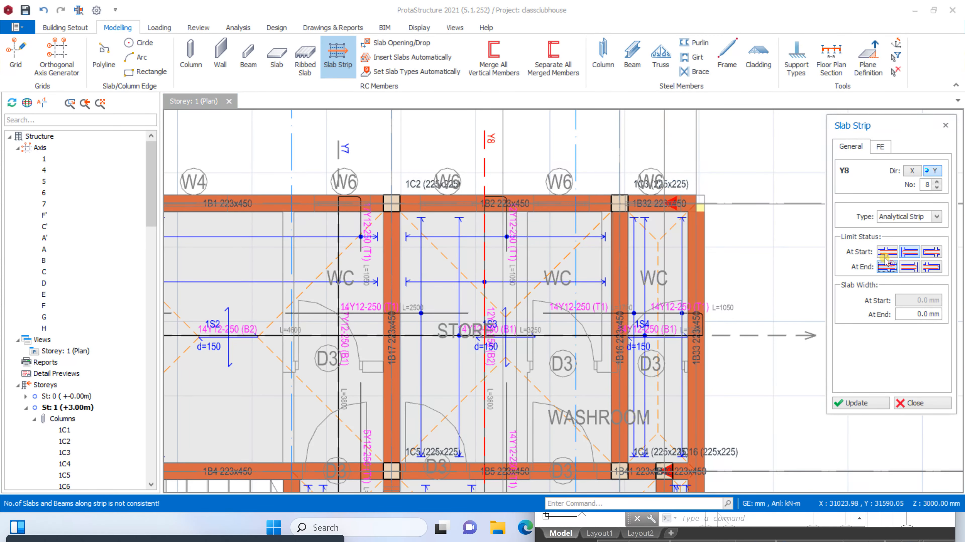
pyautogui.click(909, 267)
pyautogui.scroll(-3, 671, 160)
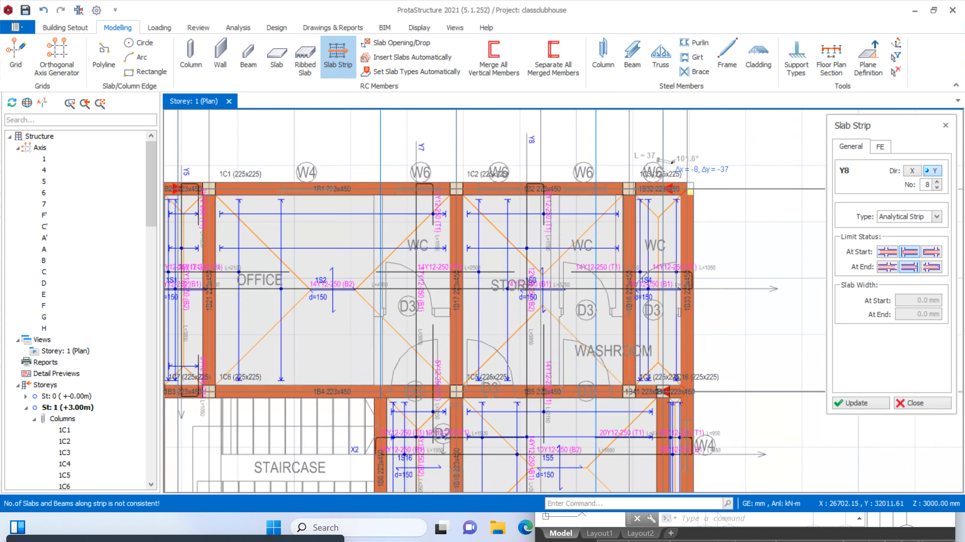
pyautogui.scroll(-3, 672, 160)
pyautogui.scroll(2, 679, 443)
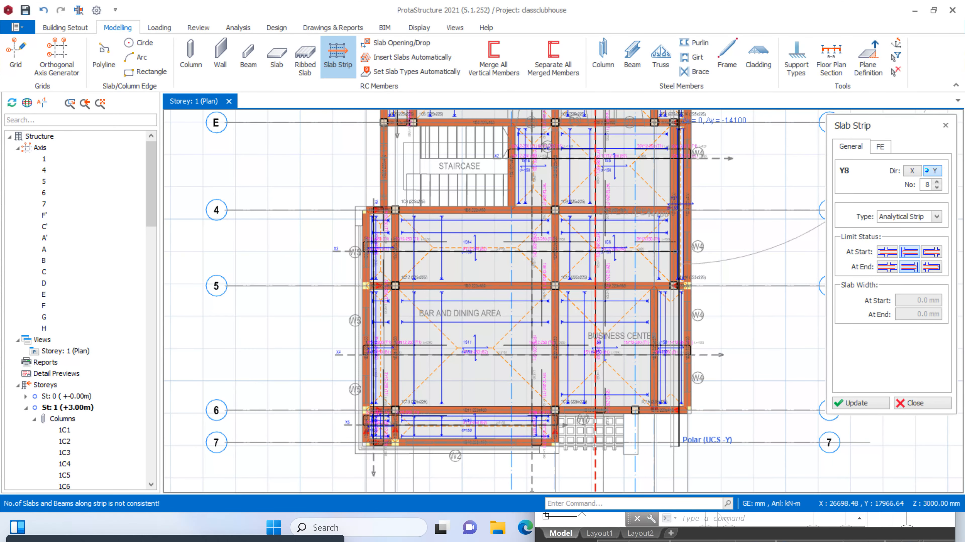
pyautogui.click(679, 463)
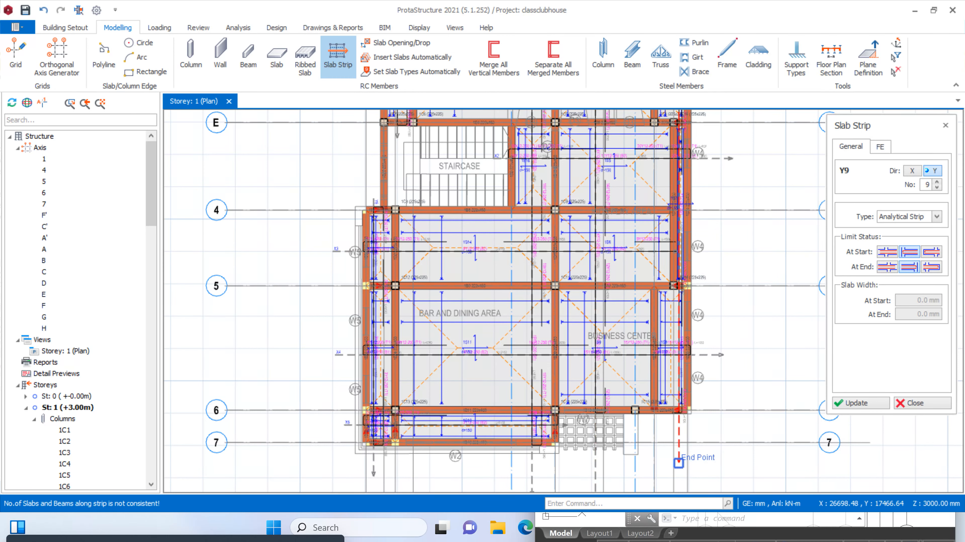
pyautogui.scroll(4, 699, 245)
pyautogui.scroll(-5, 699, 245)
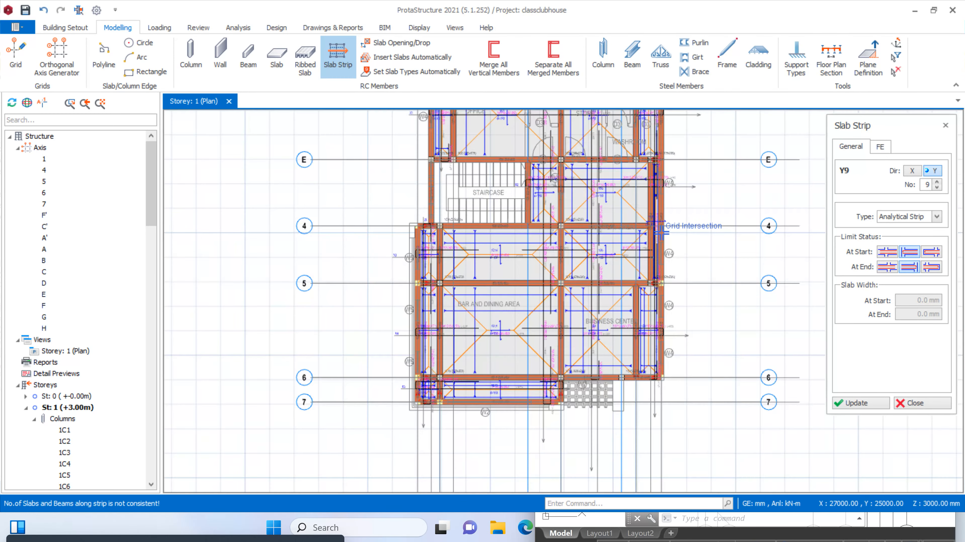
pyautogui.scroll(1, 660, 428)
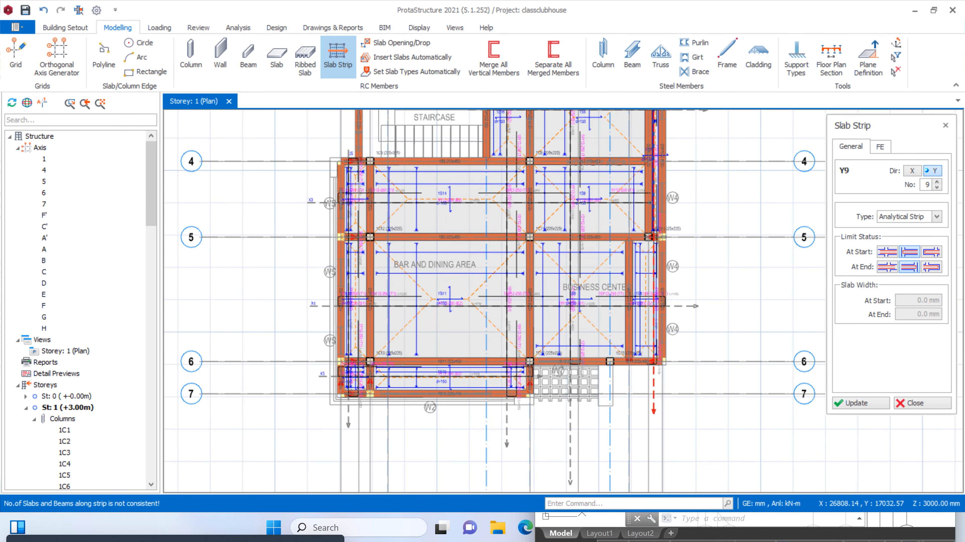
pyautogui.click(923, 402)
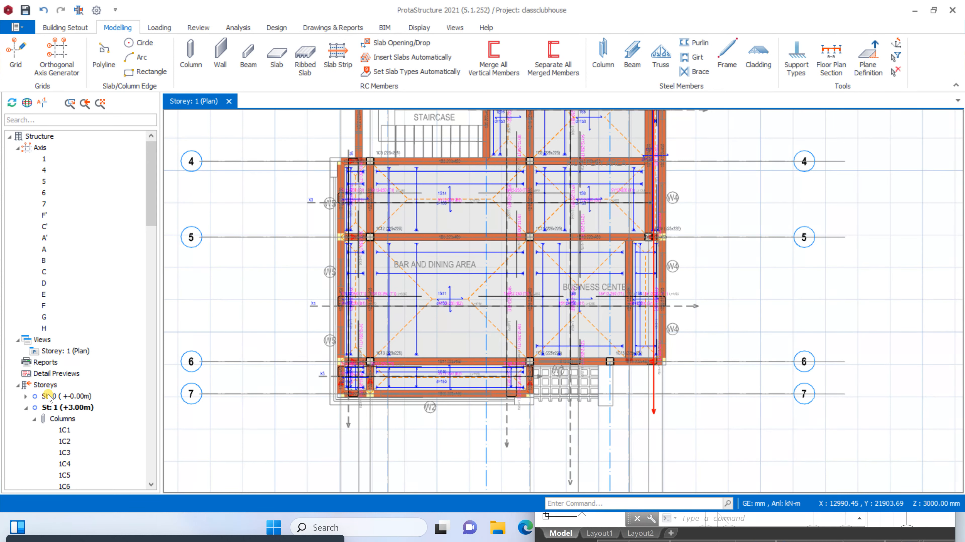
# Add a storey to the top of the building by setting the total number of storeys to 2
pyautogui.rightClick(44, 386)
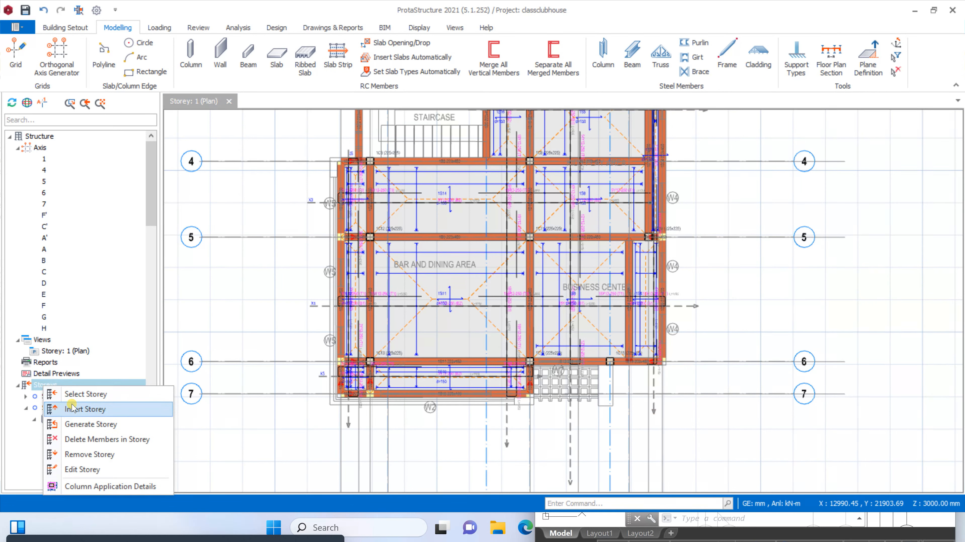
pyautogui.click(78, 411)
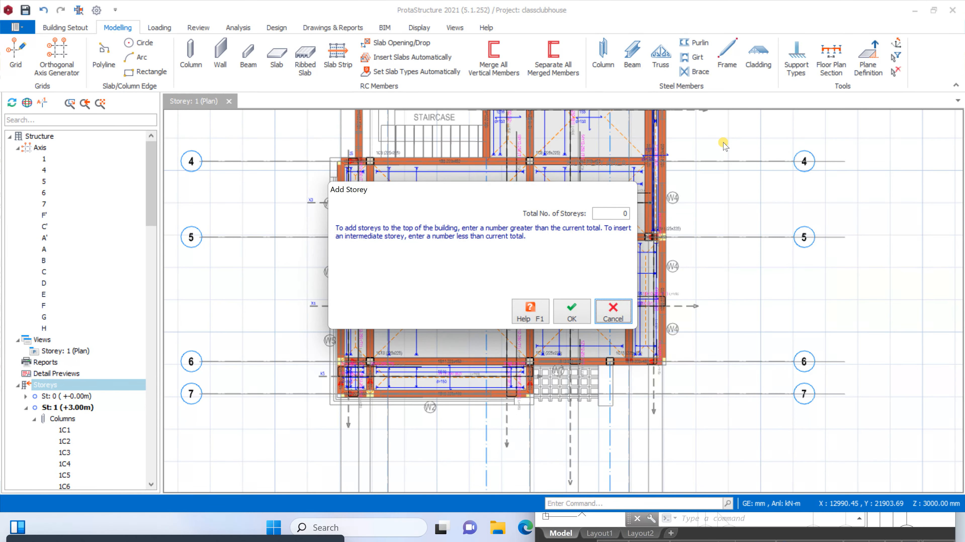
pyautogui.click(606, 212)
pyautogui.doubleClick(617, 216)
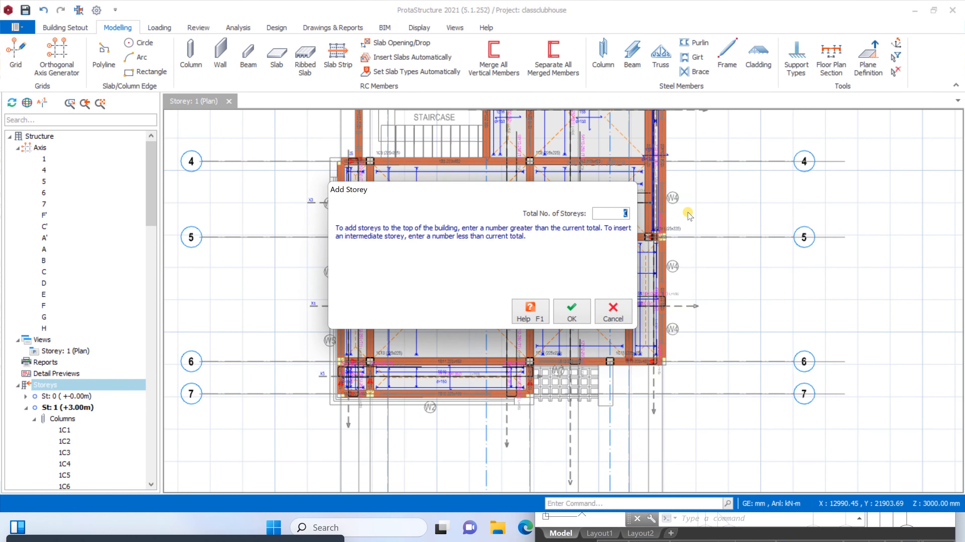
pyautogui.write('2')
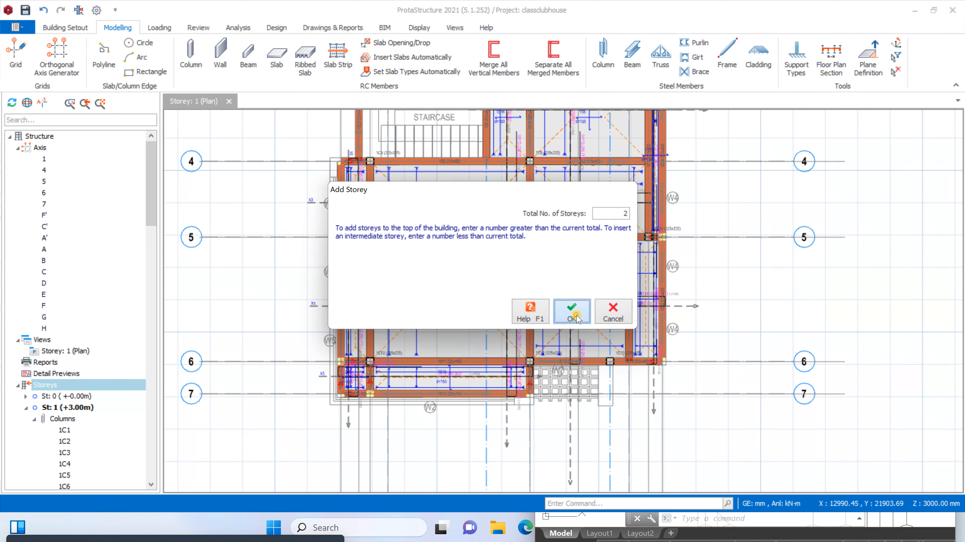
pyautogui.click(568, 312)
pyautogui.click(532, 304)
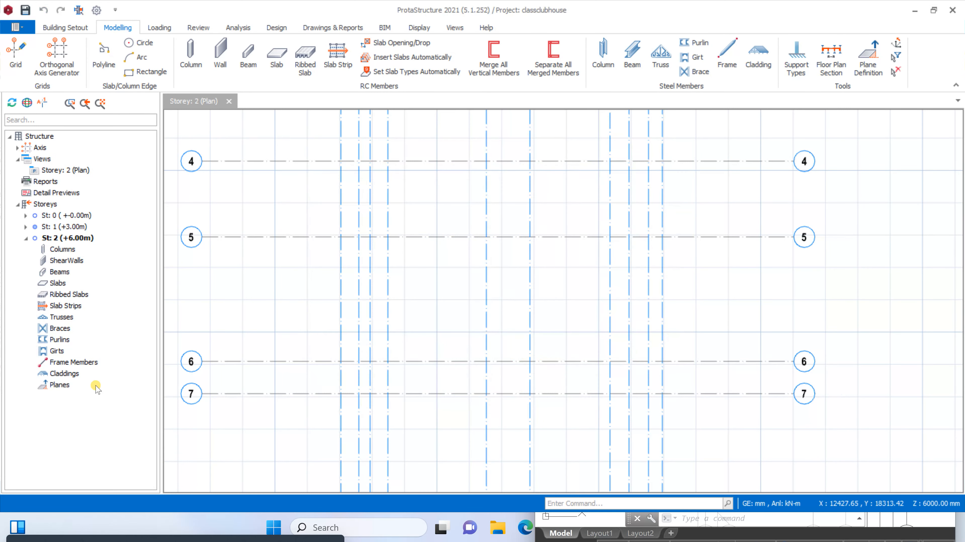
# Make storey 1 the current storey and set the heights of storeys 1 and 2 to 3600 mm
pyautogui.click(79, 226)
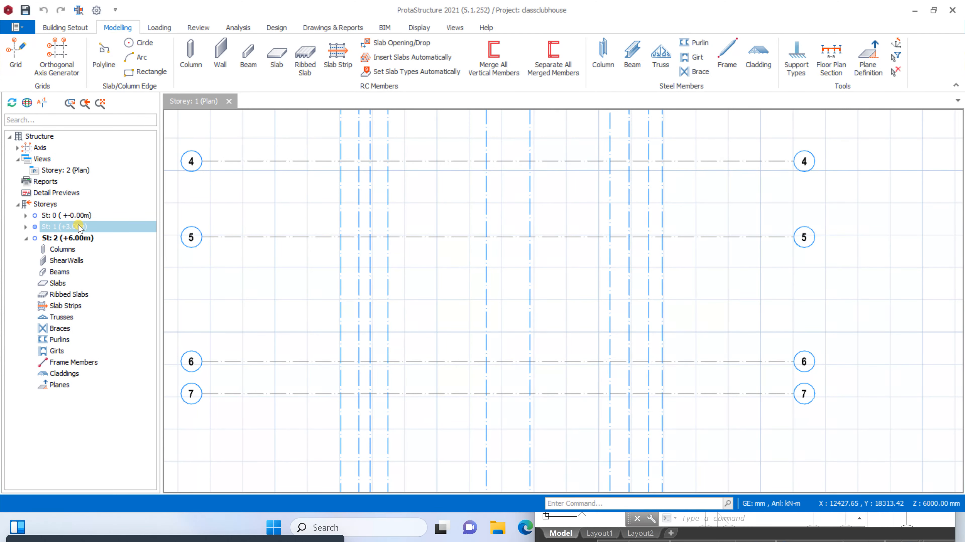
pyautogui.rightClick(38, 205)
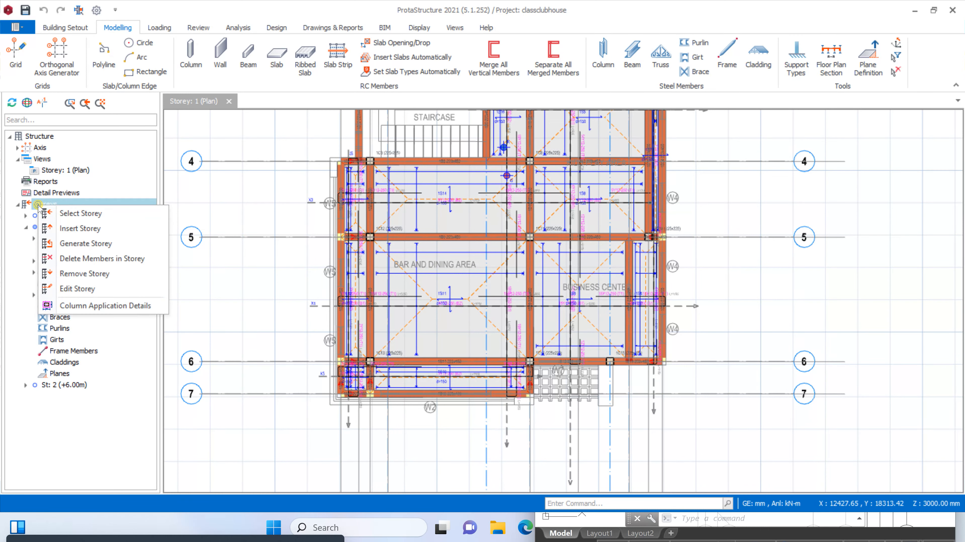
pyautogui.click(77, 289)
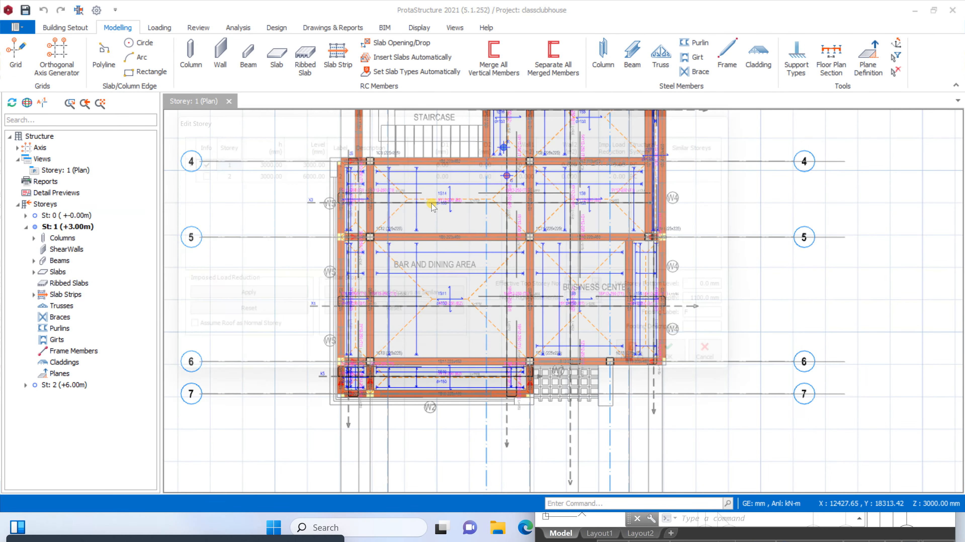
pyautogui.click(268, 167)
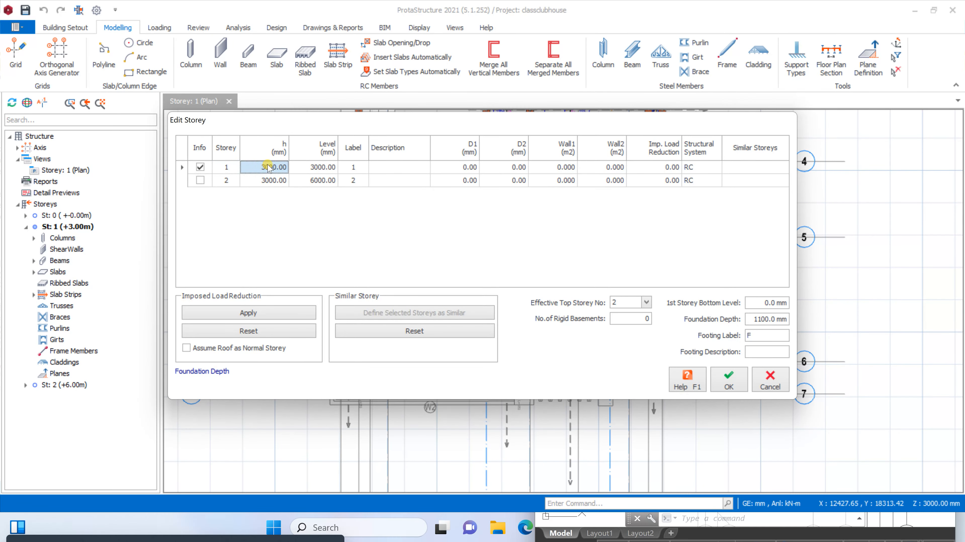
pyautogui.write('3')
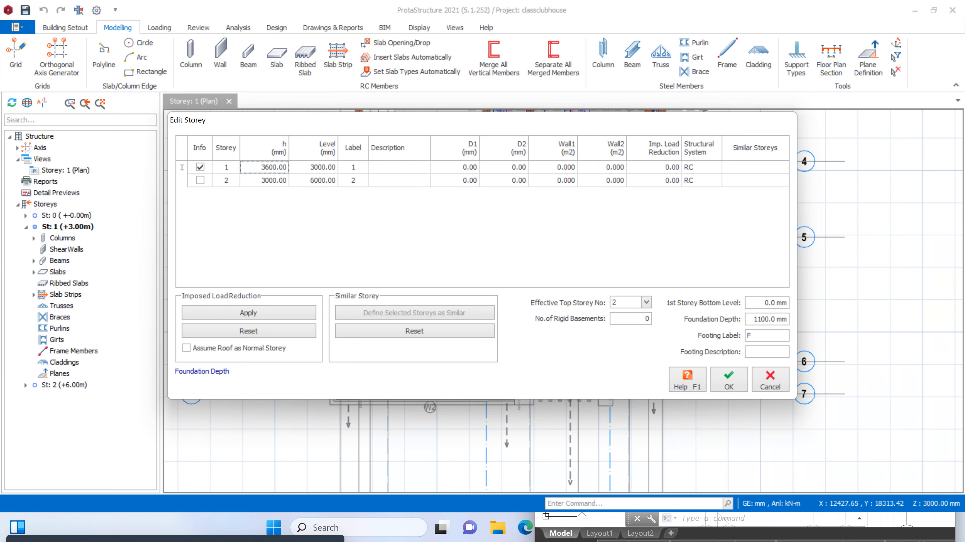
pyautogui.click(277, 181)
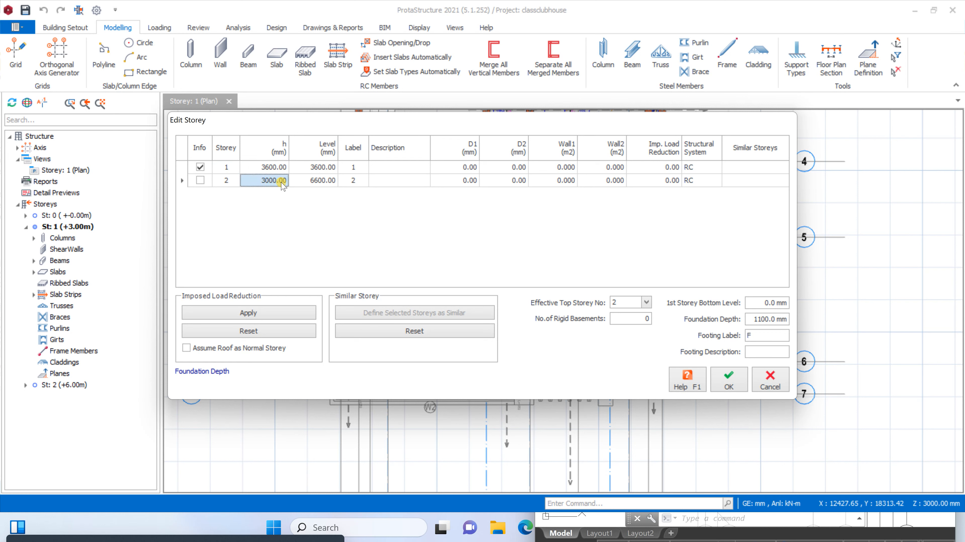
pyautogui.write('3')
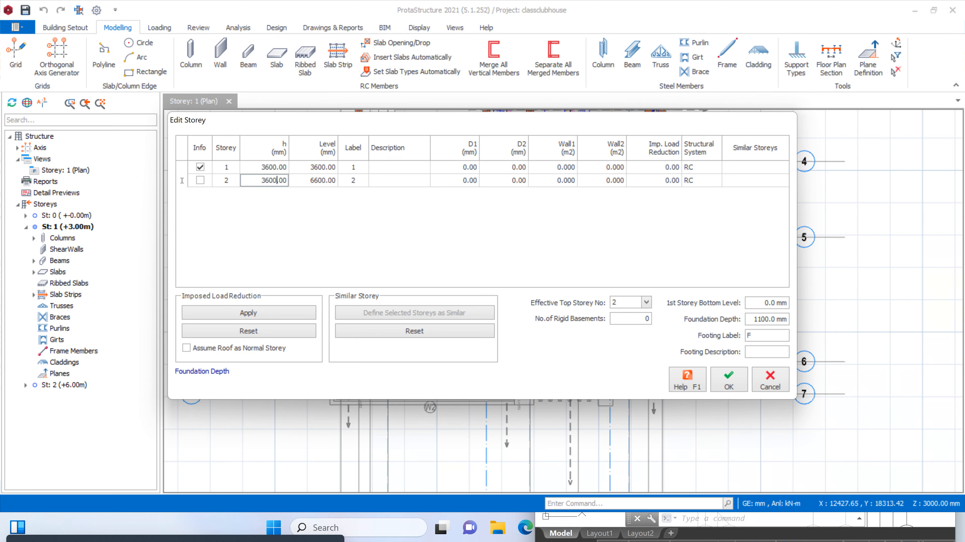
pyautogui.click(409, 179)
# Enter a description beginning with "F" for storey 1 in the storey table
pyautogui.click(411, 170)
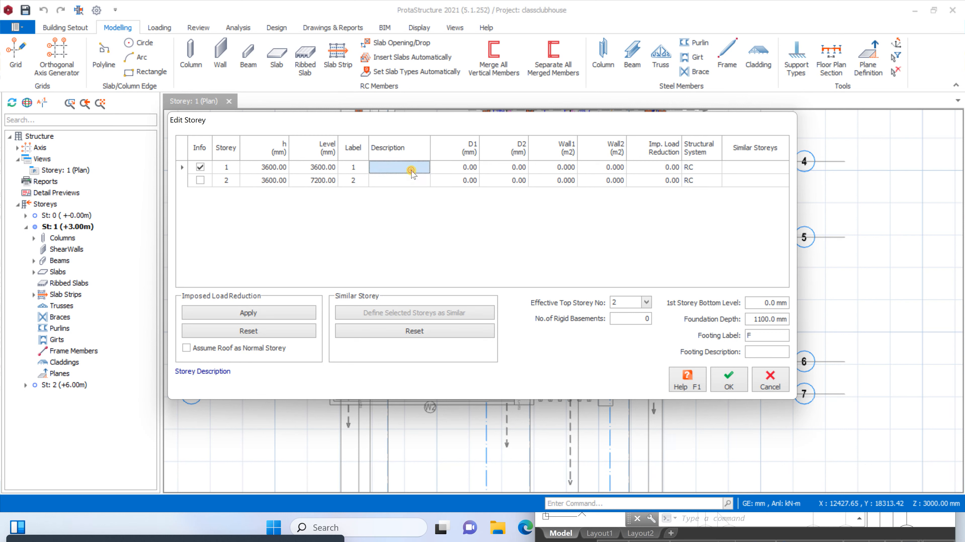
pyautogui.write('FLOOR')
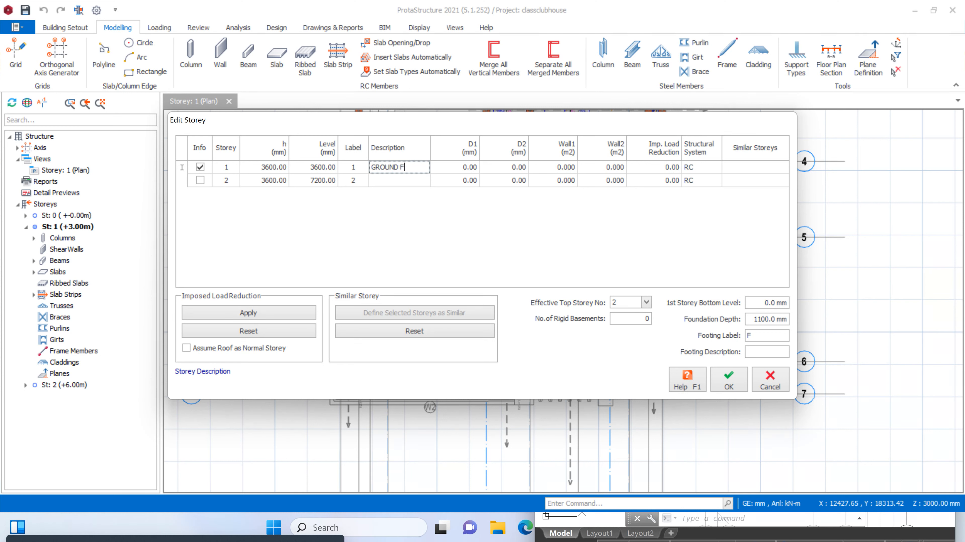
# Describe storey 2 as FIRST FLOOR and enable assuming the roof as a normal storey for imposed load reduction
pyautogui.click(395, 181)
pyautogui.write('FIRST FLOOR')
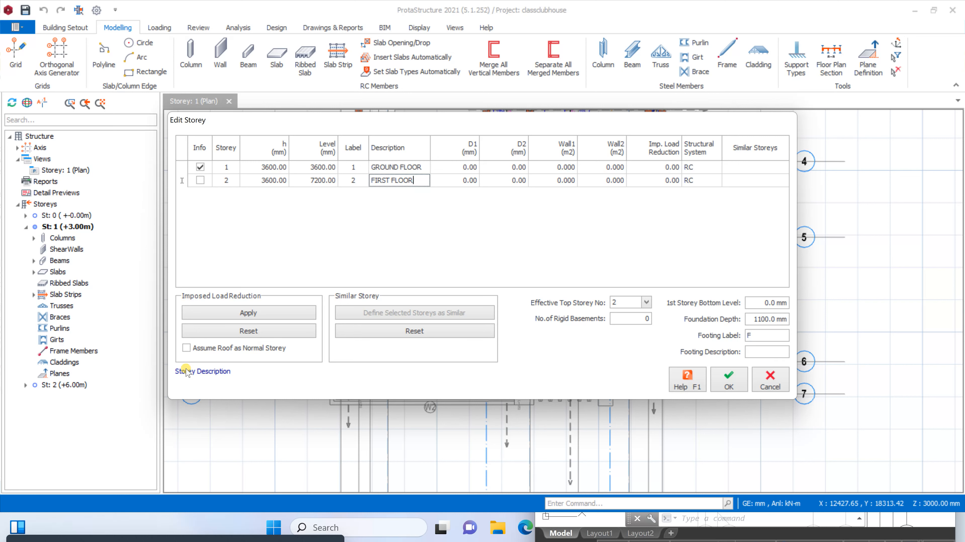
pyautogui.click(197, 349)
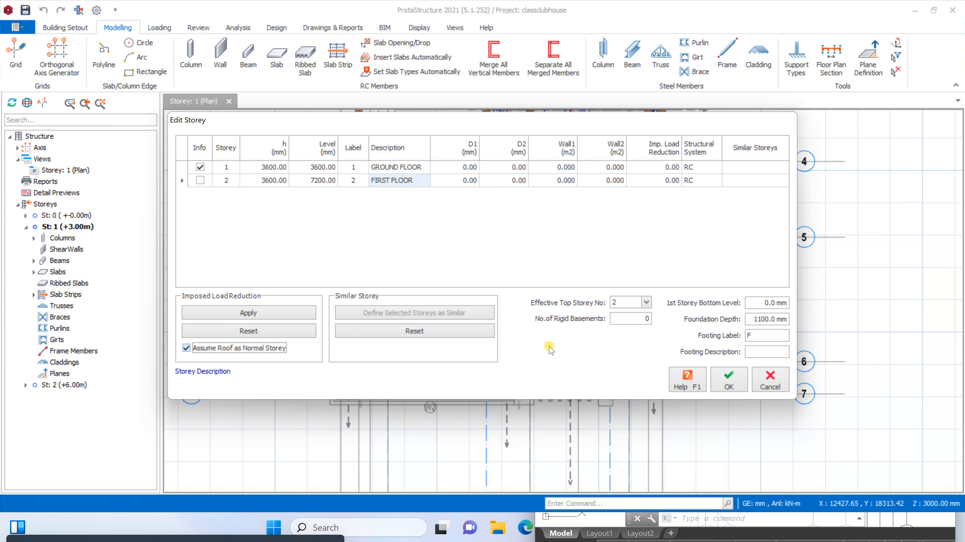
# Set the foundation depth to 1400 mm and accept the storey settings
pyautogui.click(754, 304)
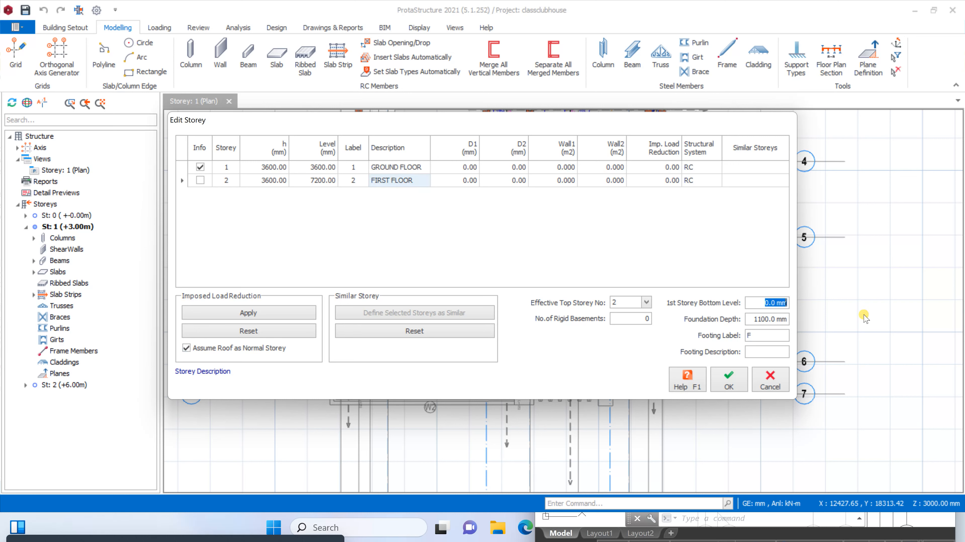
pyautogui.click(754, 324)
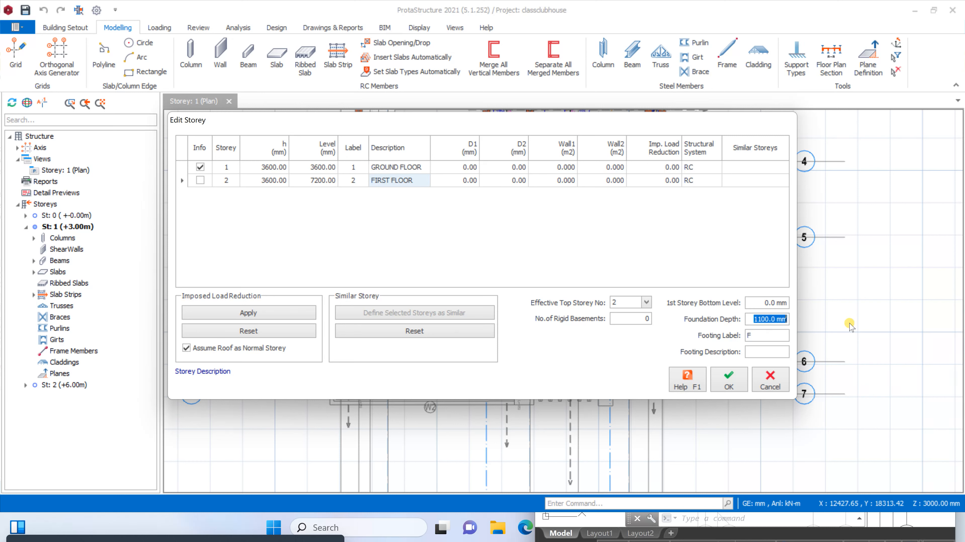
pyautogui.write('1')
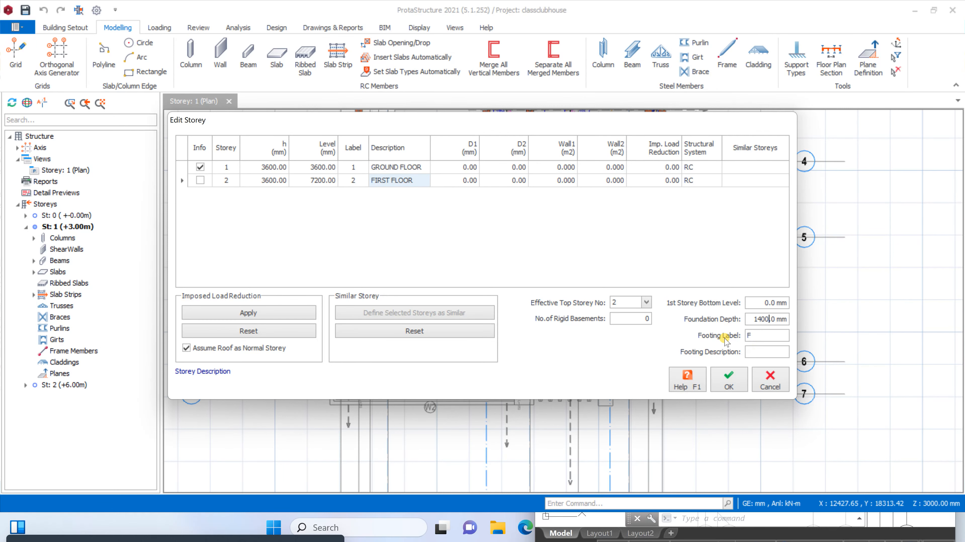
pyautogui.click(729, 379)
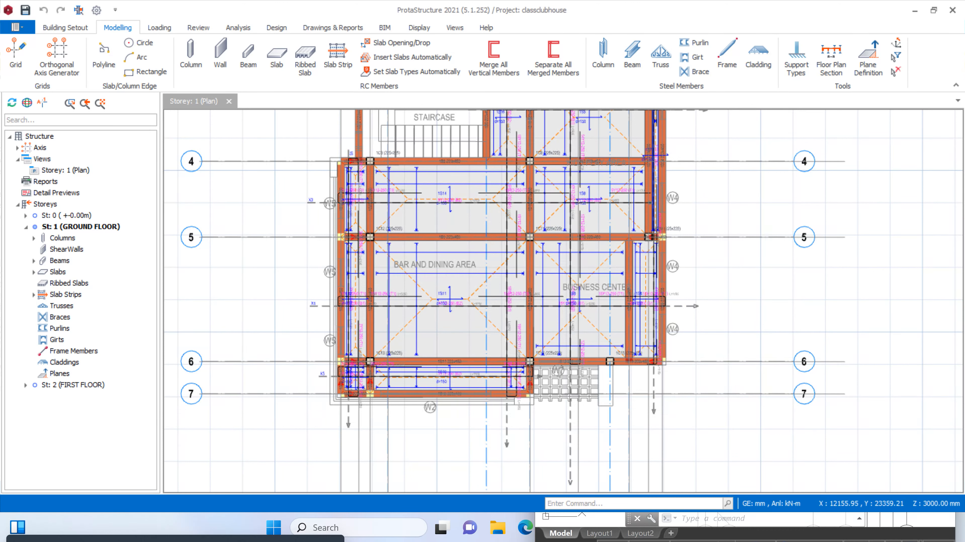
# Set up storey generation from the ground floor to storey 2 (FIRST FLOOR), excluding slab openings, slab strips and model lines
pyautogui.rightClick(39, 203)
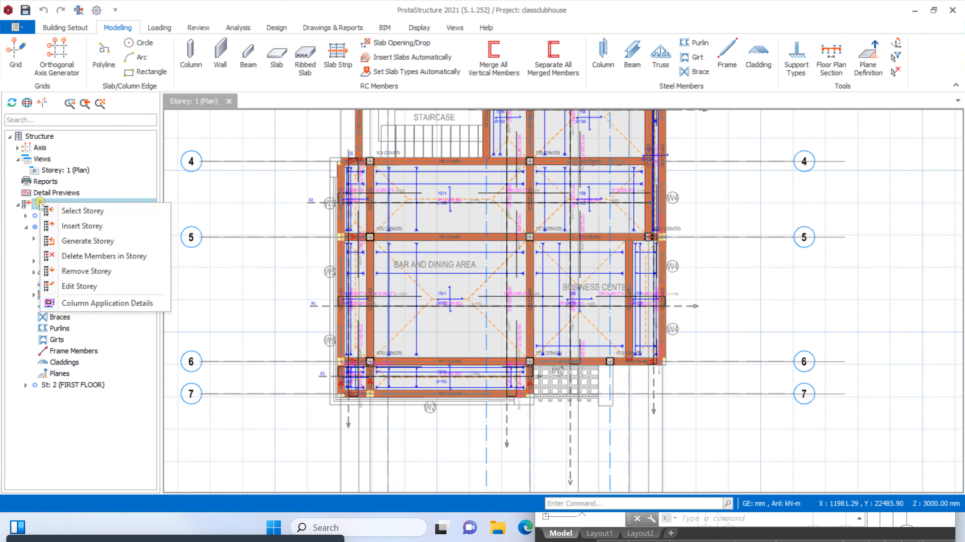
pyautogui.click(65, 243)
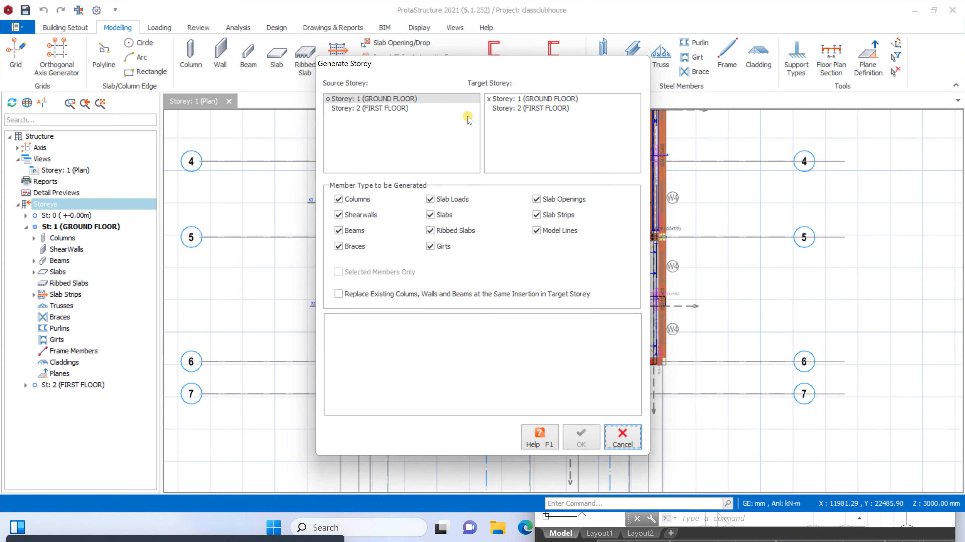
pyautogui.click(509, 108)
pyautogui.click(550, 201)
pyautogui.click(554, 217)
pyautogui.click(557, 231)
pyautogui.click(547, 198)
pyautogui.click(547, 198)
# Exclude slab loads, slabs, ribbed slabs and girts, and generate the first-floor columns, shearwalls, beams and braces
pyautogui.click(456, 202)
pyautogui.click(445, 216)
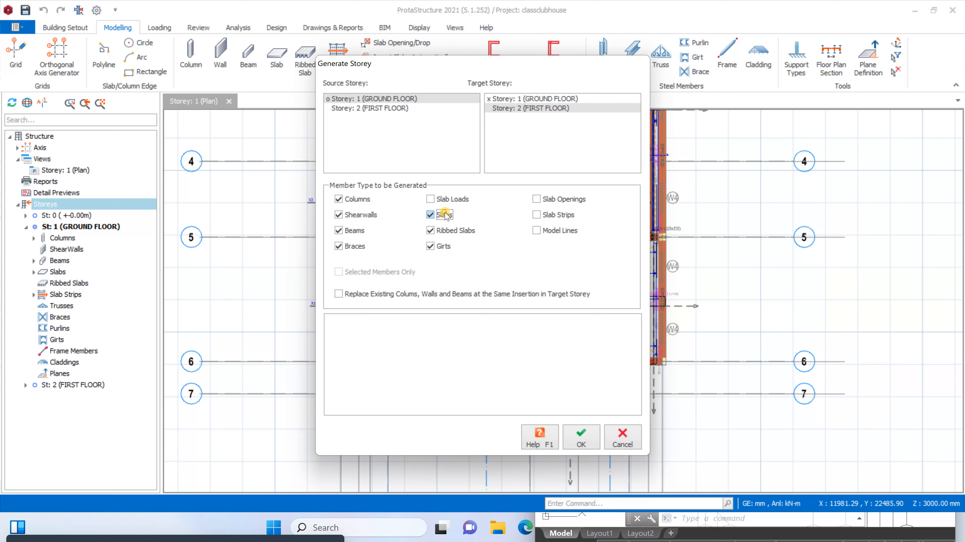
pyautogui.click(444, 231)
pyautogui.click(441, 246)
pyautogui.click(569, 445)
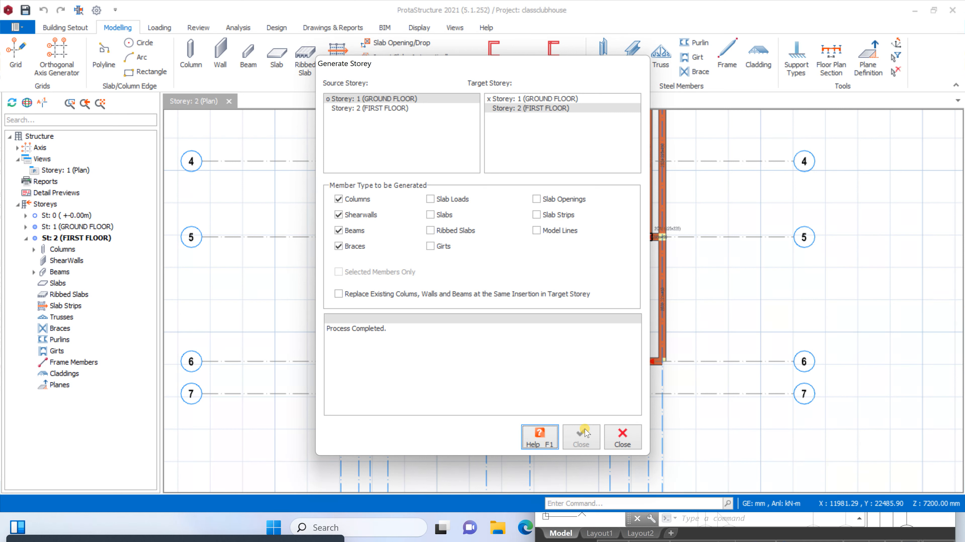
pyautogui.click(620, 443)
# Delete the first-floor beam on axis G between axes E and 5
pyautogui.scroll(-5, 562, 300)
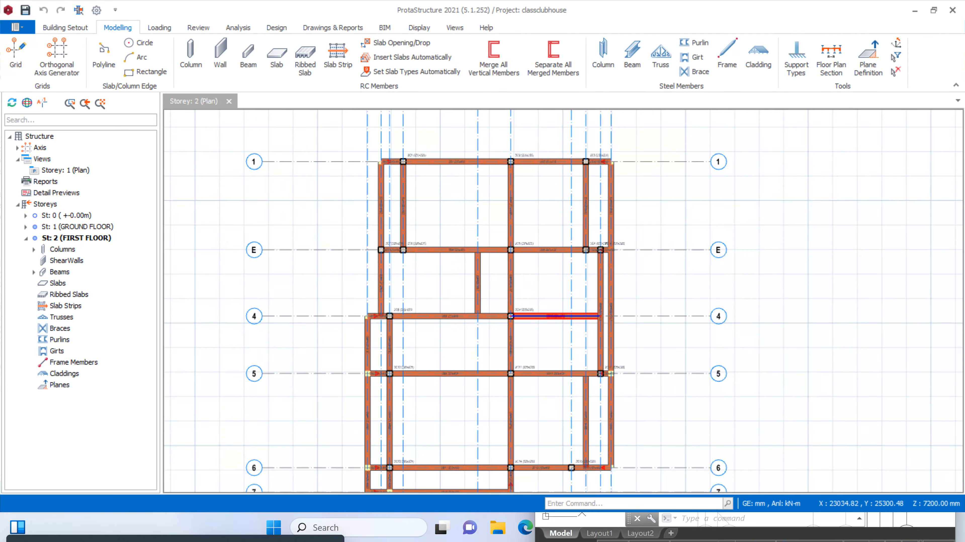
pyautogui.scroll(5, 562, 300)
pyautogui.scroll(-2, 562, 300)
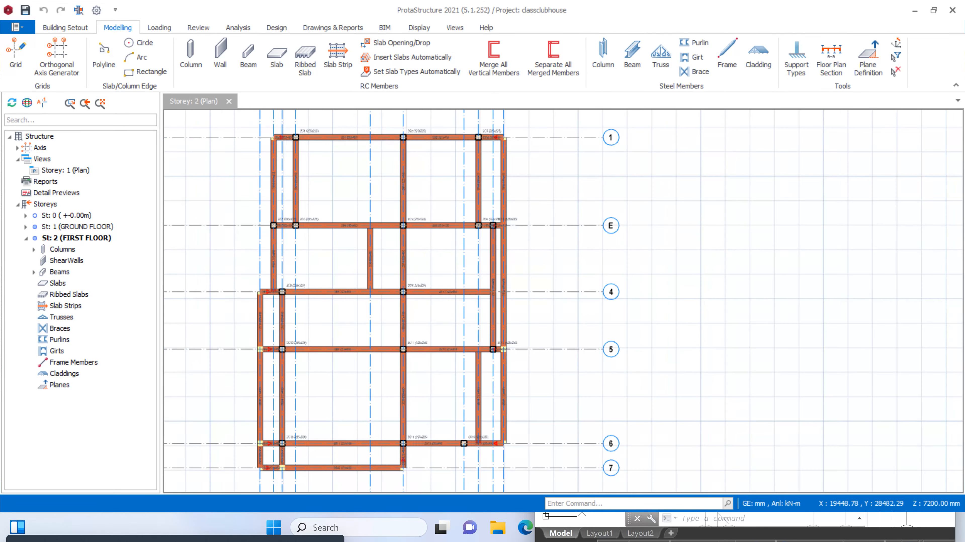
pyautogui.scroll(3, 497, 266)
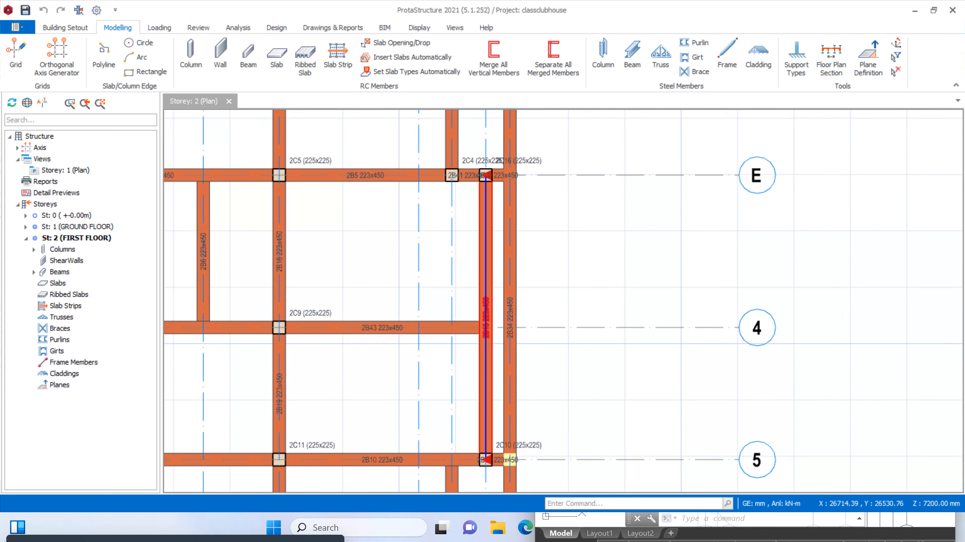
pyautogui.click(486, 250)
pyautogui.press('Delete')
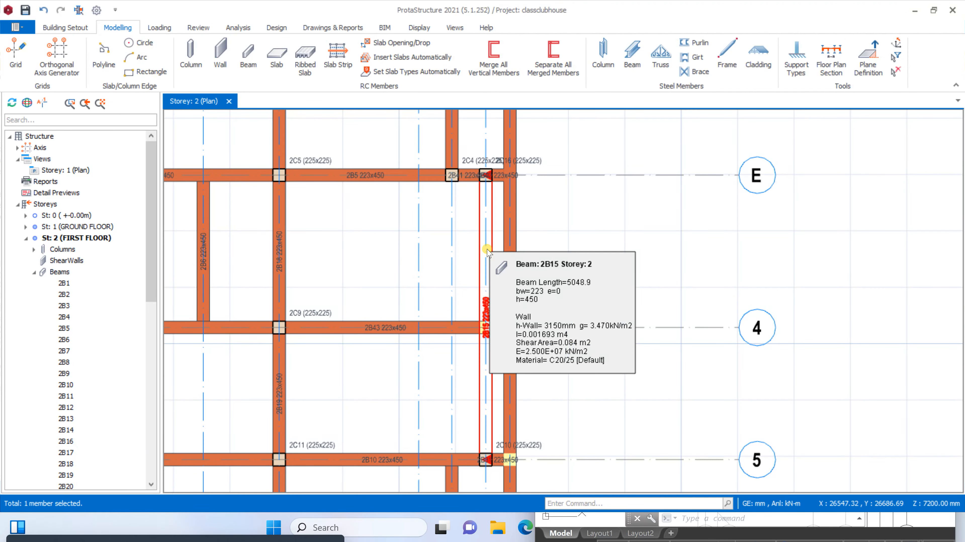
# Use Move to extend the axis 4 beam from column 2C9 to the intersection with axis H
pyautogui.scroll(-3, 502, 223)
pyautogui.scroll(3, 465, 268)
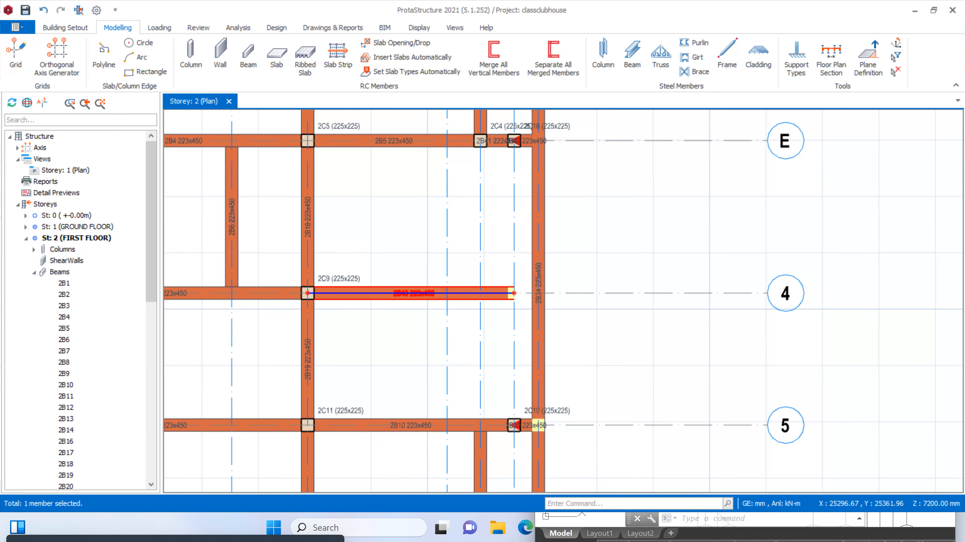
pyautogui.click(461, 293)
pyautogui.rightClick(445, 293)
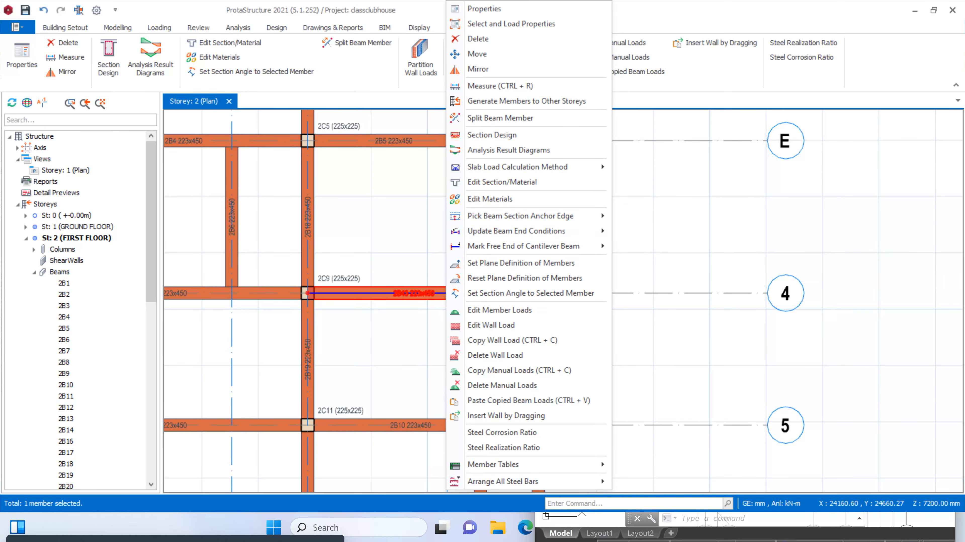
pyautogui.press('Escape')
pyautogui.rightClick(382, 293)
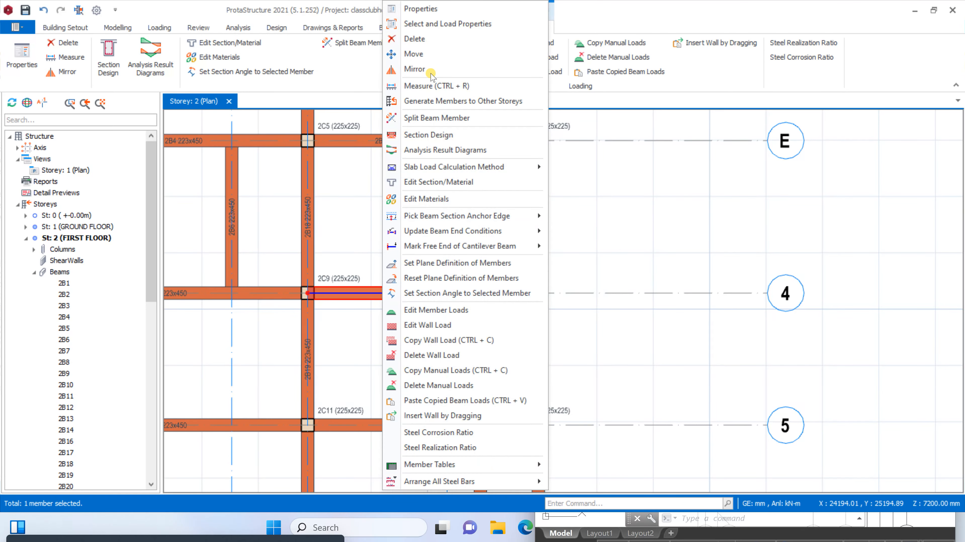
pyautogui.click(431, 54)
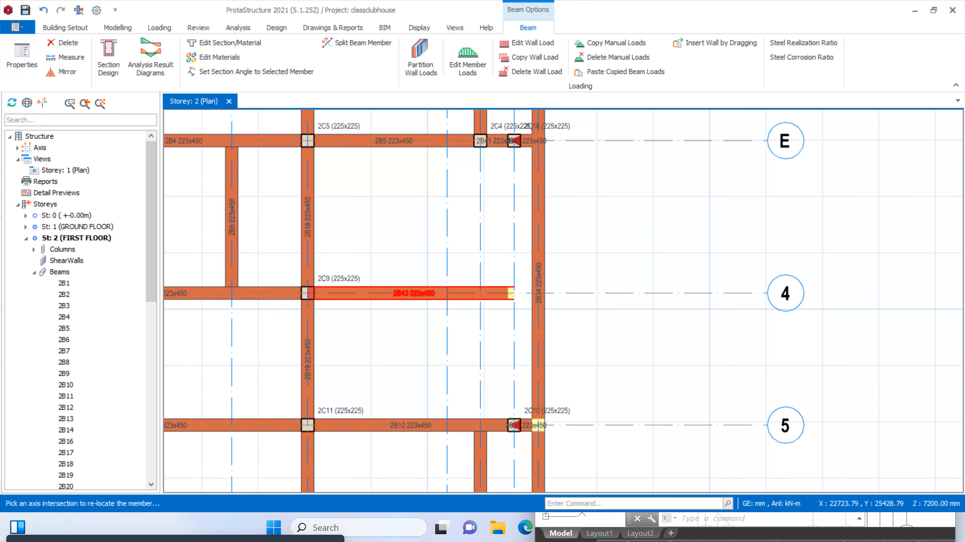
pyautogui.click(538, 293)
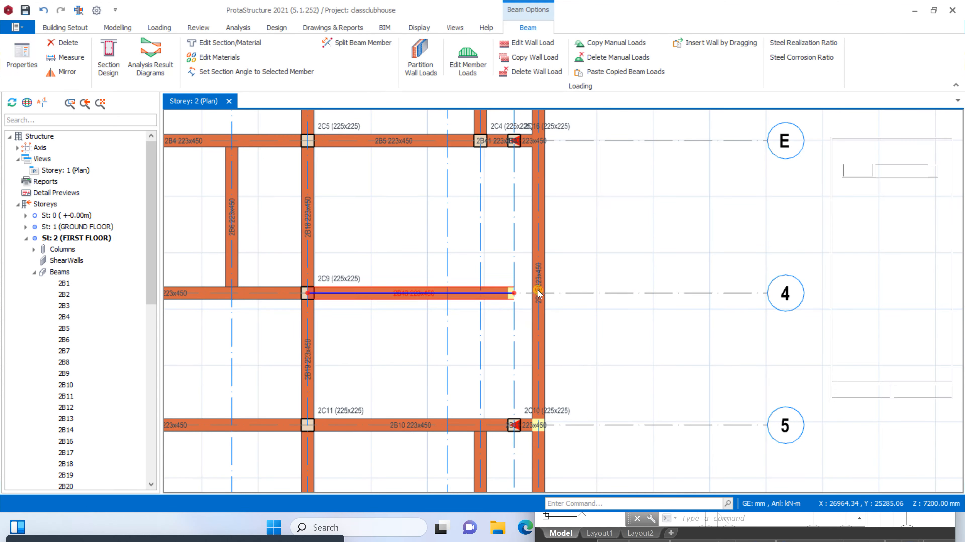
# Delete the first-floor beam on axis F' between axes 5 and 6
pyautogui.scroll(5, 514, 304)
pyautogui.scroll(-10, 515, 304)
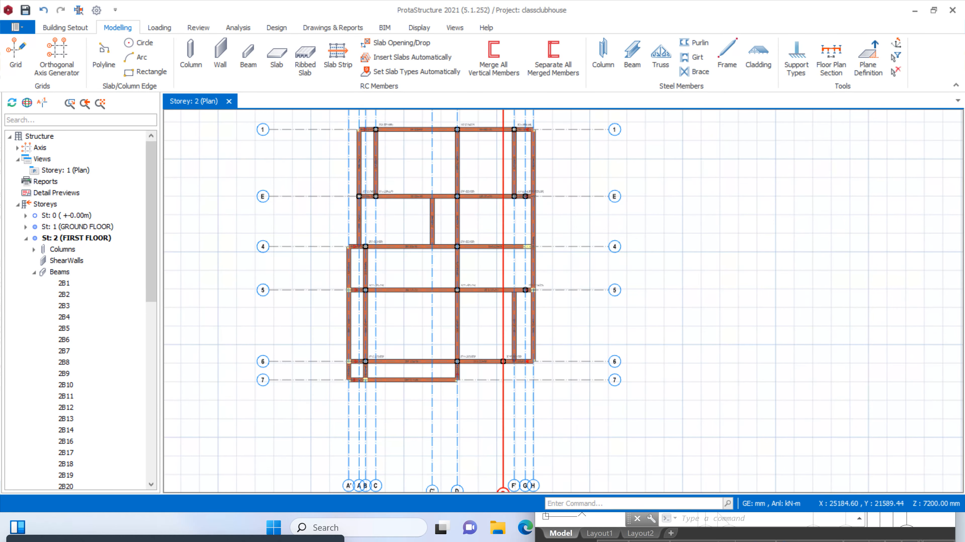
pyautogui.scroll(3, 506, 270)
pyautogui.scroll(3, 507, 304)
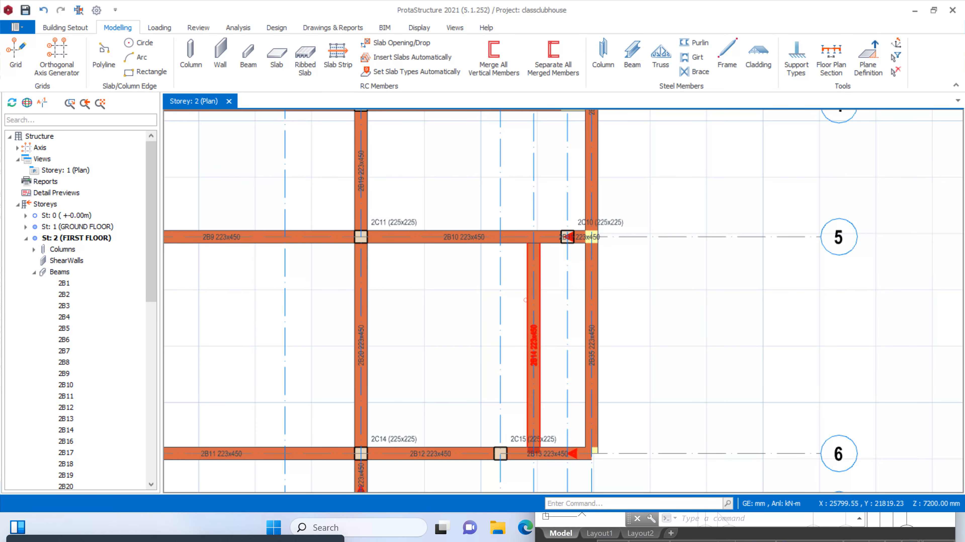
pyautogui.click(525, 300)
pyautogui.scroll(-3, 619, 275)
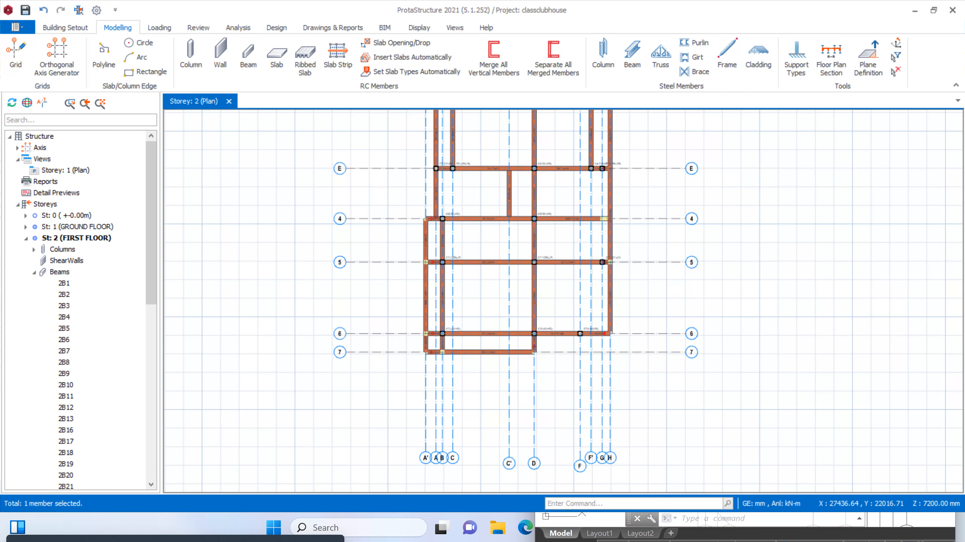
# Delete the two first-floor beams on axis B between axes 4 and 6
pyautogui.scroll(3, 456, 330)
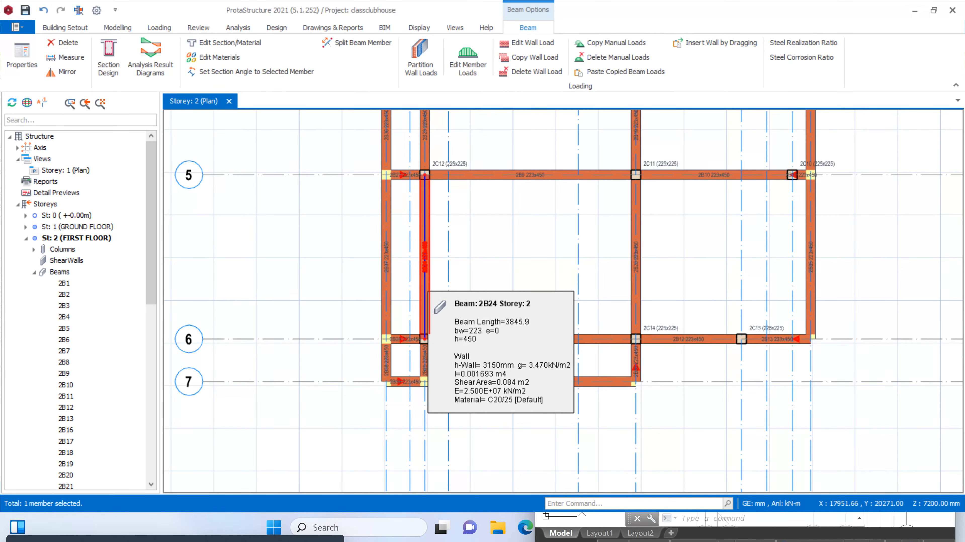
pyautogui.press('Escape')
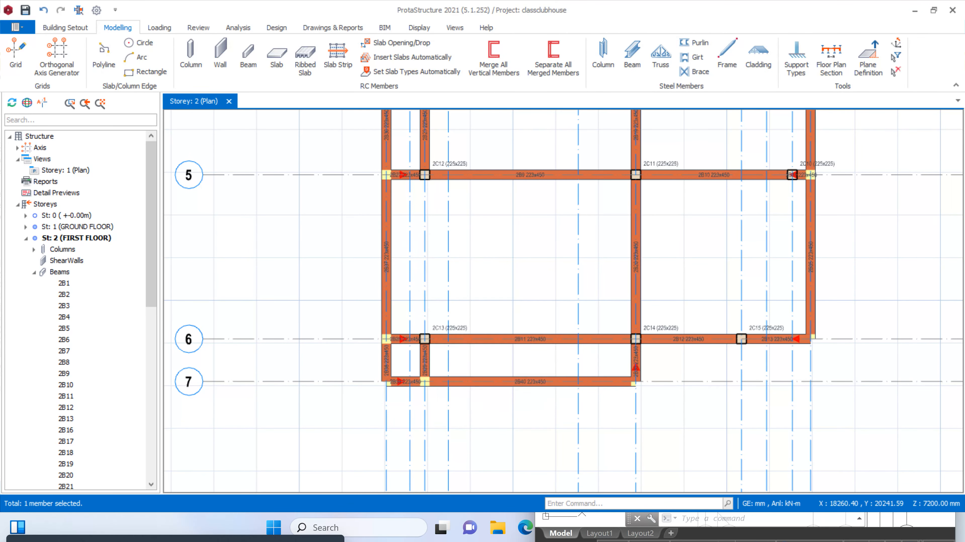
pyautogui.scroll(-3, 429, 296)
pyautogui.scroll(3, 434, 225)
pyautogui.click(440, 207)
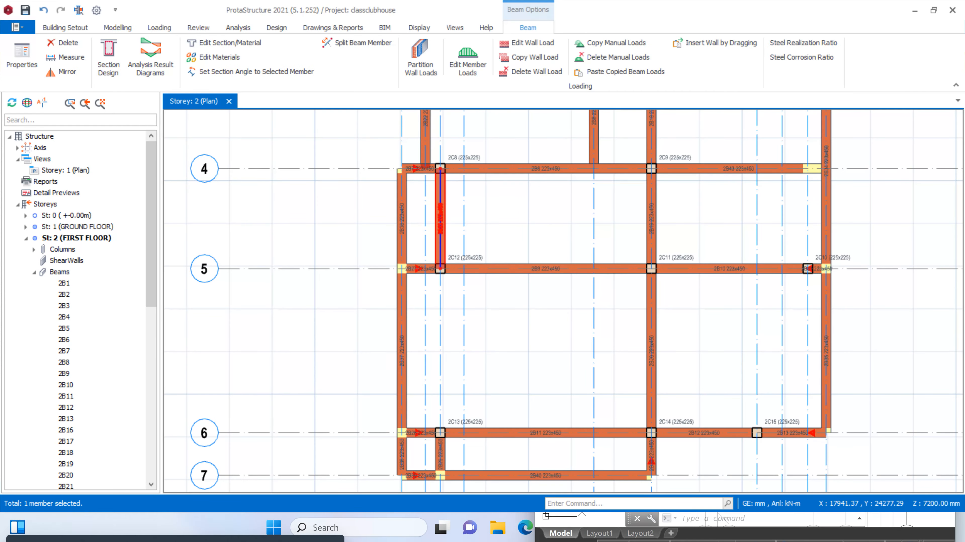
pyautogui.press('Delete')
# Examine the remaining first-floor beam layout, especially the short beam on axis B between axes 6 and 7
pyautogui.scroll(3, 438, 451)
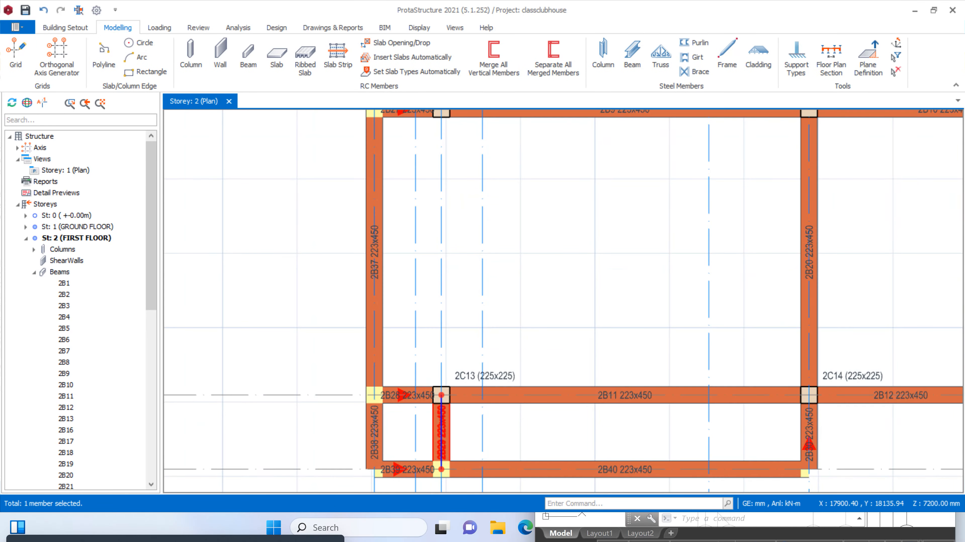
pyautogui.scroll(-3, 438, 452)
pyautogui.scroll(1, 435, 416)
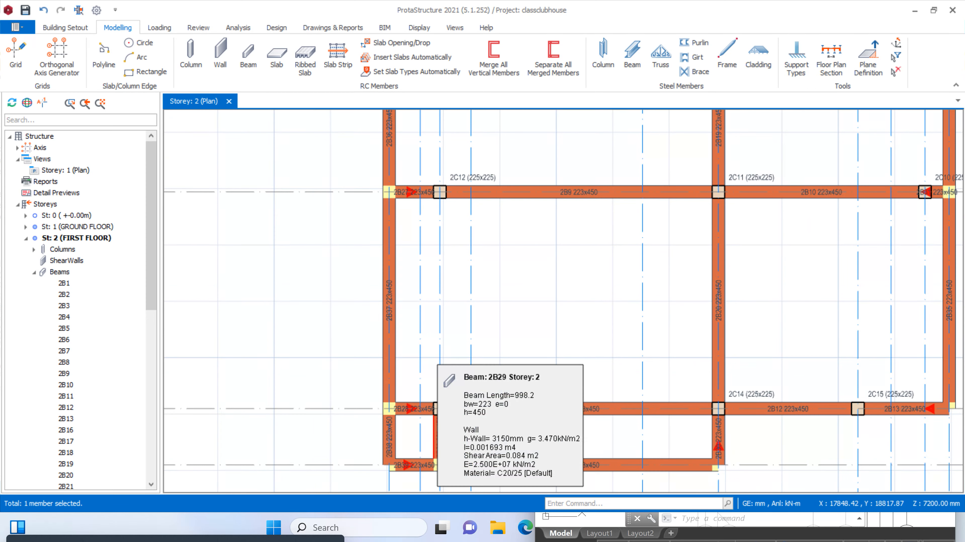
pyautogui.scroll(-2, 403, 378)
pyautogui.scroll(1, 470, 403)
pyautogui.scroll(-3, 469, 372)
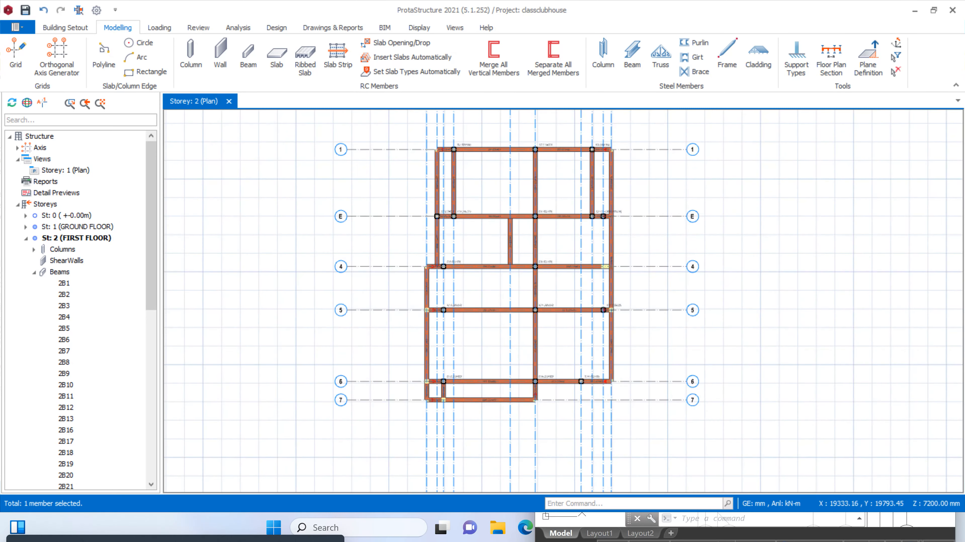
pyautogui.scroll(1, 495, 327)
pyautogui.scroll(1, 495, 327)
pyautogui.scroll(-3, 471, 281)
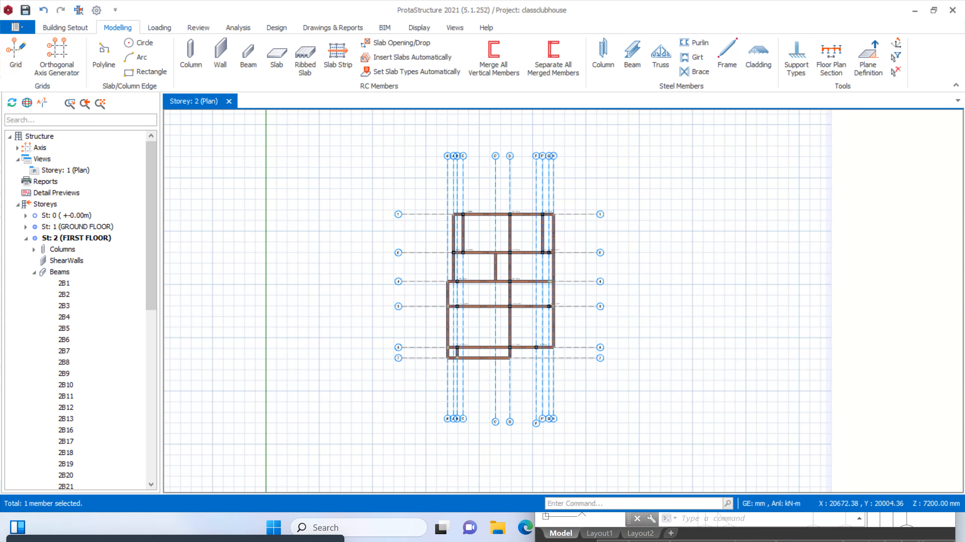
pyautogui.scroll(2, 471, 281)
pyautogui.scroll(2, 462, 382)
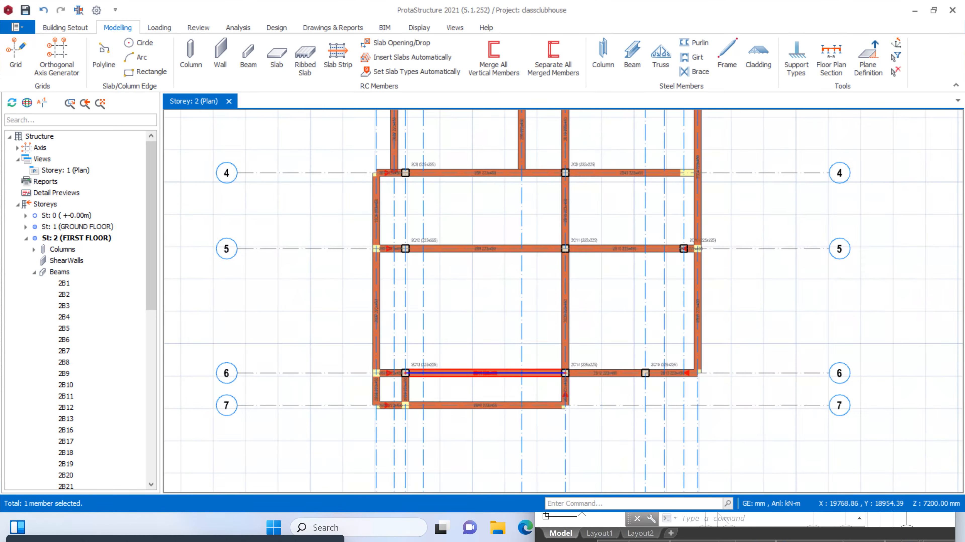
pyautogui.scroll(-3, 505, 218)
pyautogui.scroll(4, 495, 215)
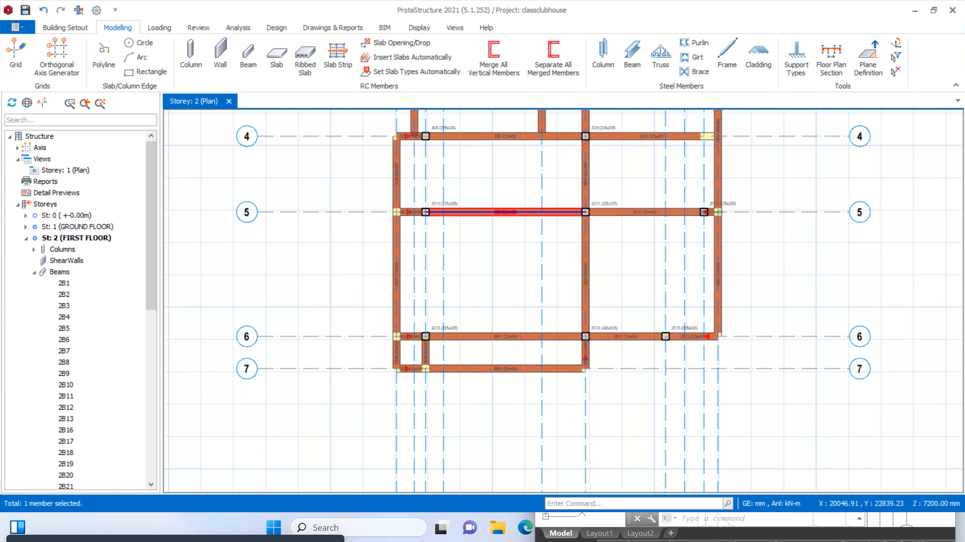
# Delete the two first-floor beams between axes 1 and E on axes C and F'
pyautogui.scroll(-7, 468, 294)
pyautogui.scroll(5, 467, 219)
pyautogui.click(458, 221)
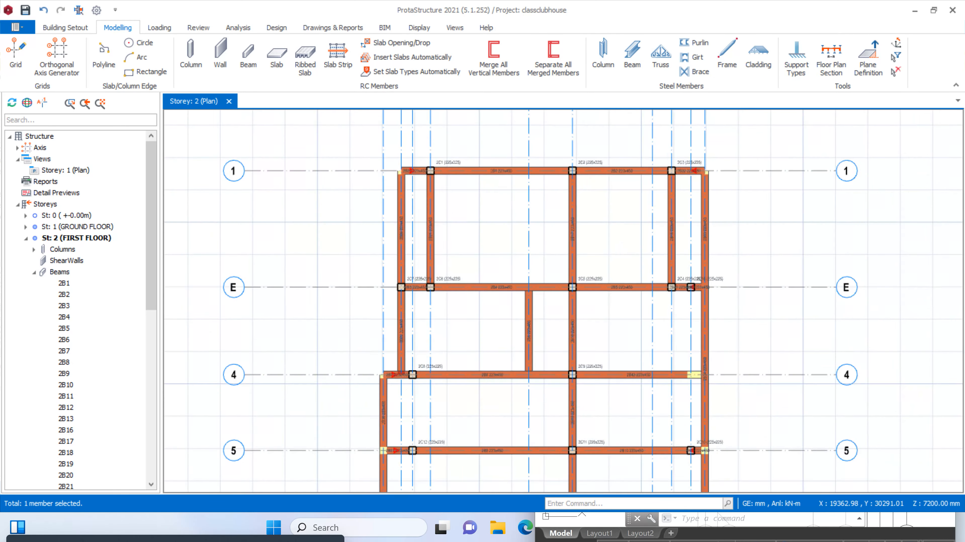
pyautogui.click(465, 217)
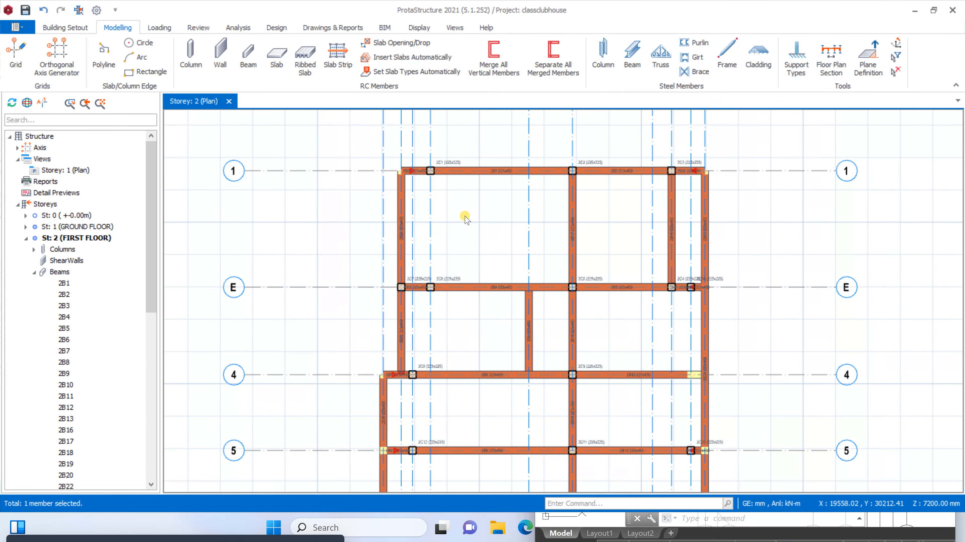
pyautogui.scroll(-4, 493, 155)
pyautogui.scroll(3, 556, 210)
pyautogui.click(576, 177)
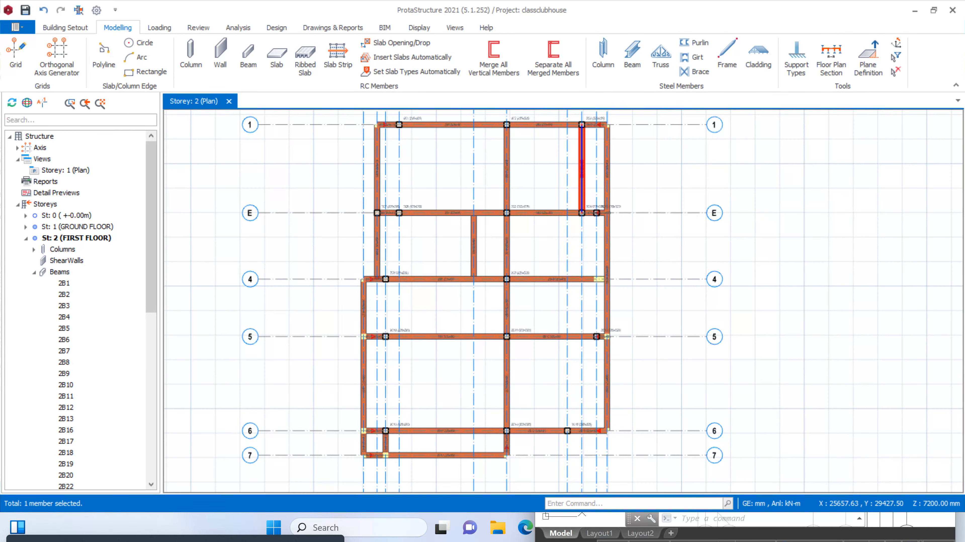
pyautogui.press('Delete')
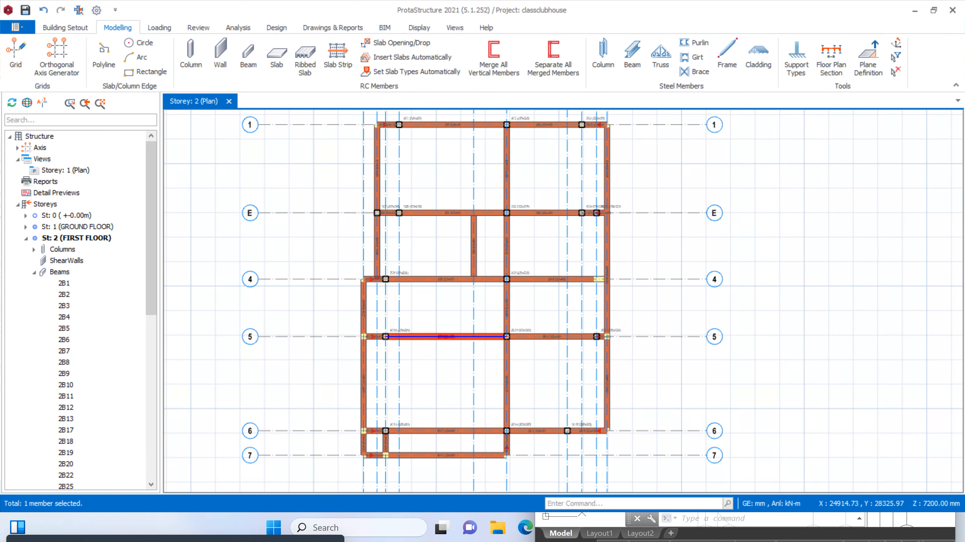
# Measure the span along axis 6 from axis A' to axis D with a trial axis line
pyautogui.scroll(1, 416, 234)
pyautogui.scroll(-2, 493, 234)
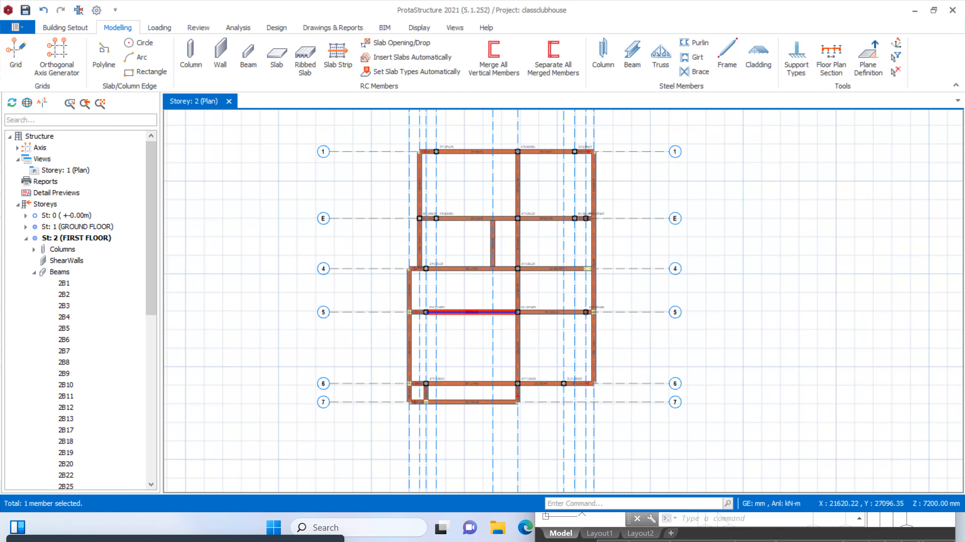
pyautogui.scroll(1, 493, 358)
pyautogui.scroll(-2, 493, 327)
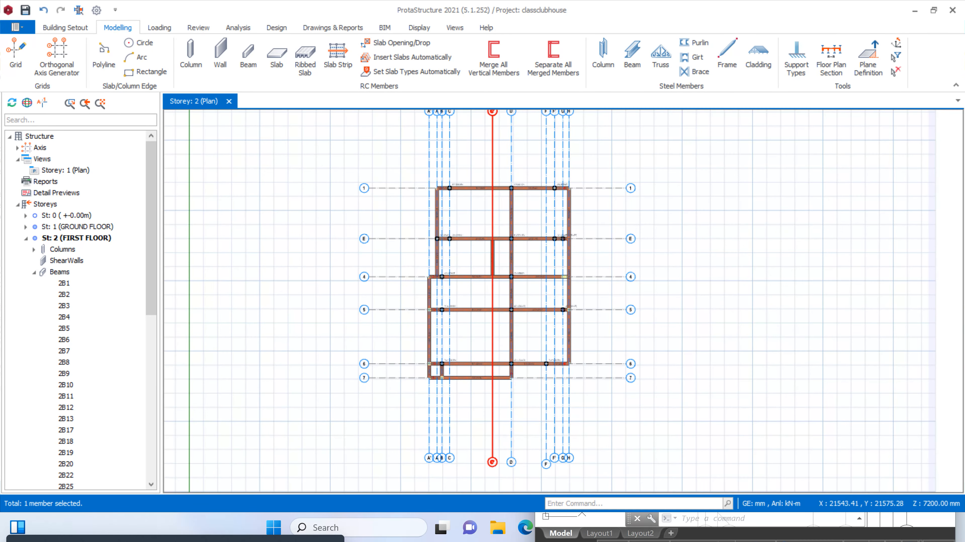
pyautogui.click(493, 330)
pyautogui.scroll(1, 492, 331)
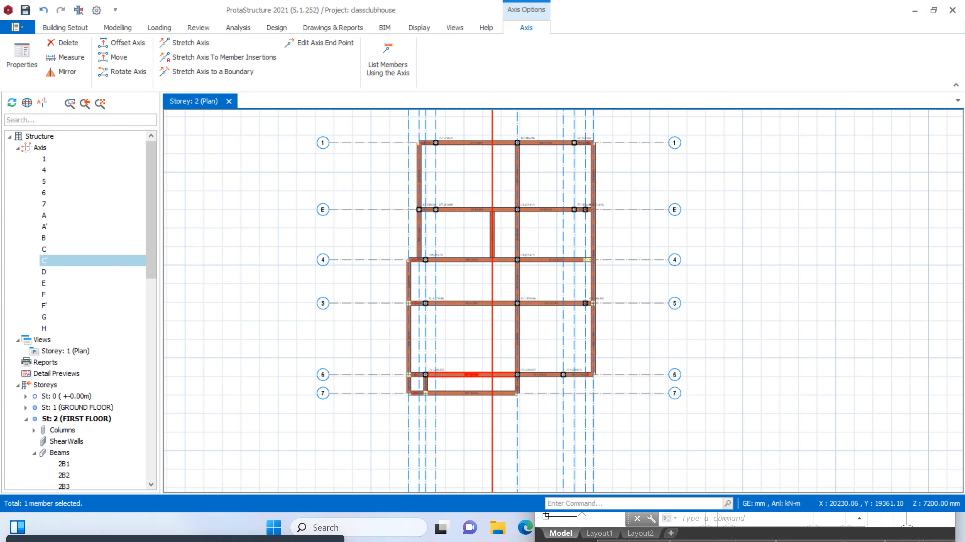
pyautogui.click(68, 28)
pyautogui.click(117, 27)
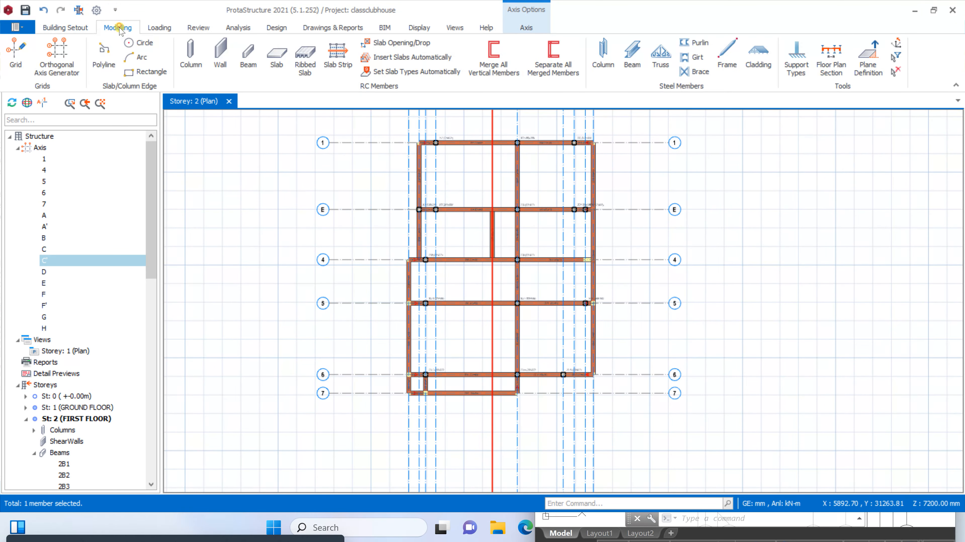
pyautogui.click(27, 60)
pyautogui.scroll(1, 406, 370)
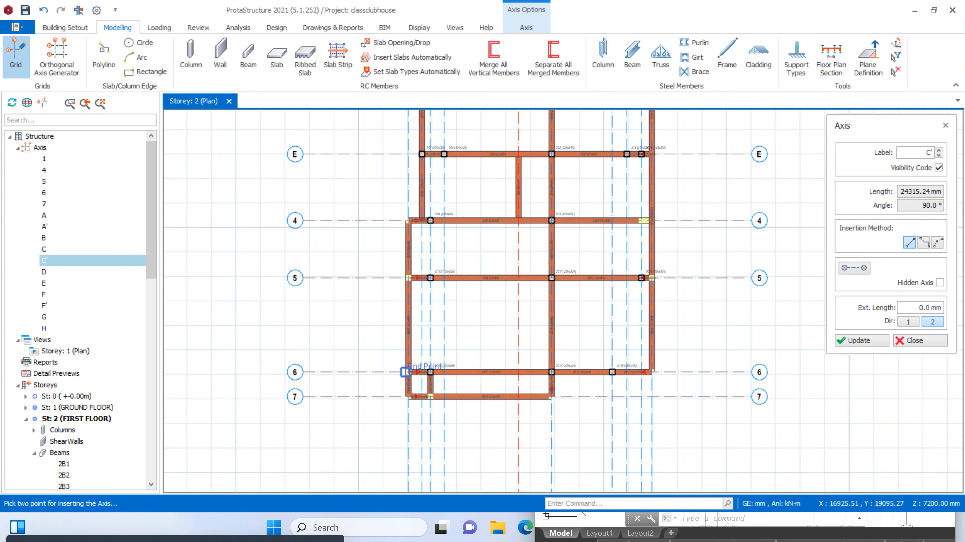
pyautogui.click(405, 370)
pyautogui.scroll(3, 541, 368)
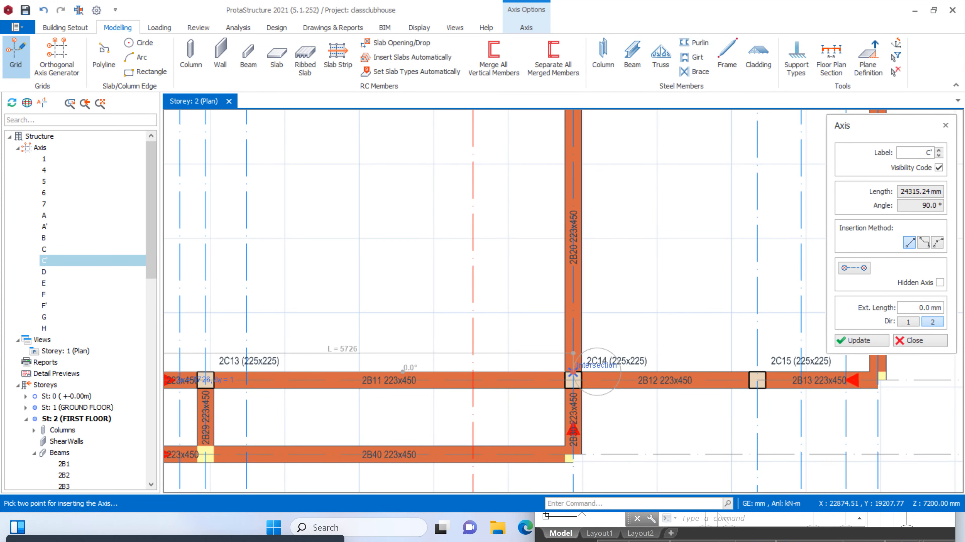
pyautogui.scroll(-3, 572, 373)
pyautogui.scroll(4, 456, 319)
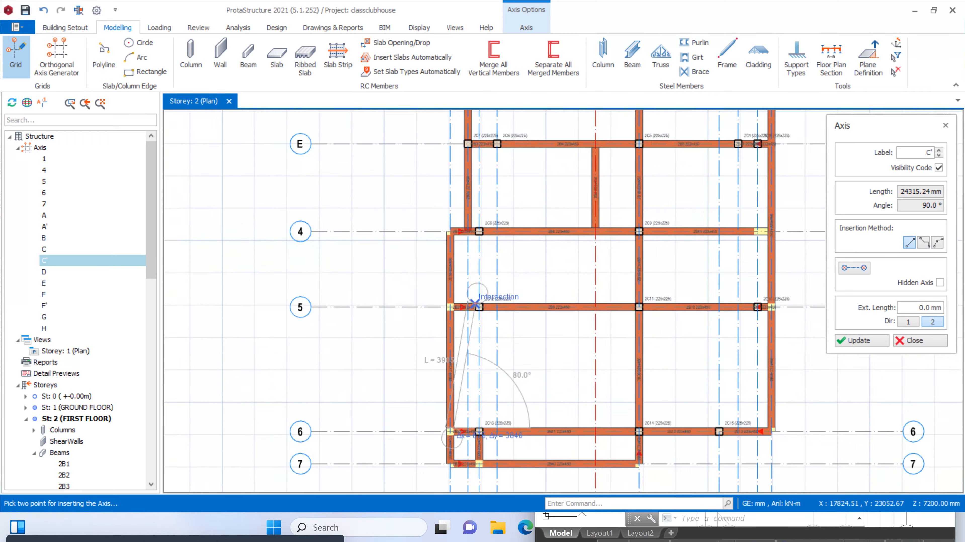
pyautogui.scroll(-4, 430, 314)
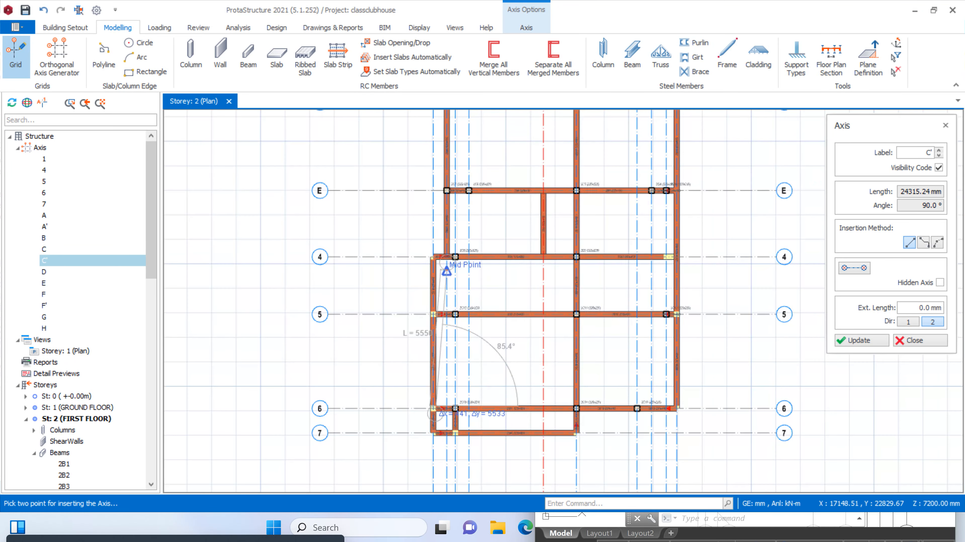
pyautogui.scroll(2, 493, 288)
pyautogui.scroll(-2, 516, 292)
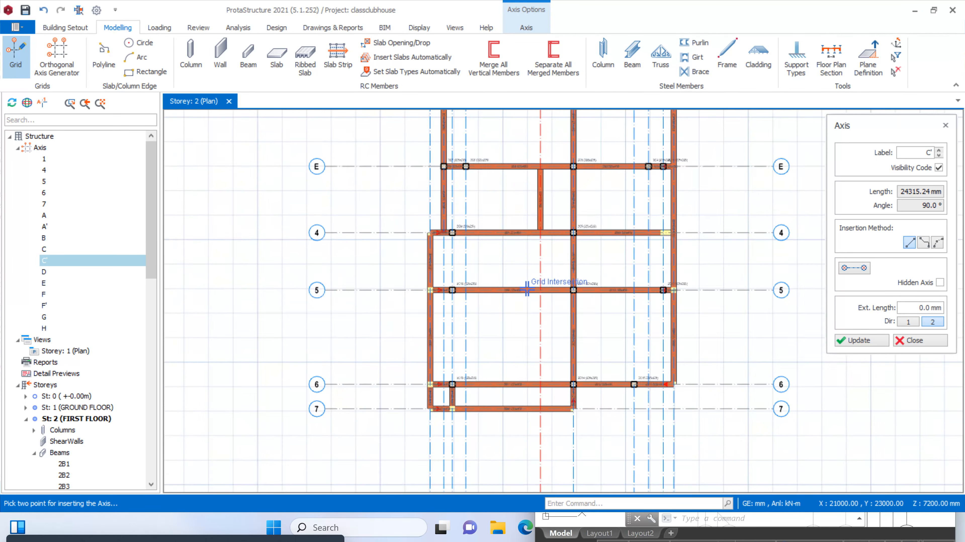
# Measure the bay along axis A between axes E and 1 with a trial axis line, and discard it
pyautogui.scroll(3, 524, 291)
pyautogui.scroll(-3, 531, 289)
pyautogui.scroll(3, 540, 289)
pyautogui.scroll(2, 513, 289)
pyautogui.scroll(-3, 505, 292)
pyautogui.scroll(4, 515, 293)
pyautogui.scroll(-3, 490, 393)
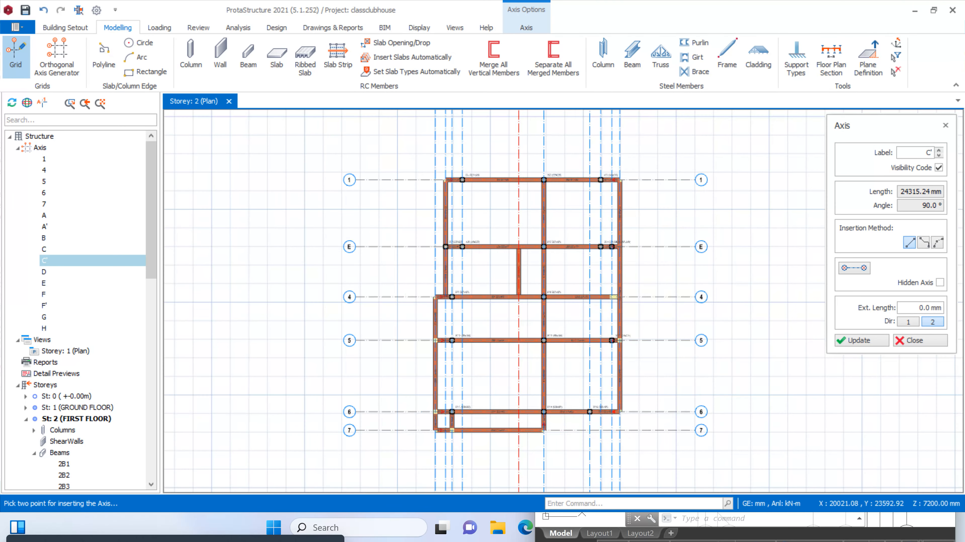
pyautogui.scroll(4, 491, 197)
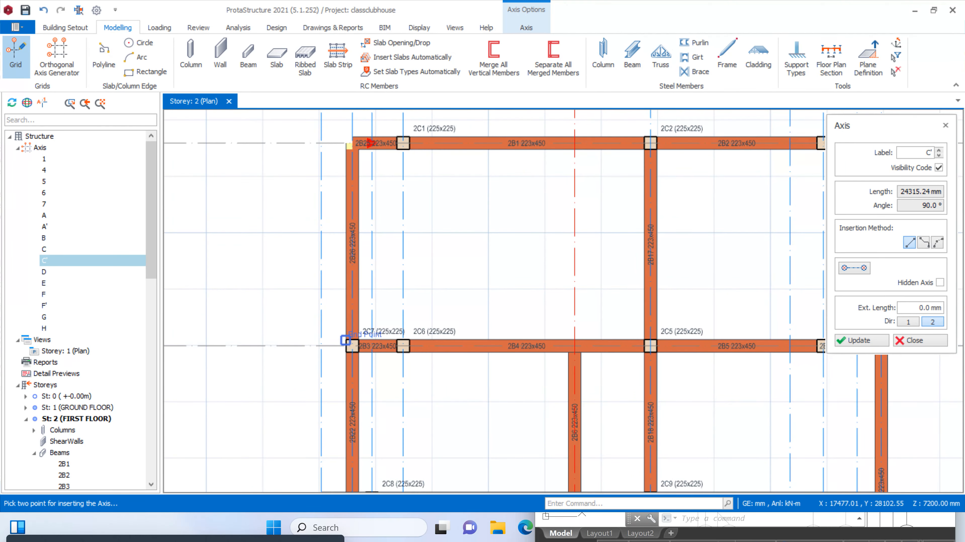
pyautogui.click(352, 346)
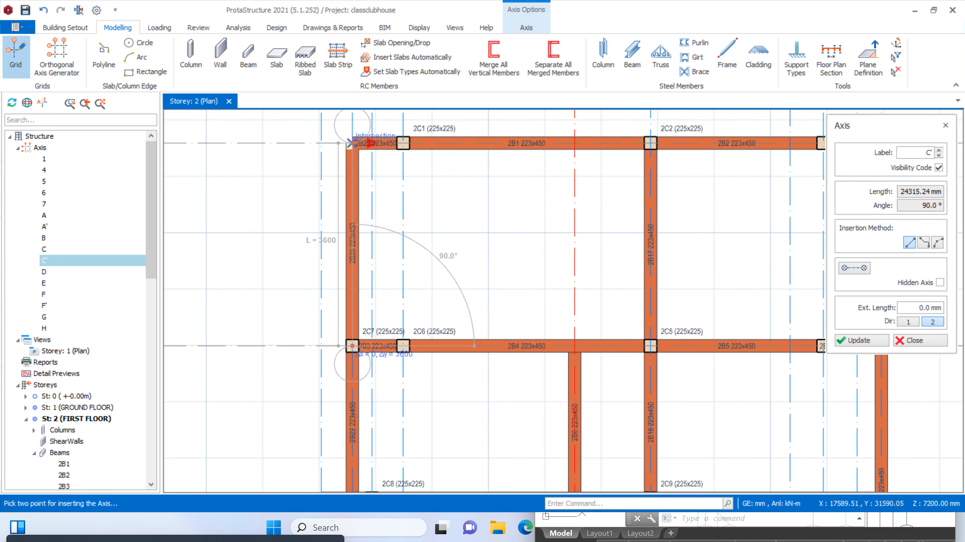
pyautogui.press('Escape')
pyautogui.scroll(-6, 352, 143)
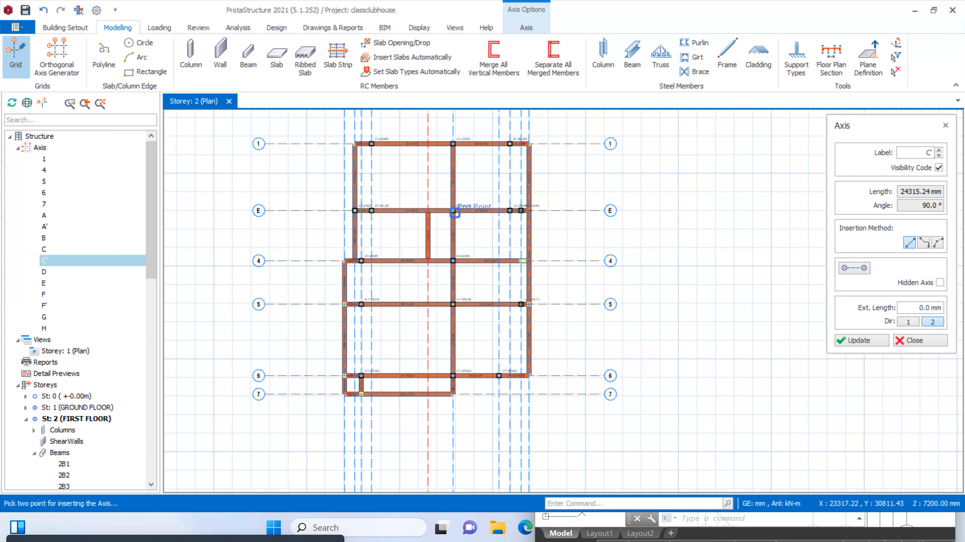
pyautogui.scroll(3, 455, 228)
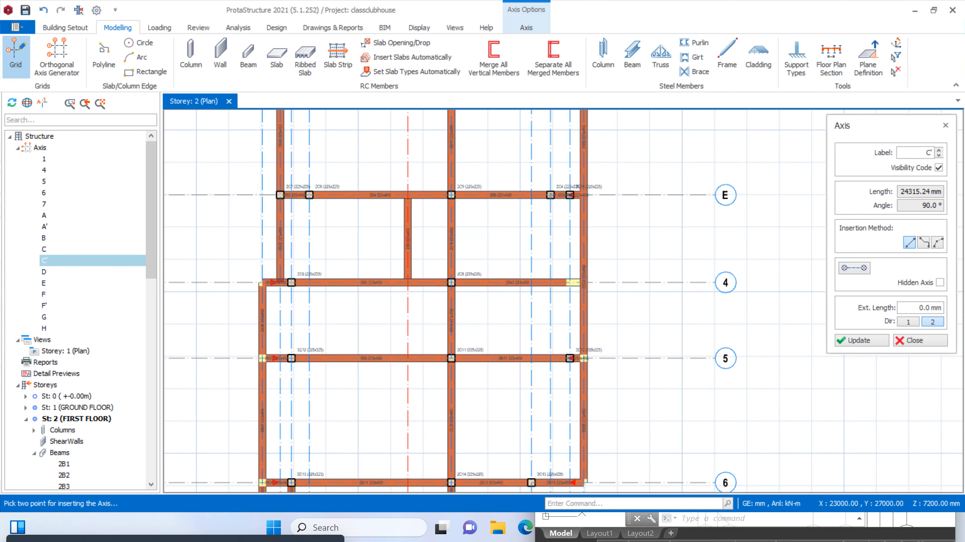
pyautogui.scroll(-3, 565, 254)
pyautogui.scroll(3, 552, 216)
pyautogui.press('Escape')
pyautogui.scroll(-2, 559, 216)
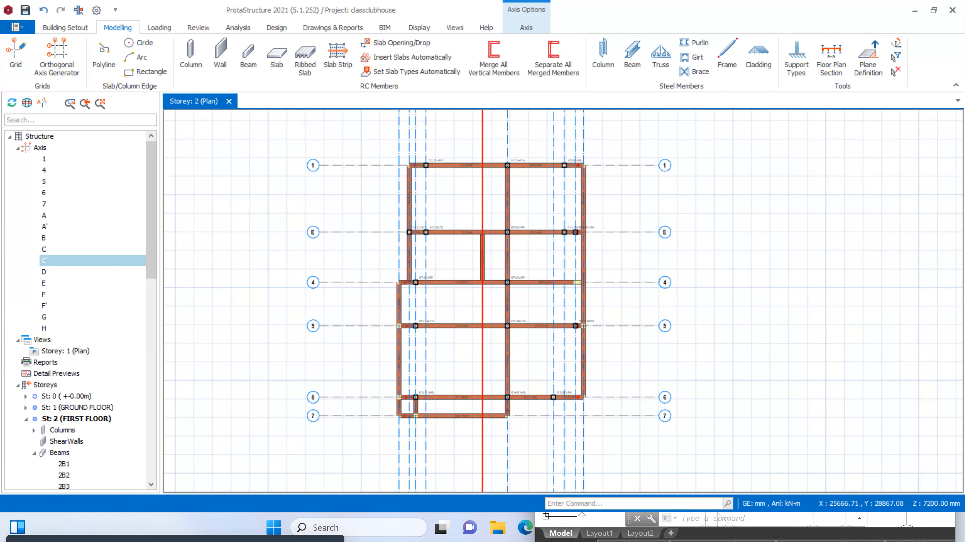
# Delete the first-floor column at axes E and F' and the short beam on axis E between axes F' and G
pyautogui.scroll(5, 575, 208)
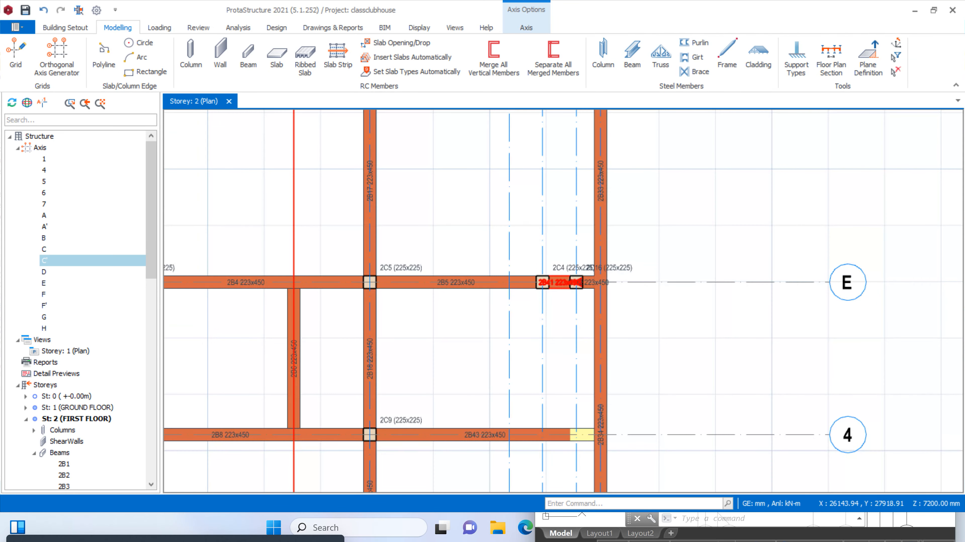
pyautogui.scroll(1, 553, 283)
pyautogui.click(557, 268)
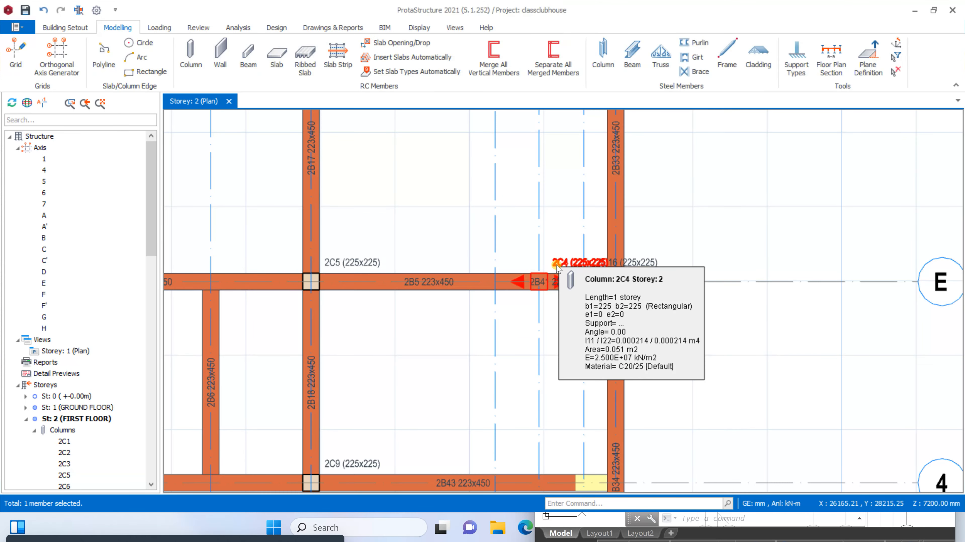
pyautogui.scroll(2, 536, 281)
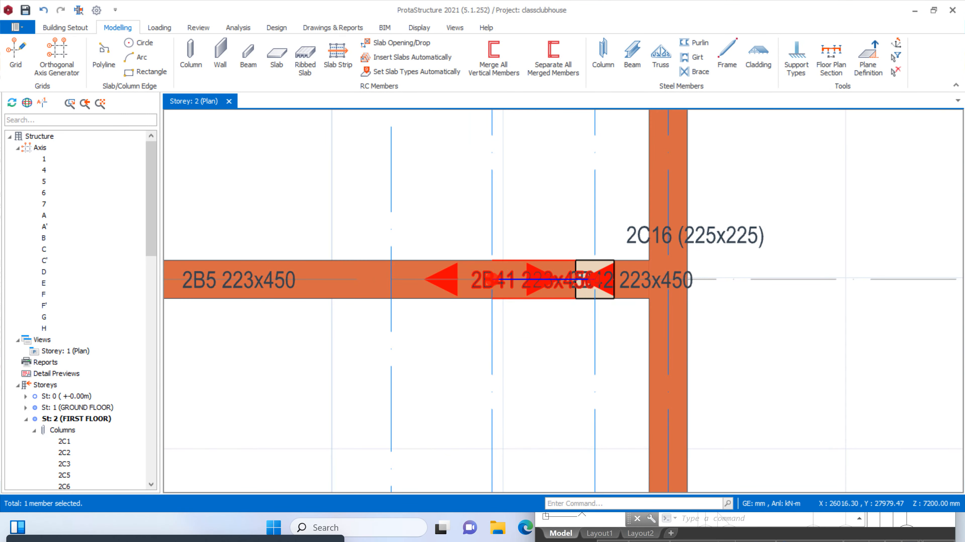
pyautogui.press('Delete')
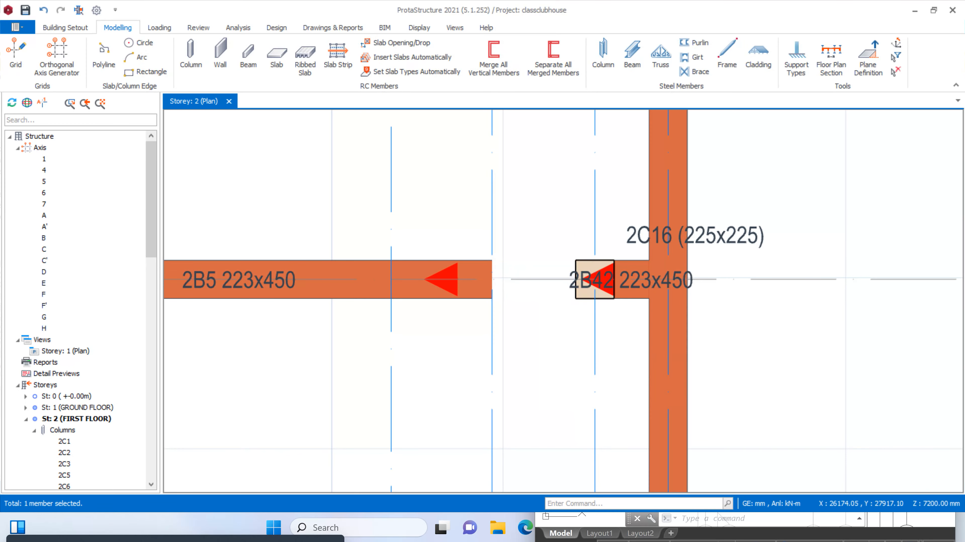
# Extend the first-floor beam on axis E that starts at axis D to end at the column on axis G
pyautogui.click(463, 299)
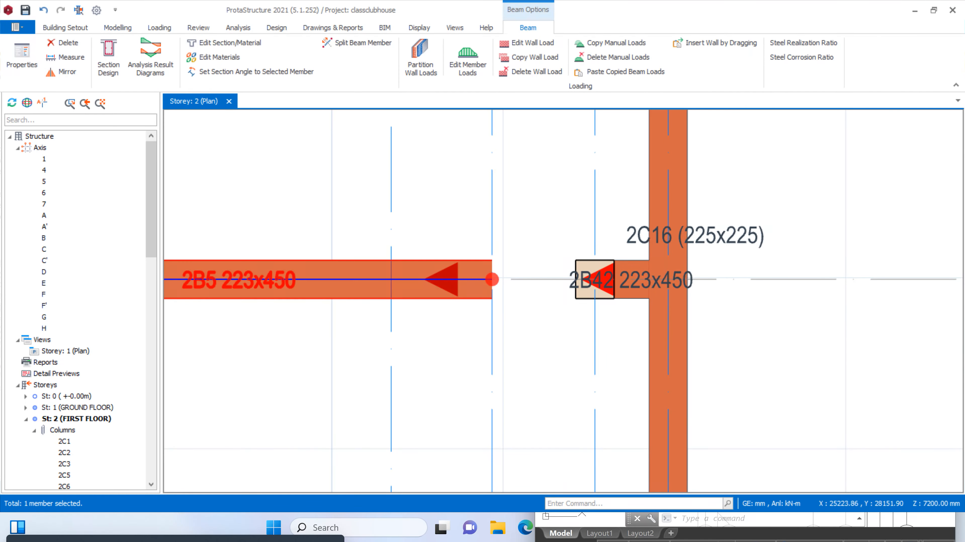
pyautogui.rightClick(362, 259)
pyautogui.click(440, 43)
pyautogui.scroll(4, 587, 209)
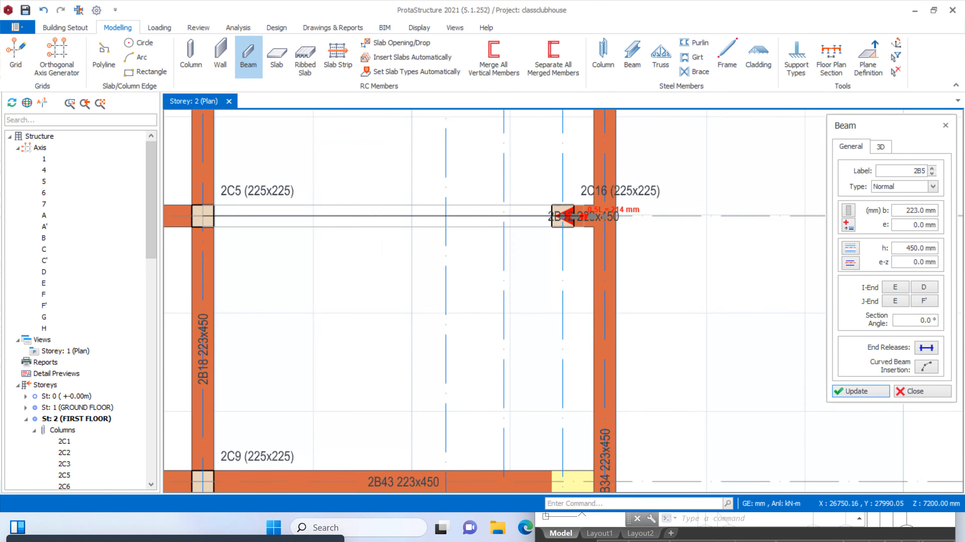
pyautogui.click(556, 216)
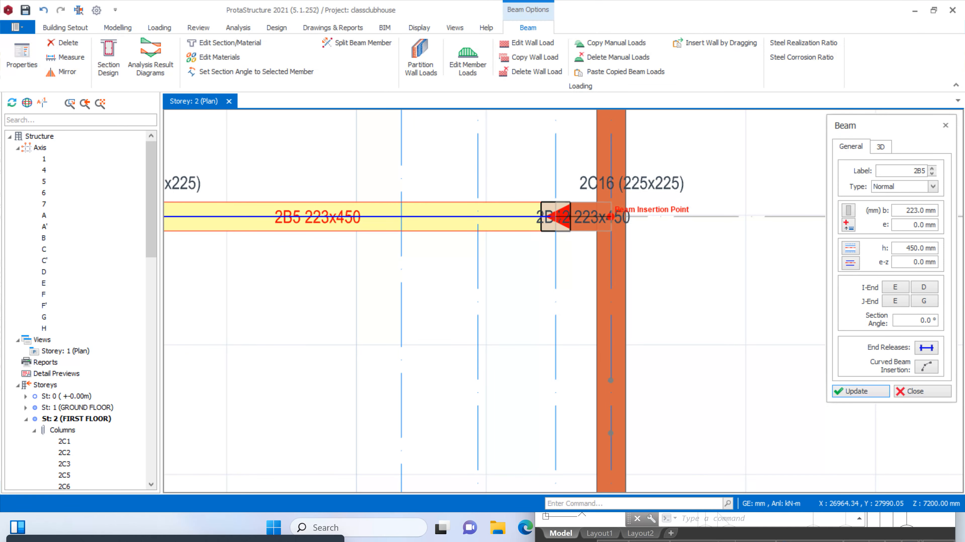
pyautogui.scroll(-5, 623, 198)
pyautogui.press('Escape')
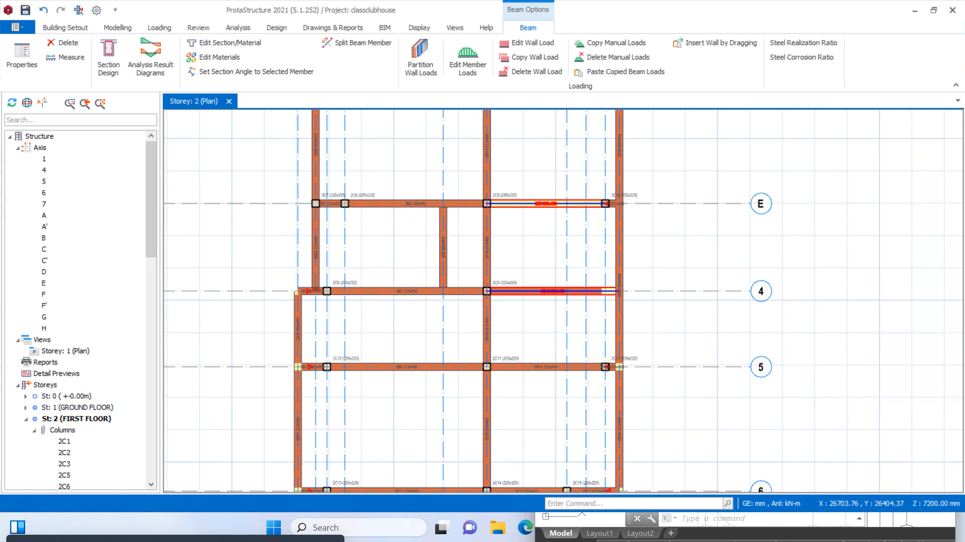
# Delete the first-floor column at axes B and 6 and the short beam on axis B between axes 6 and 7
pyautogui.scroll(-2, 585, 300)
pyautogui.scroll(2, 606, 302)
pyautogui.scroll(-3, 578, 365)
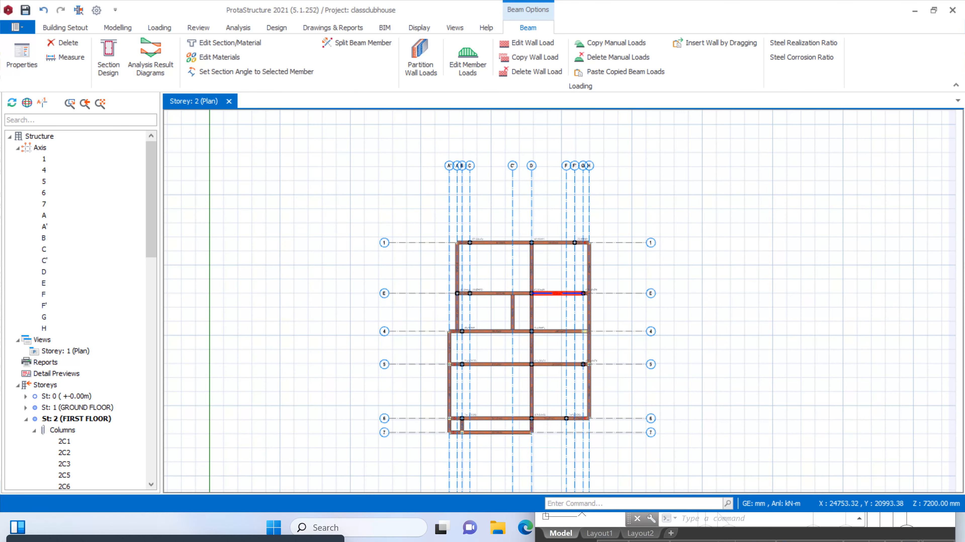
pyautogui.scroll(1, 559, 393)
pyautogui.scroll(1, 507, 391)
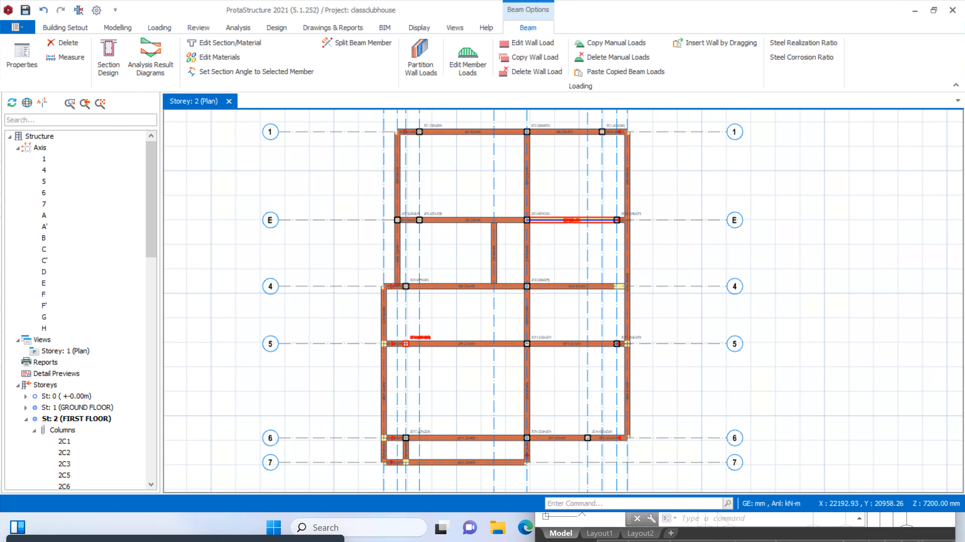
pyautogui.scroll(-3, 406, 327)
pyautogui.scroll(6, 401, 383)
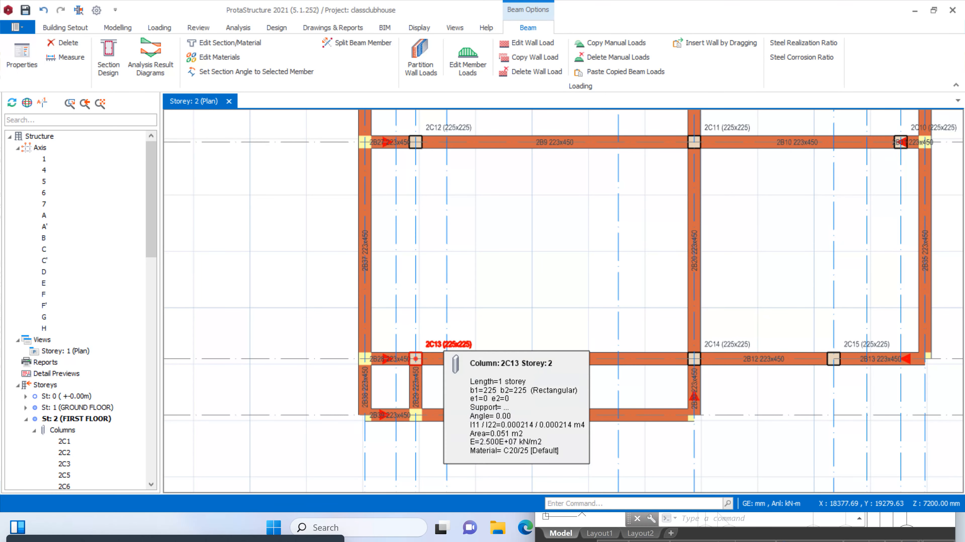
pyautogui.click(441, 349)
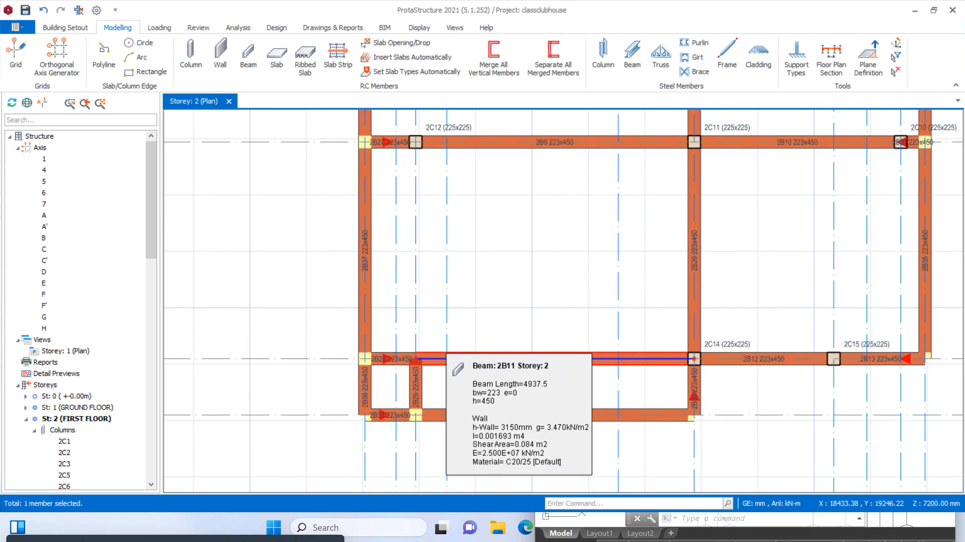
pyautogui.scroll(-3, 443, 371)
pyautogui.scroll(4, 439, 372)
pyautogui.click(422, 386)
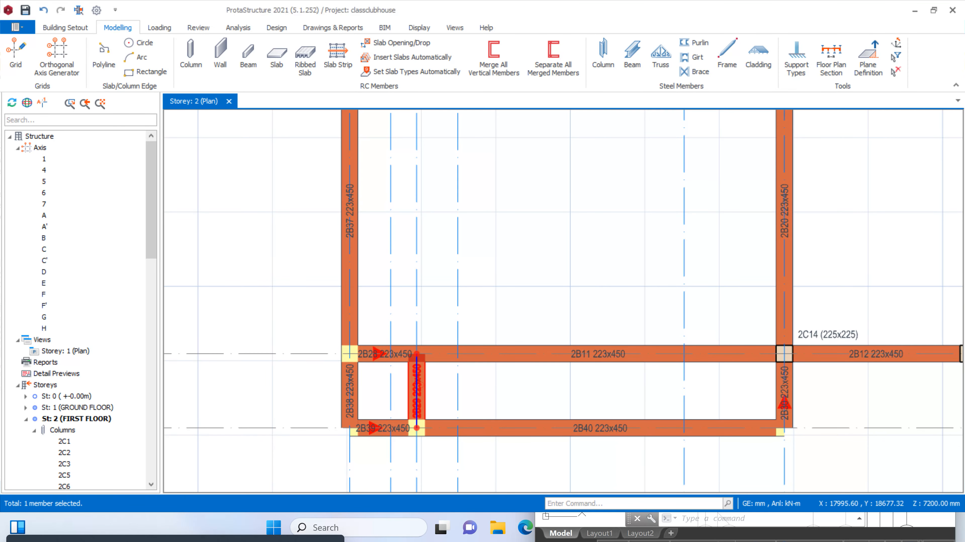
pyautogui.press('Delete')
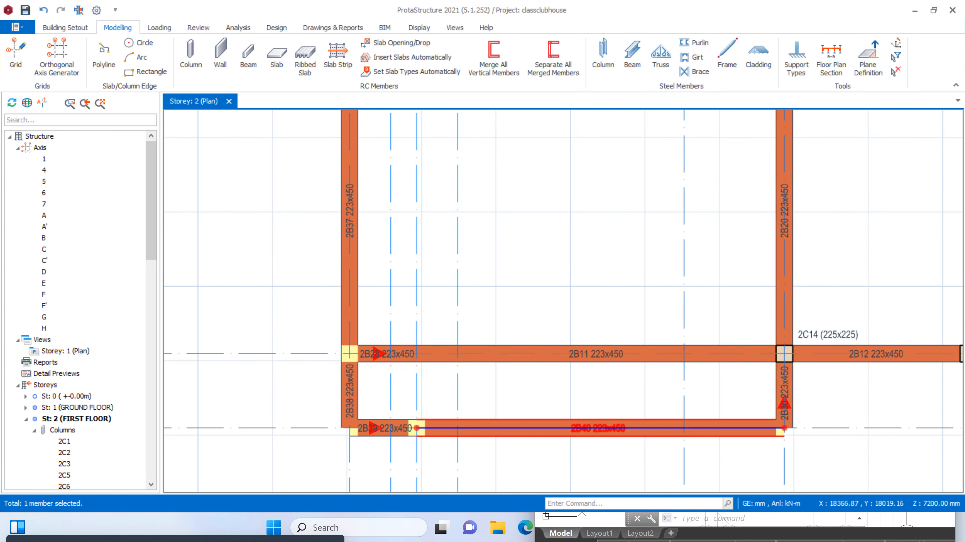
# Delete the two first-floor beams on axis 6 between axes A' and D
pyautogui.scroll(-3, 441, 420)
pyautogui.scroll(2, 451, 401)
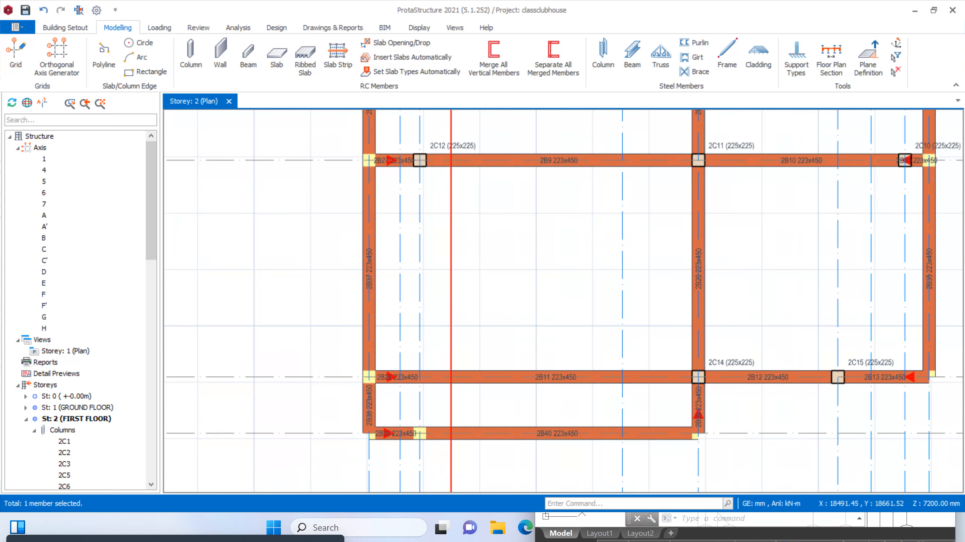
pyautogui.click(498, 377)
pyautogui.press('Delete')
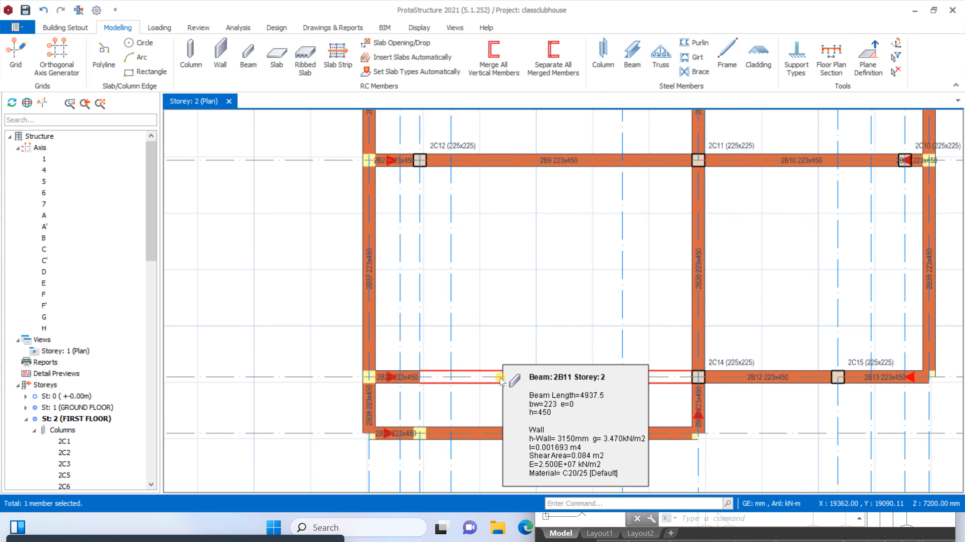
pyautogui.click(387, 376)
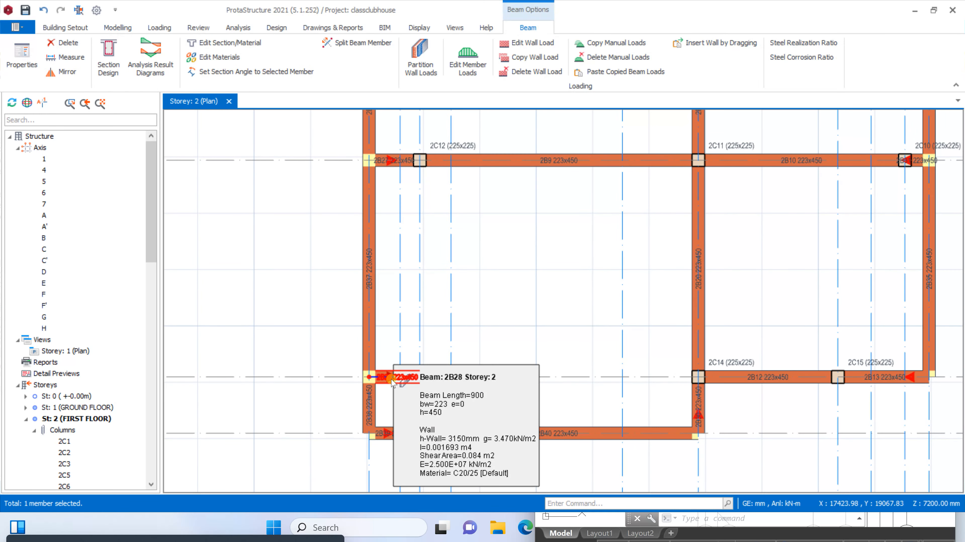
pyautogui.press('Delete')
# Delete the first-floor column at the intersection of axes B and 5
pyautogui.scroll(-4, 380, 168)
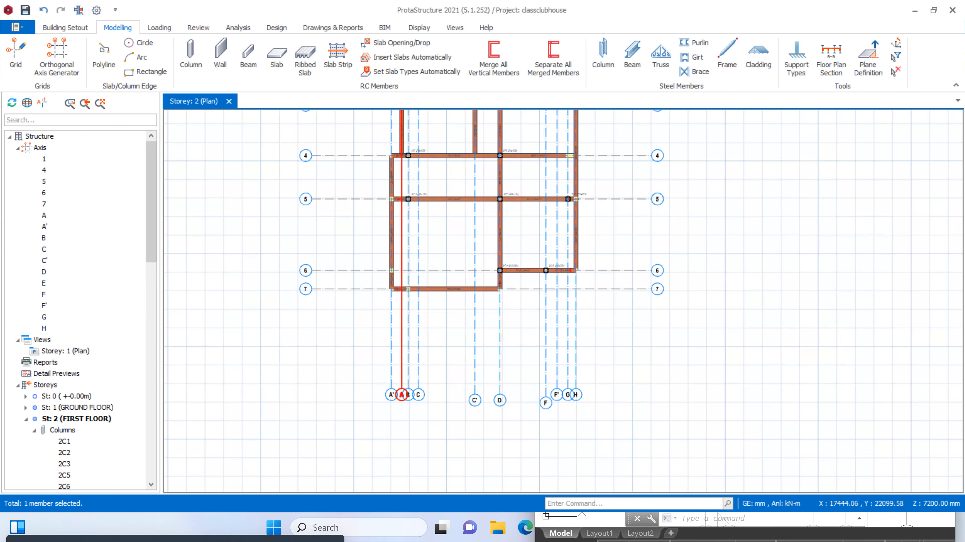
pyautogui.scroll(4, 380, 167)
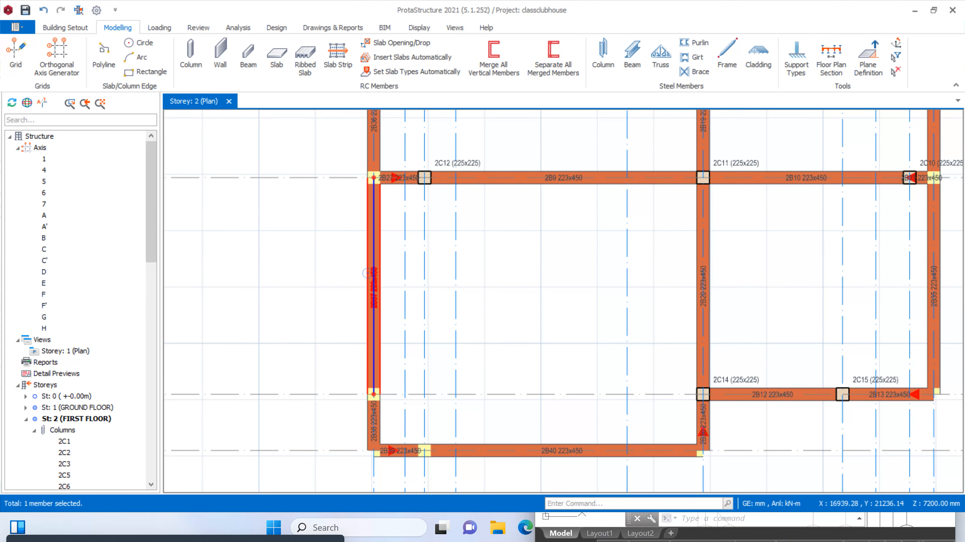
pyautogui.rightClick(366, 273)
pyautogui.rightClick(376, 282)
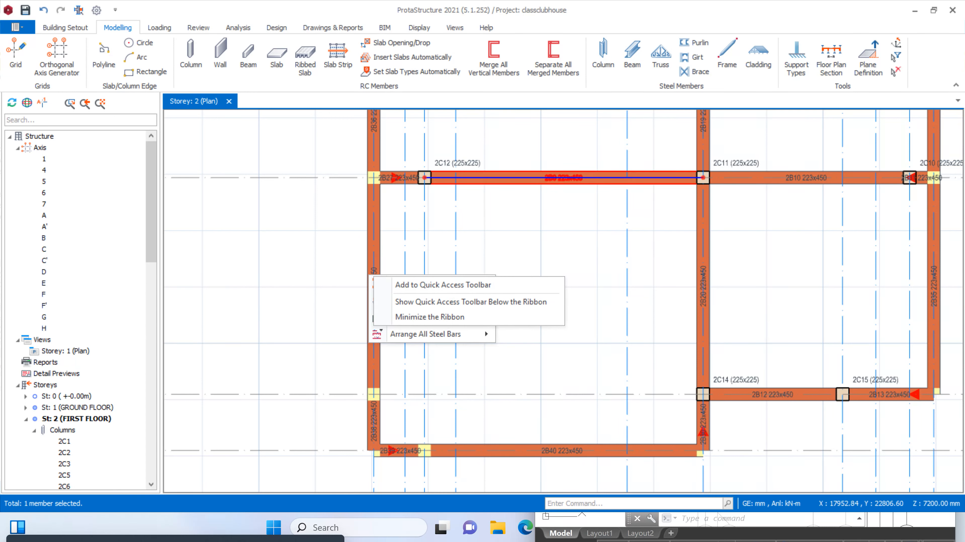
pyautogui.click(470, 159)
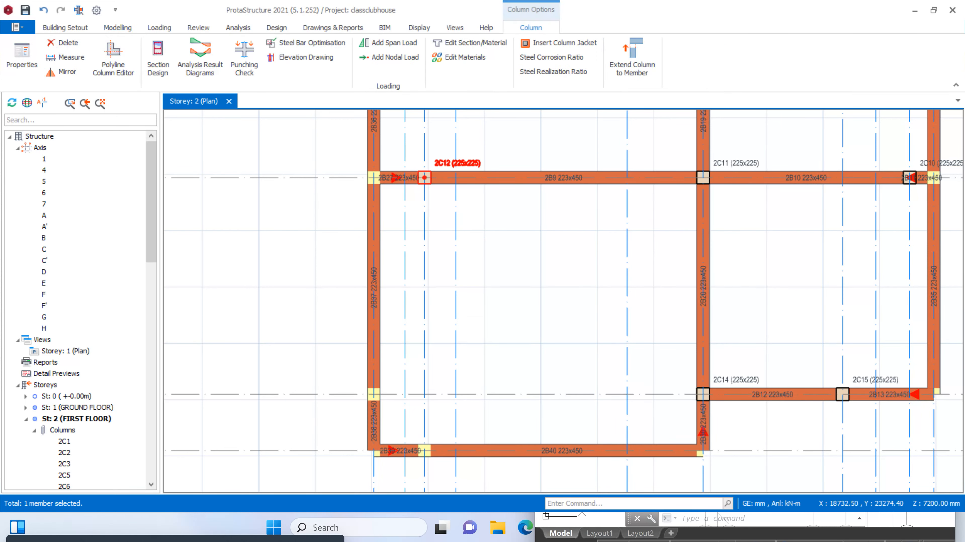
pyautogui.press('Delete')
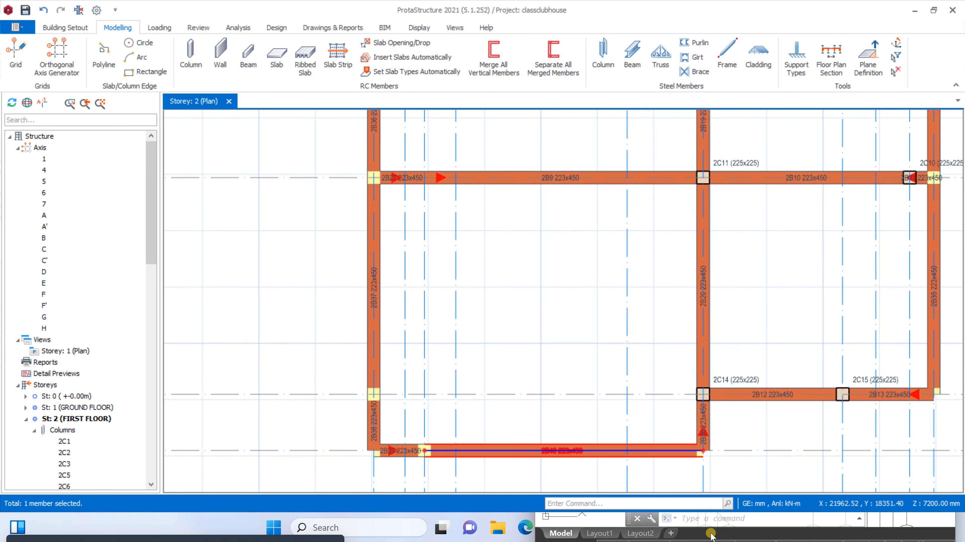
# Switch to AutoCAD and examine the bar and dining area and its surrounding axes in the architectural floor plan
pyautogui.click(747, 536)
pyautogui.scroll(-3, 641, 275)
pyautogui.scroll(1, 717, 277)
pyautogui.scroll(-2, 640, 330)
pyautogui.scroll(2, 817, 317)
pyautogui.scroll(3, 792, 318)
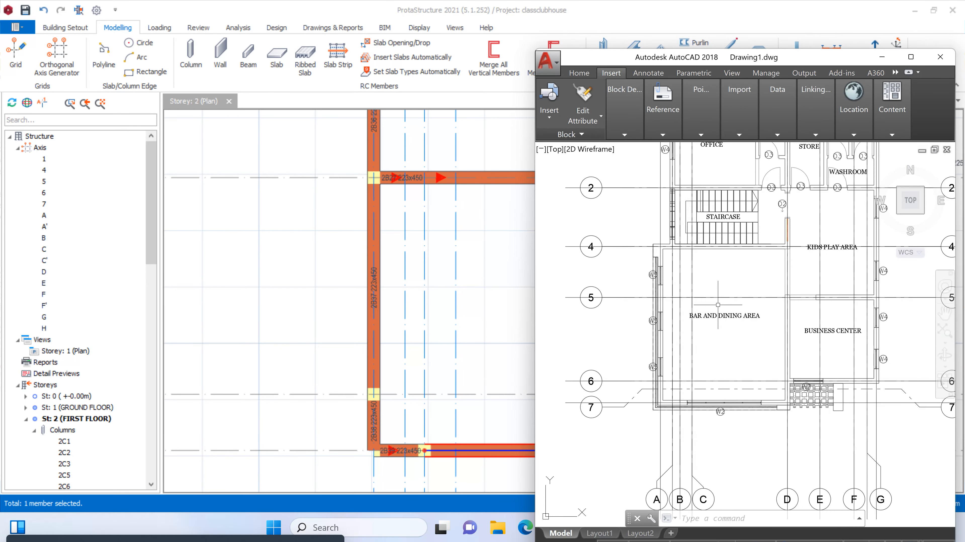
pyautogui.scroll(-3, 722, 304)
pyautogui.scroll(3, 666, 301)
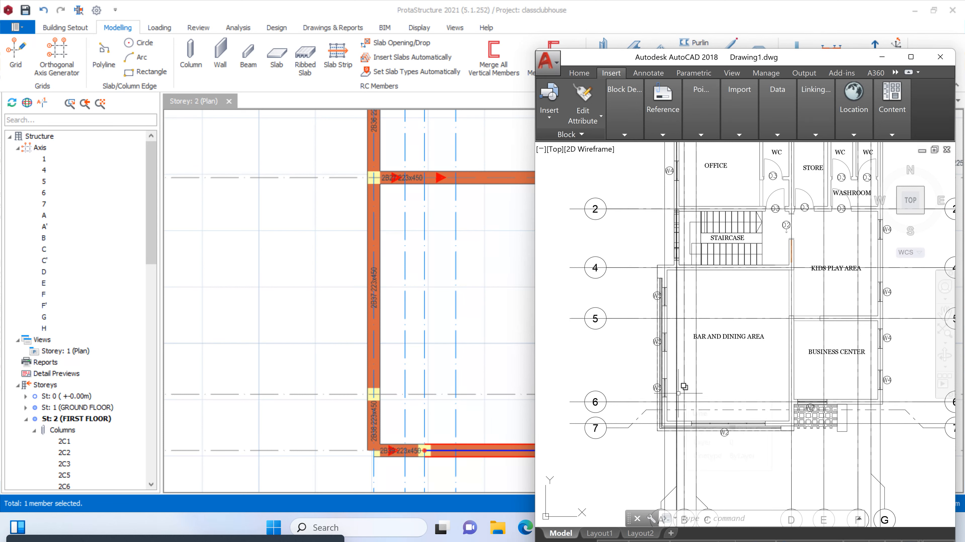
pyautogui.scroll(4, 736, 354)
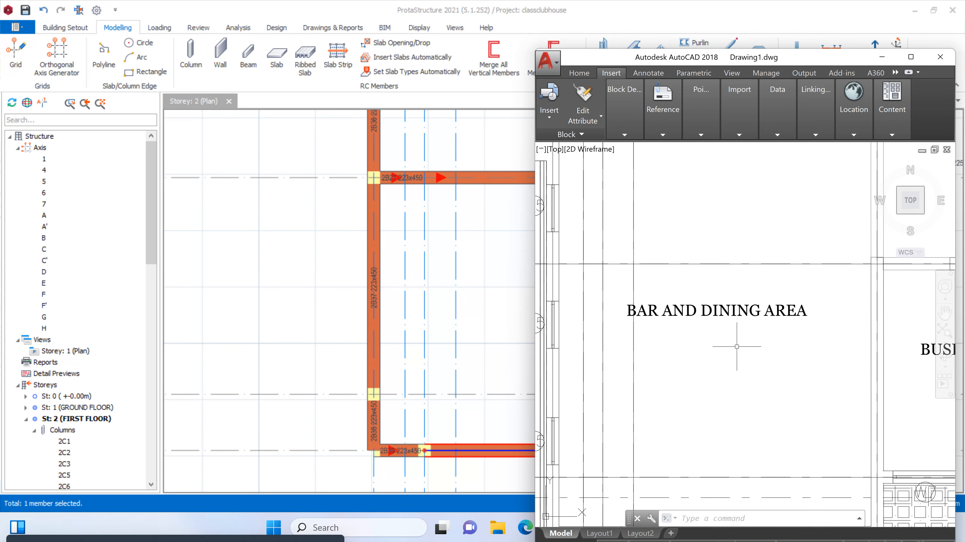
pyautogui.scroll(-5, 756, 318)
pyautogui.scroll(-3, 427, 269)
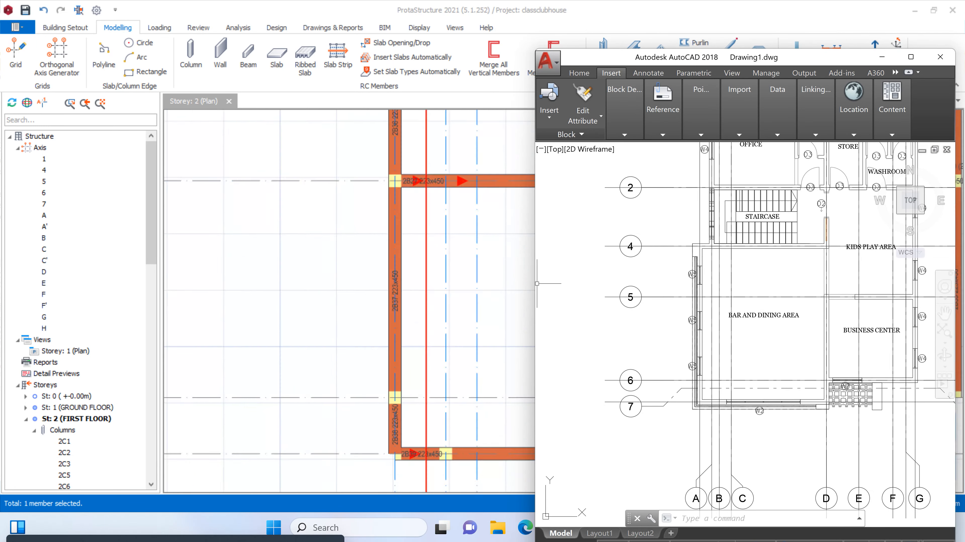
# In ProtaStructure, delete the short first-floor beam on axis 5 between axes A' and B
pyautogui.scroll(4, 441, 180)
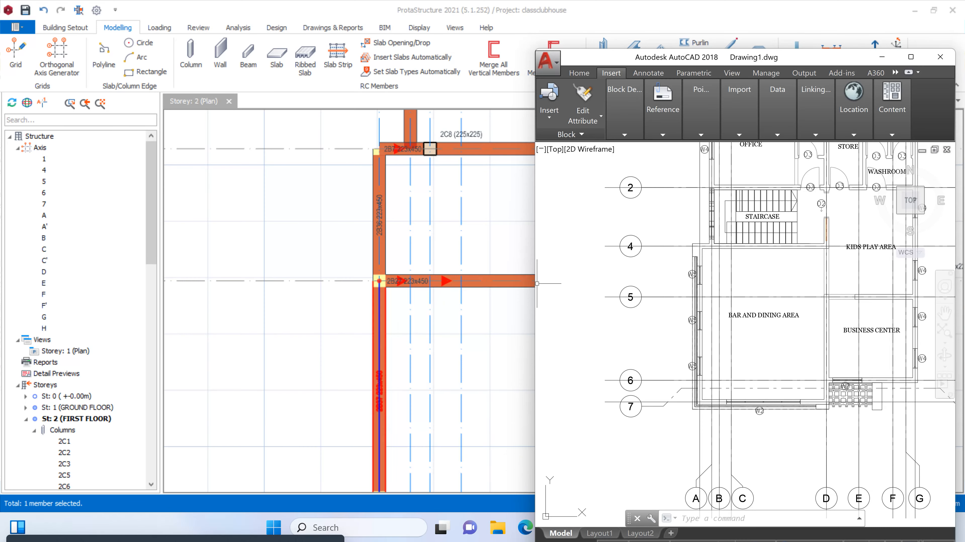
pyautogui.scroll(3, 400, 284)
pyautogui.click(394, 290)
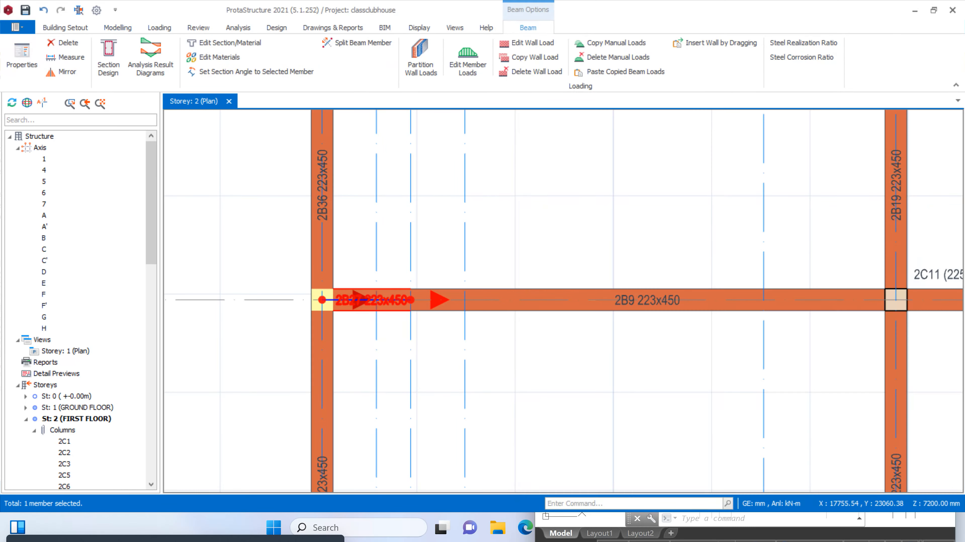
pyautogui.press('Delete')
# Extend the first-floor beam on axis 5 between axes B and D so that it spans from axis D to axis A'
pyautogui.scroll(-3, 550, 262)
pyautogui.scroll(2, 570, 276)
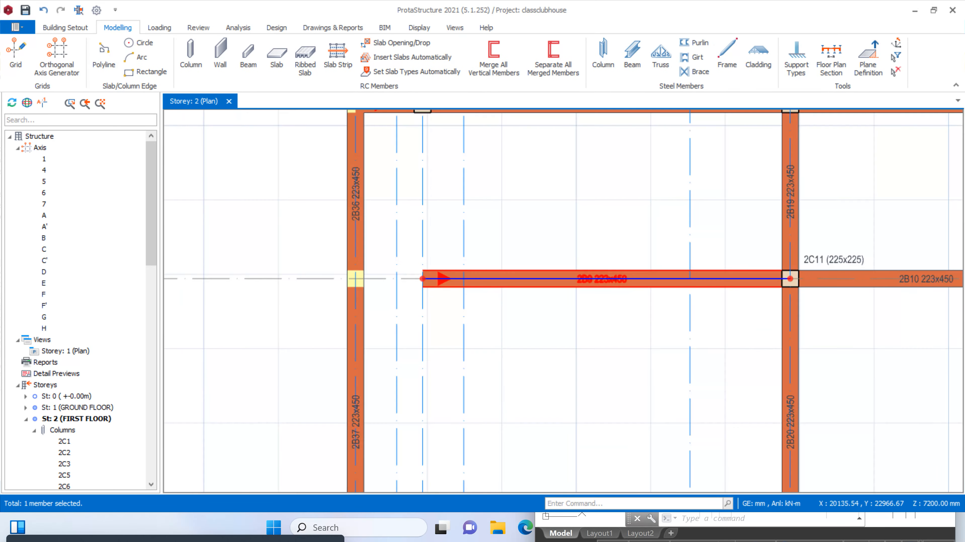
pyautogui.rightClick(587, 277)
pyautogui.click(587, 279)
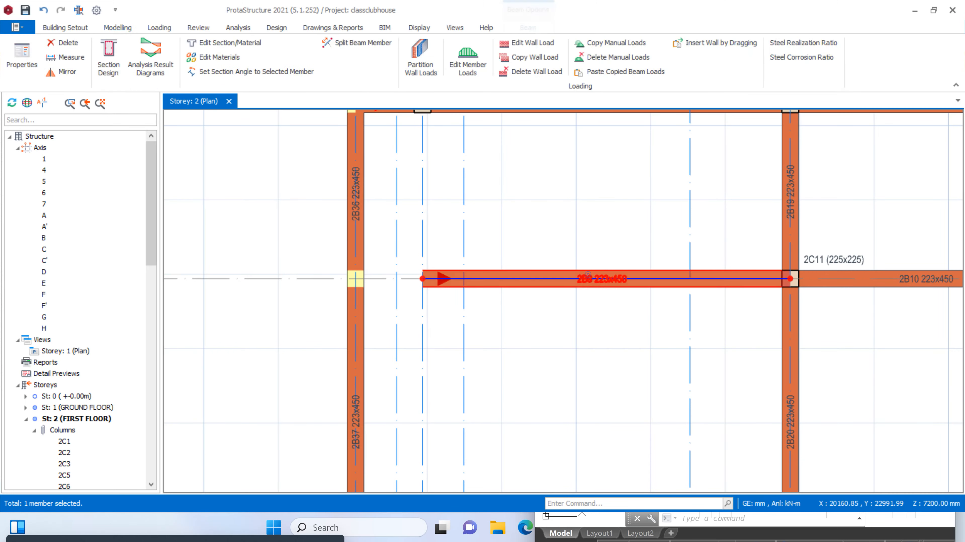
pyautogui.rightClick(587, 279)
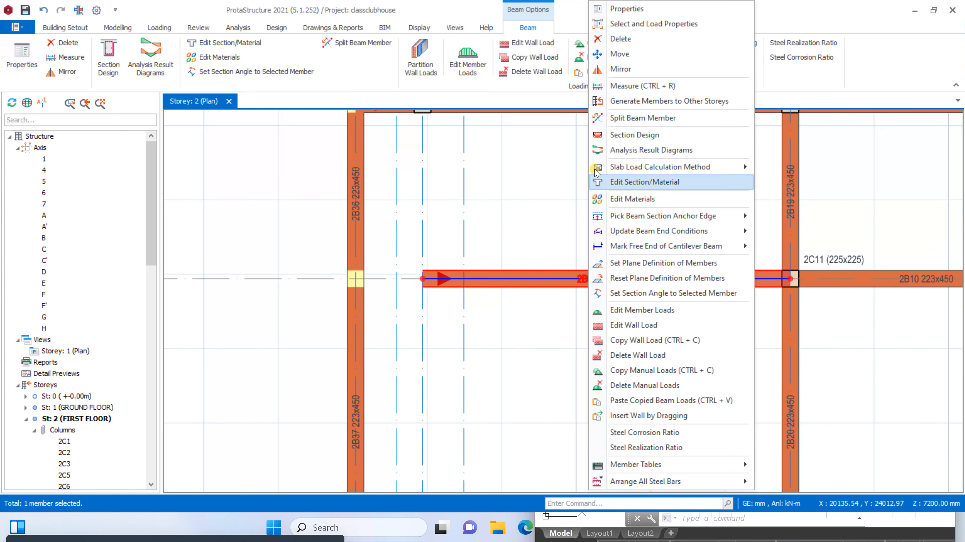
pyautogui.click(619, 54)
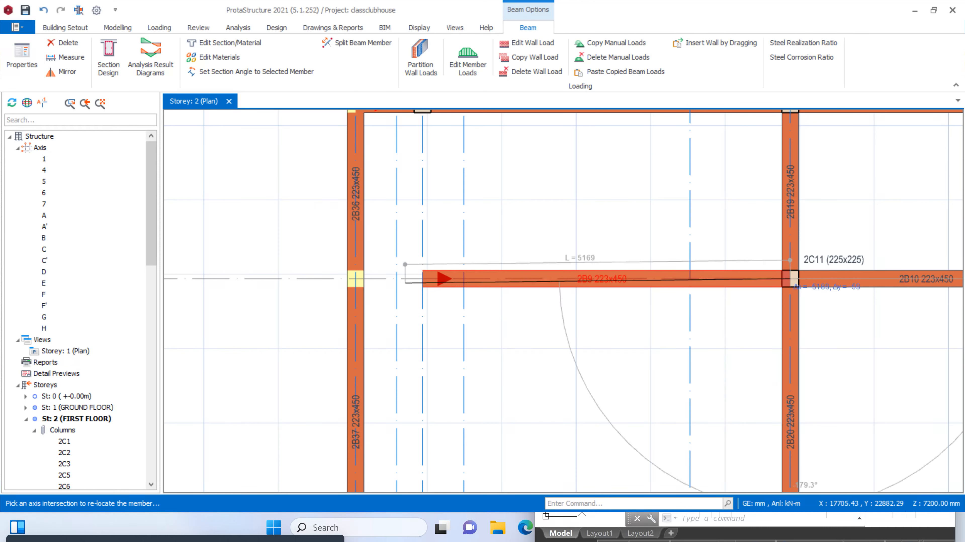
pyautogui.click(356, 279)
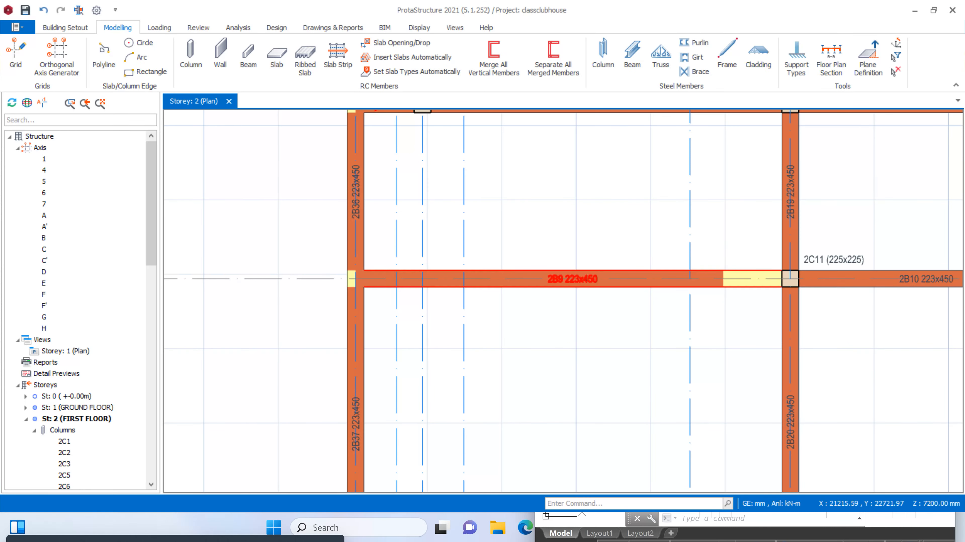
# Delete the short first-floor beam on axis A' between axes 6 and 7
pyautogui.scroll(-5, 703, 274)
pyautogui.scroll(3, 661, 335)
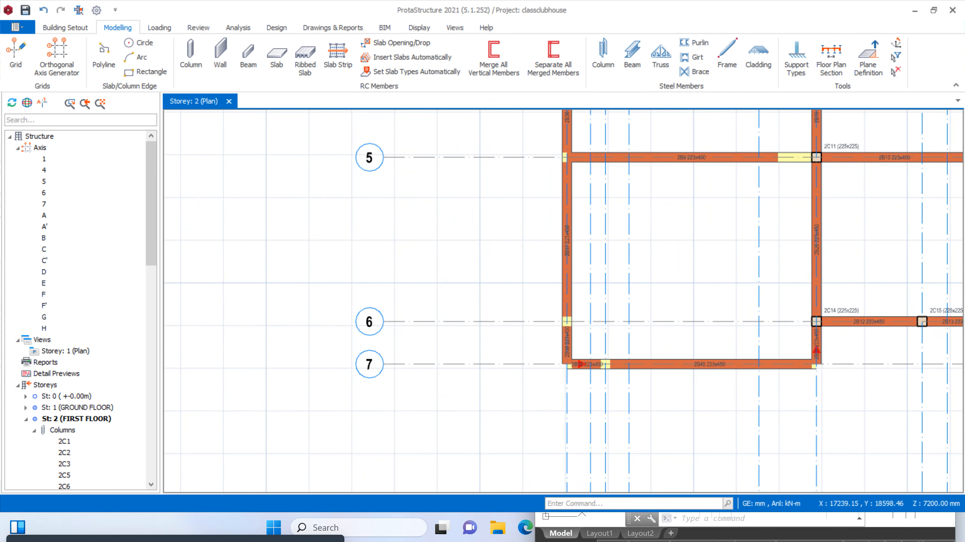
pyautogui.click(567, 342)
pyautogui.press('Delete')
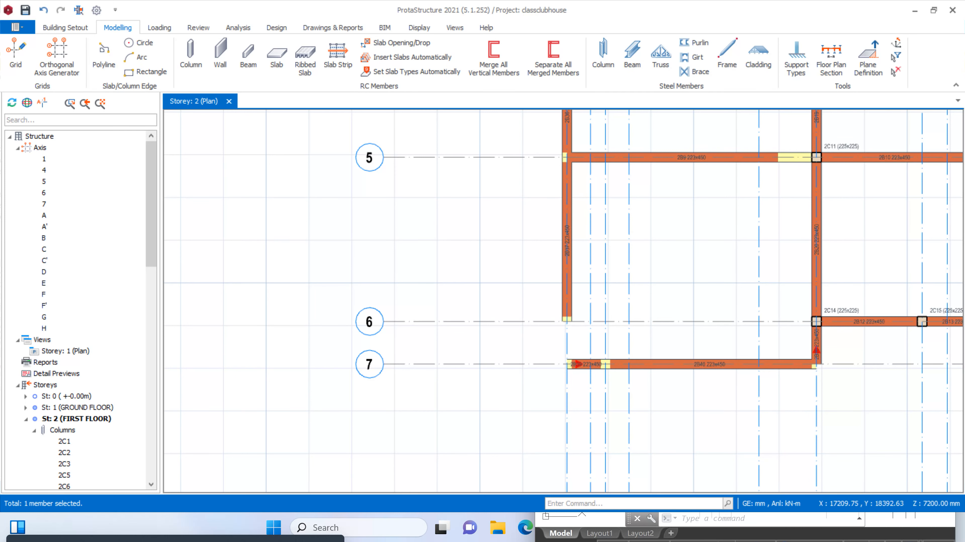
# Extend the first-floor beam on axis A' between axes 5 and 6 so that it runs from axis 5 to axis 7
pyautogui.click(566, 266)
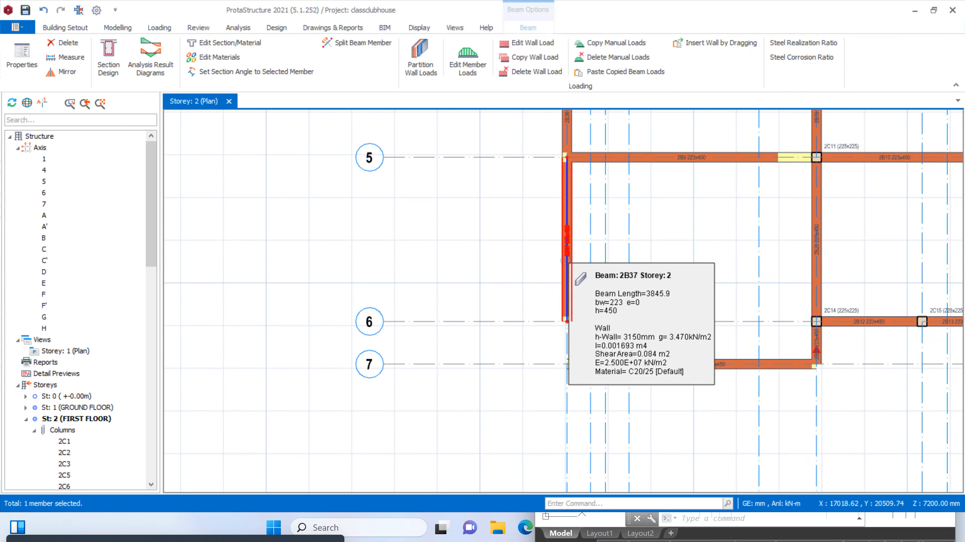
pyautogui.rightClick(567, 266)
pyautogui.click(598, 13)
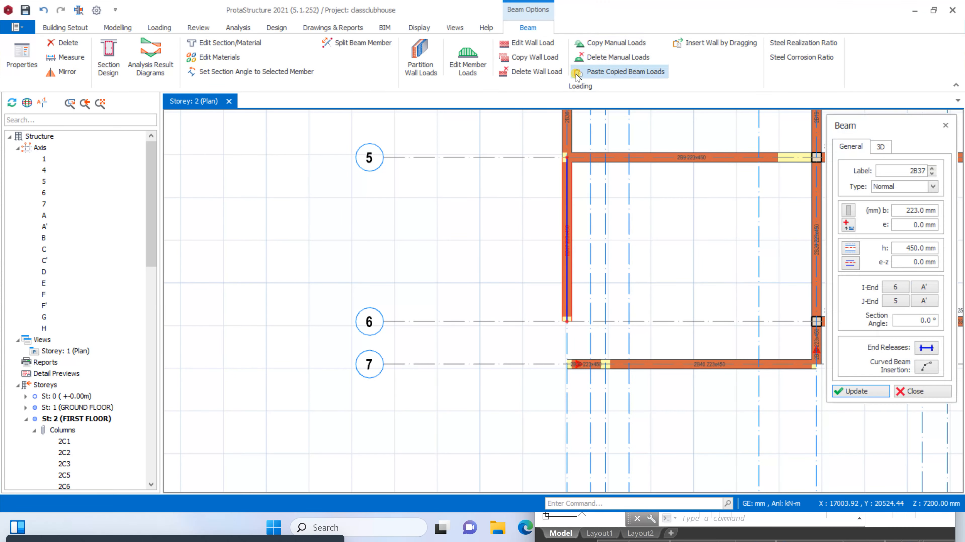
pyautogui.click(566, 157)
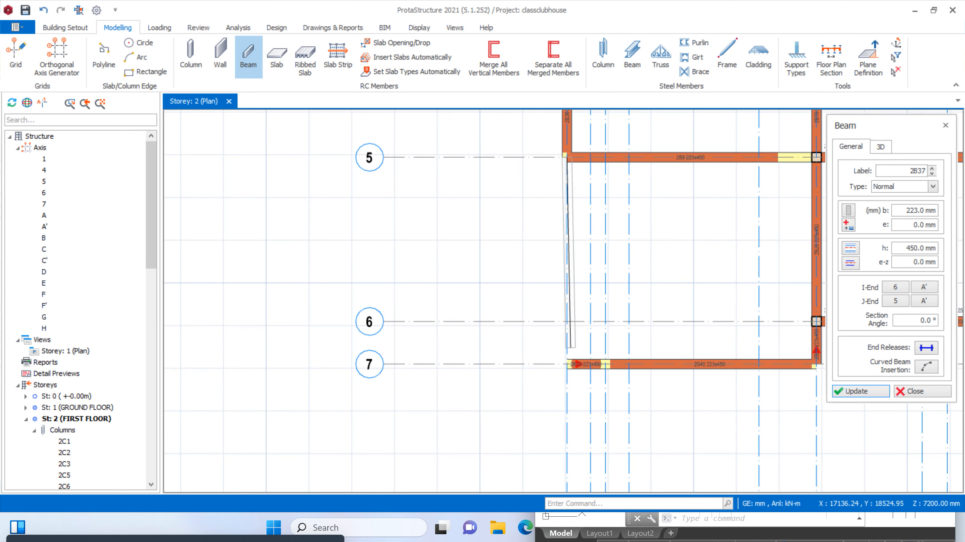
pyautogui.click(566, 364)
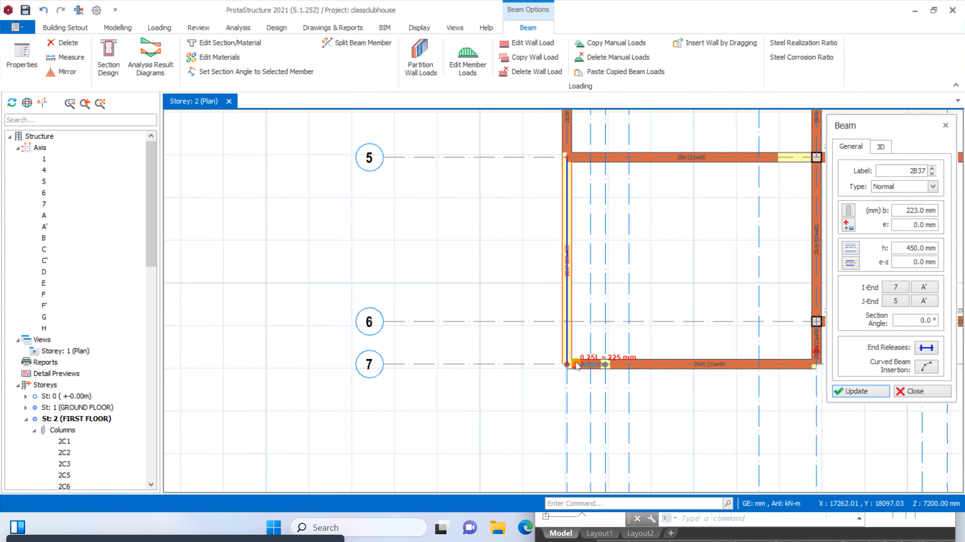
# Delete the short first-floor beam on axis 7 between axes A' and B, and extend the remaining beam from axis D to axis A'
pyautogui.scroll(4, 576, 366)
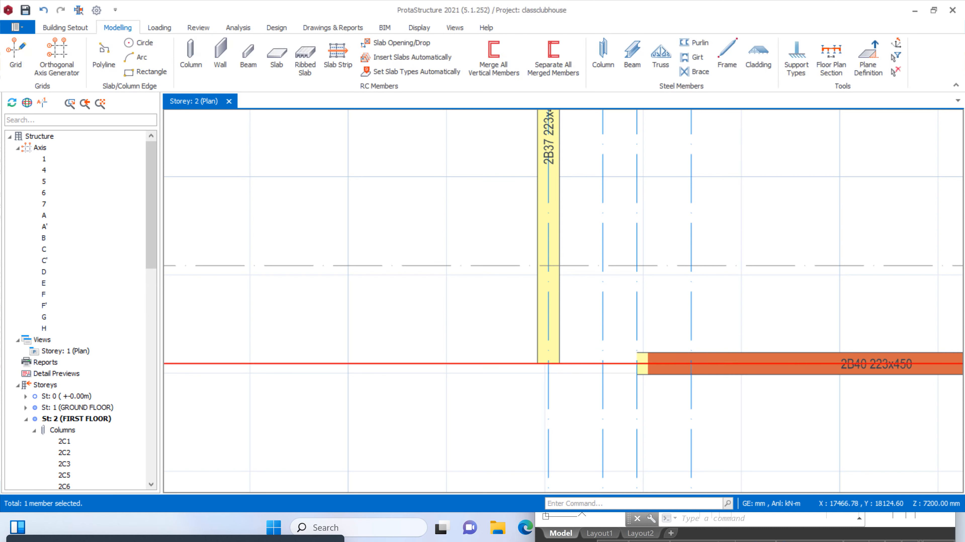
pyautogui.scroll(-4, 456, 362)
pyautogui.rightClick(660, 367)
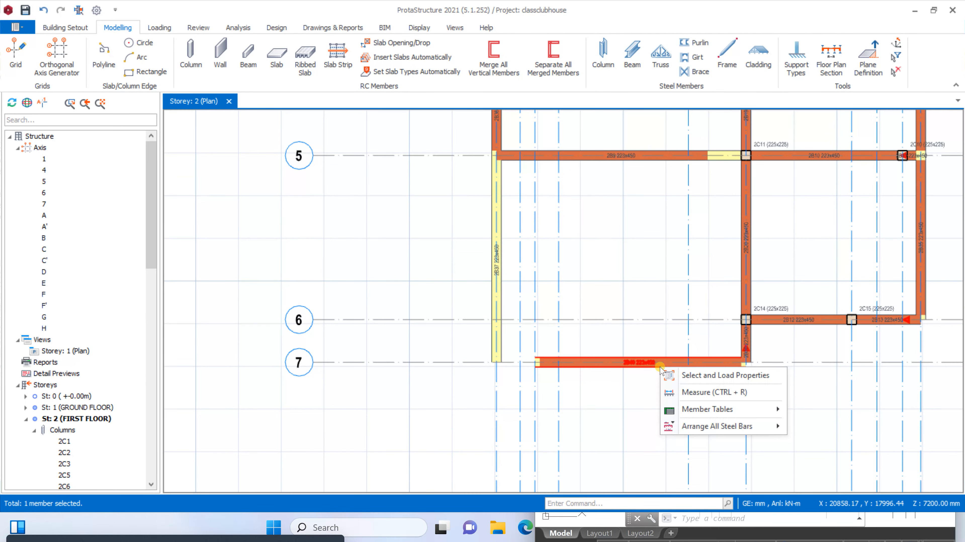
pyautogui.click(660, 366)
pyautogui.rightClick(659, 366)
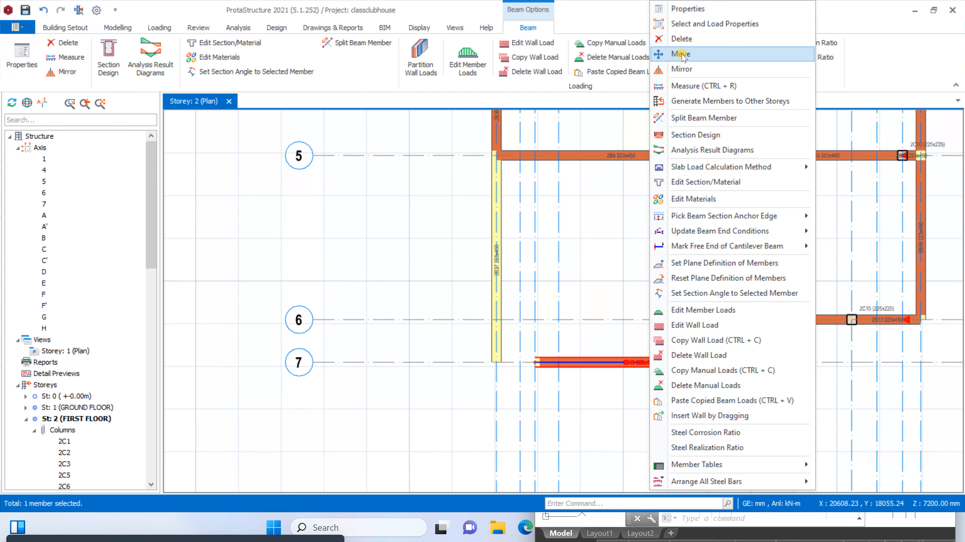
pyautogui.click(681, 54)
pyautogui.moveTo(746, 363); pyautogui.dragTo(496, 362)
pyautogui.scroll(-4, 607, 306)
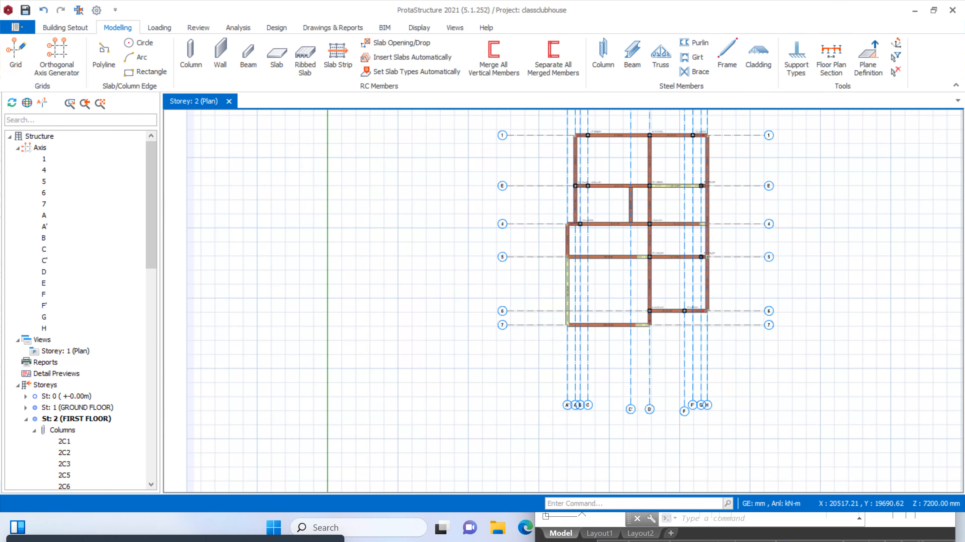
# Reuse the properties of the 225x225 mm column at axes D and 5 to place first-floor columns at axes A'/7 and D/7
pyautogui.scroll(2, 667, 296)
pyautogui.scroll(-3, 571, 368)
pyautogui.scroll(3, 577, 252)
pyautogui.scroll(3, 475, 336)
pyautogui.scroll(-3, 474, 327)
pyautogui.scroll(3, 480, 334)
pyautogui.scroll(-3, 472, 310)
pyautogui.scroll(3, 476, 327)
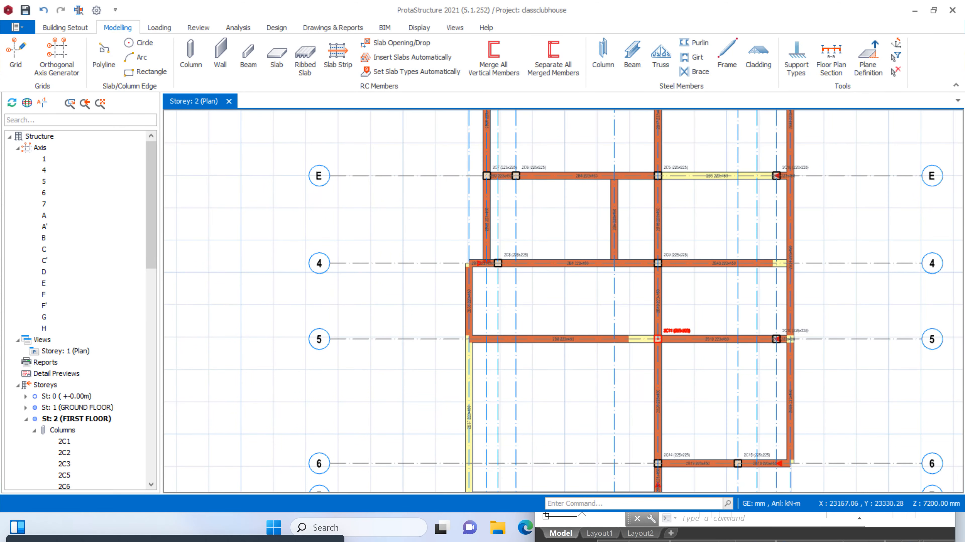
pyautogui.rightClick(671, 336)
pyautogui.click(722, 22)
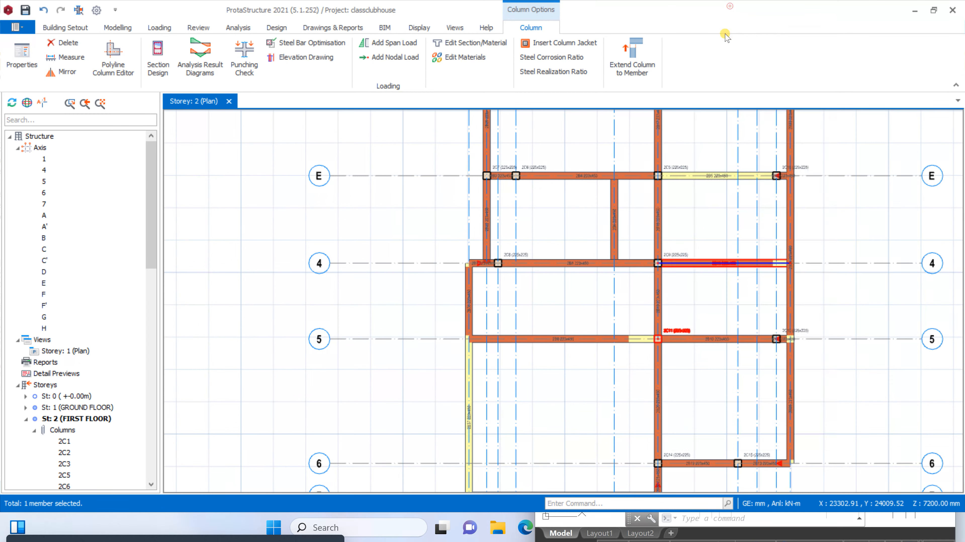
pyautogui.scroll(-3, 520, 297)
pyautogui.scroll(3, 476, 425)
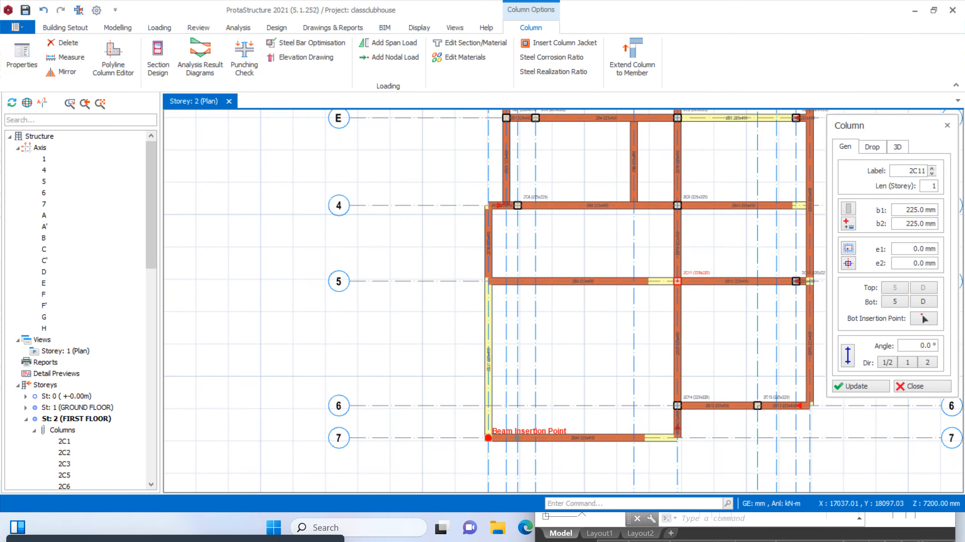
pyautogui.click(488, 438)
pyautogui.scroll(1, 676, 438)
pyautogui.click(683, 440)
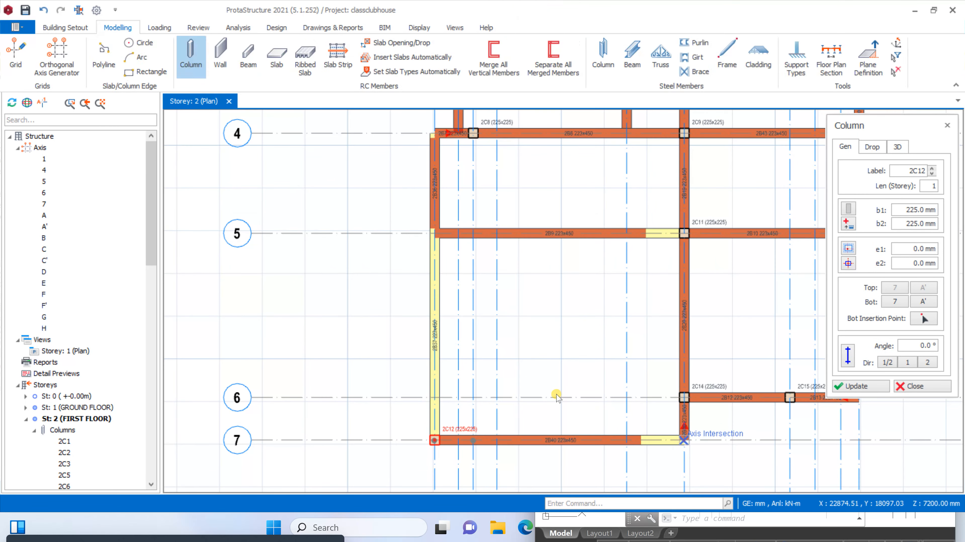
# Place another 225x225 mm first-floor column at the intersection of axes A' and 5, and finish placing columns
pyautogui.scroll(-3, 555, 393)
pyautogui.scroll(3, 505, 321)
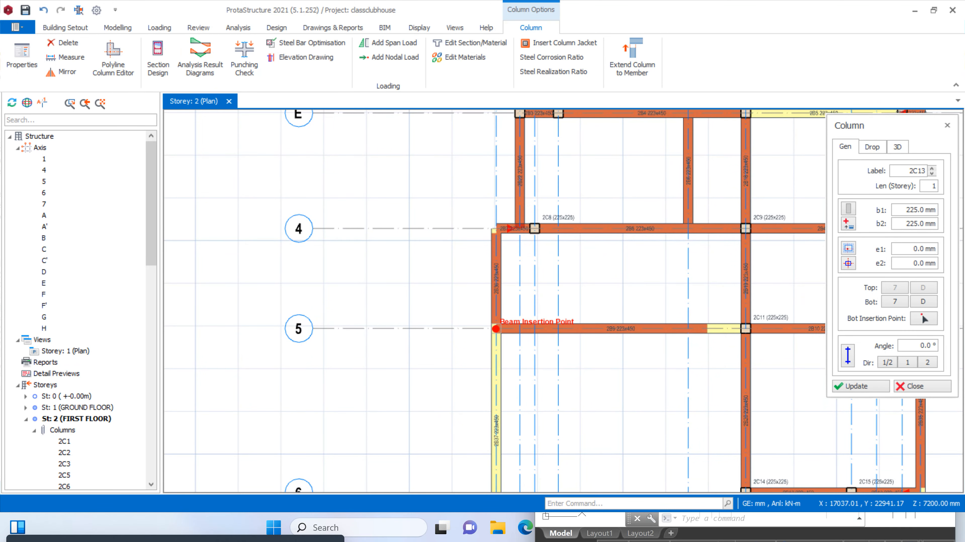
pyautogui.scroll(-3, 496, 329)
pyautogui.scroll(2, 499, 324)
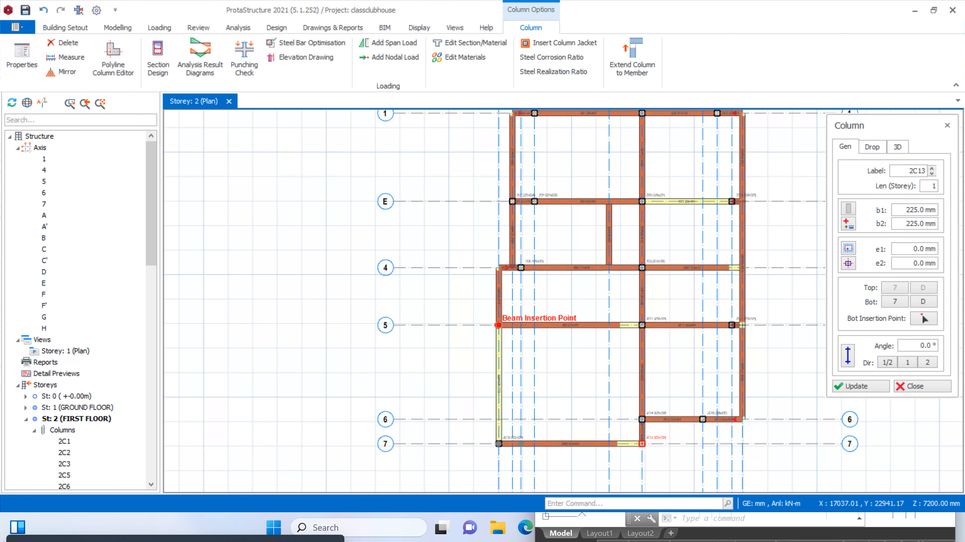
pyautogui.scroll(-3, 501, 329)
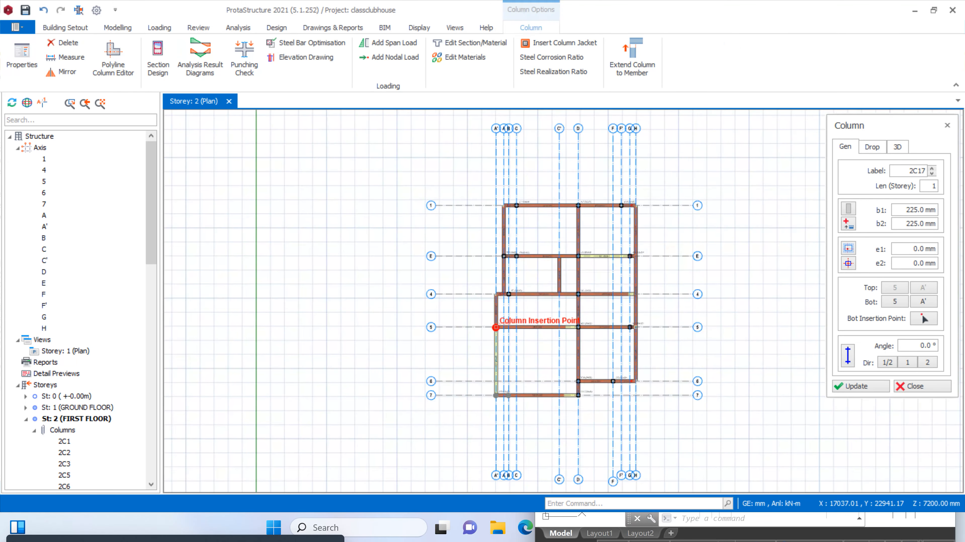
pyautogui.scroll(2, 497, 324)
pyautogui.press('Escape')
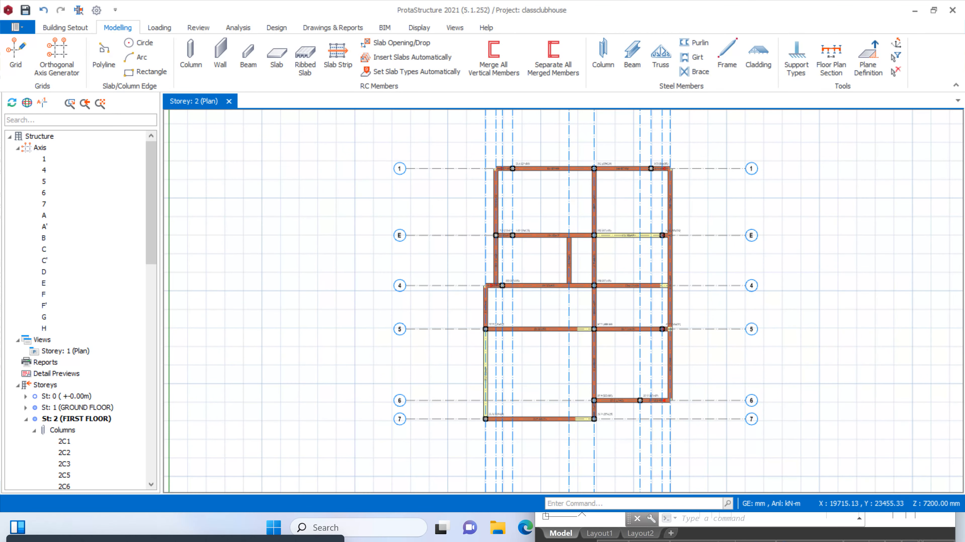
pyautogui.scroll(1, 530, 319)
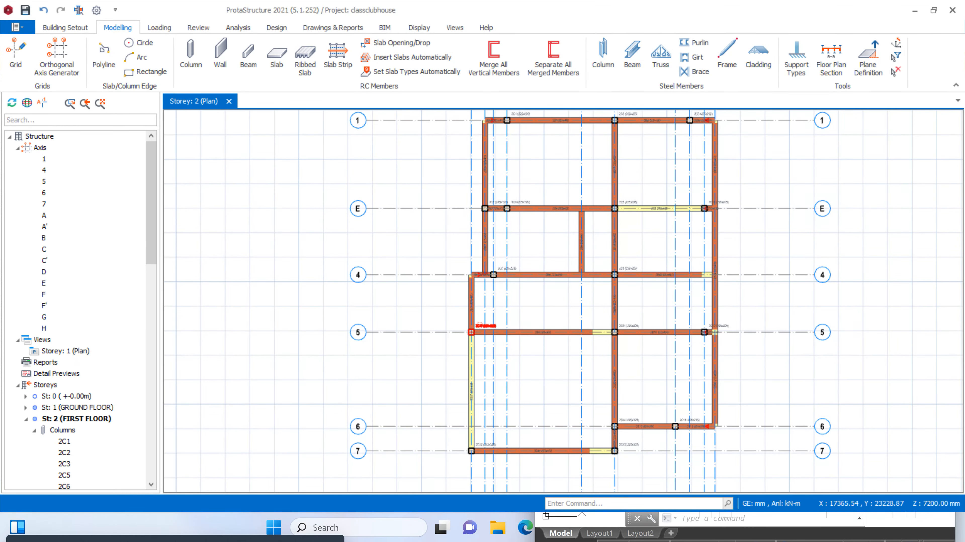
pyautogui.rightClick(472, 333)
pyautogui.click(519, 13)
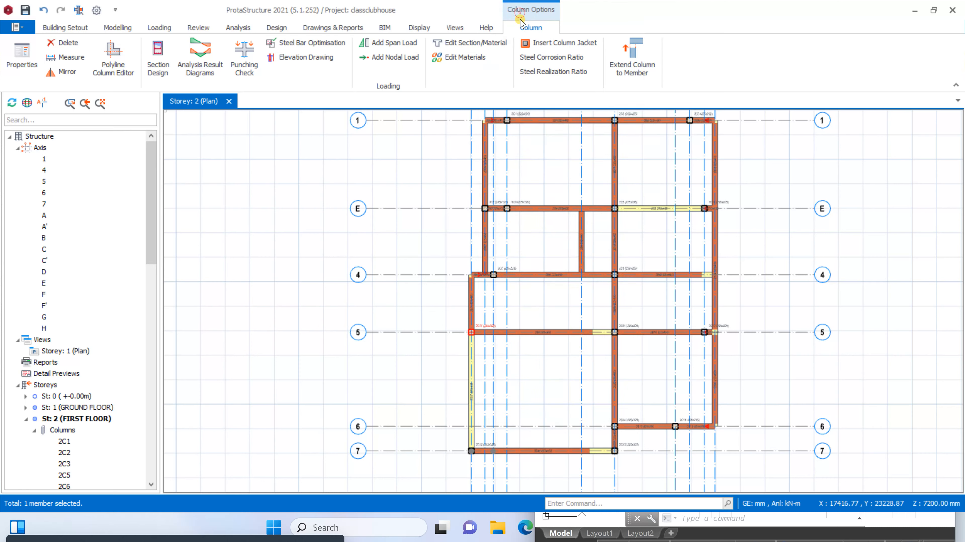
pyautogui.scroll(-1, 555, 129)
pyautogui.scroll(3, 620, 370)
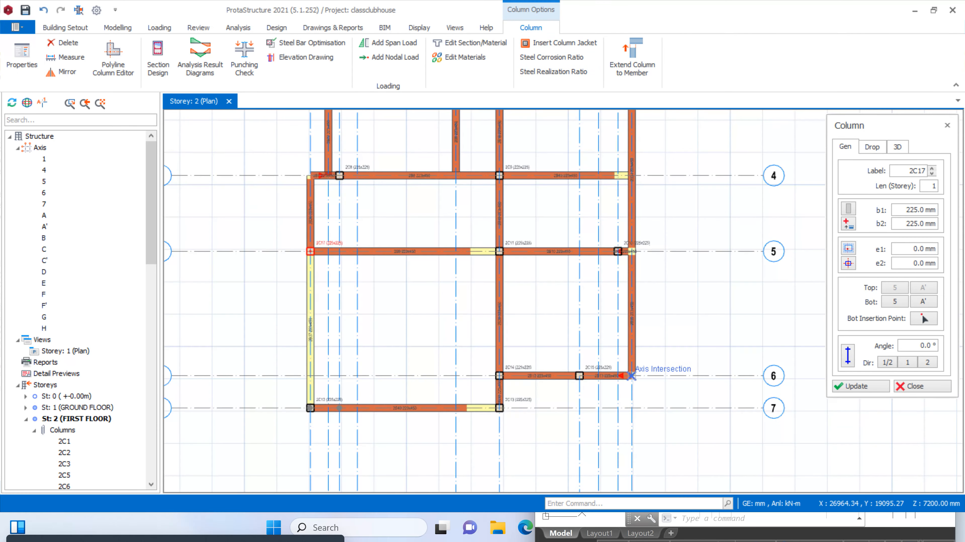
pyautogui.scroll(1, 627, 371)
pyautogui.scroll(-2, 585, 363)
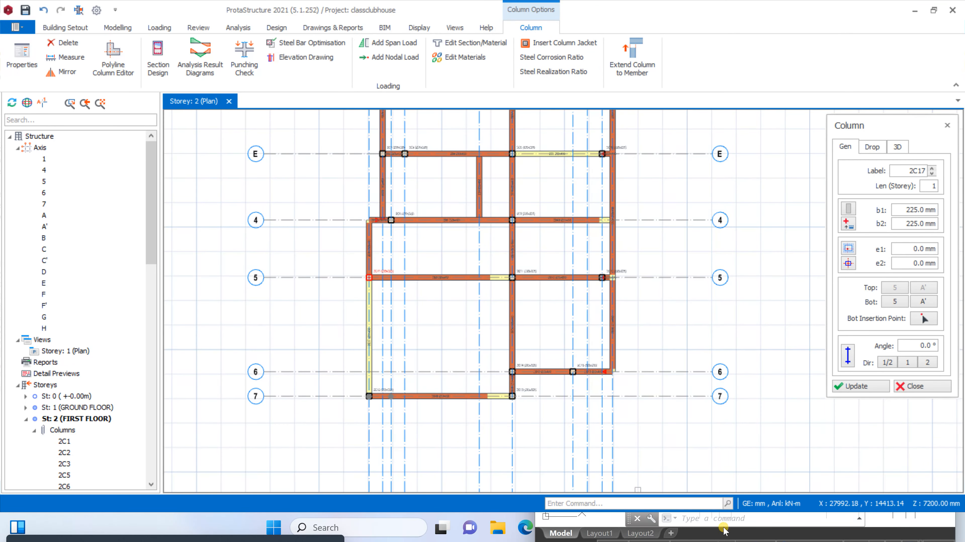
# Switch to AutoCAD and examine the first floor plan around the business center and axes 4 to 7
pyautogui.click(667, 518)
pyautogui.scroll(-3, 600, 312)
pyautogui.scroll(3, 646, 334)
pyautogui.scroll(-3, 714, 335)
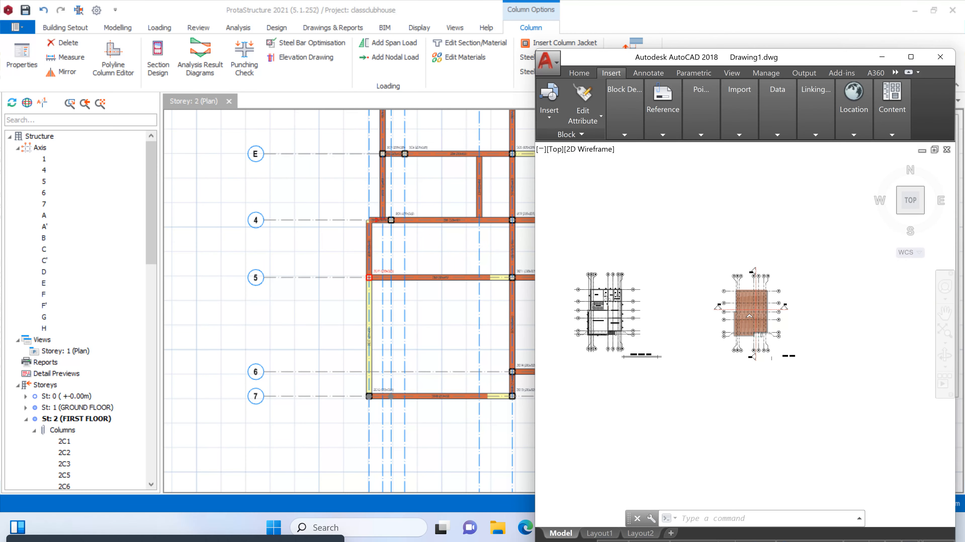
pyautogui.scroll(5, 609, 316)
pyautogui.scroll(-3, 610, 315)
pyautogui.scroll(3, 609, 315)
pyautogui.scroll(-3, 604, 335)
pyautogui.scroll(3, 653, 326)
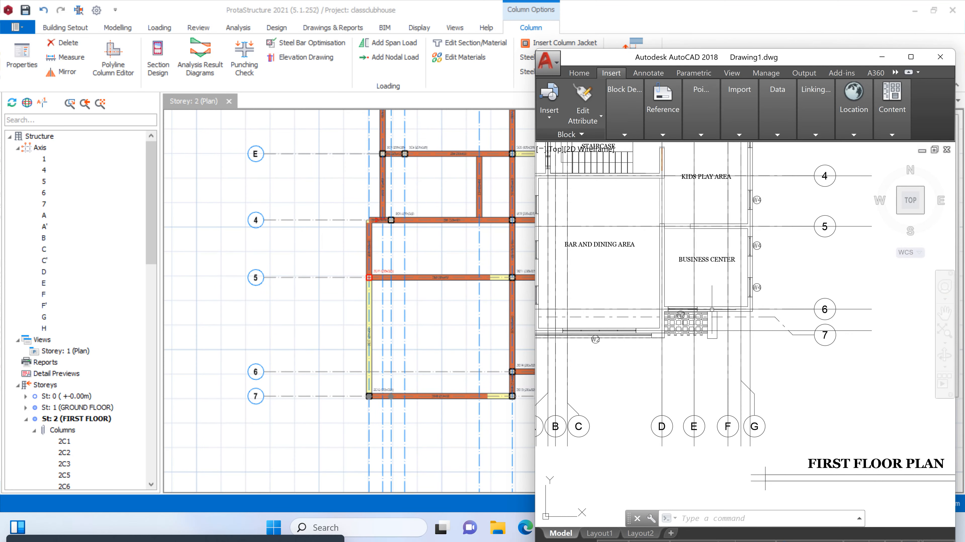
# Compare the beam layout and axis labels of the first-floor model with the AutoCAD first floor plan
pyautogui.scroll(-3, 518, 349)
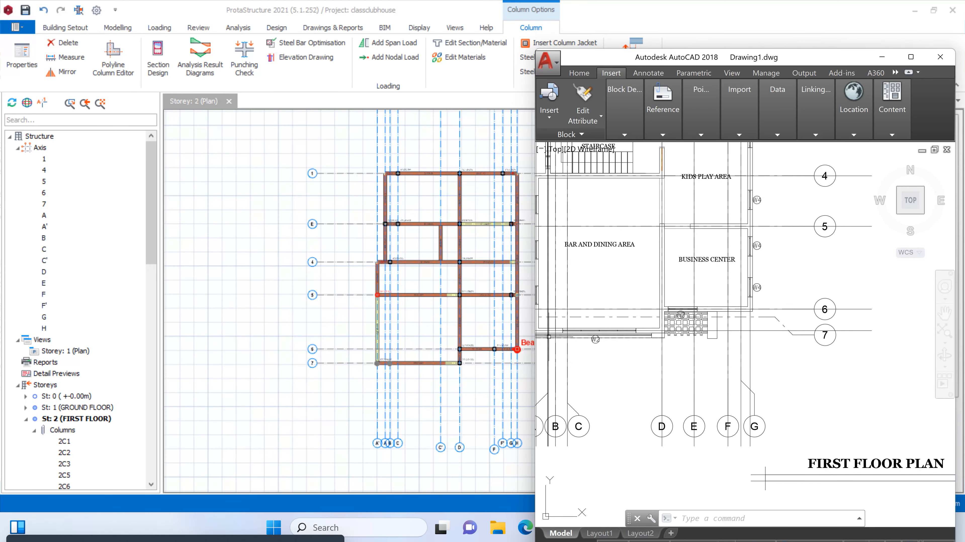
pyautogui.scroll(2, 517, 349)
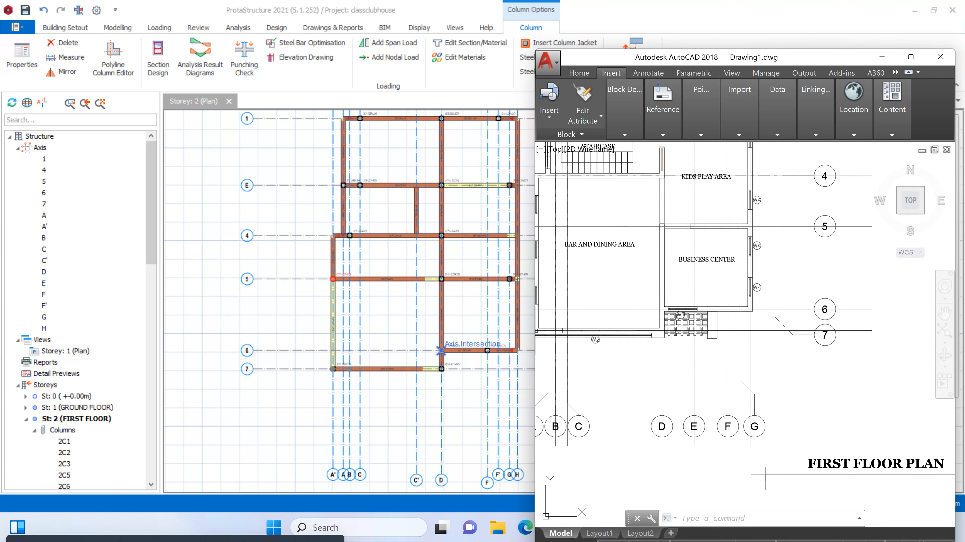
pyautogui.scroll(-3, 441, 350)
pyautogui.scroll(1, 472, 306)
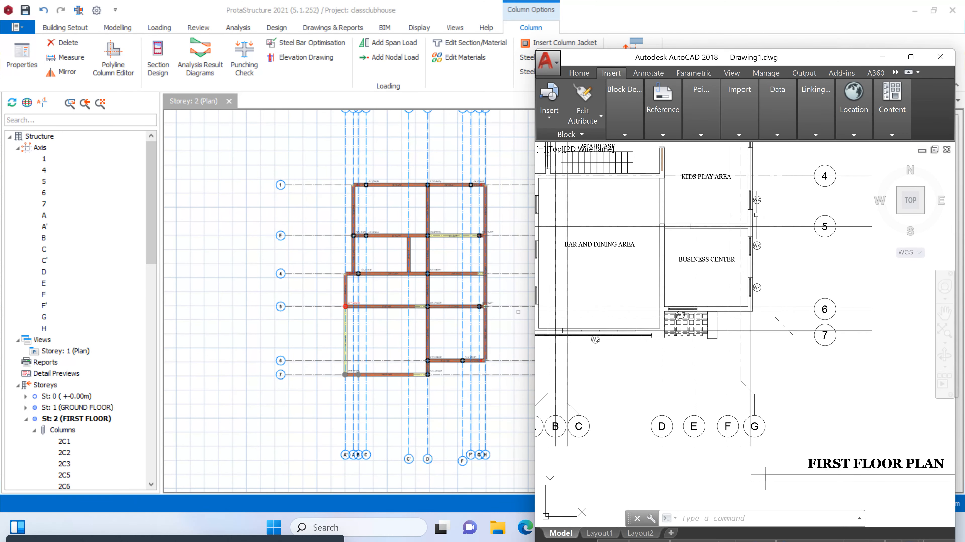
pyautogui.scroll(1, 470, 307)
pyautogui.scroll(-1, 431, 317)
pyautogui.scroll(2, 426, 262)
pyautogui.scroll(-1, 426, 262)
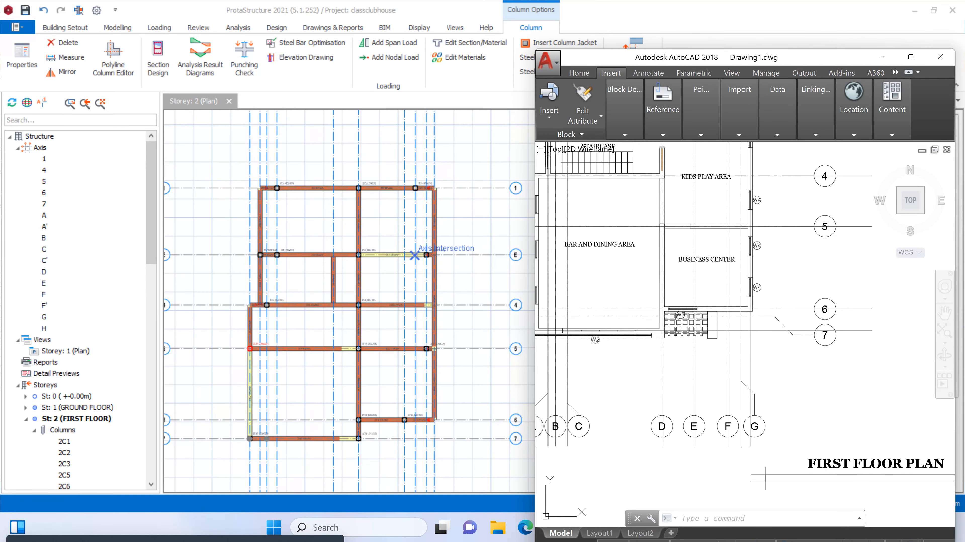
pyautogui.scroll(-4, 786, 195)
pyautogui.scroll(-4, 705, 259)
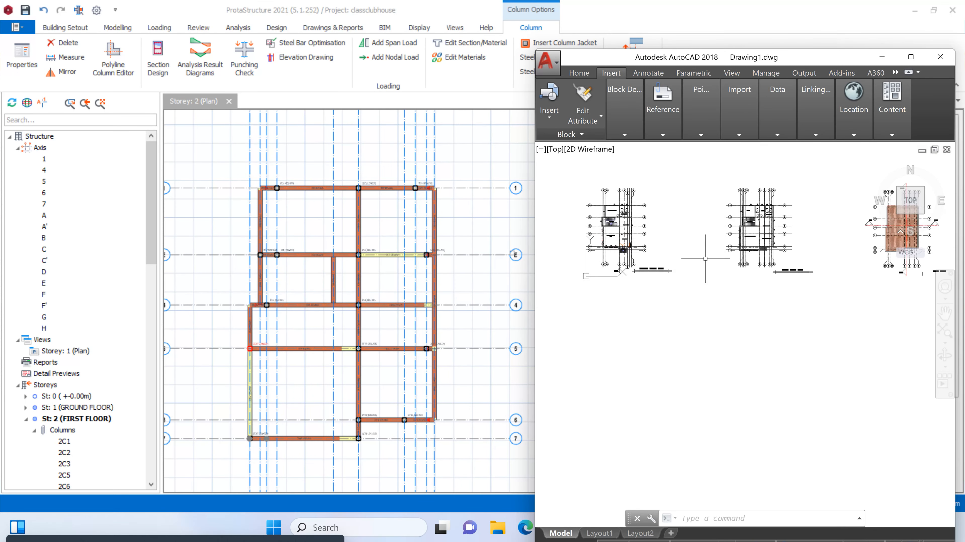
pyautogui.scroll(1, 512, 263)
pyautogui.scroll(-1, 463, 265)
pyautogui.scroll(1, 488, 250)
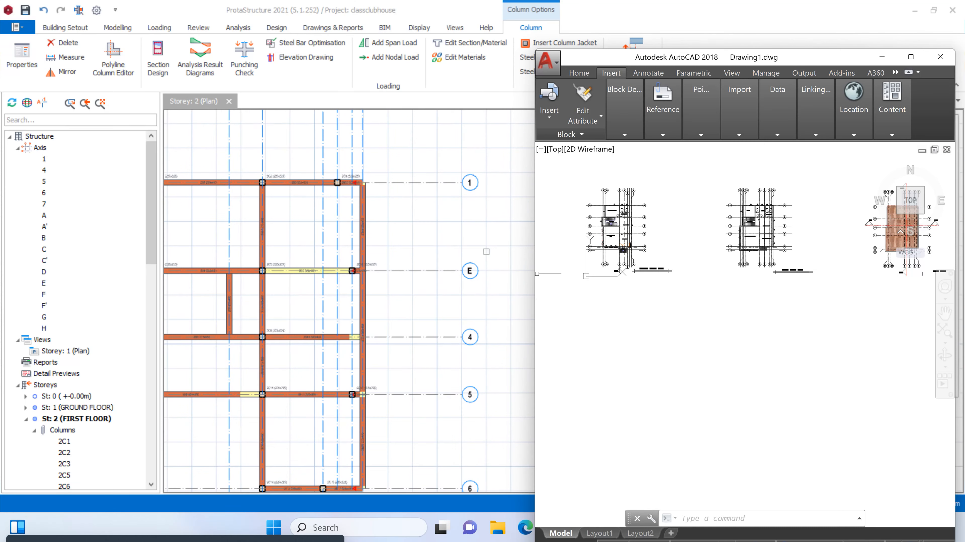
pyautogui.scroll(-1, 460, 261)
pyautogui.scroll(4, 756, 201)
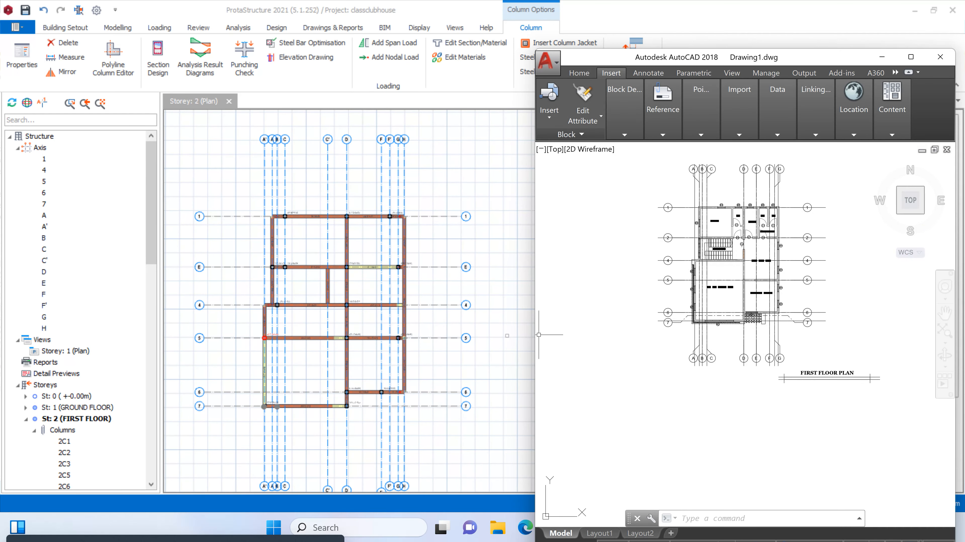
# Return to ProtaStructure and relabel axis E as 2
pyautogui.press('Escape')
pyautogui.press('Escape')
pyautogui.scroll(2, 492, 273)
pyautogui.scroll(3, 455, 261)
pyautogui.press('Escape')
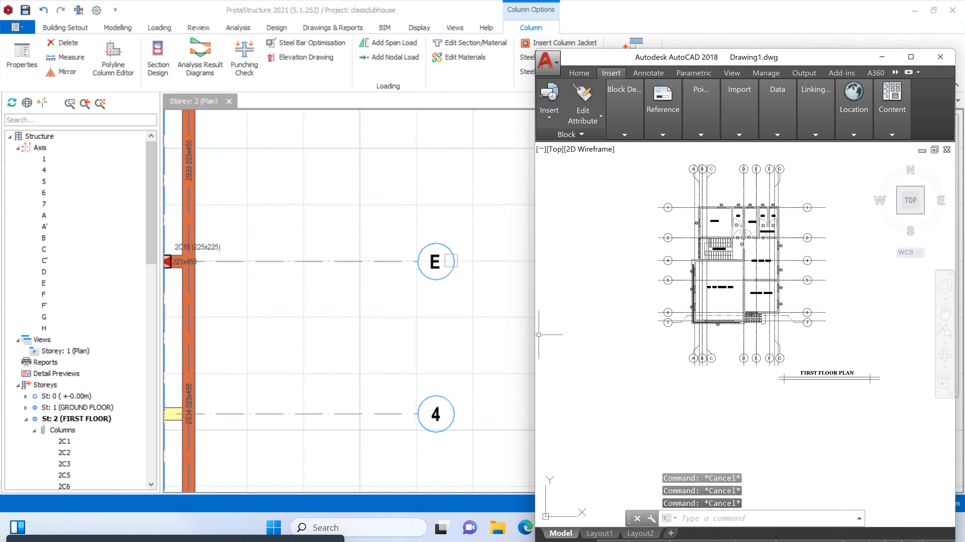
pyautogui.rightClick(462, 269)
pyautogui.press('Escape')
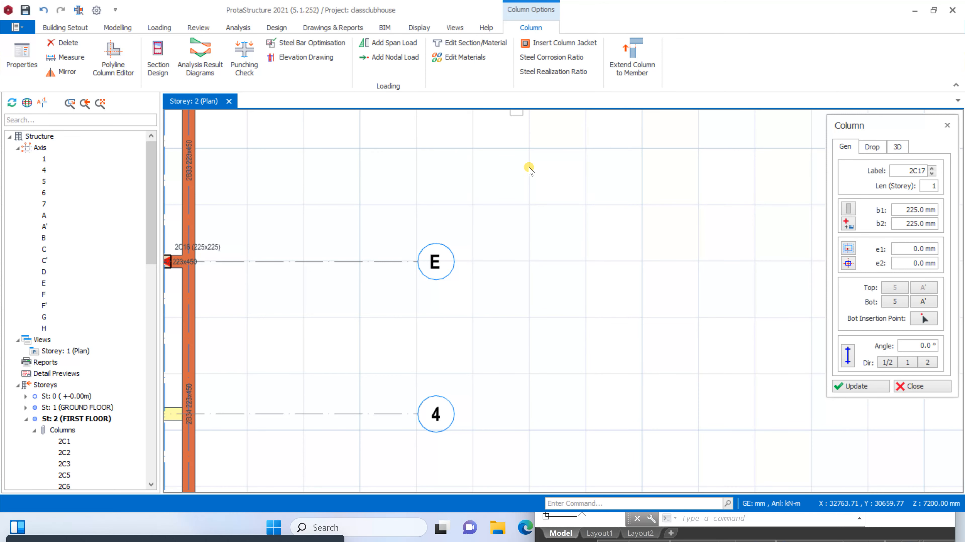
pyautogui.press('Escape')
pyautogui.click(435, 249)
pyautogui.rightClick(435, 247)
pyautogui.click(472, 254)
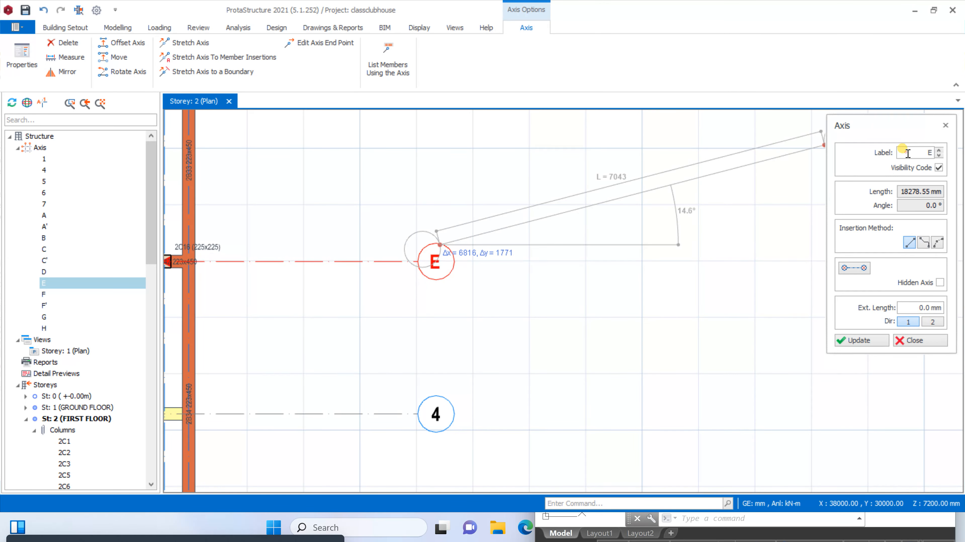
pyautogui.click(860, 341)
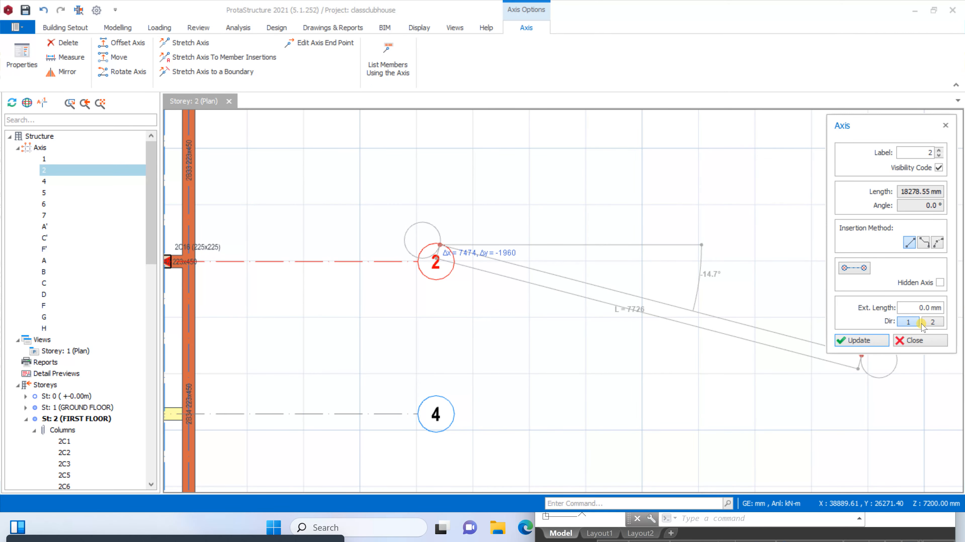
pyautogui.click(924, 338)
# Delete the first-floor column at axes 1 and F' and the short beam on axis 1 between axes F' and H
pyautogui.scroll(-5, 673, 235)
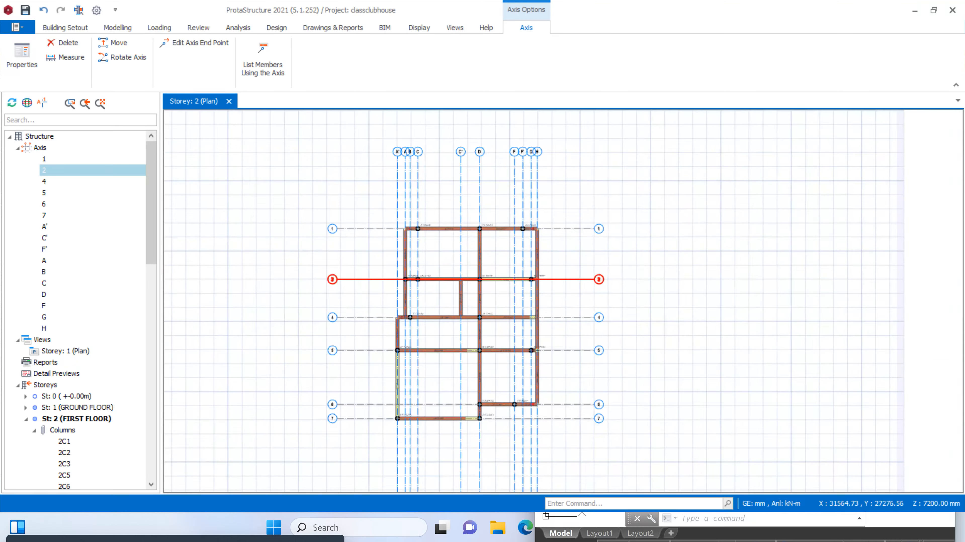
pyautogui.scroll(4, 521, 241)
pyautogui.scroll(-3, 555, 200)
pyautogui.scroll(5, 552, 201)
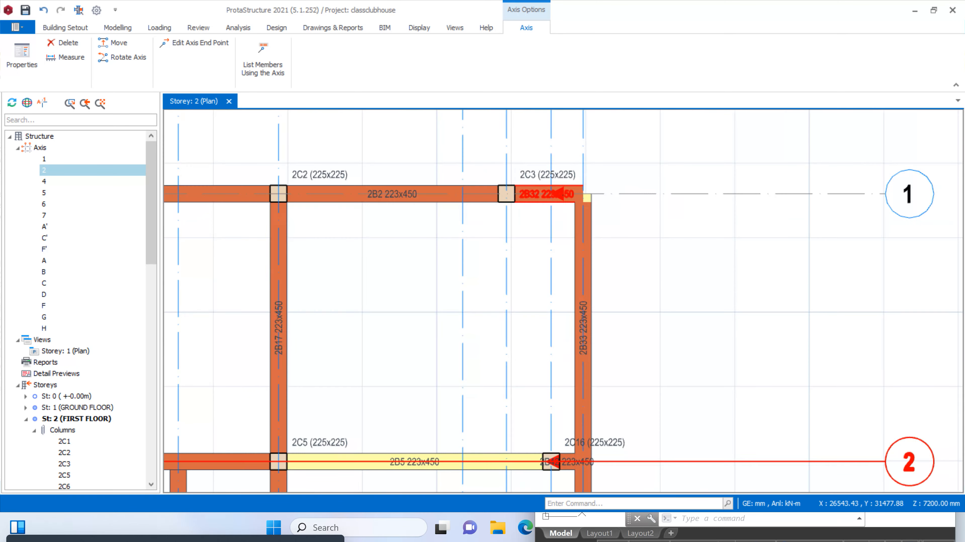
pyautogui.click(507, 194)
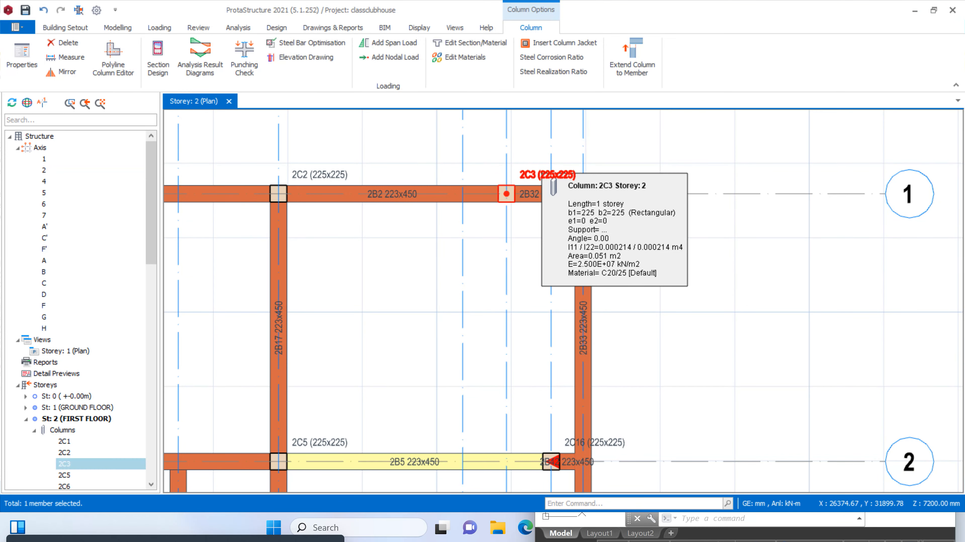
pyautogui.press('Delete')
pyautogui.click(521, 202)
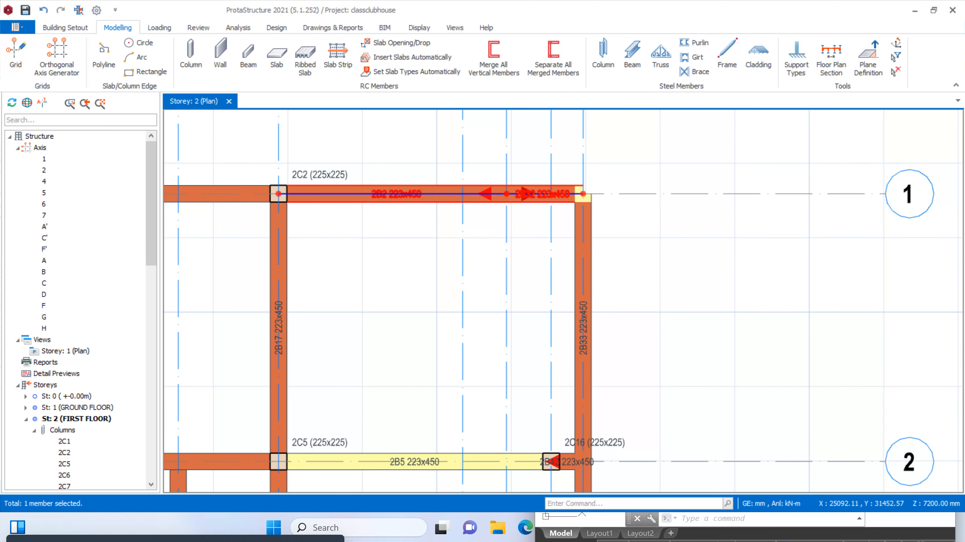
pyautogui.press('Delete')
# Extend the first-floor beam on axis 1 so that it runs from axis D to axis H
pyautogui.rightClick(426, 199)
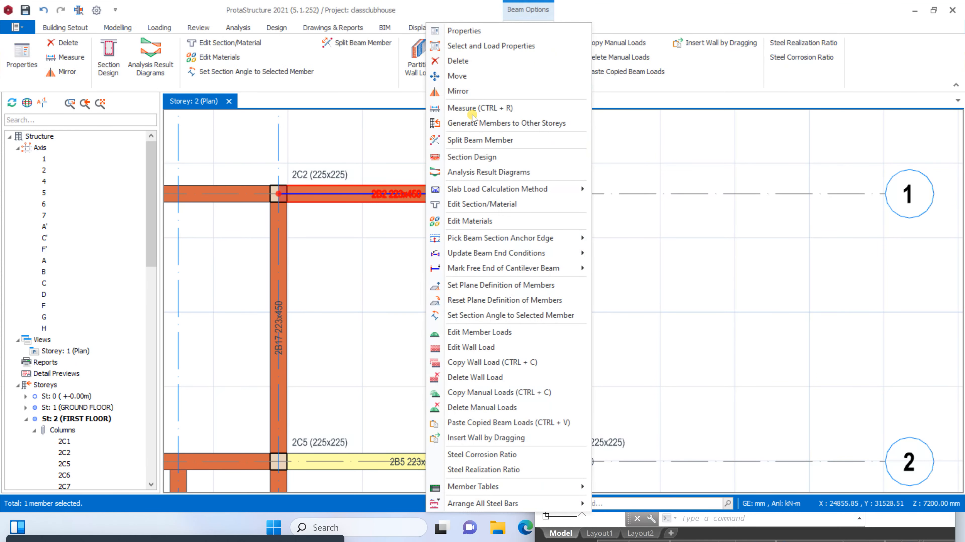
pyautogui.click(484, 31)
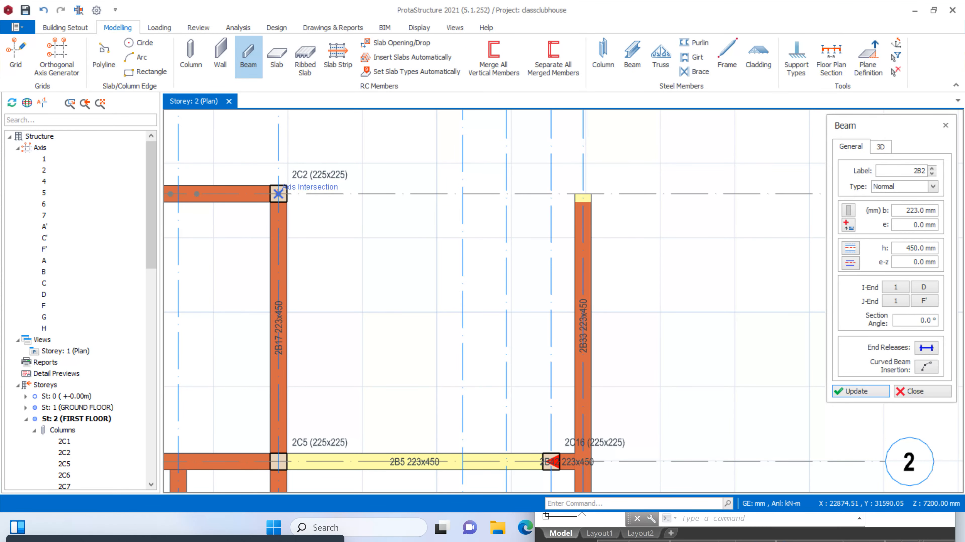
pyautogui.click(582, 194)
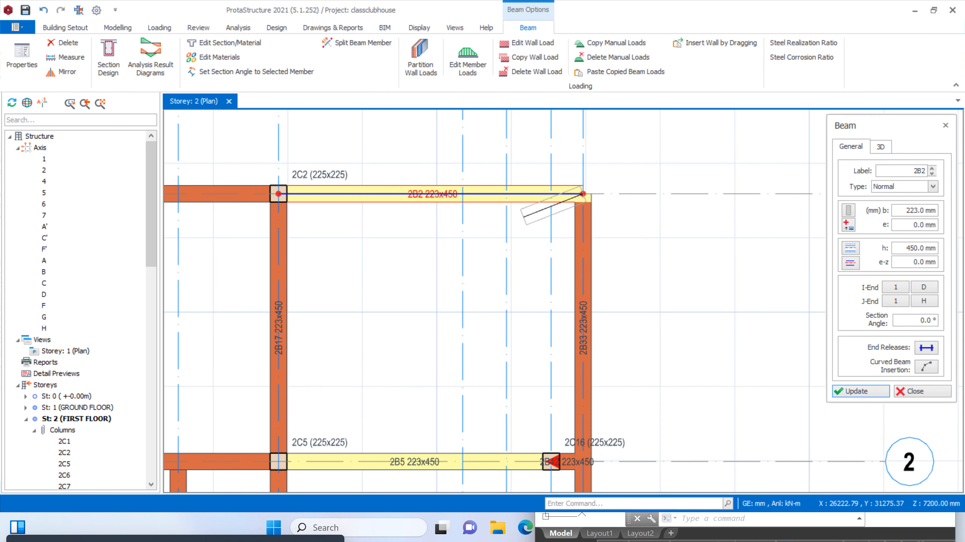
pyautogui.scroll(3, 583, 194)
pyautogui.scroll(-6, 607, 182)
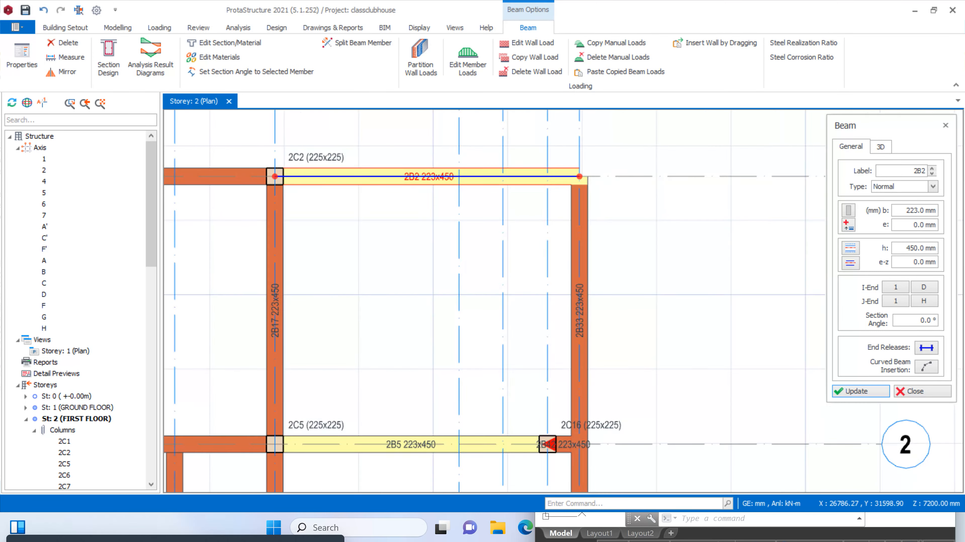
# Reuse the properties of the 225x225 mm column at axes 1 and D to place columns at H/1 and H/6, and finish placing columns
pyautogui.scroll(3, 456, 163)
pyautogui.rightClick(434, 191)
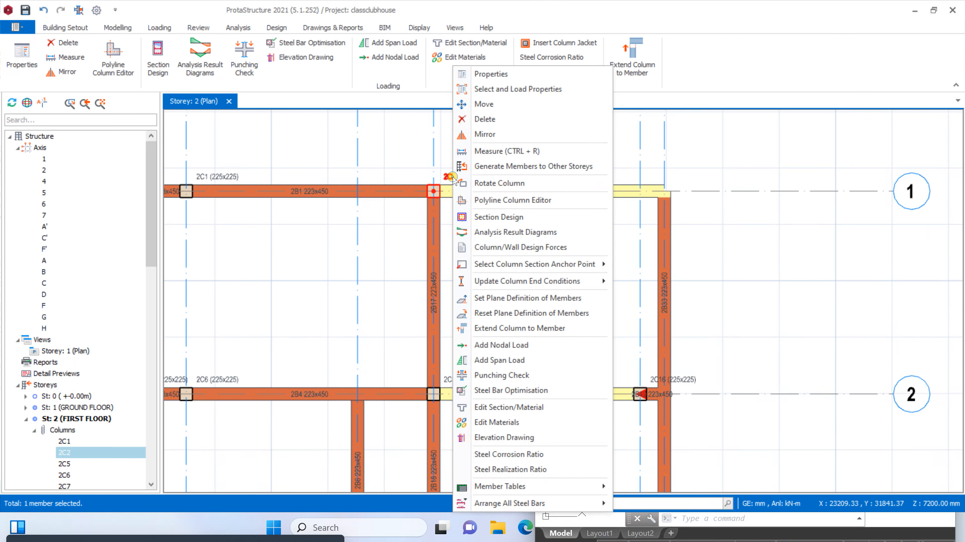
pyautogui.click(490, 74)
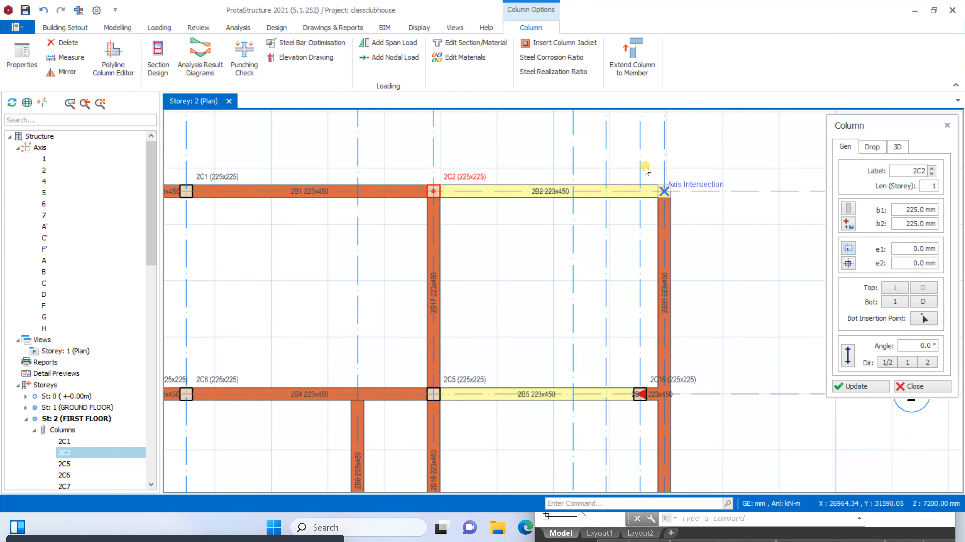
pyautogui.scroll(-4, 646, 169)
pyautogui.scroll(4, 647, 362)
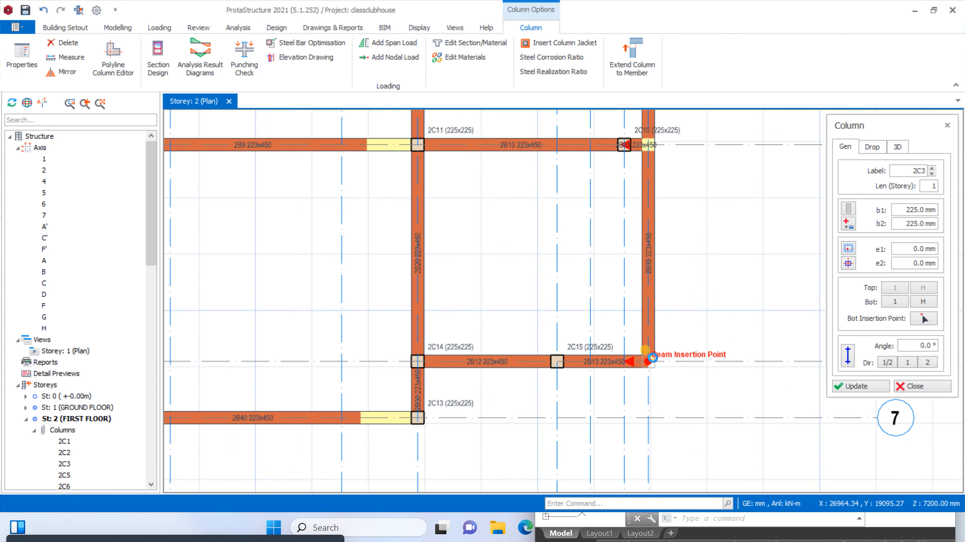
pyautogui.click(652, 358)
pyautogui.scroll(-4, 656, 341)
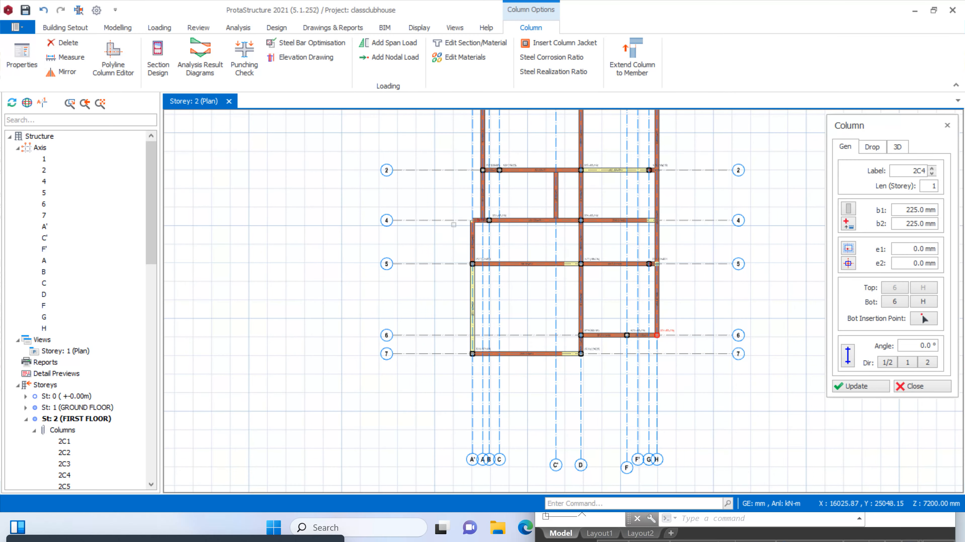
pyautogui.scroll(3, 453, 224)
pyautogui.scroll(-4, 430, 367)
pyautogui.scroll(3, 506, 203)
pyautogui.scroll(-3, 477, 235)
pyautogui.press('Escape')
# Open the wall load editor for the first-floor beam on axis H between axes 1 and 2
pyautogui.scroll(3, 486, 239)
pyautogui.scroll(-3, 494, 266)
pyautogui.scroll(2, 543, 287)
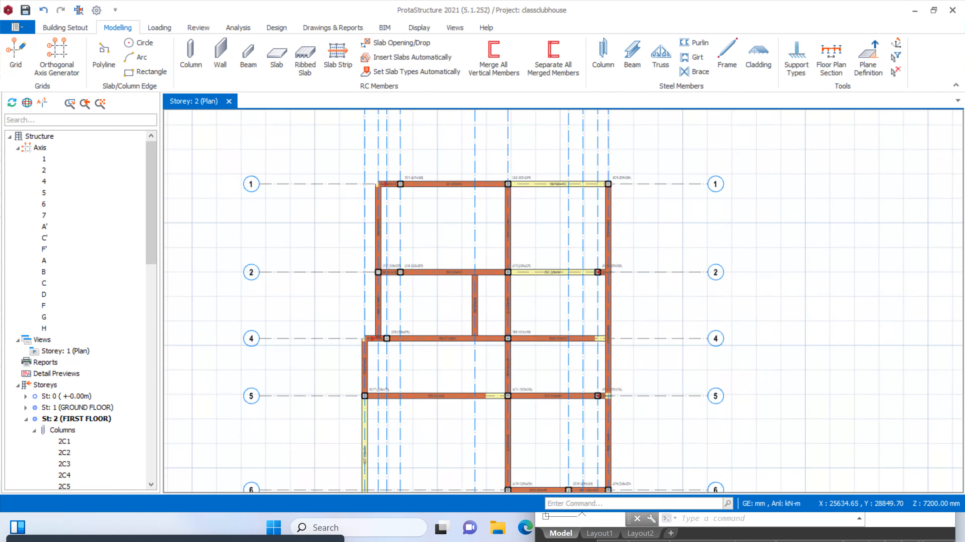
pyautogui.scroll(2, 579, 246)
pyautogui.rightClick(608, 224)
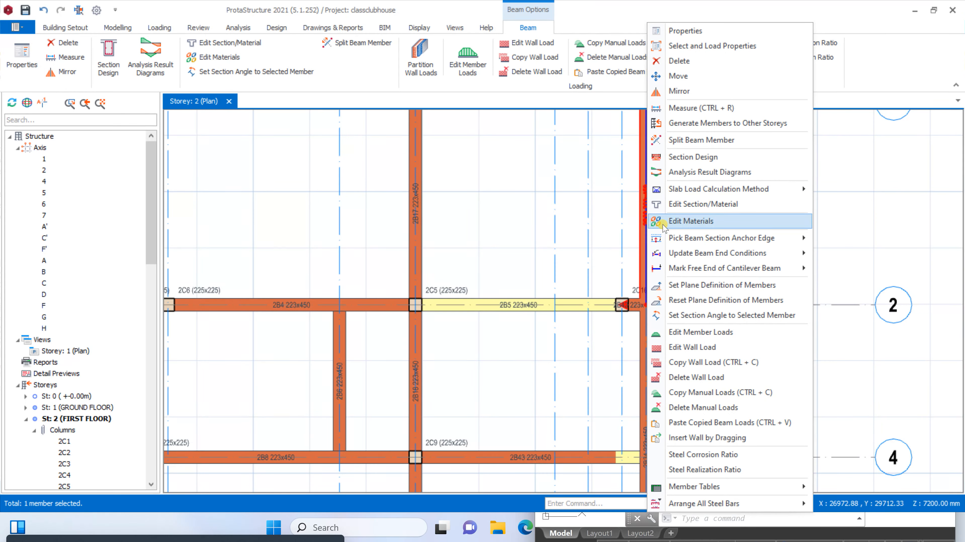
pyautogui.click(661, 347)
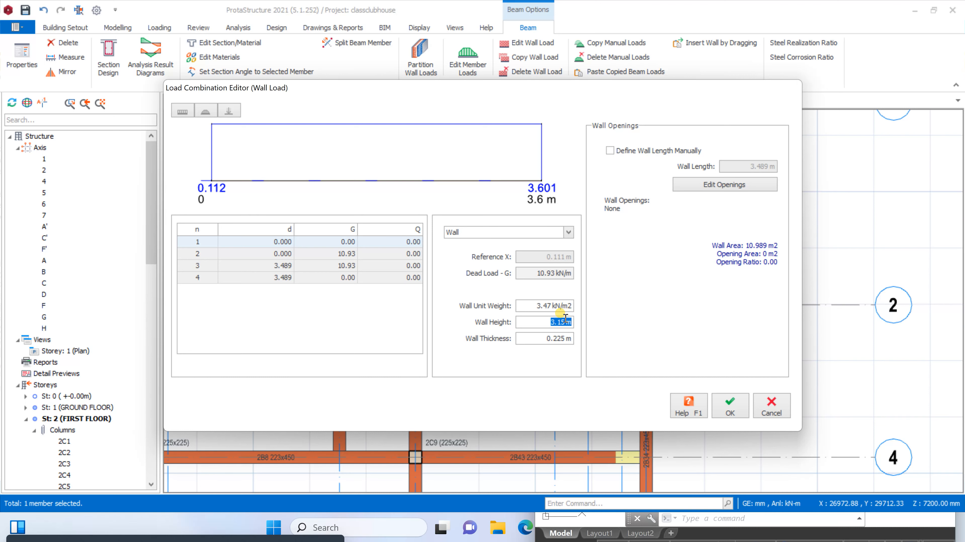
# Switch to Calculator, work out half of the 3150 mm wall height, and close it
pyautogui.click(414, 527)
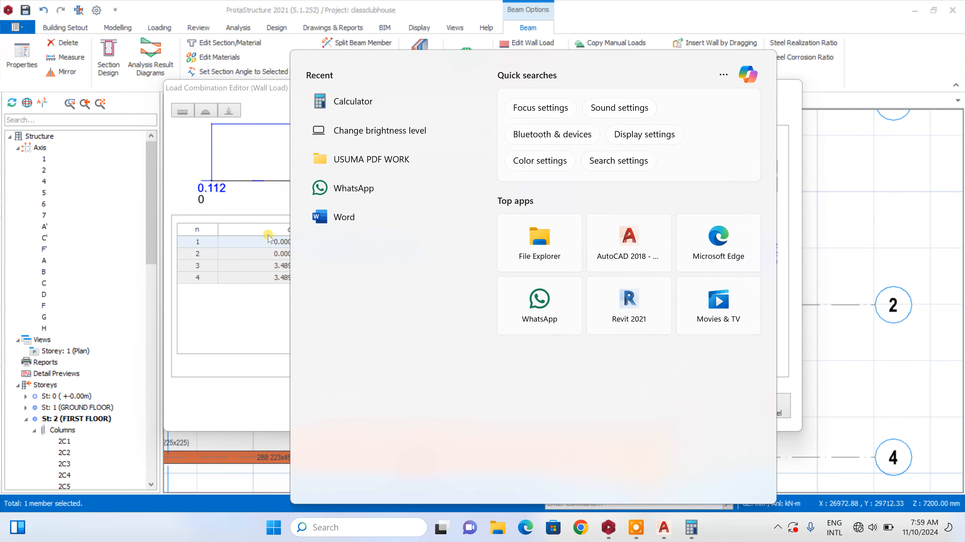
pyautogui.click(343, 99)
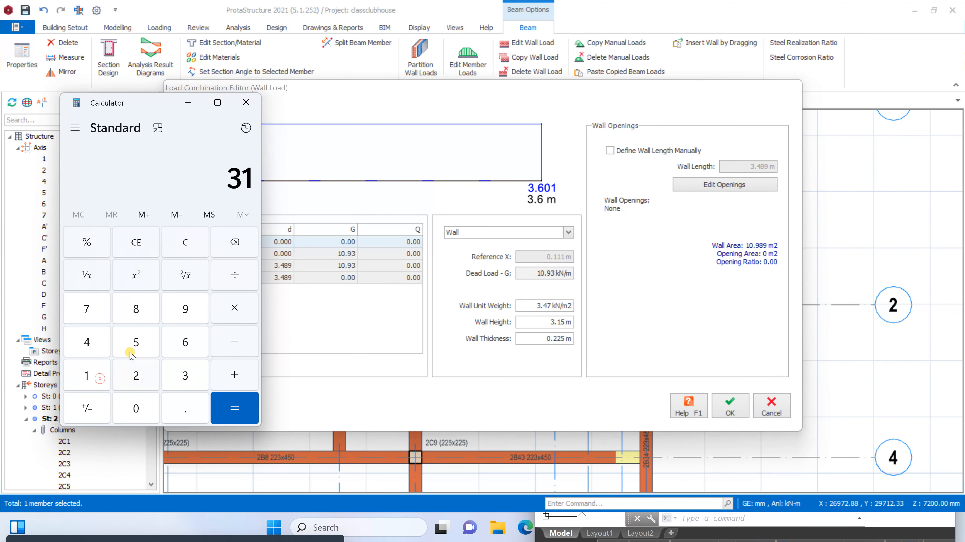
pyautogui.click(129, 342)
pyautogui.click(137, 410)
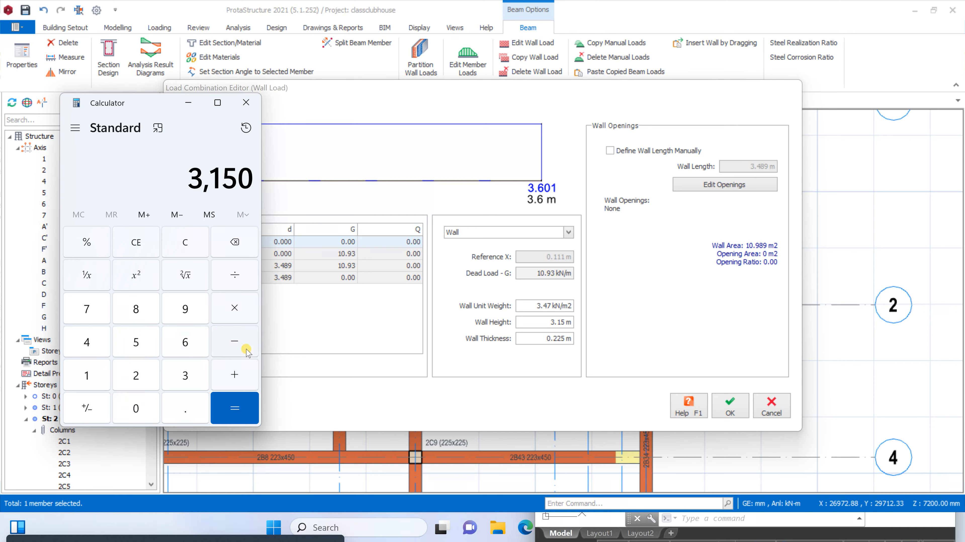
pyautogui.click(132, 381)
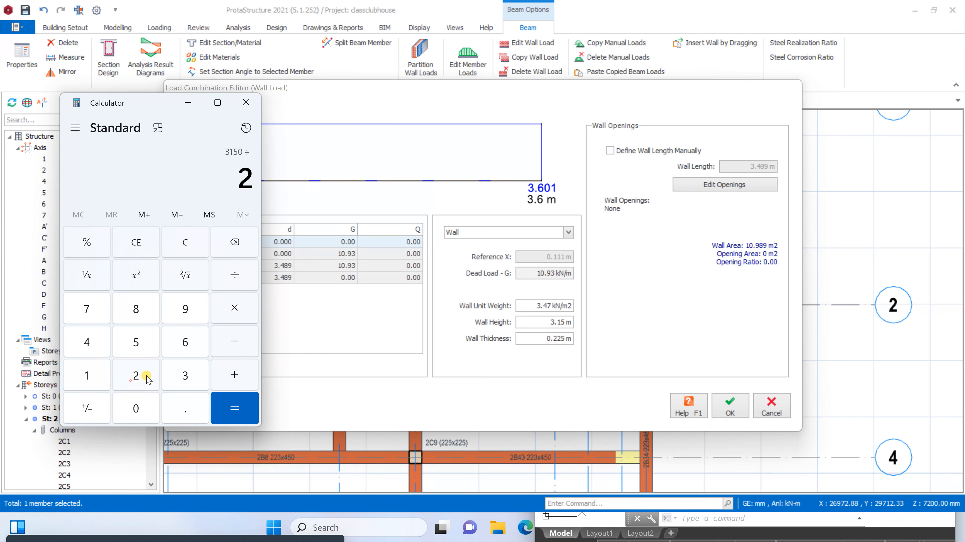
pyautogui.click(222, 403)
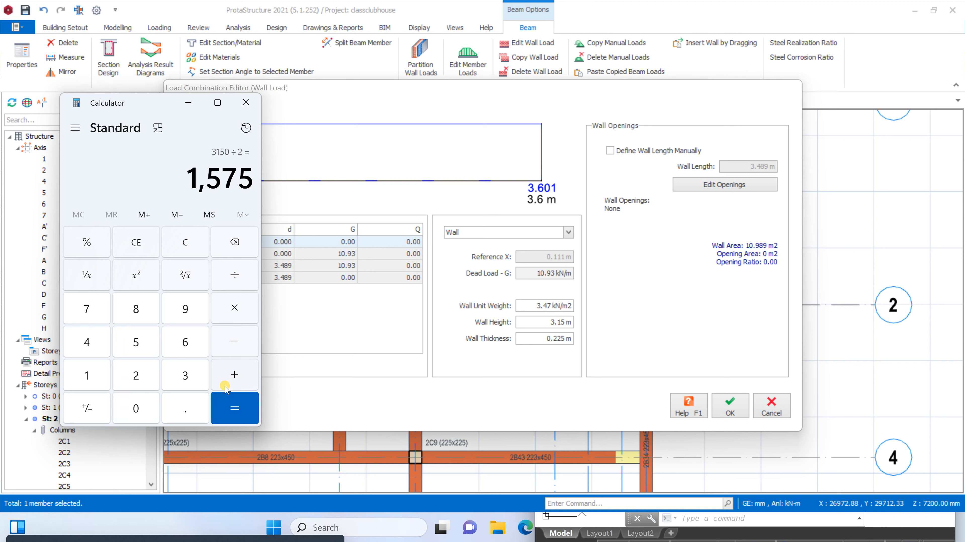
pyautogui.click(252, 106)
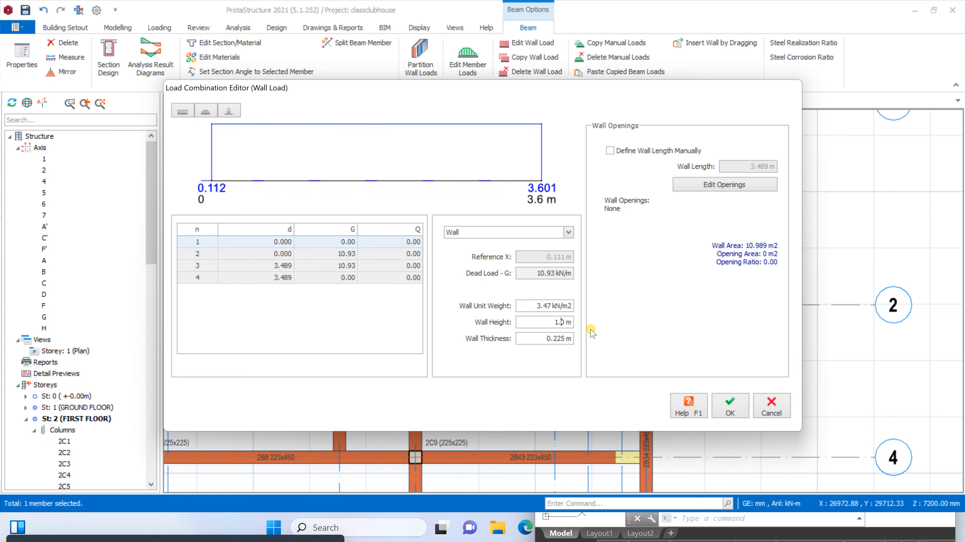
# Set the wall height to 1.5 m for the beam on axis H between axes 1 and 2, and copy its wall load
pyautogui.click(744, 417)
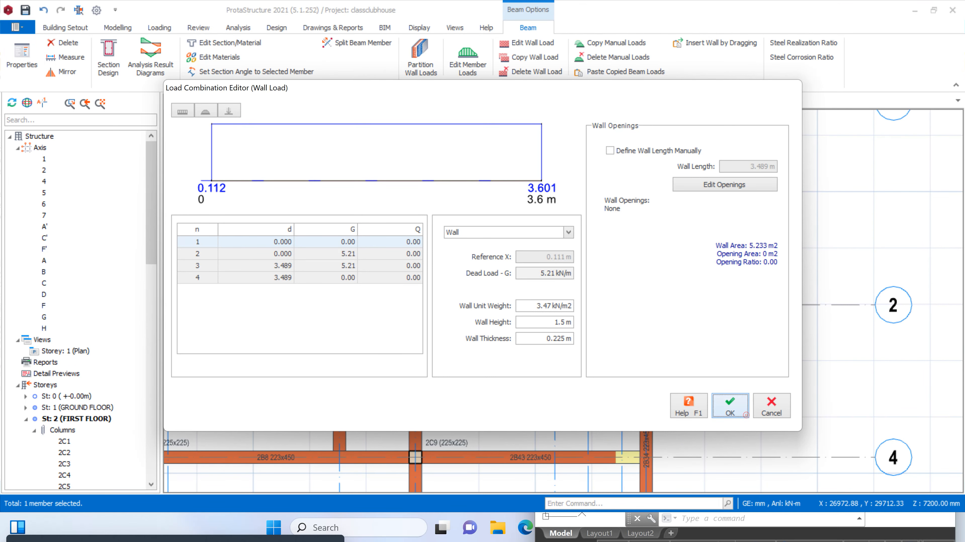
pyautogui.scroll(-2, 608, 214)
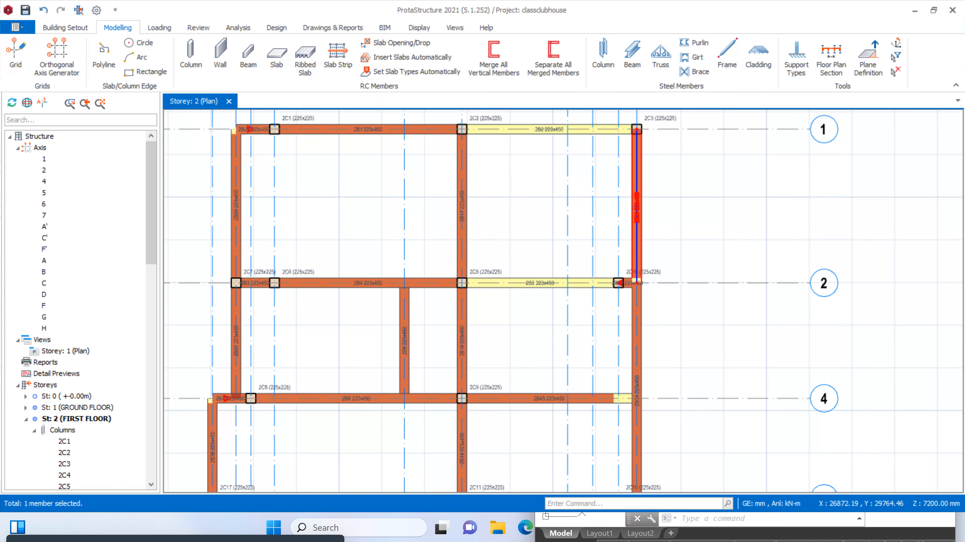
pyautogui.rightClick(635, 206)
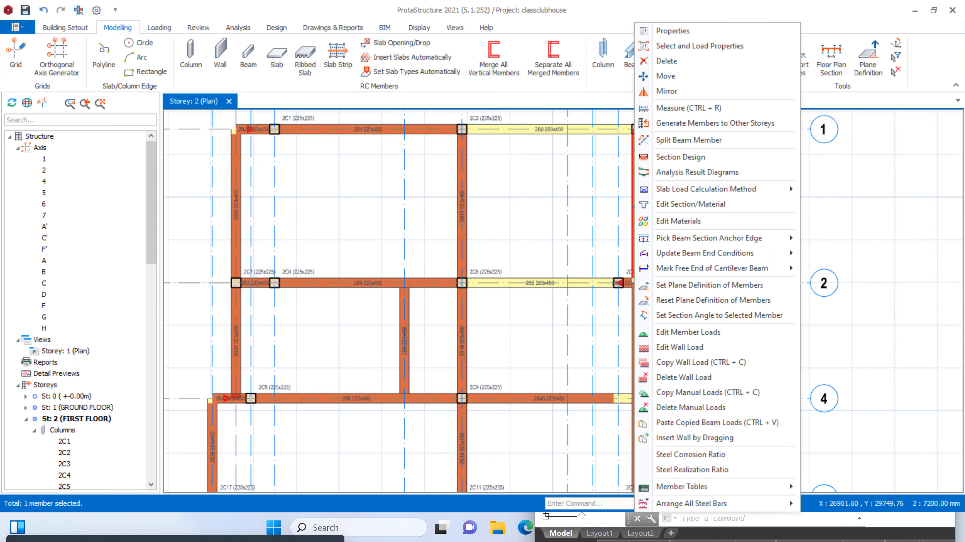
pyautogui.click(669, 364)
# Paste the copied wall load onto all first-floor beams, replacing their existing wall loads, and clear the selection
pyautogui.scroll(2, 628, 201)
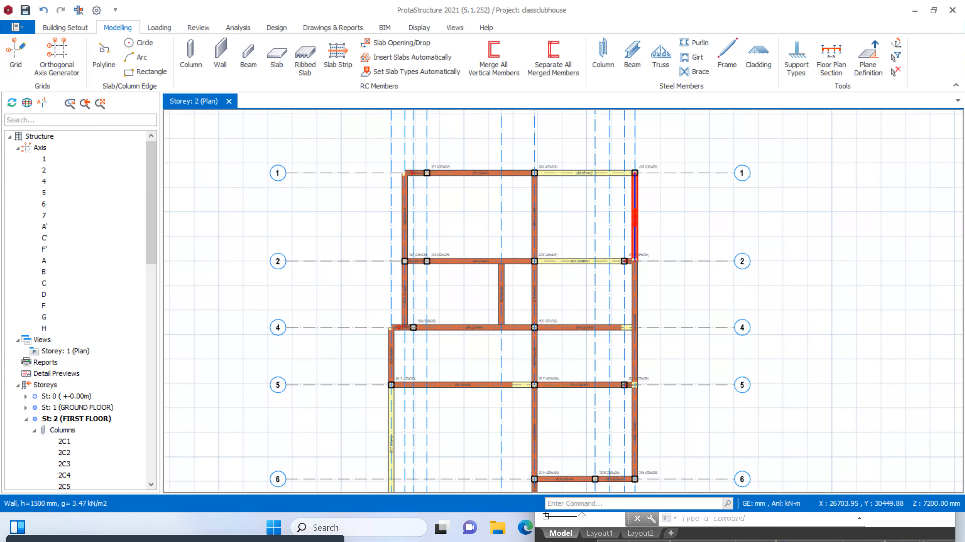
pyautogui.scroll(-2, 631, 180)
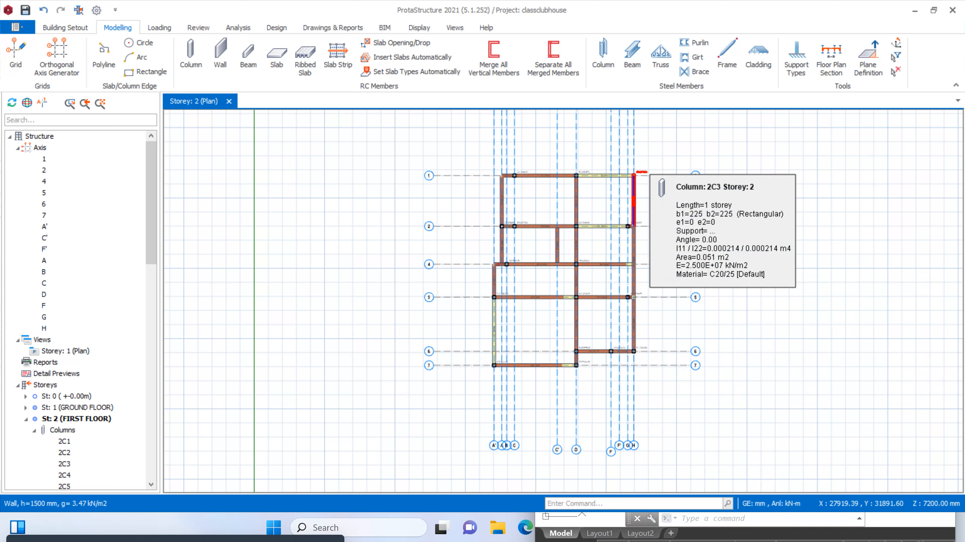
pyautogui.moveTo(658, 158); pyautogui.dragTo(420, 414)
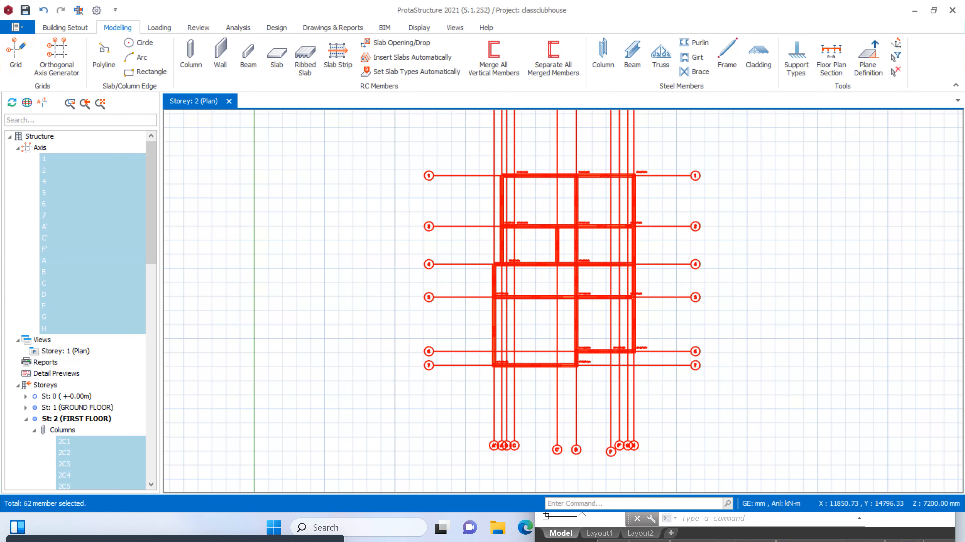
pyautogui.hotkey('ctrl', 'v')
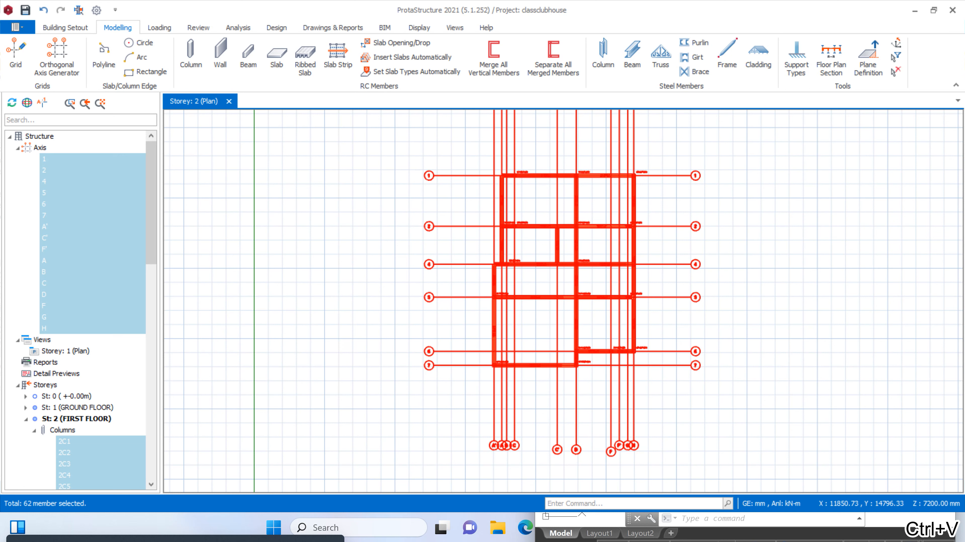
pyautogui.rightClick(522, 332)
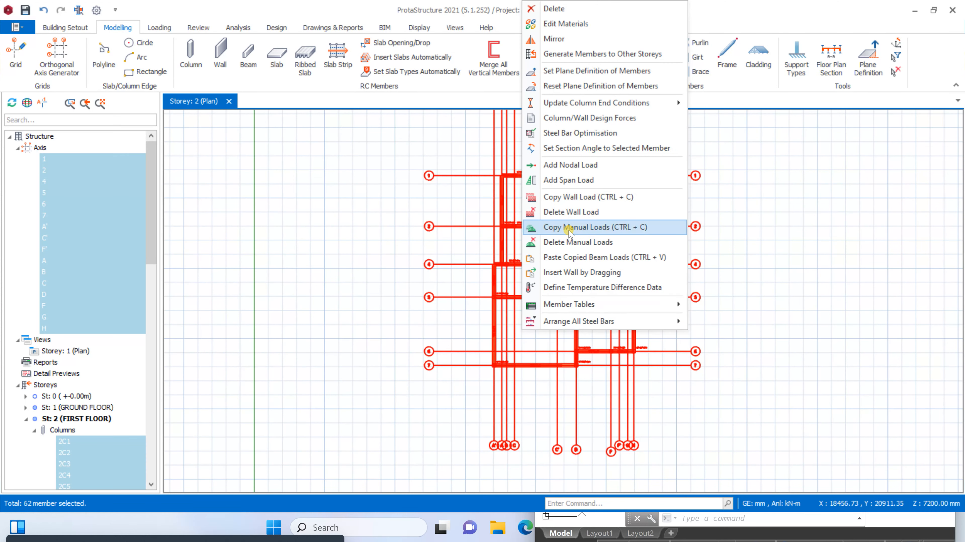
pyautogui.click(576, 259)
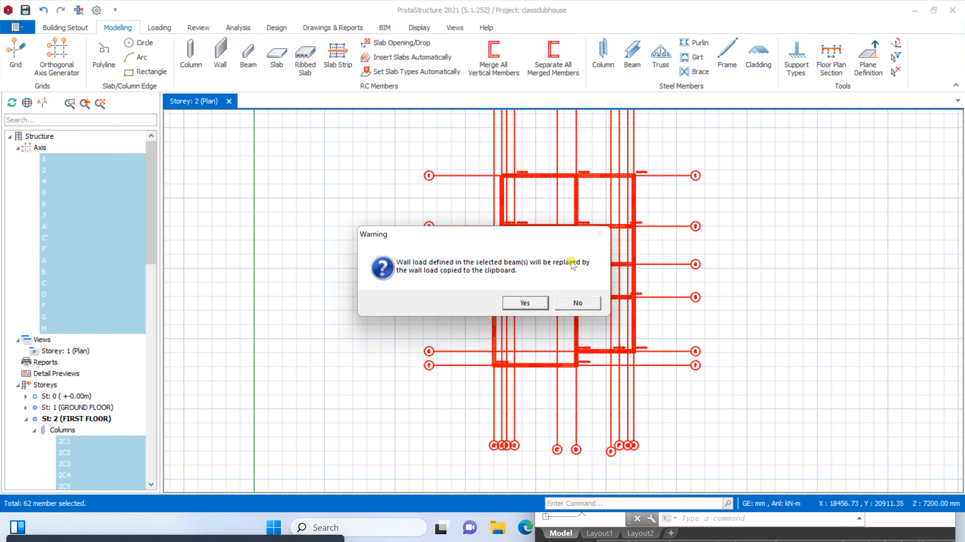
pyautogui.click(527, 304)
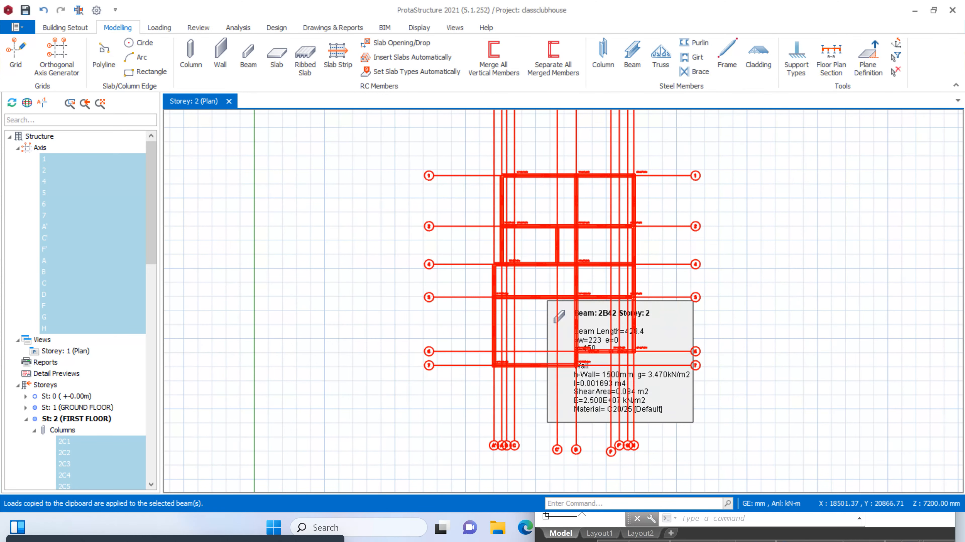
pyautogui.scroll(2, 555, 282)
pyautogui.press('Escape')
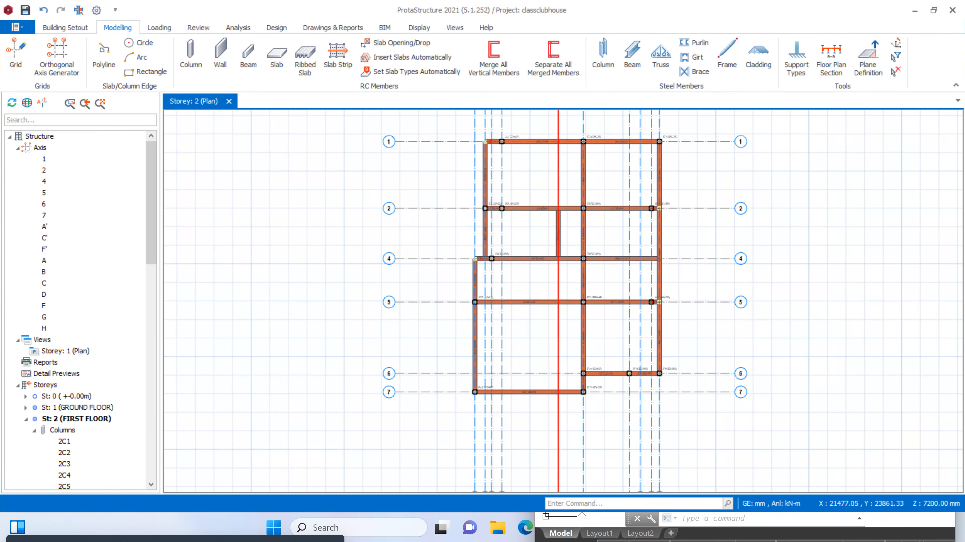
# Make St: 1 (GROUND FLOOR) the current storey
pyautogui.scroll(3, 585, 253)
pyautogui.scroll(-6, 528, 252)
pyautogui.scroll(2, 498, 287)
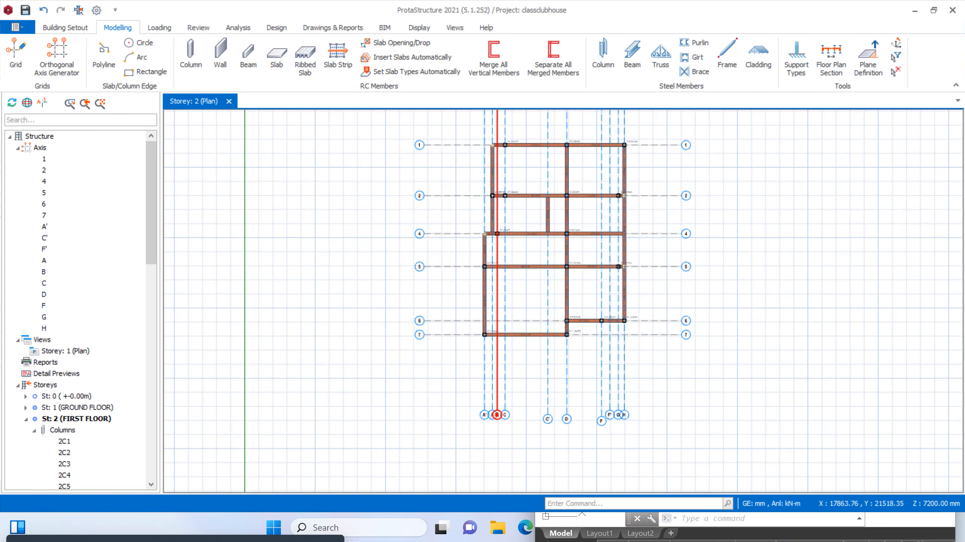
pyautogui.moveTo(151, 226); pyautogui.dragTo(146, 273)
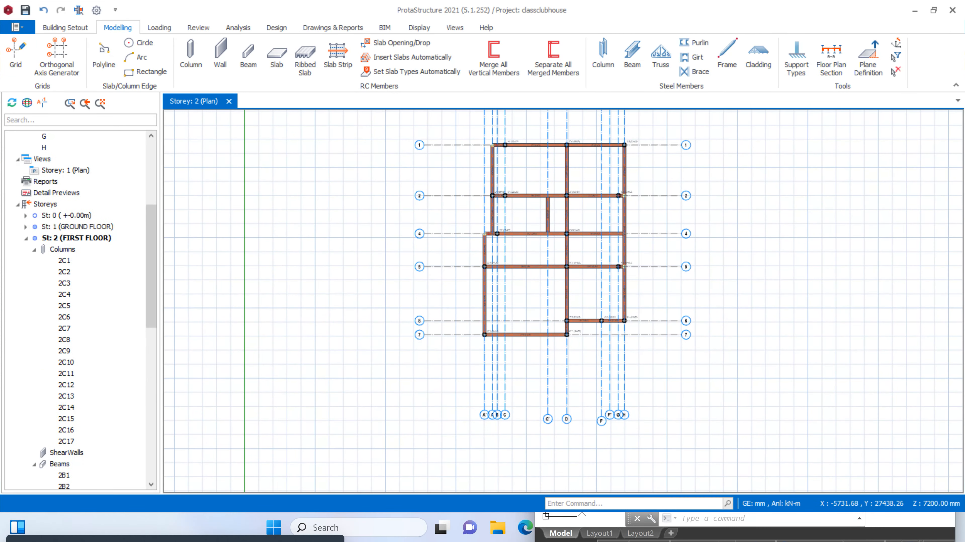
pyautogui.doubleClick(92, 228)
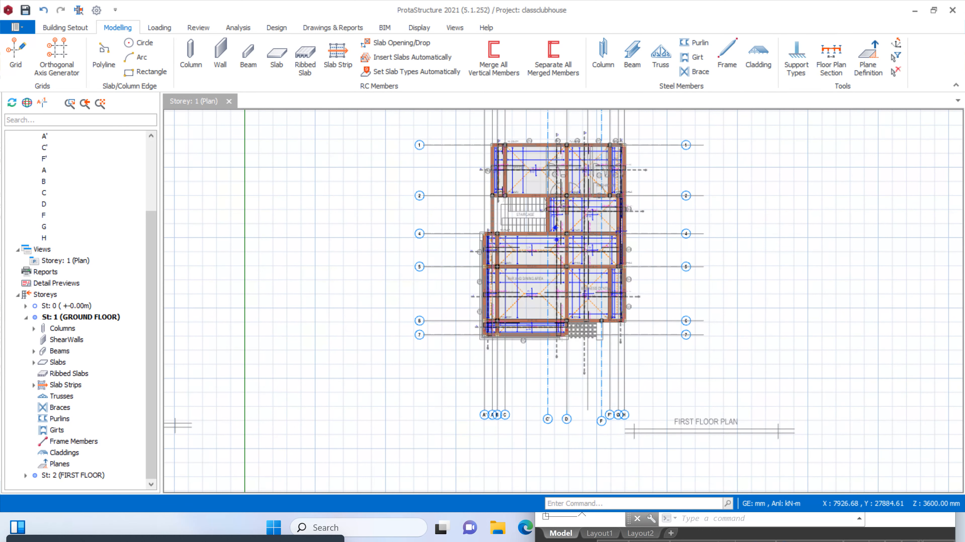
# Create a 3D physical model view tiled vertically beside the plan, inspect the structure and its walls, and close the 3D view
pyautogui.click(454, 28)
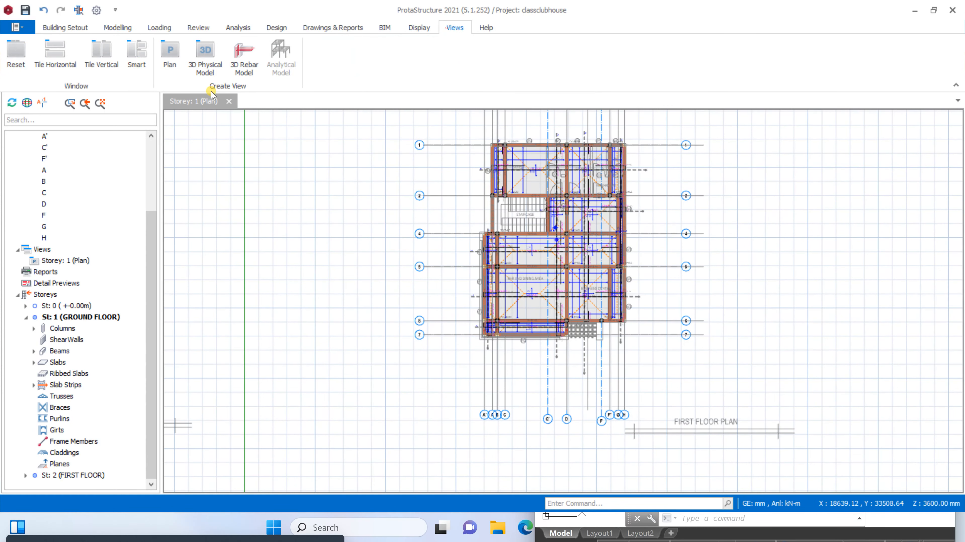
pyautogui.click(194, 62)
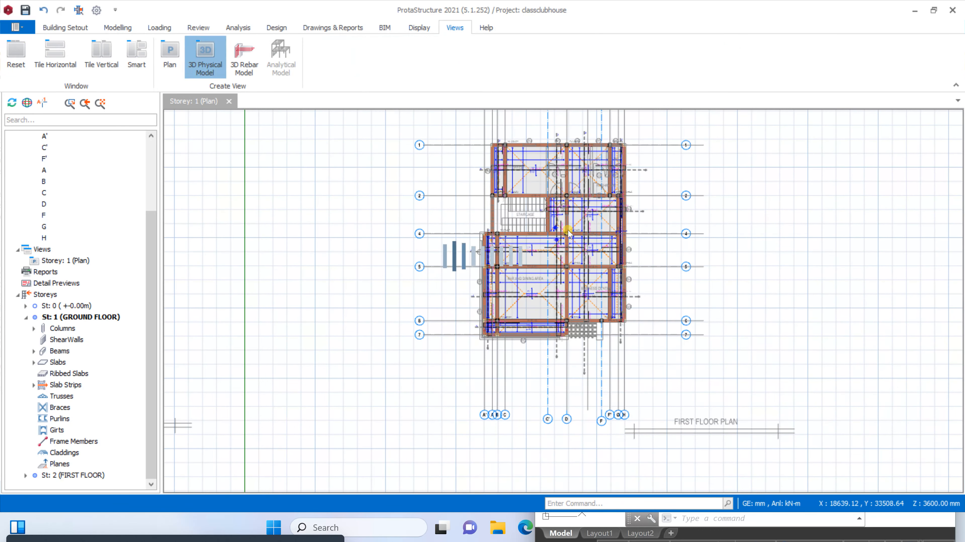
pyautogui.click(101, 53)
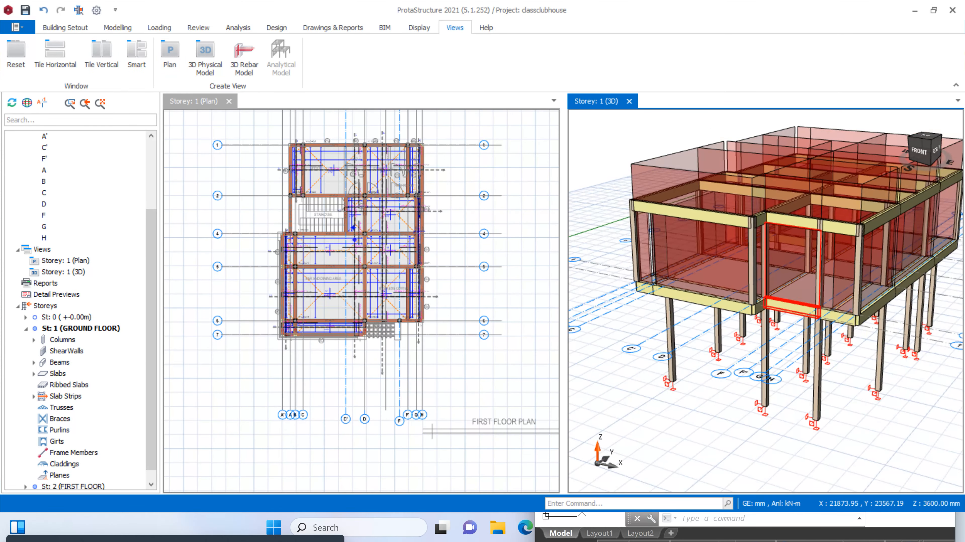
pyautogui.moveTo(918, 406)
pyautogui.mouseDown(button='middle')
pyautogui.moveTo(898, 390)
pyautogui.moveTo(843, 405)
pyautogui.moveTo(832, 394)
pyautogui.moveTo(816, 407)
pyautogui.moveTo(910, 396)
pyautogui.moveTo(790, 386)
pyautogui.moveTo(699, 406)
pyautogui.moveTo(749, 409)
pyautogui.moveTo(760, 399)
pyautogui.mouseUp(button='middle')
pyautogui.scroll(-3, 405, 200)
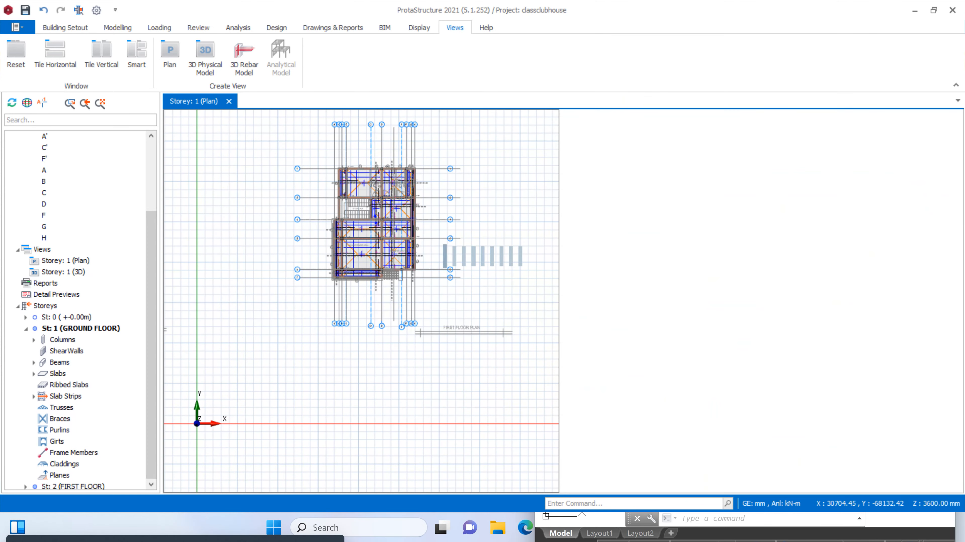
pyautogui.scroll(5, 622, 220)
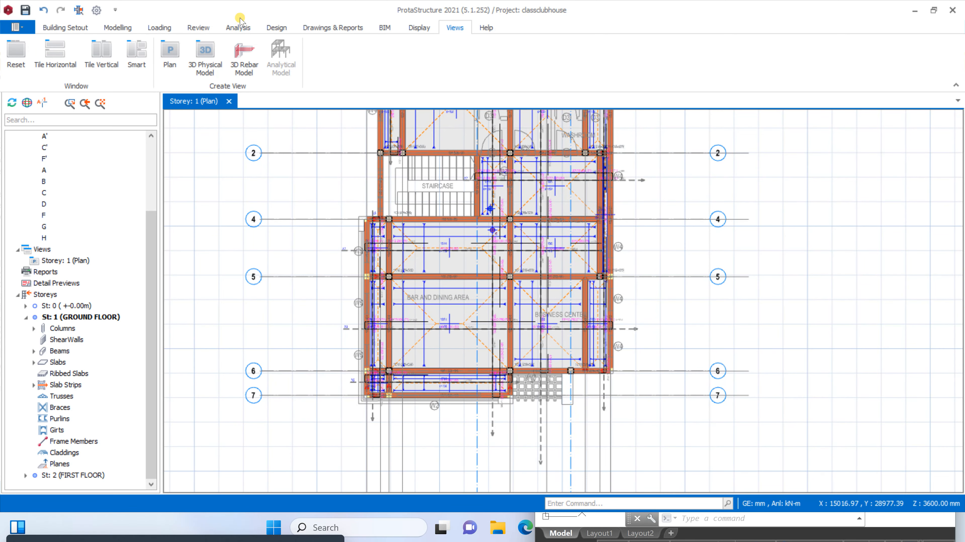
# Run the Building Model Check with all checks enabled for all storeys, and close the check
pyautogui.click(238, 27)
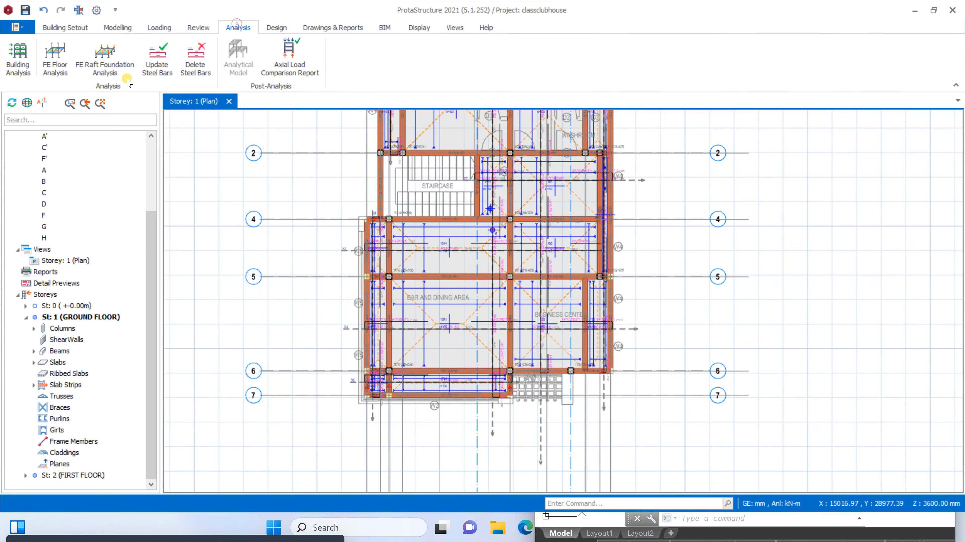
pyautogui.click(17, 65)
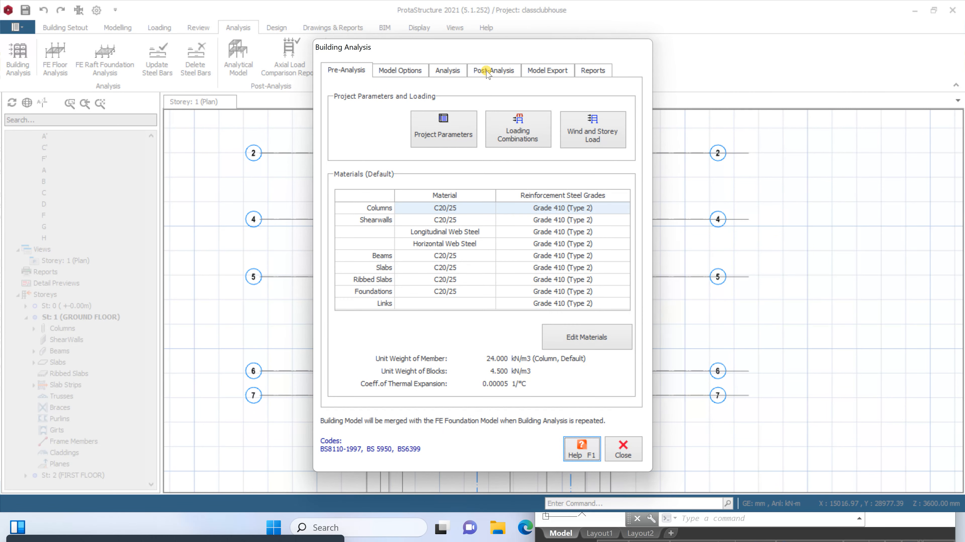
pyautogui.click(459, 72)
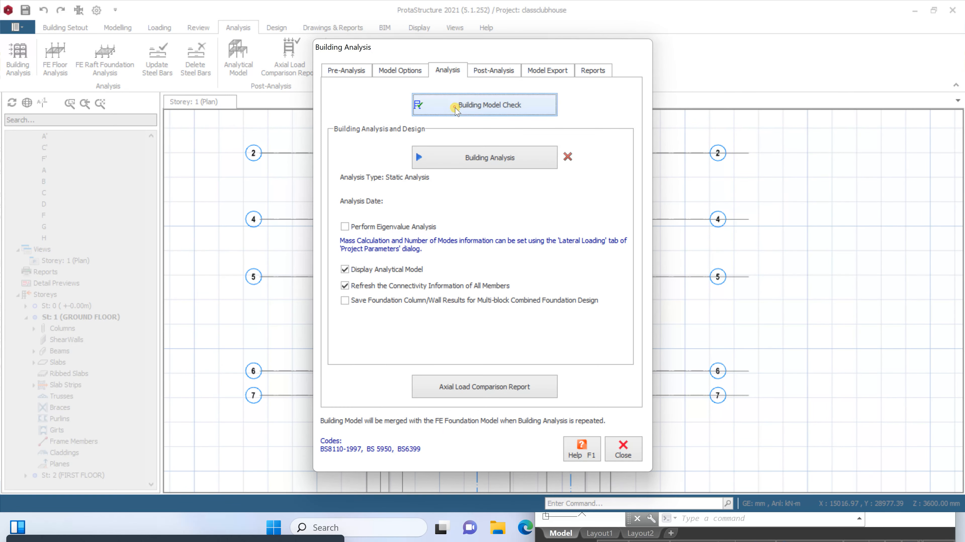
pyautogui.click(454, 101)
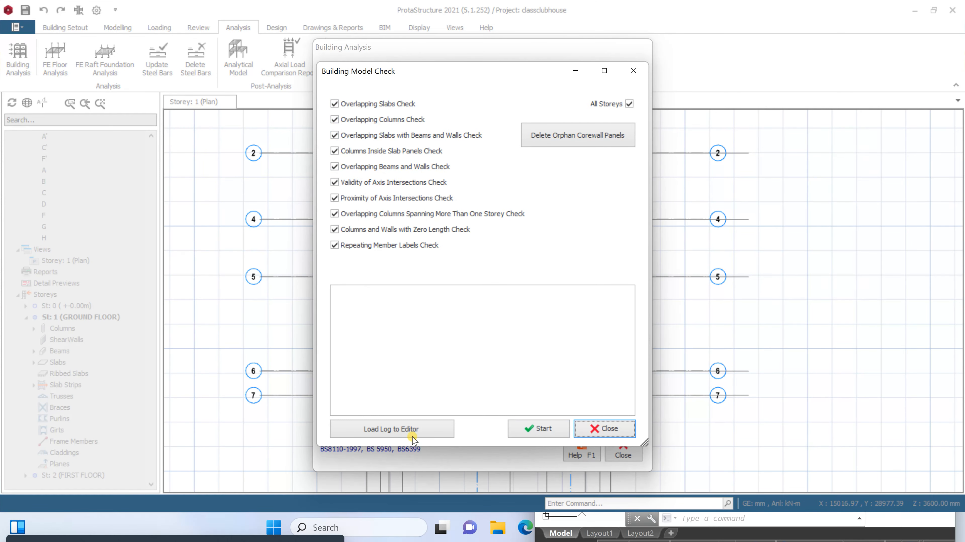
pyautogui.click(531, 428)
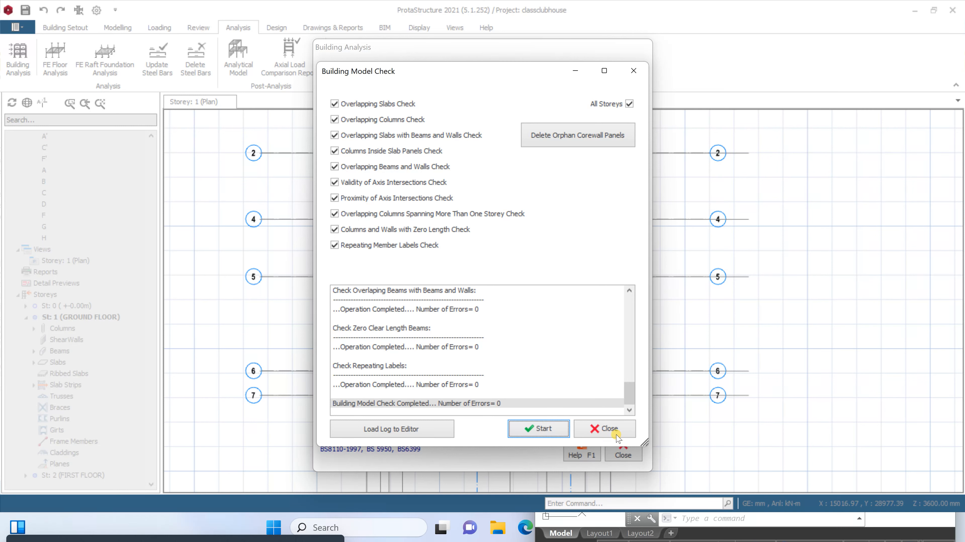
pyautogui.click(598, 425)
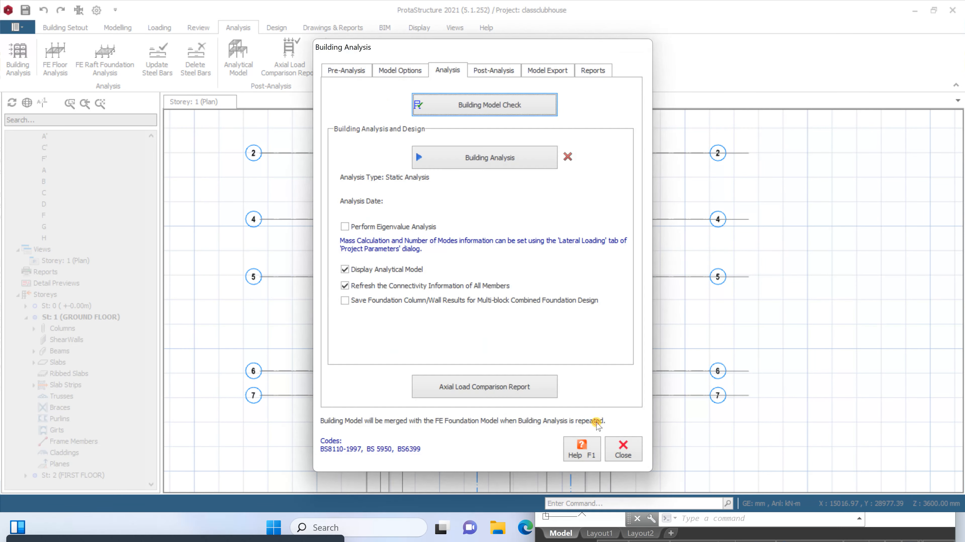
# Run the building analysis with column/wall and beam reinforcement design and bar re-selection enabled for both, and acknowledge the axial load comparison warnings
pyautogui.click(494, 157)
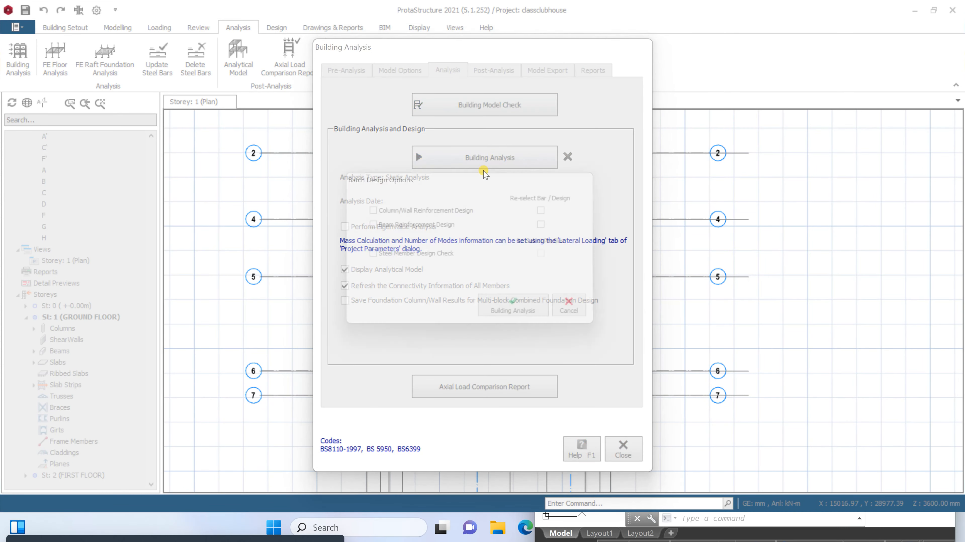
pyautogui.click(410, 229)
pyautogui.click(561, 213)
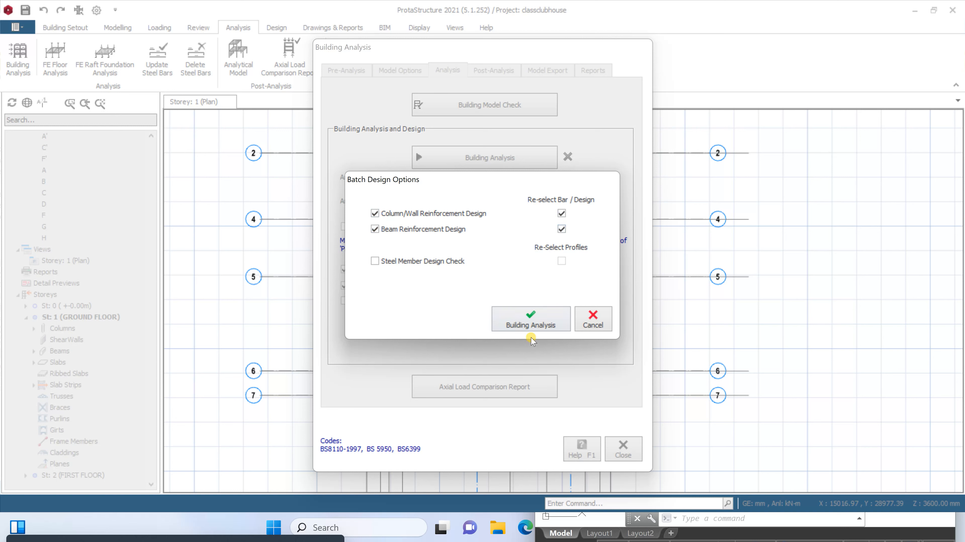
pyautogui.click(531, 321)
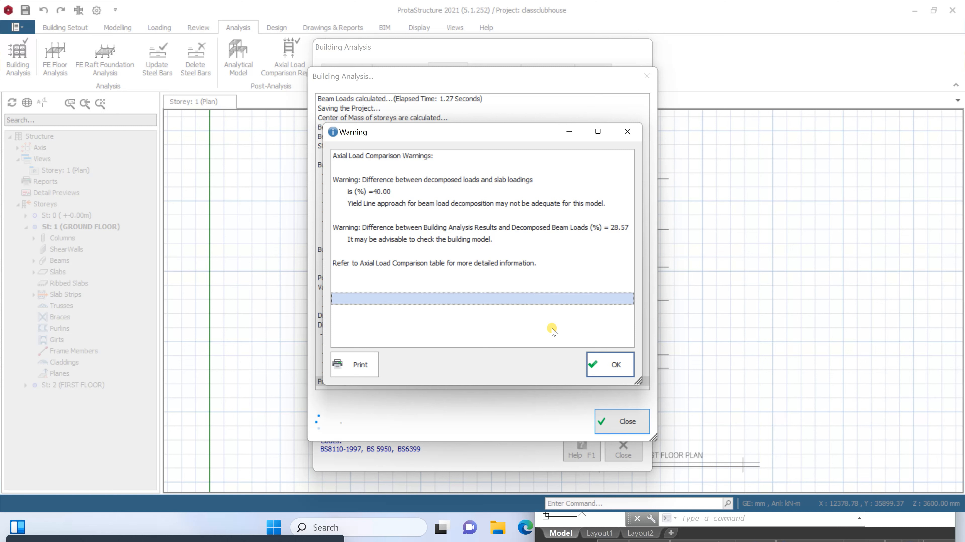
pyautogui.click(594, 364)
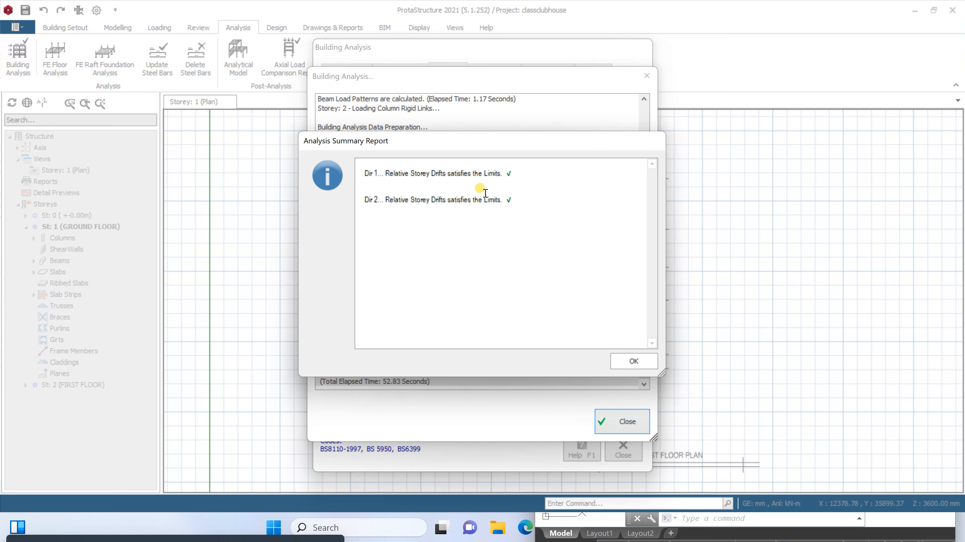
# Acknowledge the analysis summary report, minimise the AutoCAD drawing window, and close the building analysis dialogs
pyautogui.click(633, 362)
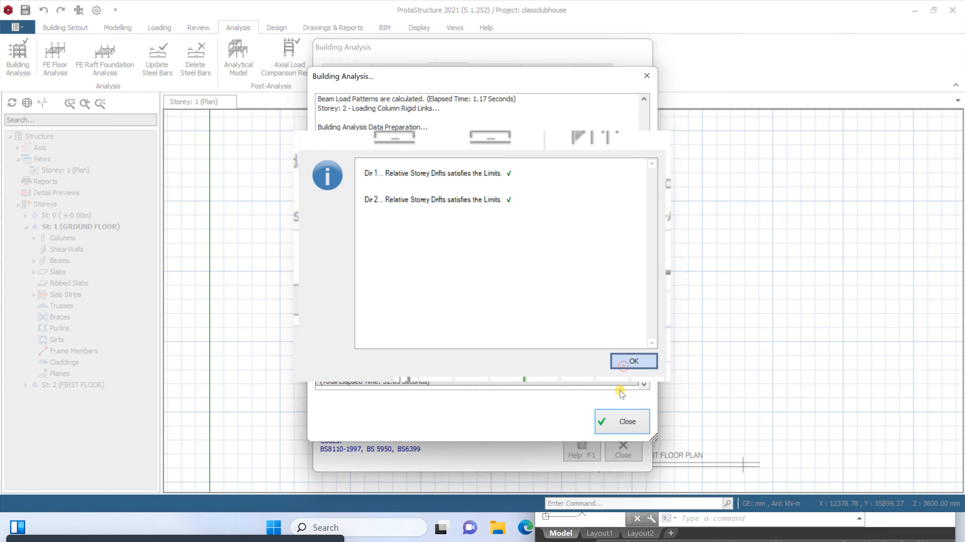
pyautogui.click(622, 421)
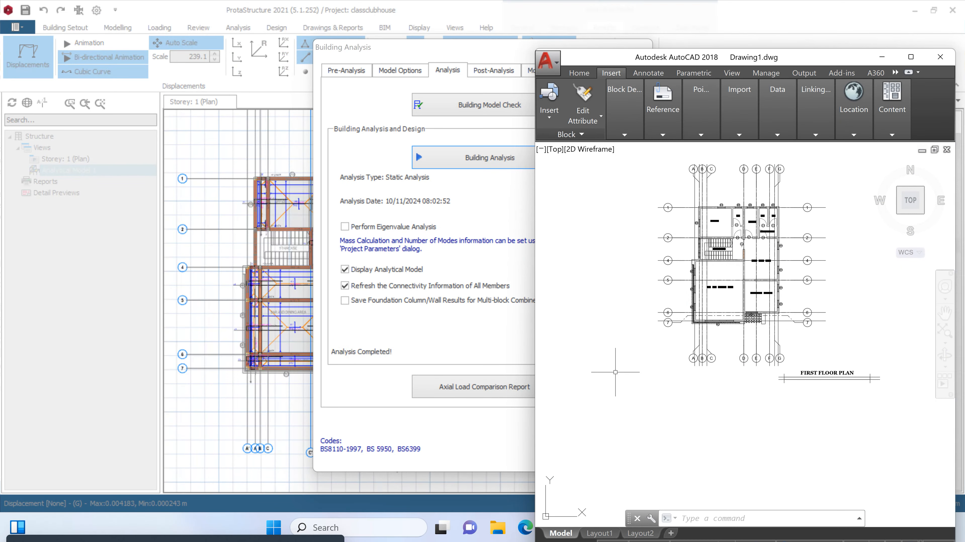
pyautogui.click(942, 61)
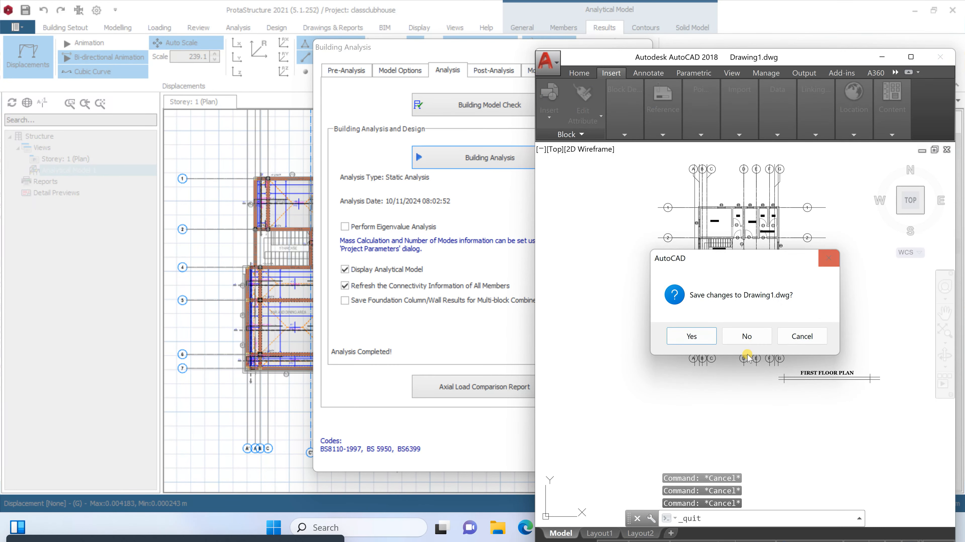
pyautogui.click(829, 257)
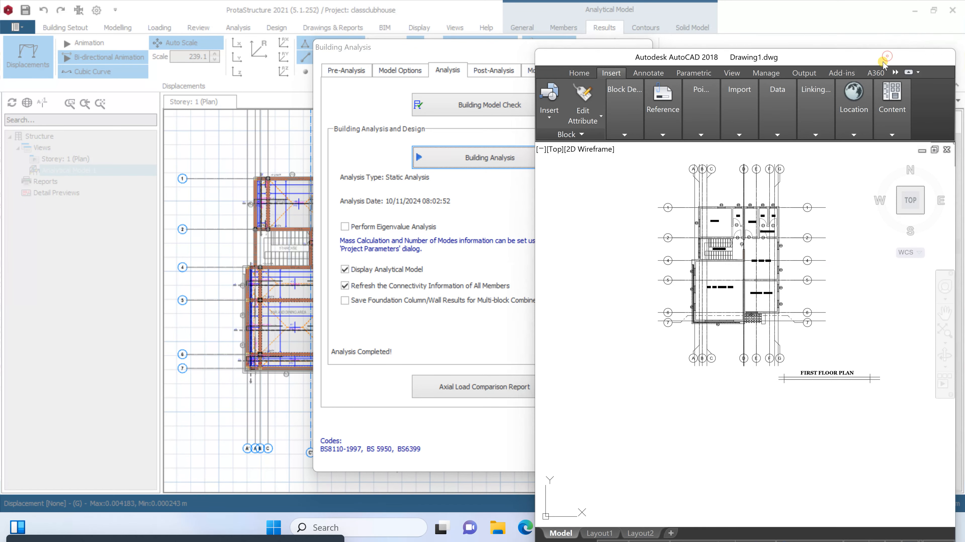
pyautogui.click(882, 57)
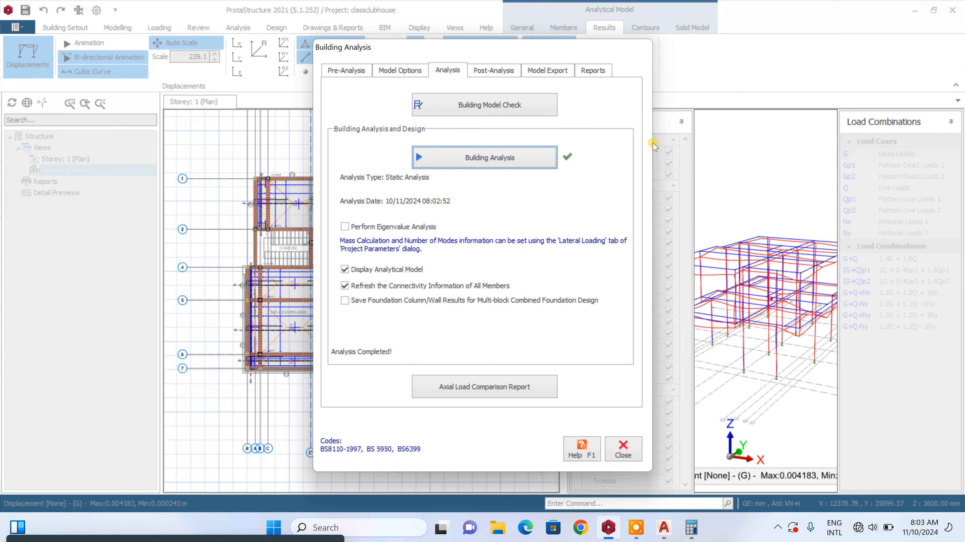
pyautogui.click(627, 455)
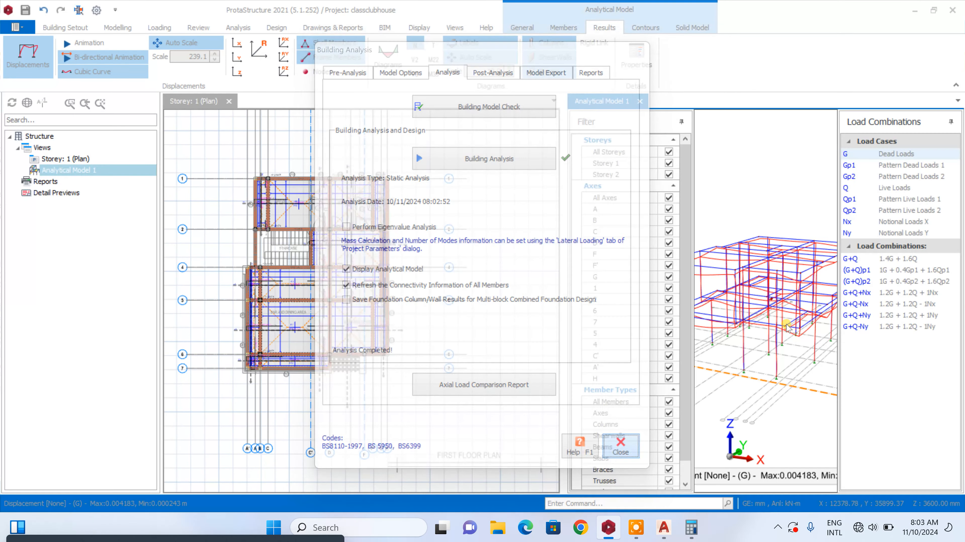
# Inspect the displaced shape of the analytical model under dead load from several angles, and close the analytical model view
pyautogui.scroll(2, 766, 263)
pyautogui.scroll(-4, 759, 289)
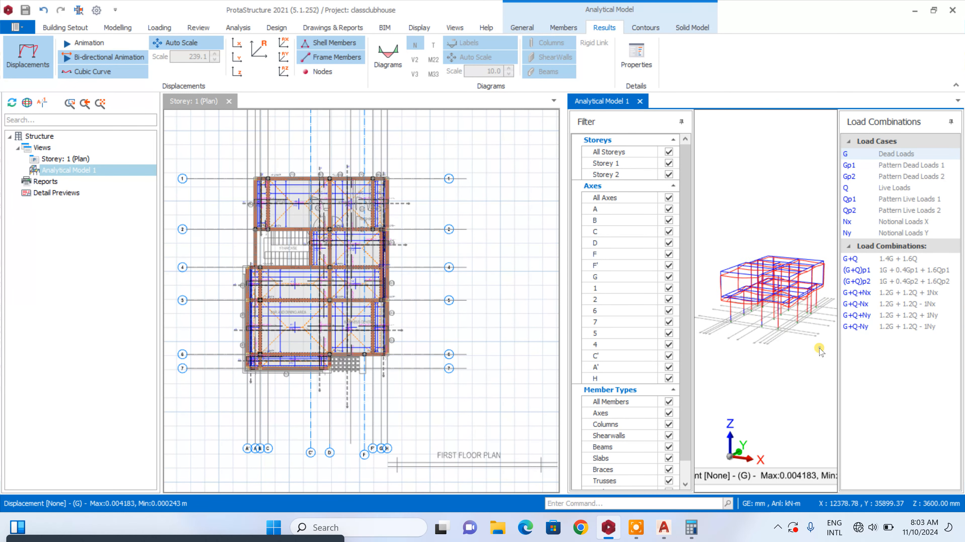
pyautogui.moveTo(819, 348); pyautogui.dragTo(794, 338, button='middle')
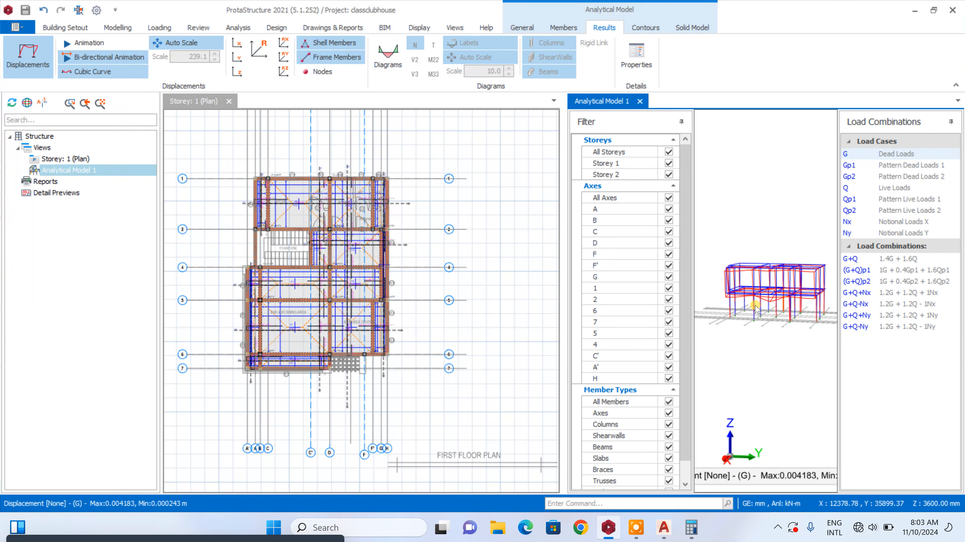
pyautogui.scroll(4, 782, 294)
pyautogui.scroll(-1, 781, 296)
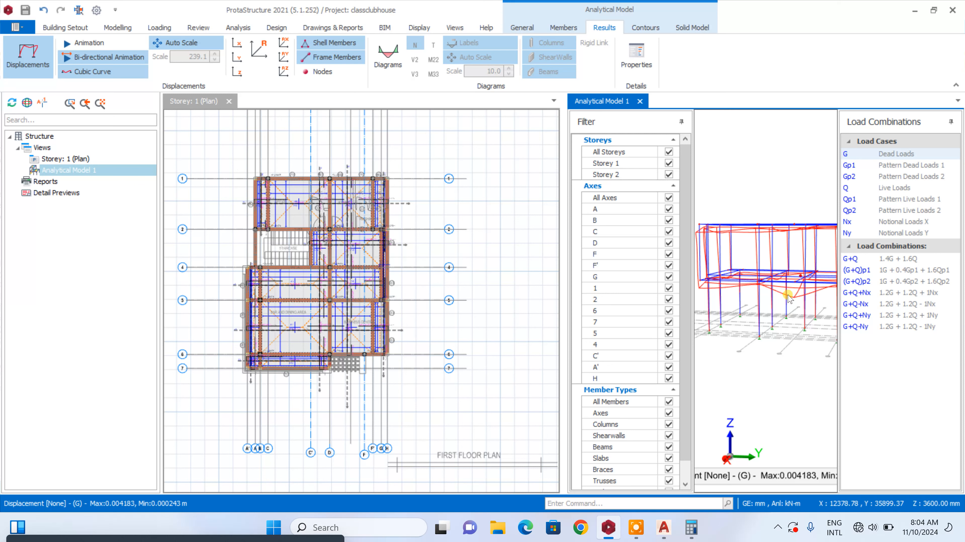
pyautogui.scroll(-2, 796, 310)
pyautogui.moveTo(776, 364); pyautogui.dragTo(820, 364, button='middle')
pyautogui.scroll(2, 789, 314)
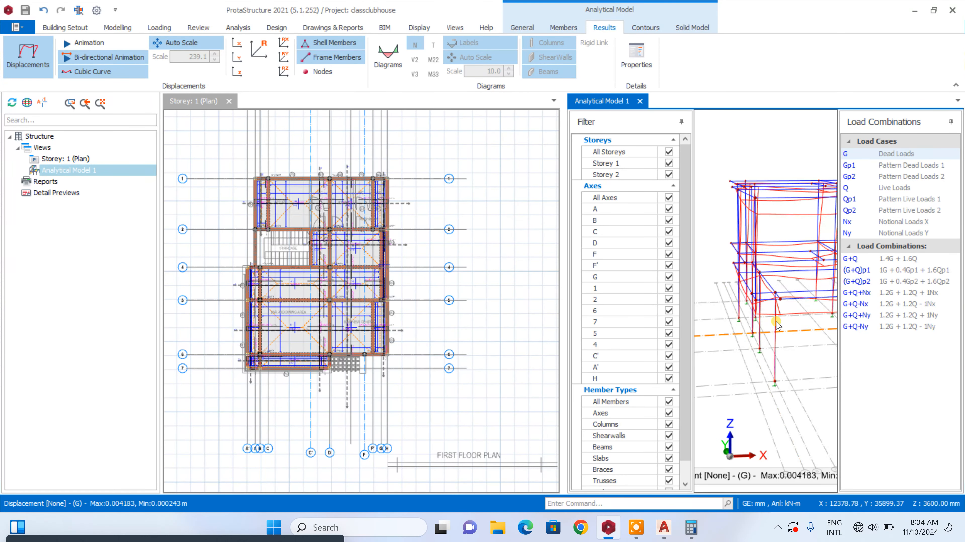
pyautogui.moveTo(776, 323); pyautogui.dragTo(753, 346, button='middle')
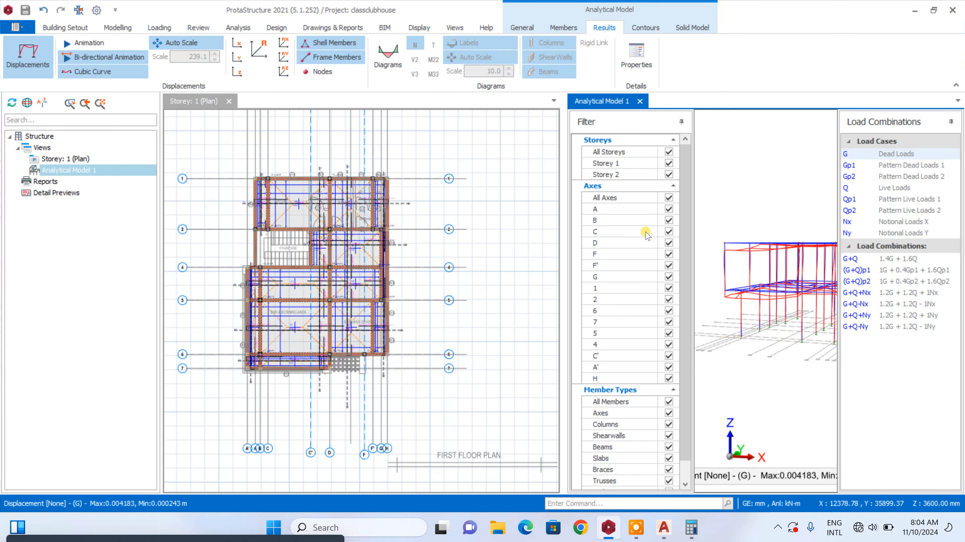
pyautogui.click(640, 102)
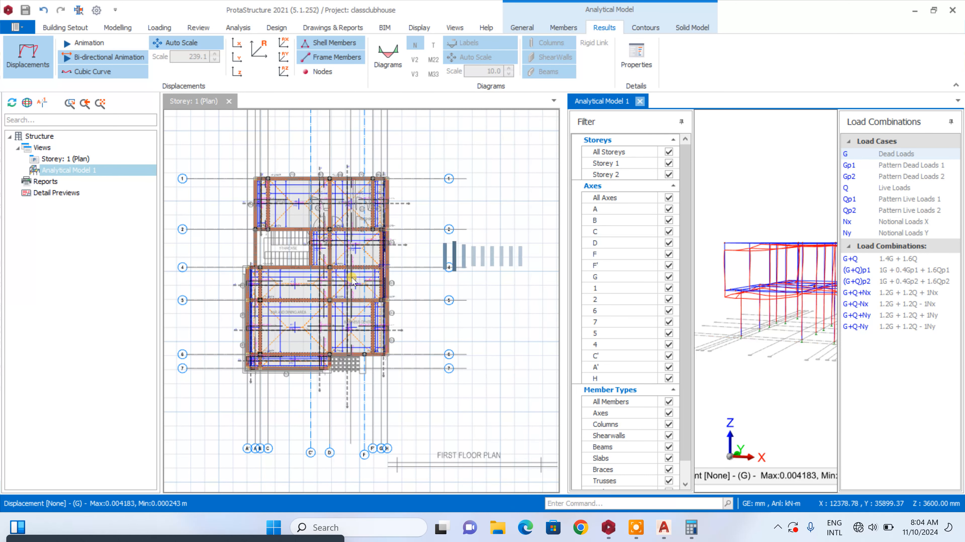
# Set the depth h of beam 1B15 on axis G to 600 mm, accepting that the building analysis results are invalidated
pyautogui.scroll(3, 367, 255)
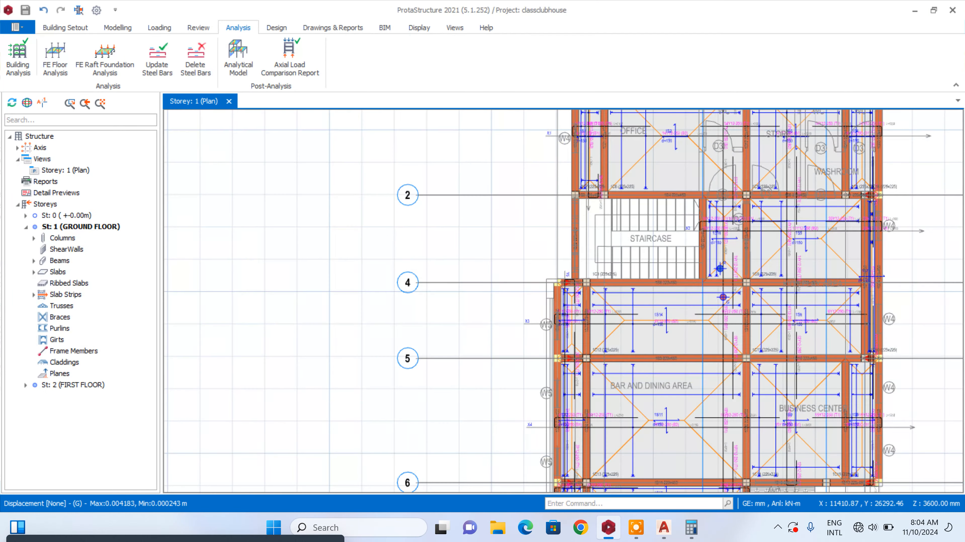
pyautogui.scroll(-2, 525, 252)
pyautogui.scroll(4, 723, 258)
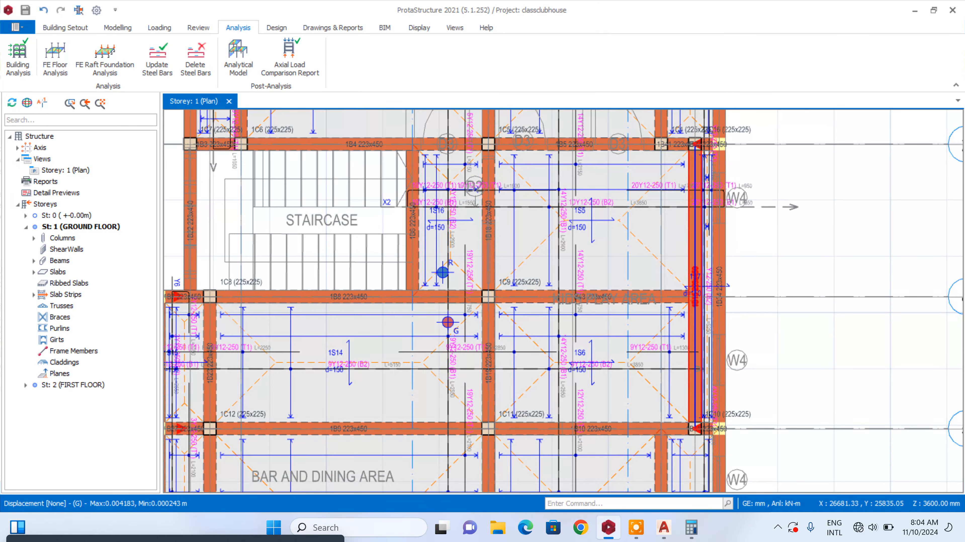
pyautogui.rightClick(697, 259)
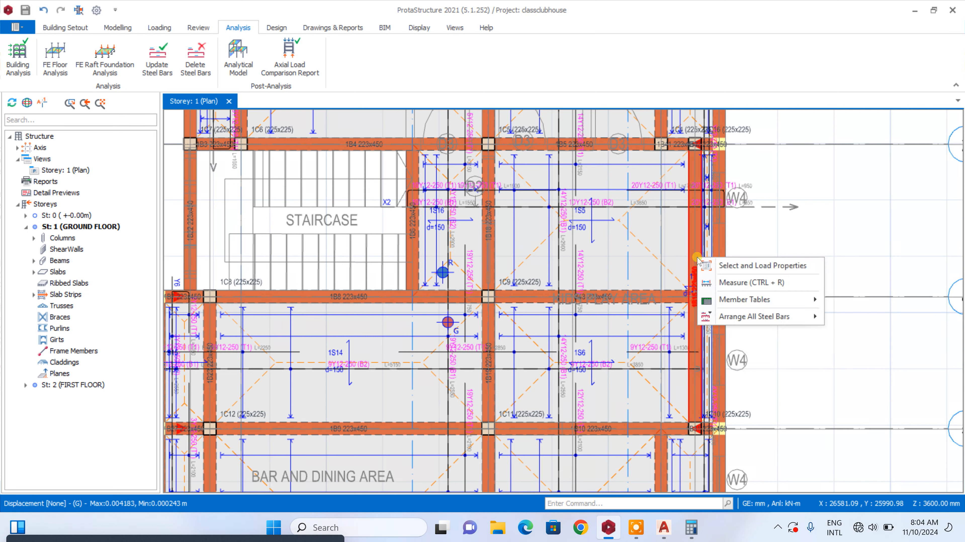
pyautogui.click(694, 255)
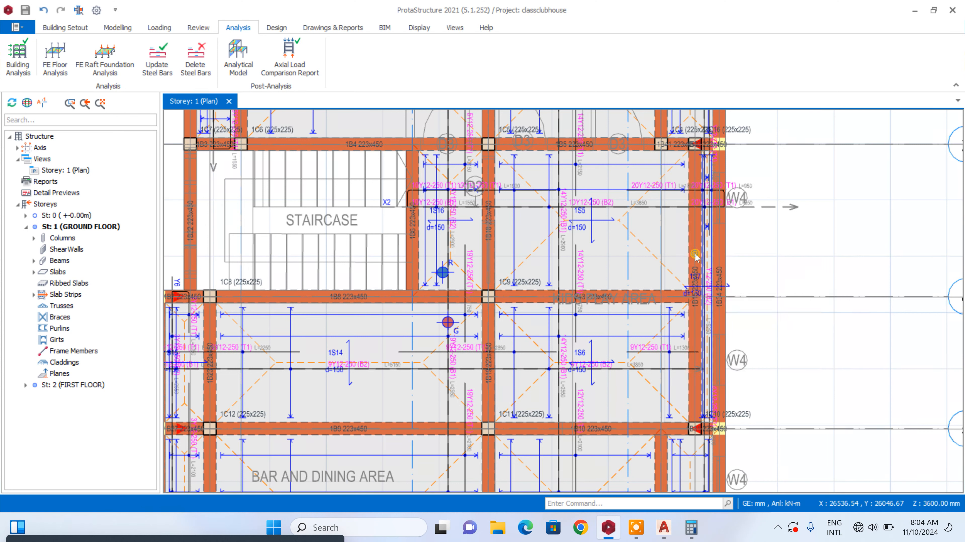
pyautogui.rightClick(696, 254)
pyautogui.click(693, 276)
pyautogui.rightClick(695, 276)
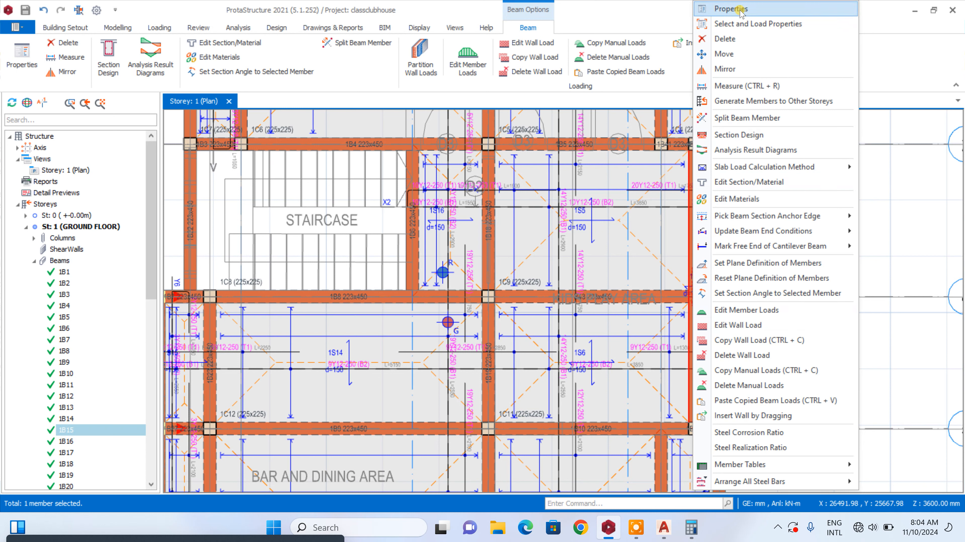
pyautogui.click(730, 9)
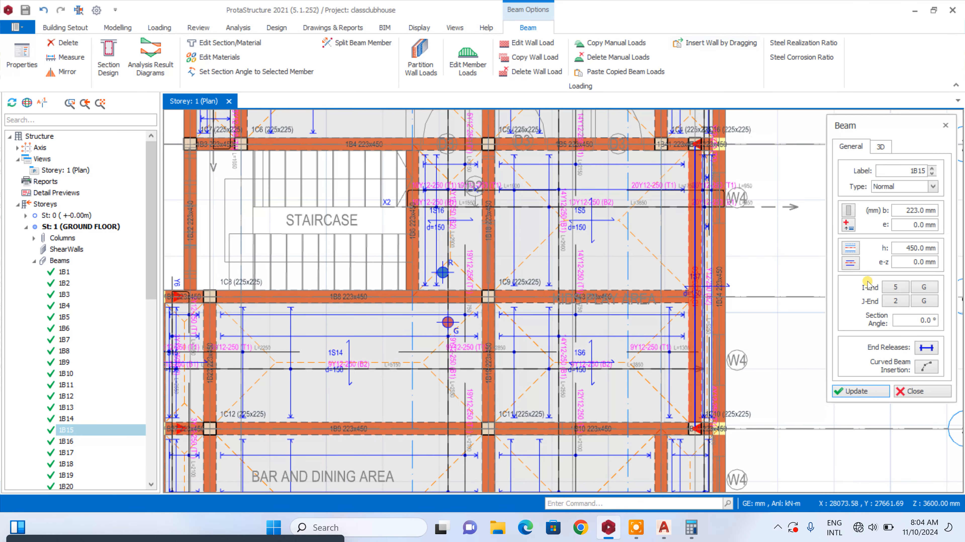
pyautogui.doubleClick(898, 253)
pyautogui.write('60')
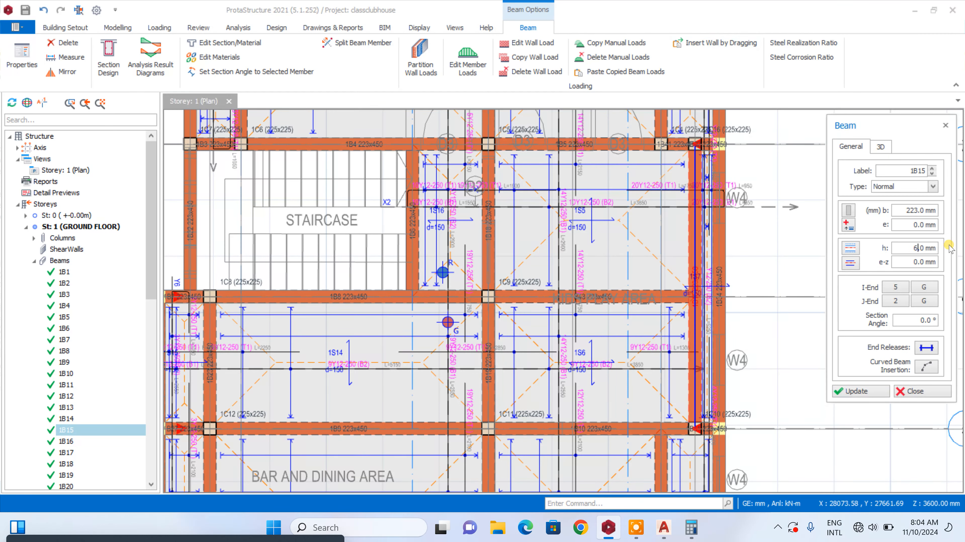
pyautogui.click(866, 393)
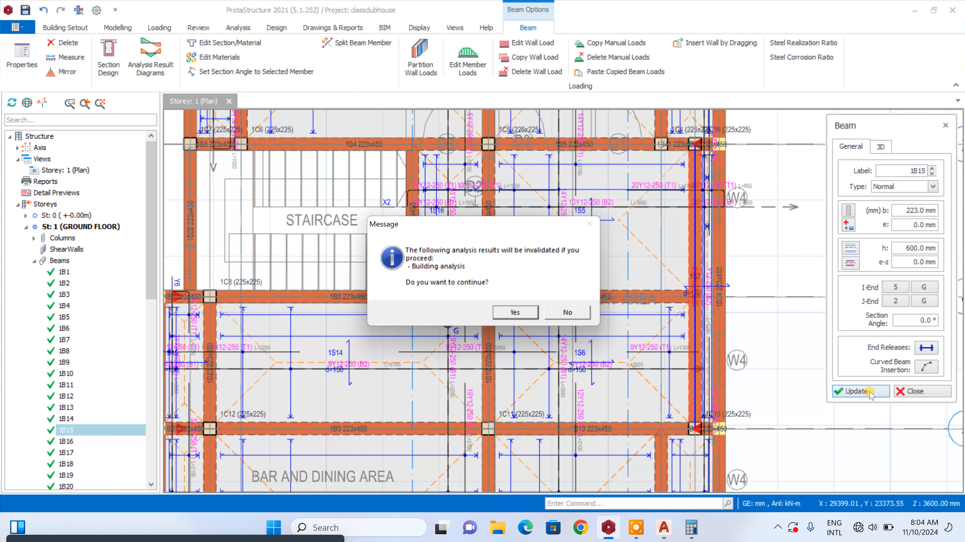
pyautogui.click(508, 313)
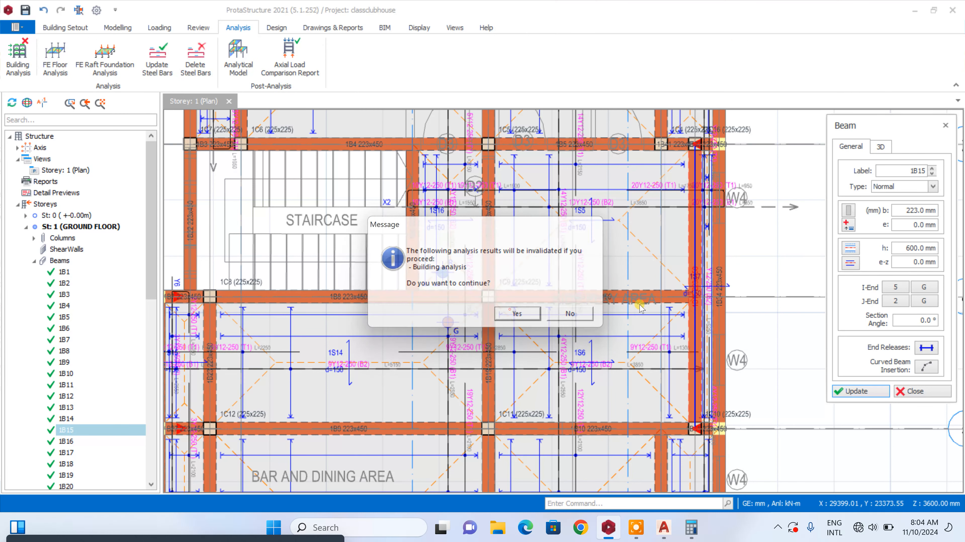
pyautogui.click(911, 391)
# Set b2 of column 1C8 on axis 4 beside the staircase to 450 mm in its section design, using the old analysis results
pyautogui.scroll(-2, 386, 278)
pyautogui.scroll(4, 279, 292)
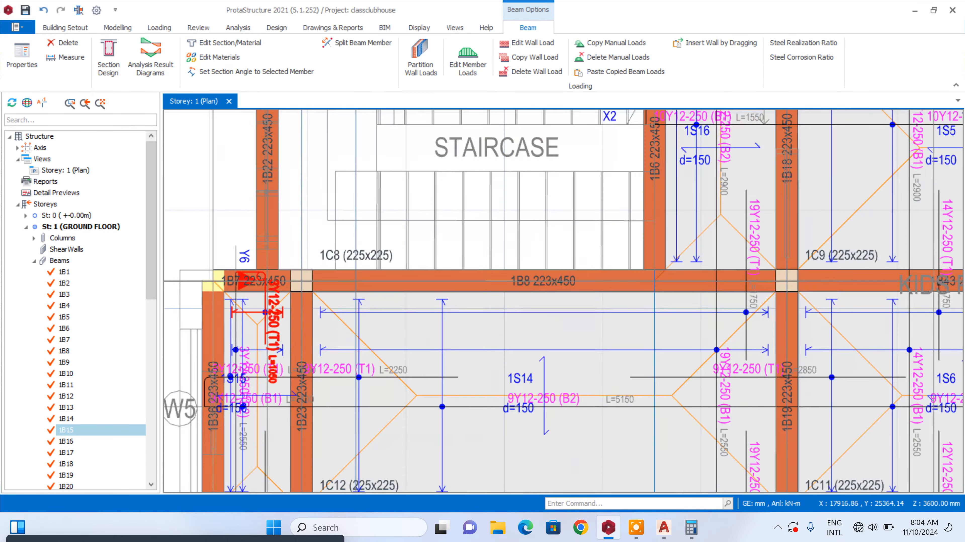
pyautogui.scroll(-2, 557, 264)
pyautogui.scroll(3, 437, 268)
pyautogui.scroll(-3, 438, 252)
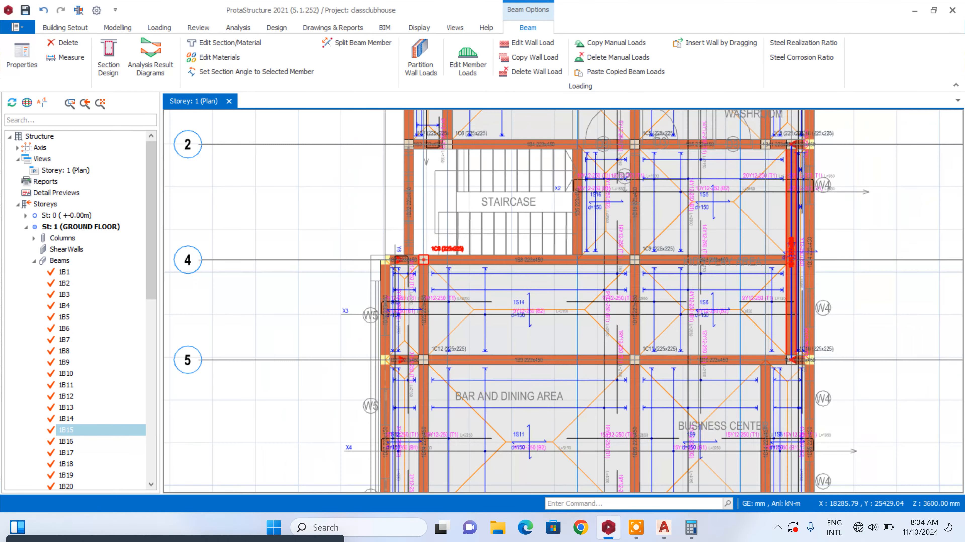
pyautogui.click(437, 252)
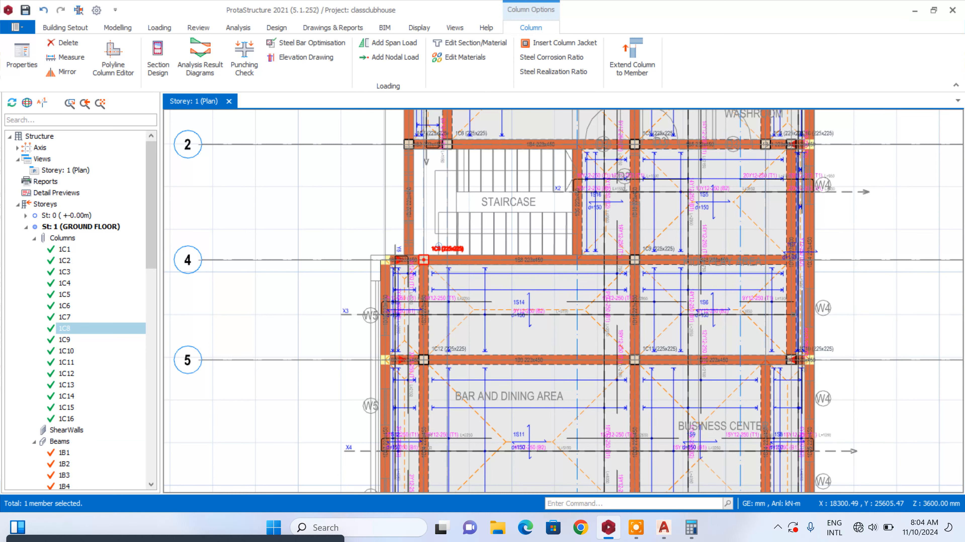
pyautogui.rightClick(439, 252)
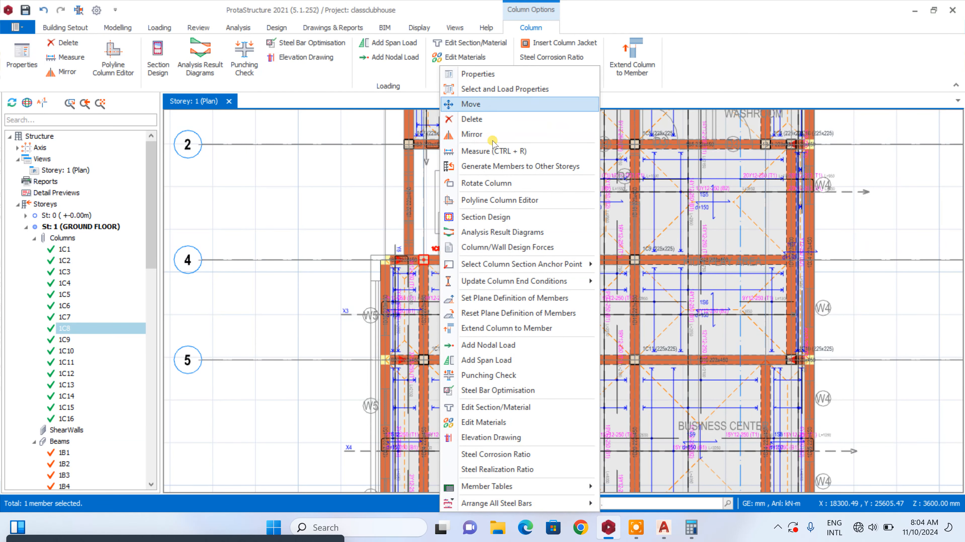
pyautogui.click(493, 217)
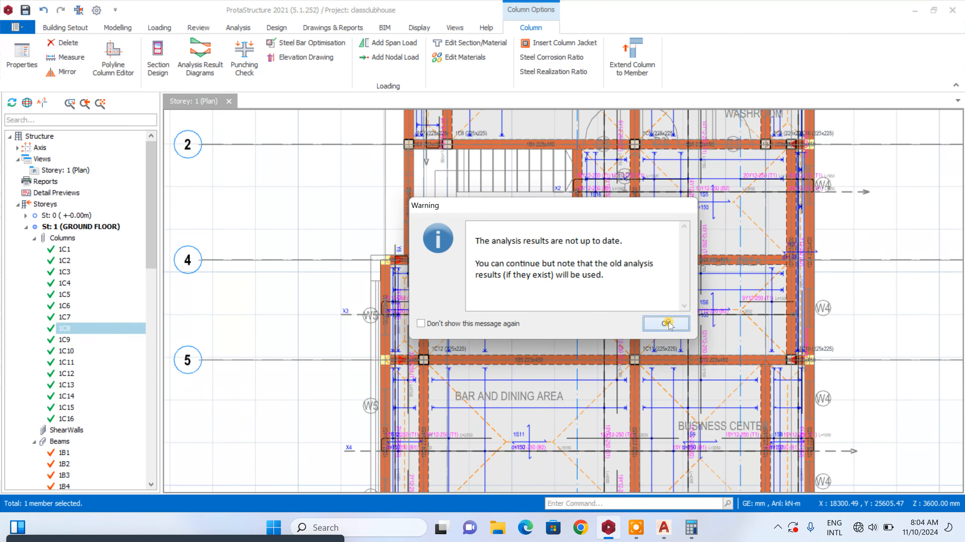
pyautogui.click(662, 322)
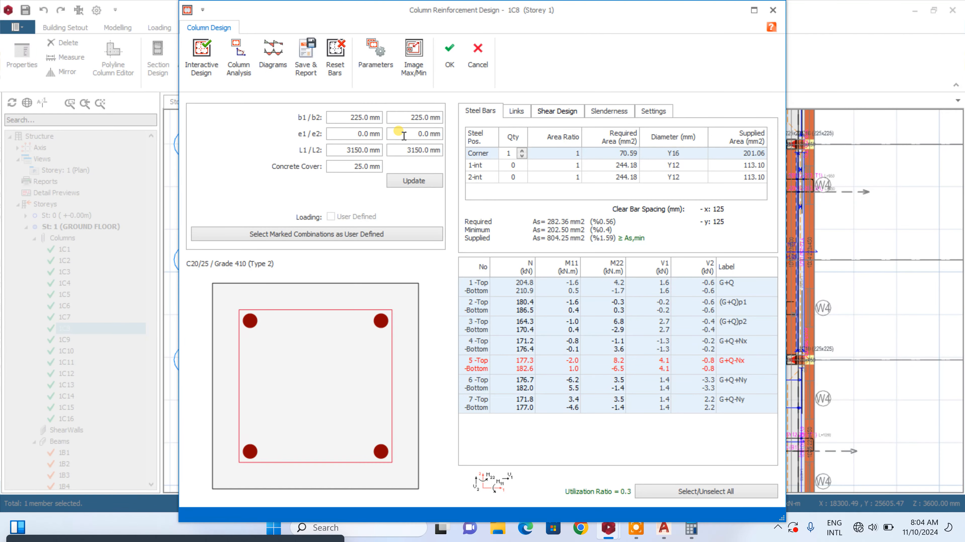
pyautogui.moveTo(409, 117); pyautogui.dragTo(459, 123)
pyautogui.write('450')
pyautogui.click(437, 180)
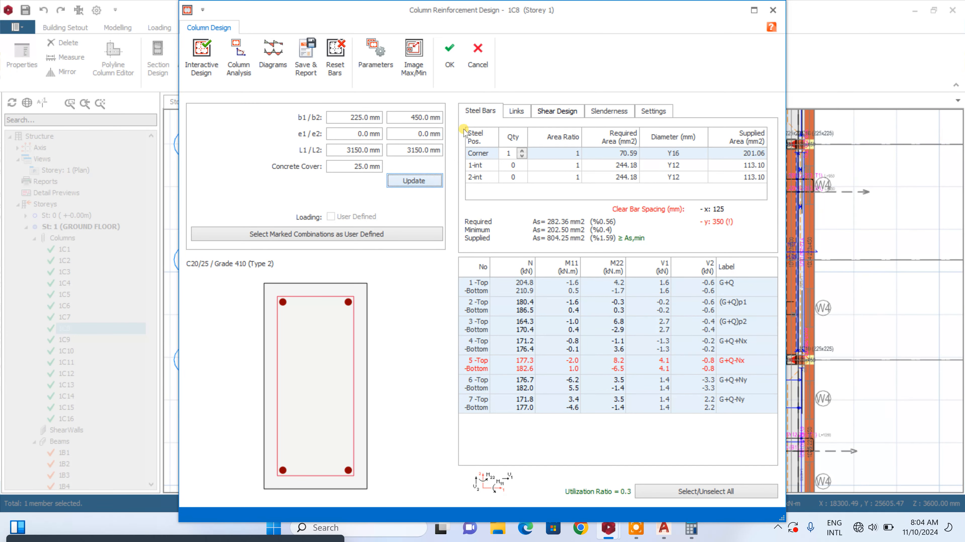
pyautogui.click(450, 58)
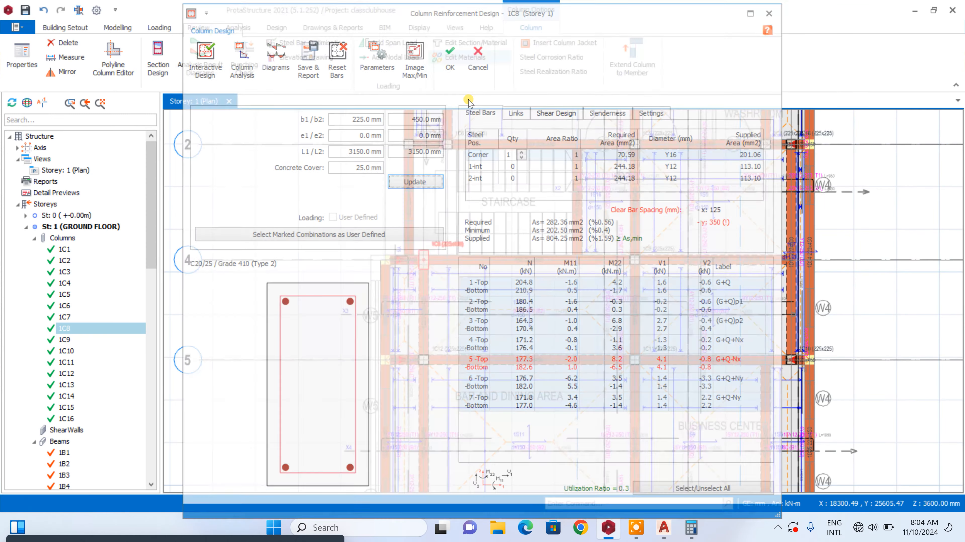
# Rotate column 1C8 by a quarter turn so its longer side runs along axis 4
pyautogui.scroll(3, 447, 240)
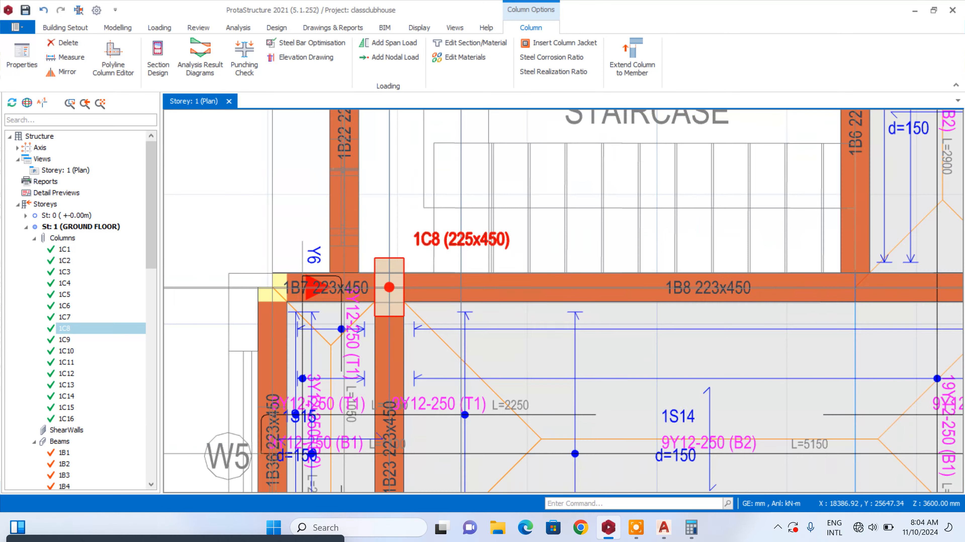
pyautogui.rightClick(449, 240)
pyautogui.click(475, 184)
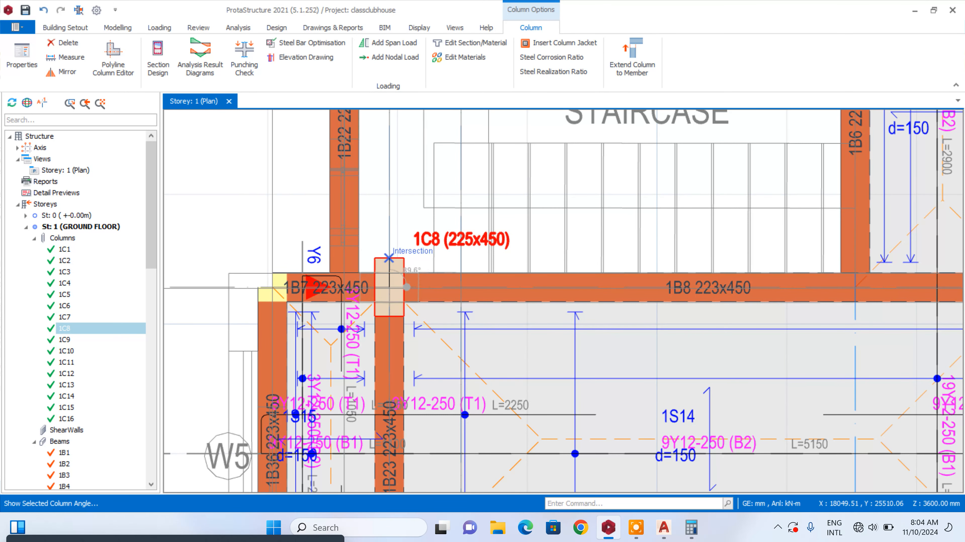
pyautogui.click(389, 258)
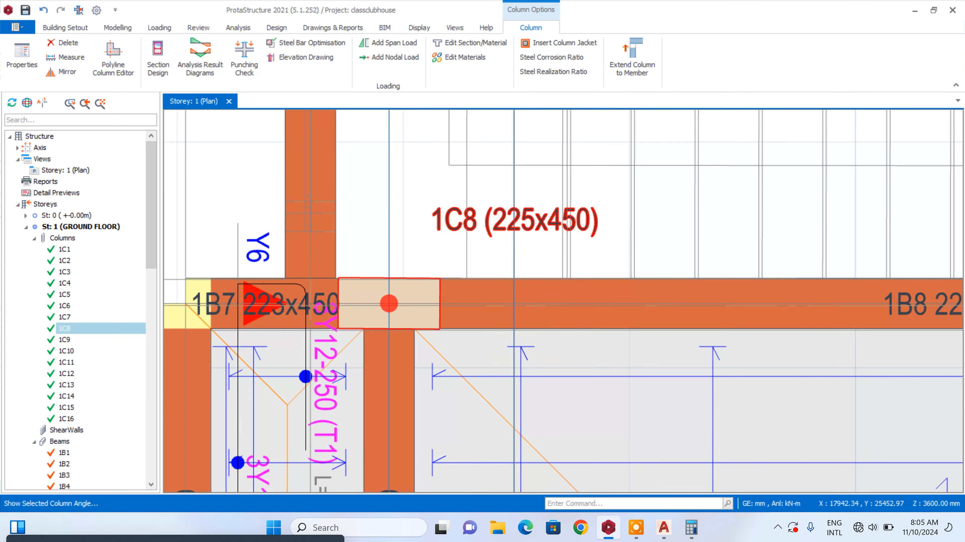
# Nudge column 1C8 slightly left and up so it lines up with the beams along axis 4
pyautogui.scroll(2, 389, 262)
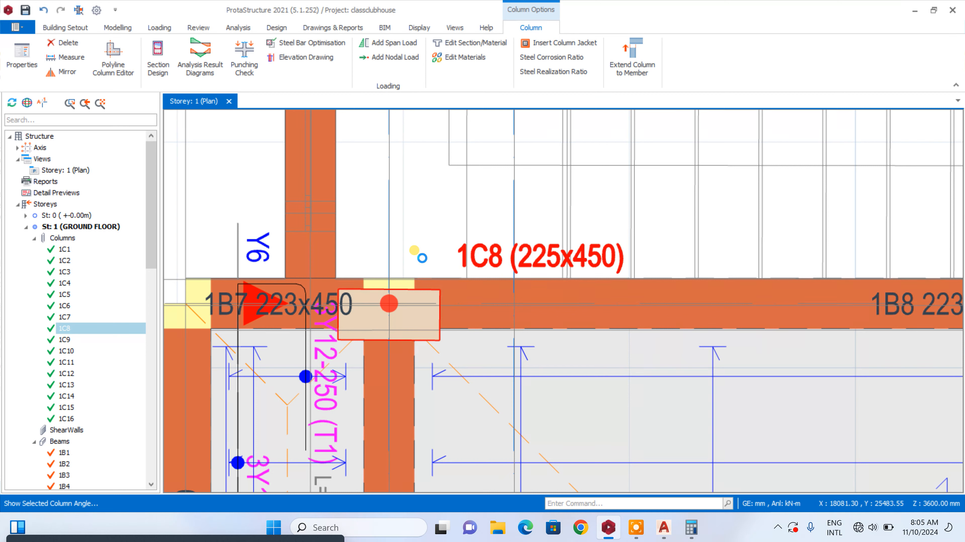
pyautogui.hotkey('ctrl', 'Left')
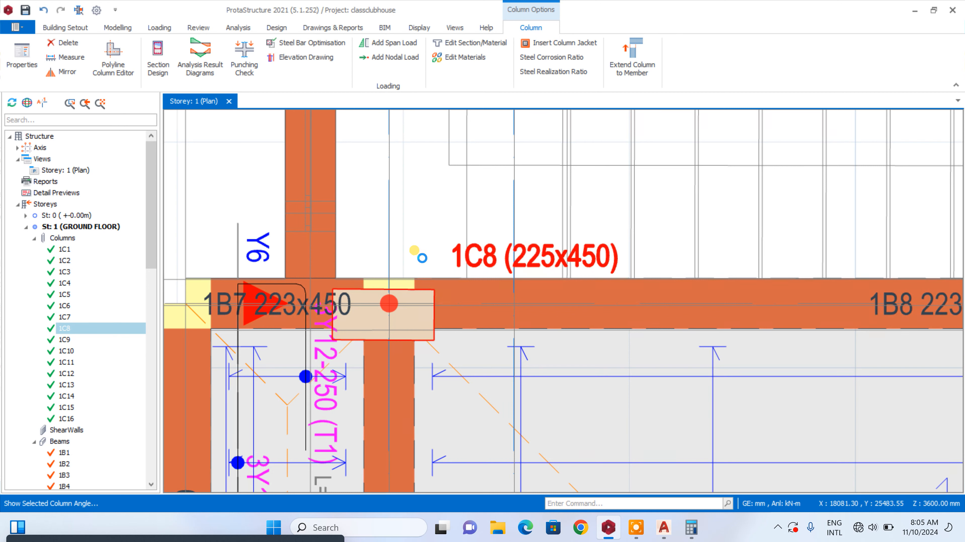
pyautogui.hotkey('ctrl', 'Up')
pyautogui.hotkey('ctrl', 'Up')
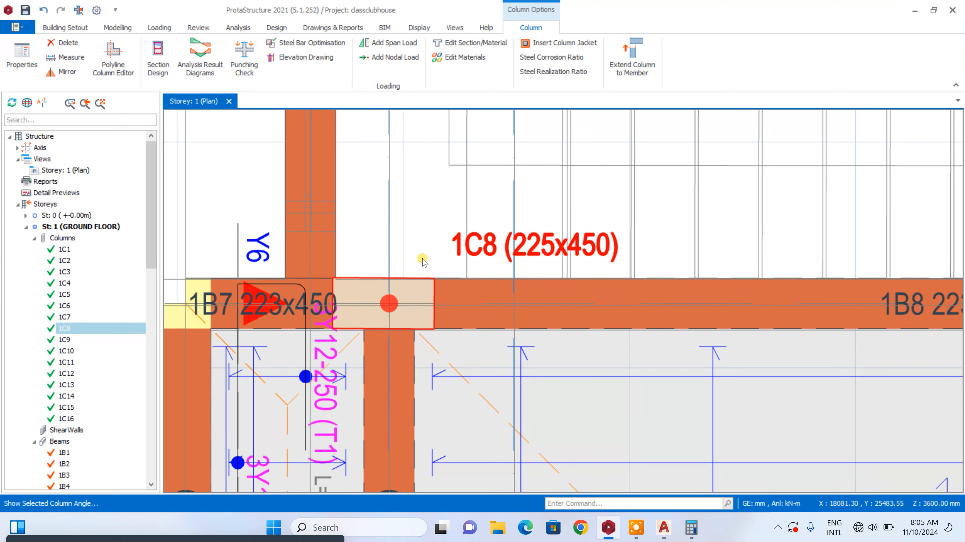
# Shift column 1C8 along axis 4 and set its e2 eccentricity to 112 mm
pyautogui.hotkey('ctrl', 'Right')
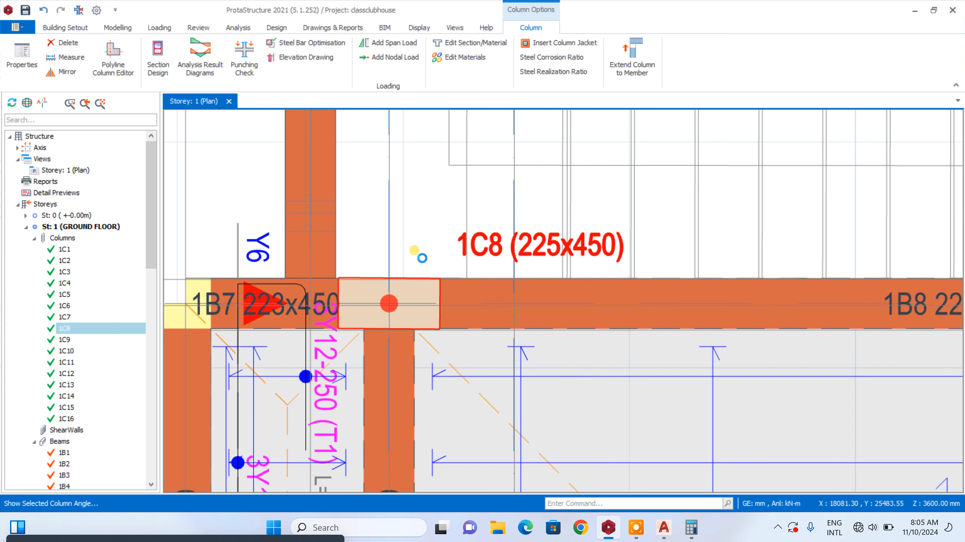
pyautogui.hotkey('ctrl', 'Left')
pyautogui.hotkey('ctrl', 'Left')
pyautogui.hotkey('ctrl', 'Left')
pyautogui.hotkey('ctrl', 'Left')
pyautogui.rightClick(458, 238)
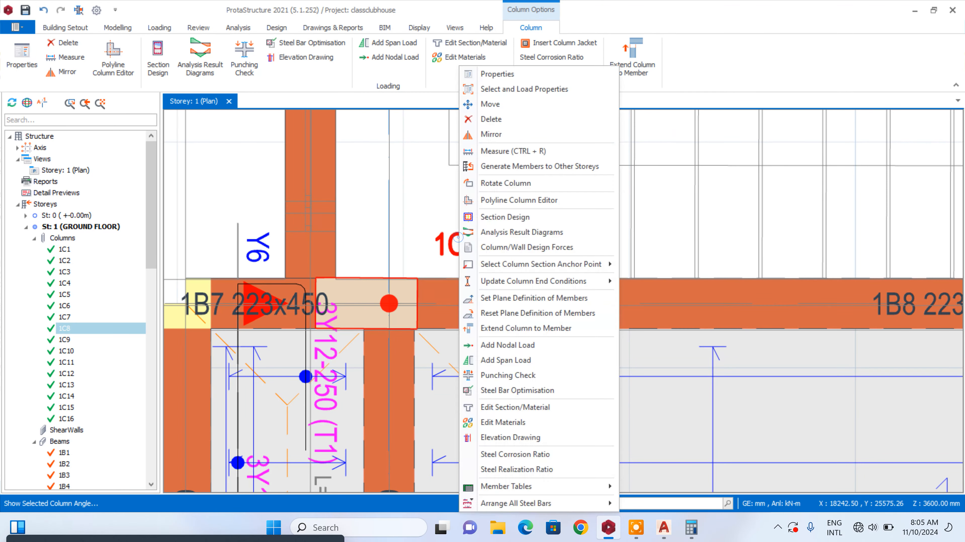
pyautogui.click(501, 74)
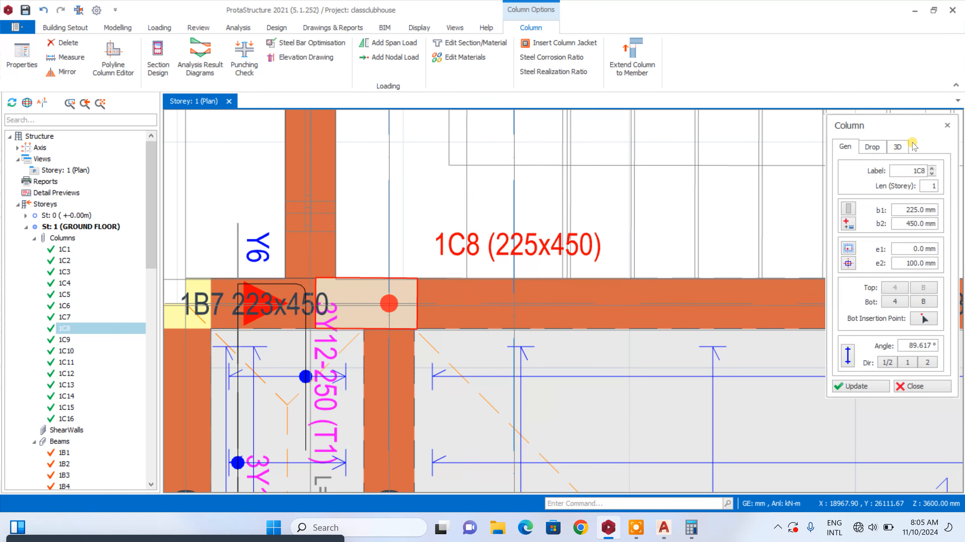
pyautogui.doubleClick(903, 263)
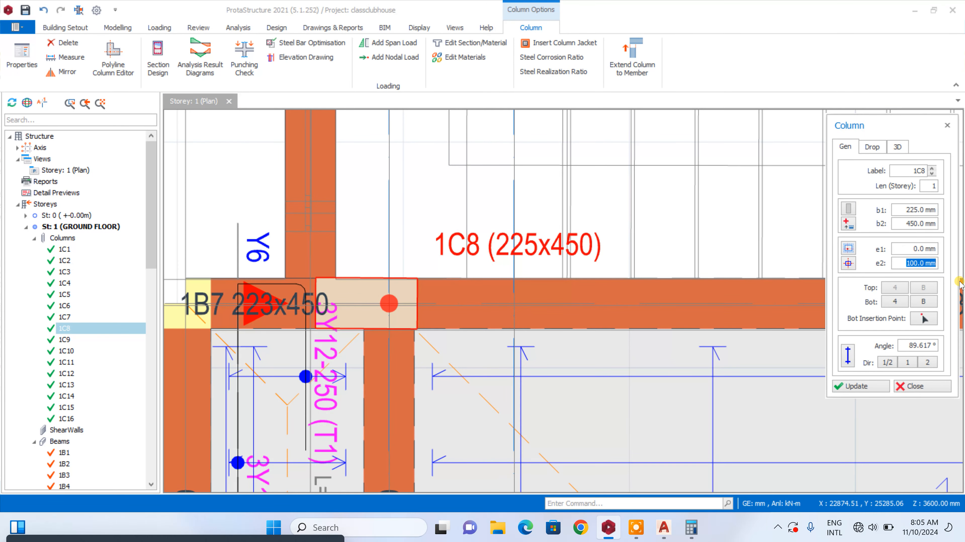
pyautogui.write('112')
pyautogui.click(860, 387)
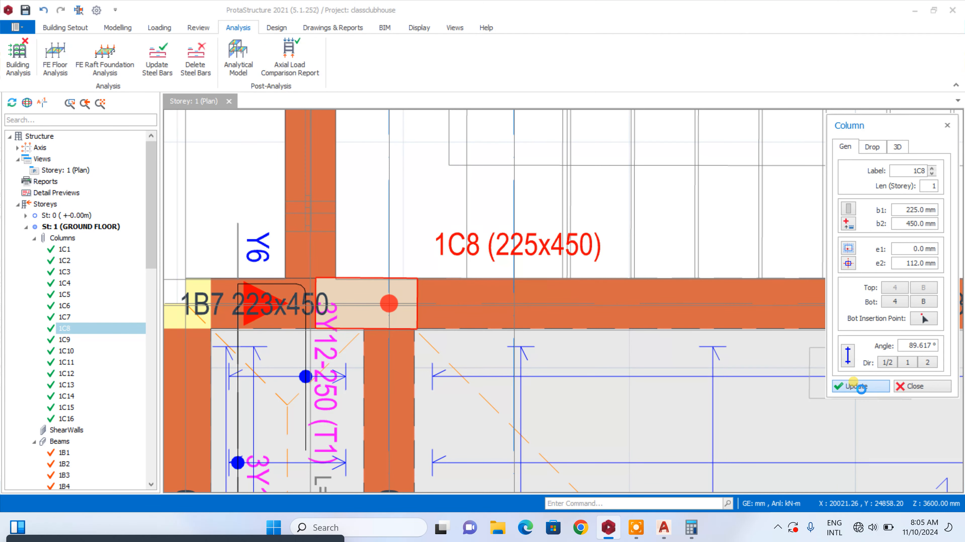
pyautogui.click(913, 383)
# Set the depth h of beam 1B9 on axis 5, above the bar and dining area, to 600 mm
pyautogui.scroll(-8, 375, 262)
pyautogui.scroll(3, 394, 215)
pyautogui.scroll(-4, 374, 272)
pyautogui.scroll(6, 399, 335)
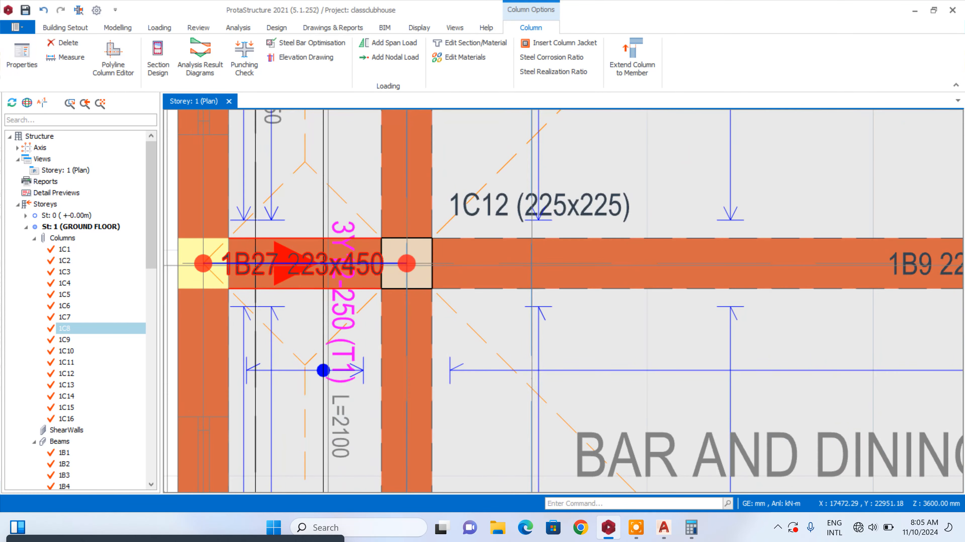
pyautogui.moveTo(329, 266)
pyautogui.scroll(-3, 328, 265)
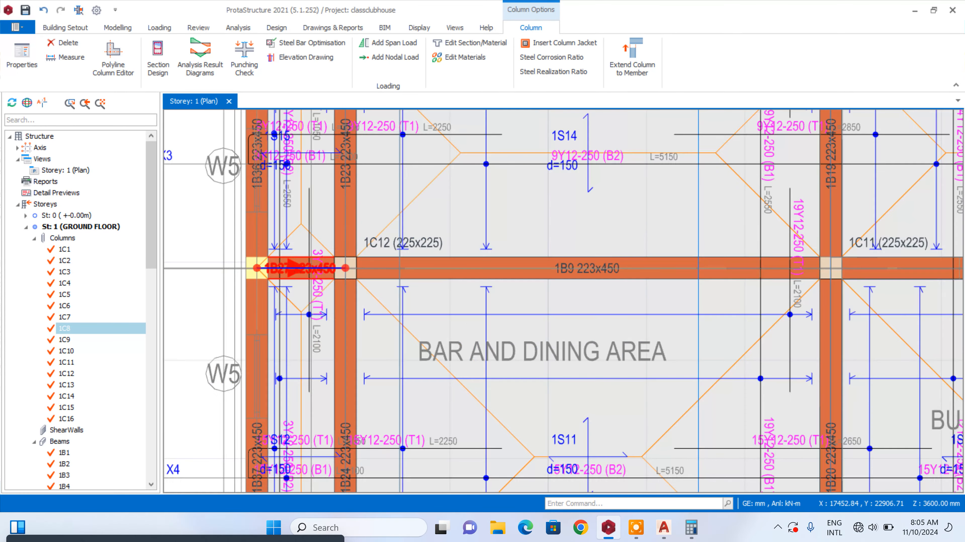
pyautogui.rightClick(301, 268)
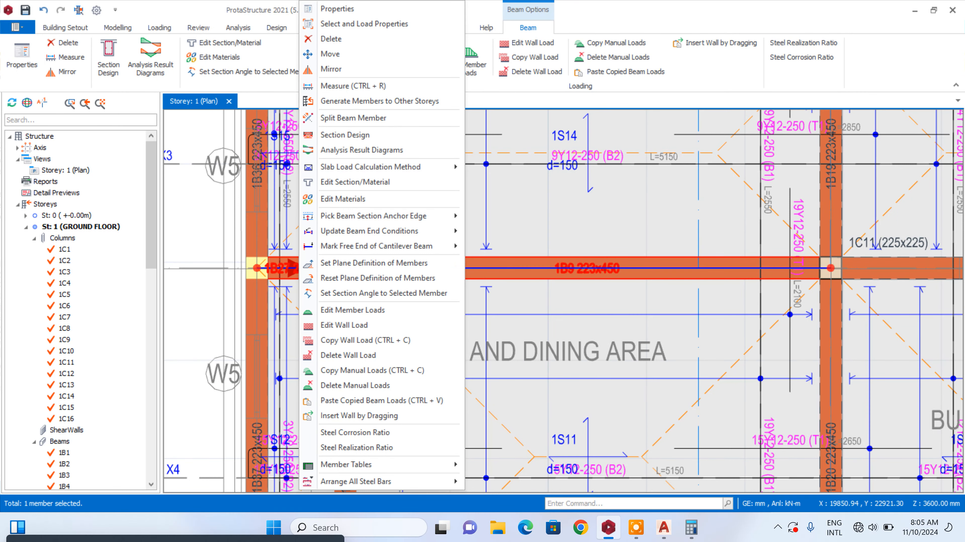
pyautogui.click(534, 271)
pyautogui.click(535, 271)
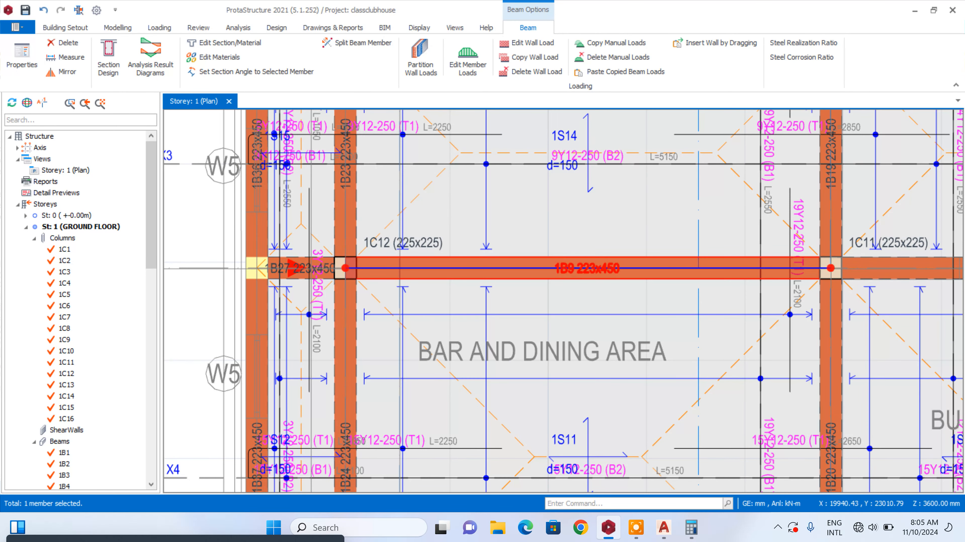
pyautogui.rightClick(543, 264)
pyautogui.click(607, 8)
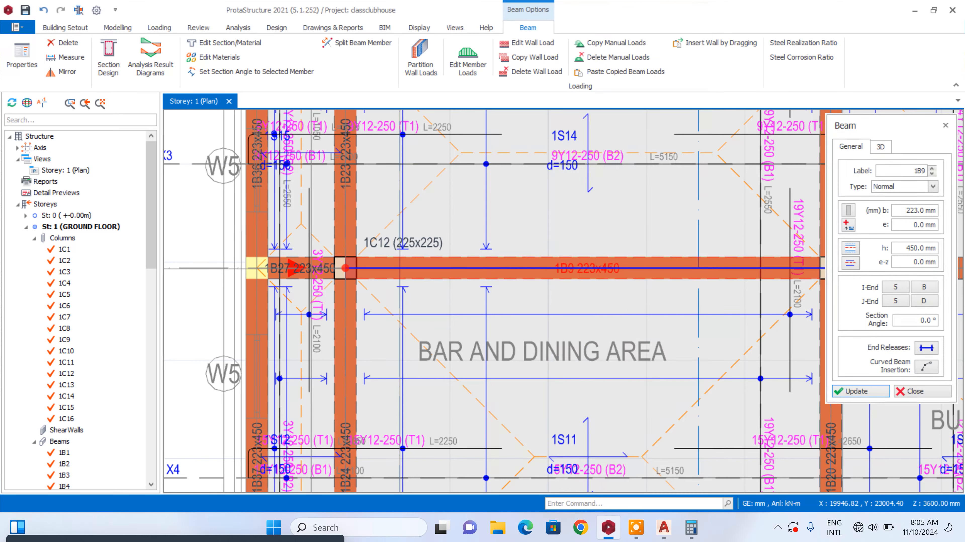
pyautogui.moveTo(907, 249); pyautogui.dragTo(940, 249)
pyautogui.write('60')
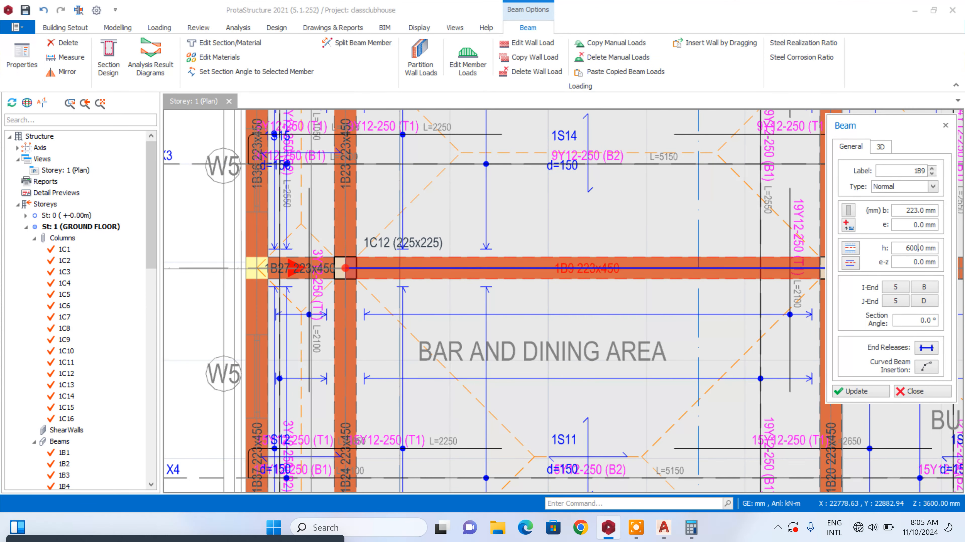
pyautogui.click(860, 391)
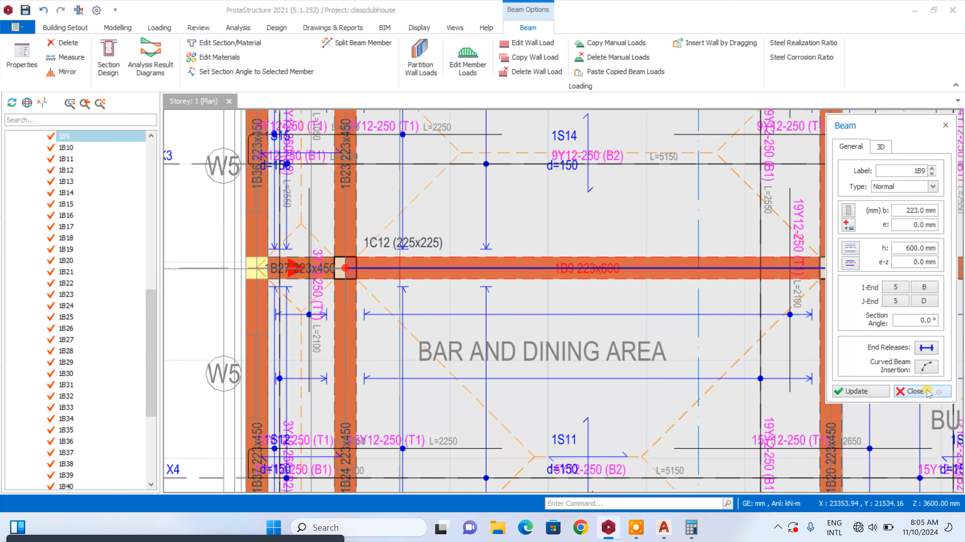
pyautogui.click(922, 391)
# Set the depth h of the short beam 1B27 on axis 5, beside column 1C12, to 600 mm
pyautogui.scroll(3, 288, 273)
pyautogui.rightClick(288, 264)
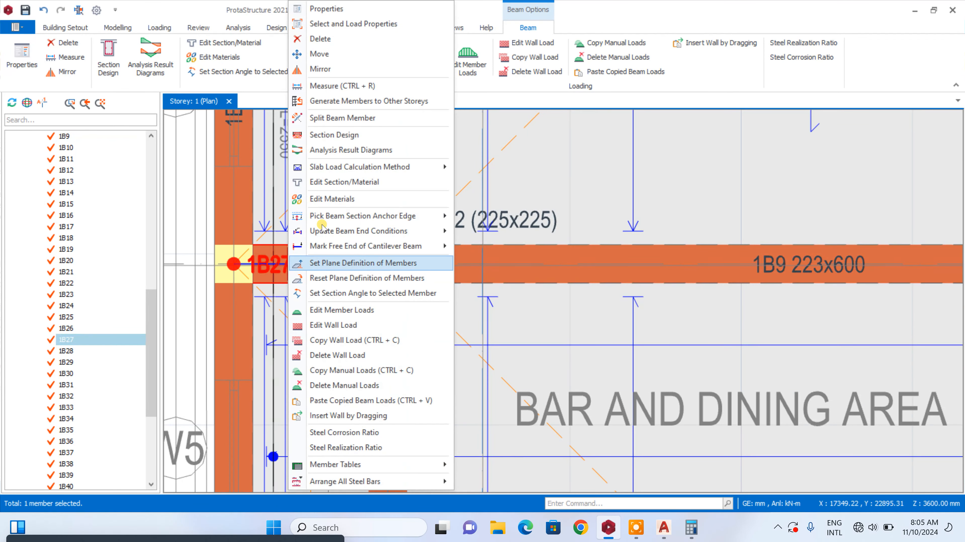
pyautogui.click(354, 8)
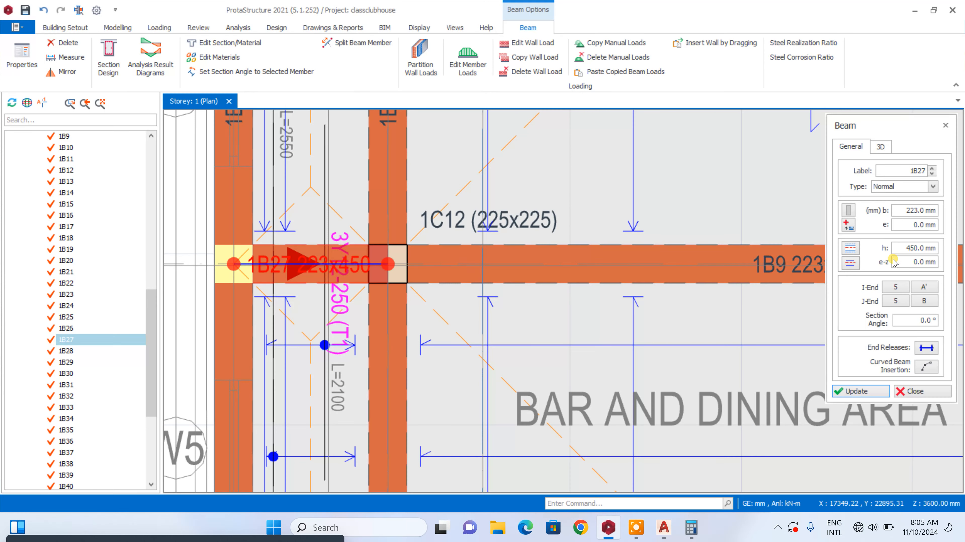
pyautogui.click(899, 250)
pyautogui.write('60')
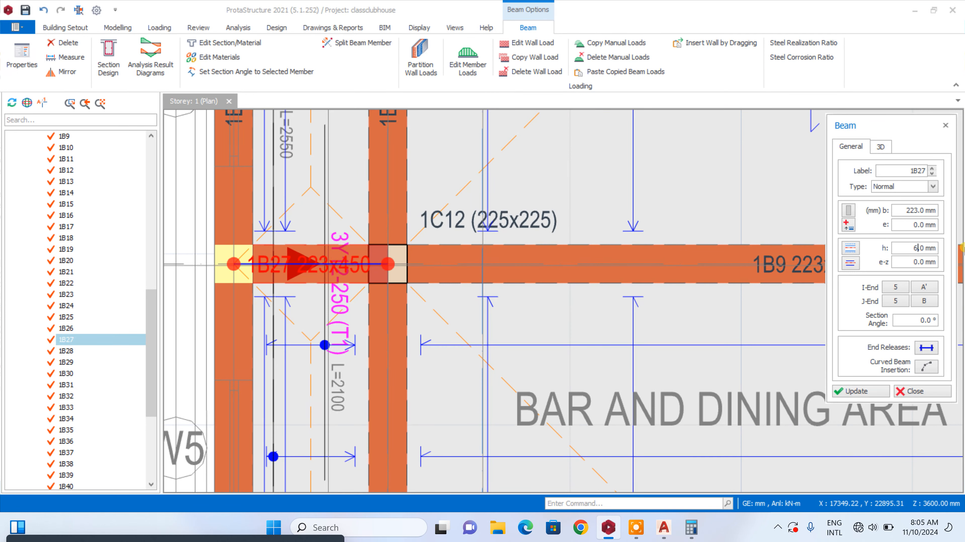
pyautogui.click(869, 391)
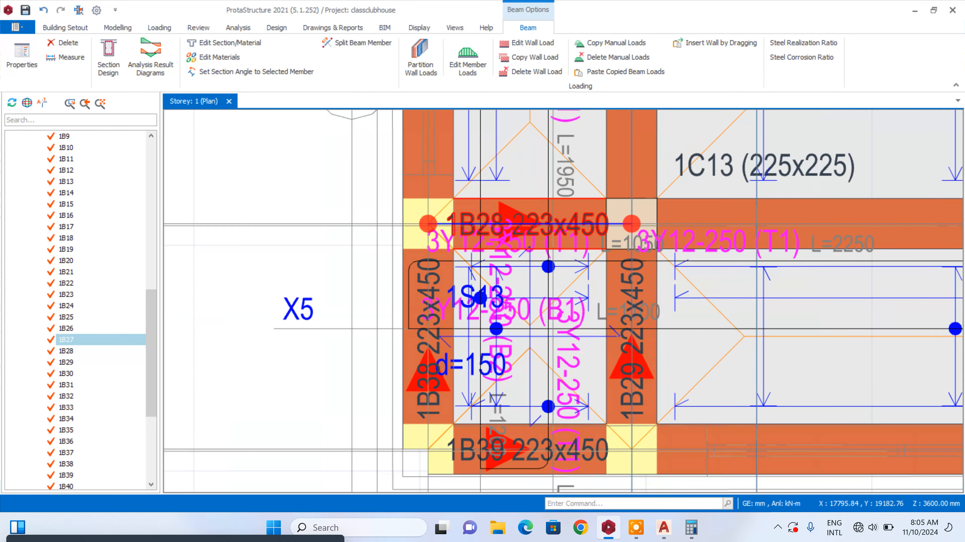
pyautogui.scroll(-3, 485, 244)
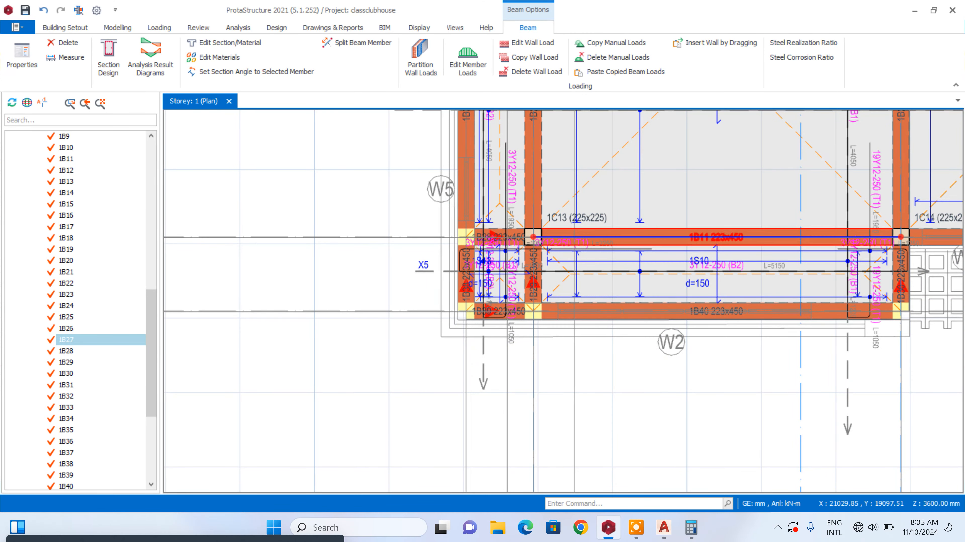
pyautogui.rightClick(763, 237)
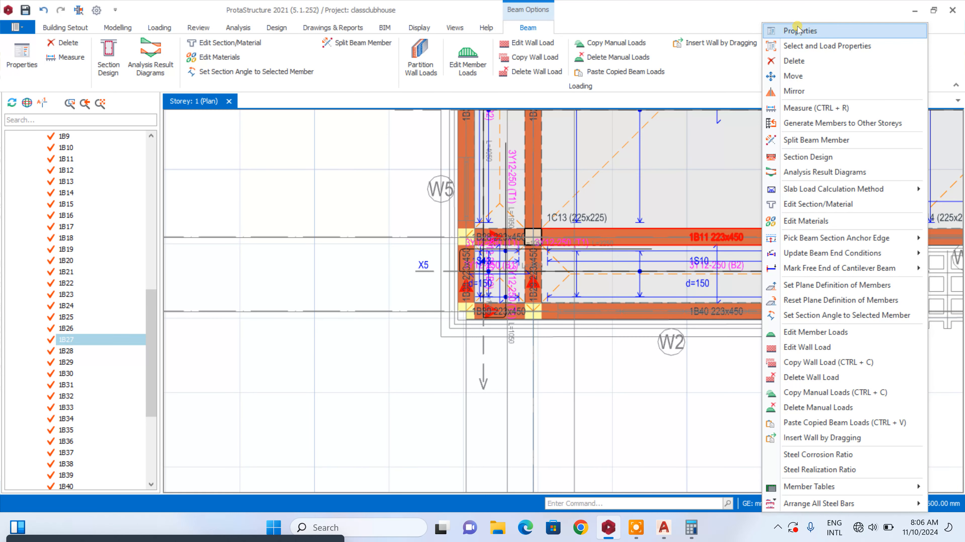
pyautogui.click(799, 30)
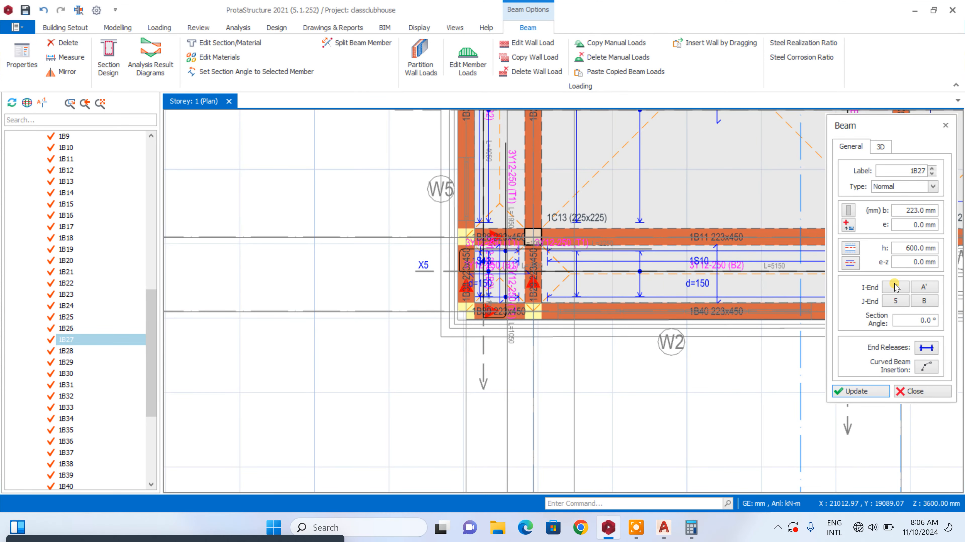
pyautogui.click(916, 392)
# Set the depth h of beam 1B11 on axis 6, below the bar and dining area, to 600 mm
pyautogui.scroll(4, 775, 244)
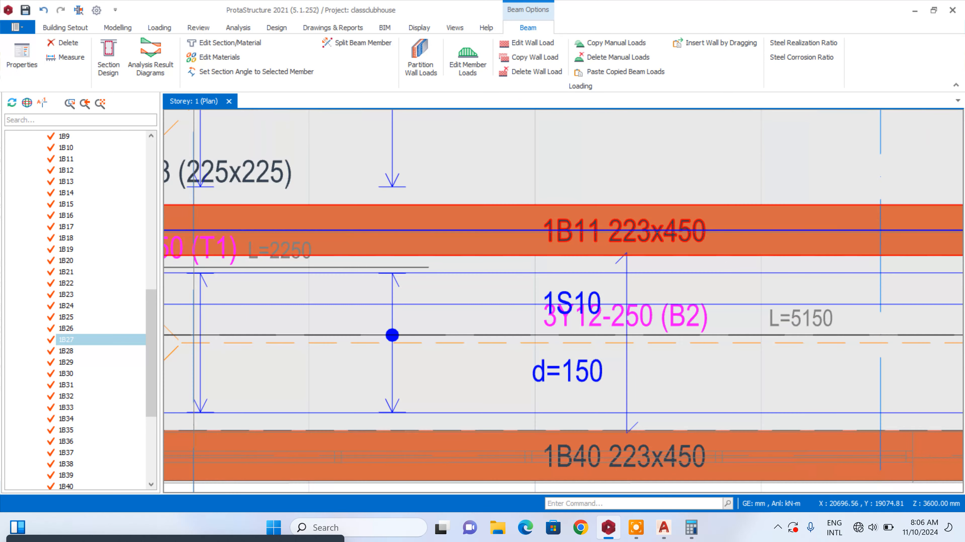
pyautogui.rightClick(691, 236)
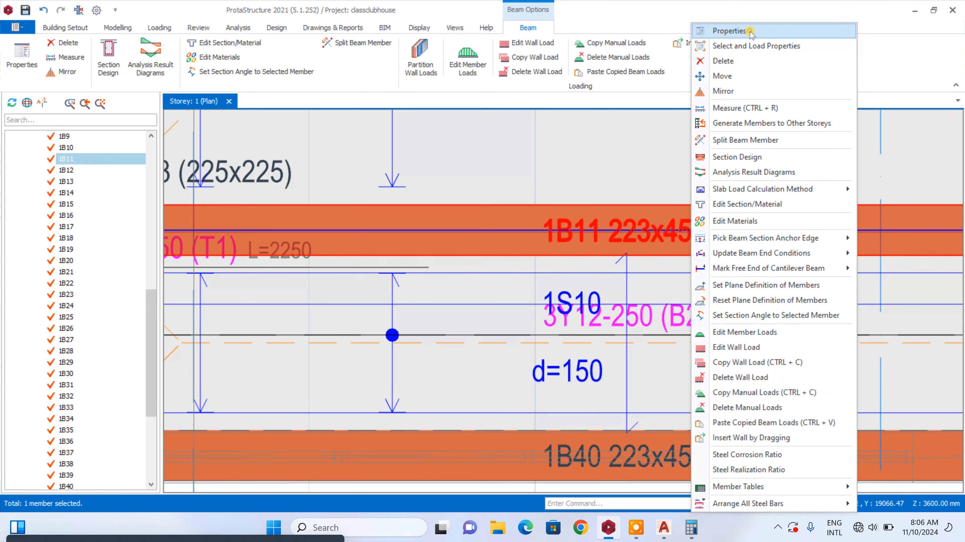
pyautogui.click(714, 29)
pyautogui.doubleClick(903, 248)
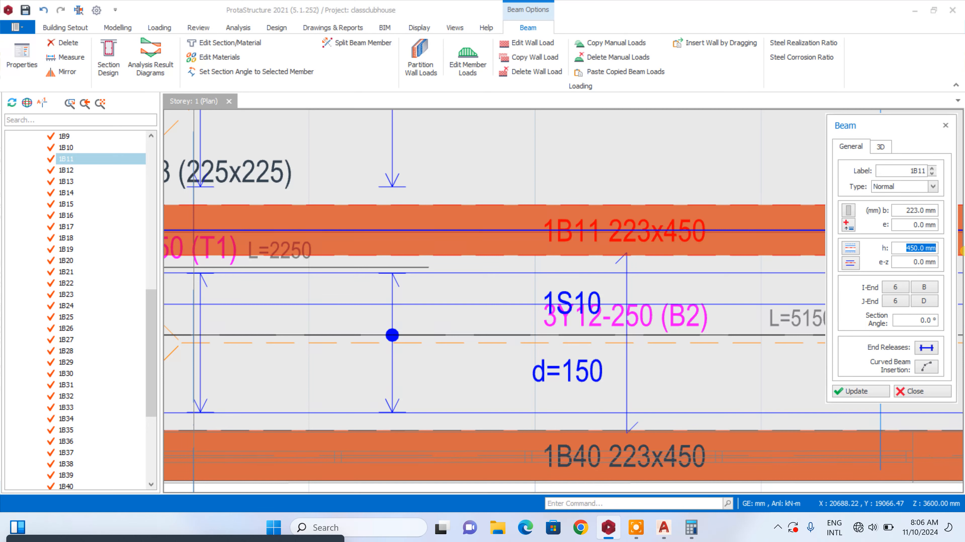
pyautogui.write('60')
pyautogui.click(876, 394)
pyautogui.click(913, 392)
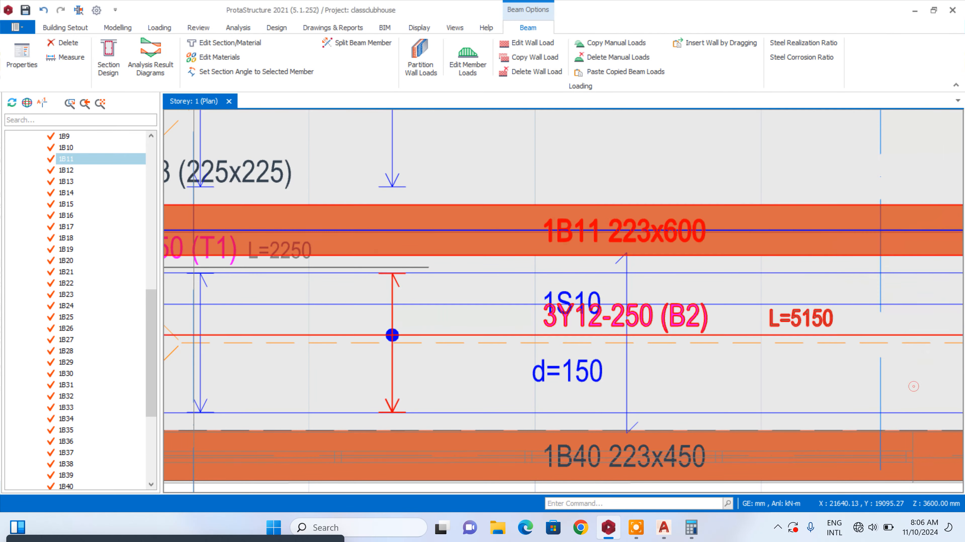
# Set the depth h of the short beam 1B28 on axis 6, beside column 1C13, to 600 mm
pyautogui.scroll(5, 665, 286)
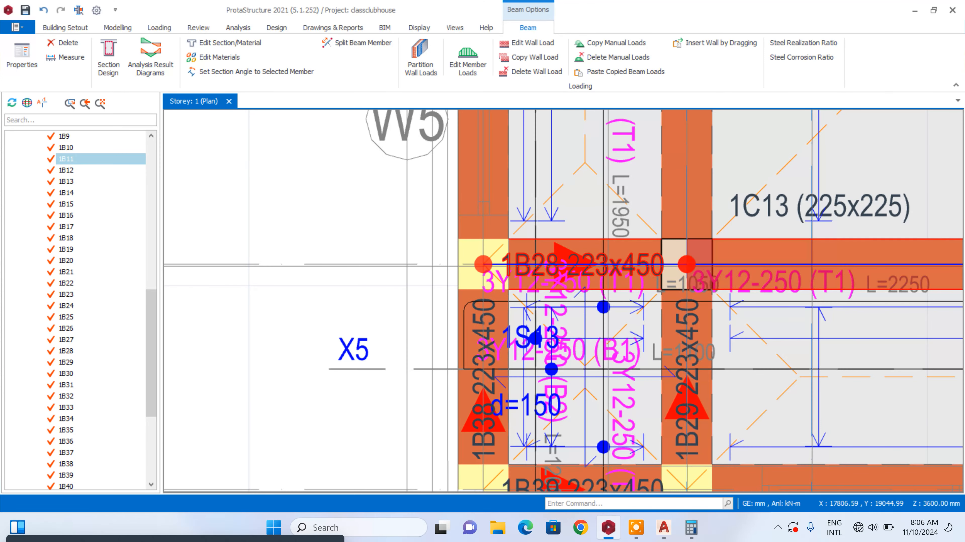
pyautogui.rightClick(652, 263)
pyautogui.click(725, 7)
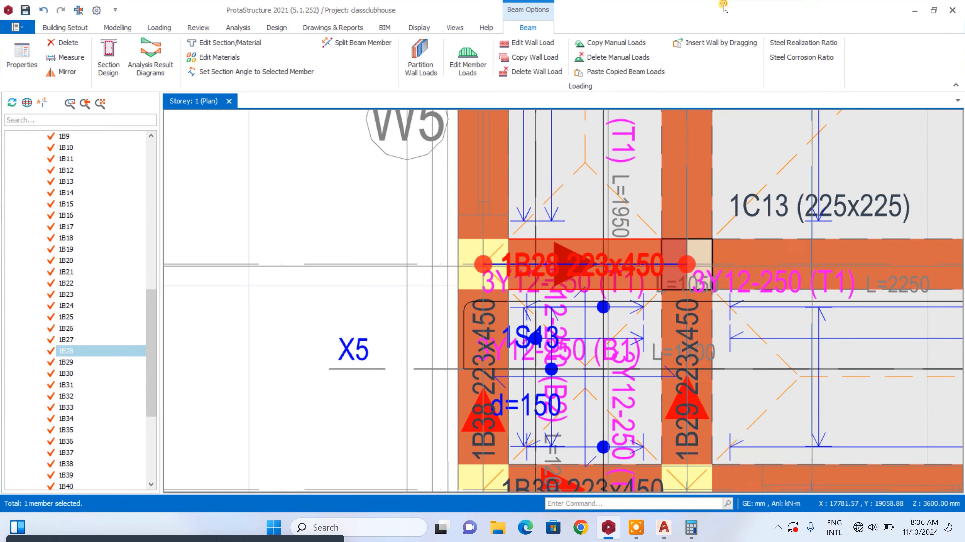
pyautogui.tripleClick(905, 249)
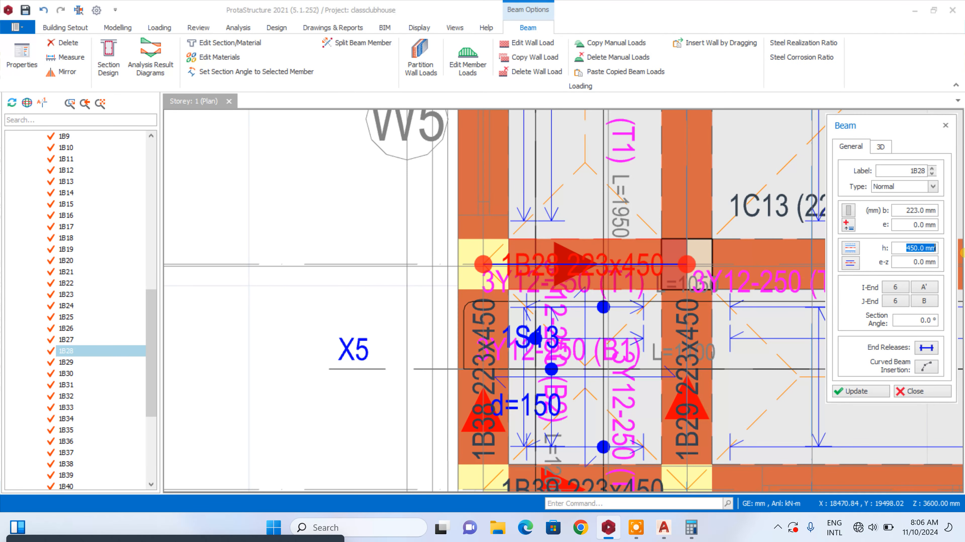
pyautogui.write('60')
pyautogui.click(859, 391)
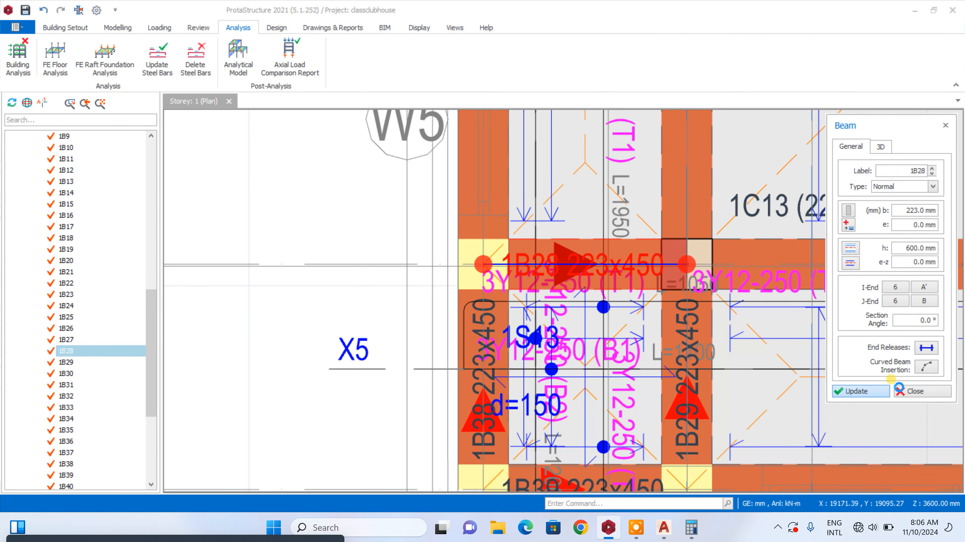
pyautogui.click(909, 392)
pyautogui.scroll(-5, 480, 276)
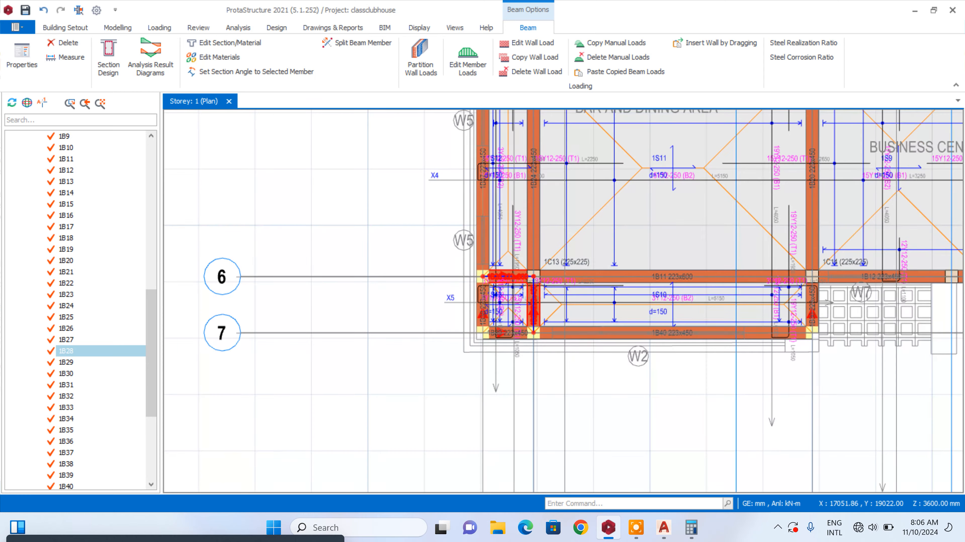
pyautogui.scroll(2, 538, 301)
pyautogui.scroll(-3, 512, 350)
pyautogui.scroll(1, 520, 257)
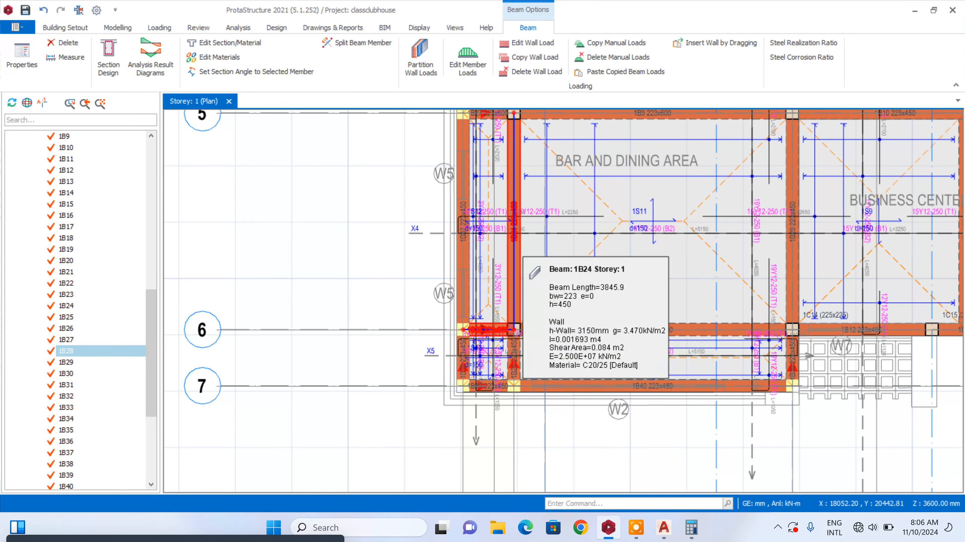
pyautogui.scroll(3, 524, 354)
pyautogui.scroll(-1, 499, 382)
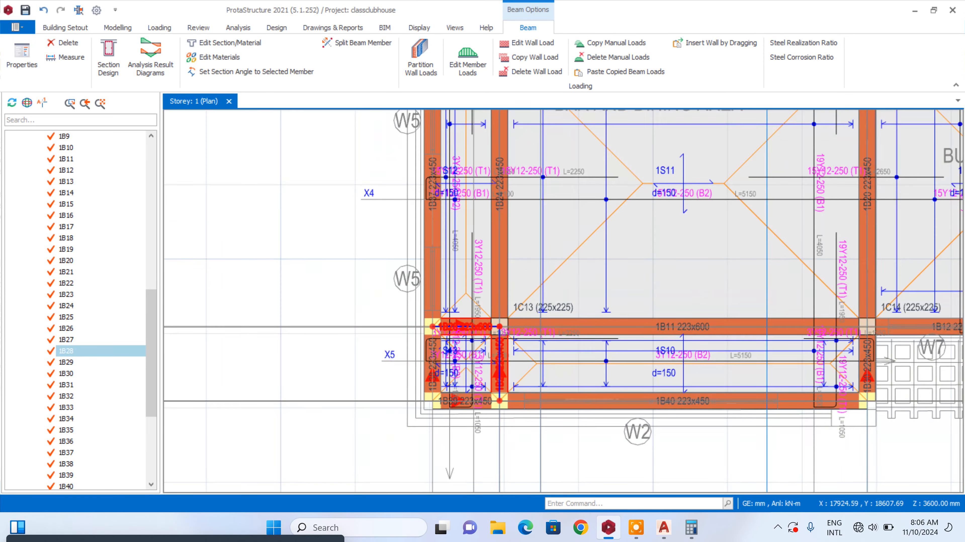
# Run the FE beam load decomposition for both storeys, 1 (ground floor) and 2 (first floor), and acknowledge the completion notice
pyautogui.click(159, 28)
pyautogui.click(428, 65)
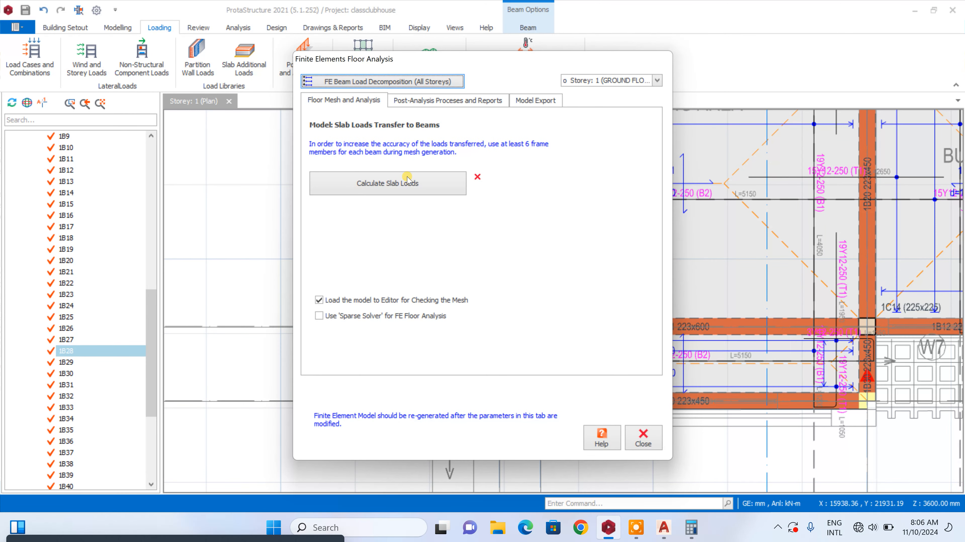
pyautogui.click(408, 82)
pyautogui.click(300, 182)
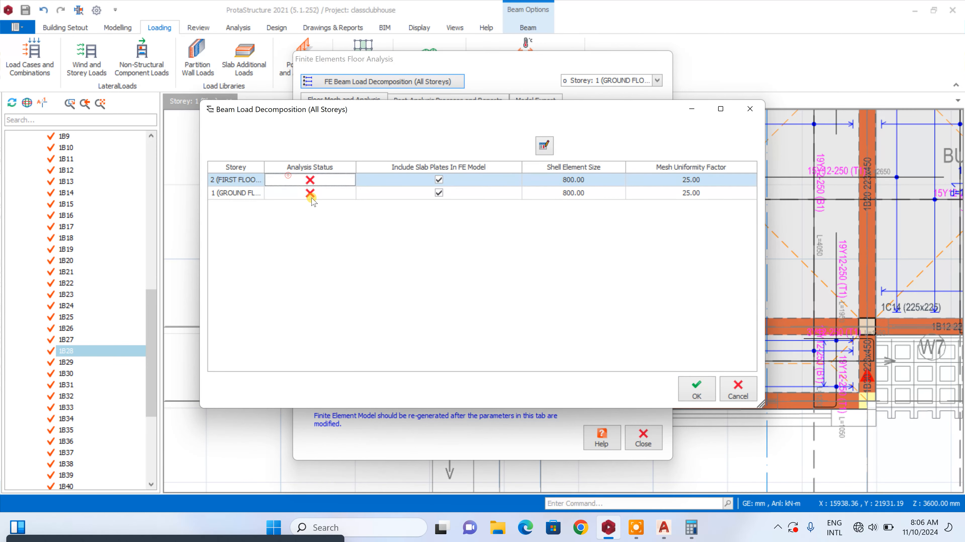
pyautogui.moveTo(234, 181); pyautogui.dragTo(294, 212)
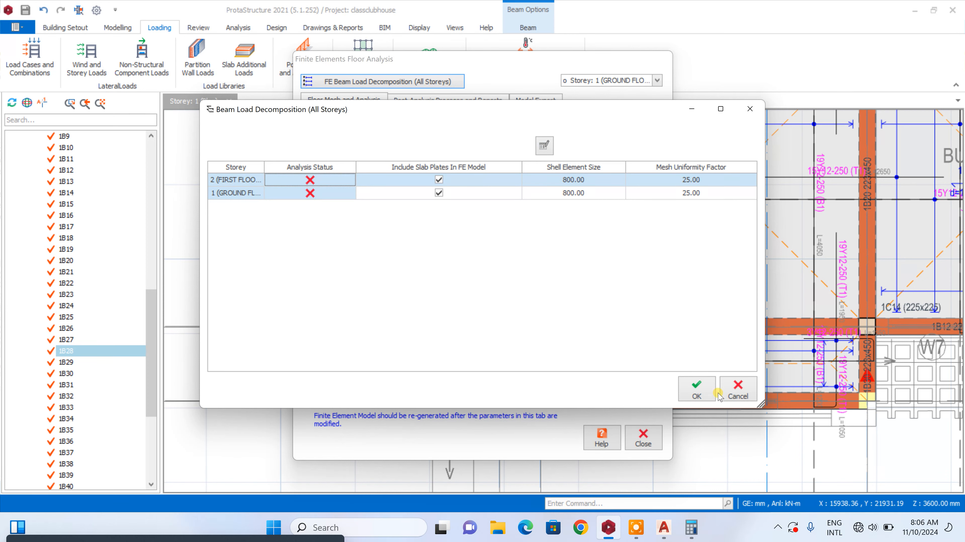
pyautogui.click(696, 389)
pyautogui.click(559, 329)
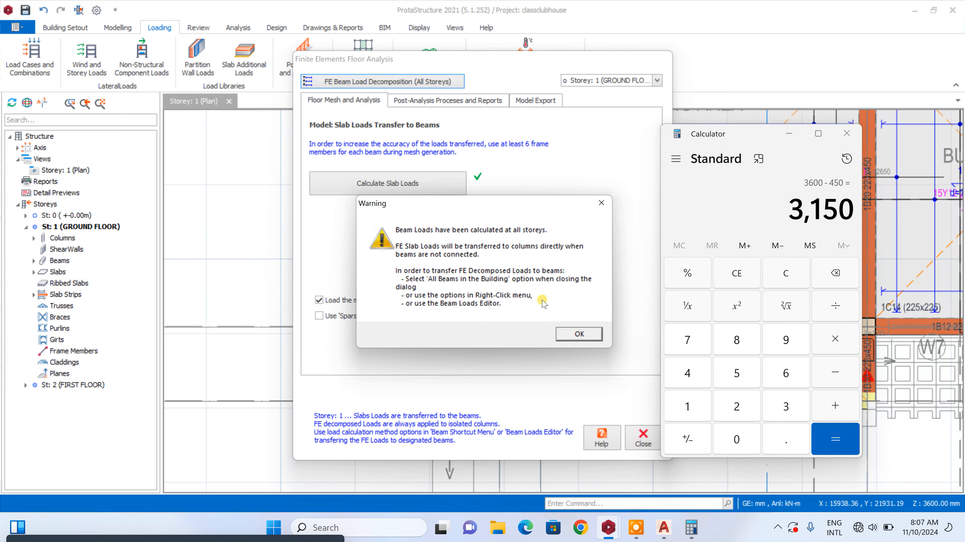
pyautogui.click(580, 335)
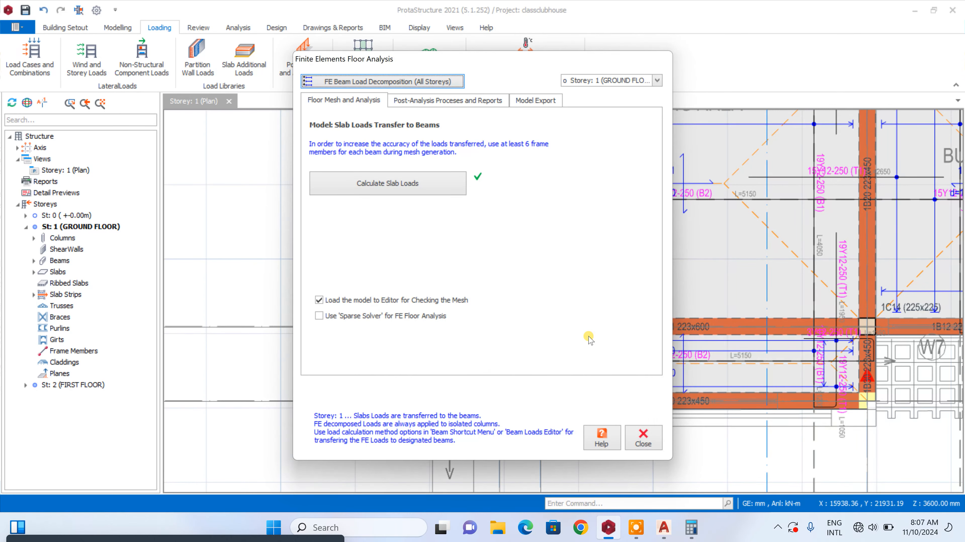
# Close the finite element floor analysis and apply the FE decomposed slab loads to all beams in the model
pyautogui.click(634, 436)
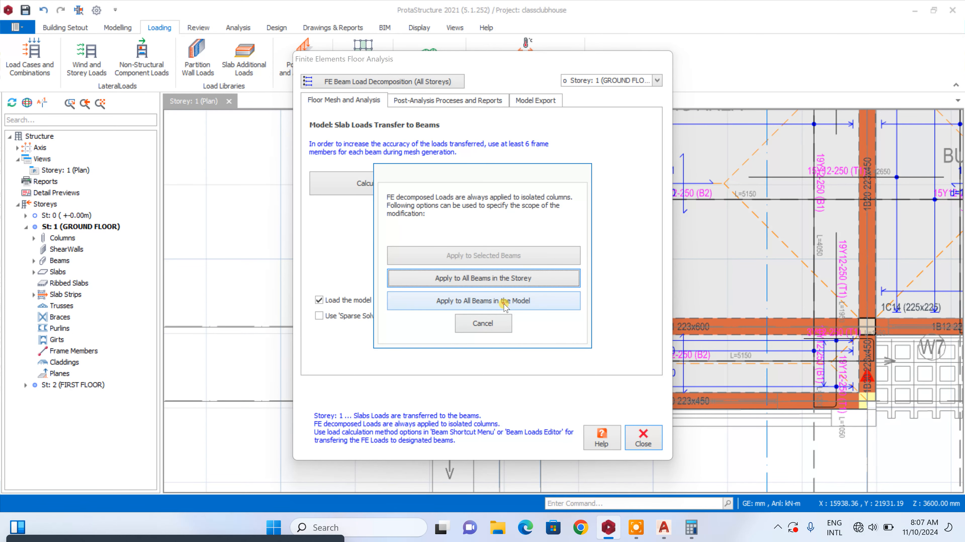
pyautogui.click(505, 302)
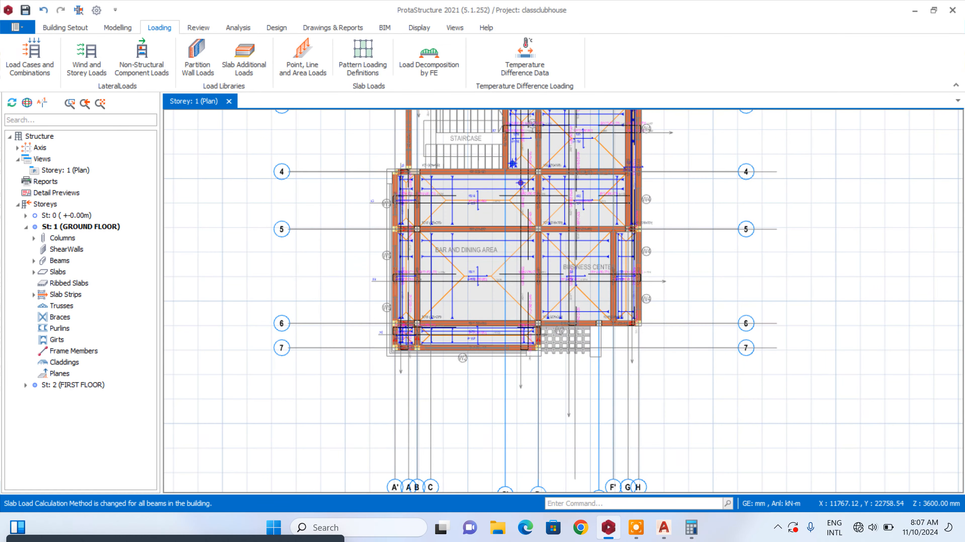
# Run the Building Model Check with all checks enabled for all storeys before the building analysis
pyautogui.click(238, 27)
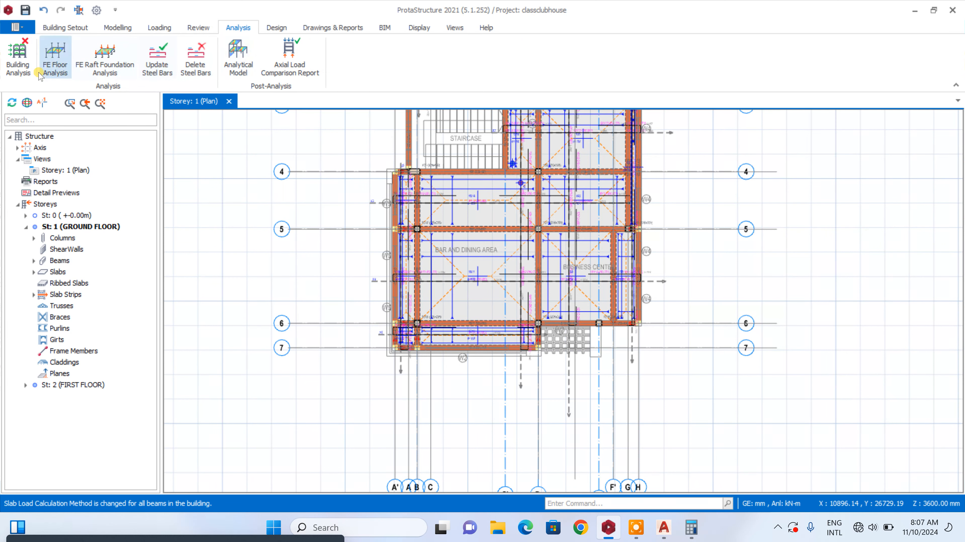
pyautogui.click(18, 61)
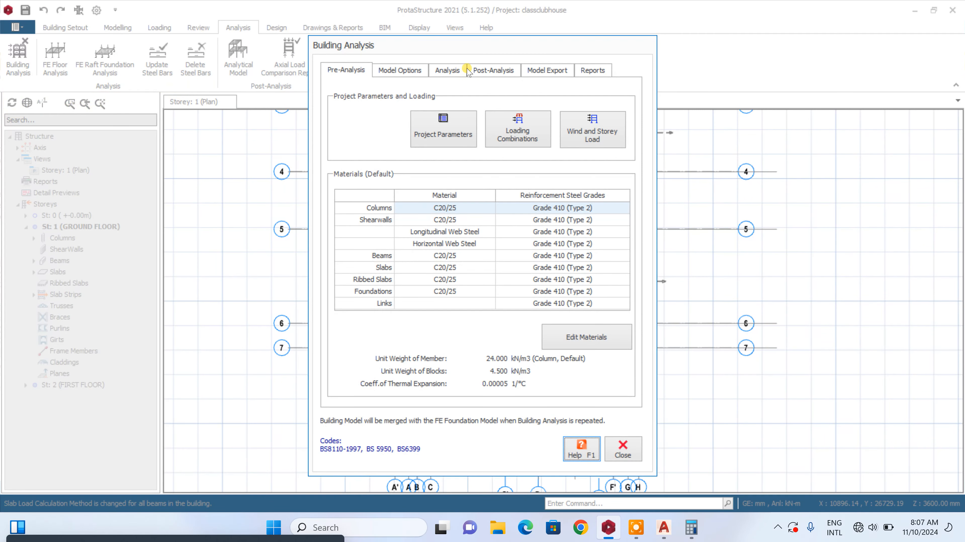
pyautogui.click(447, 70)
pyautogui.click(484, 107)
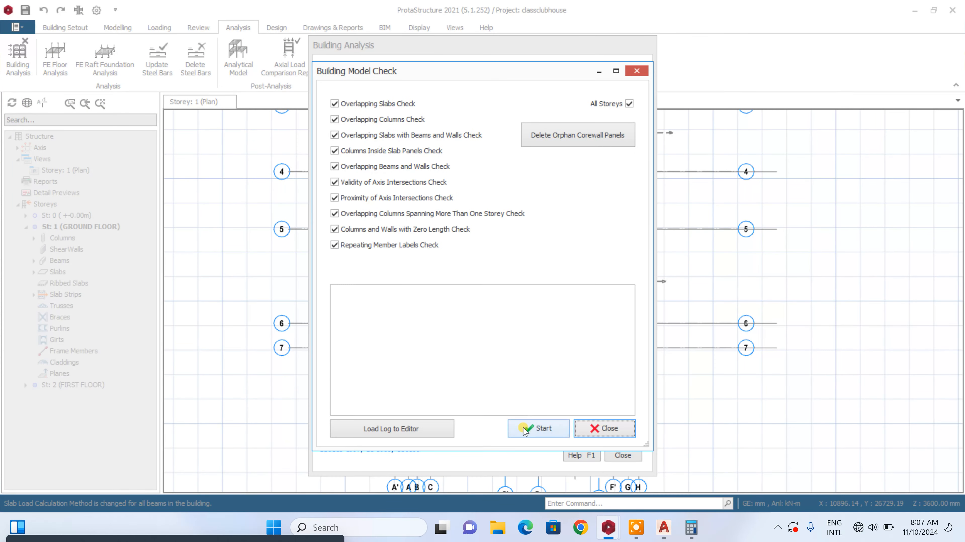
pyautogui.click(538, 429)
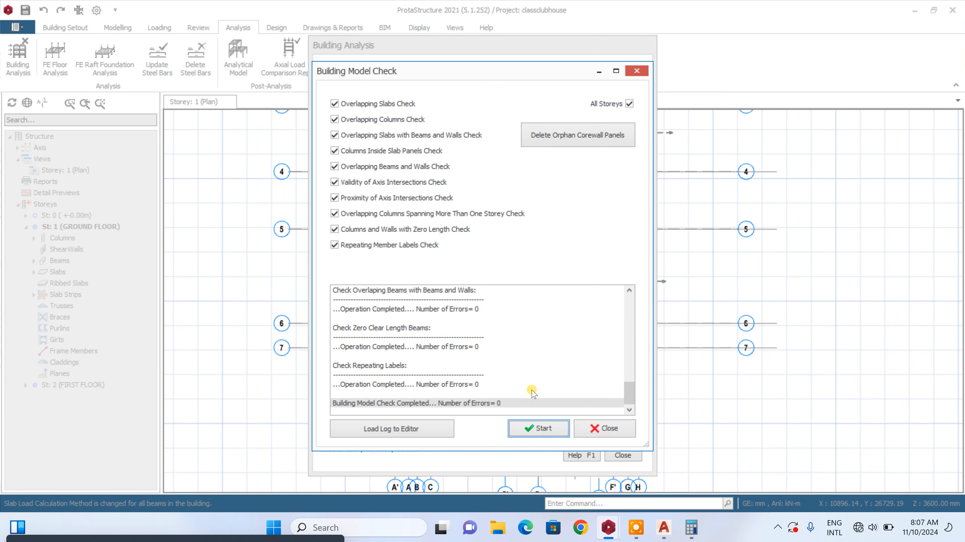
pyautogui.click(604, 428)
# Start the building analysis with column/wall and beam reinforcement design enabled, re-selecting bars for both
pyautogui.click(480, 156)
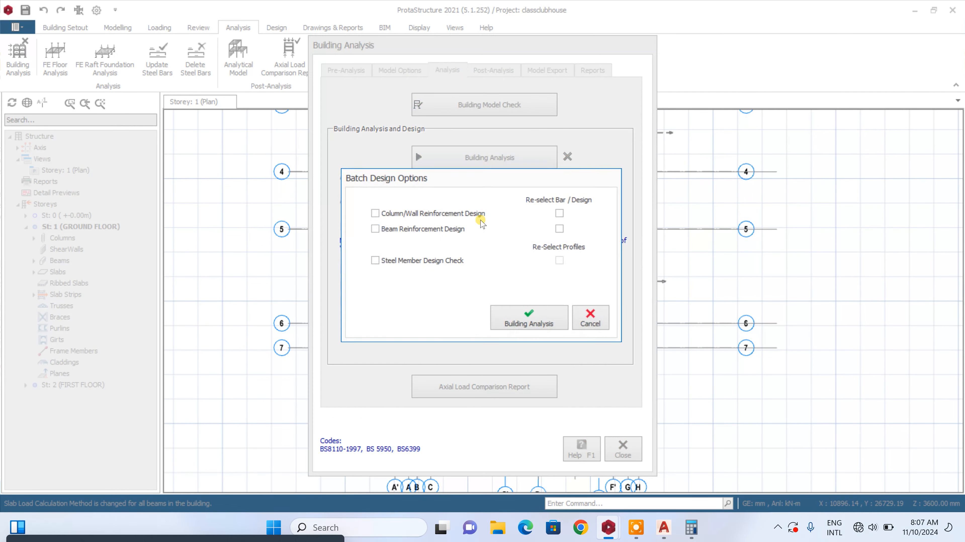
pyautogui.click(384, 215)
pyautogui.click(376, 230)
pyautogui.click(561, 213)
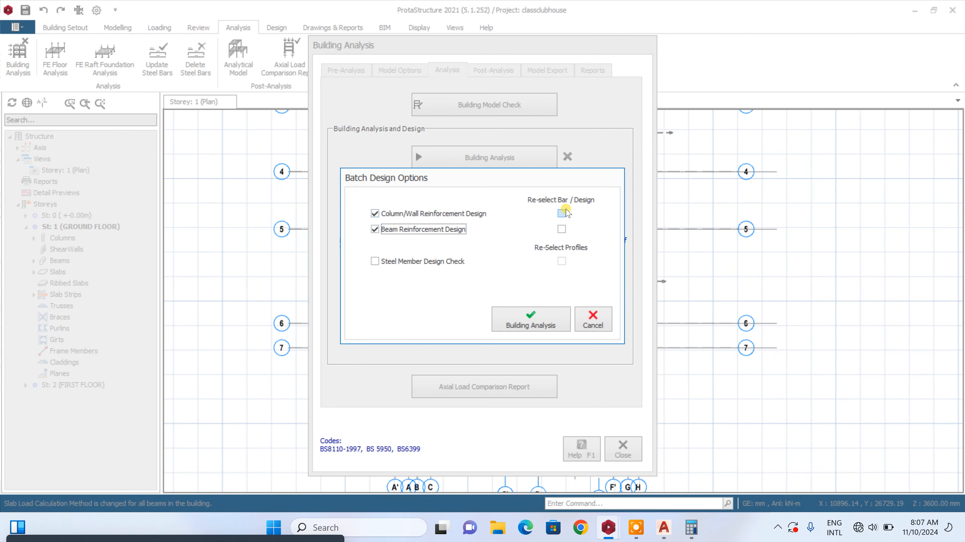
pyautogui.click(562, 229)
pyautogui.click(551, 317)
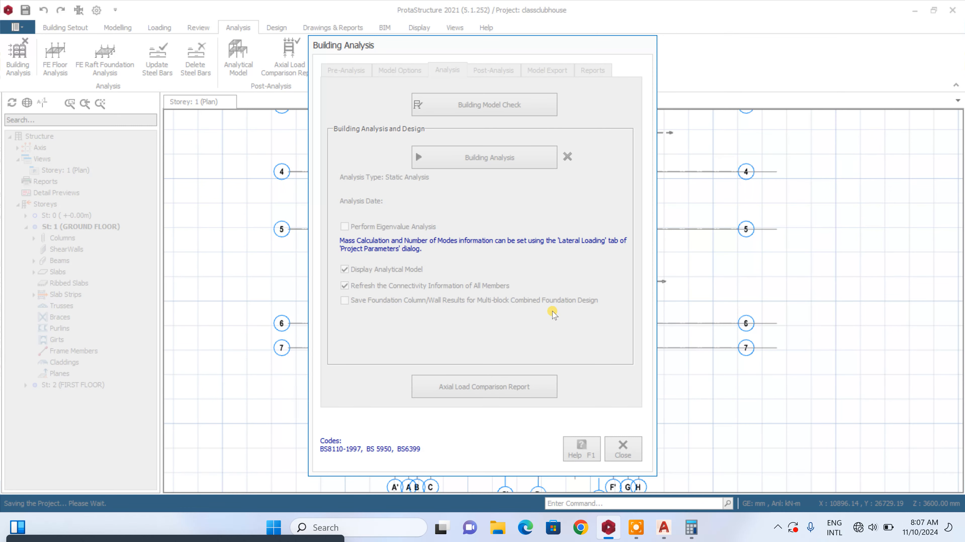
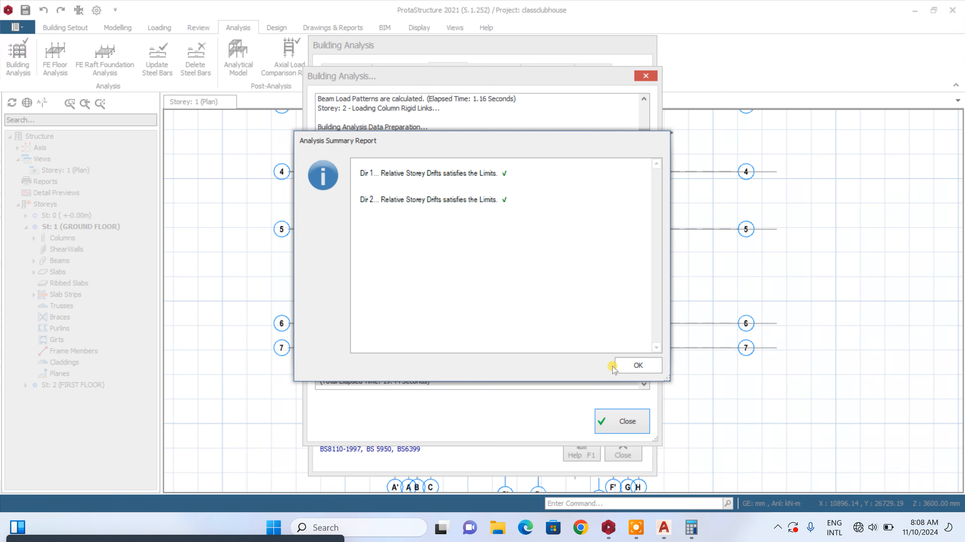
# Acknowledge the storey drift summary, close the analysis dialogs, and examine the displaced analytical model before closing its view
pyautogui.click(627, 365)
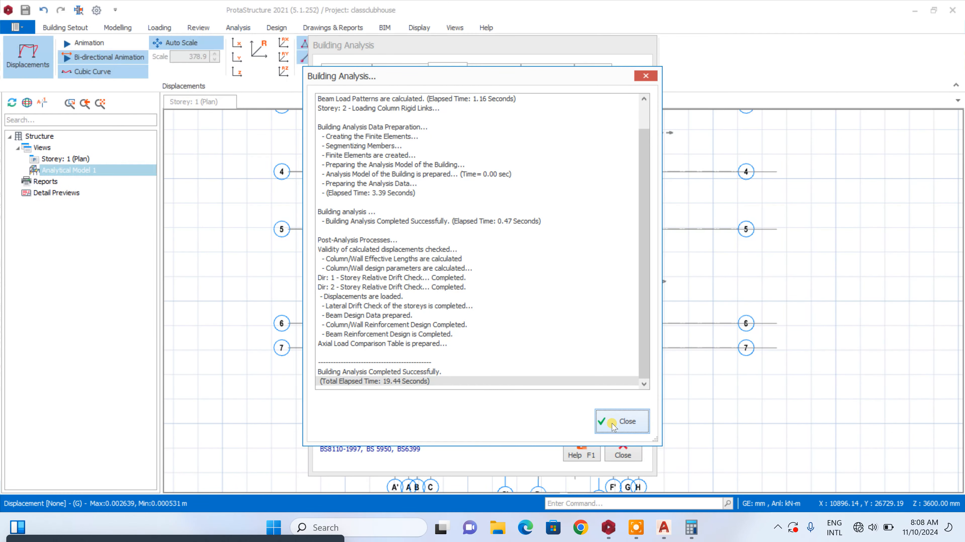
pyautogui.click(647, 431)
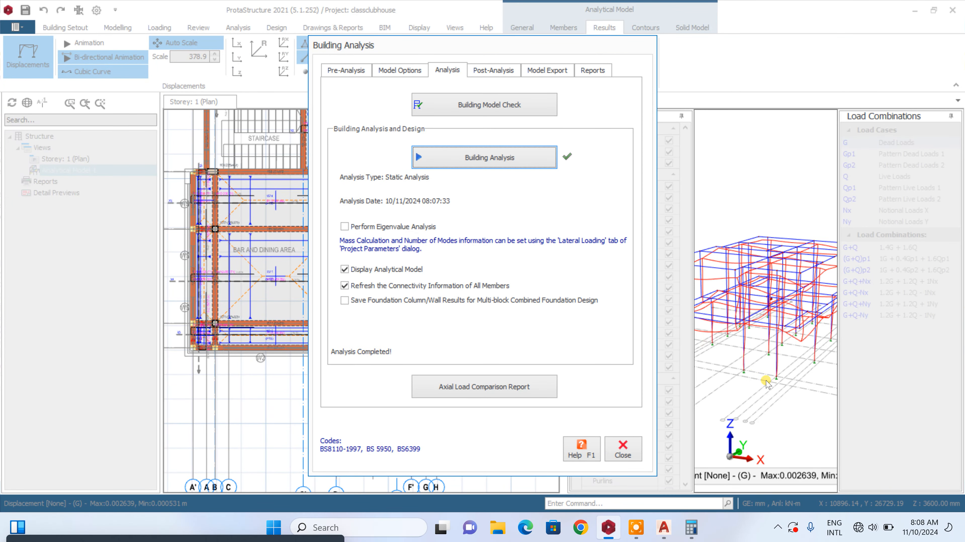
pyautogui.click(621, 452)
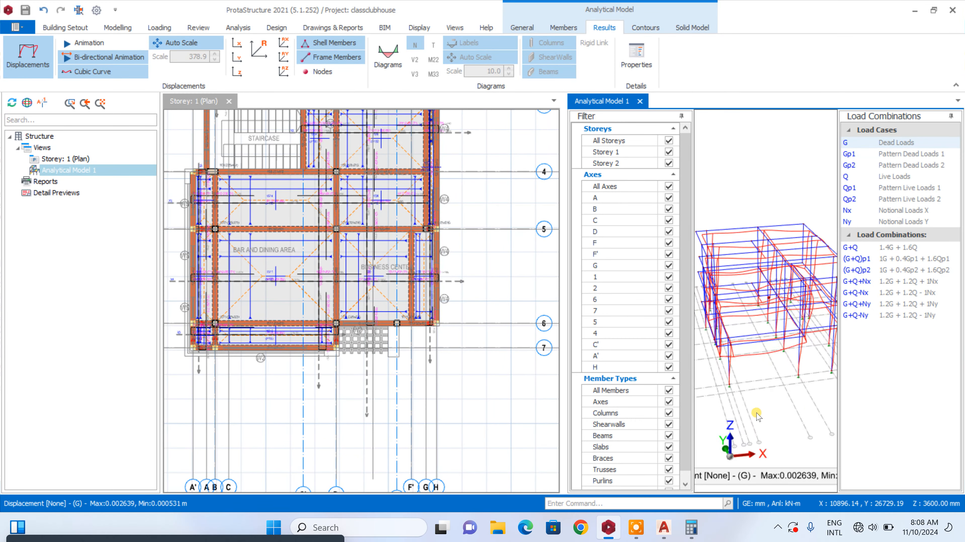
pyautogui.moveTo(756, 413)
pyautogui.mouseDown(button='middle')
pyautogui.moveTo(762, 403)
pyautogui.moveTo(764, 413)
pyautogui.moveTo(732, 403)
pyautogui.moveTo(705, 408)
pyautogui.moveTo(711, 400)
pyautogui.moveTo(735, 404)
pyautogui.moveTo(740, 418)
pyautogui.mouseUp(button='middle')
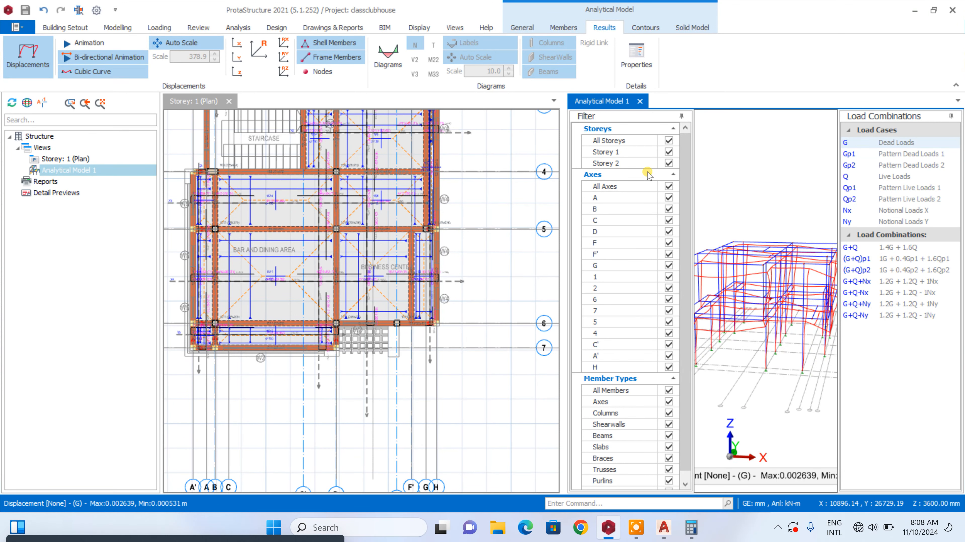
pyautogui.click(641, 101)
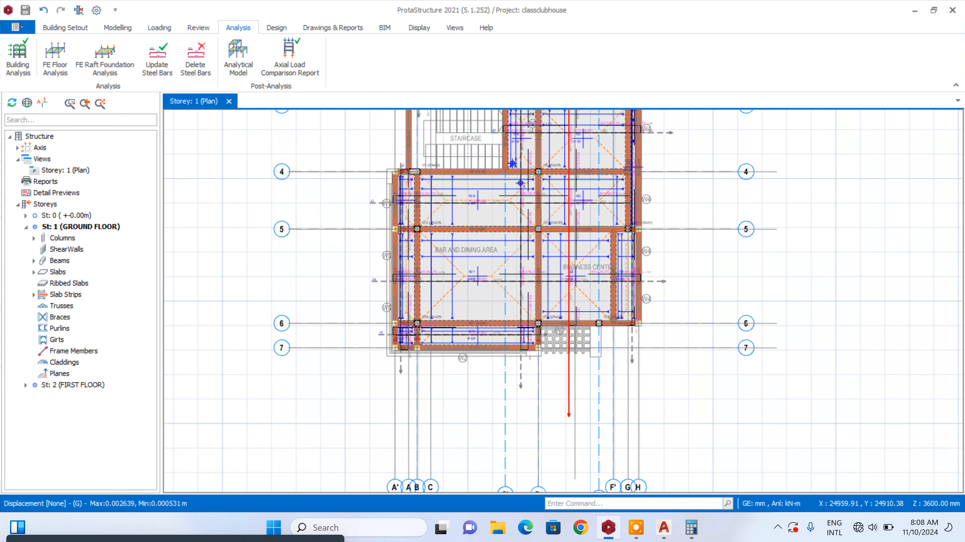
# Review the column reinforcement design table for all storeys, checking design status, utilization ratios, steel bars and links
pyautogui.scroll(1, 546, 266)
pyautogui.scroll(-2, 535, 321)
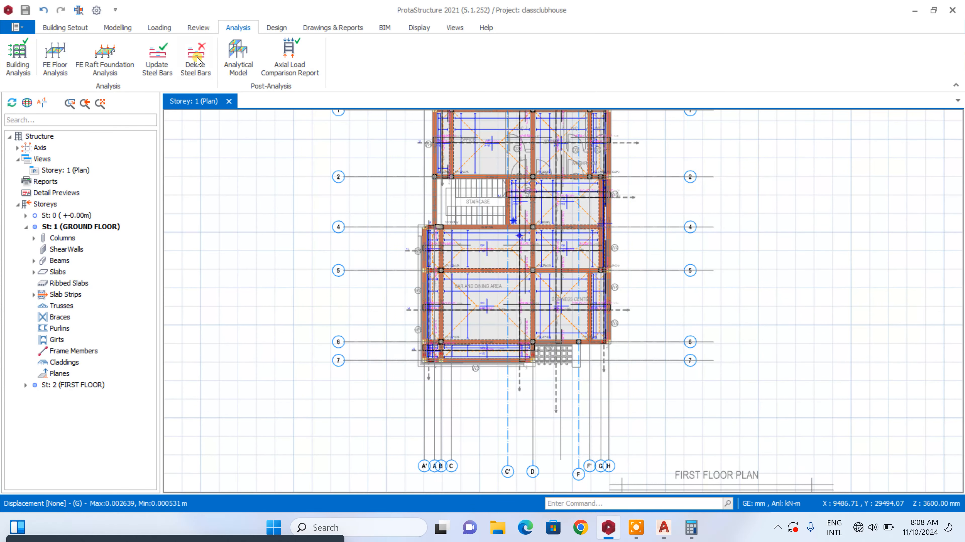
pyautogui.click(76, 28)
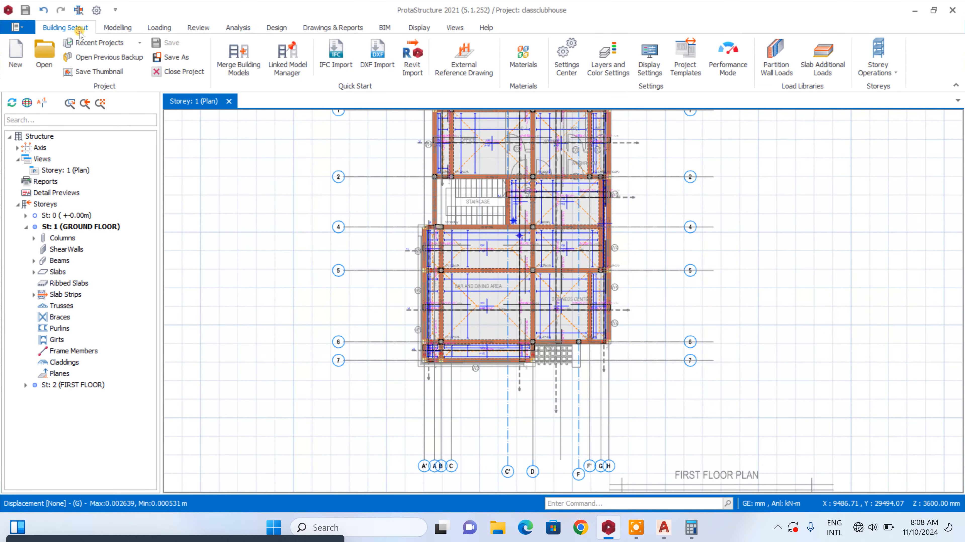
pyautogui.click(225, 28)
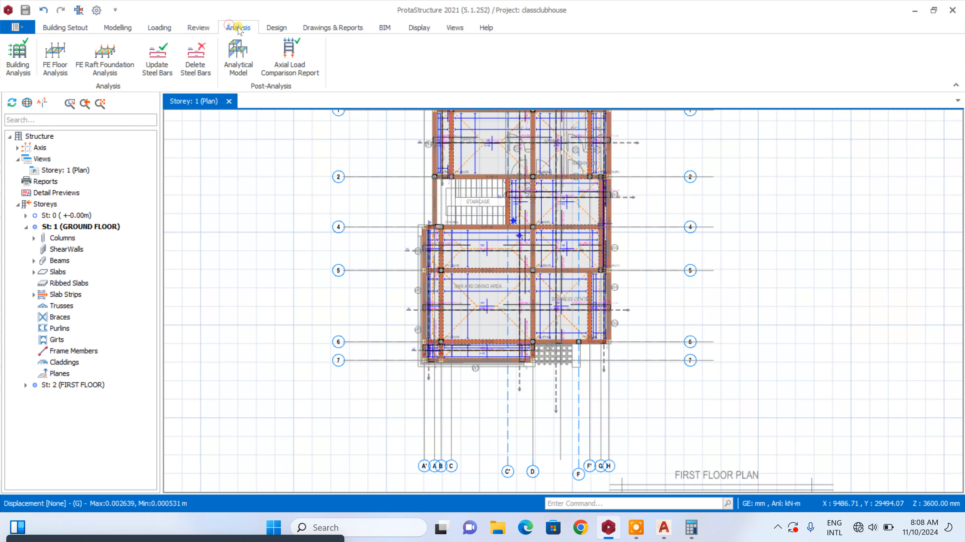
pyautogui.click(12, 56)
pyautogui.click(475, 72)
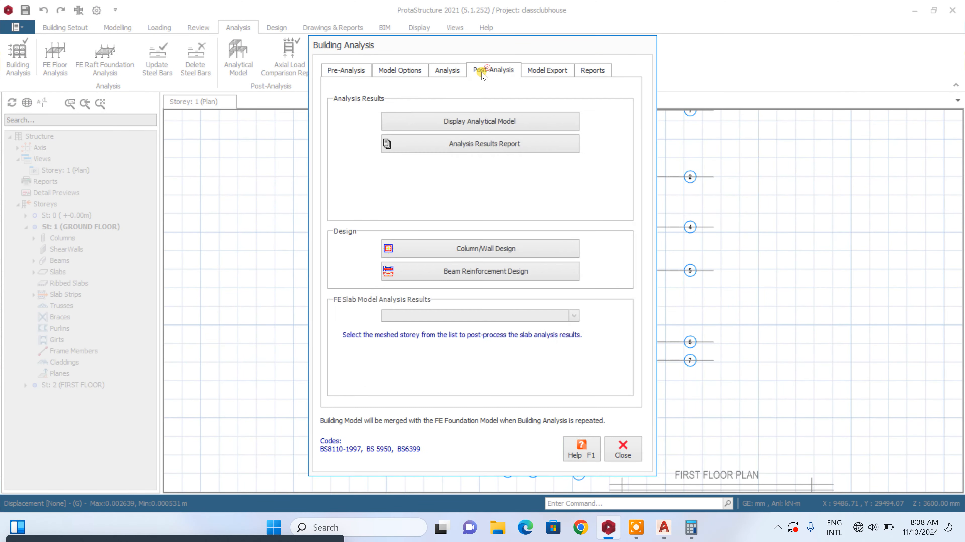
pyautogui.click(476, 247)
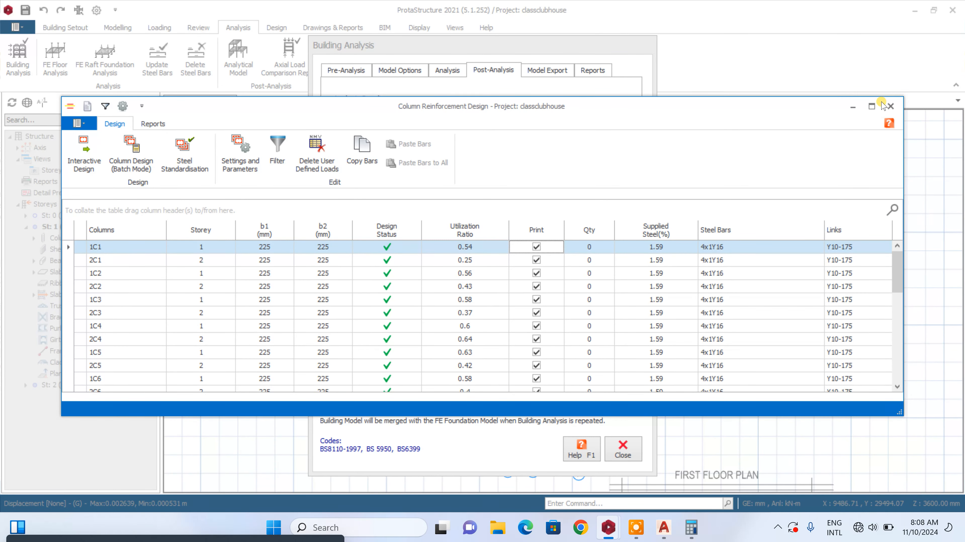
pyautogui.click(872, 106)
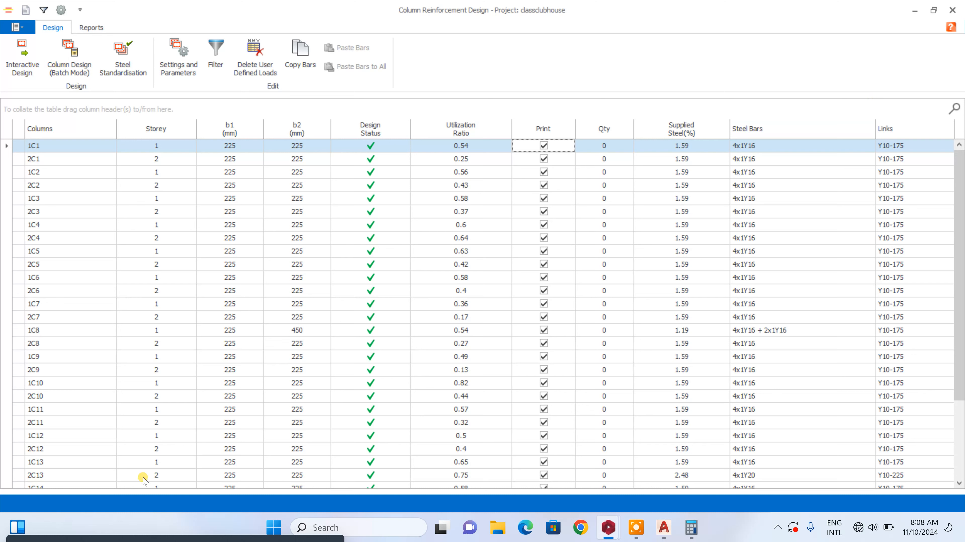
pyautogui.scroll(-3, 340, 344)
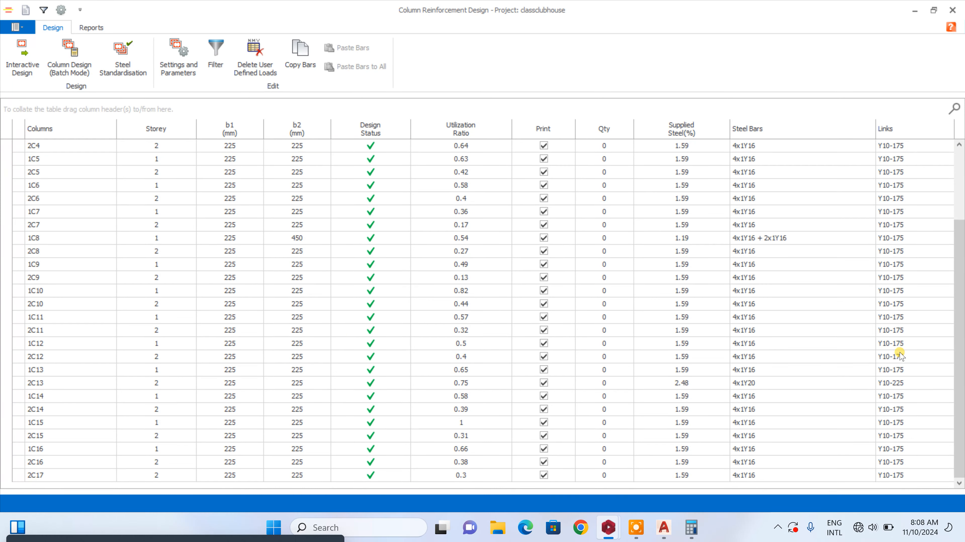
pyautogui.scroll(3, 786, 197)
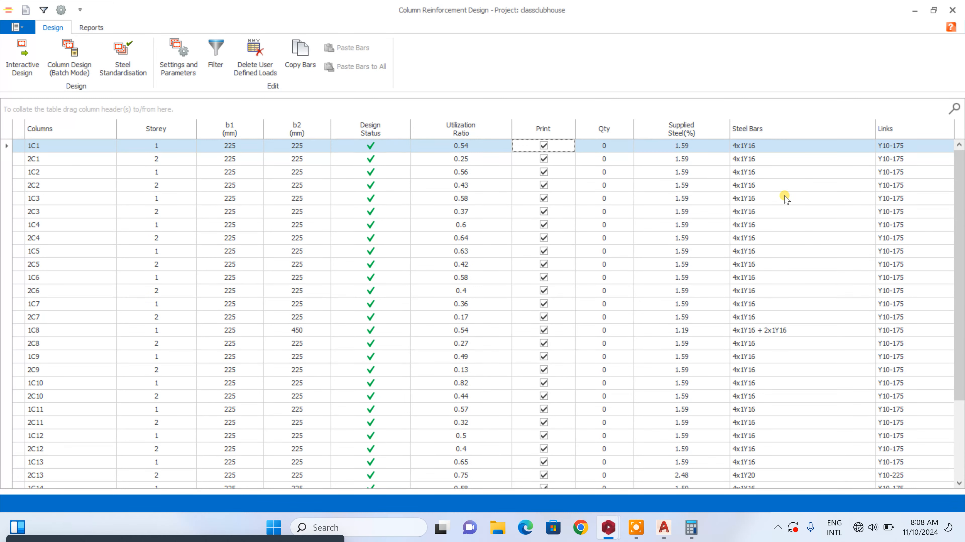
pyautogui.scroll(-3, 788, 213)
pyautogui.click(952, 10)
# Review the storey beam reinforcement design results for all axes and close the Building Analysis dialog
pyautogui.click(509, 272)
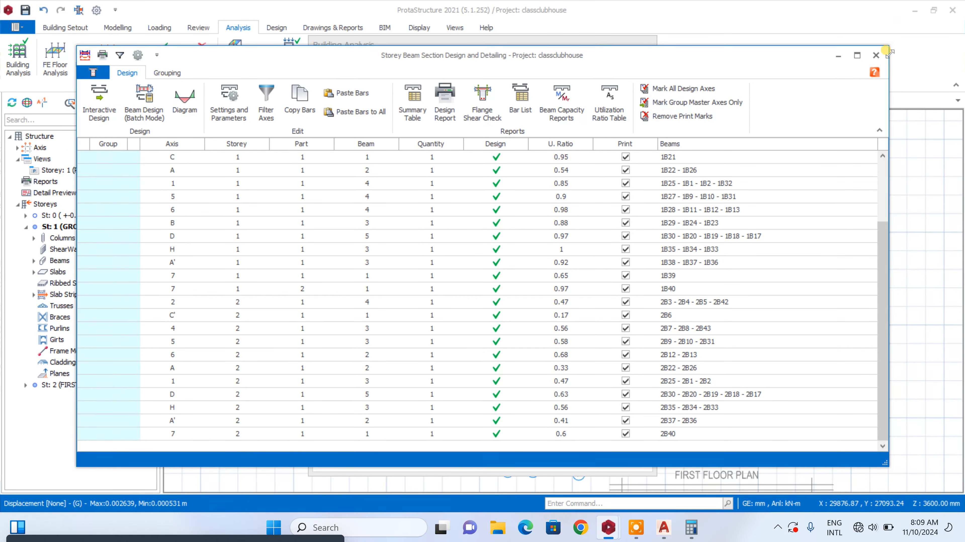
pyautogui.click(876, 55)
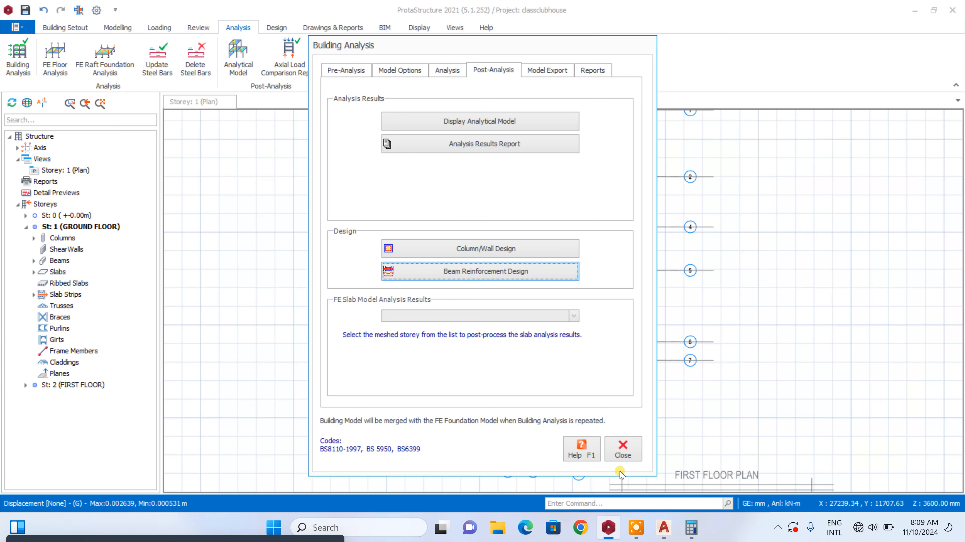
pyautogui.click(622, 449)
# Show the St: 2 (FIRST FLOOR) plan and examine its columns and beams near axes 6 and 7
pyautogui.scroll(3, 570, 339)
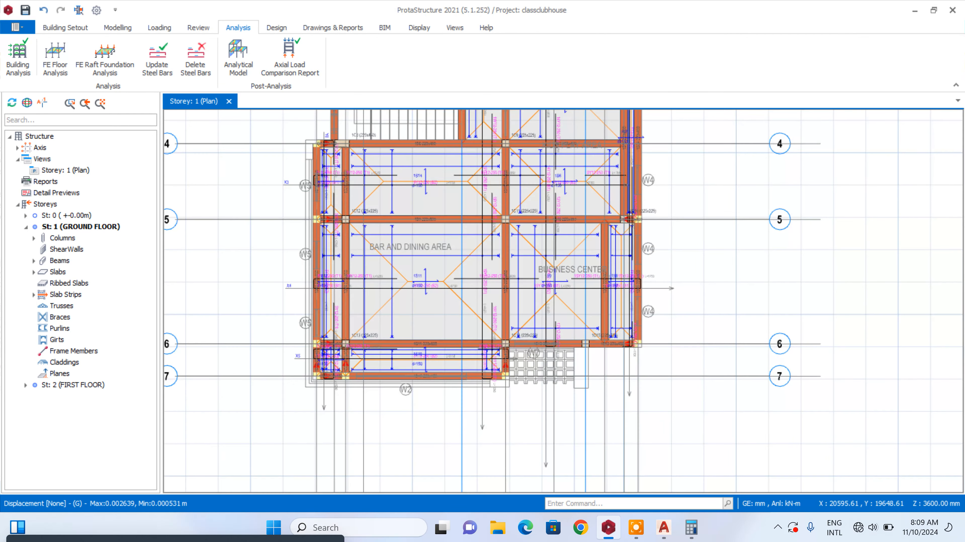
pyautogui.click(82, 384)
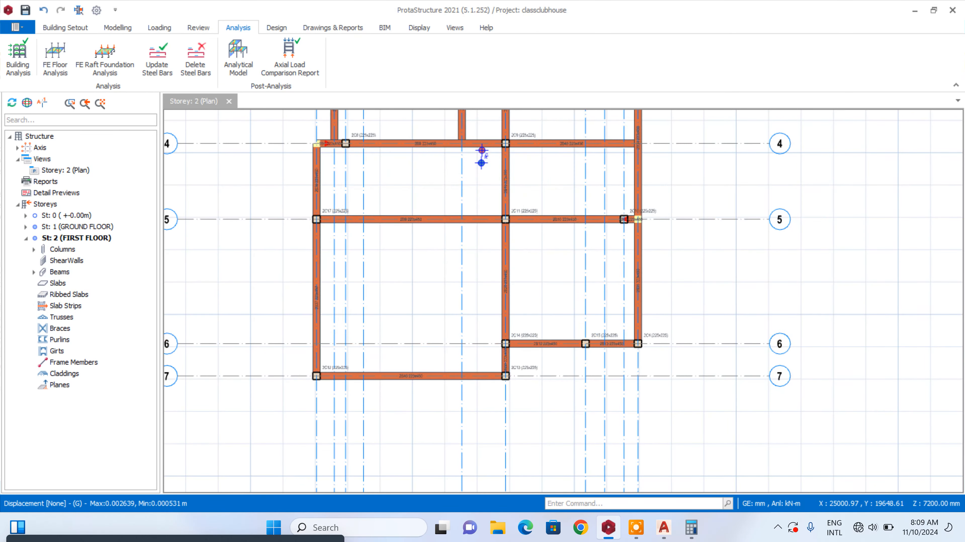
pyautogui.scroll(5, 482, 158)
pyautogui.scroll(-8, 638, 255)
pyautogui.scroll(6, 642, 353)
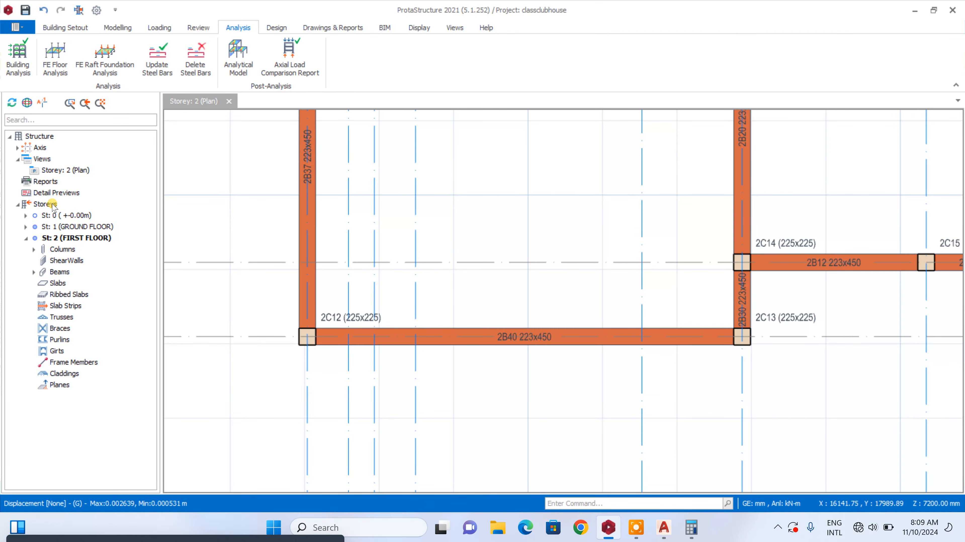
# Insert pad footings under all columns at St: 0 and accept the pad footing batch design
pyautogui.click(61, 215)
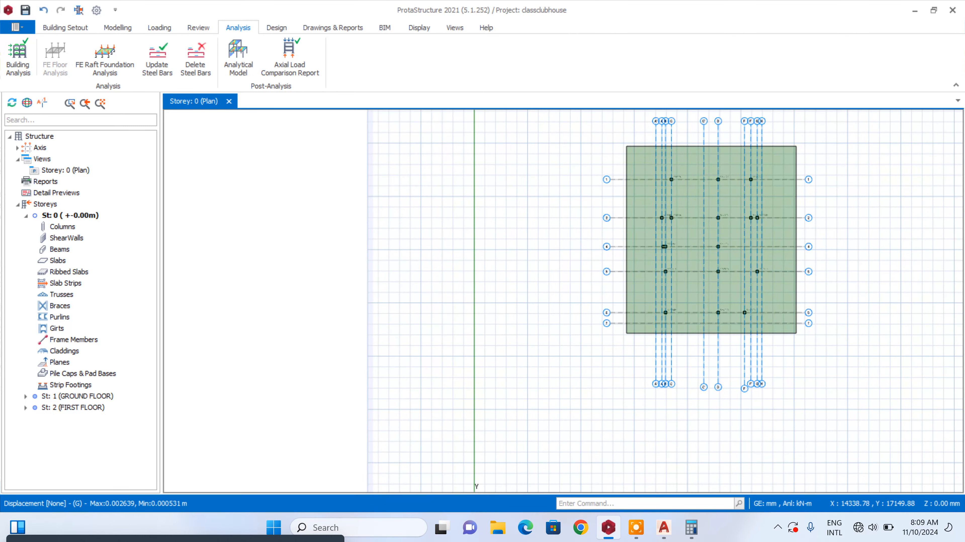
pyautogui.hotkey('ctrl', 'a')
pyautogui.rightClick(679, 271)
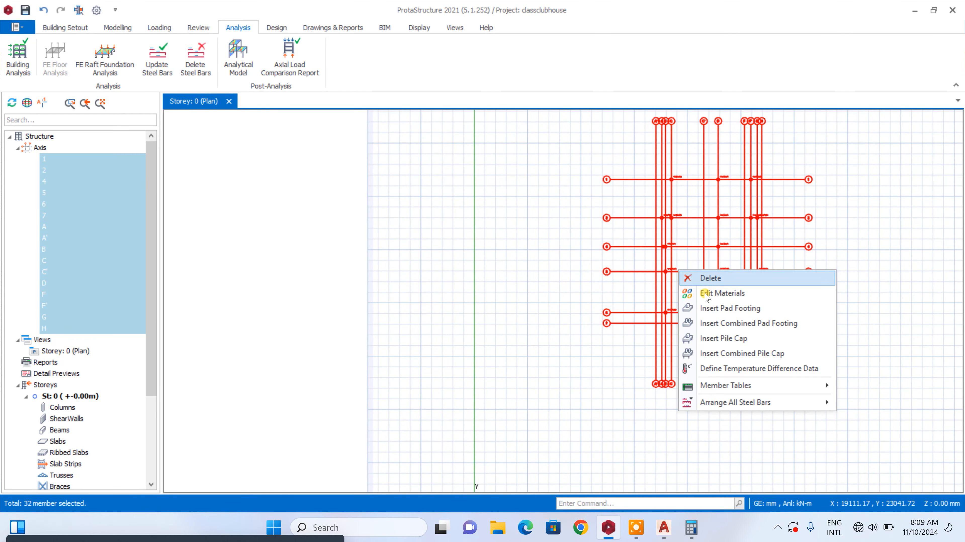
pyautogui.click(718, 309)
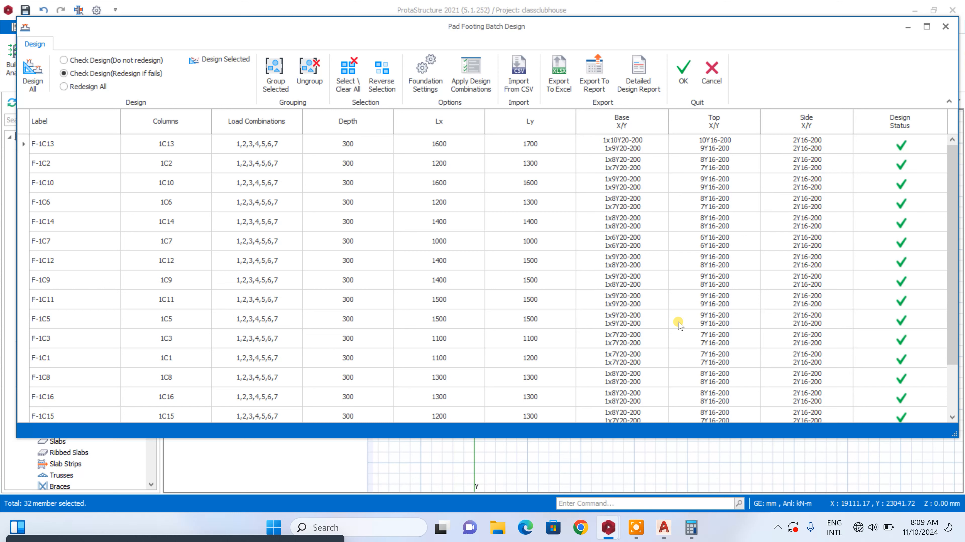
pyautogui.scroll(-3, 684, 290)
pyautogui.scroll(3, 686, 297)
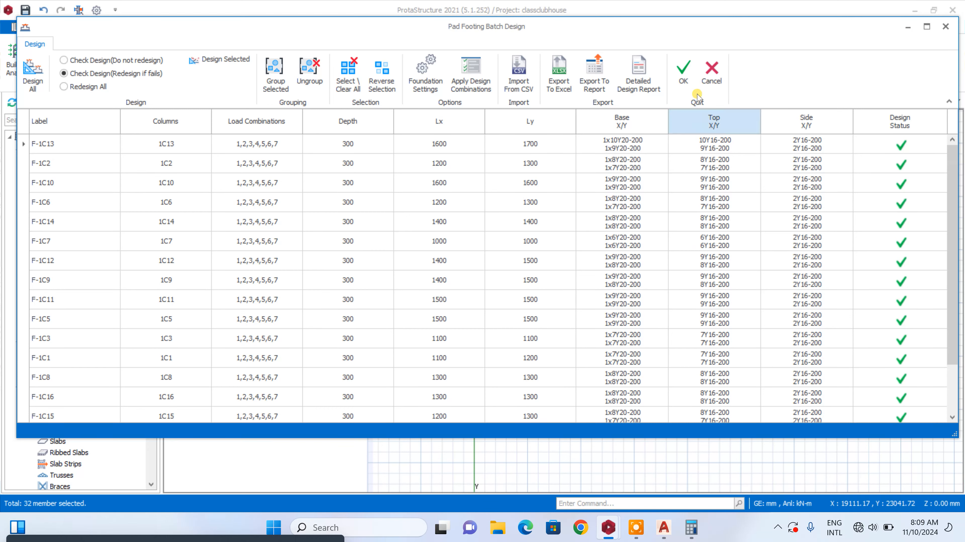
pyautogui.click(691, 79)
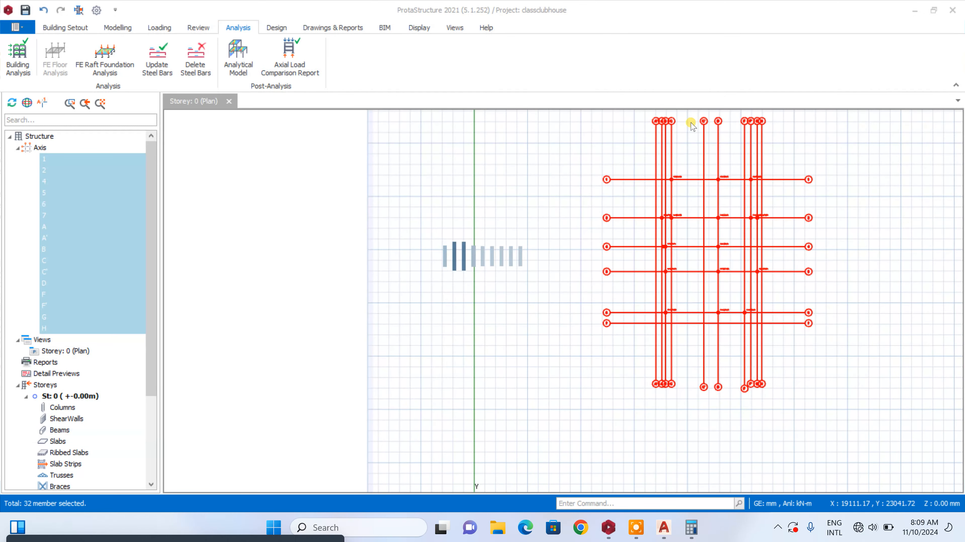
# Resize pad footing F-1C1 to a square 1200 x 1200 mm footing
pyautogui.scroll(6, 697, 152)
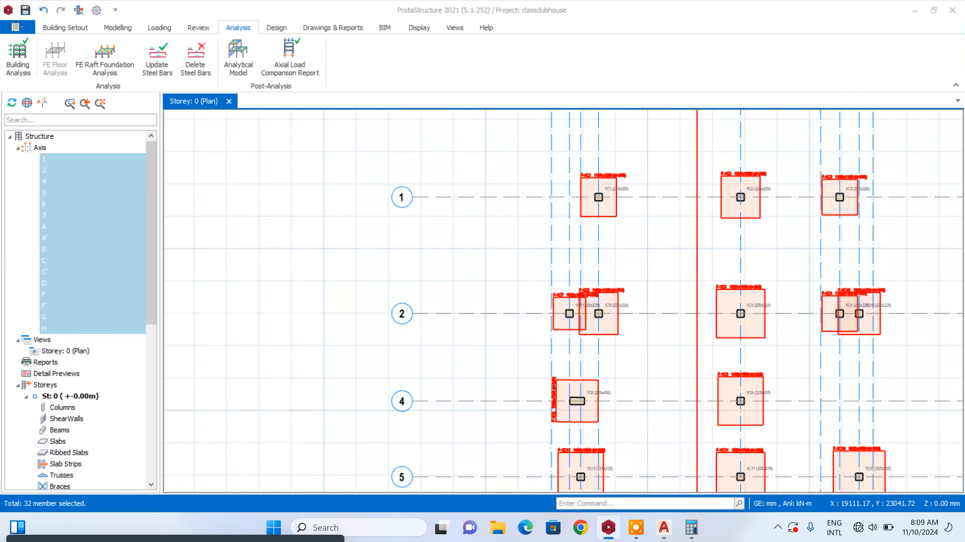
pyautogui.scroll(2, 576, 184)
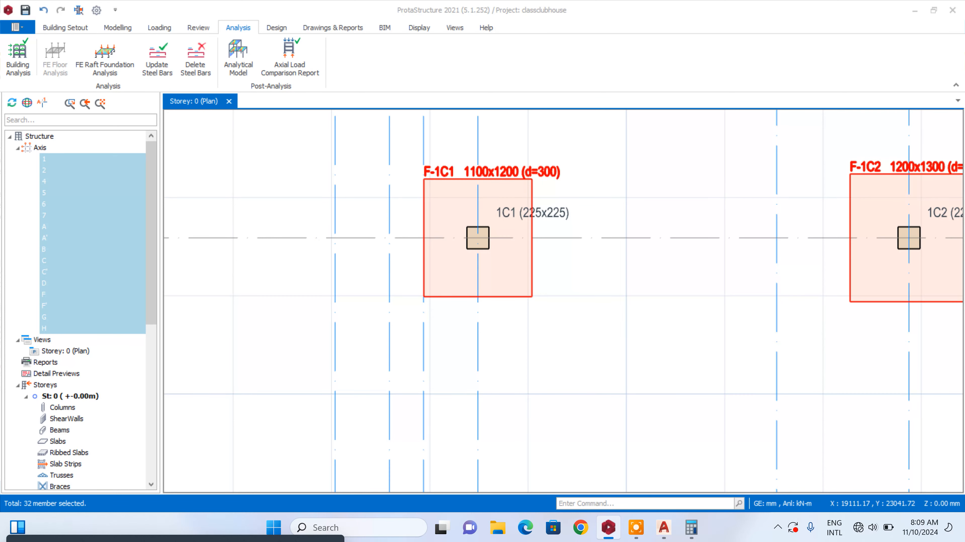
pyautogui.doubleClick(487, 173)
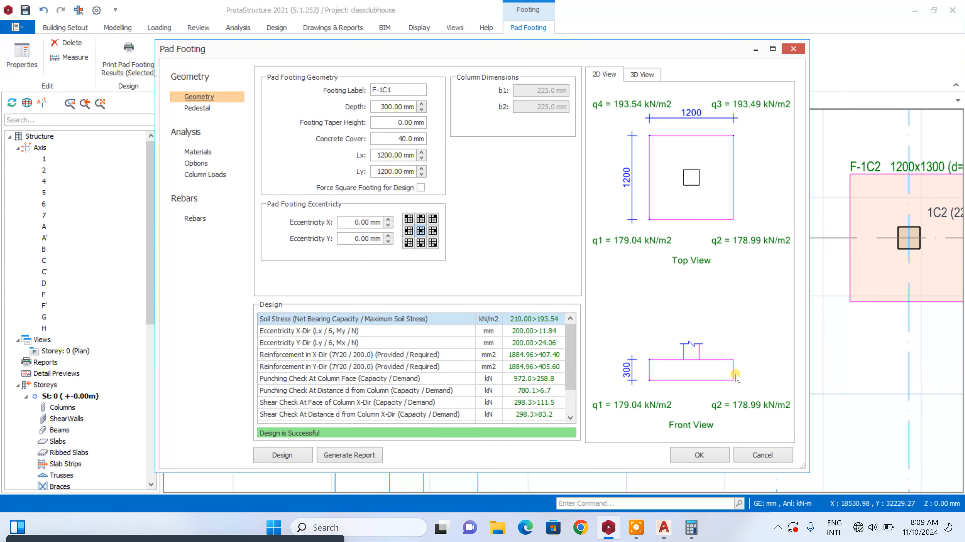
pyautogui.click(707, 454)
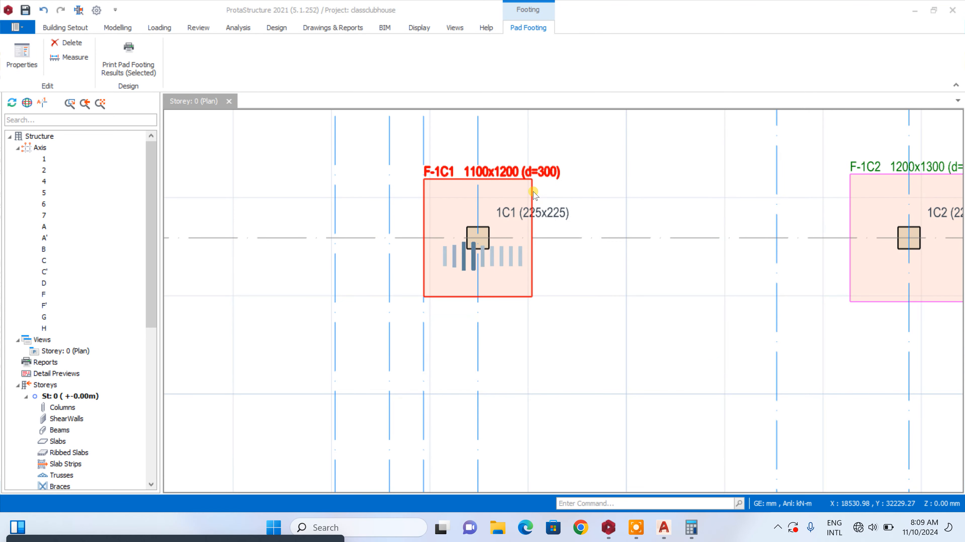
pyautogui.click(535, 172)
# Enlarge pad footing F-1C2 to a square 1400 x 1400 mm footing
pyautogui.scroll(-2, 535, 171)
pyautogui.scroll(3, 824, 228)
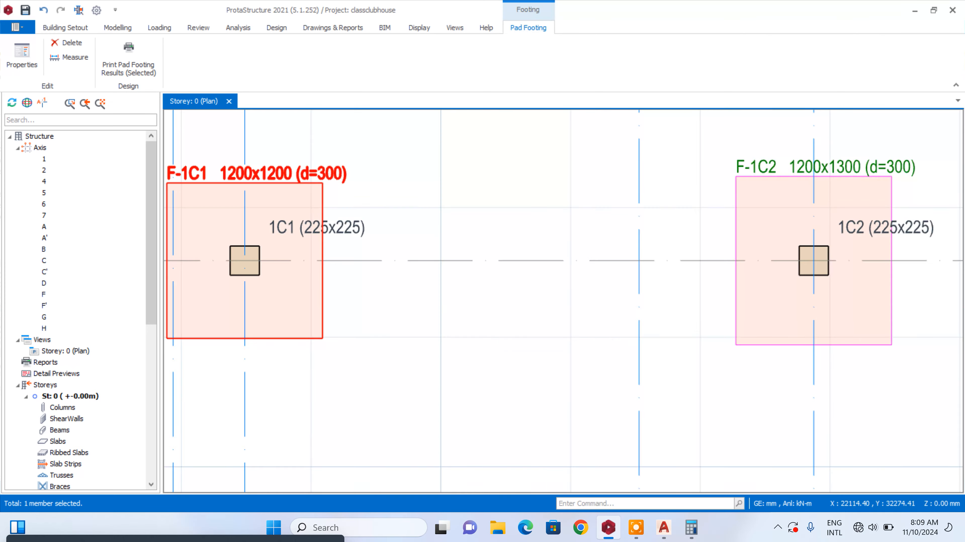
pyautogui.doubleClick(778, 171)
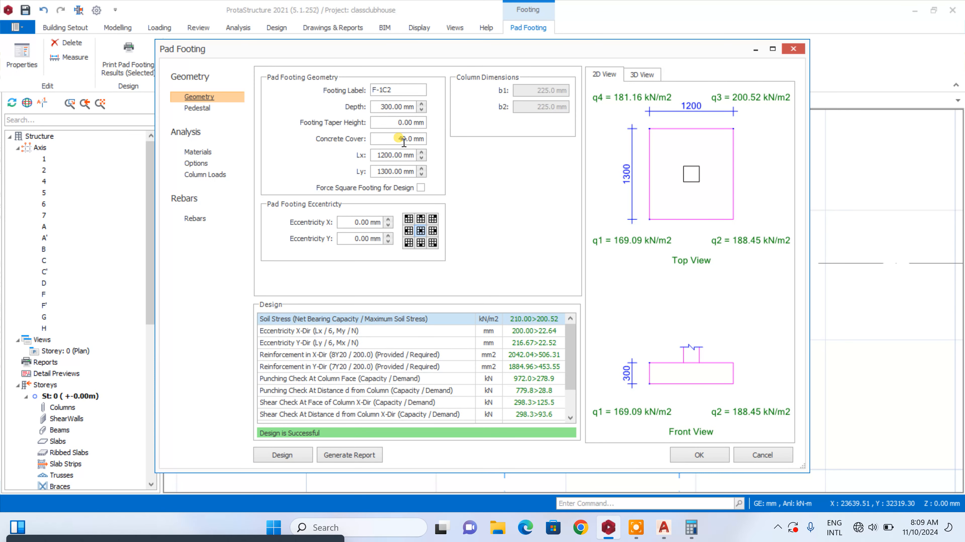
pyautogui.click(422, 152)
pyautogui.click(422, 169)
pyautogui.click(690, 455)
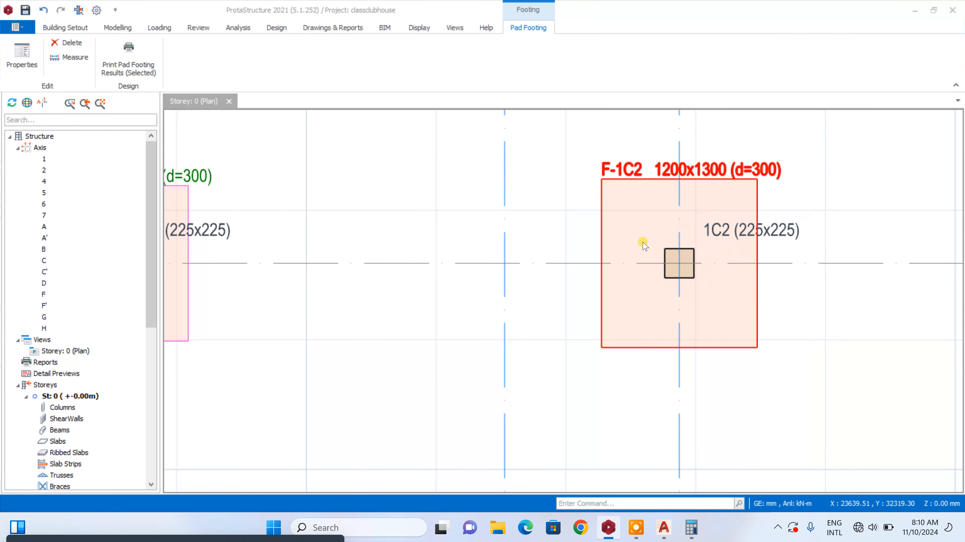
# Enlarge pad footing F-1C3 to a square 1200 x 1200 mm footing
pyautogui.scroll(-6, 615, 210)
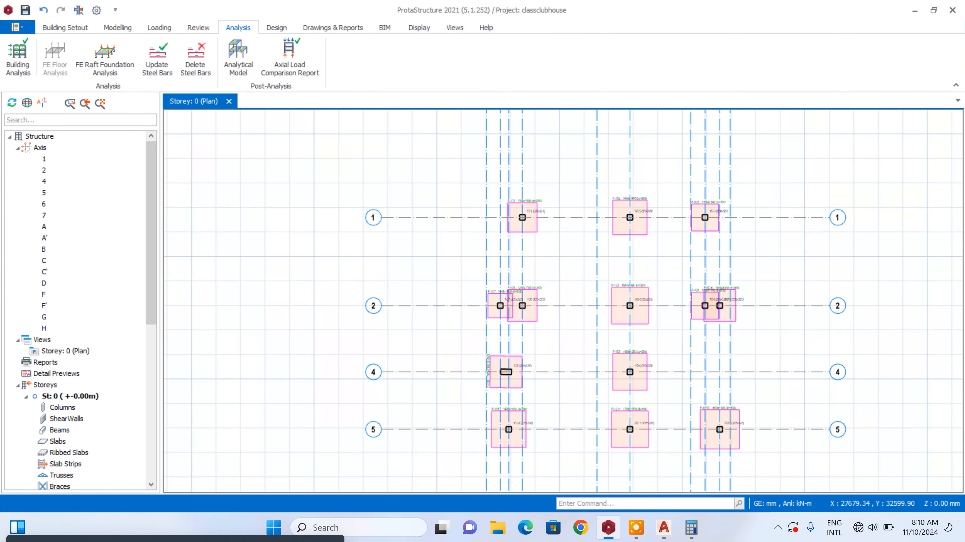
pyautogui.scroll(6, 722, 201)
pyautogui.doubleClick(496, 261)
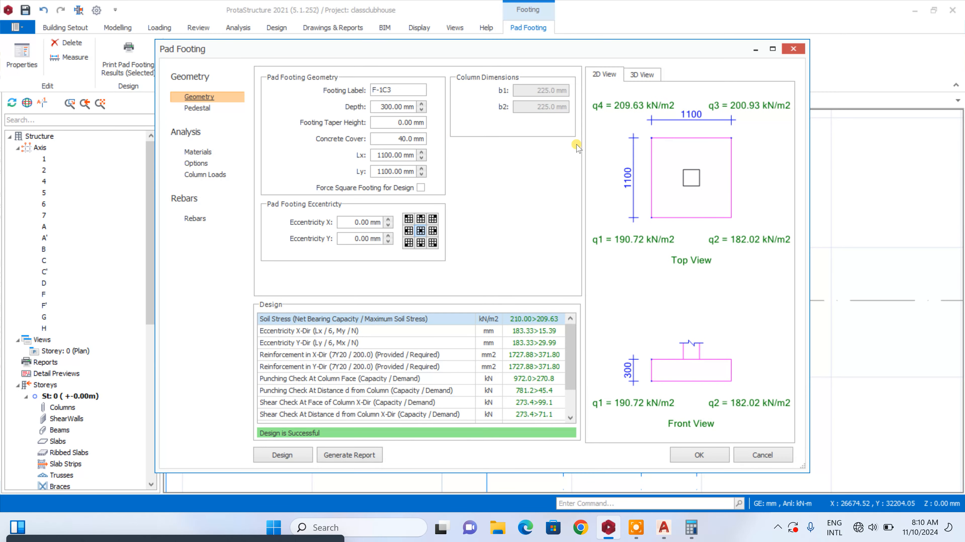
pyautogui.click(422, 158)
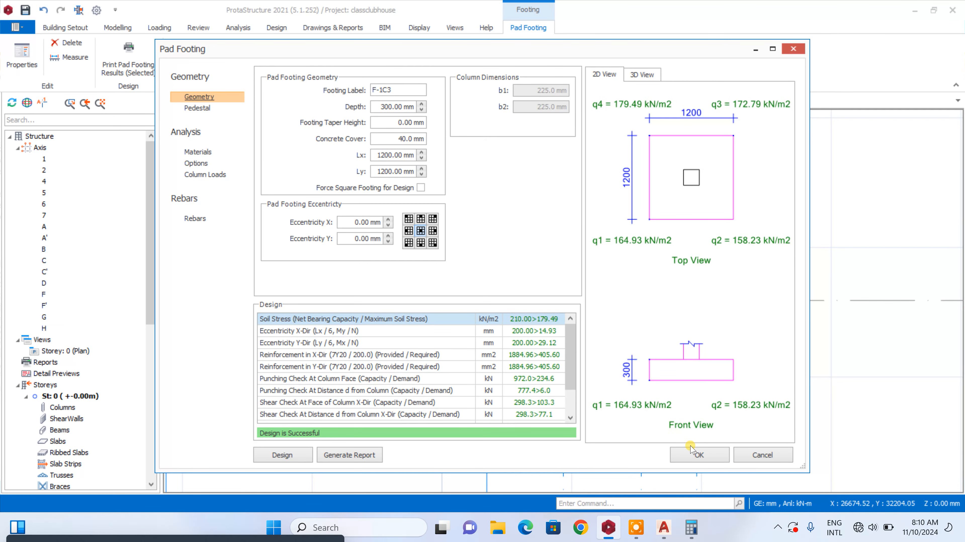
pyautogui.click(699, 455)
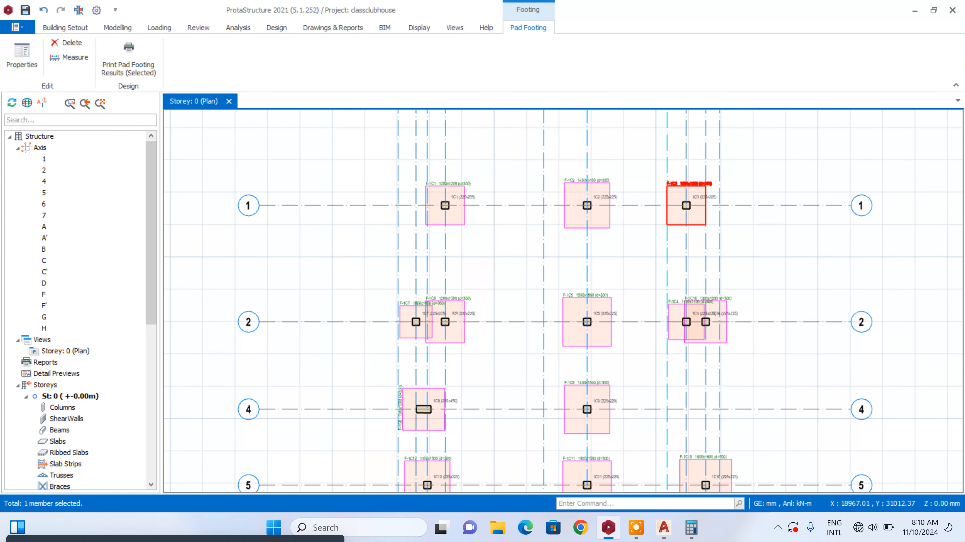
pyautogui.scroll(5, 423, 351)
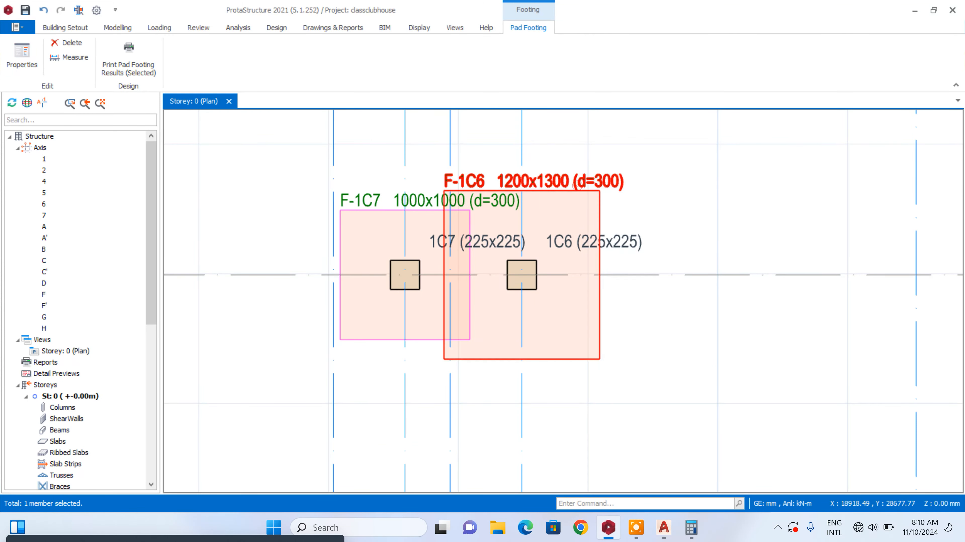
# Delete the overlapping pad footings F-1C6 and F-1C7 on axis 2
pyautogui.press('Delete')
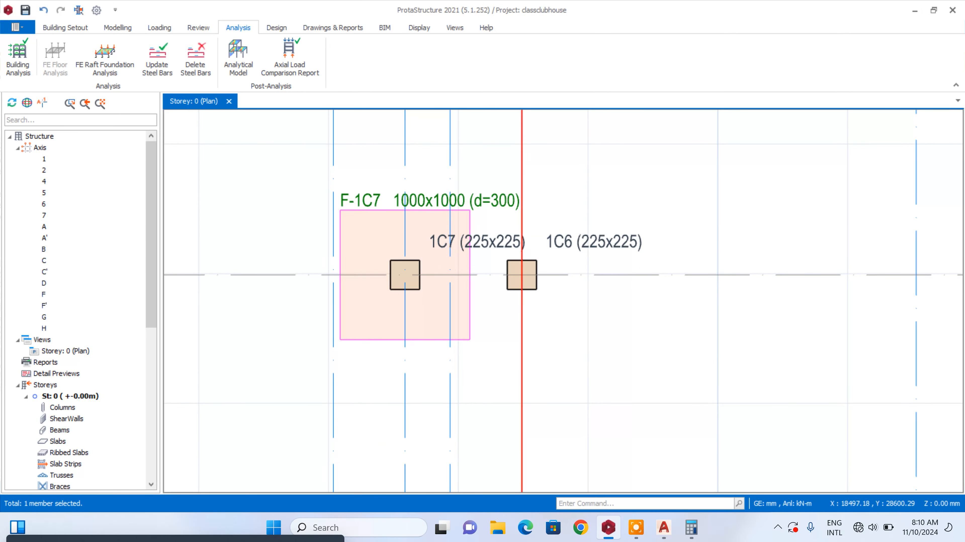
pyautogui.click(509, 198)
pyautogui.press('Delete')
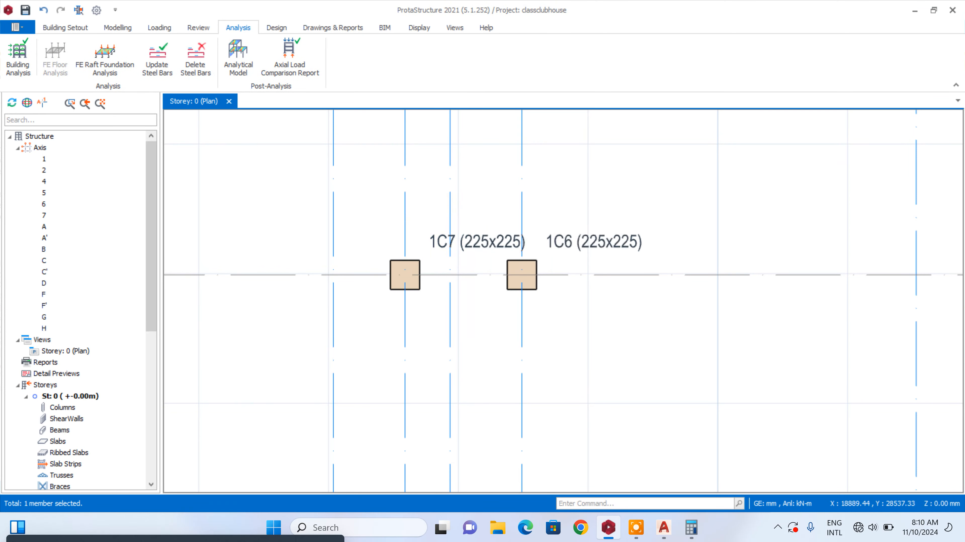
# Insert a combined pad footing under columns 1C6 and 1C7, sized 1800 mm in Lx and 1400 mm in Ly
pyautogui.moveTo(658, 125); pyautogui.dragTo(388, 393)
pyautogui.rightClick(357, 336)
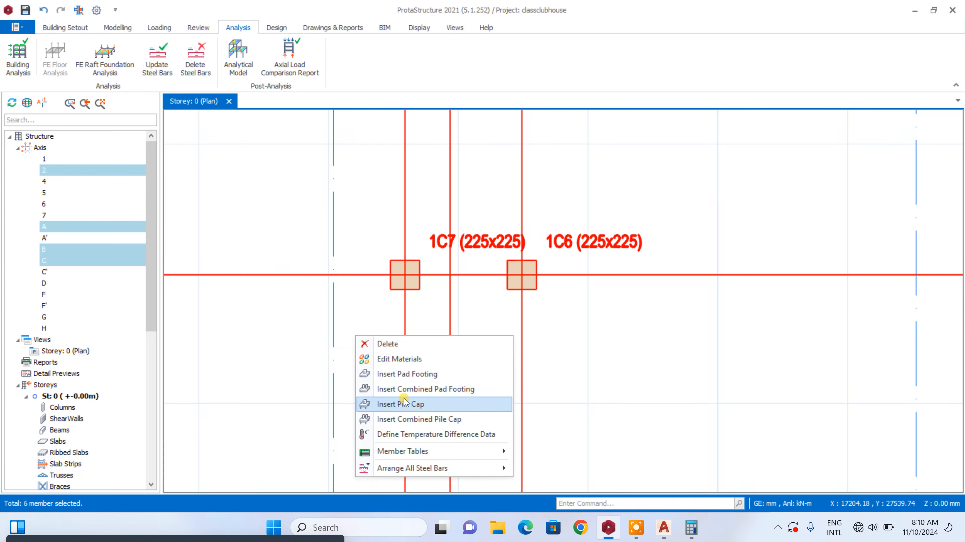
pyautogui.click(417, 391)
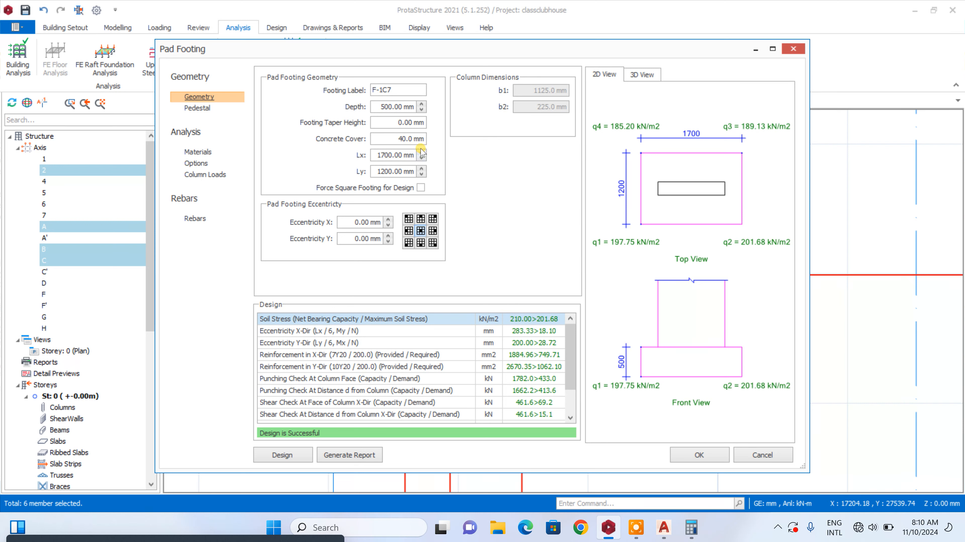
pyautogui.click(421, 168)
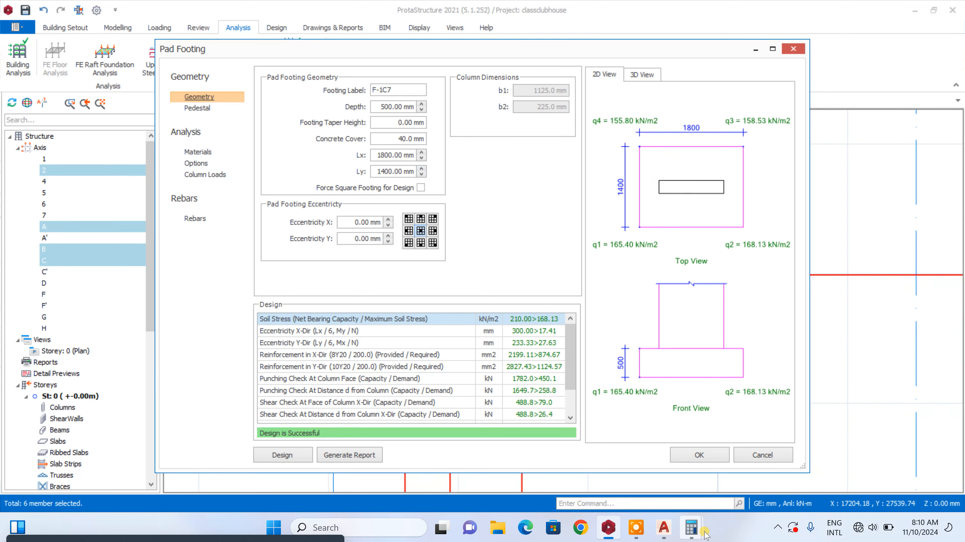
pyautogui.click(698, 456)
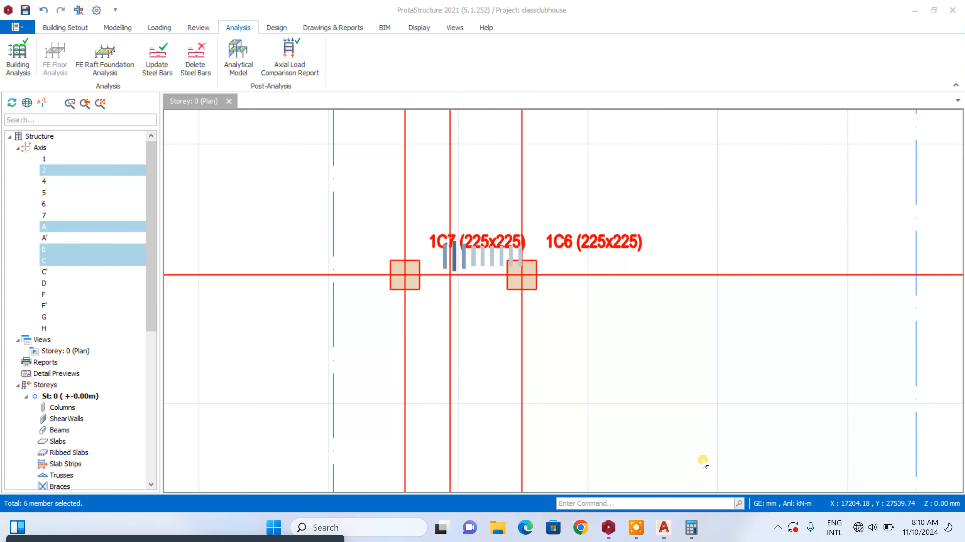
# Delete the overlapping pad footings F-1C16 and F-1C4 on axis 2
pyautogui.scroll(-5, 408, 250)
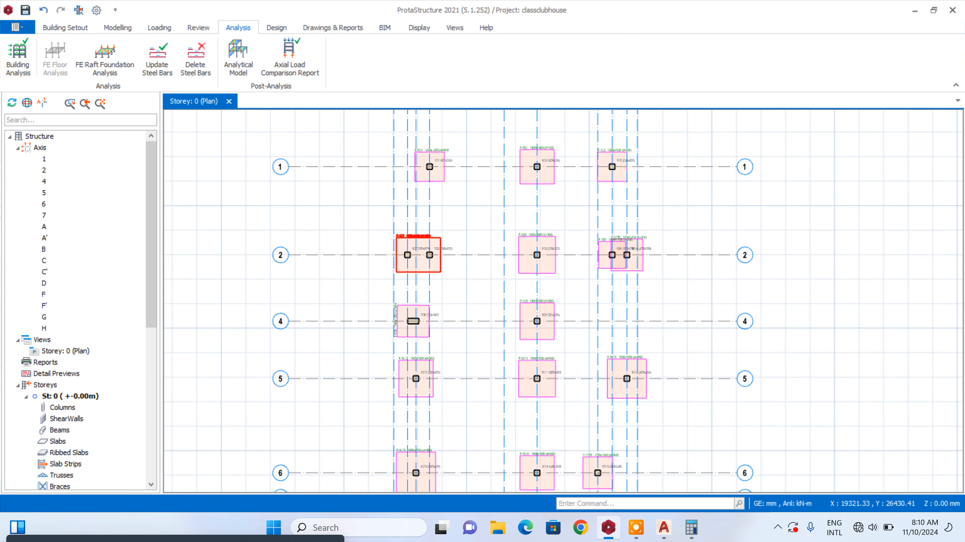
pyautogui.scroll(5, 420, 321)
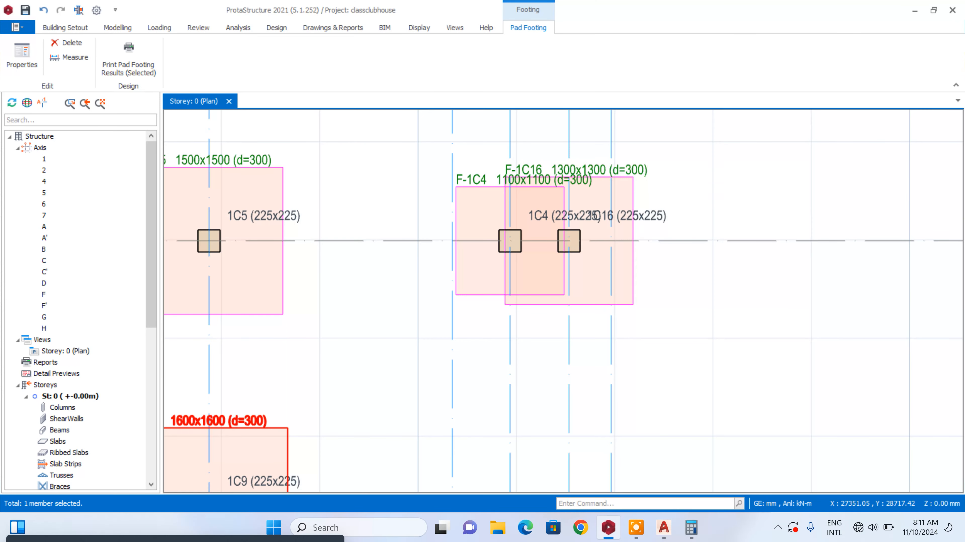
pyautogui.press('Delete')
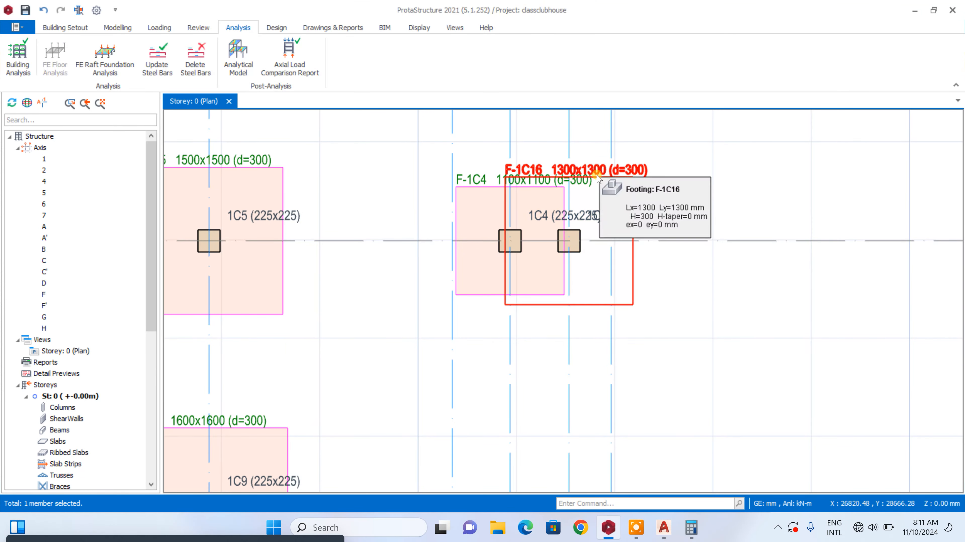
pyautogui.click(587, 181)
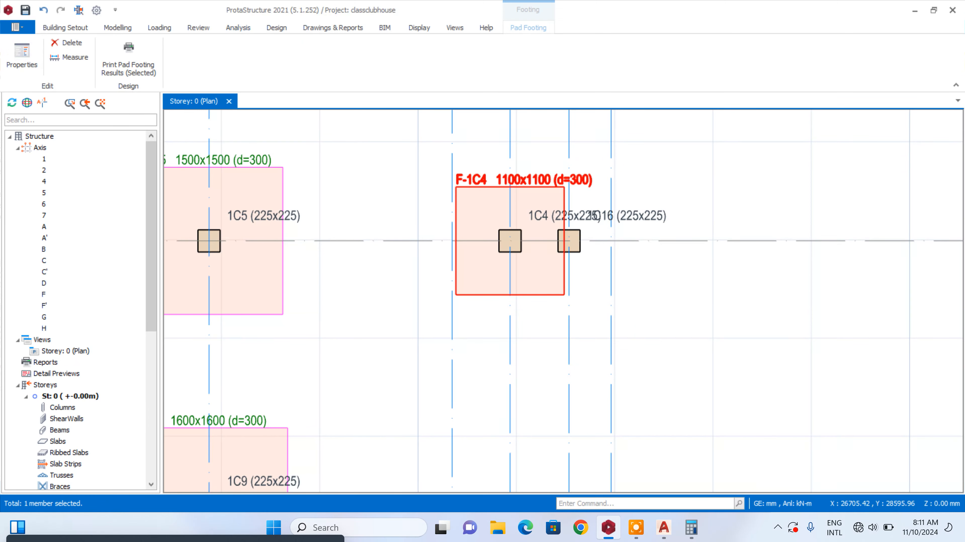
pyautogui.press('Delete')
# Insert a combined pad footing under columns 1C4 and 1C16, sized 1800 mm in Lx and 1500 mm in Ly
pyautogui.moveTo(654, 118); pyautogui.dragTo(389, 351)
pyautogui.rightClick(388, 350)
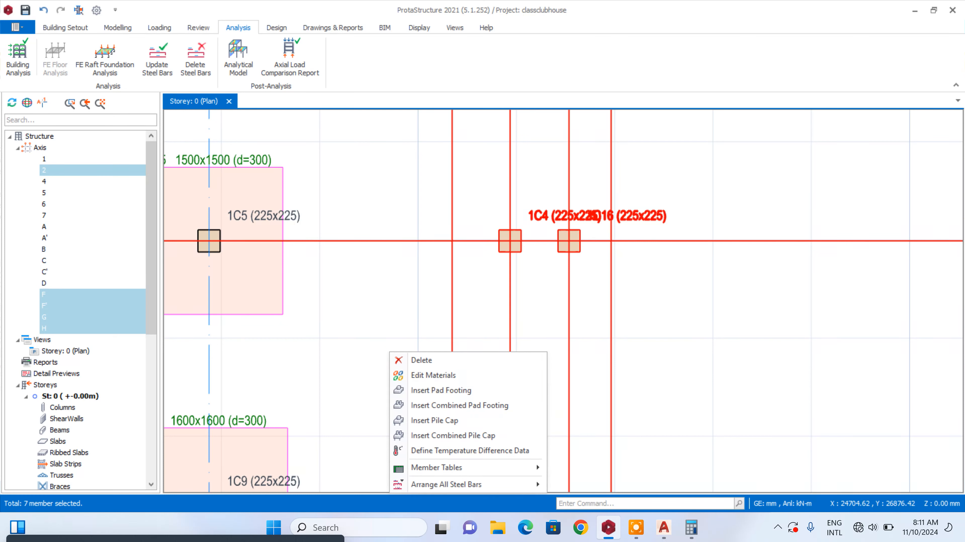
pyautogui.click(437, 403)
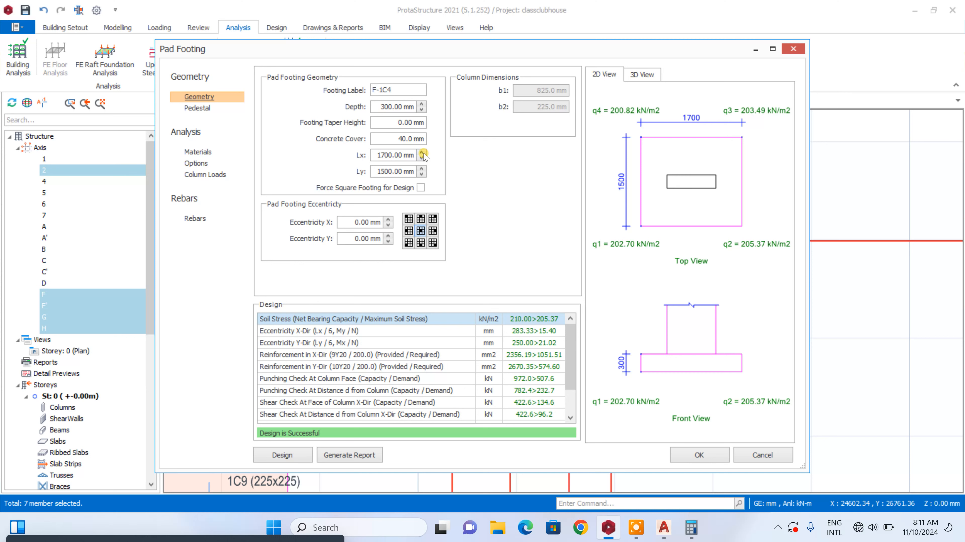
pyautogui.click(422, 153)
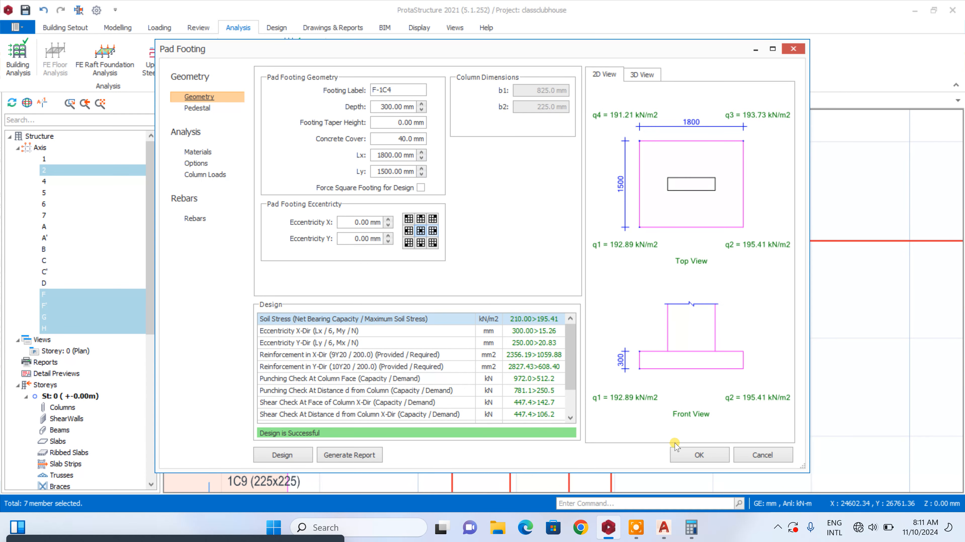
pyautogui.click(685, 455)
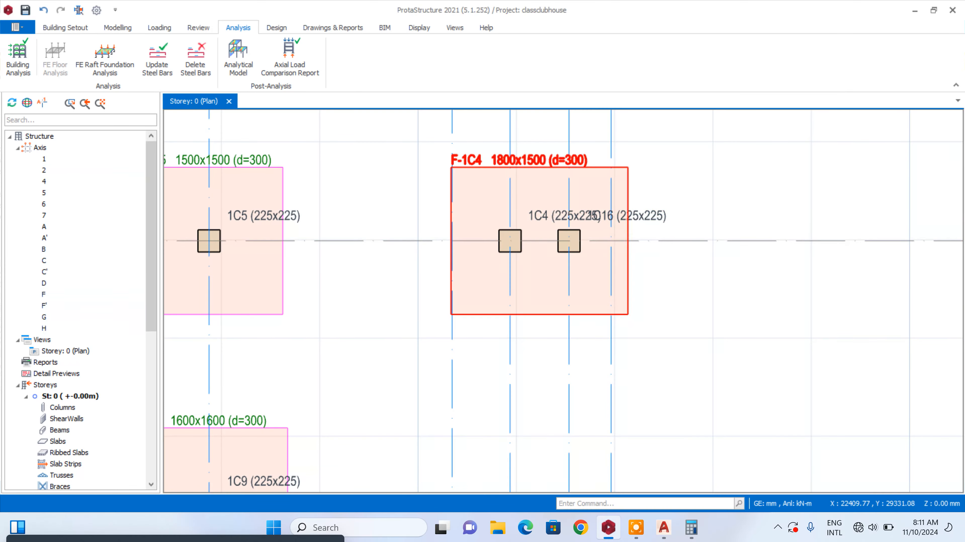
# Enlarge pad footing F-1C11 to a square 1600 x 1600 mm footing
pyautogui.scroll(-6, 667, 176)
pyautogui.scroll(5, 646, 277)
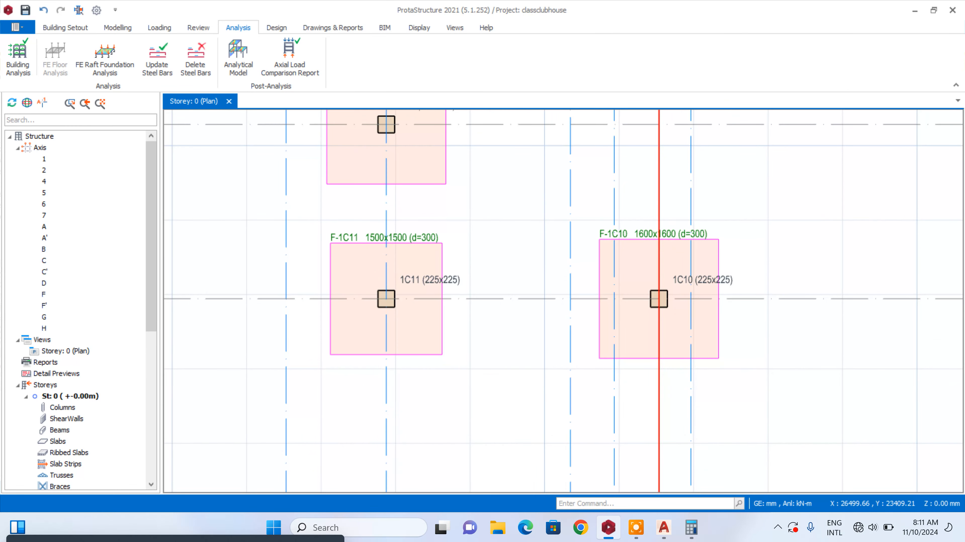
pyautogui.scroll(-2, 657, 256)
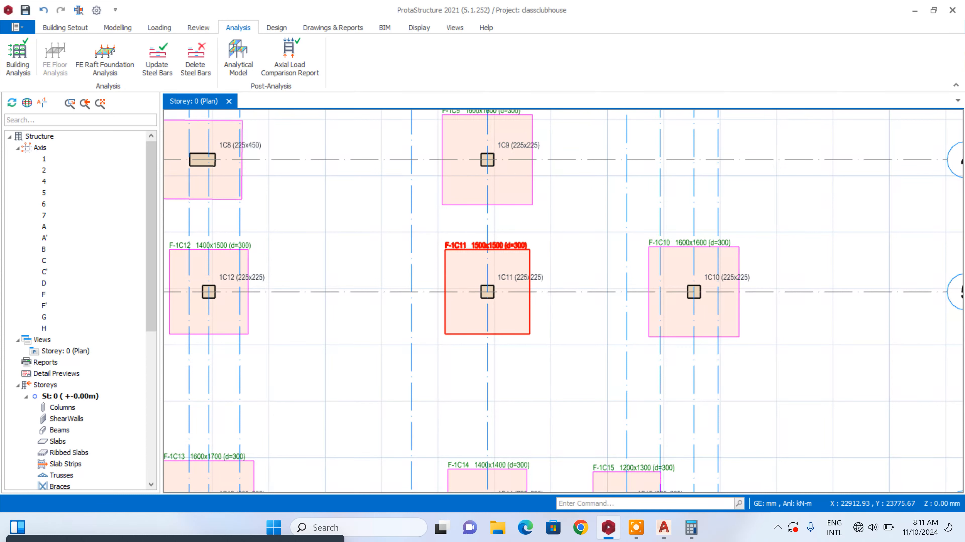
pyautogui.doubleClick(509, 249)
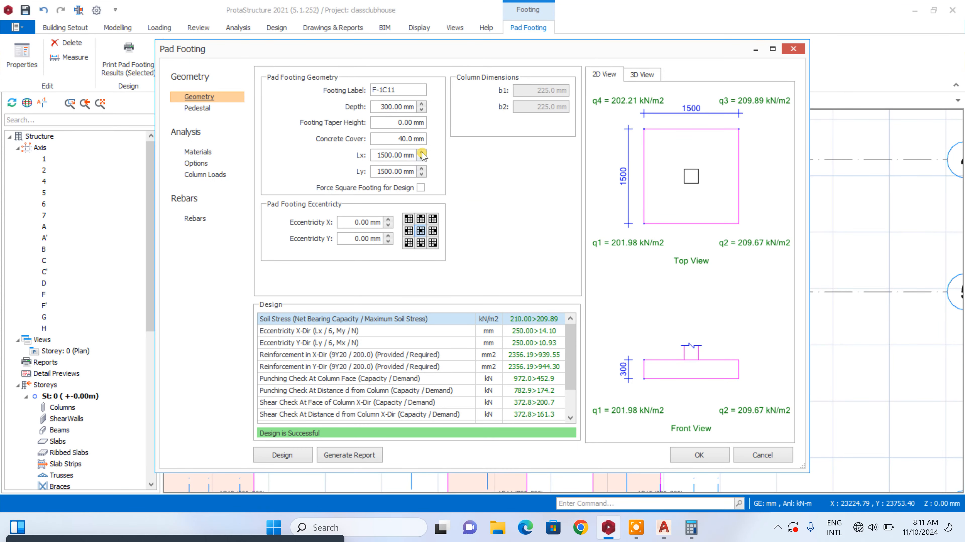
pyautogui.click(422, 169)
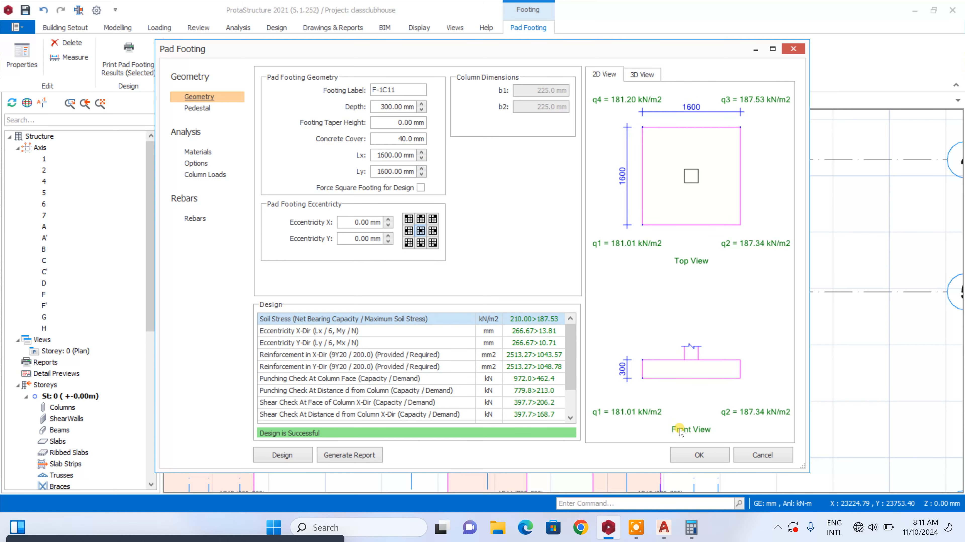
pyautogui.click(705, 455)
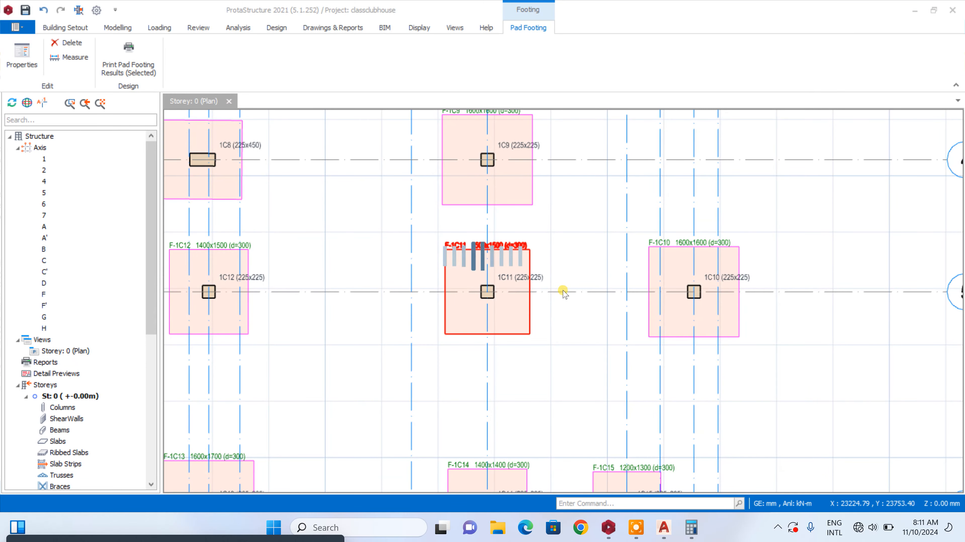
# Enlarge pad footing F-1C12 to a square 1600 x 1600 mm footing
pyautogui.scroll(-1, 555, 321)
pyautogui.scroll(2, 509, 112)
pyautogui.scroll(-1, 593, 196)
pyautogui.moveTo(593, 196); pyautogui.dragTo(653, 221, button='middle')
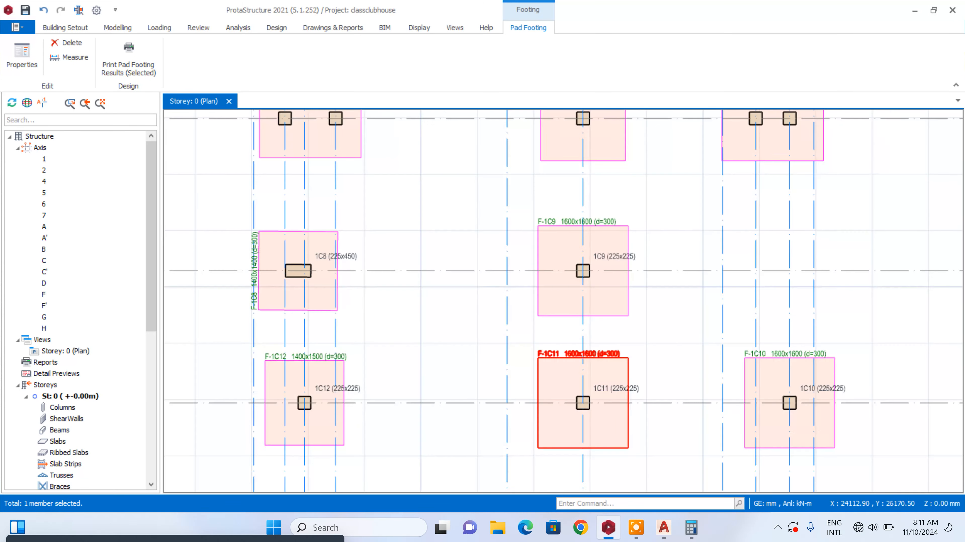
pyautogui.scroll(1, 265, 301)
pyautogui.scroll(-2, 420, 209)
pyautogui.scroll(3, 372, 308)
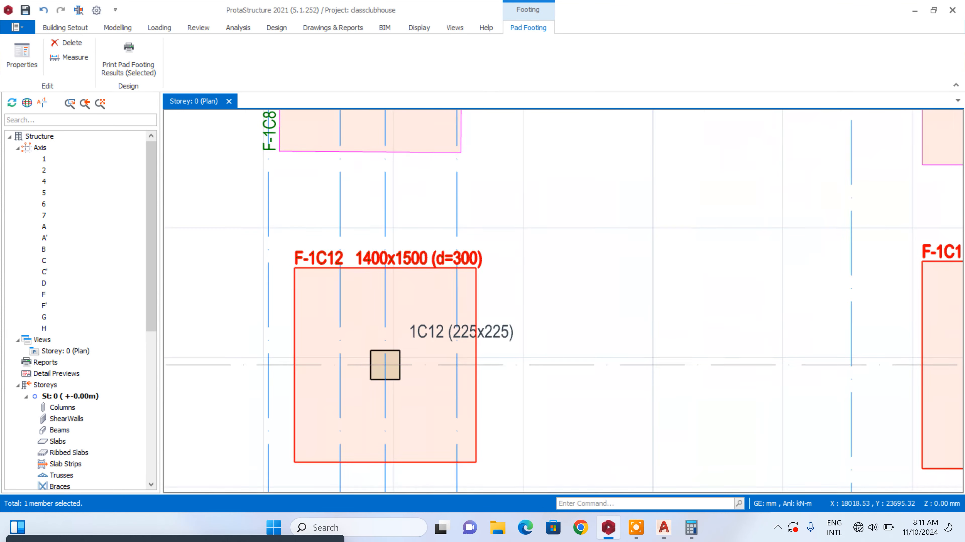
pyautogui.doubleClick(431, 262)
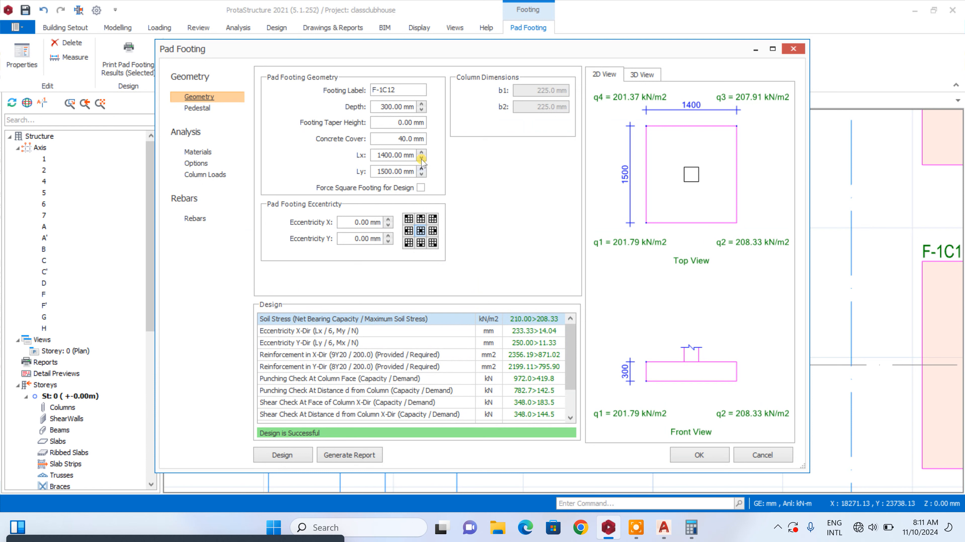
pyautogui.click(422, 152)
pyautogui.click(421, 168)
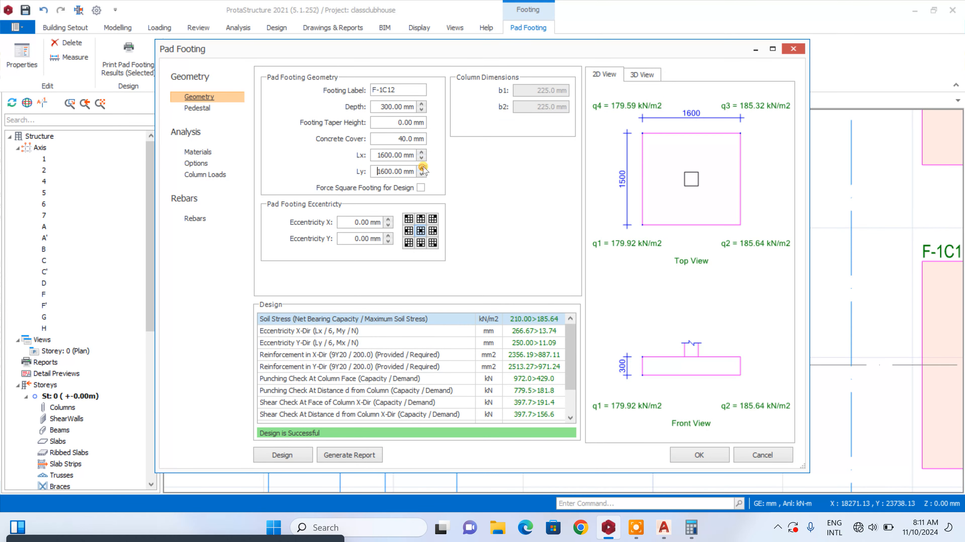
pyautogui.click(698, 456)
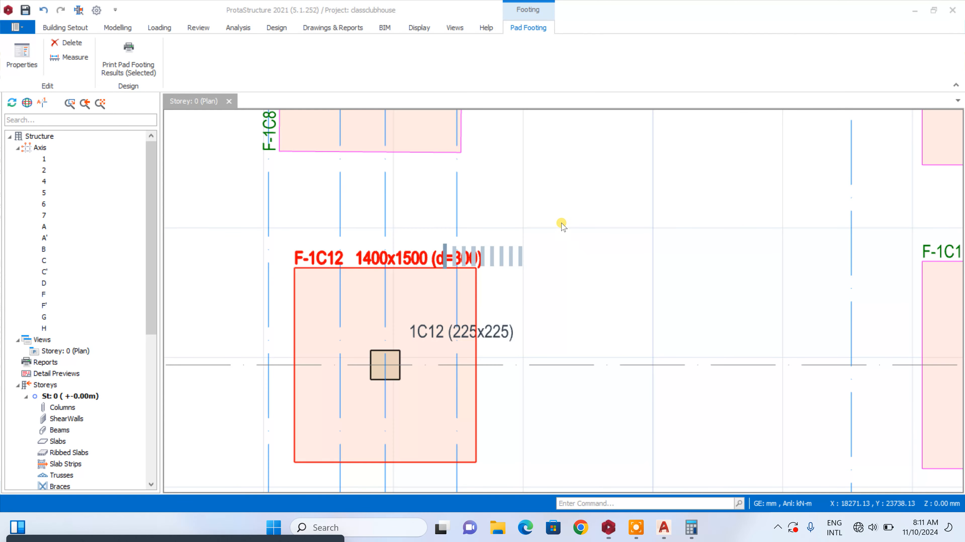
# Enlarge pad footing F-1C13 to a square 1700 x 1700 mm footing
pyautogui.scroll(-5, 566, 225)
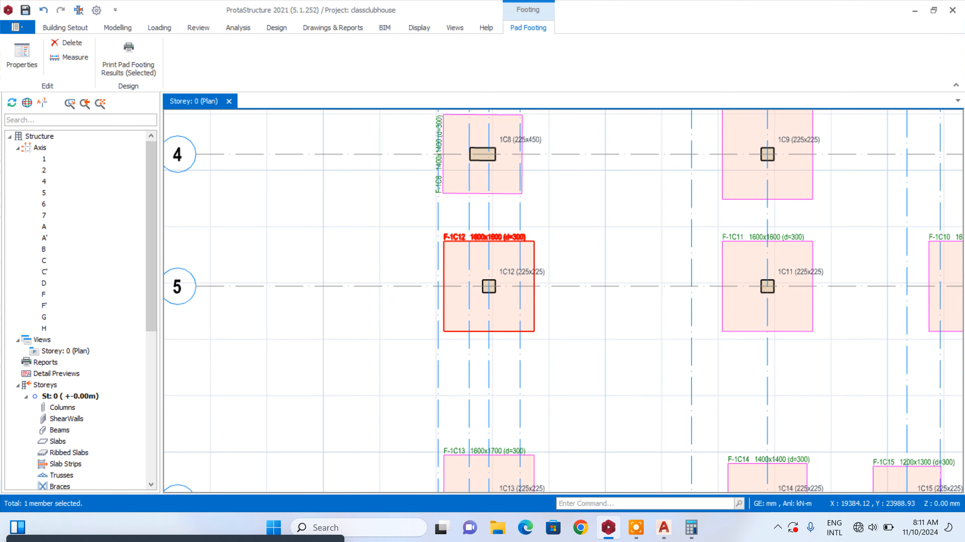
pyautogui.scroll(5, 553, 370)
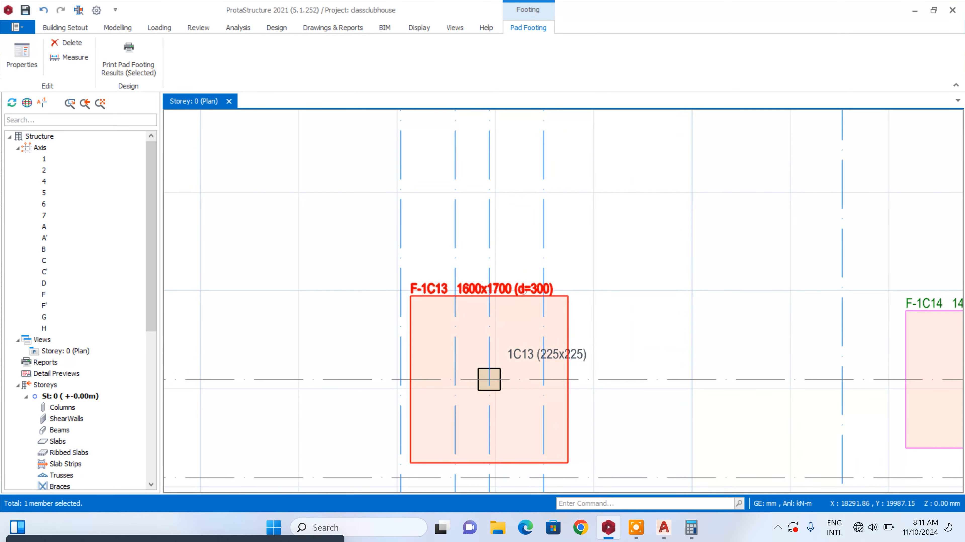
pyautogui.doubleClick(526, 294)
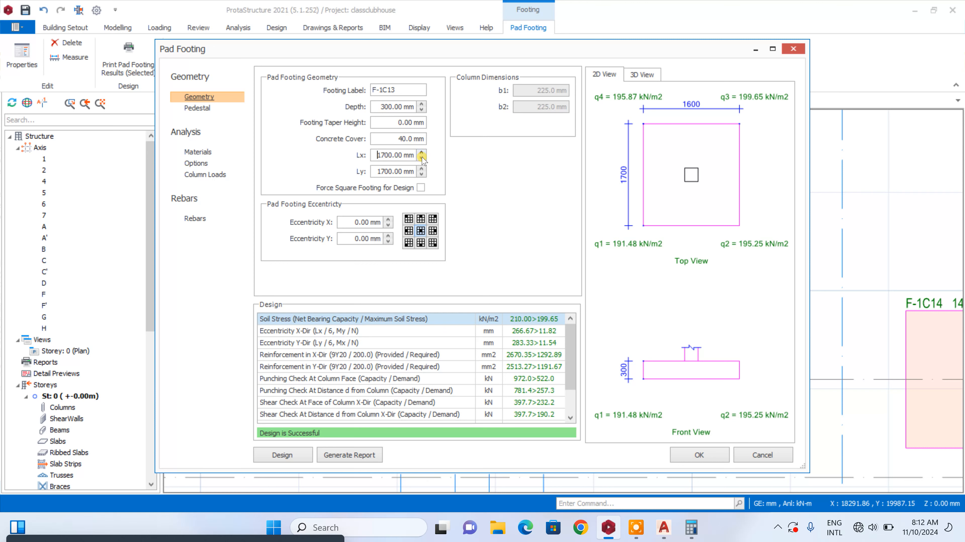
pyautogui.click(692, 456)
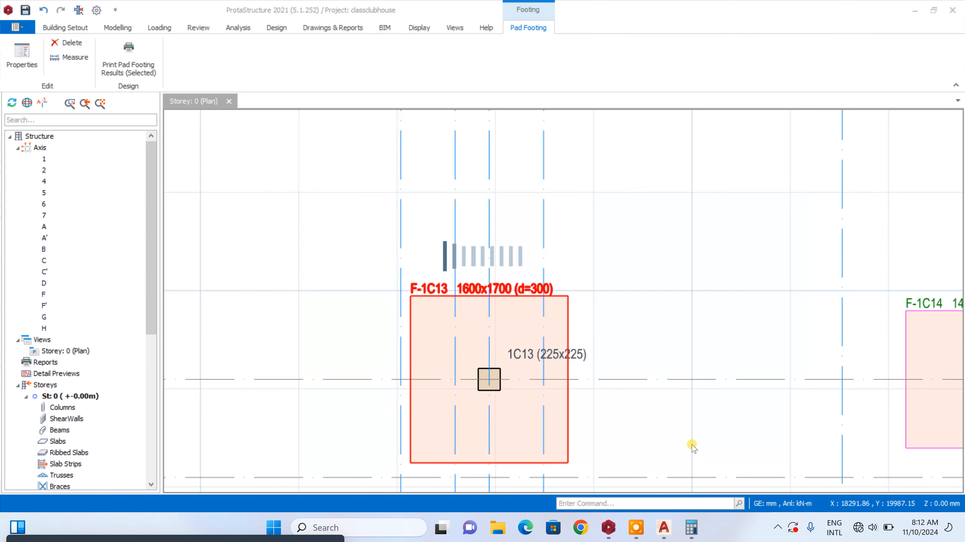
# Enlarge pad footing F-1C15 to a square 1400 x 1400 mm footing
pyautogui.scroll(-3, 388, 251)
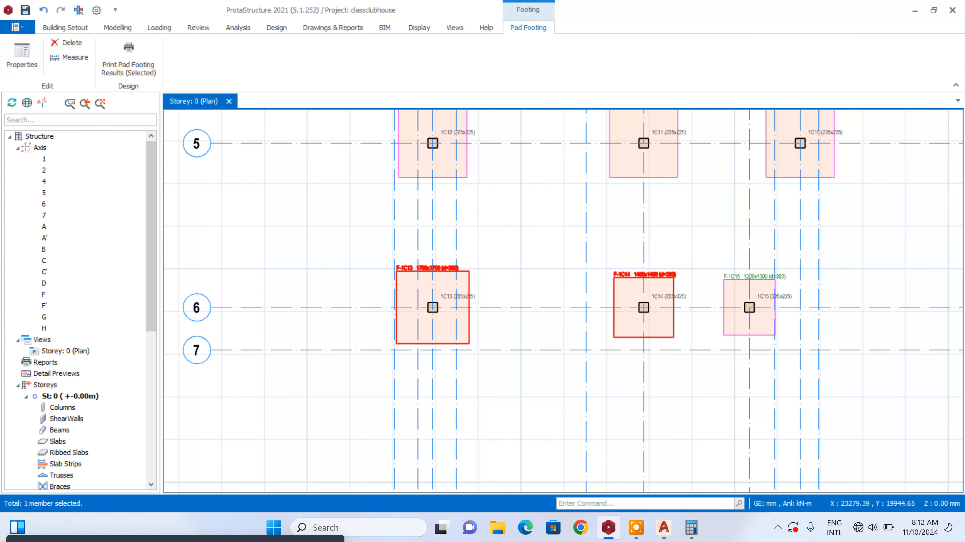
pyautogui.scroll(5, 664, 268)
pyautogui.scroll(-2, 378, 297)
pyautogui.scroll(3, 722, 323)
pyautogui.click(717, 288)
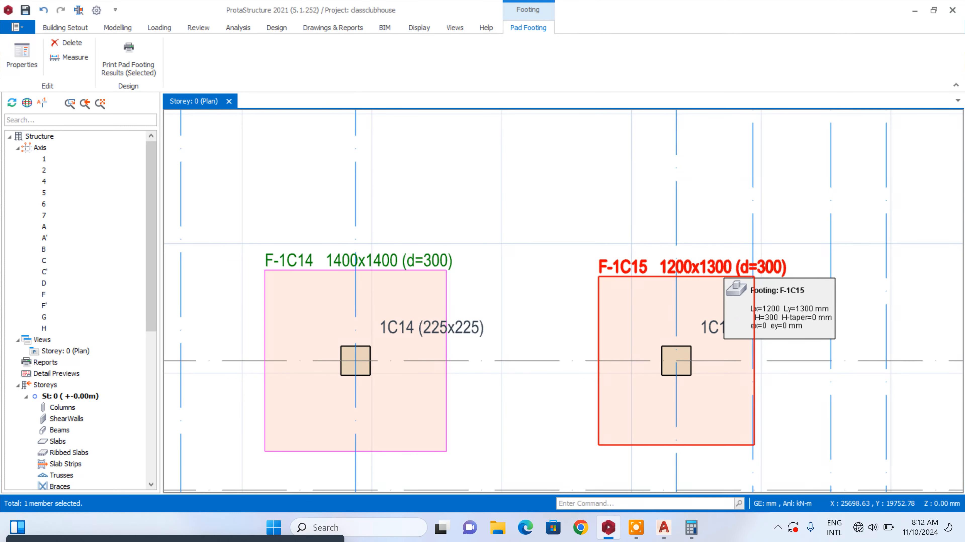
pyautogui.click(723, 275)
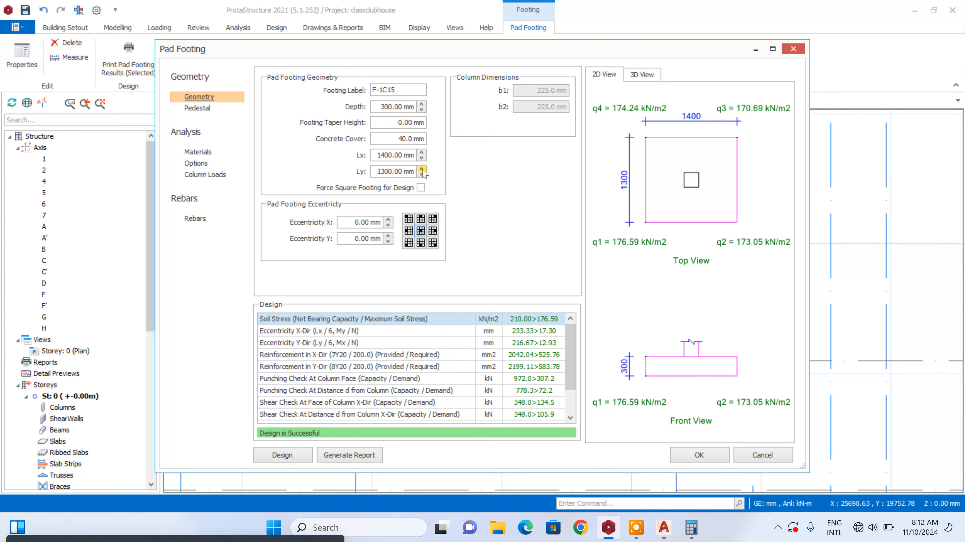
pyautogui.click(692, 455)
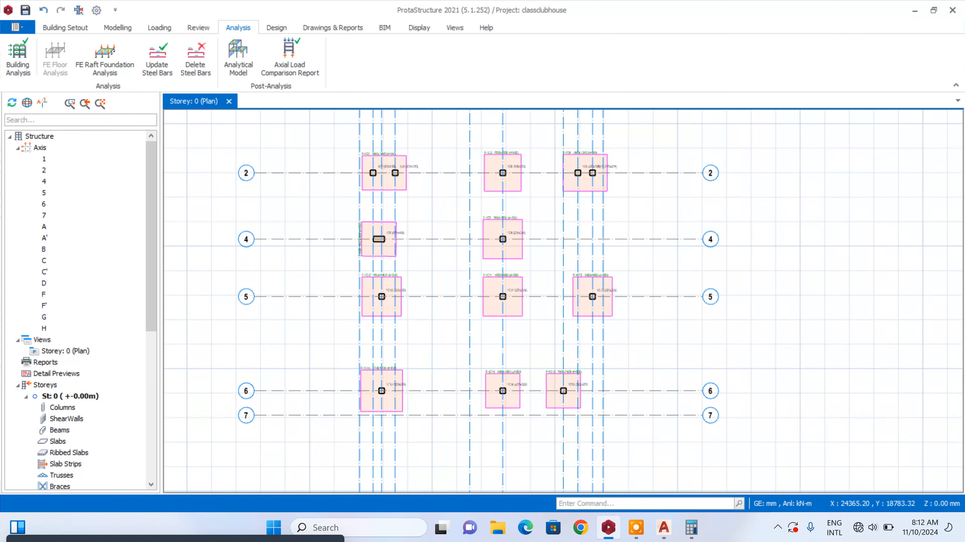
# Review the labelled sizes of the pad footings across the St: 0 foundation plan
pyautogui.scroll(5, 509, 296)
pyautogui.scroll(-3, 547, 279)
pyautogui.scroll(3, 283, 240)
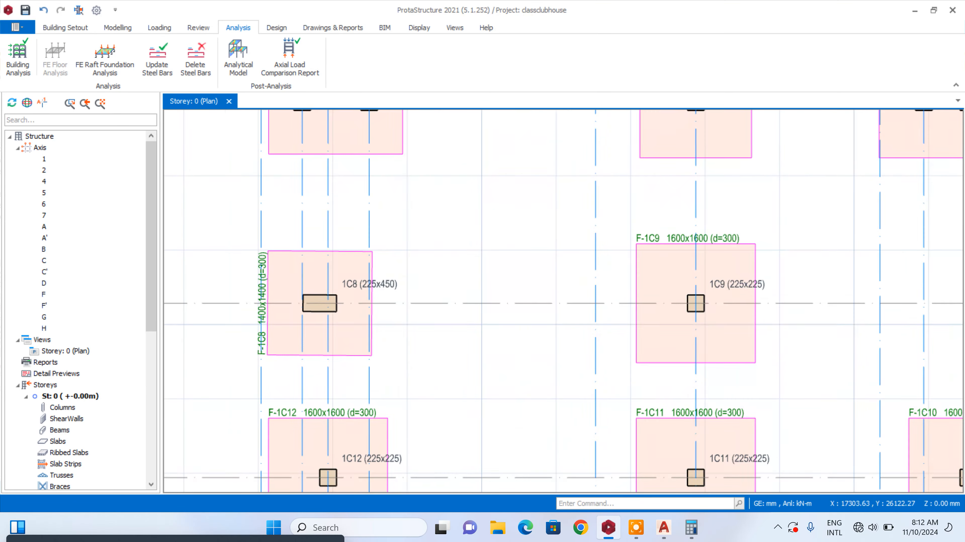
pyautogui.scroll(-5, 422, 417)
pyautogui.scroll(6, 494, 213)
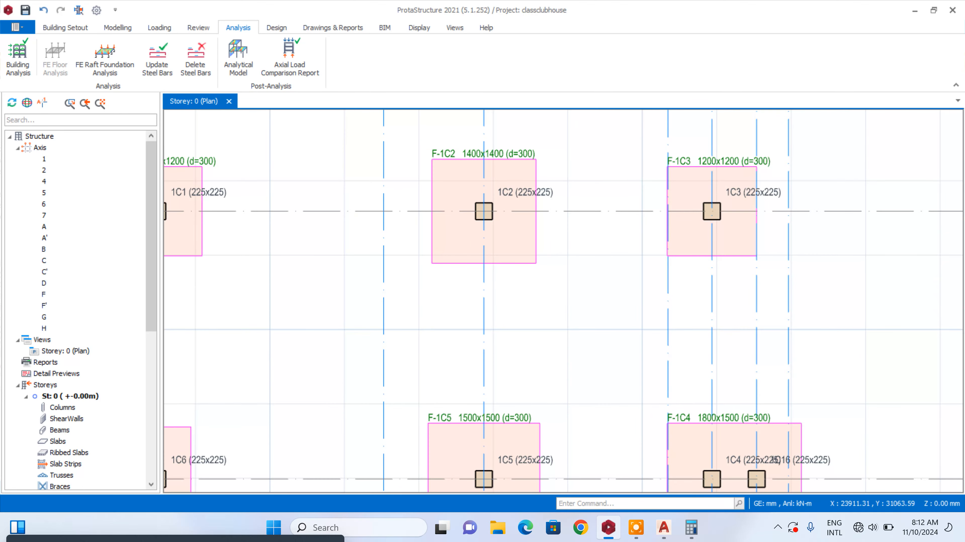